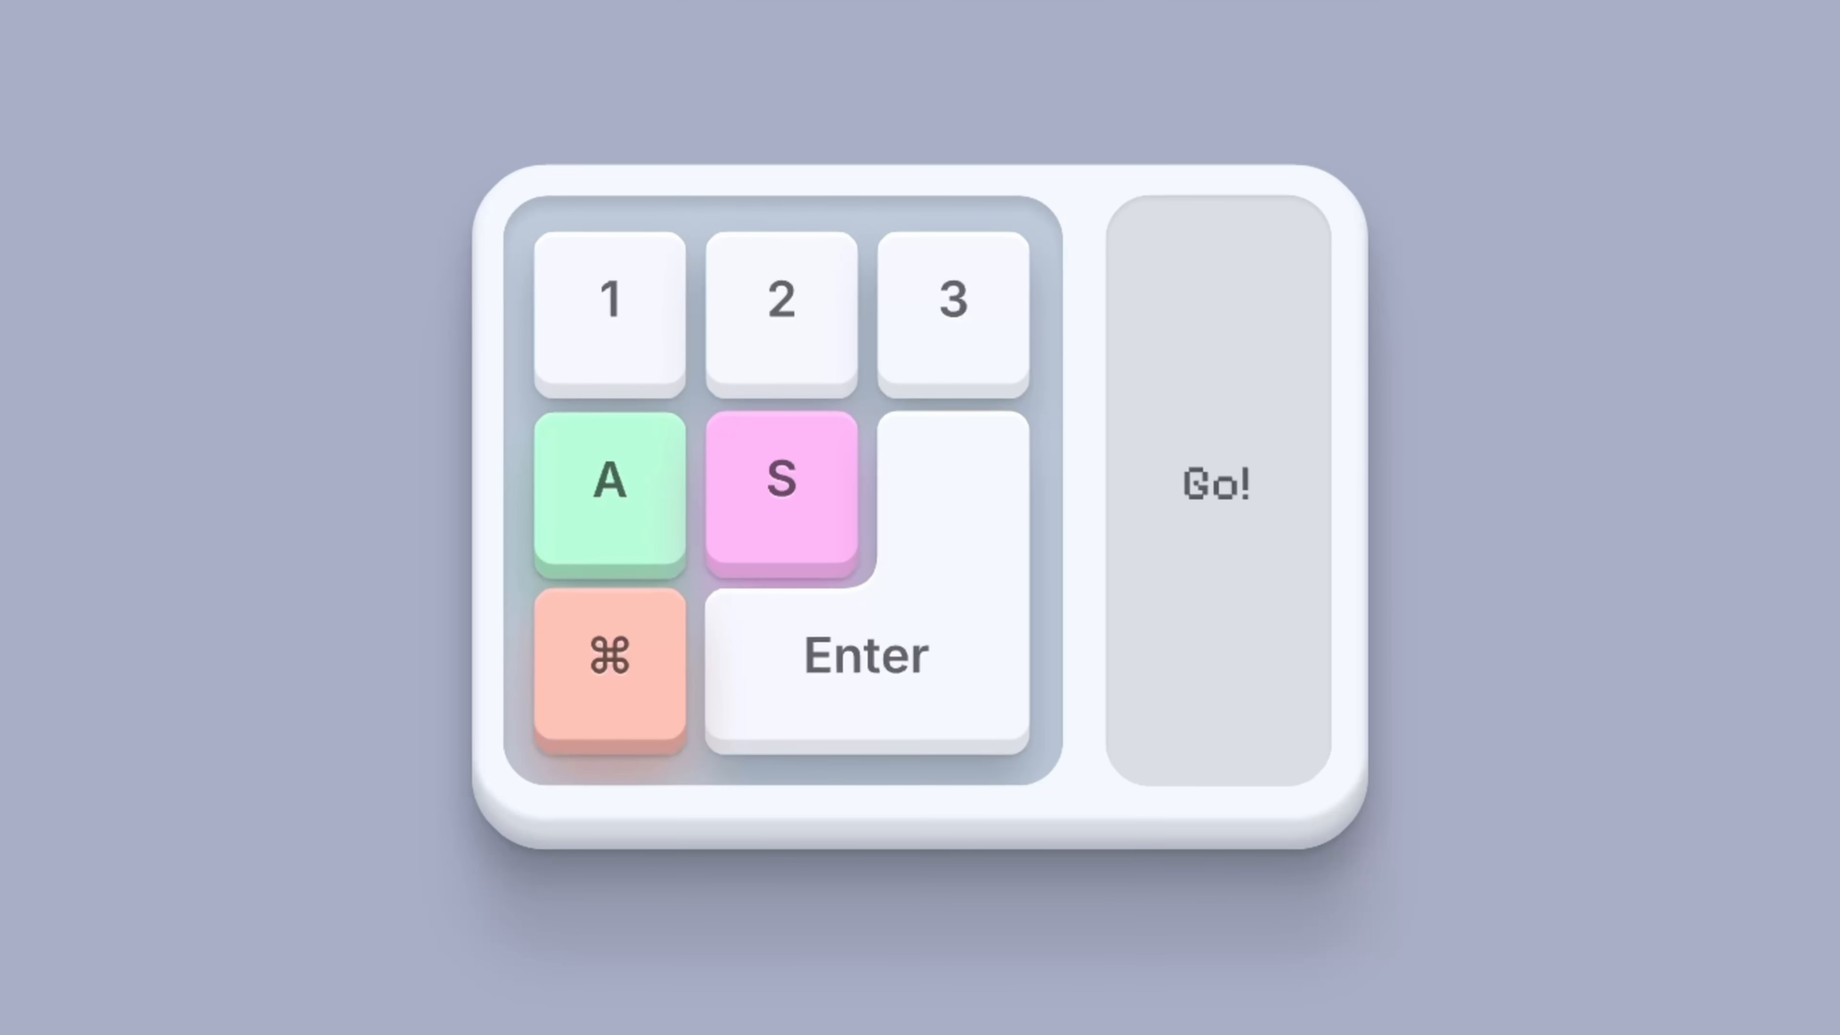
- Create a frame on the empty canvas and set its size to 960 by 540
left_click(800, 87)
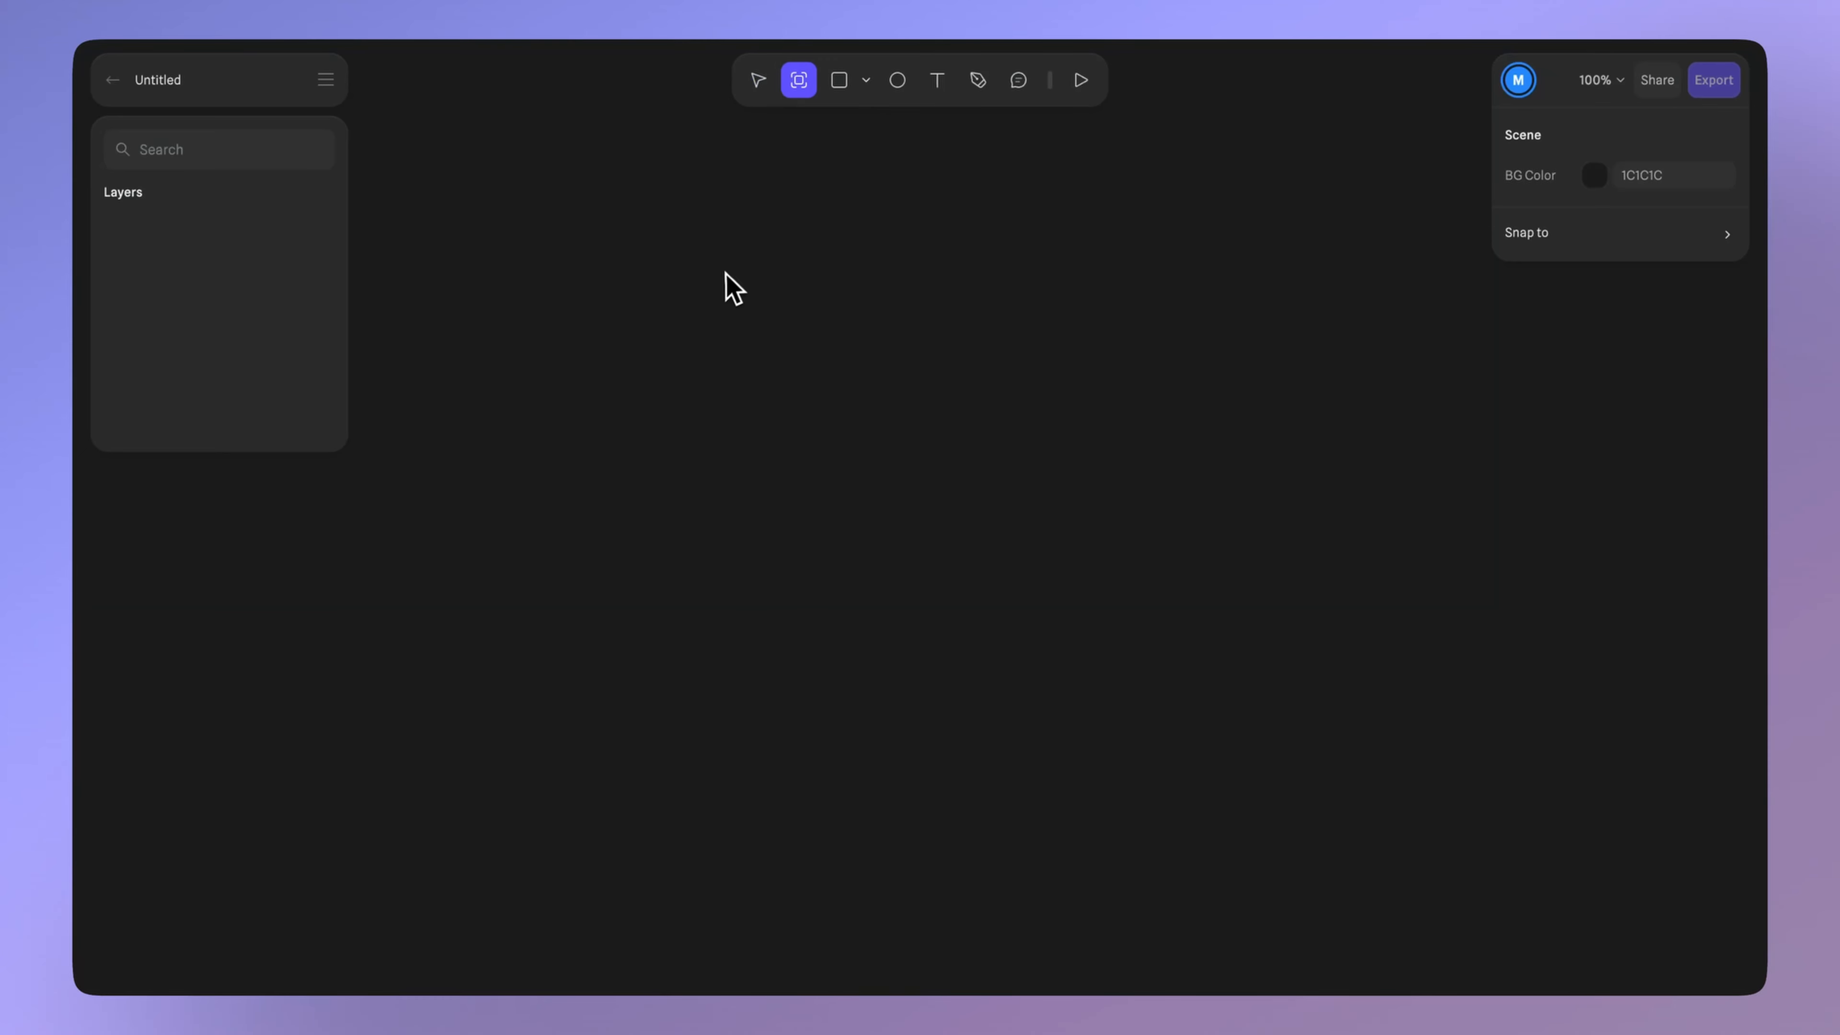
left_click_drag(711, 294, 1109, 543)
left_click(1623, 421)
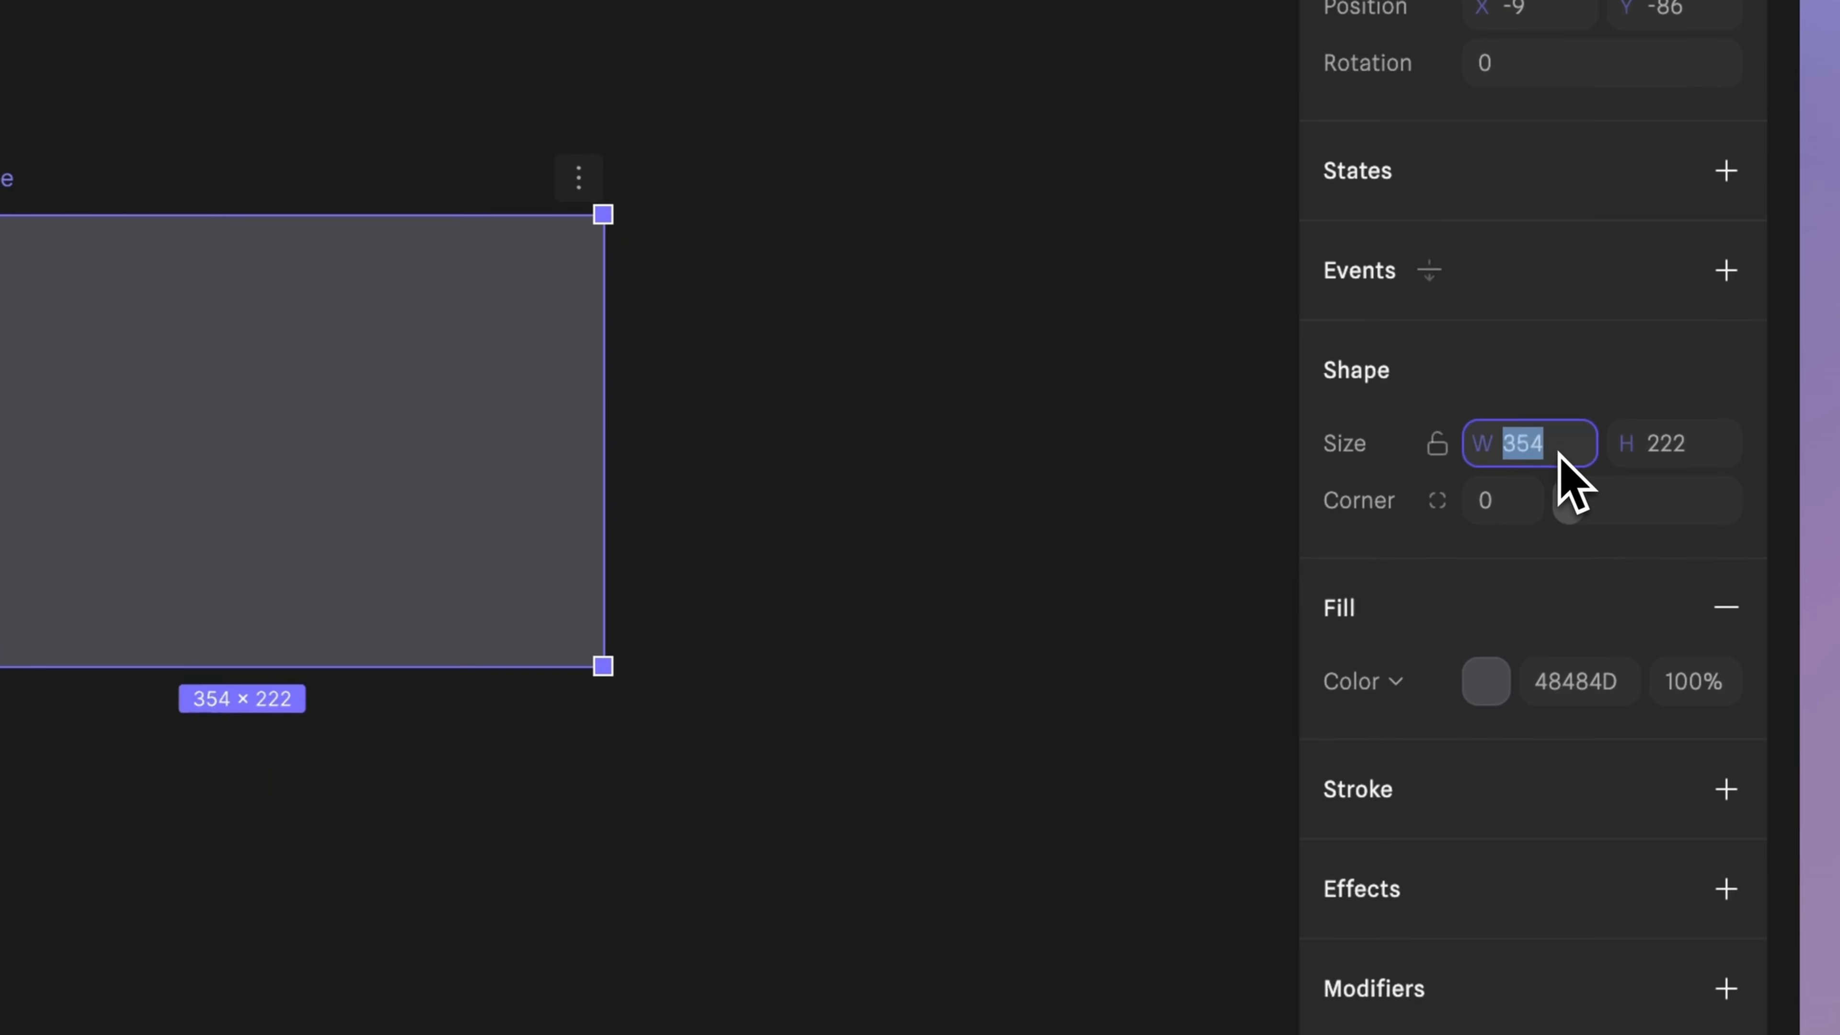
type("960")
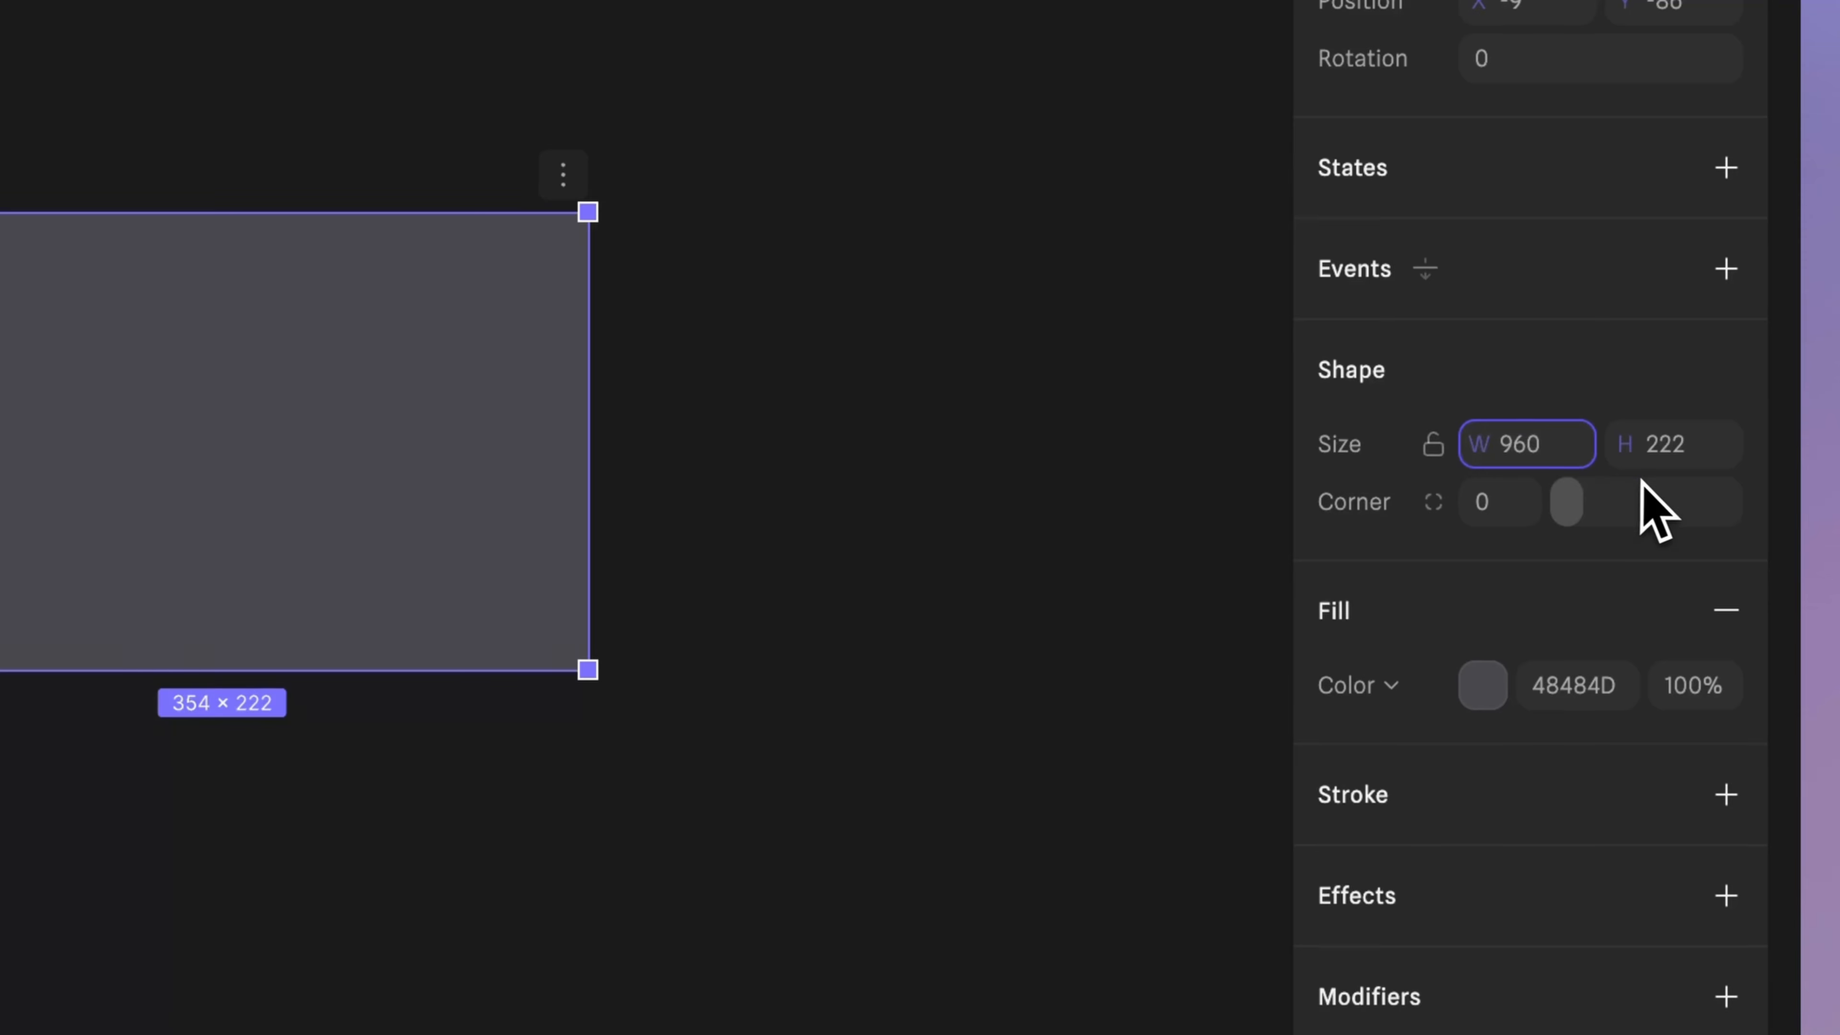
left_click(1701, 454)
type("540")
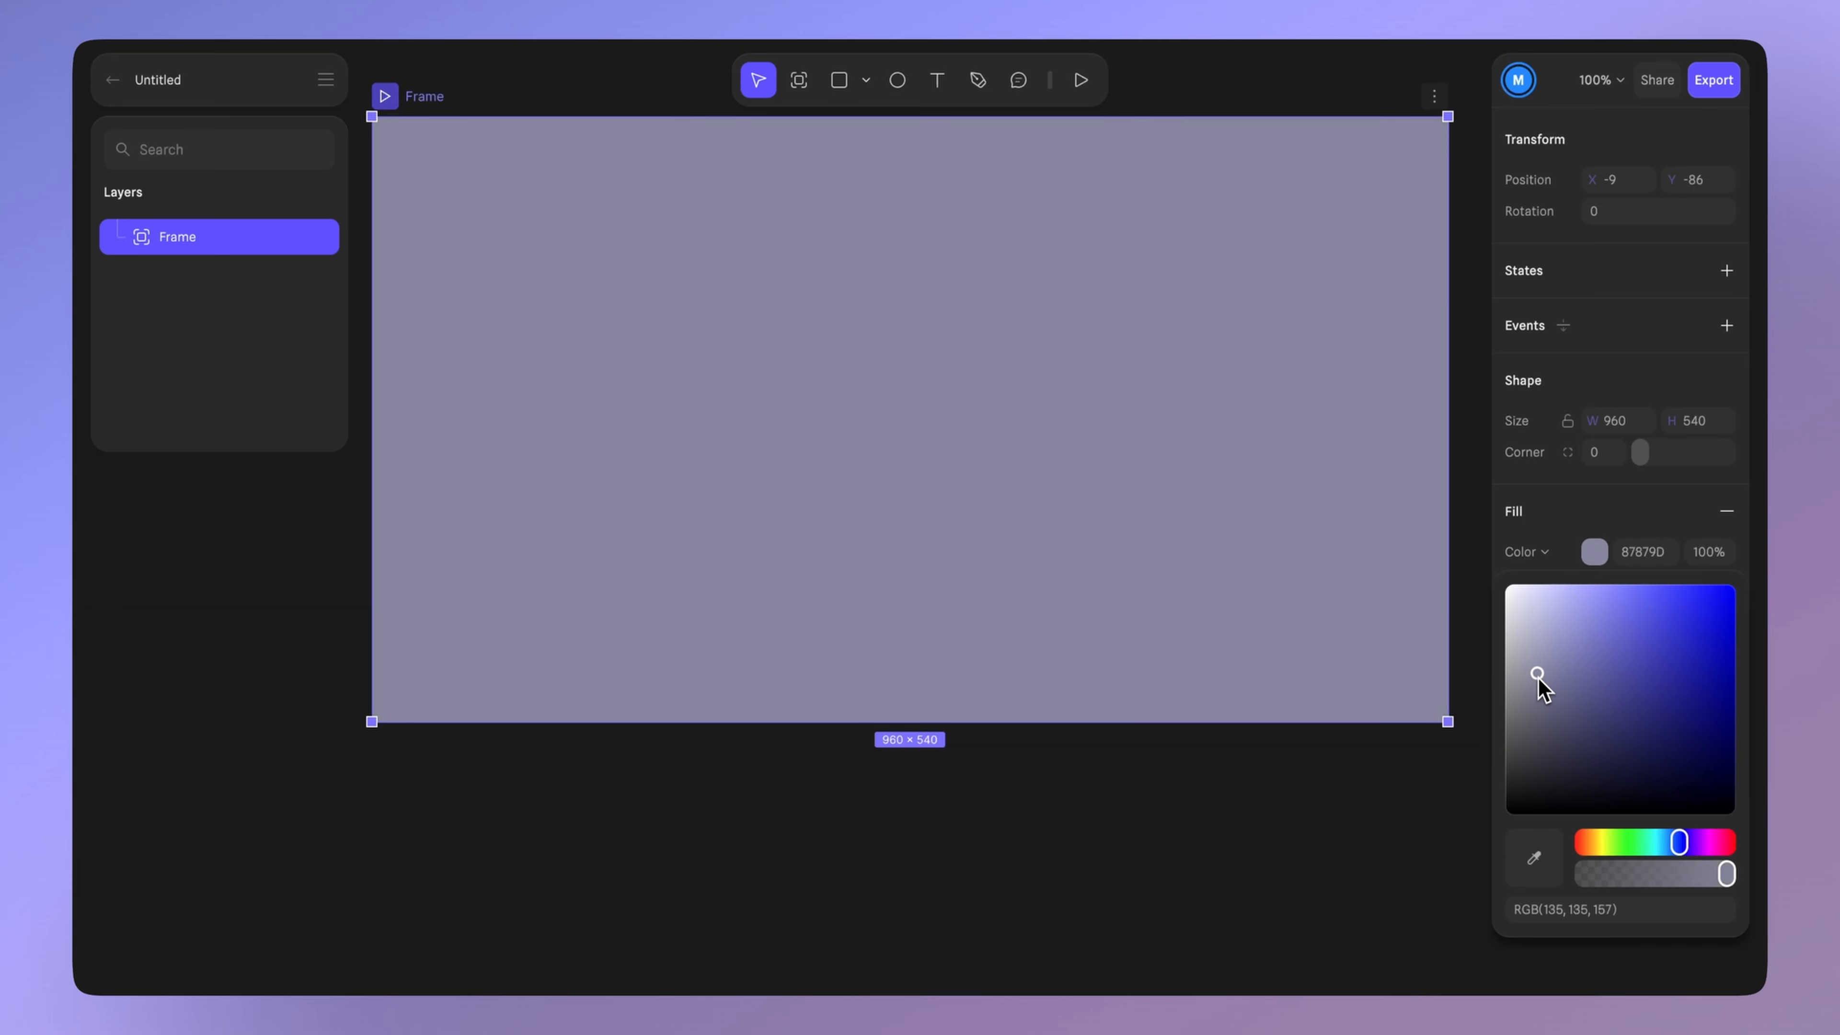
- Set the 960 by 540 frame's fill color to A9AFC7
left_click_drag(1539, 680, 1541, 656)
left_click(1639, 553)
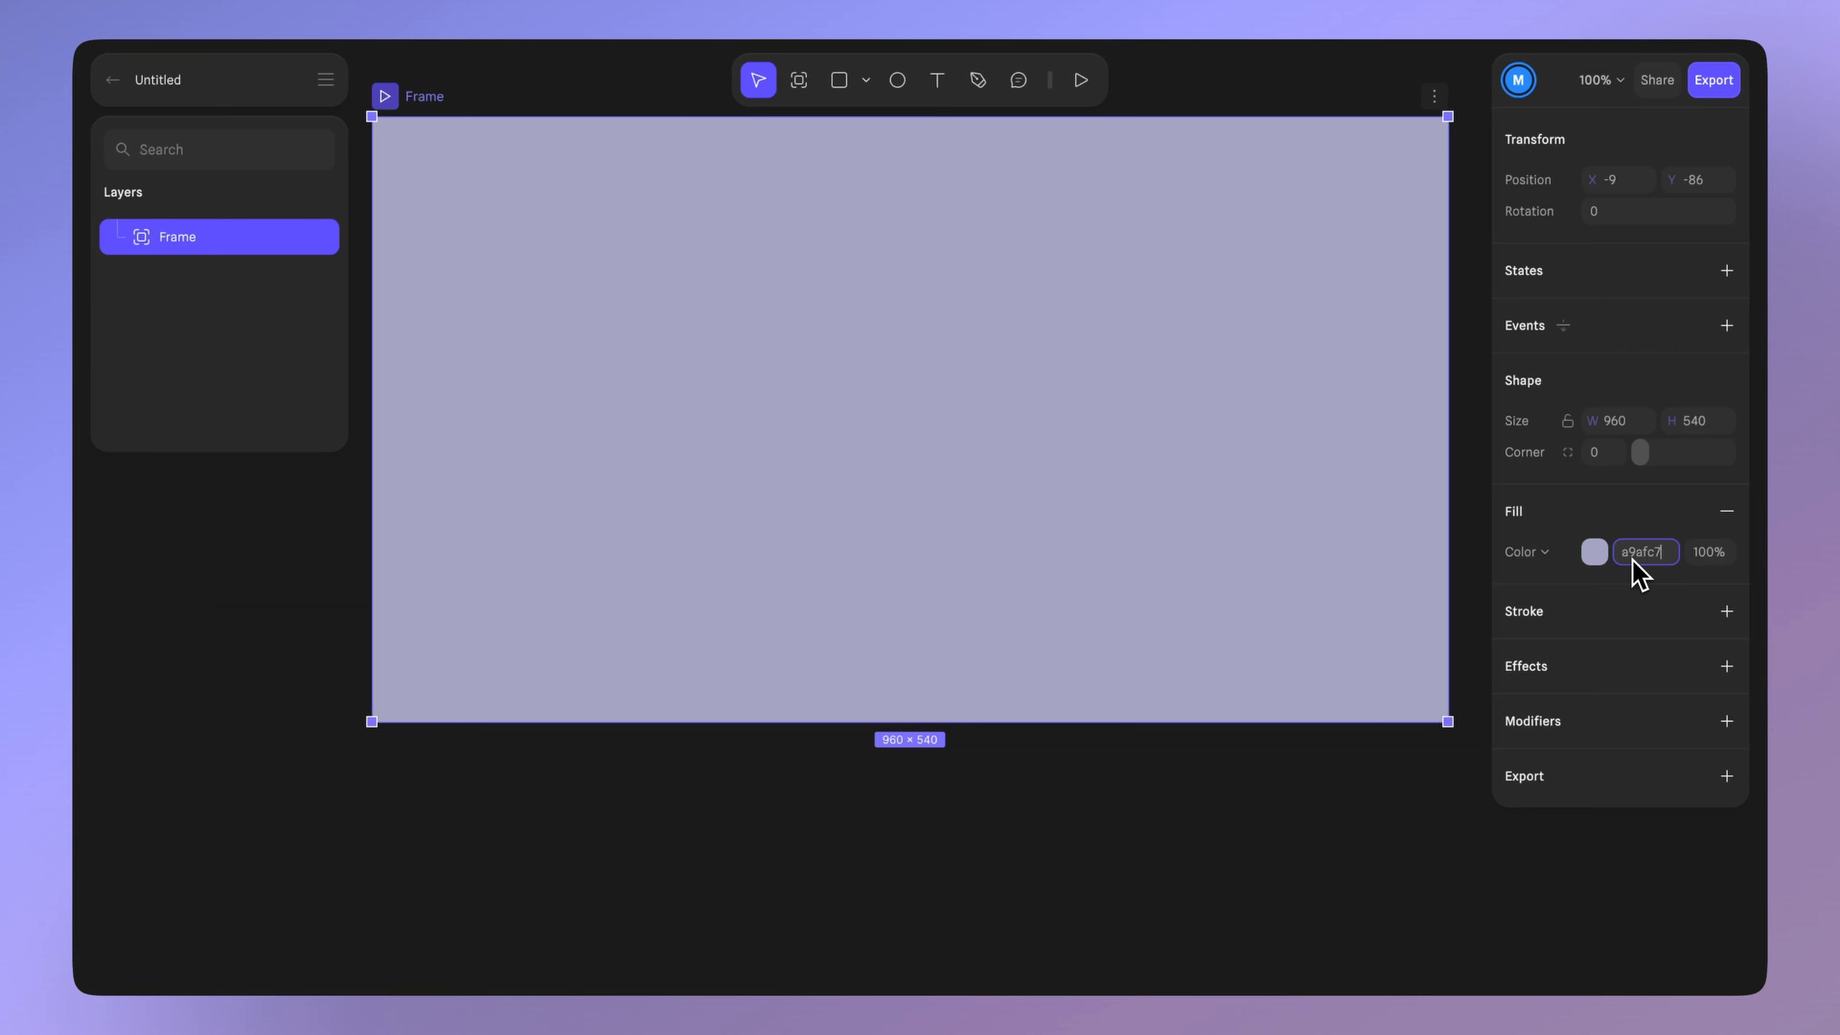
type("a9afc7")
key("Return")
- Draw a nested frame in the middle of the background frame, sized 250 by 275 with a corner radius of 30
left_click(799, 79)
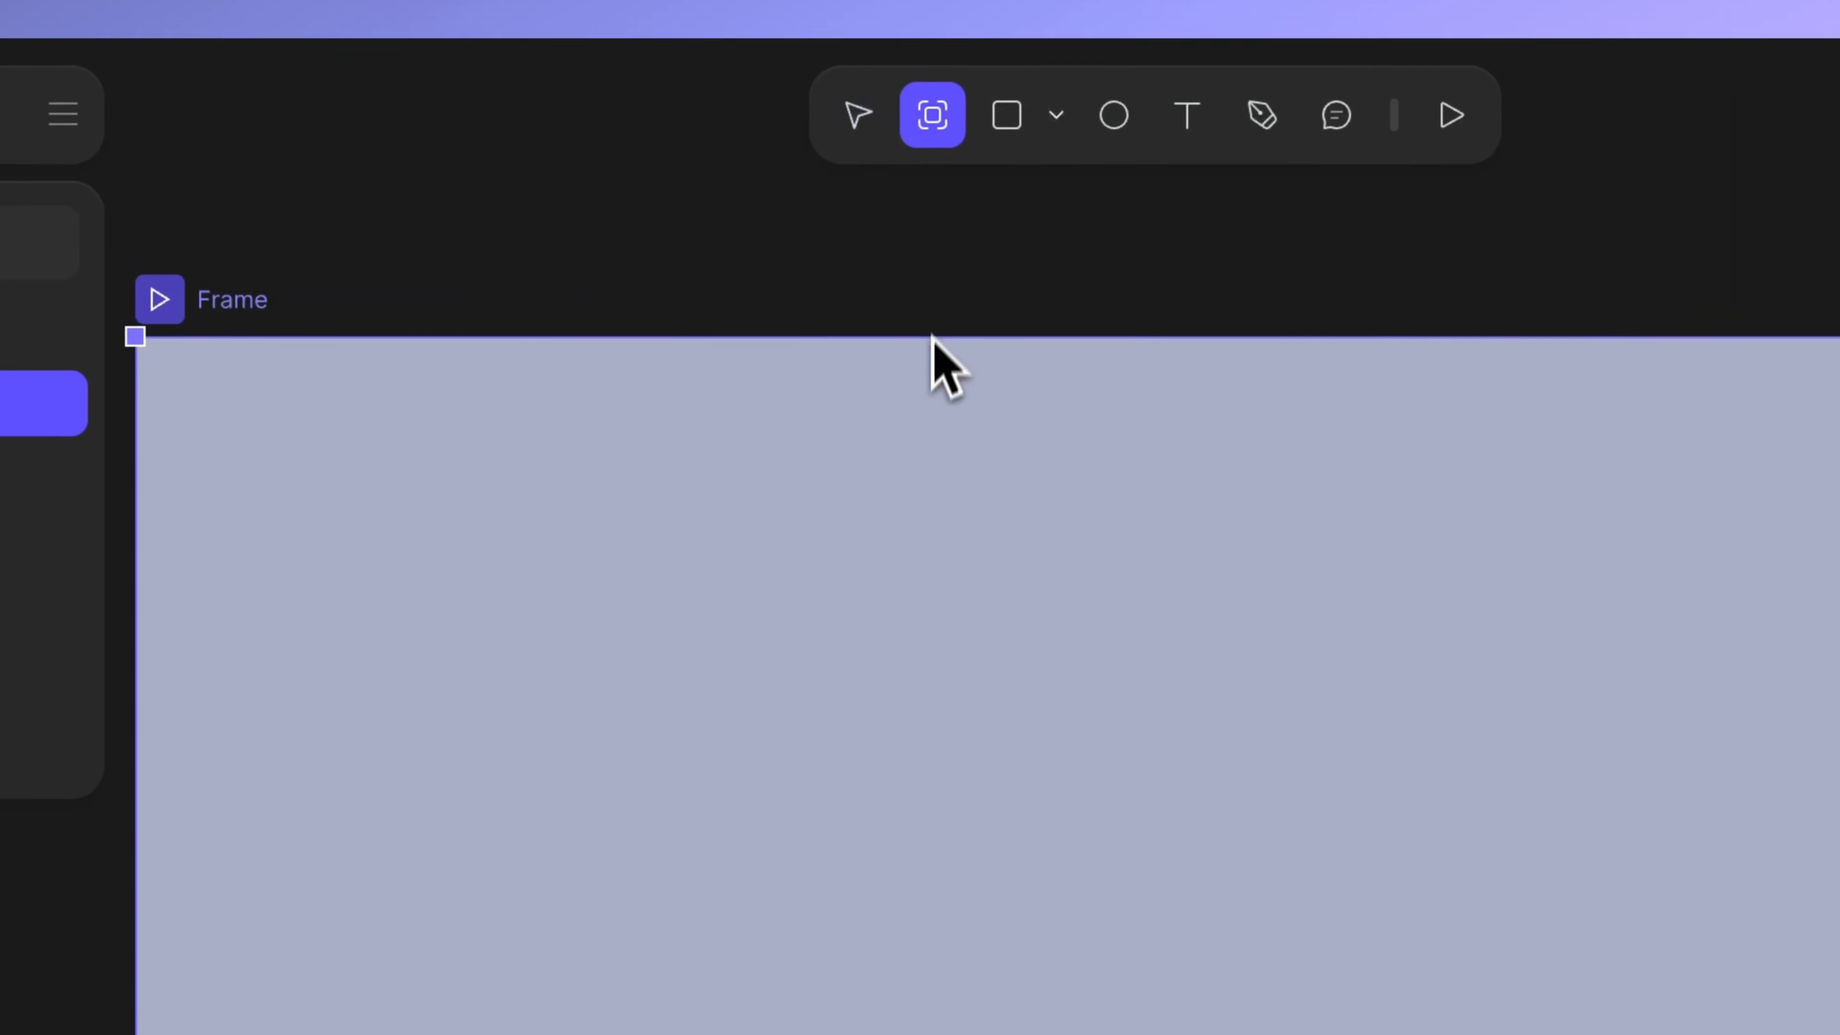
left_click_drag(850, 685, 1361, 1009)
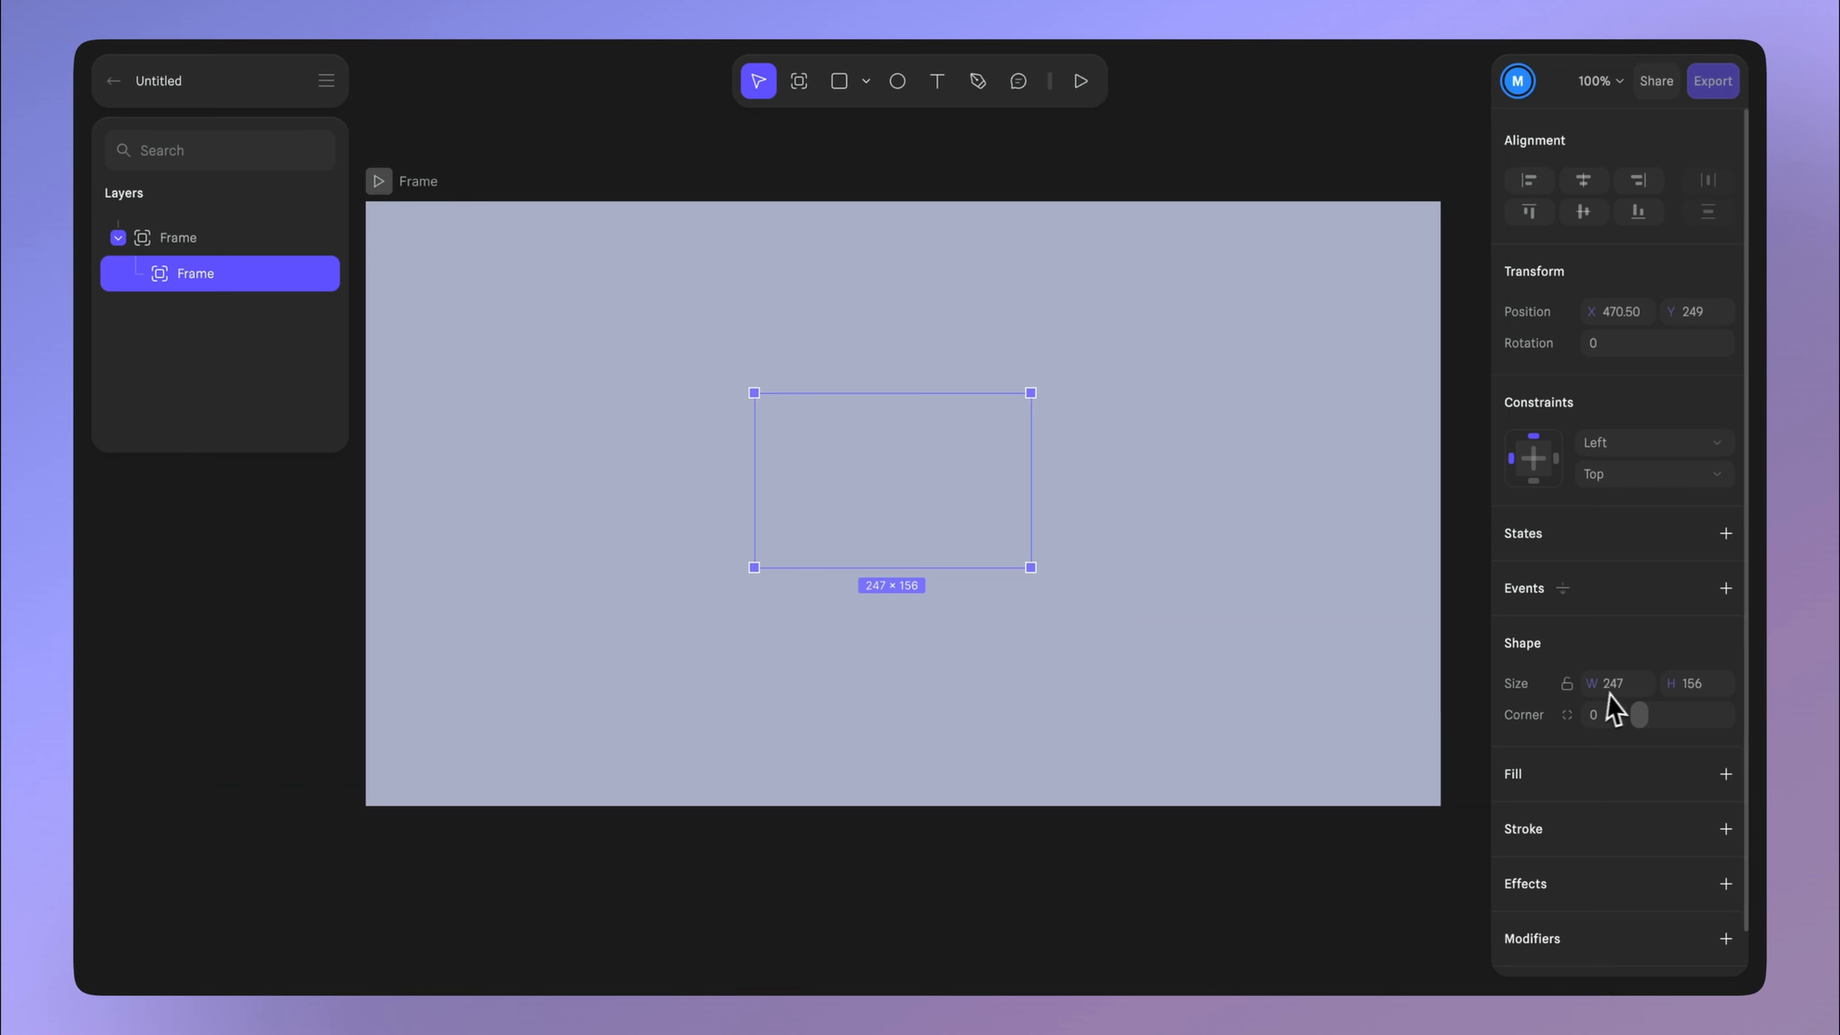
left_click(1634, 690)
left_click(1713, 687)
type("275")
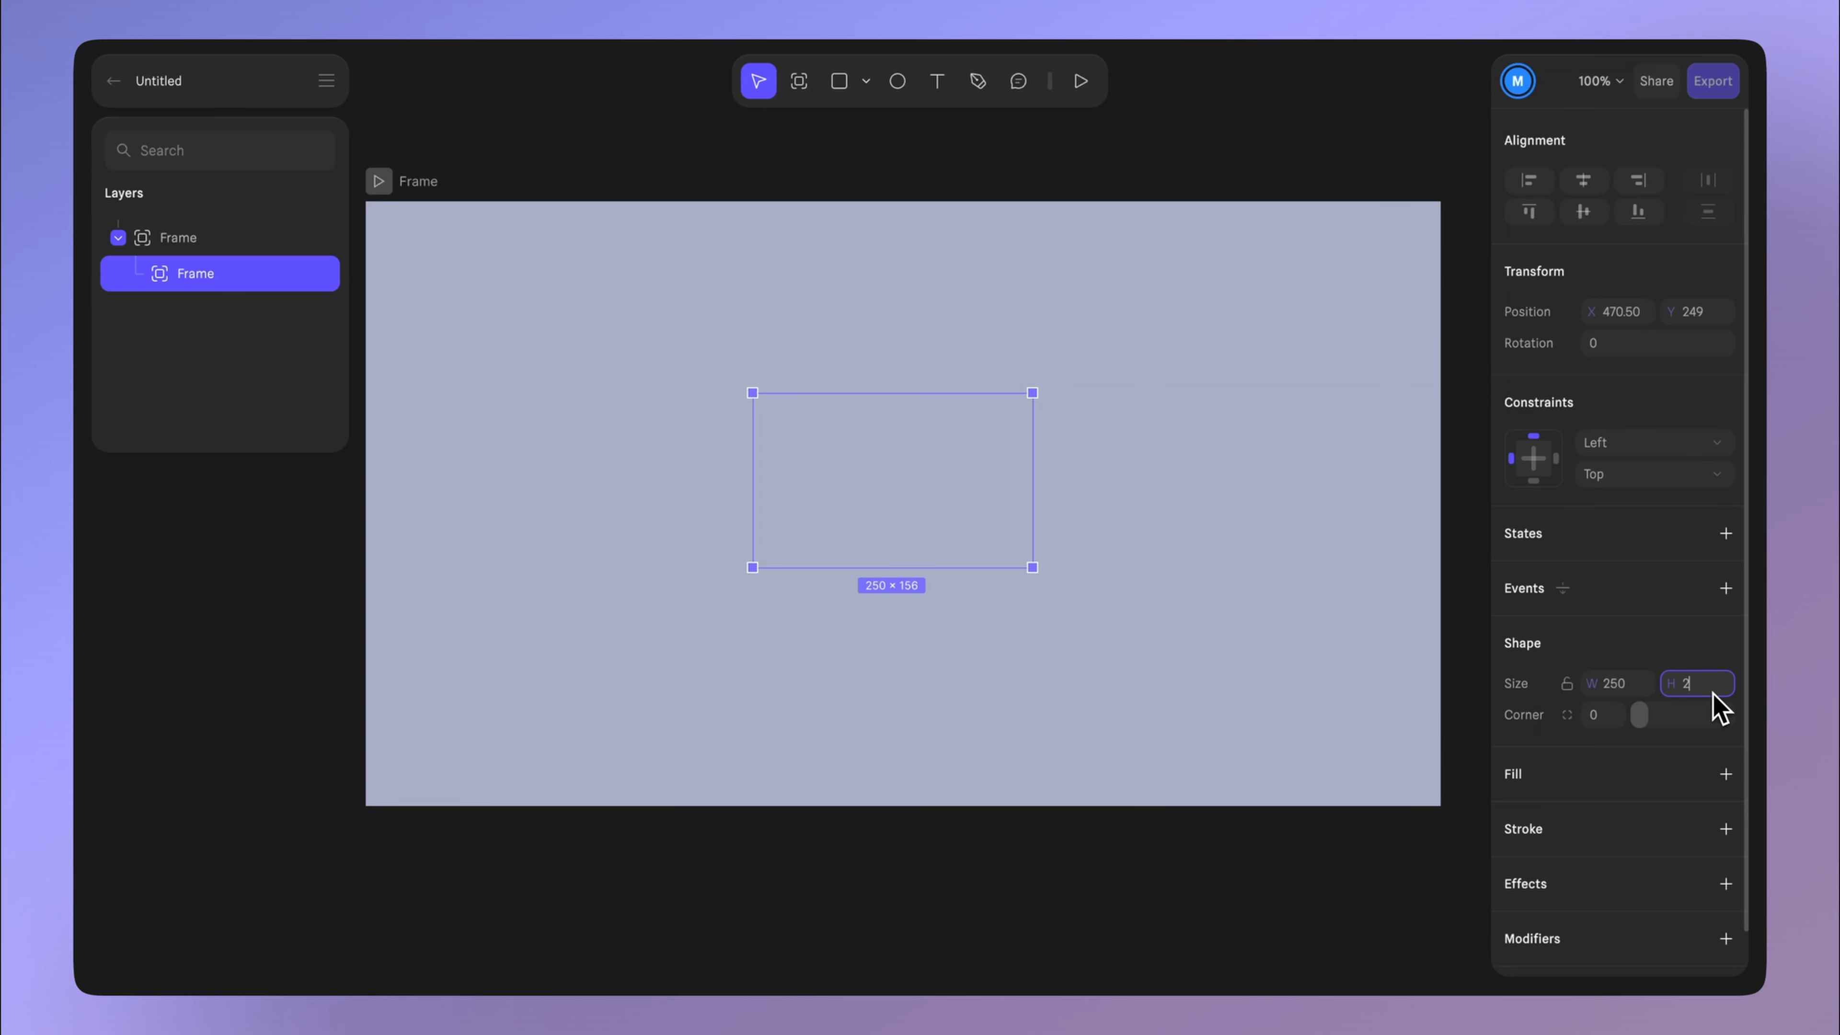
left_click(1617, 721)
key("Return")
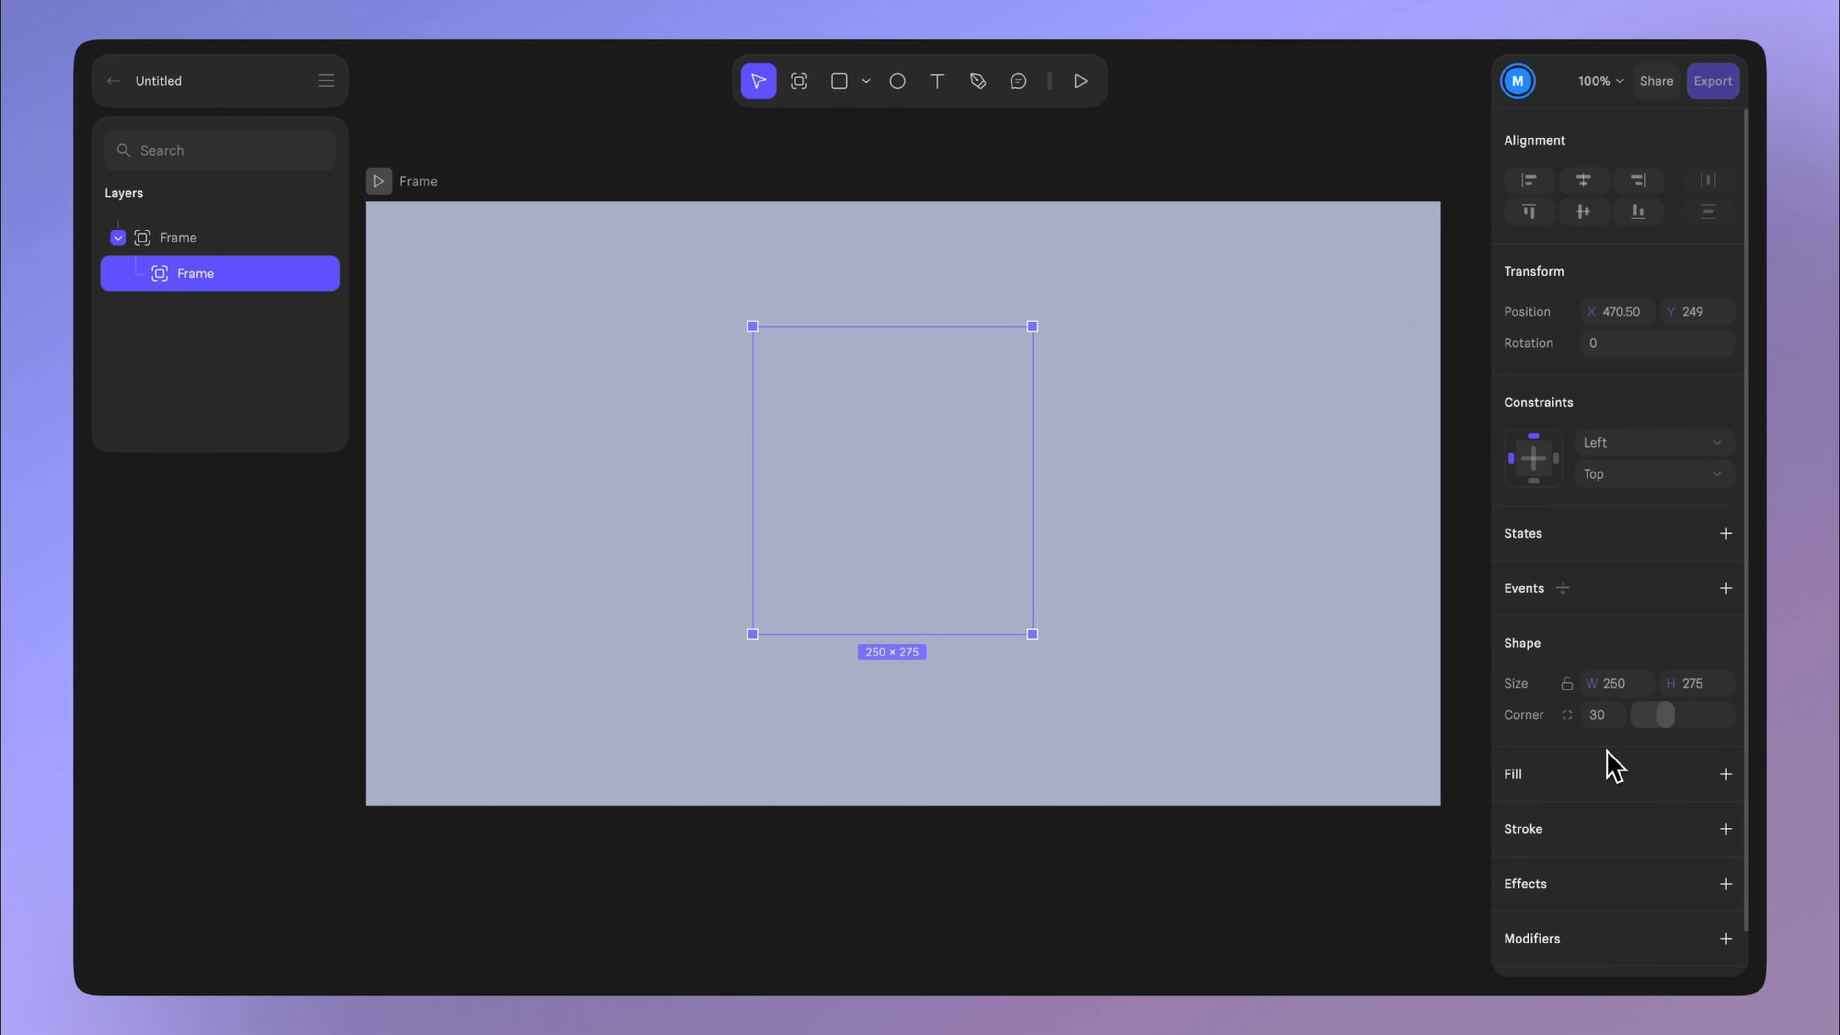
- Add a fill to the nested rounded frame and set its color to F4F8FF
left_click(1727, 774)
left_click(1594, 814)
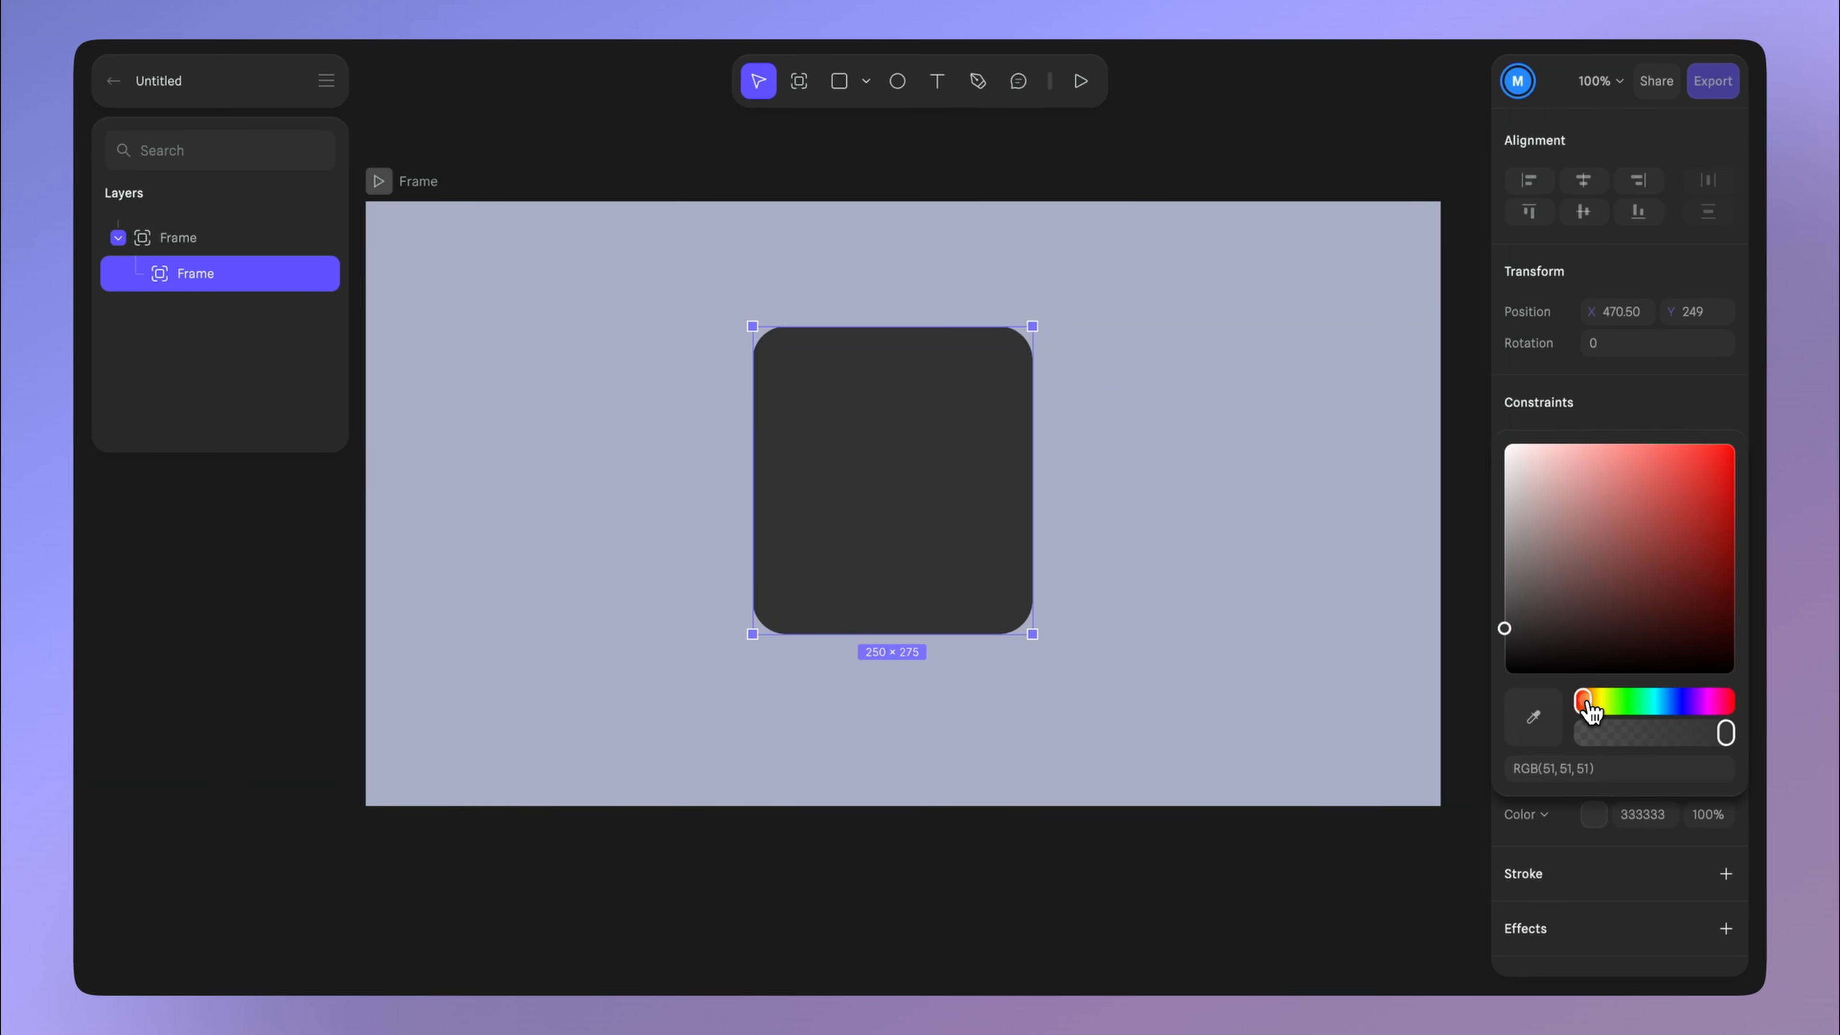
left_click_drag(1594, 707, 1676, 707)
left_click_drag(1551, 536, 1535, 466)
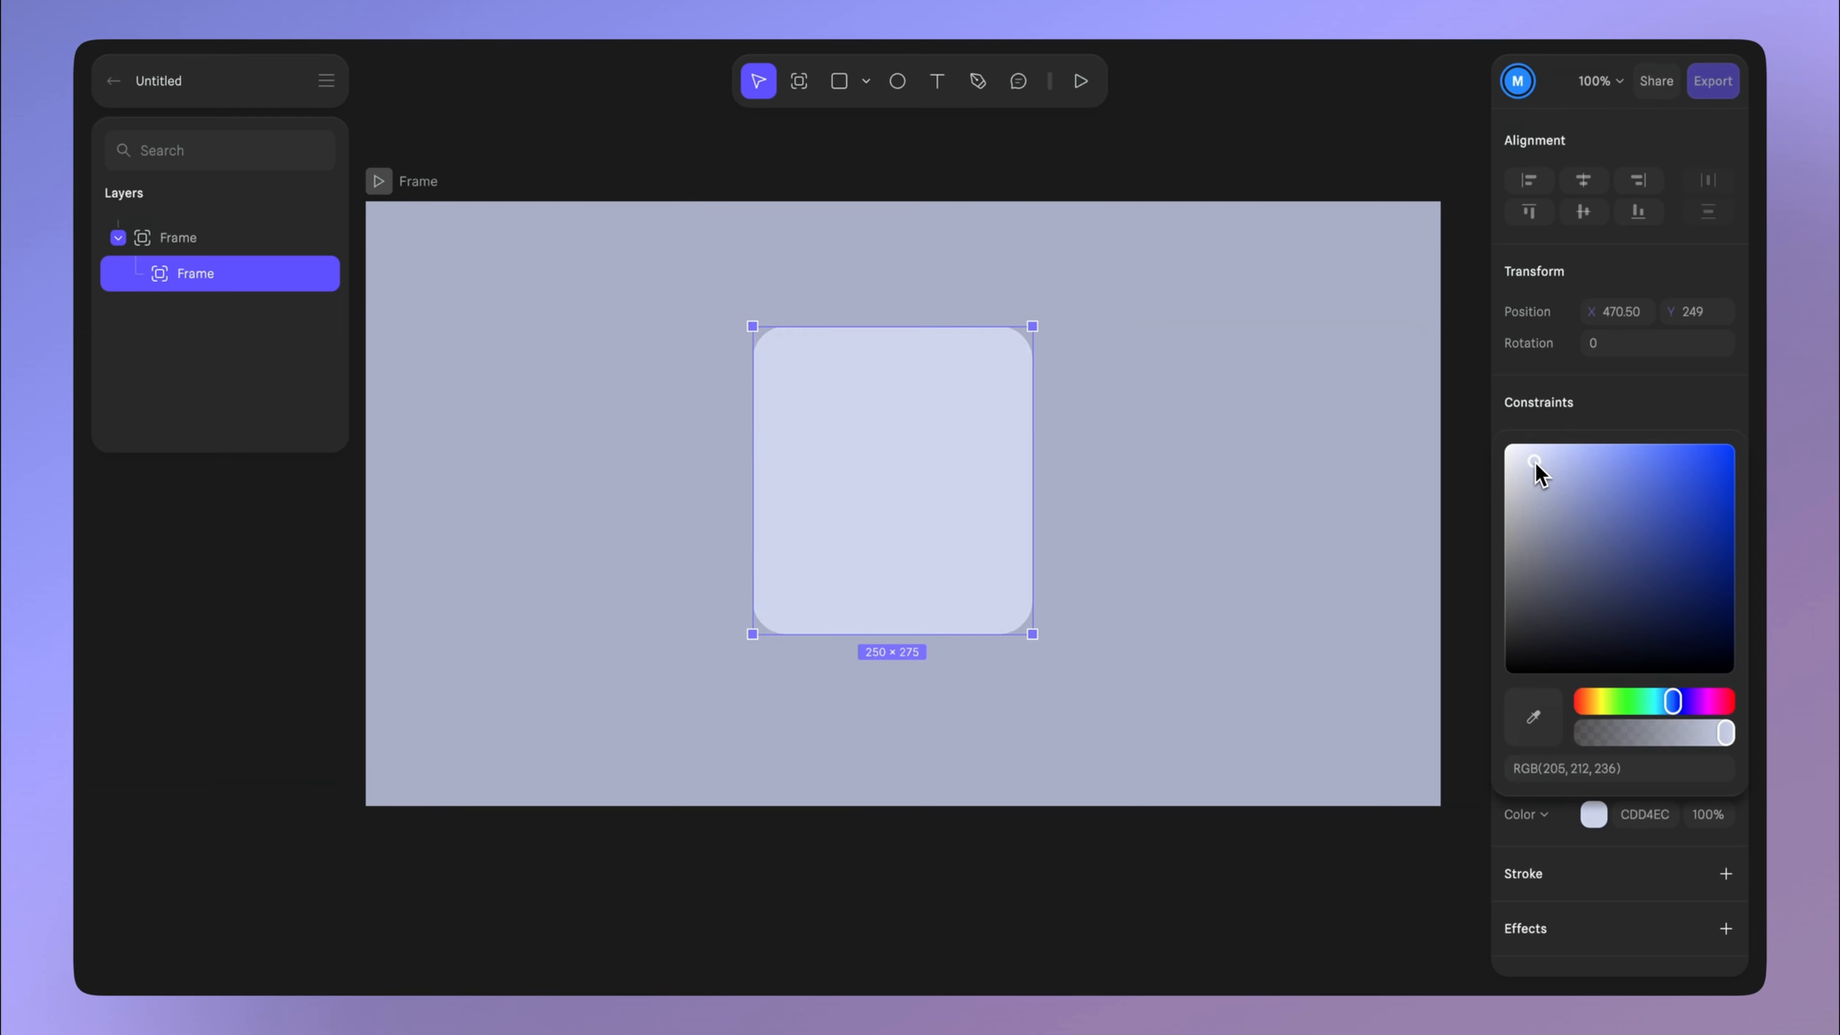
type("f")
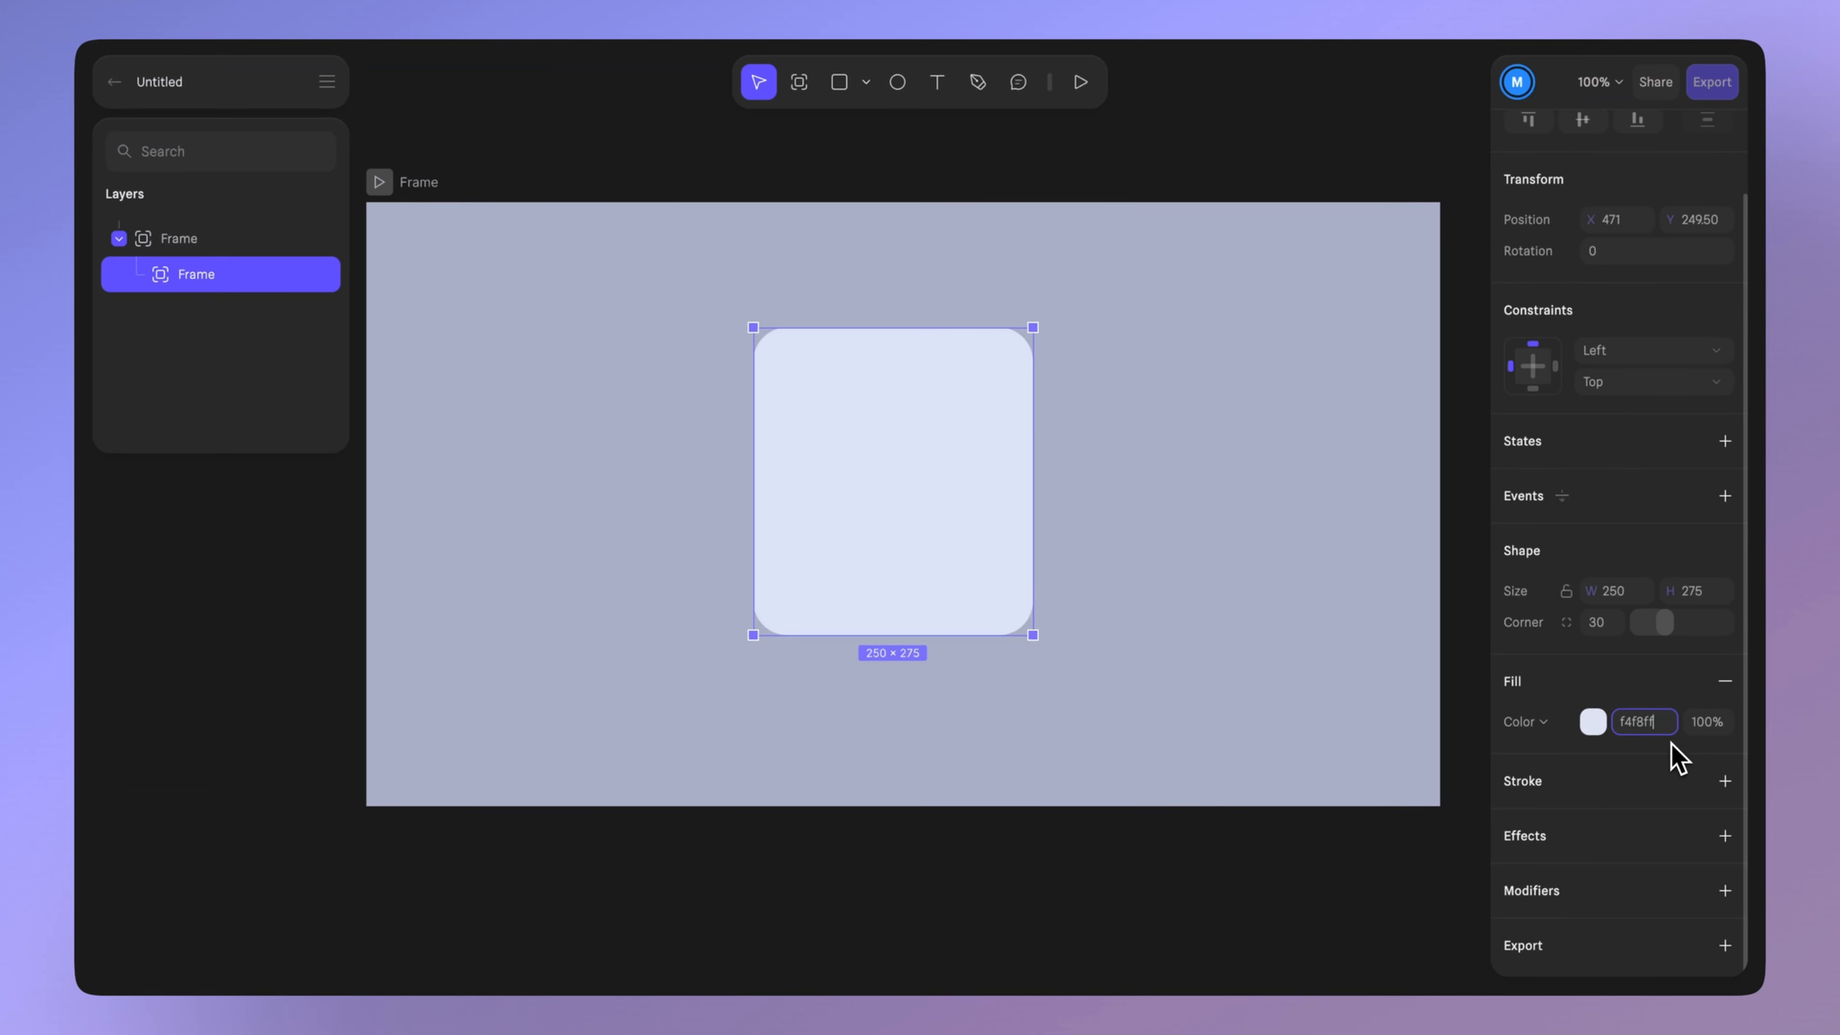
type("4f8ff")
key("Return")
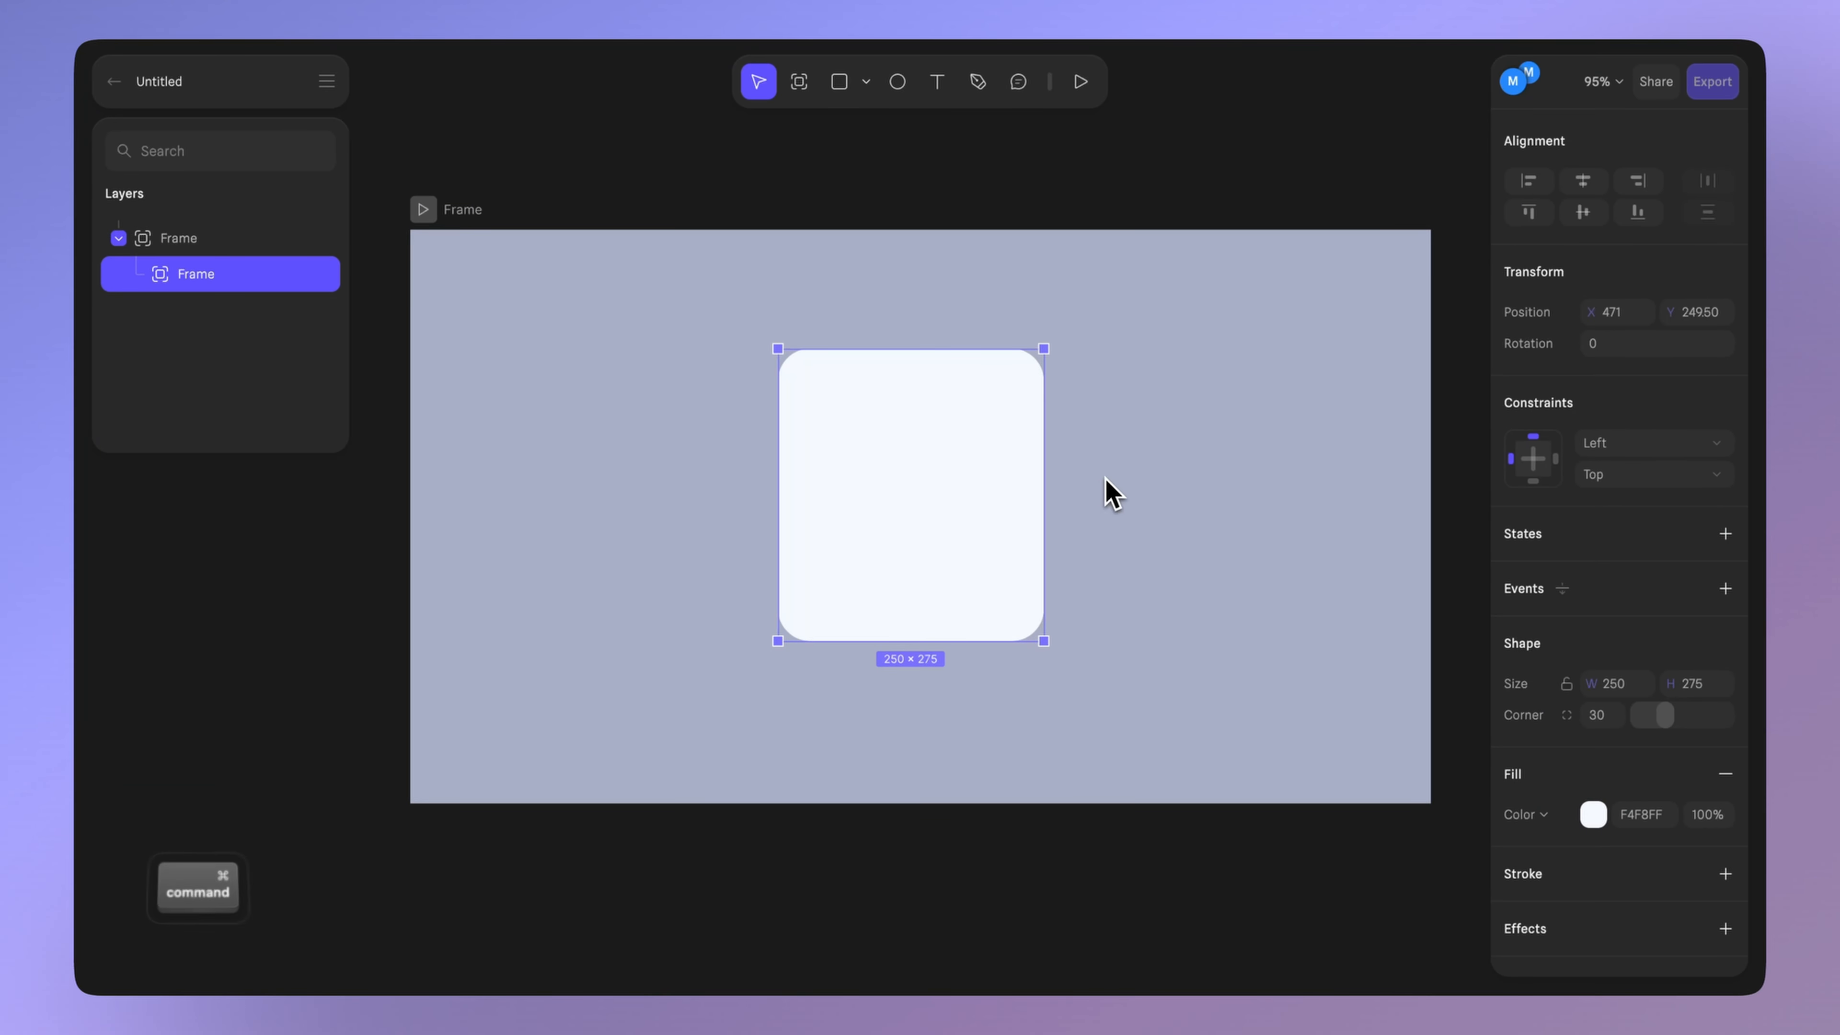
- Duplicate the rounded frame and set the copy's fill color to BDCADB
key("super+d")
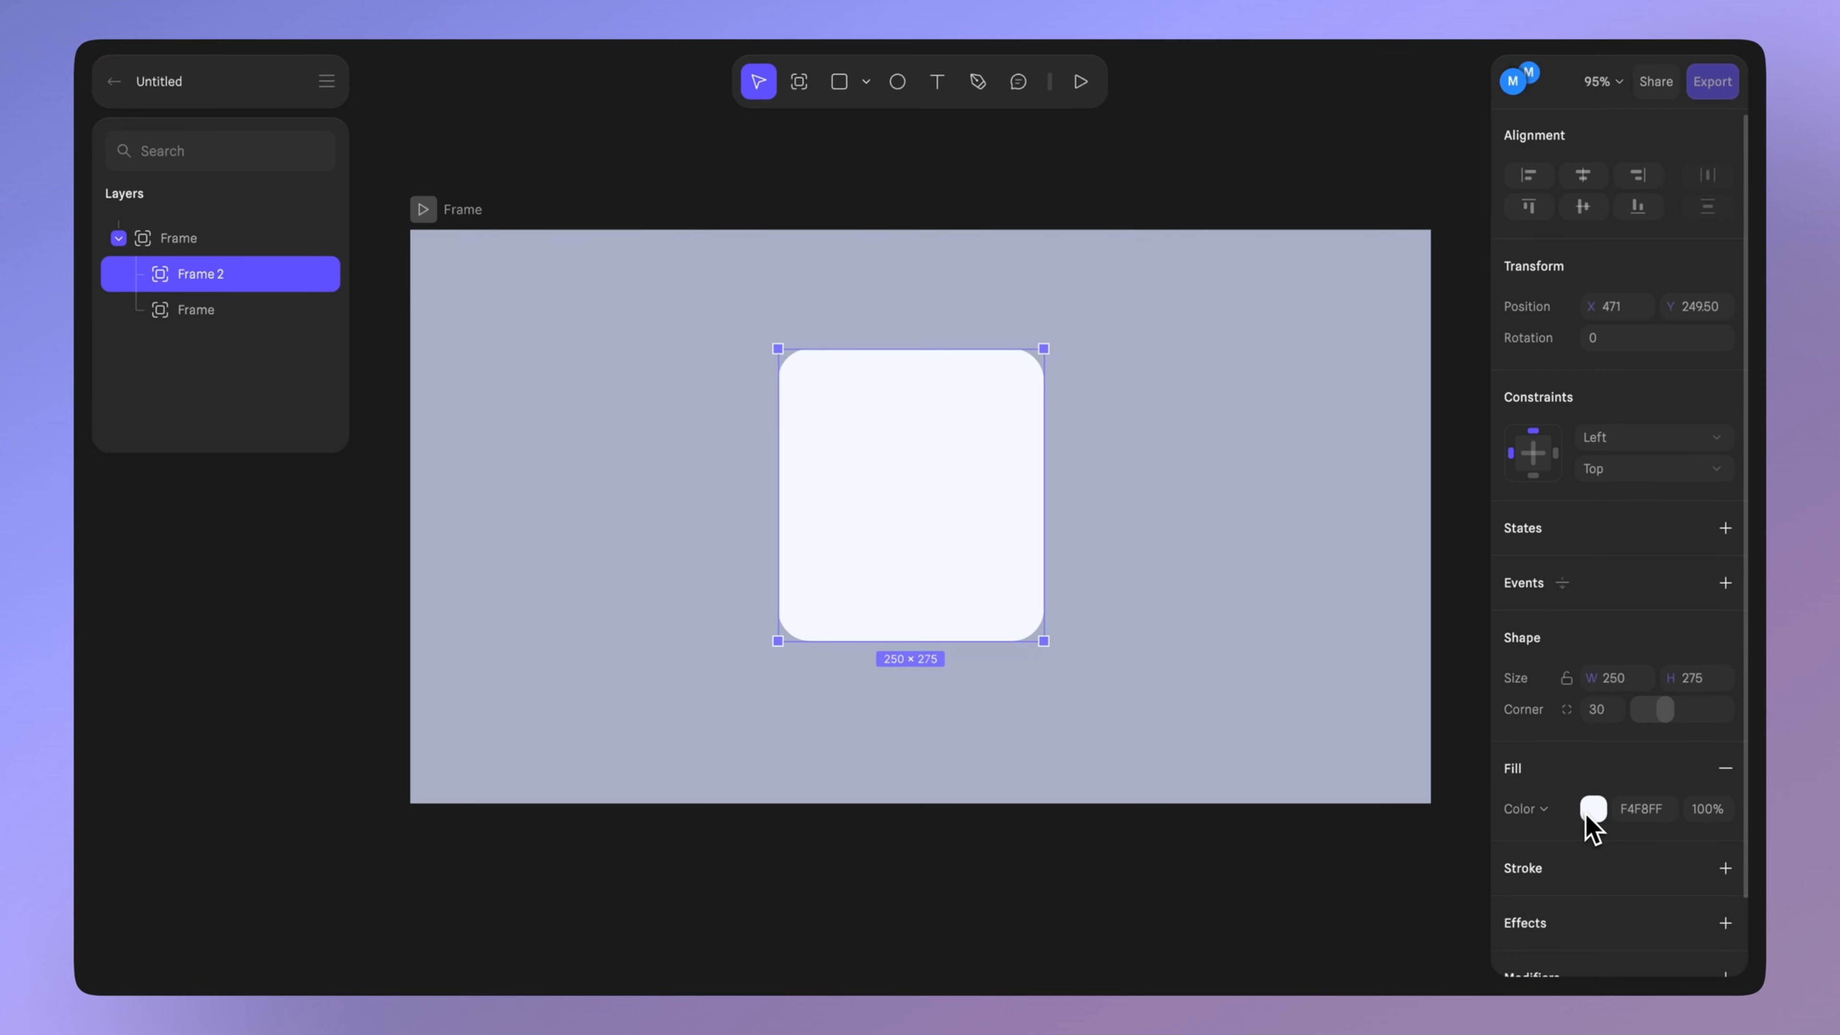
left_click(1652, 818)
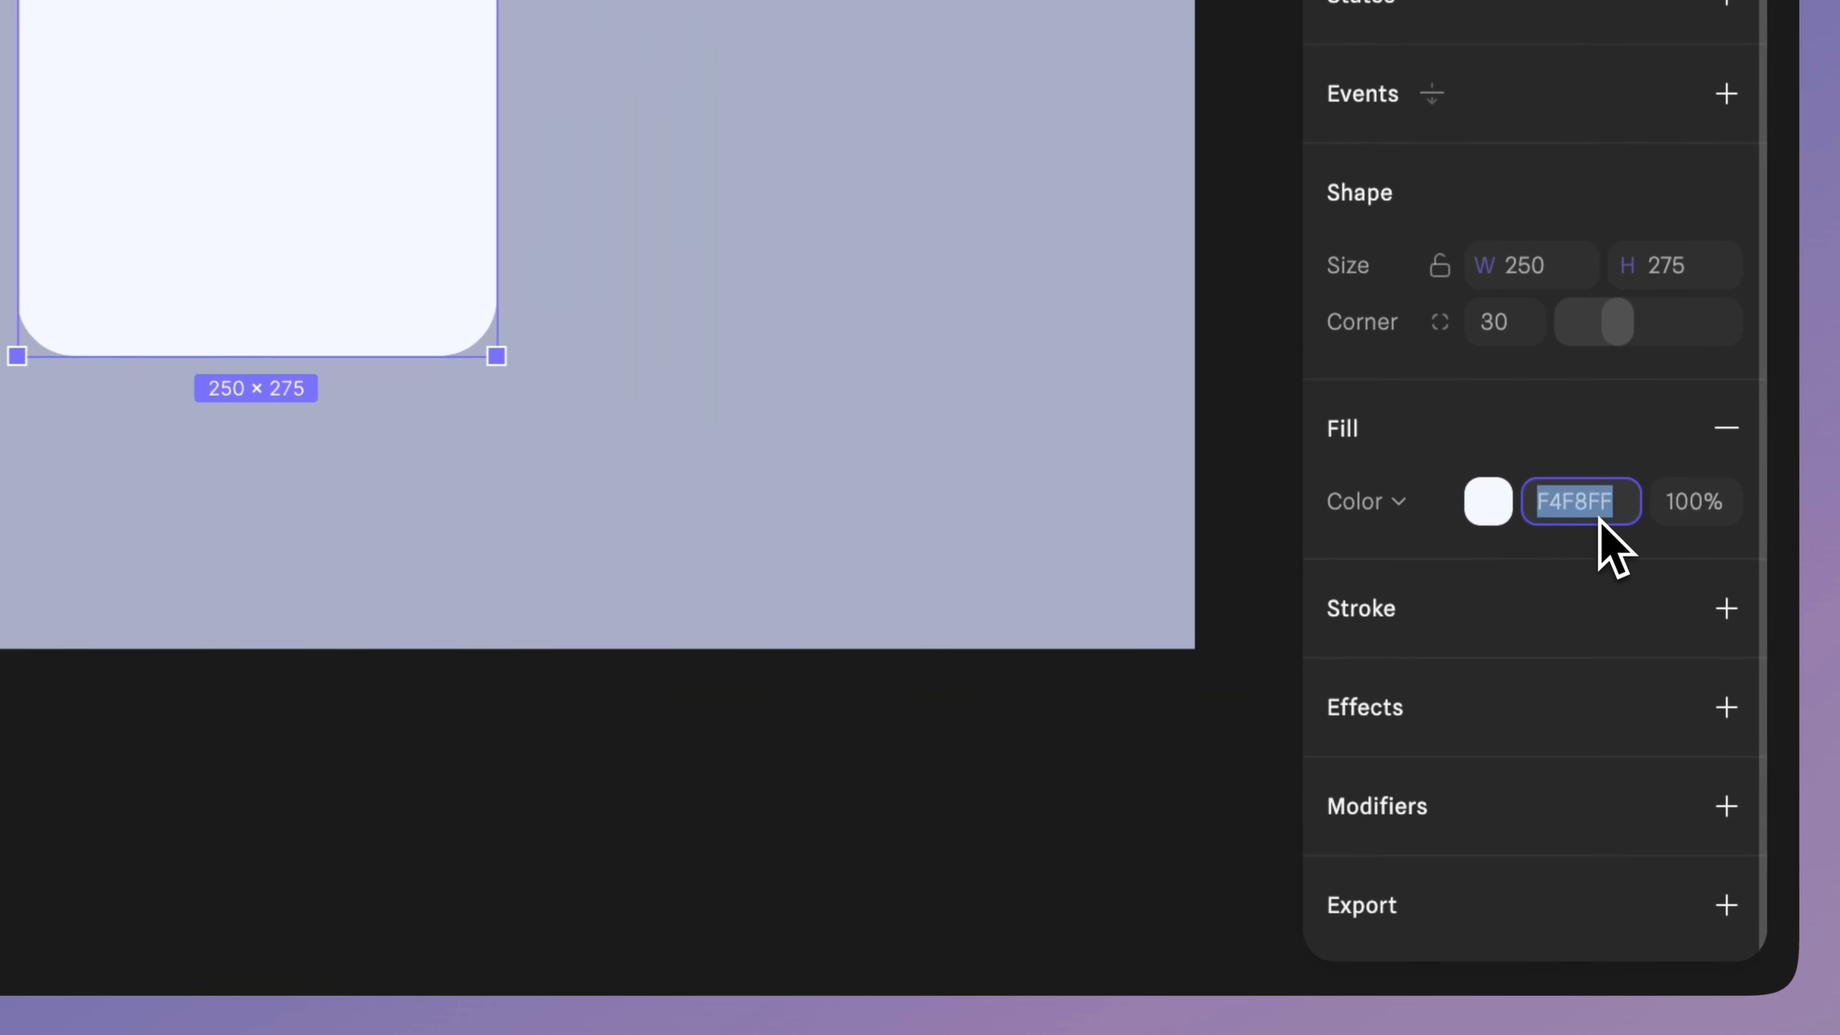
type("bd")
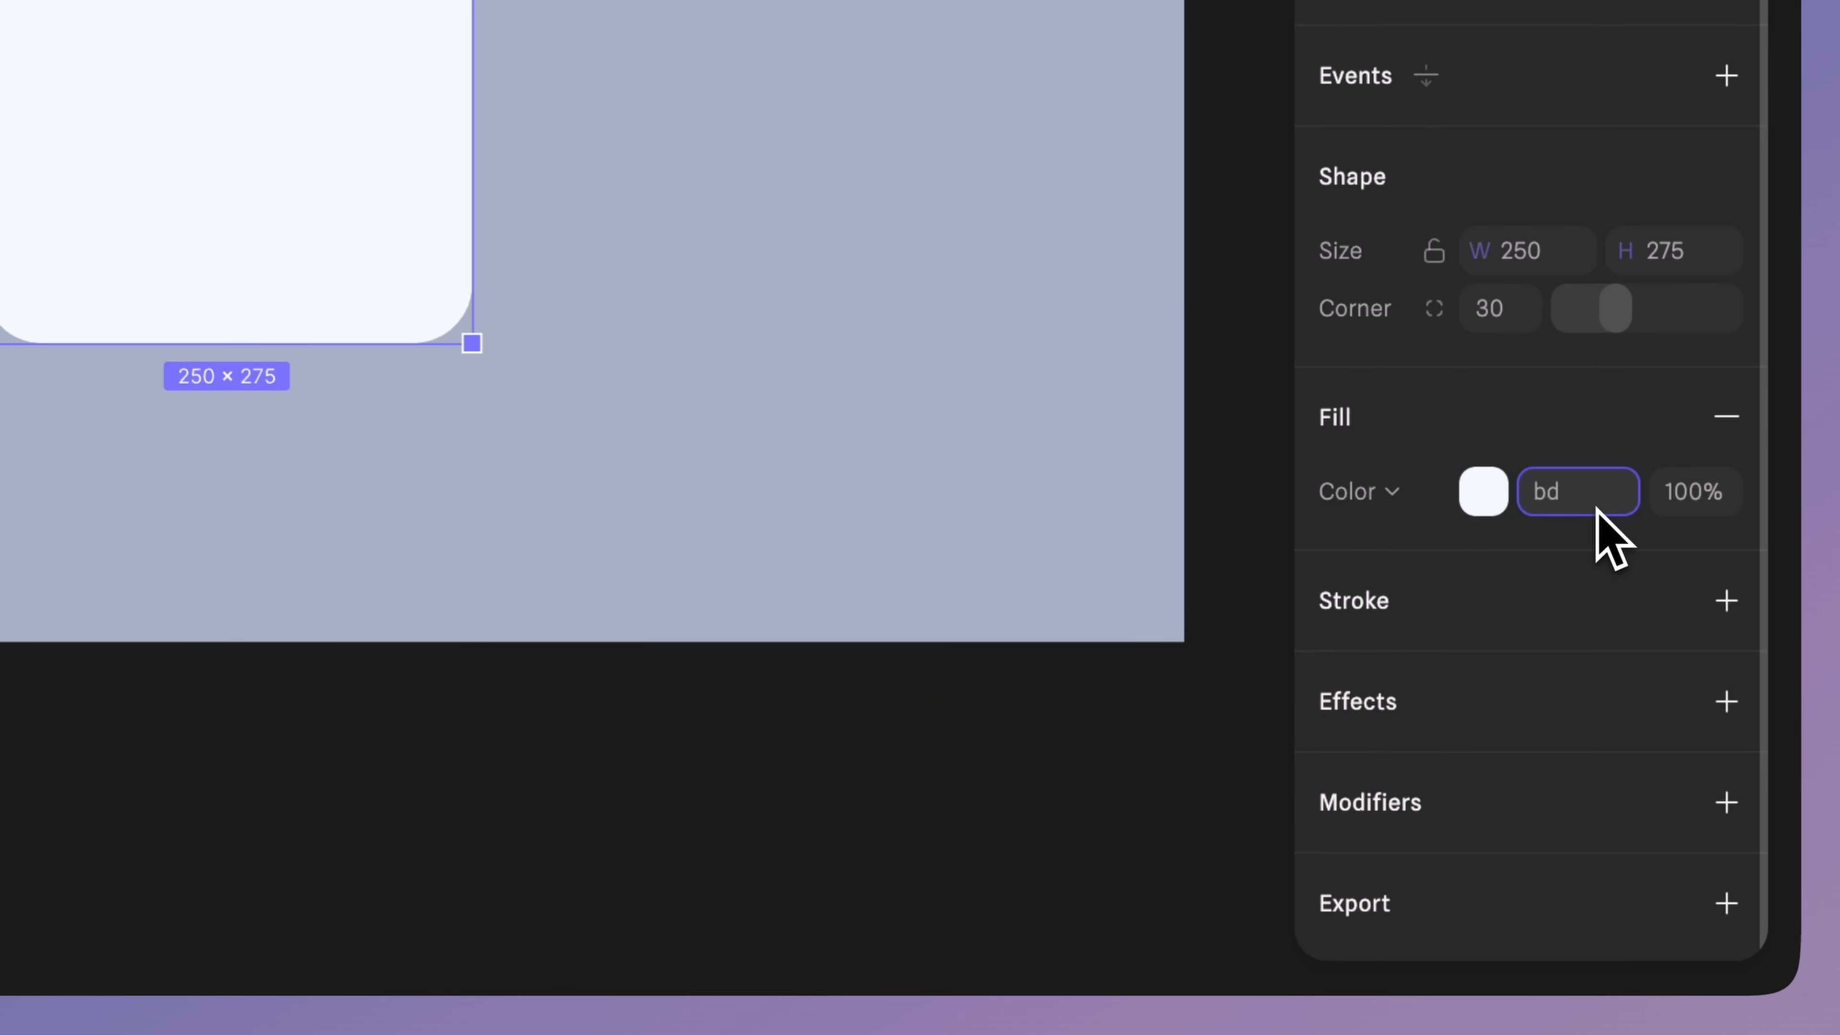
type("cadb")
key("Return")
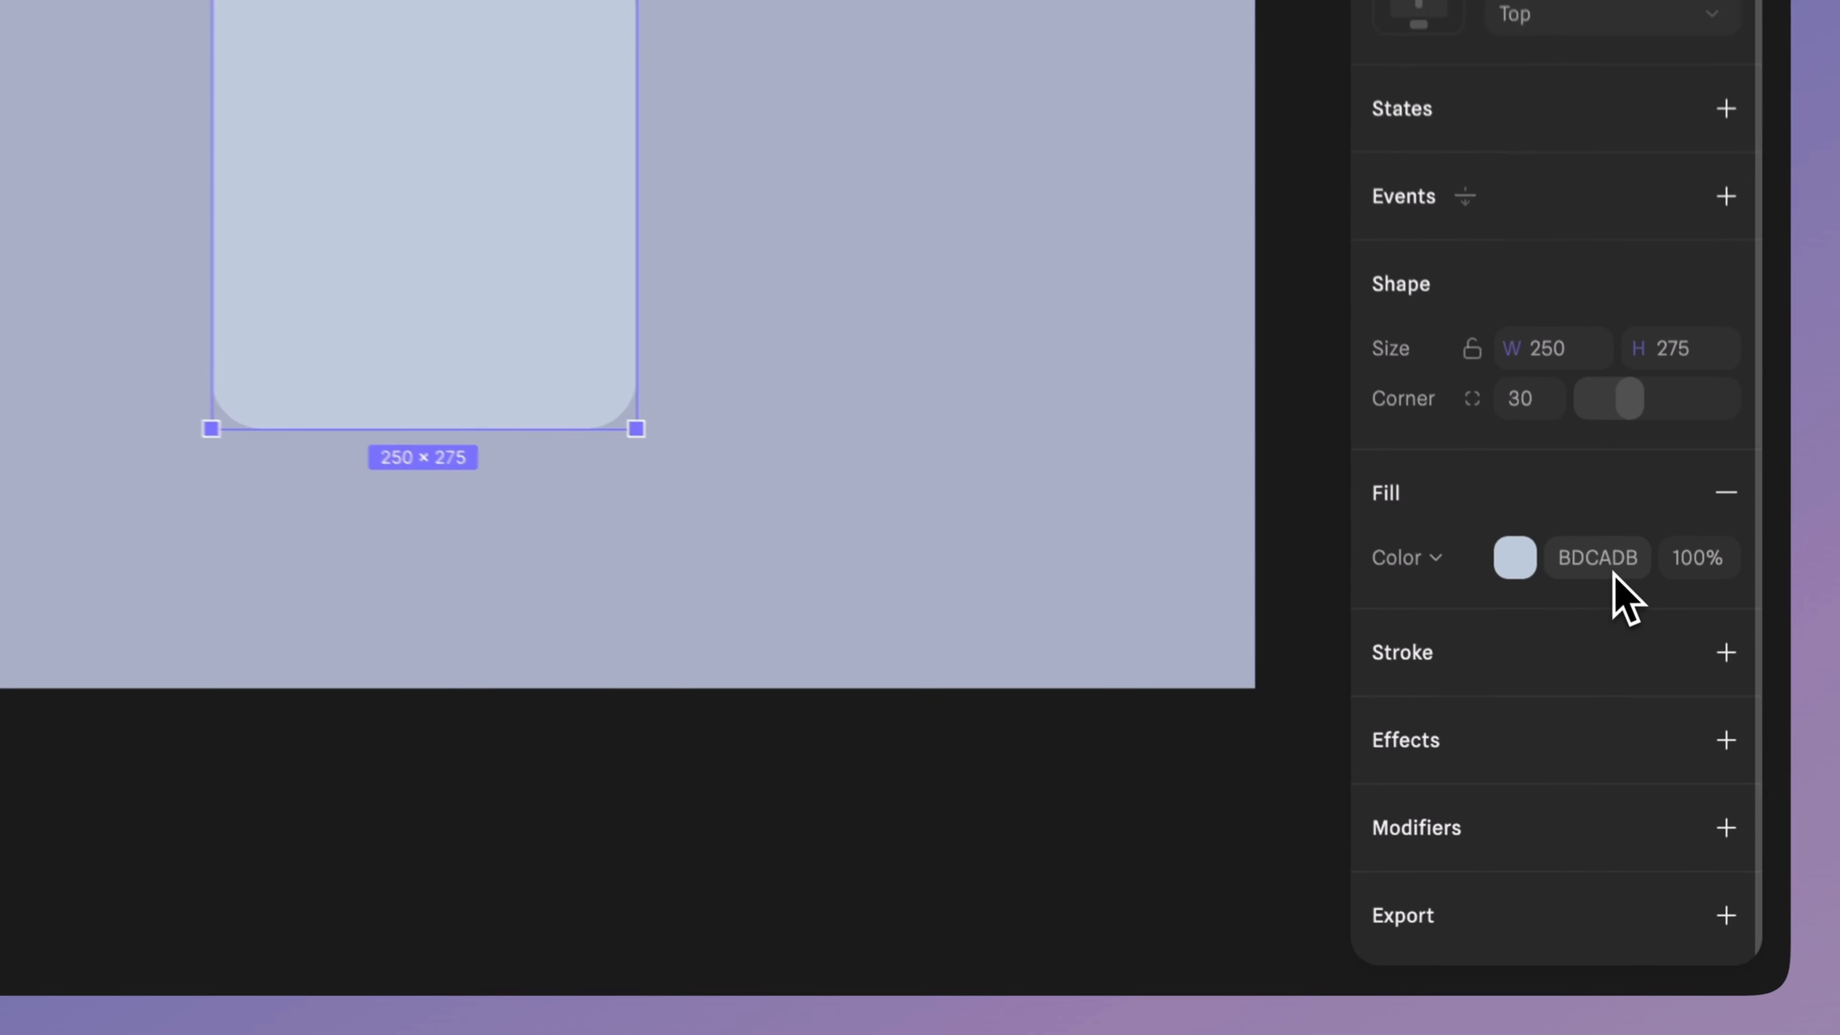
- Resize the duplicated frame to 225 wide by 235 high
left_click(1580, 250)
type("2")
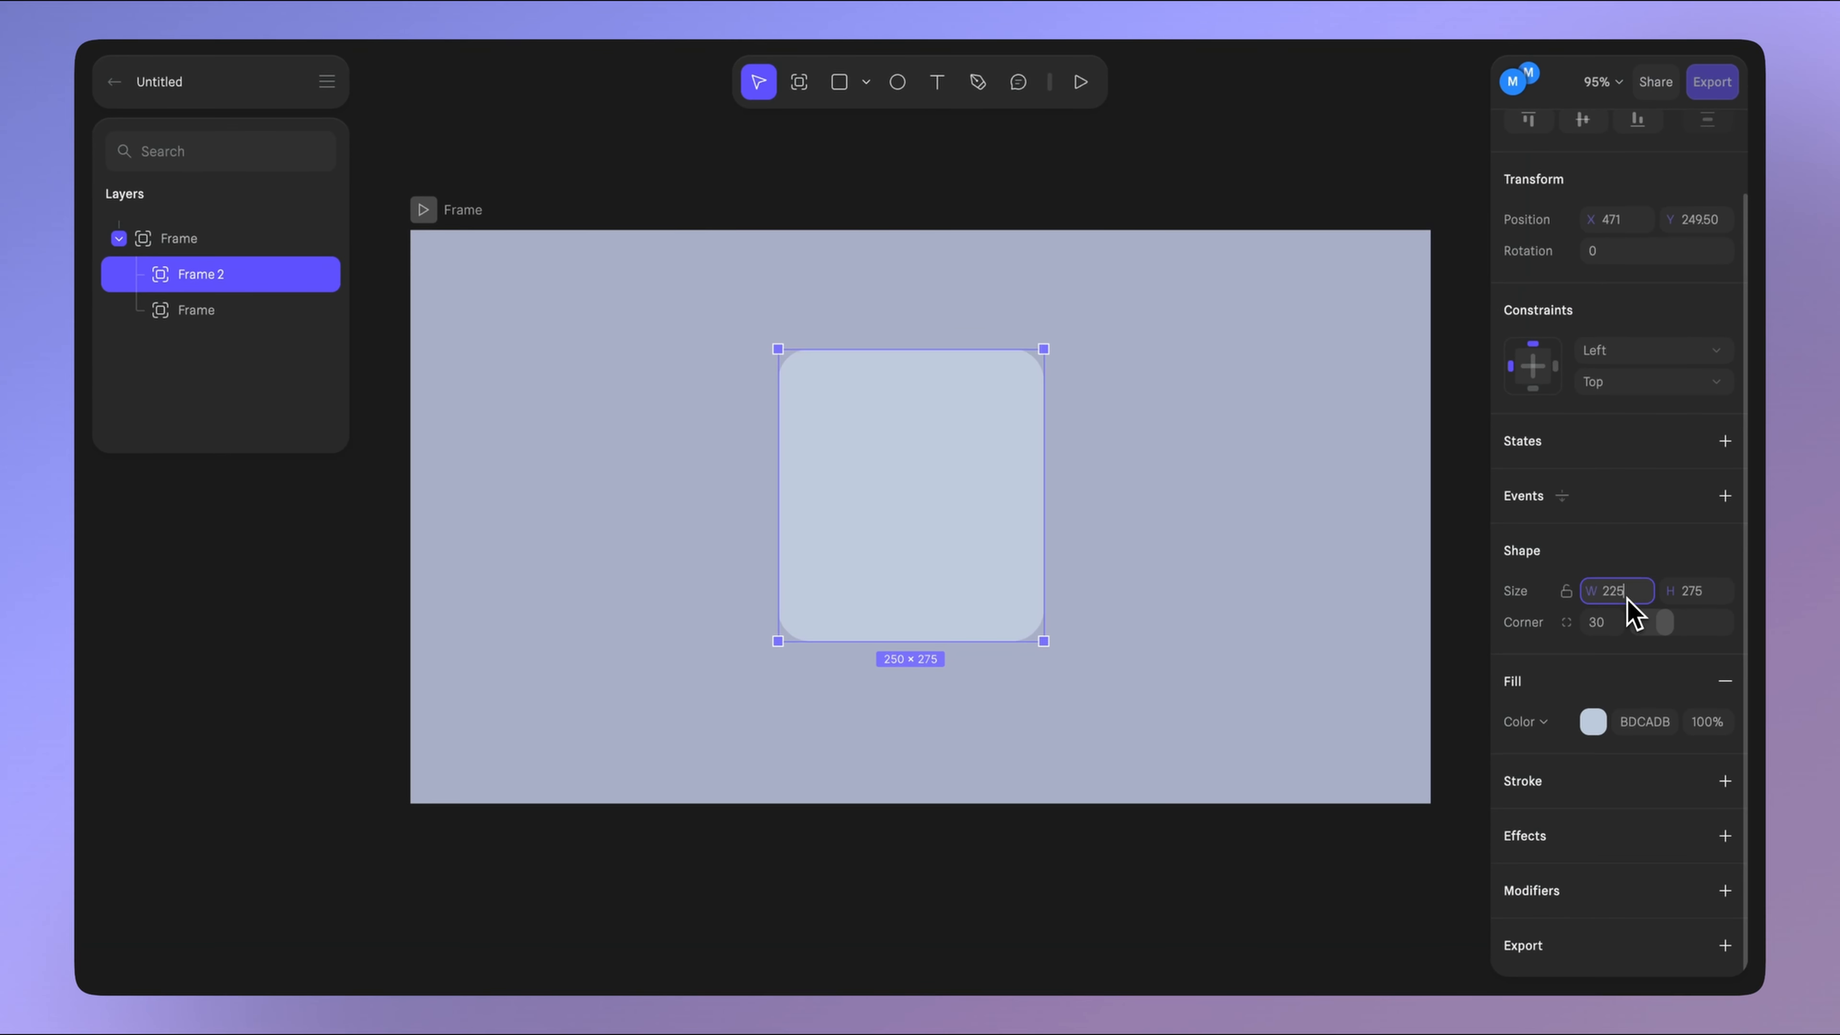
key("Tab")
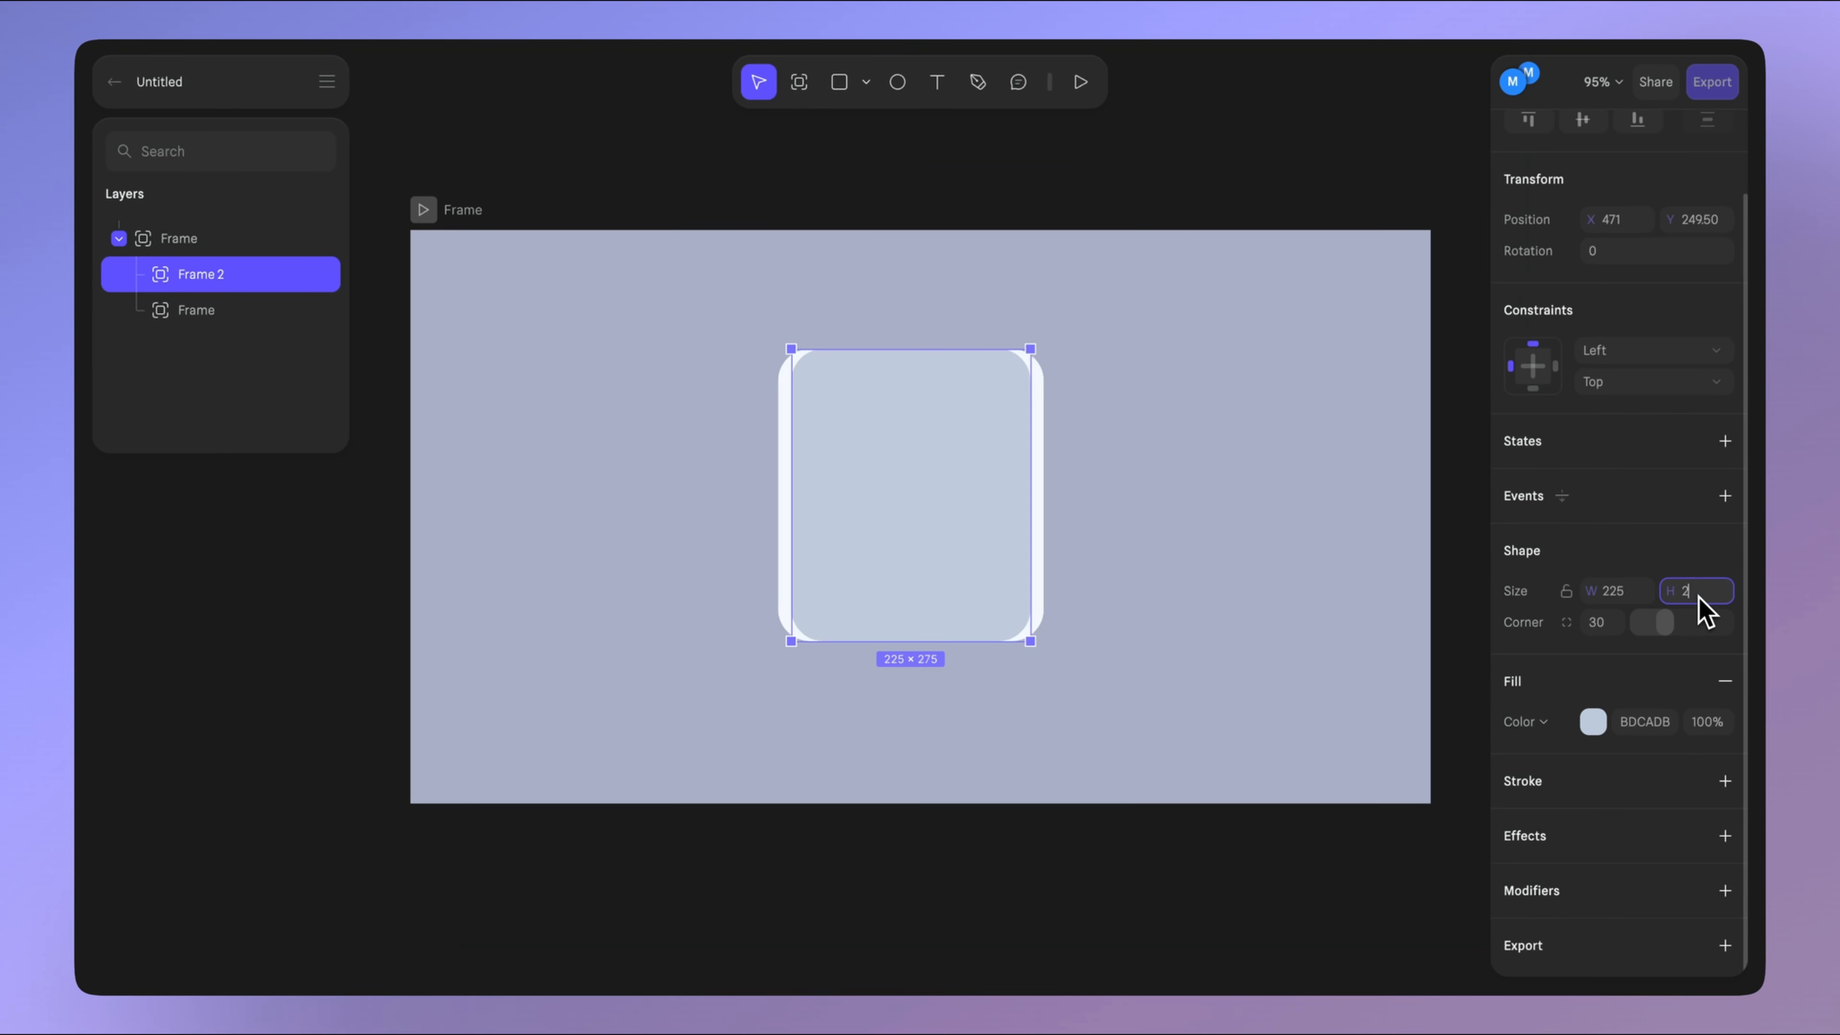
key("Return")
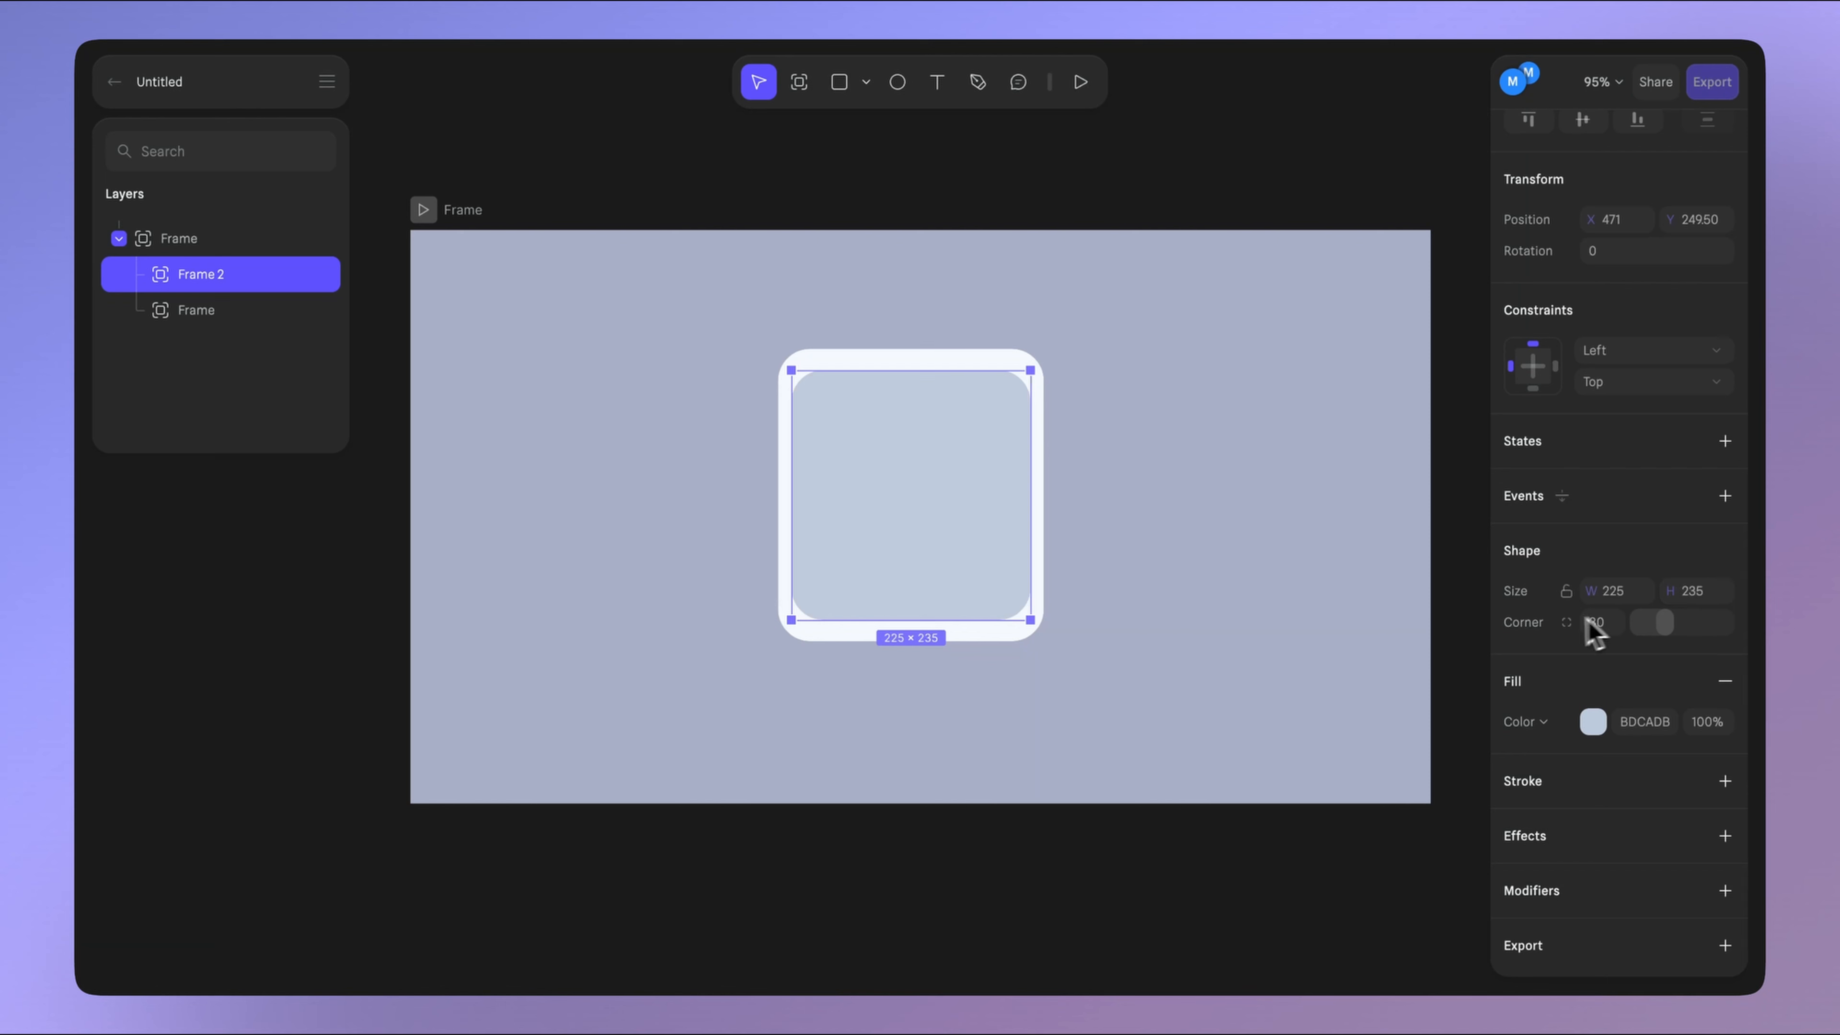
- Move the inner frame up to Y 240.50 and set its corner radius to 18
left_click_drag(971, 582, 971, 573)
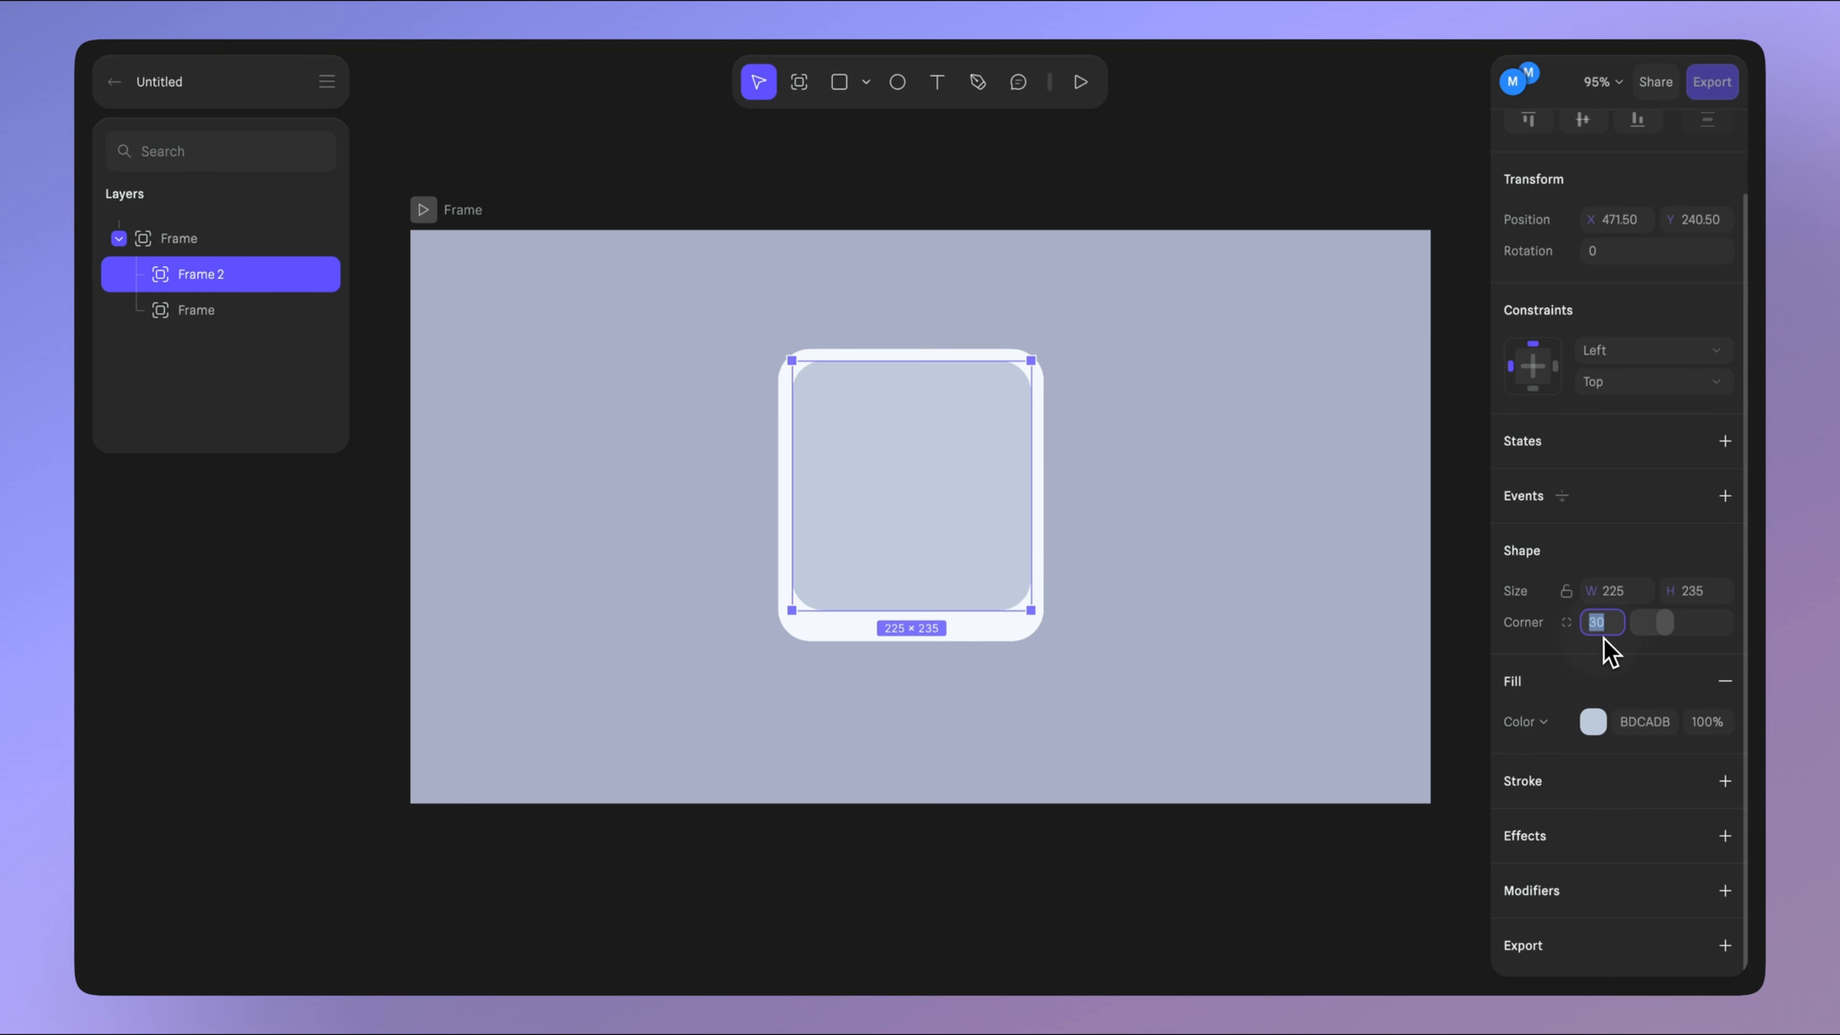
key("Return")
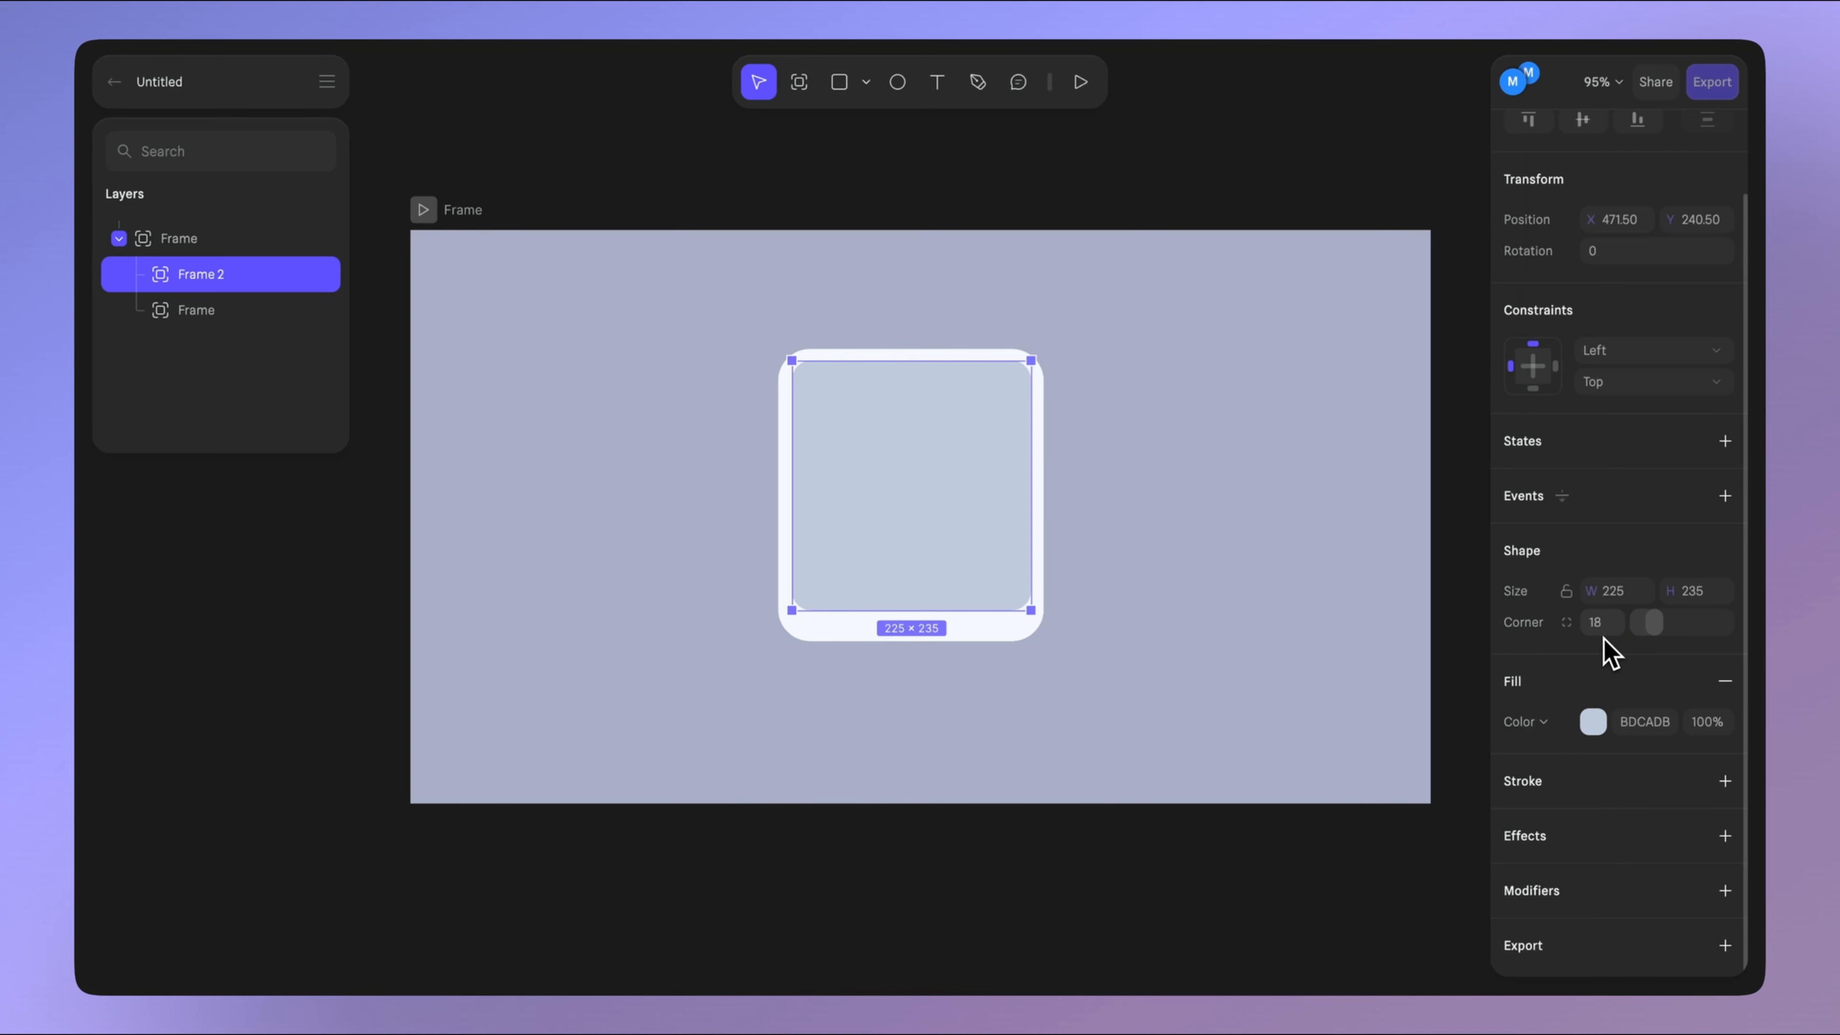
left_click(1385, 635)
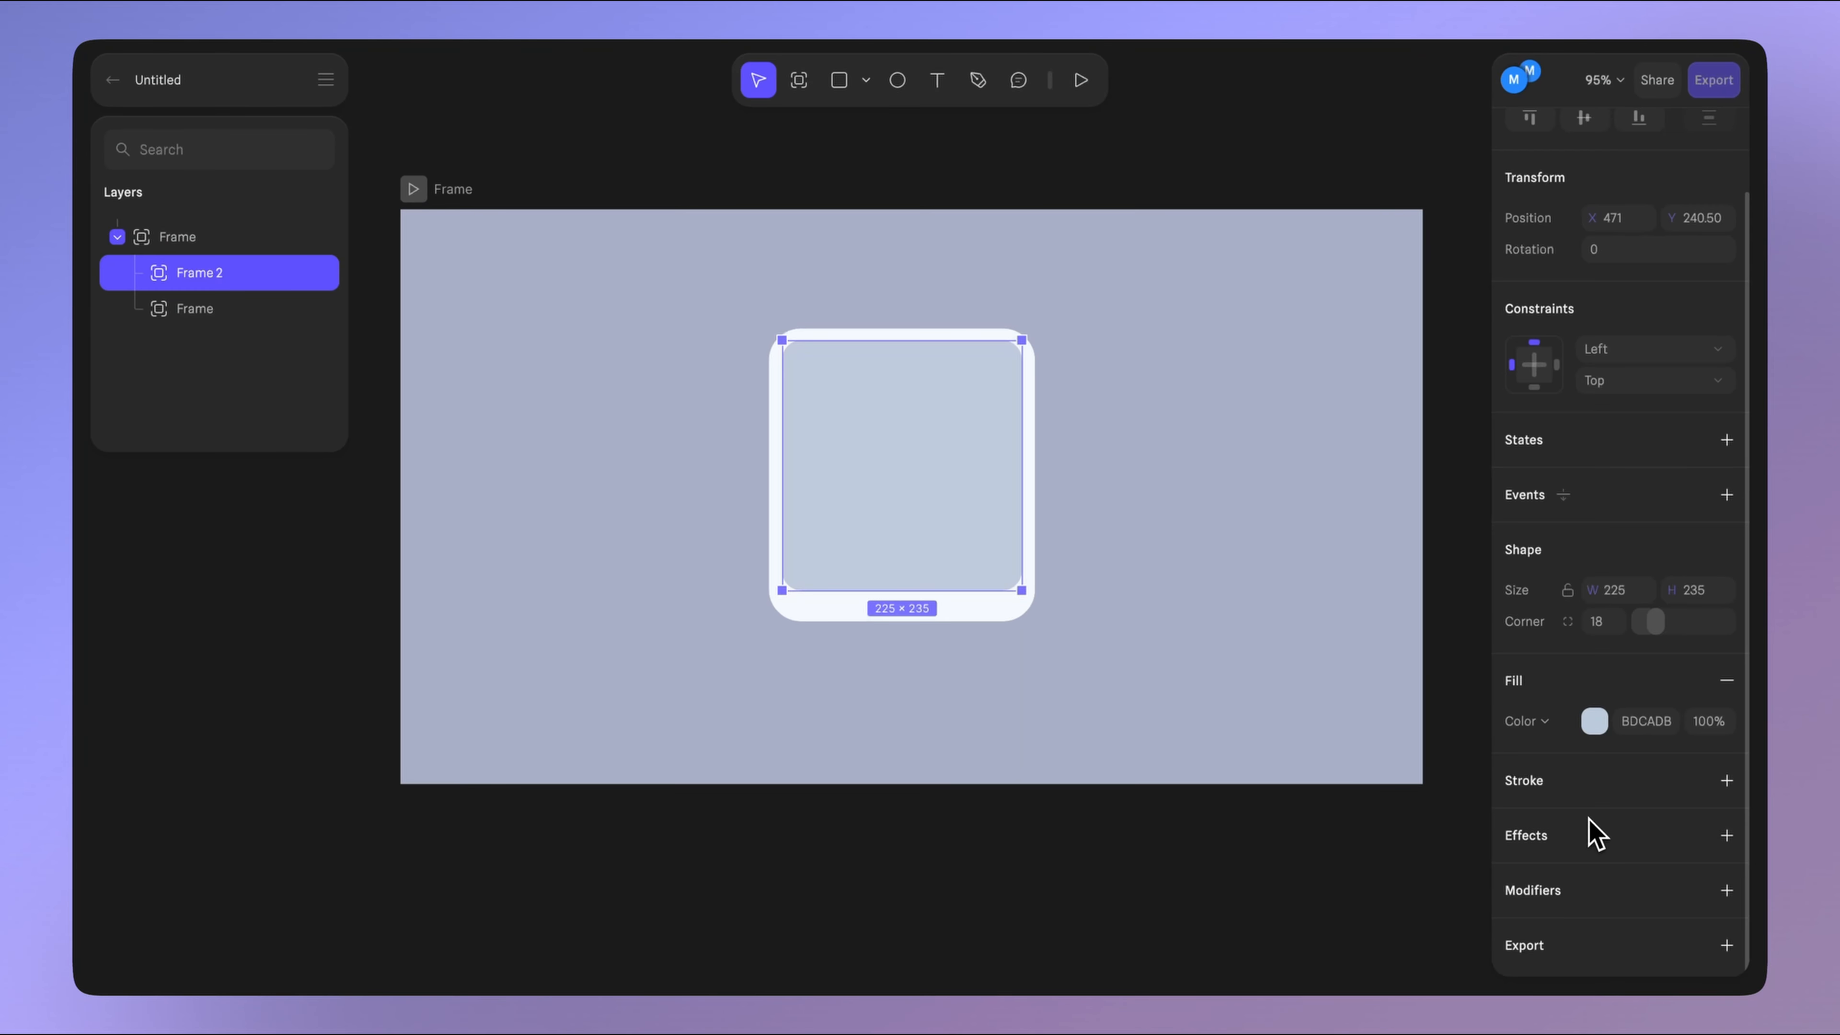
- Add an inner shadow to the inner frame with a blur of 4 and 10% opacity
left_click(1726, 836)
left_click(1638, 867)
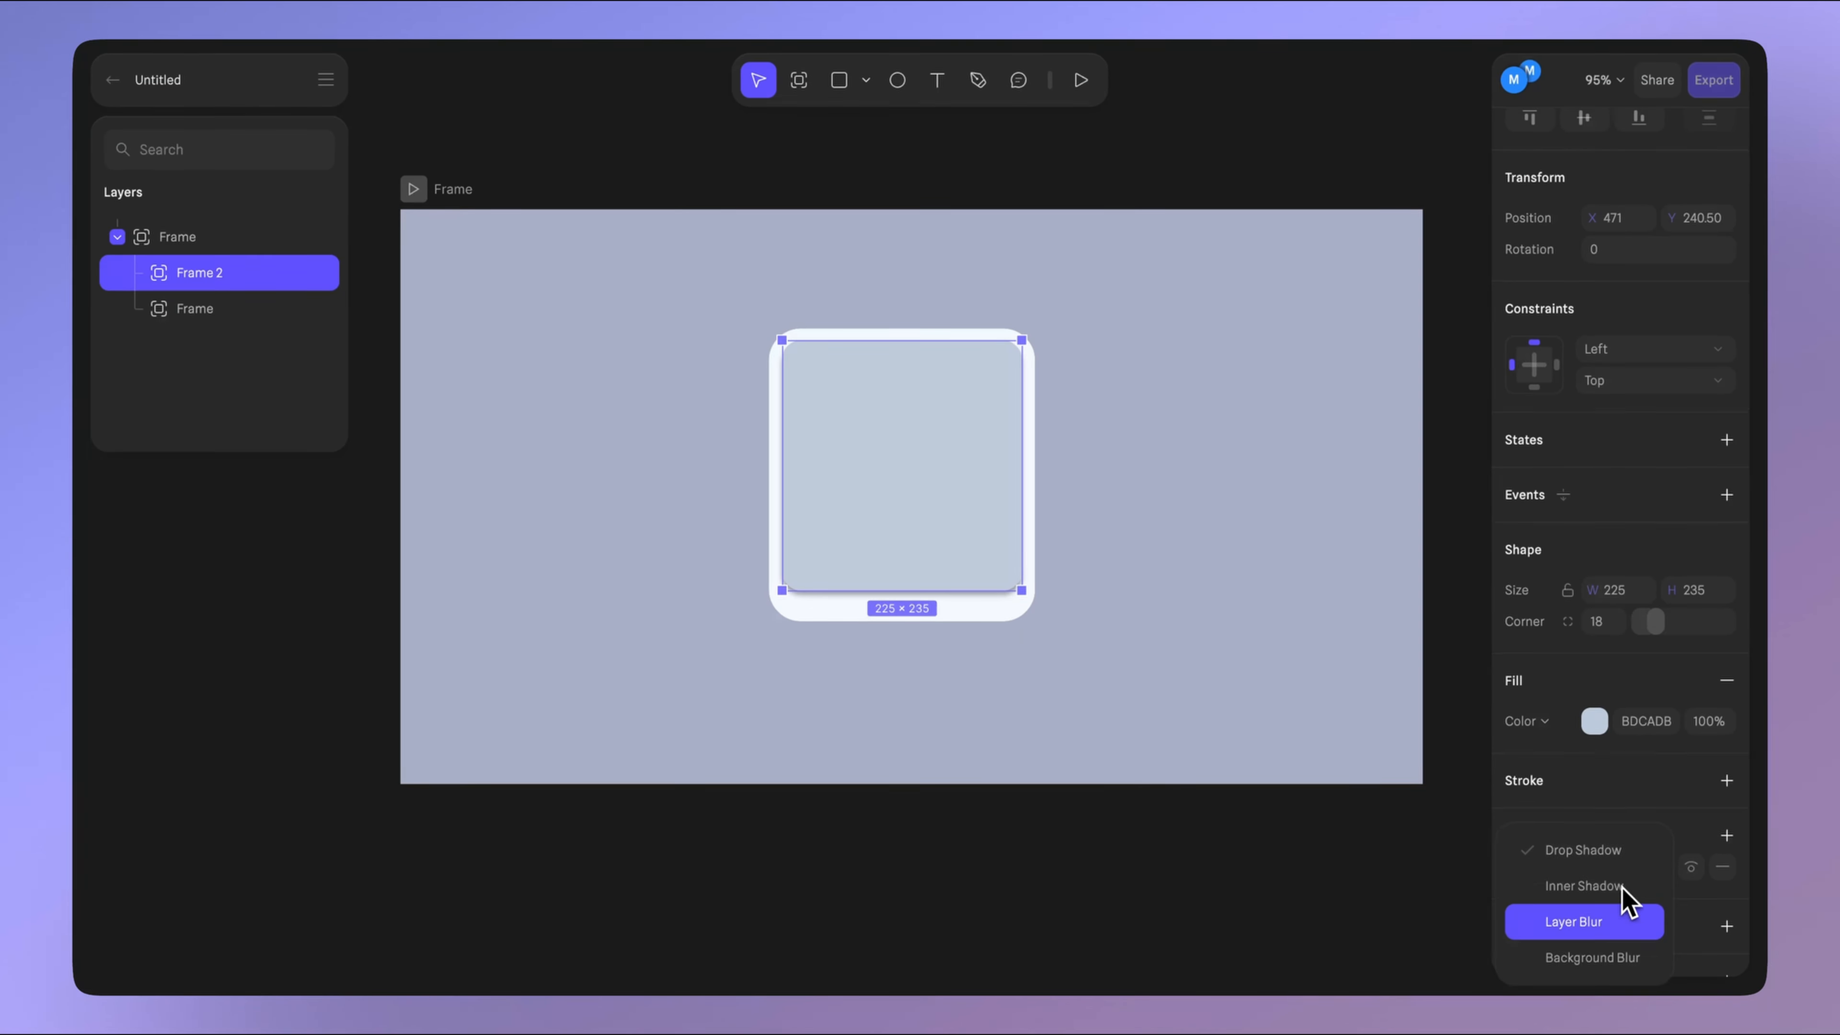
left_click(1616, 899)
scroll(1615, 906, "down", 1)
left_click(1520, 833)
left_click(1392, 832)
type("4")
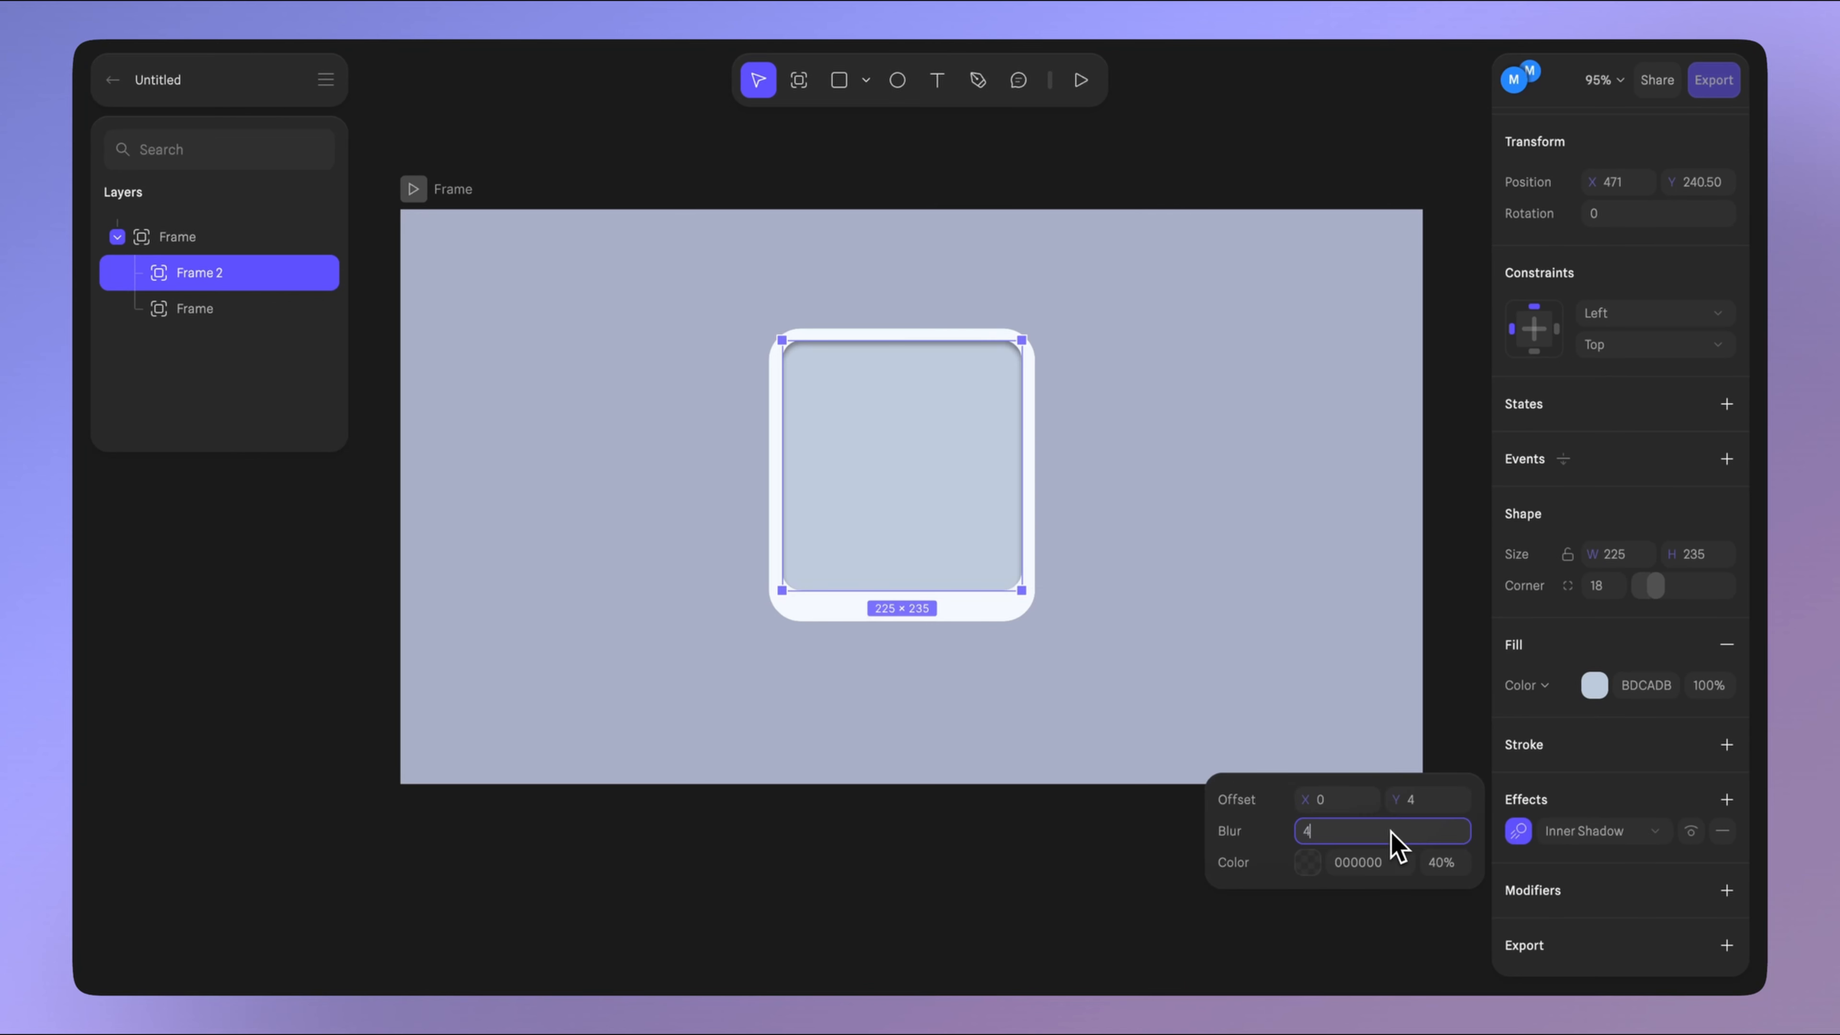
left_click(1447, 867)
type("10")
key("Return")
left_click(1423, 893)
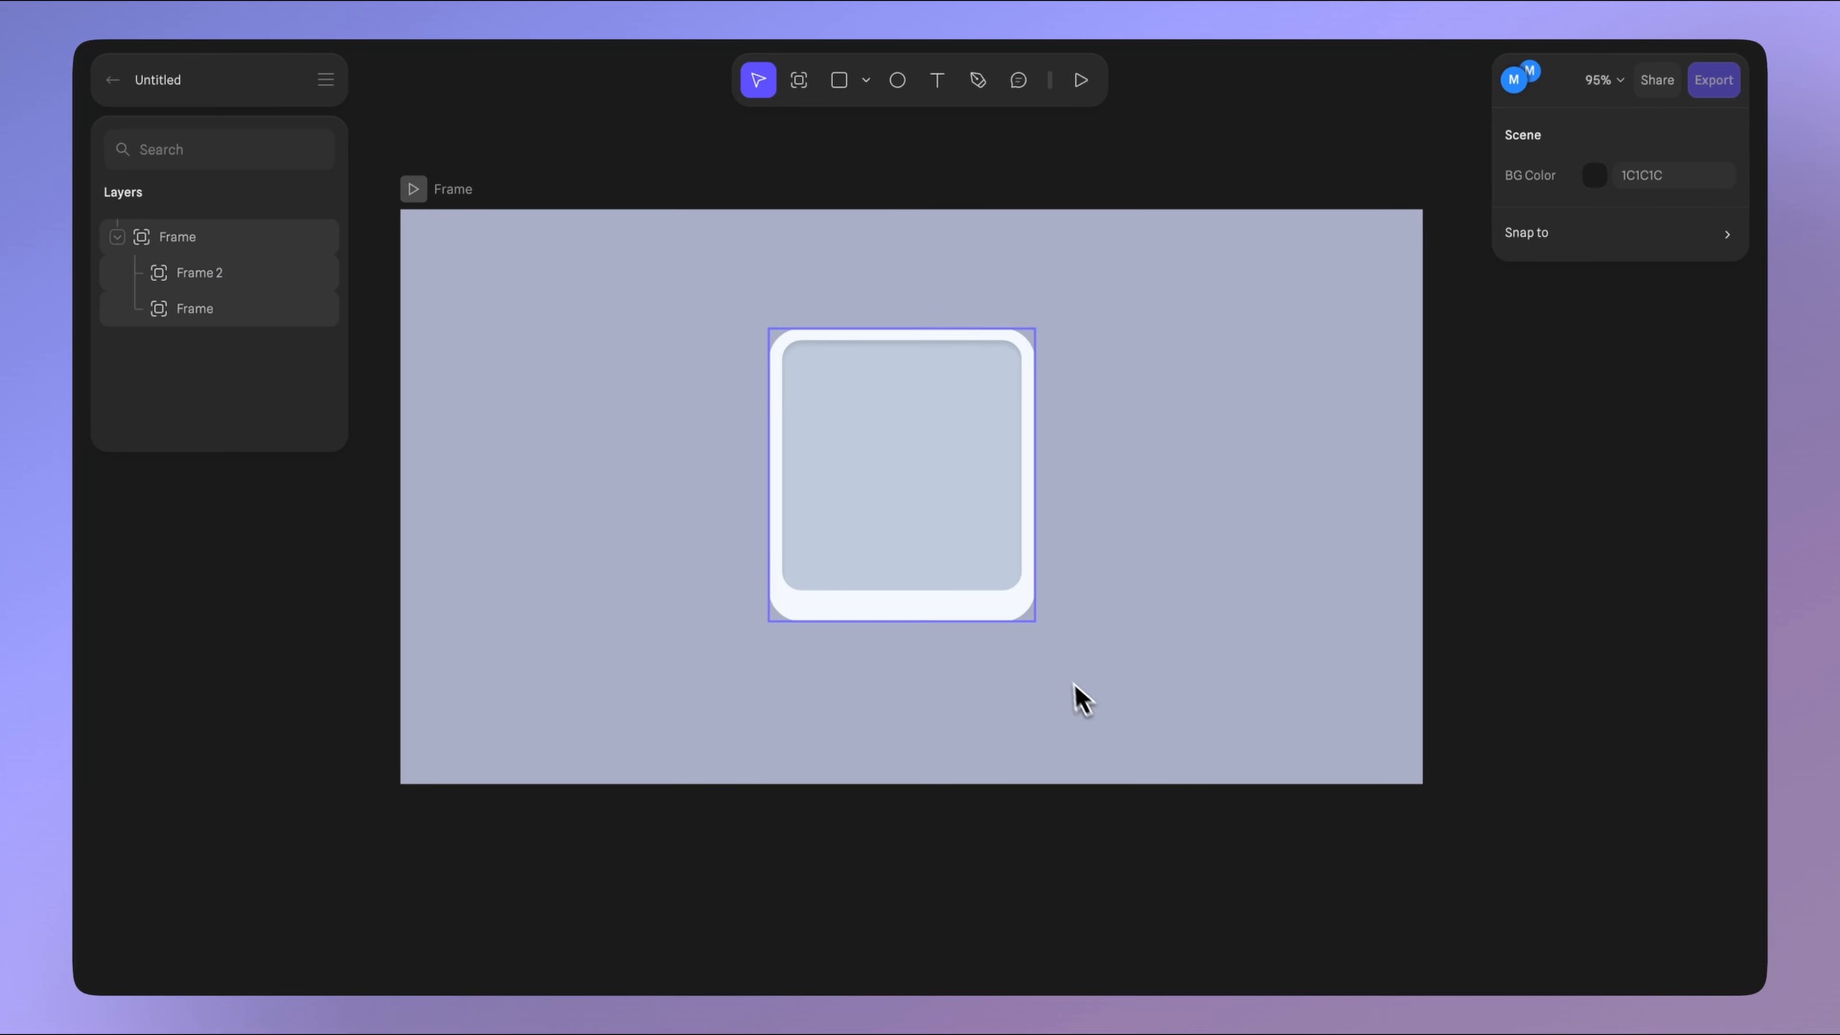
- Add an inner shadow to the outer white frame with Y offset -4, blur 5 and color 7C839B
left_click(1012, 612)
scroll(1623, 921, "down", 2)
left_click(1728, 835)
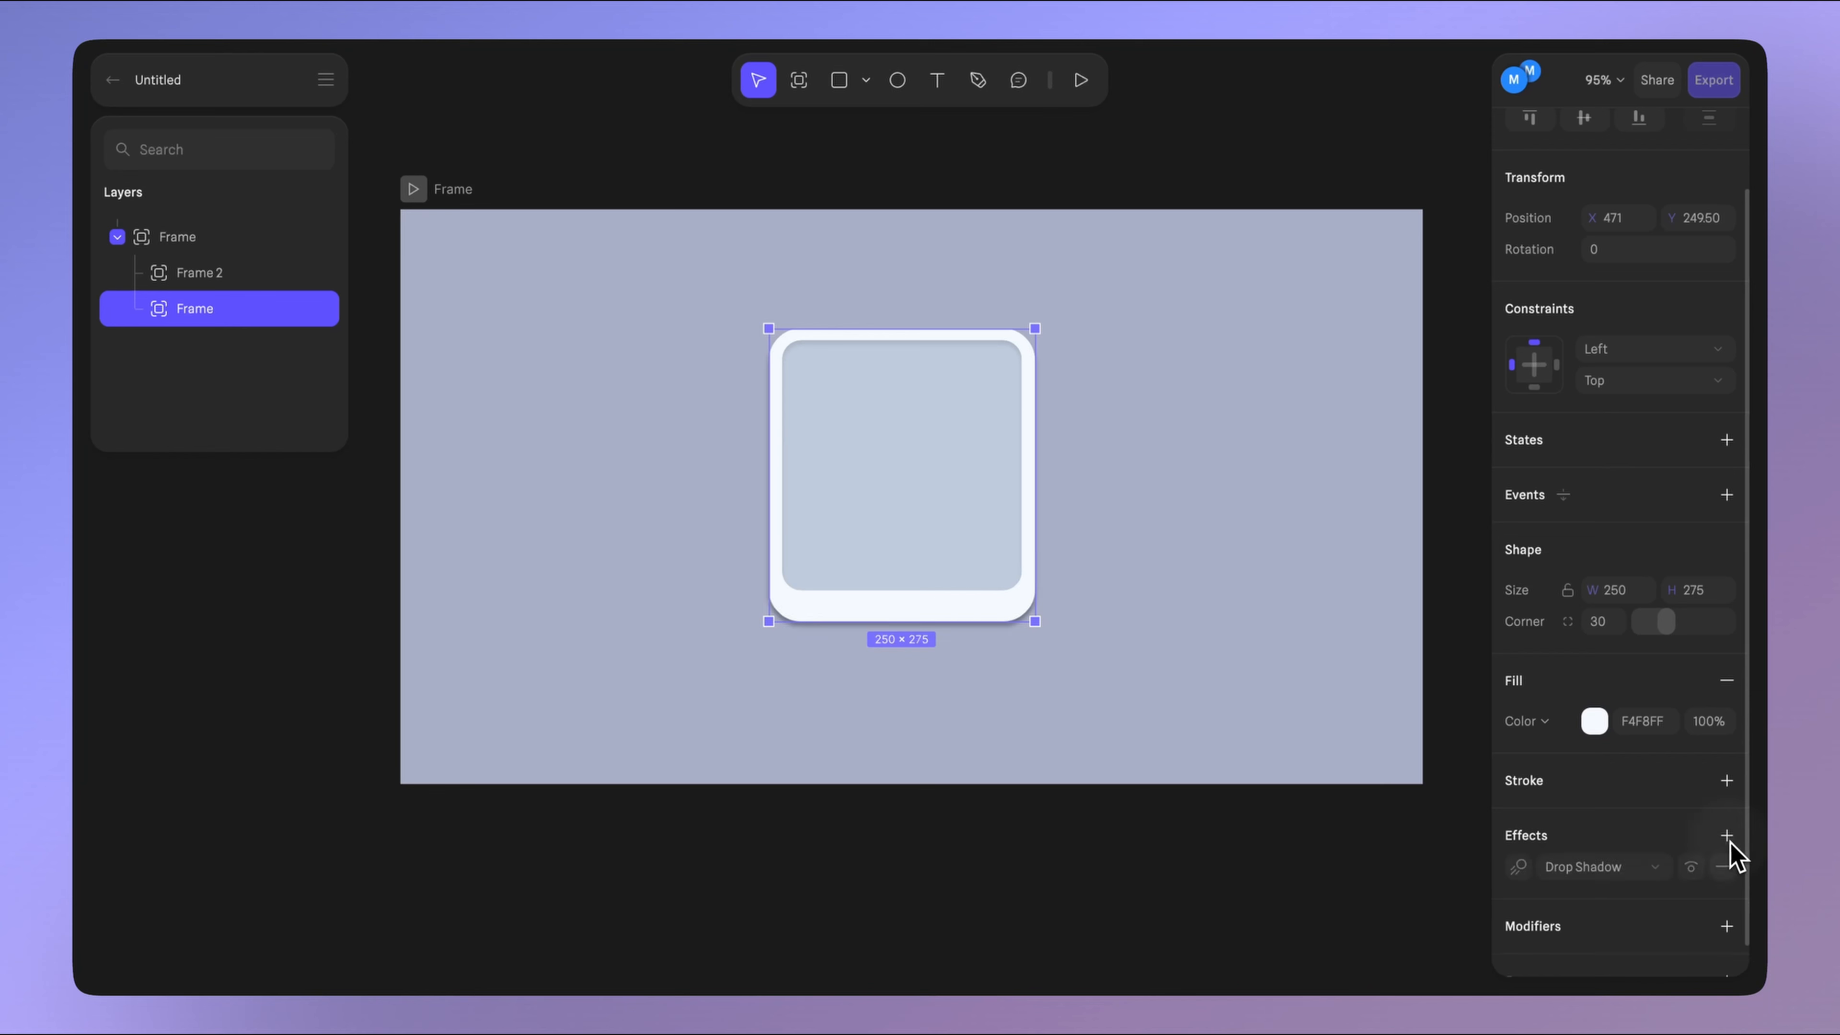
left_click(1654, 867)
left_click(1622, 908)
left_click(1519, 832)
left_click(1449, 803)
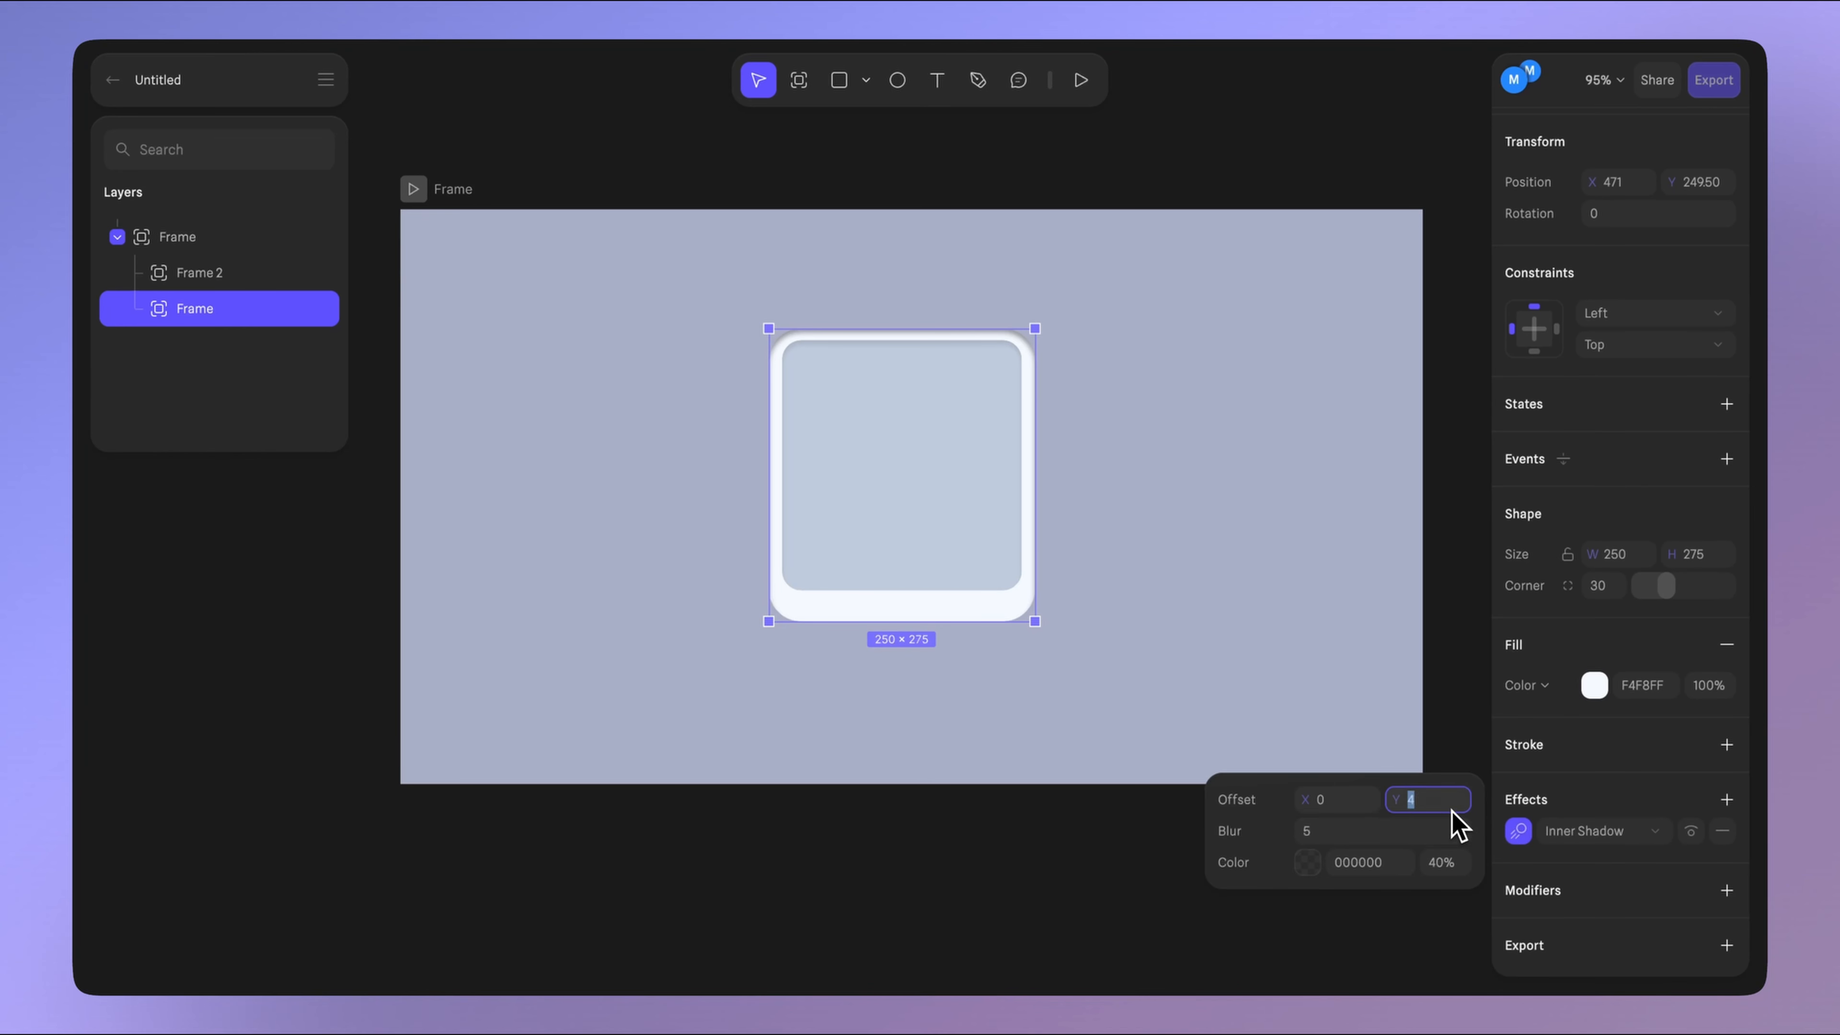
left_click(1382, 864)
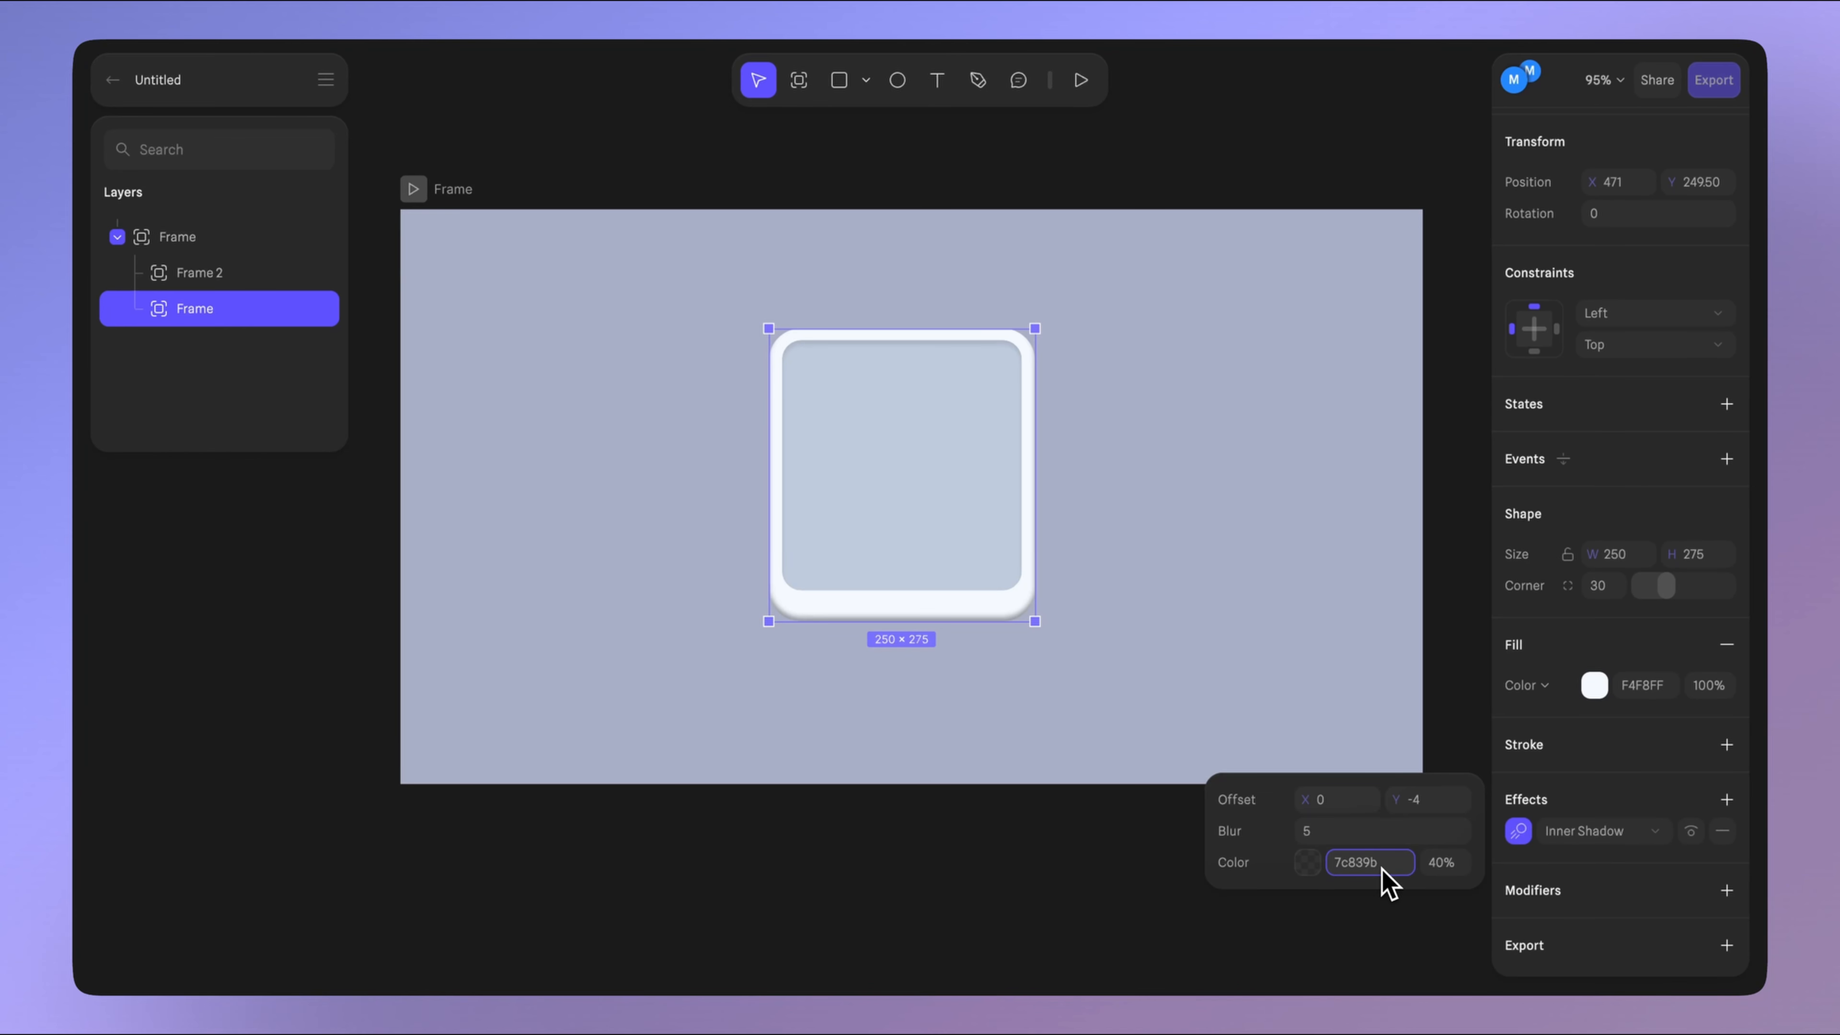
- Add a drop shadow to the outer white frame with a Y offset of 43 and a blur of 24
left_click(1726, 801)
left_click(1518, 832)
left_click(1446, 801)
type("43")
left_click(1428, 833)
type("24")
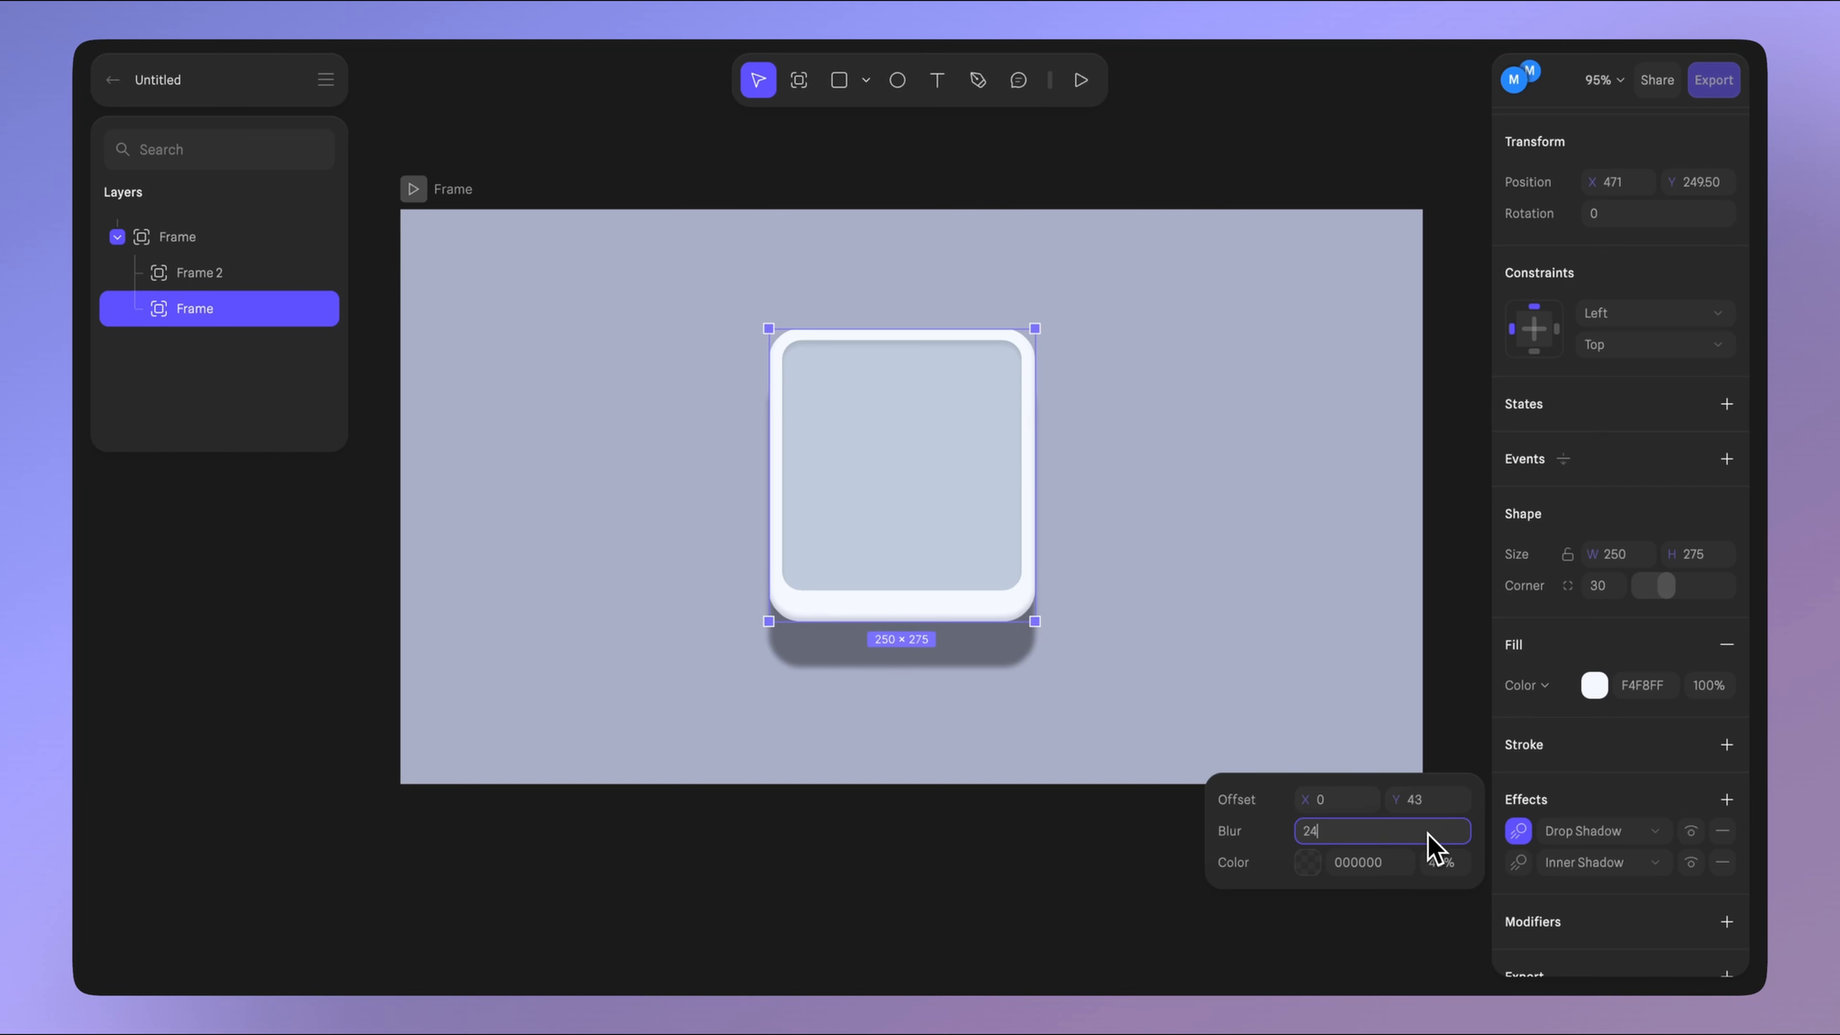
left_click(1520, 834)
- Add a second drop shadow to the outer frame with Y offset 12, blur 16 and 20% opacity
left_click(1726, 799)
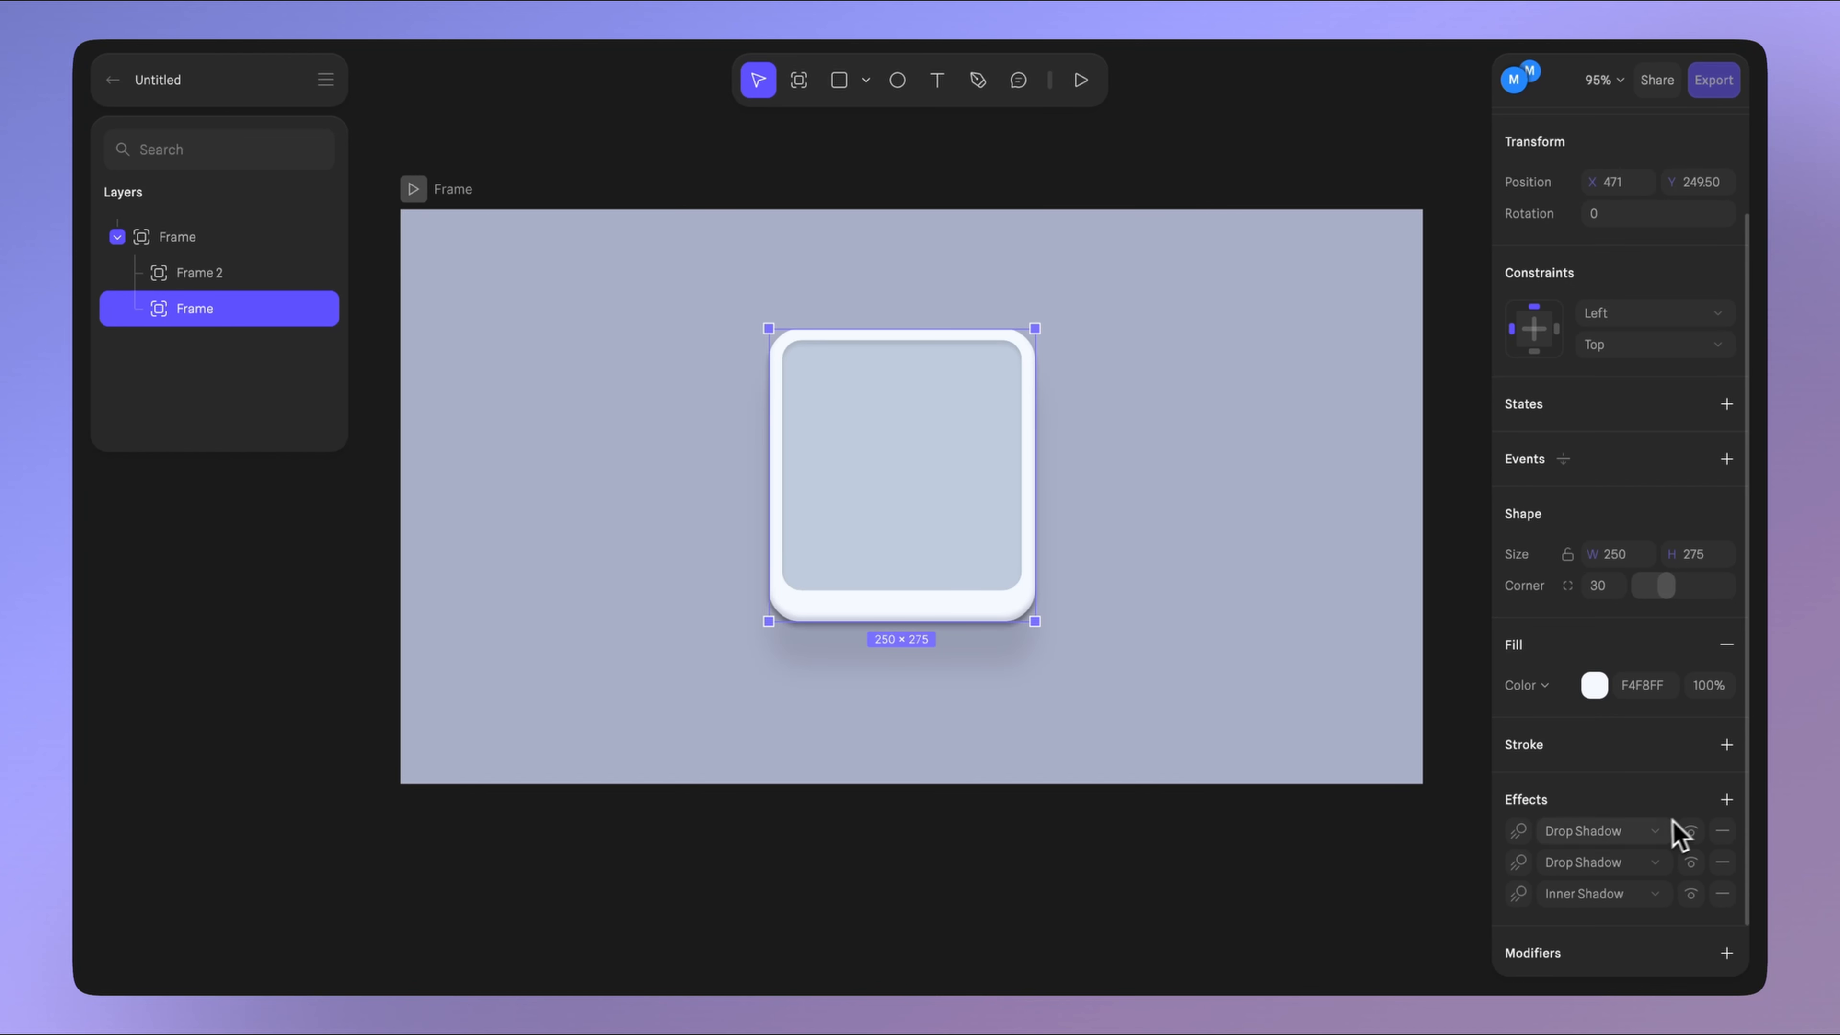
left_click(1517, 830)
left_click(1423, 832)
key("Return")
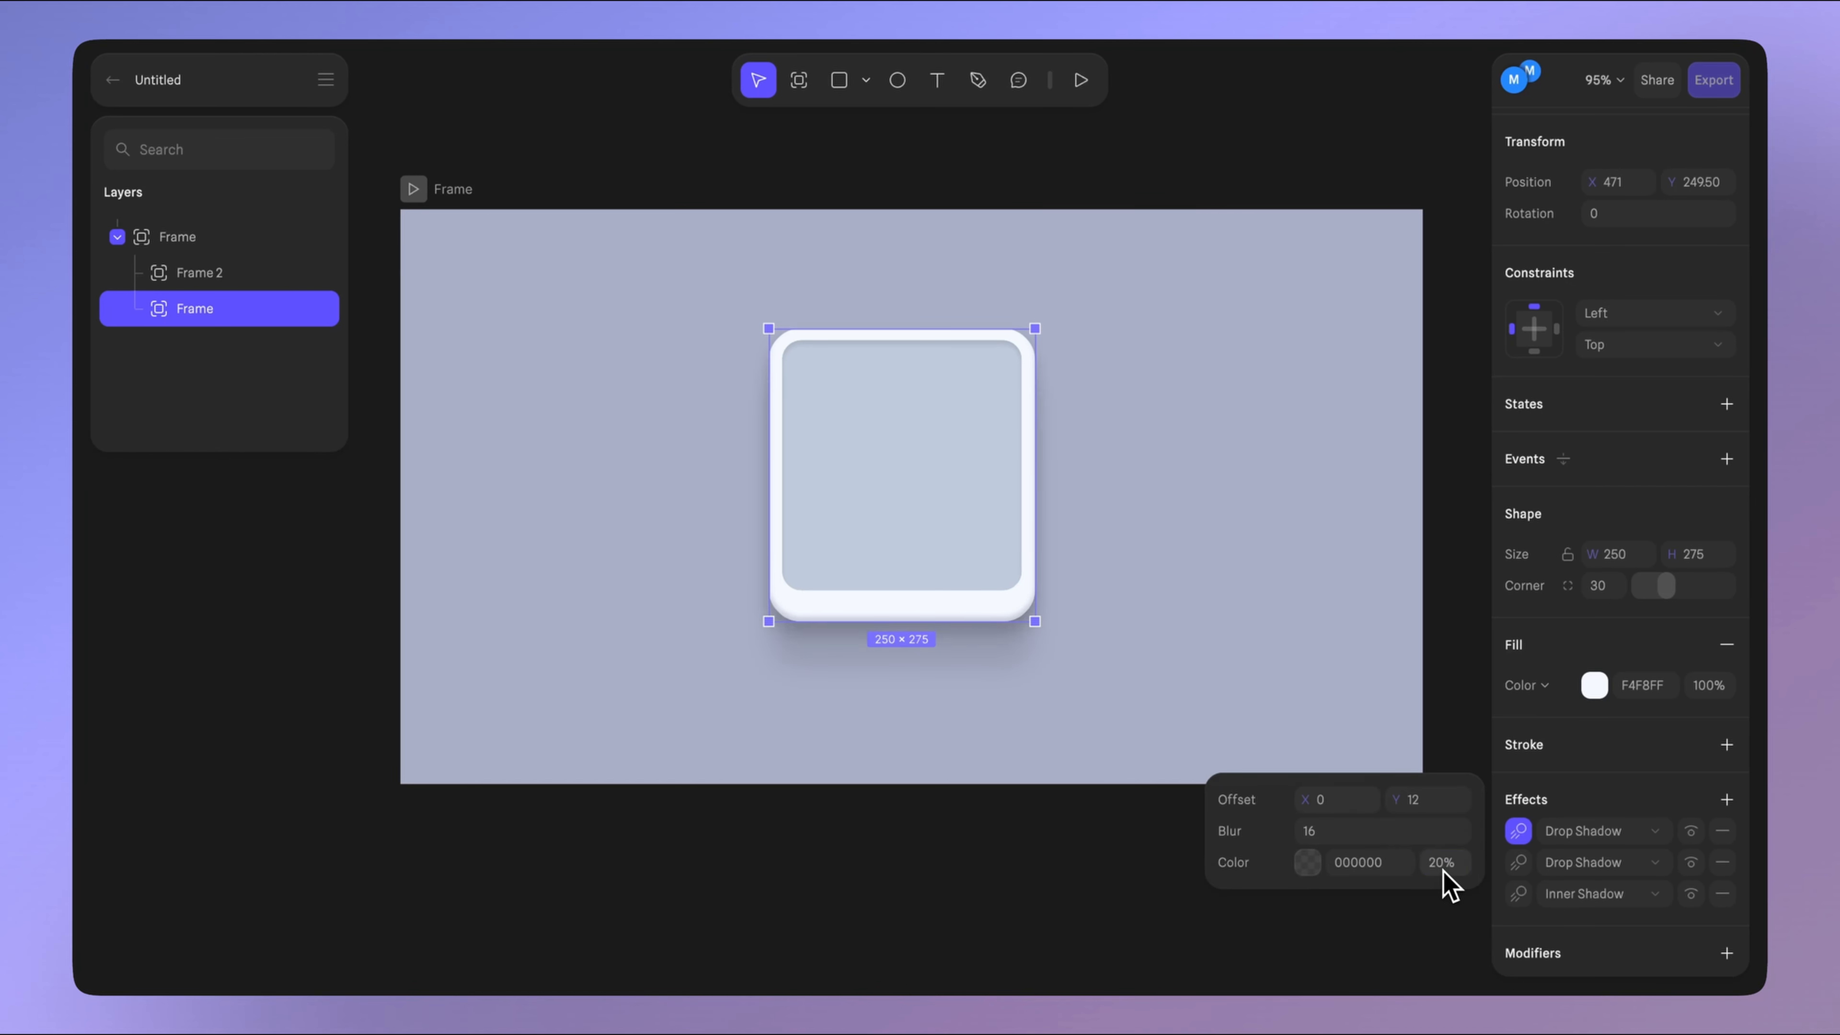
- Add a third drop shadow to the outer frame with a Y offset of 2 and adjust its blur and opacity
left_click(1727, 799)
left_click(1518, 831)
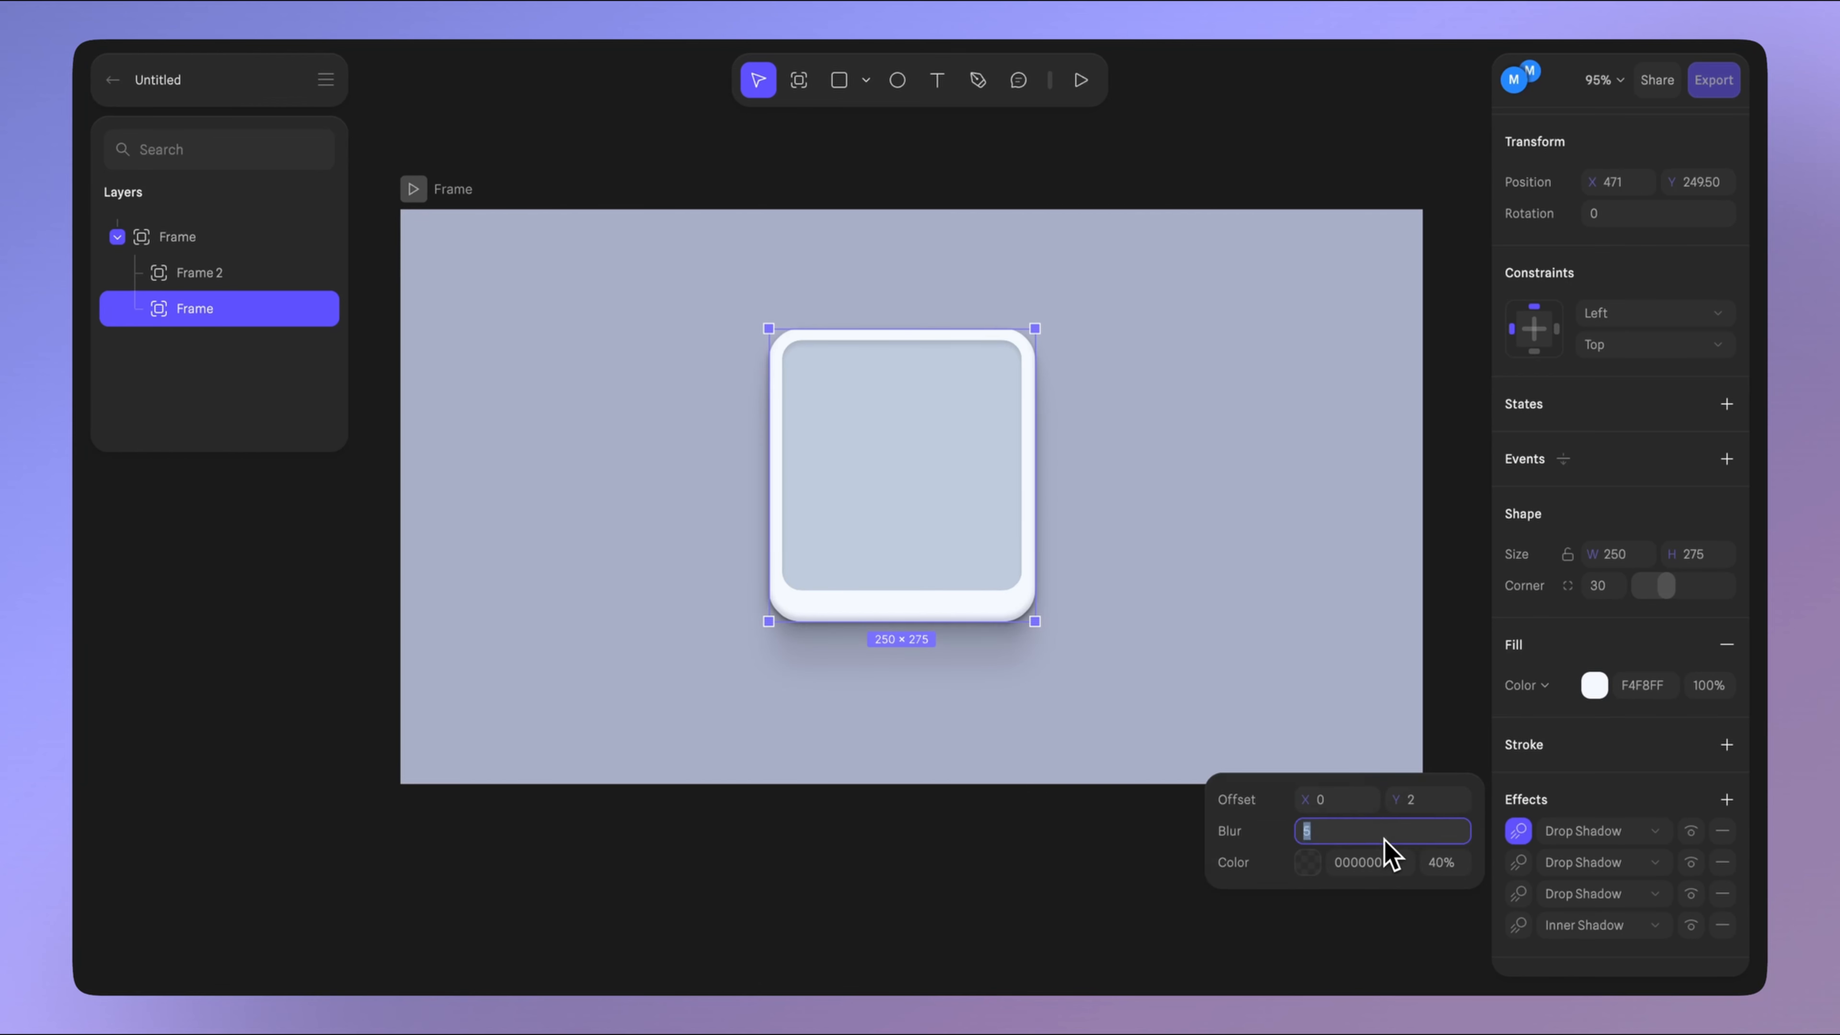
left_click(1442, 863)
- Add a second inner shadow to the outer frame and adjust its settings, including the opacity
left_click(1727, 799)
left_click(1518, 830)
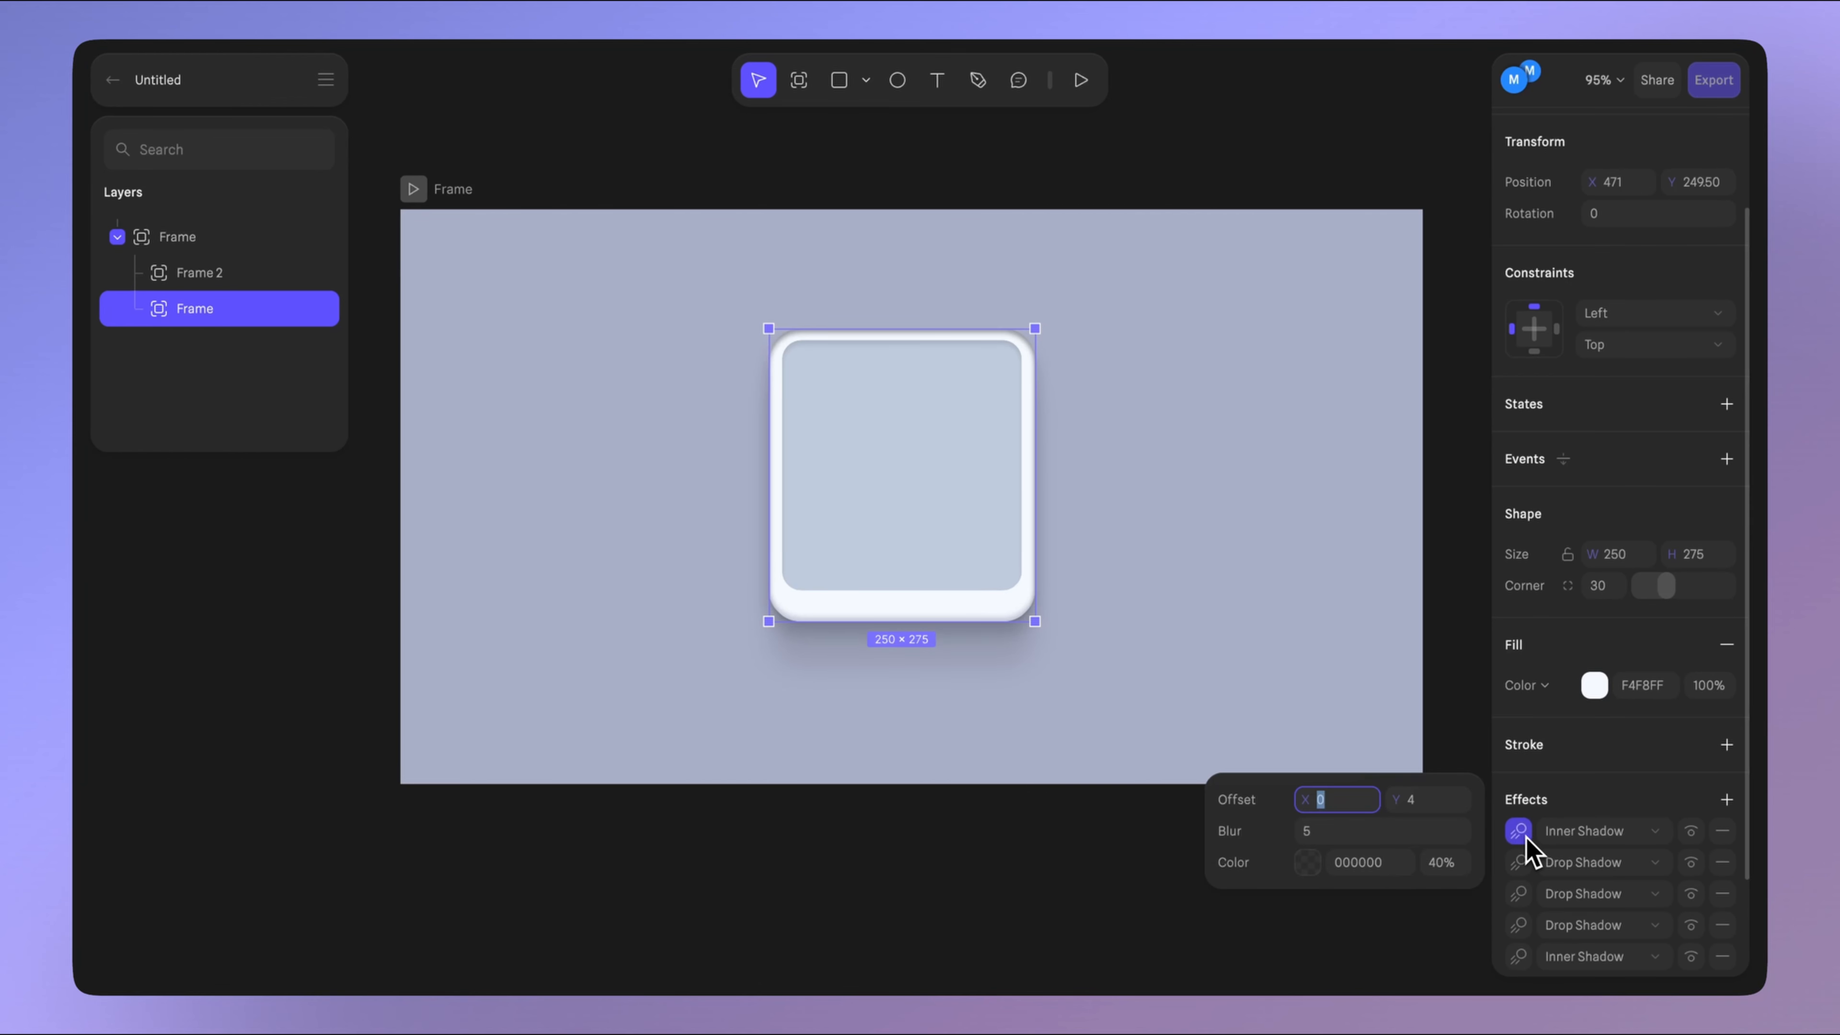
left_click(1442, 863)
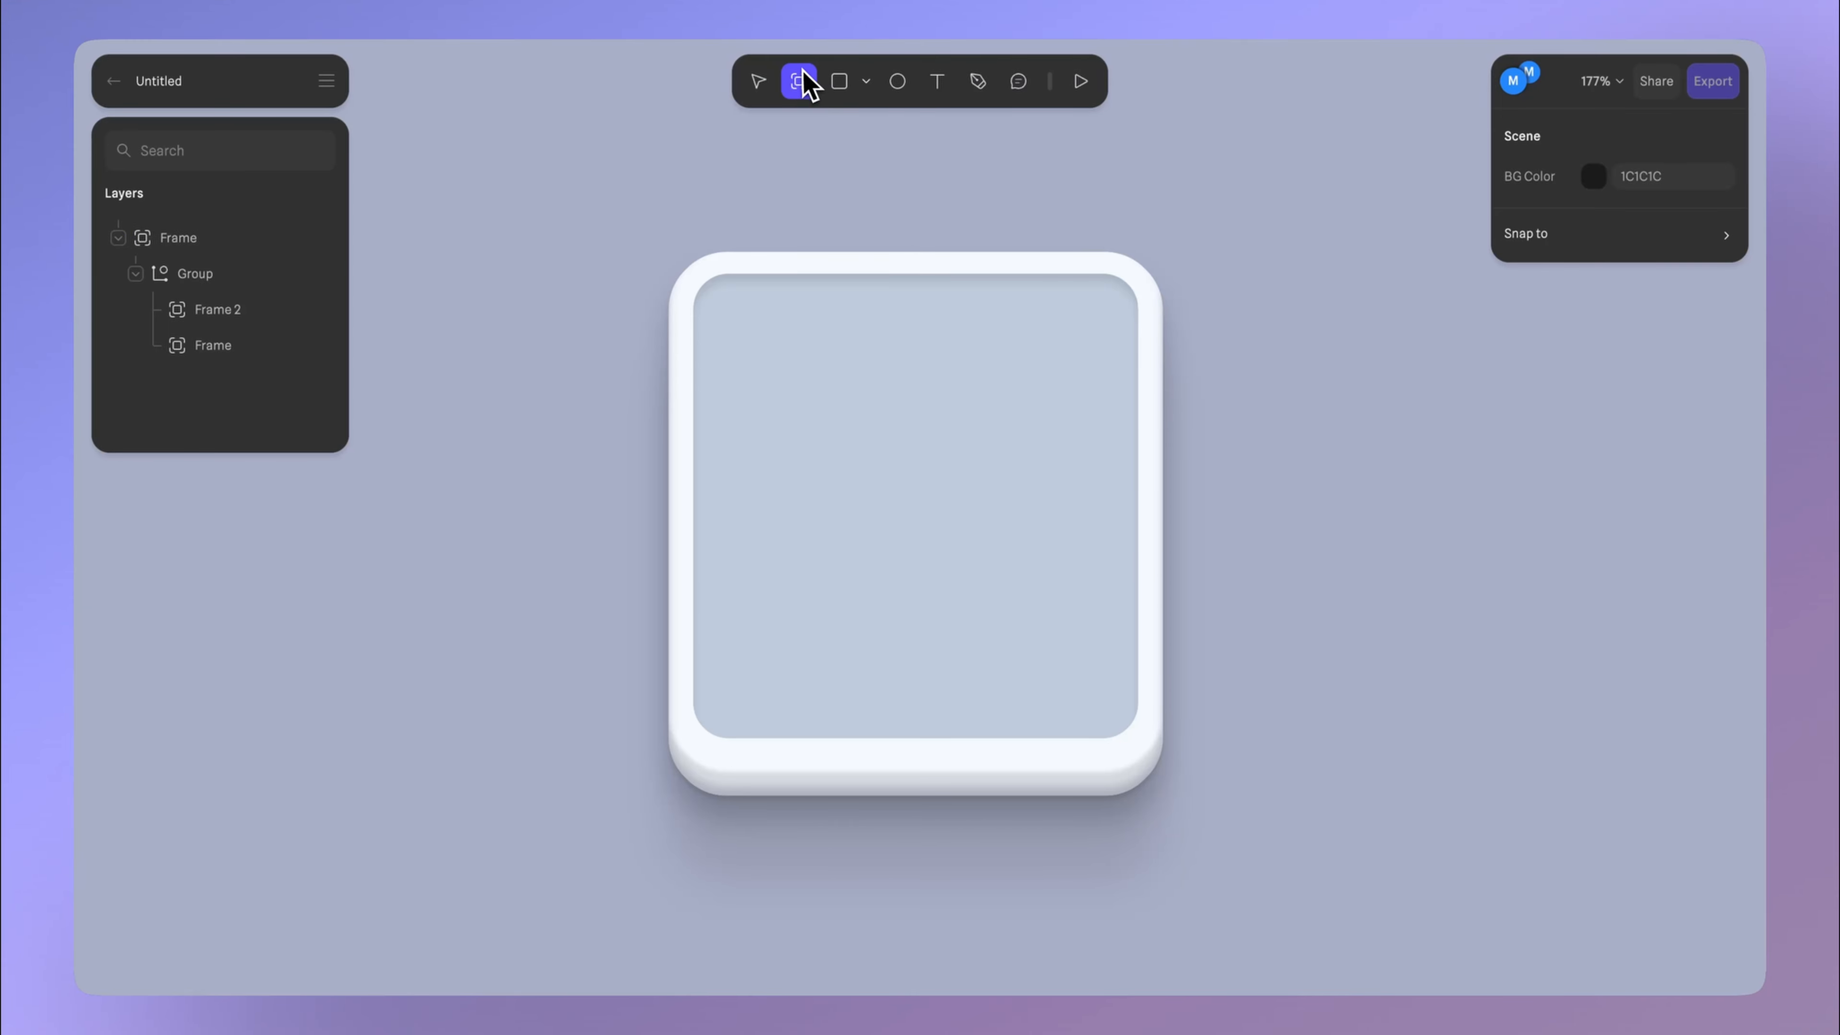
- Draw a key frame in the inner panel's upper-left corner, sized 61 by 67 with a corner radius of 8
left_click_drag(728, 308, 835, 420)
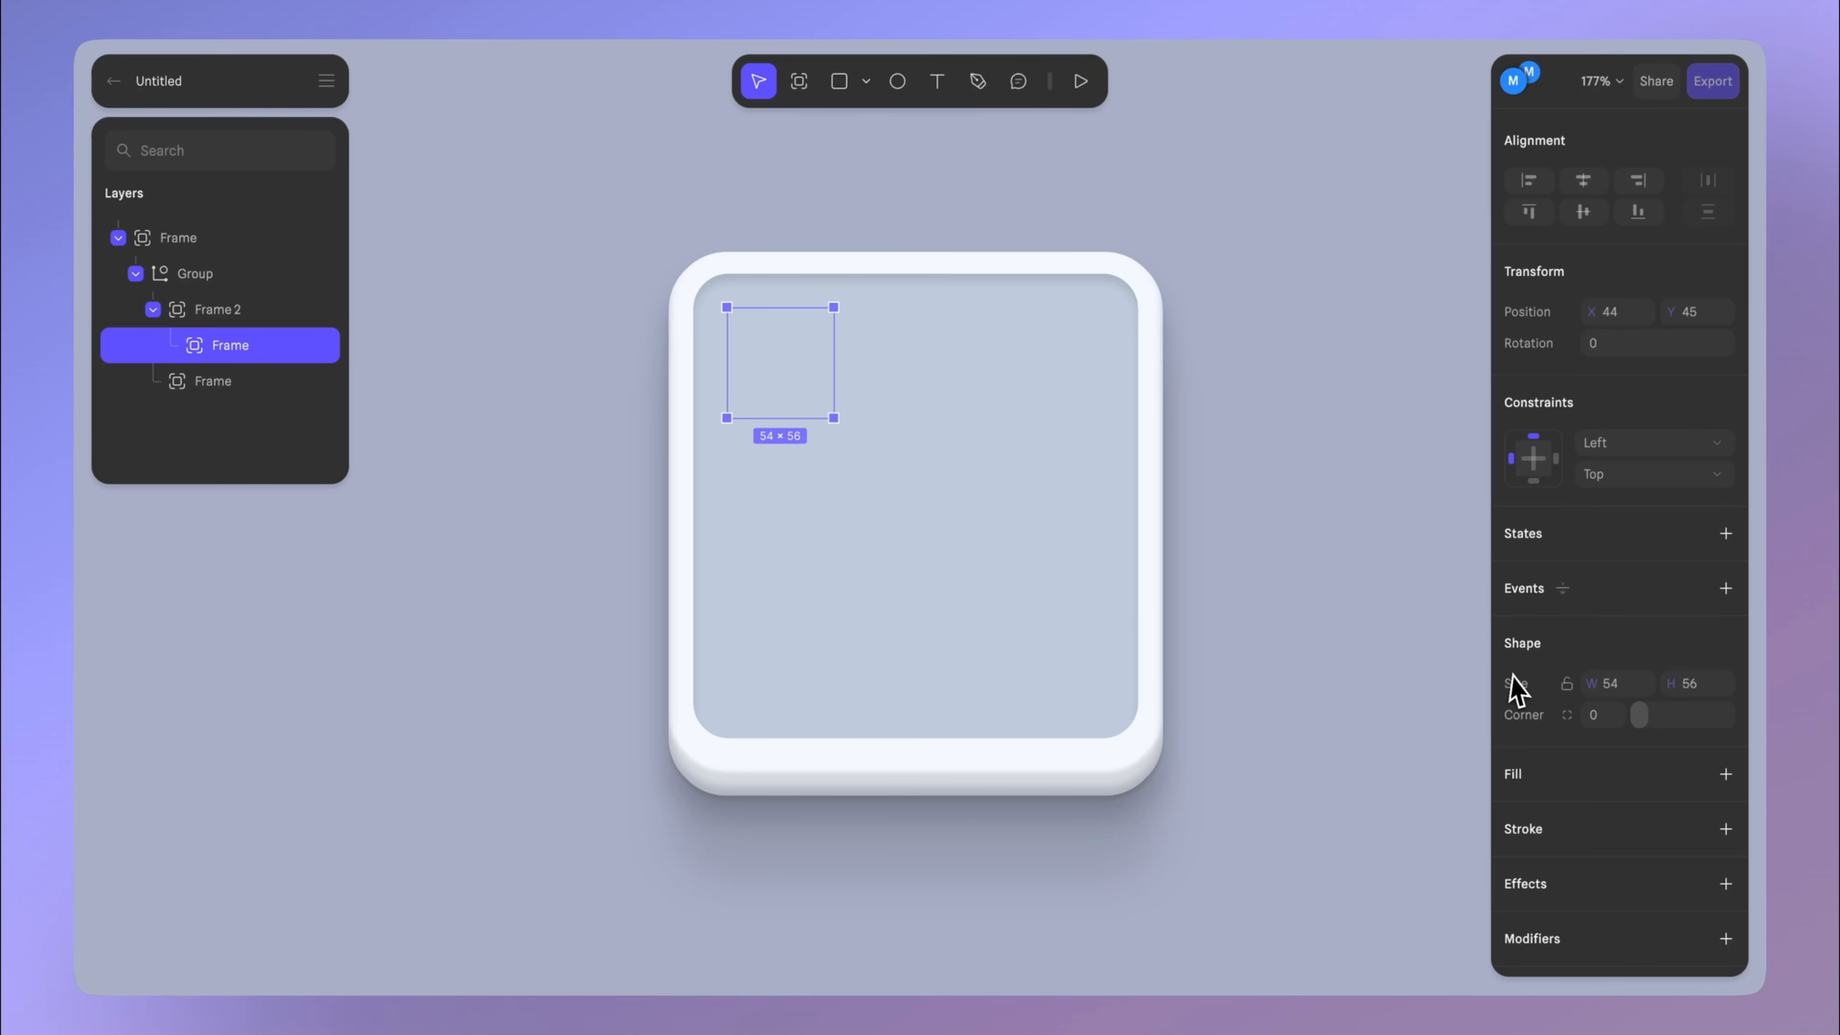
left_click(1634, 692)
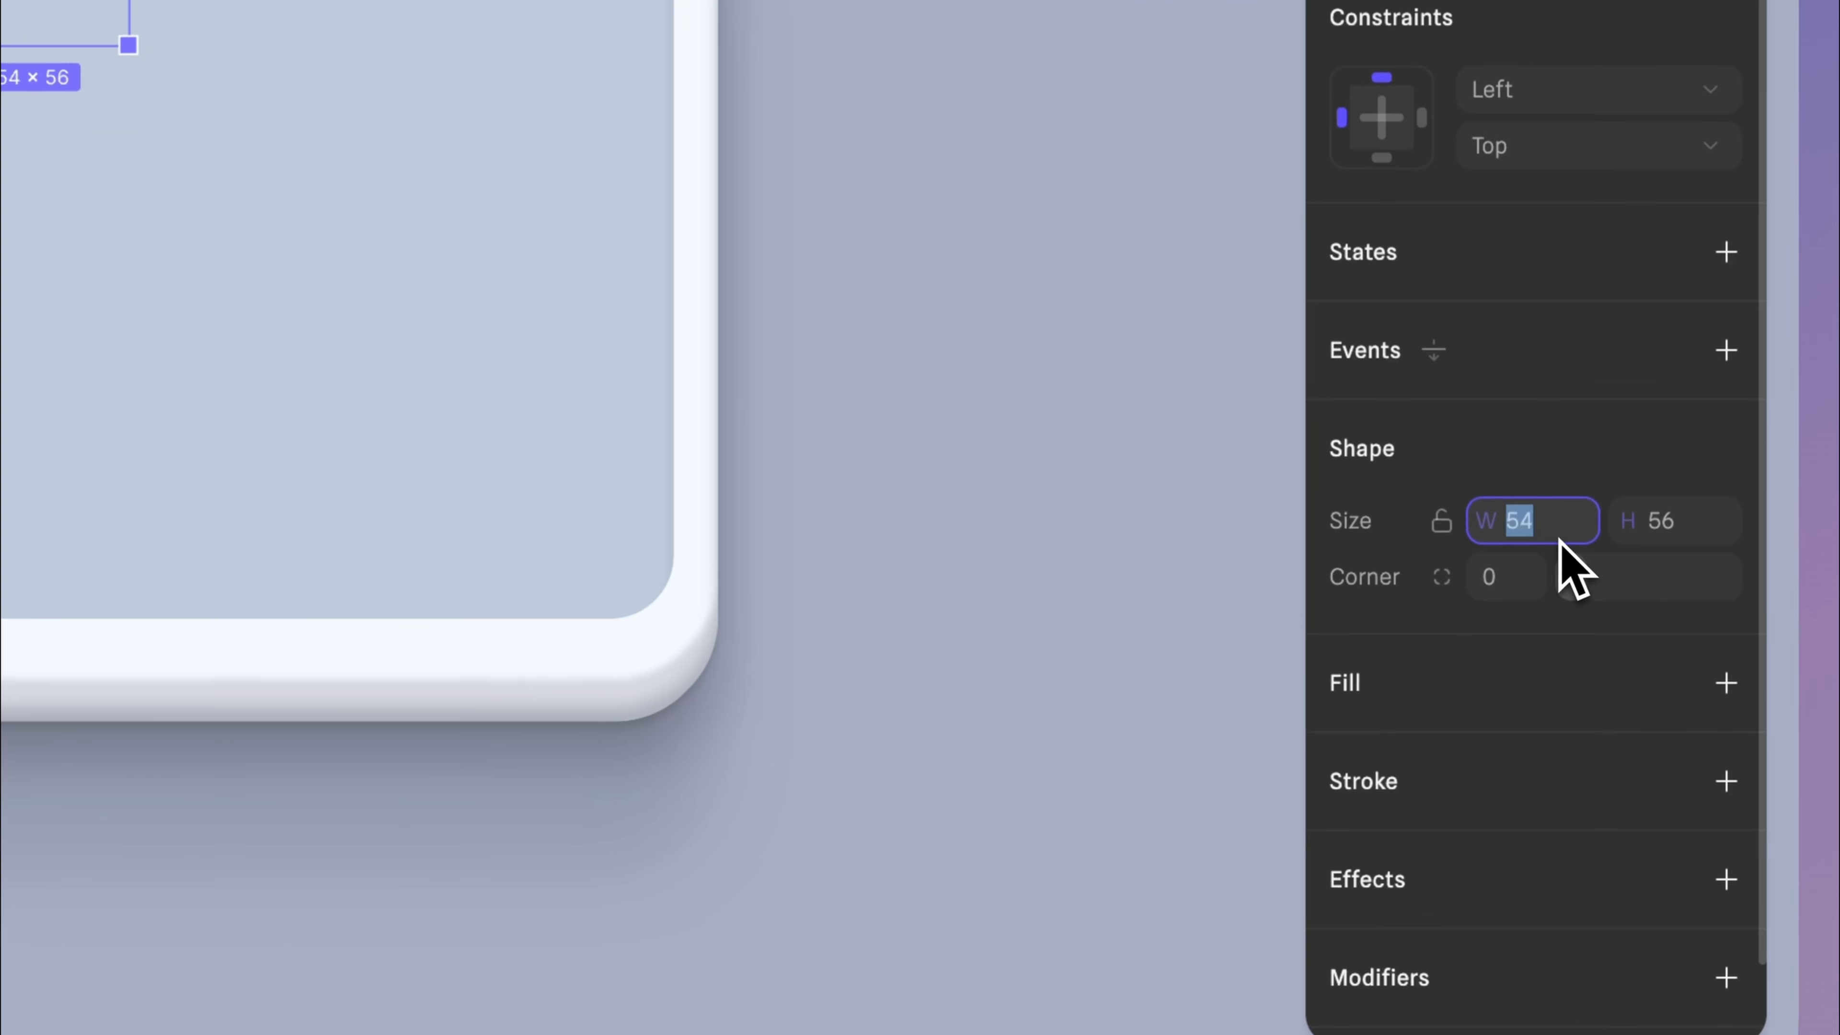
type("61")
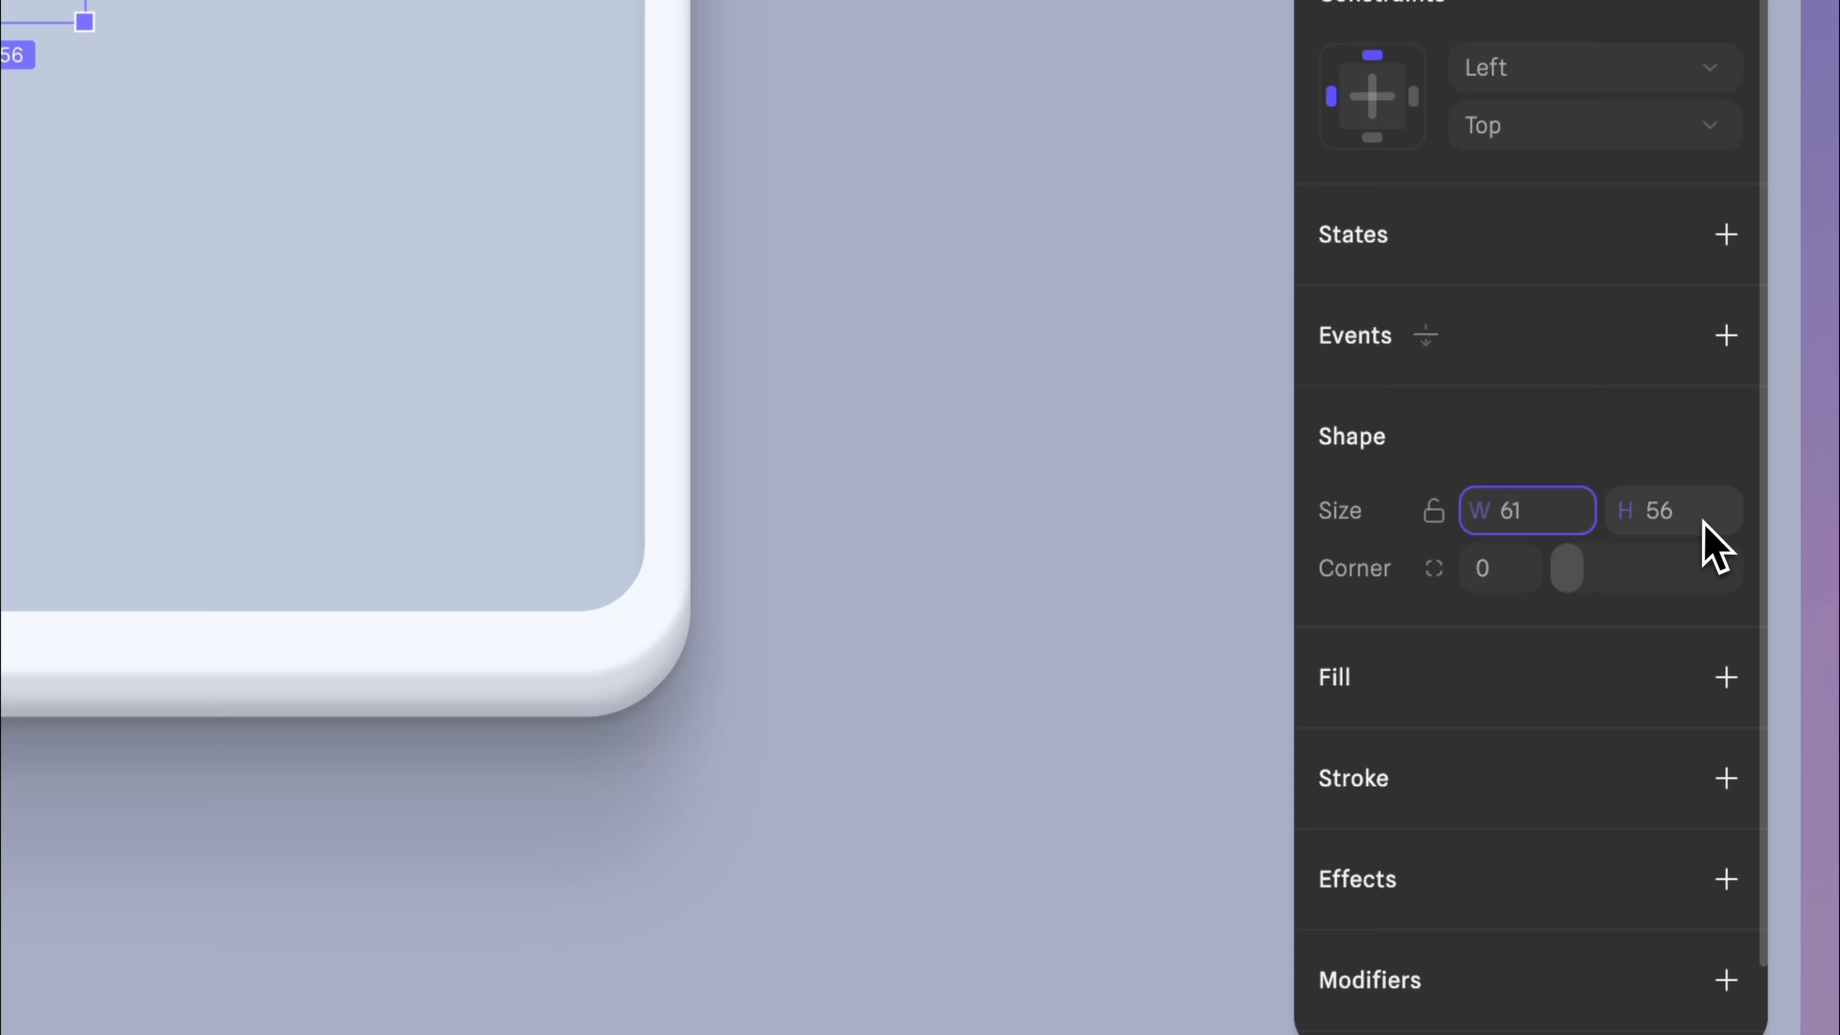
left_click(1704, 523)
type("67")
left_click(1523, 571)
type("8")
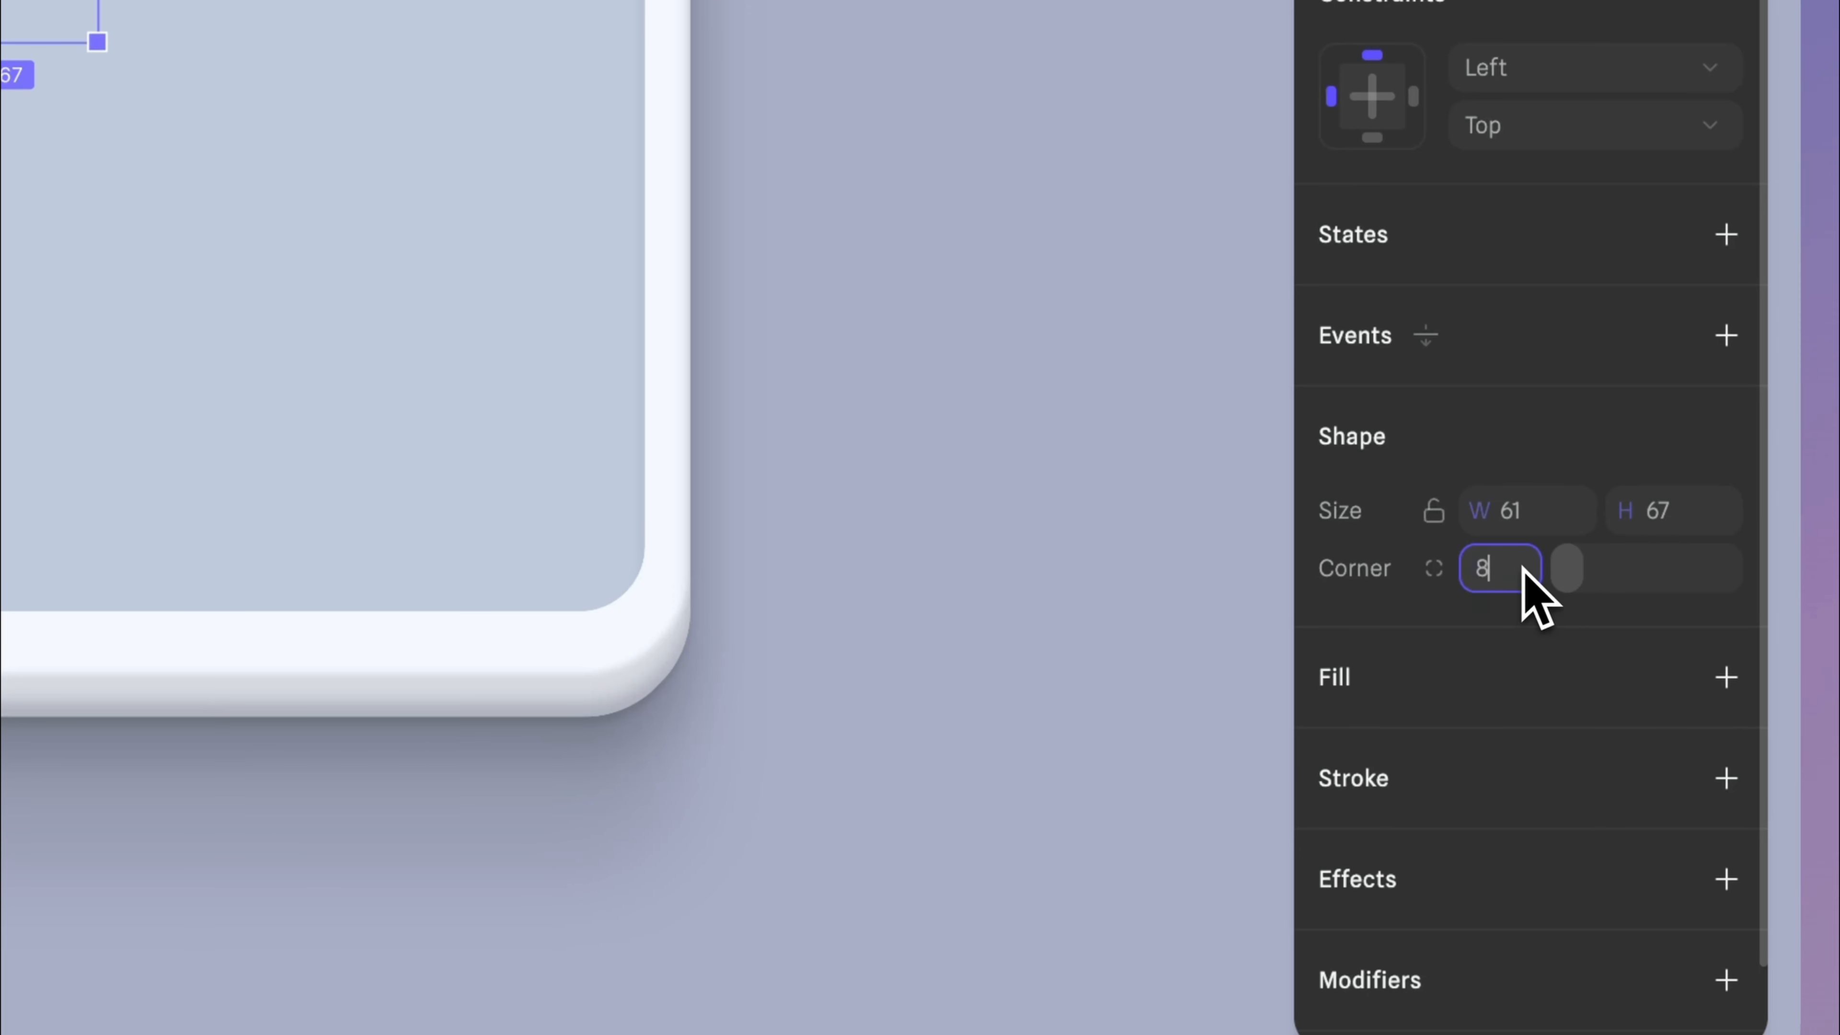
key("Return")
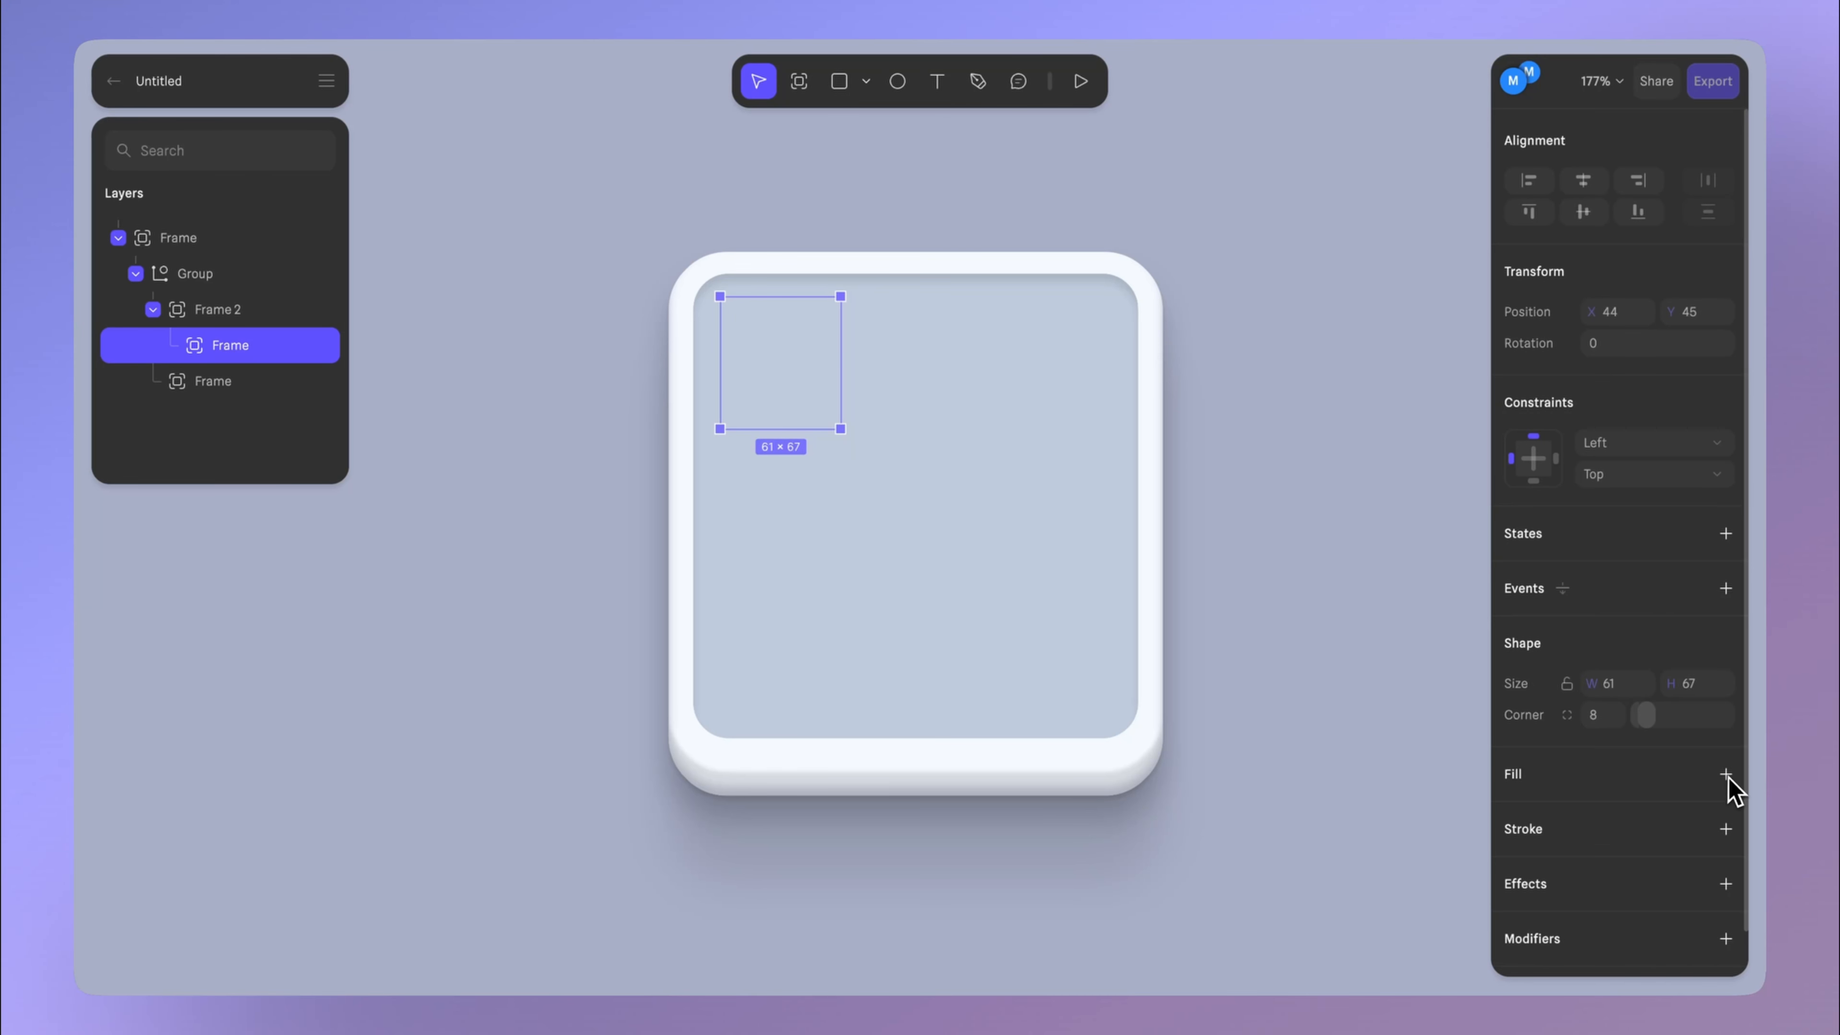
- Fill the key frame with the outer frame's white, F4F8FF, by sampling it from the canvas
left_click(1727, 775)
left_click(1602, 823)
left_click(1534, 718)
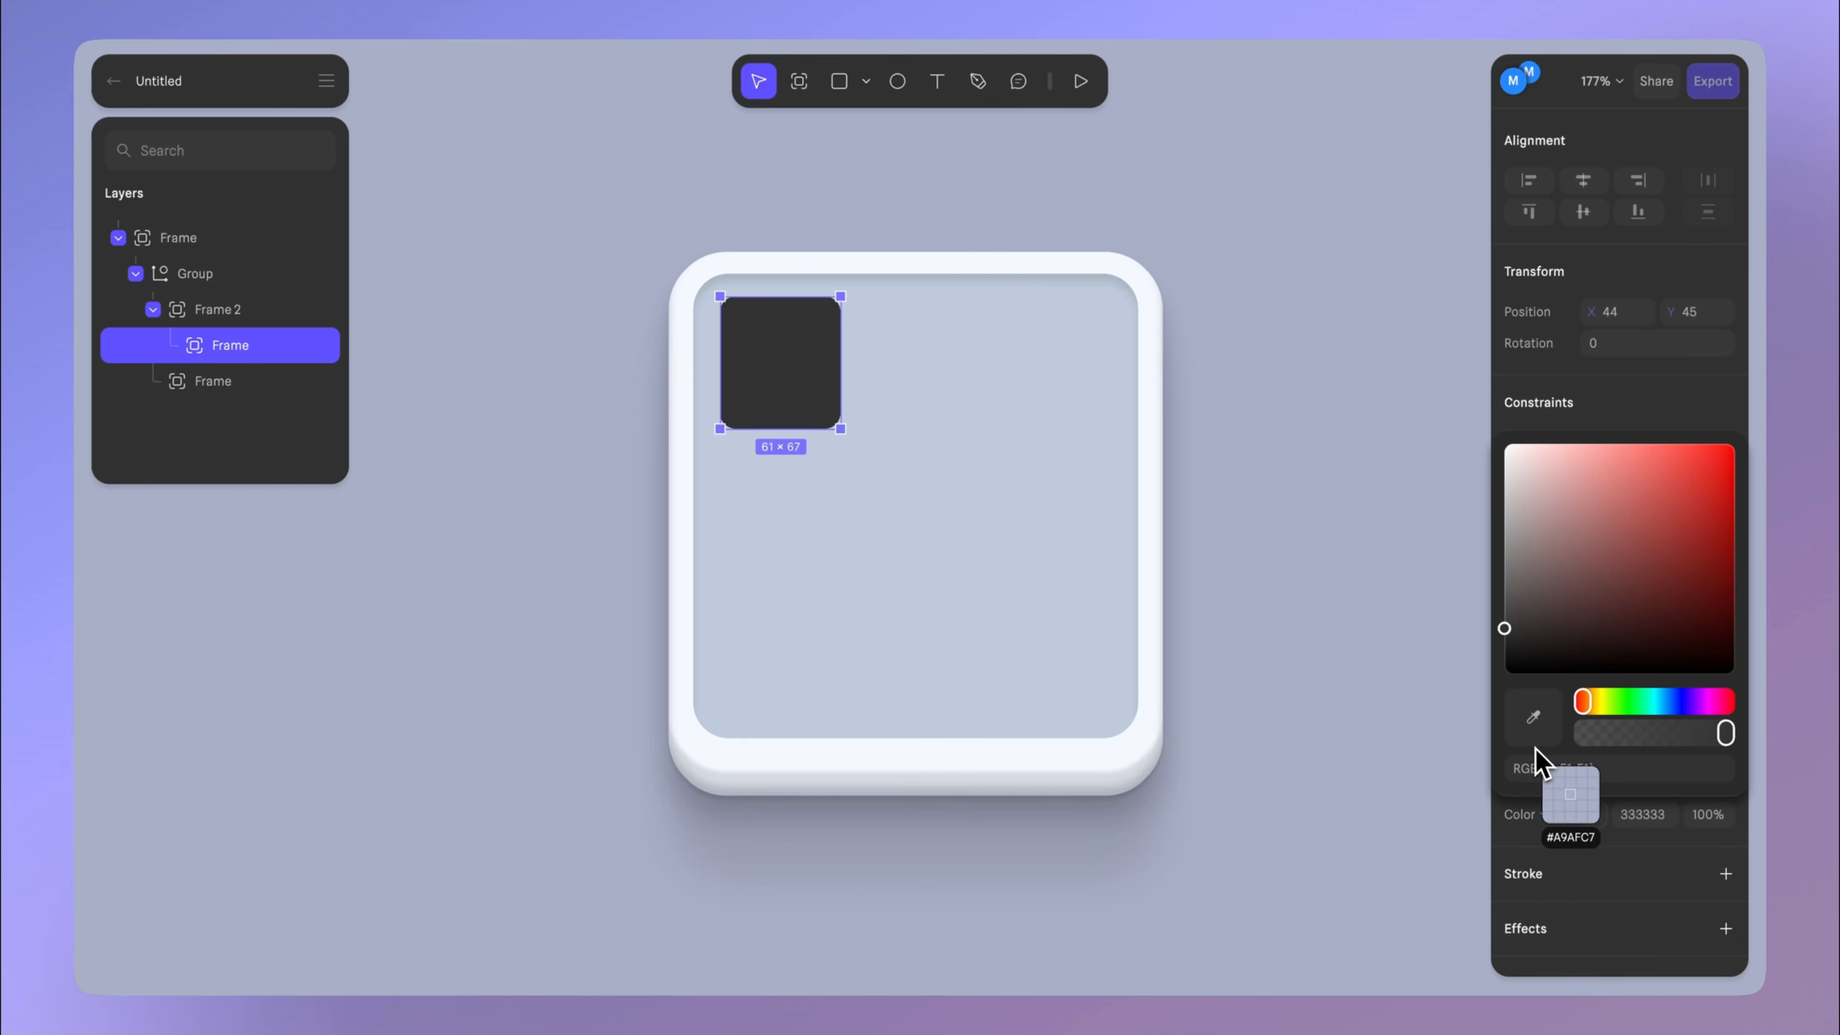
left_click(1138, 740)
- Add a drop shadow to the key with Y offset 1, blur 2 and 10% opacity
scroll(1695, 917, "down", 2)
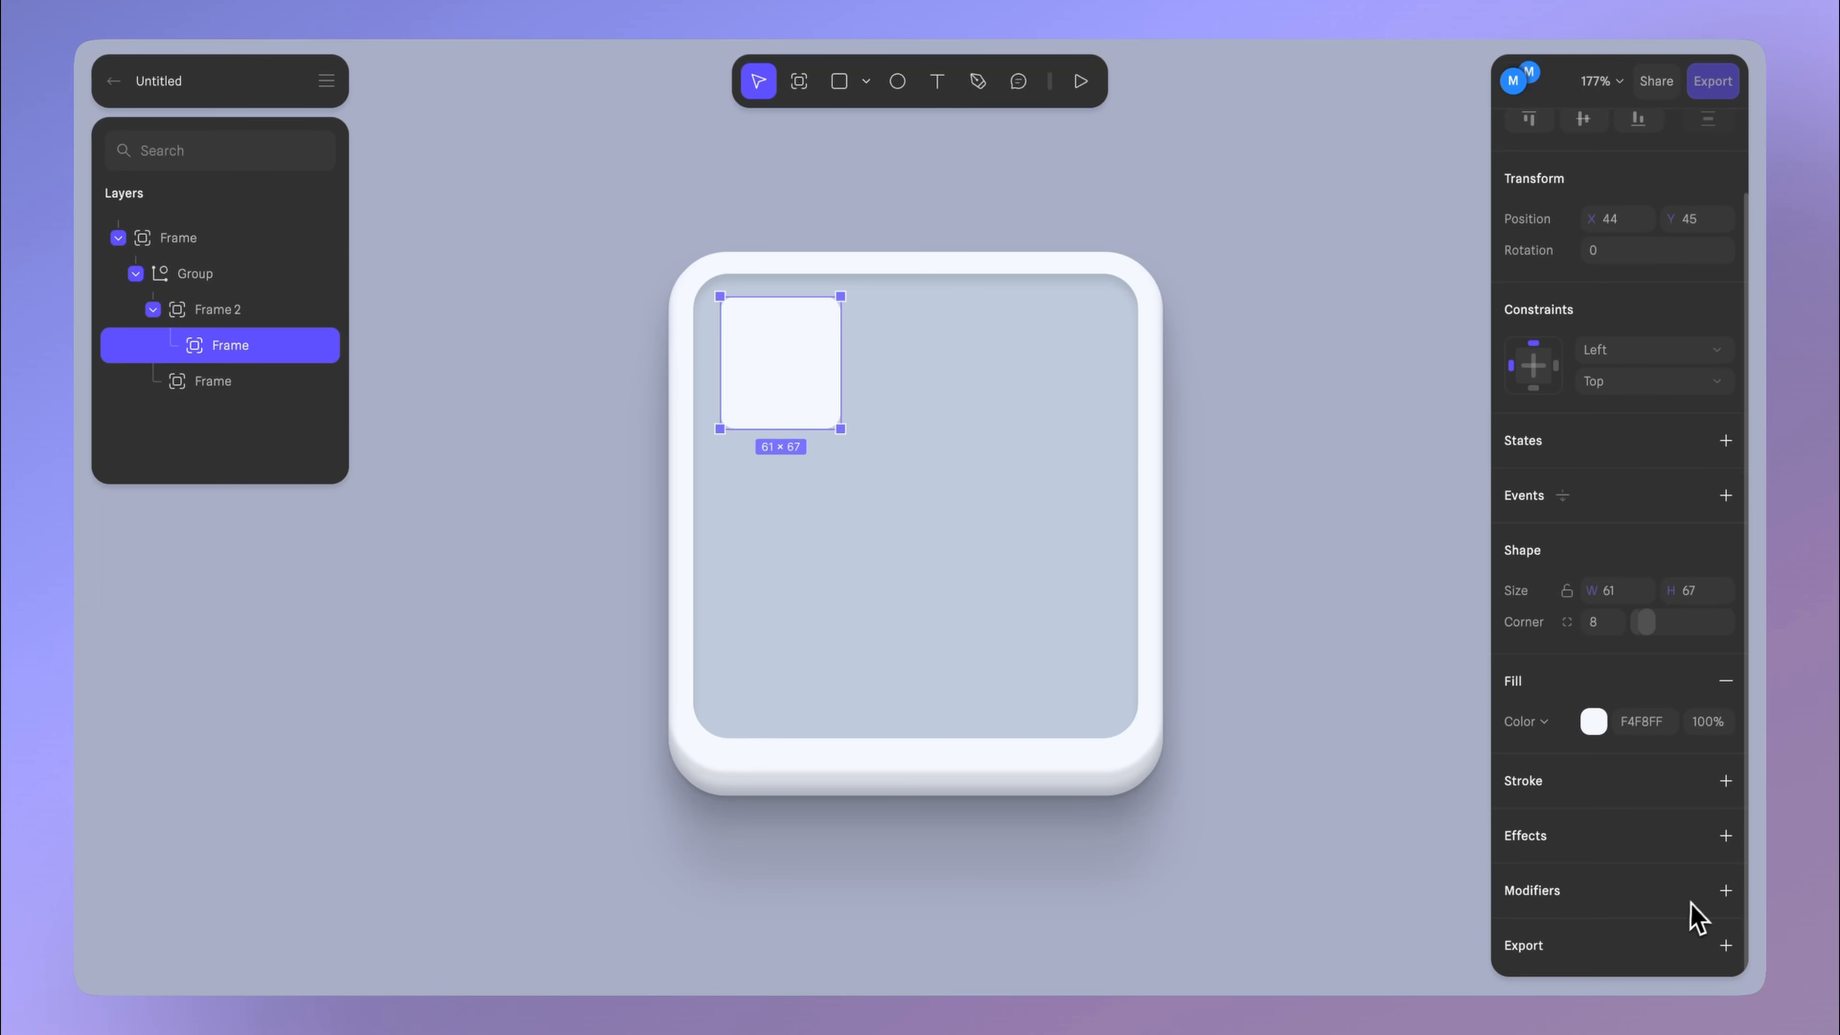
left_click(1727, 836)
left_click(1444, 901)
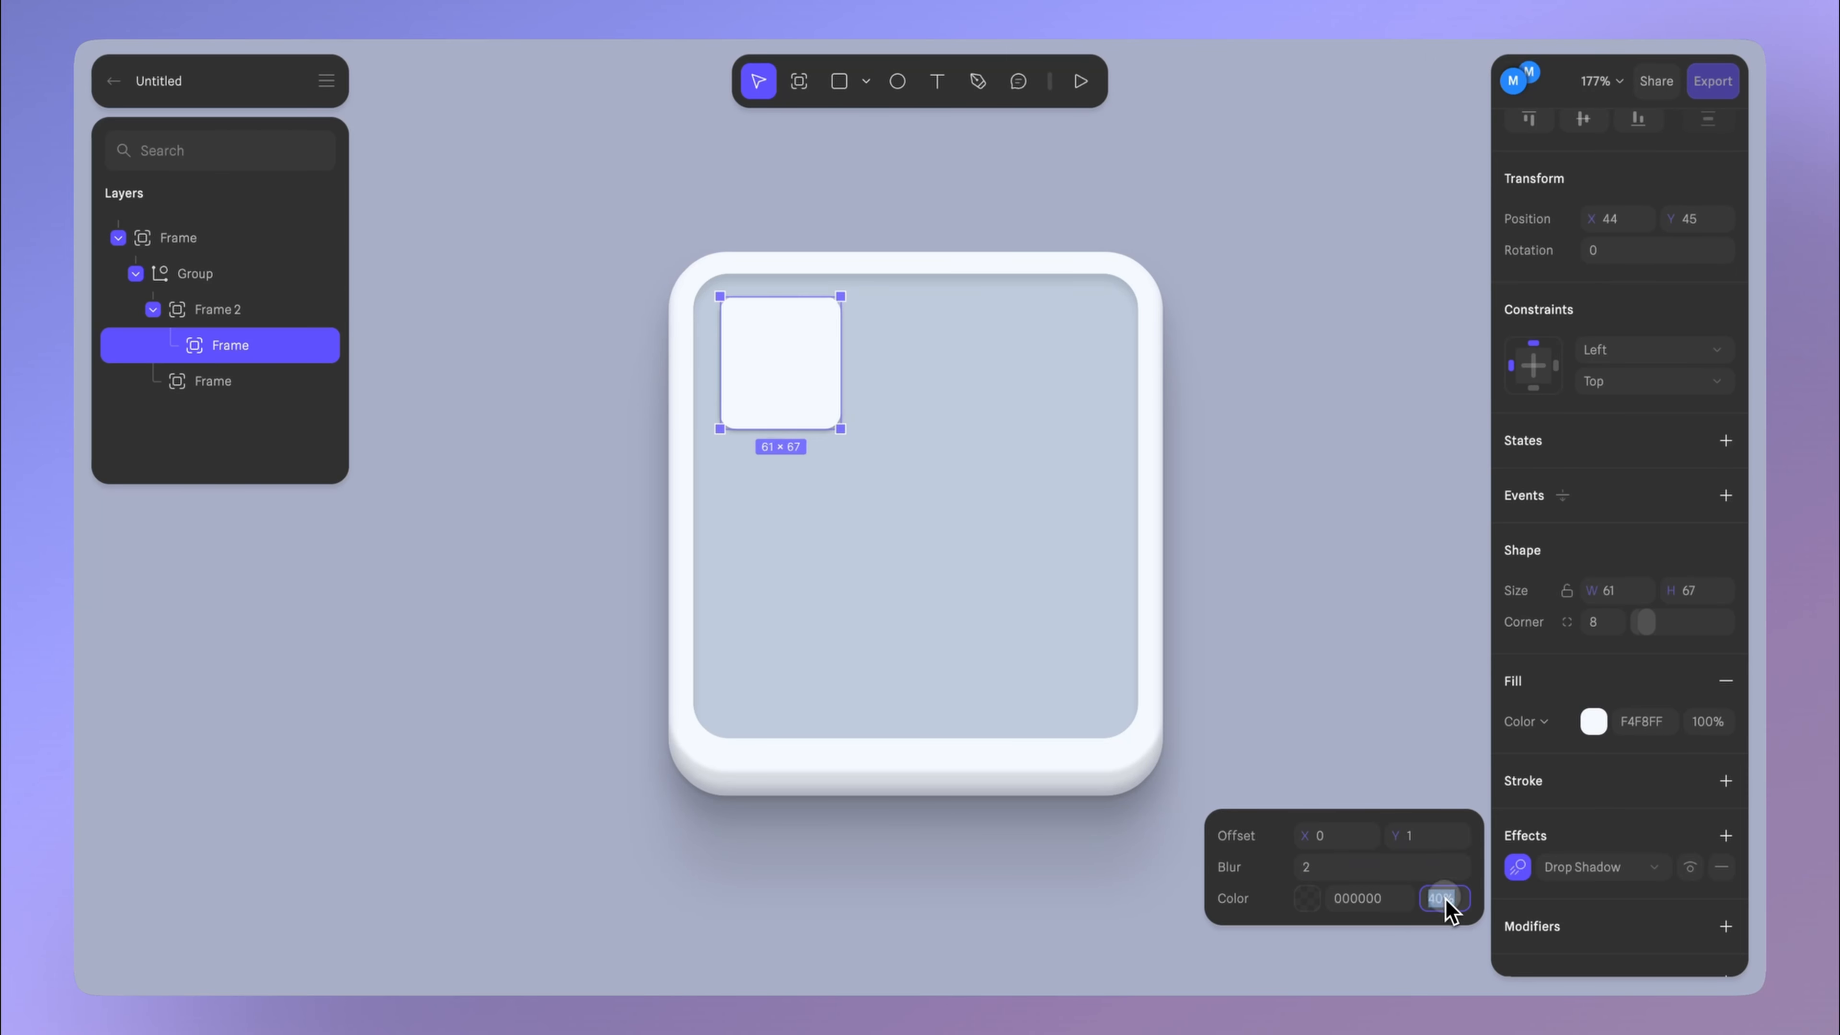
type("10")
key("Return")
- Add an inner shadow to the key with a Y offset of -6 and a blur of 0
left_click(1727, 836)
left_click(1615, 870)
left_click(1594, 898)
left_click(1524, 867)
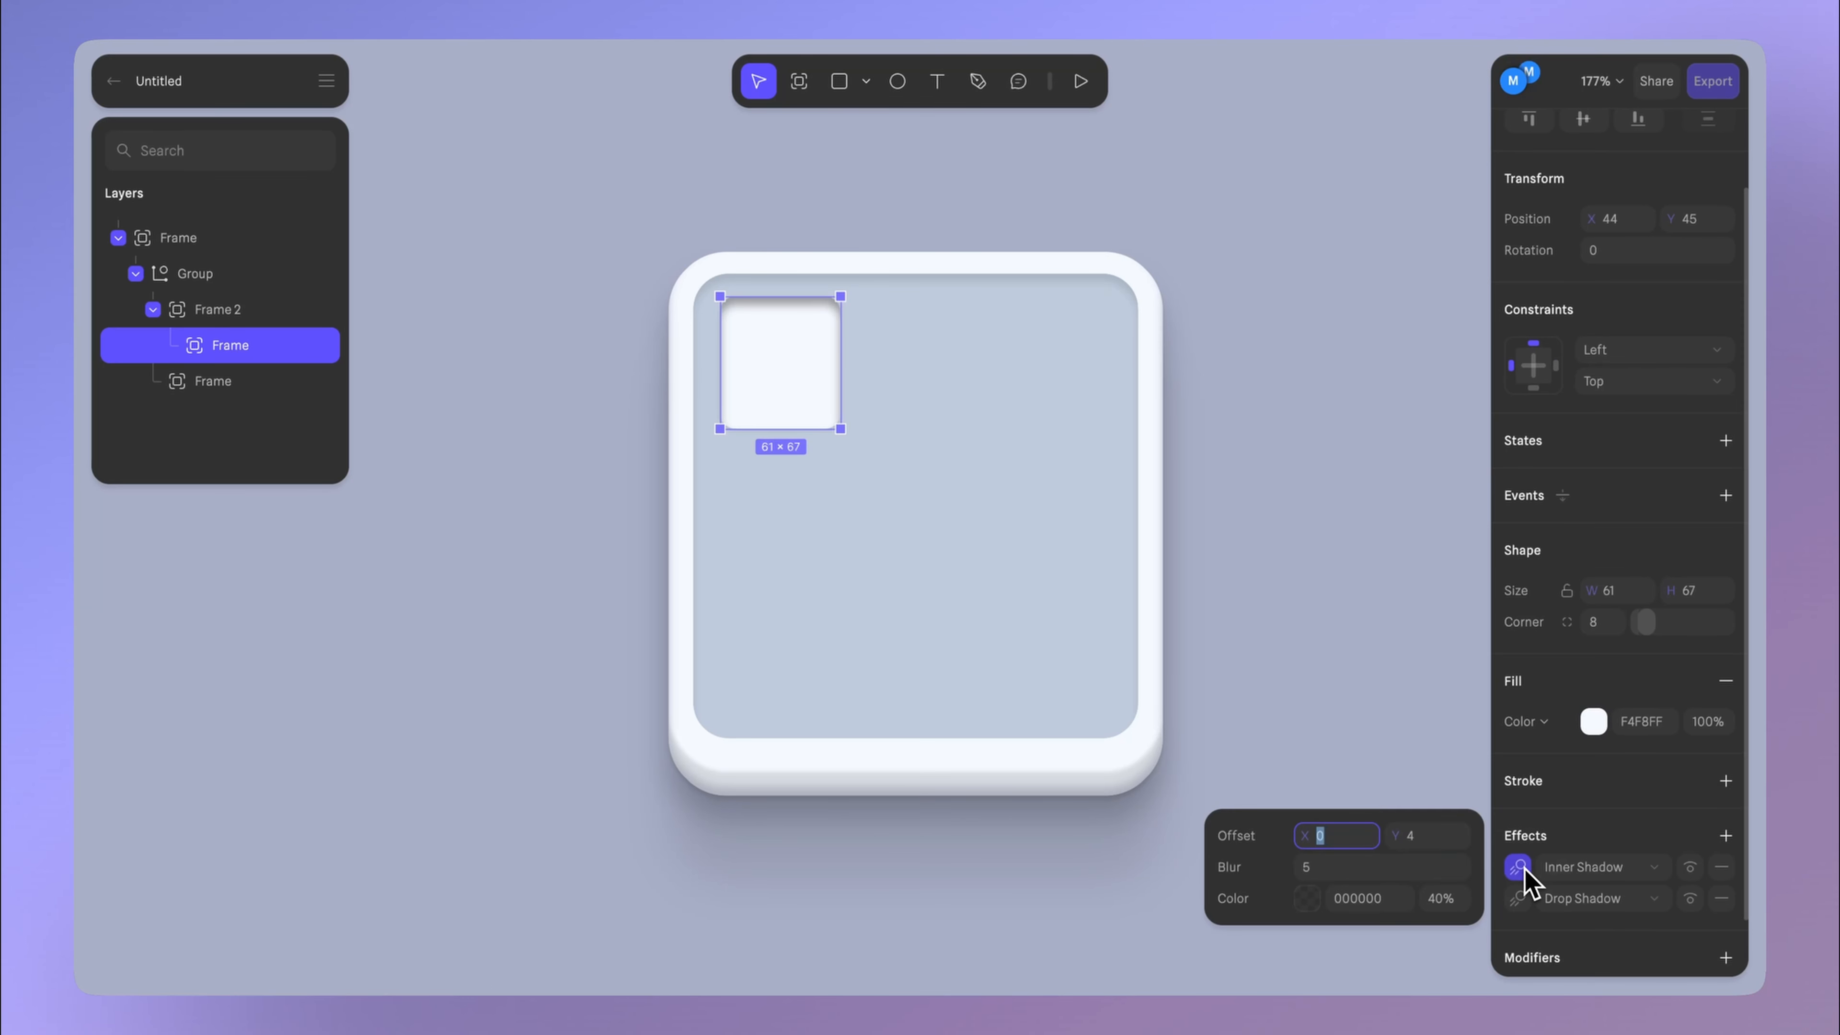
left_click(1442, 841)
type("-6")
left_click(1340, 868)
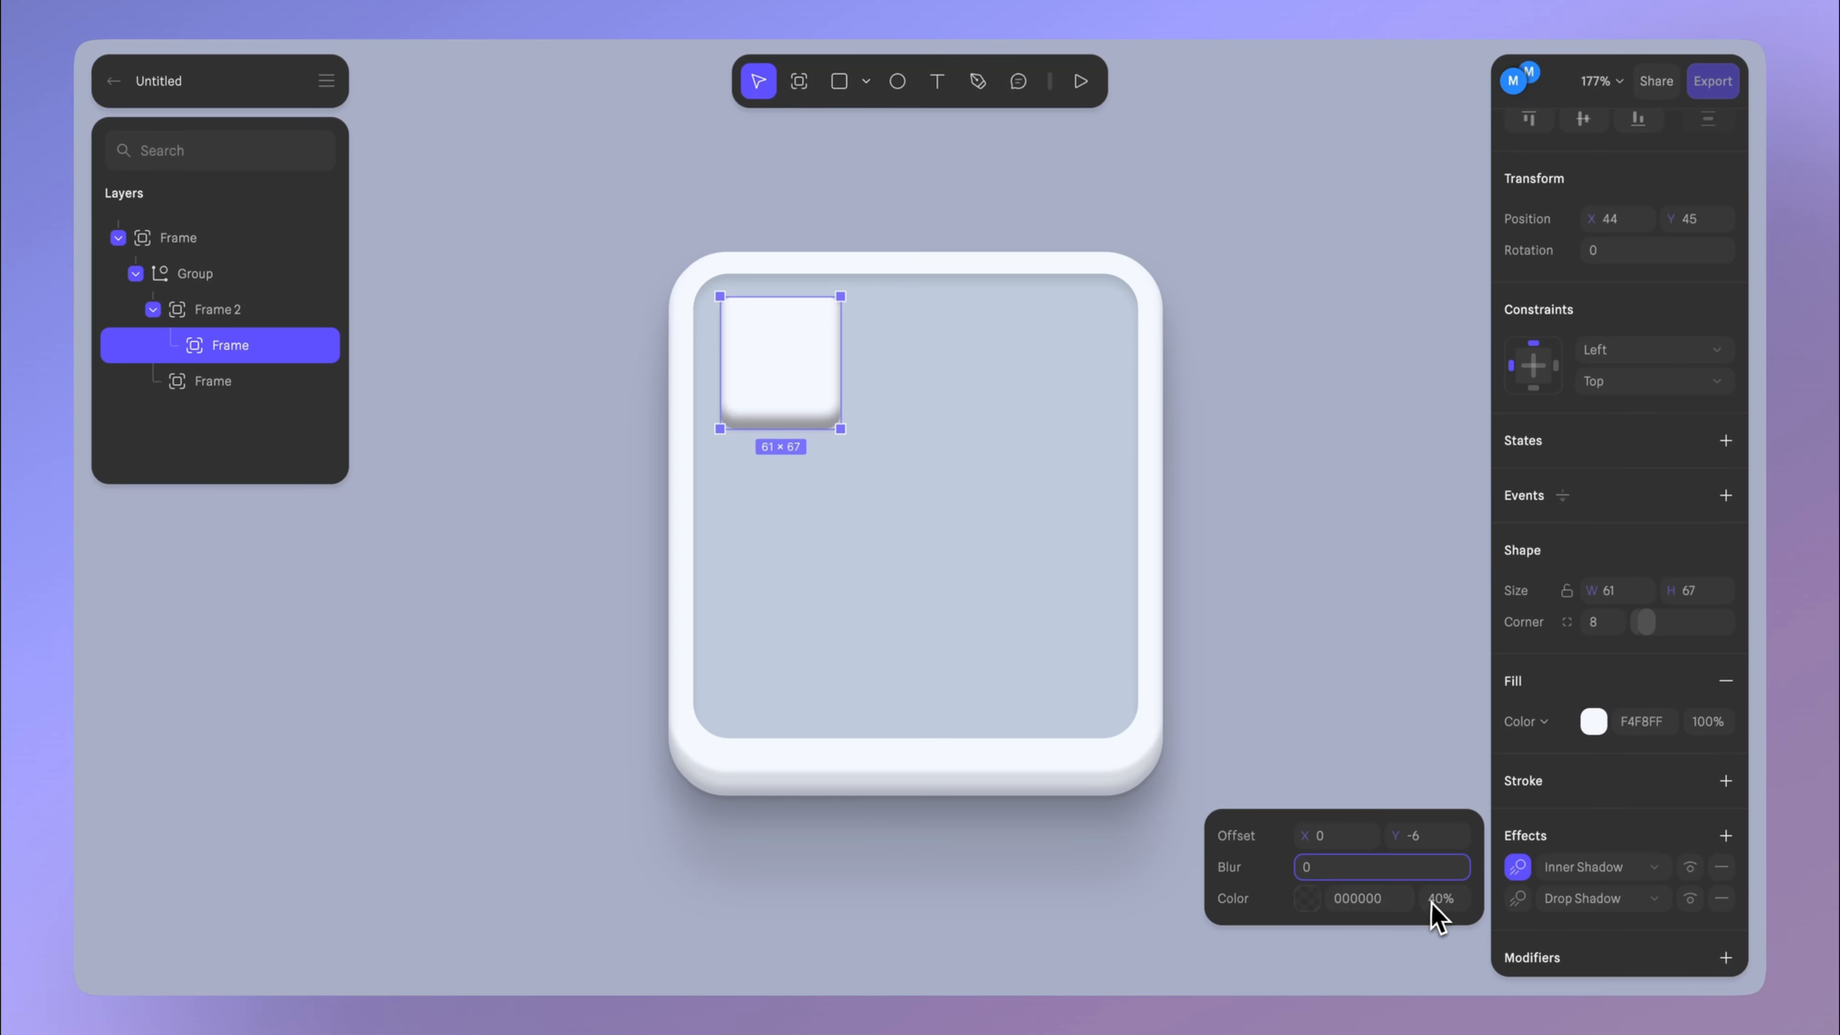
- Add a second inner shadow to the key in white FFFFFF with Y offset 2, blur 0 and 100% opacity
left_click(1727, 836)
left_click(1615, 867)
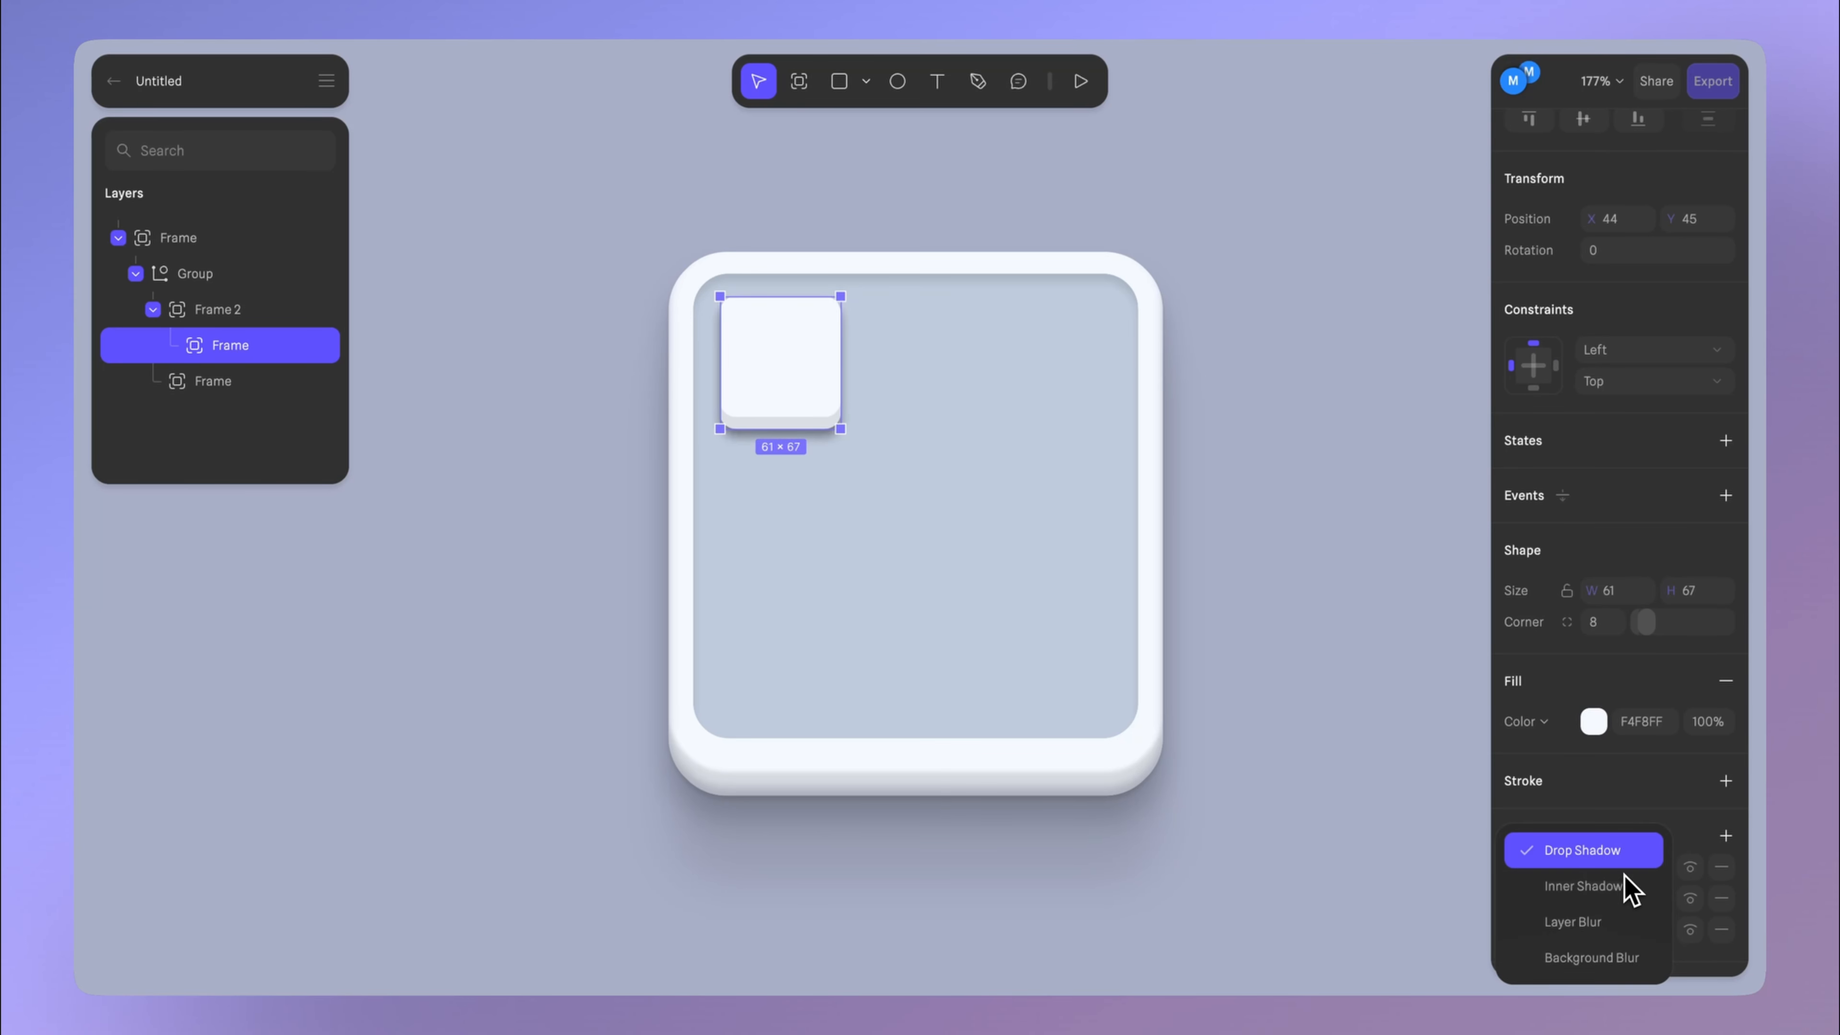
left_click(1617, 887)
left_click(1519, 868)
left_click(1445, 838)
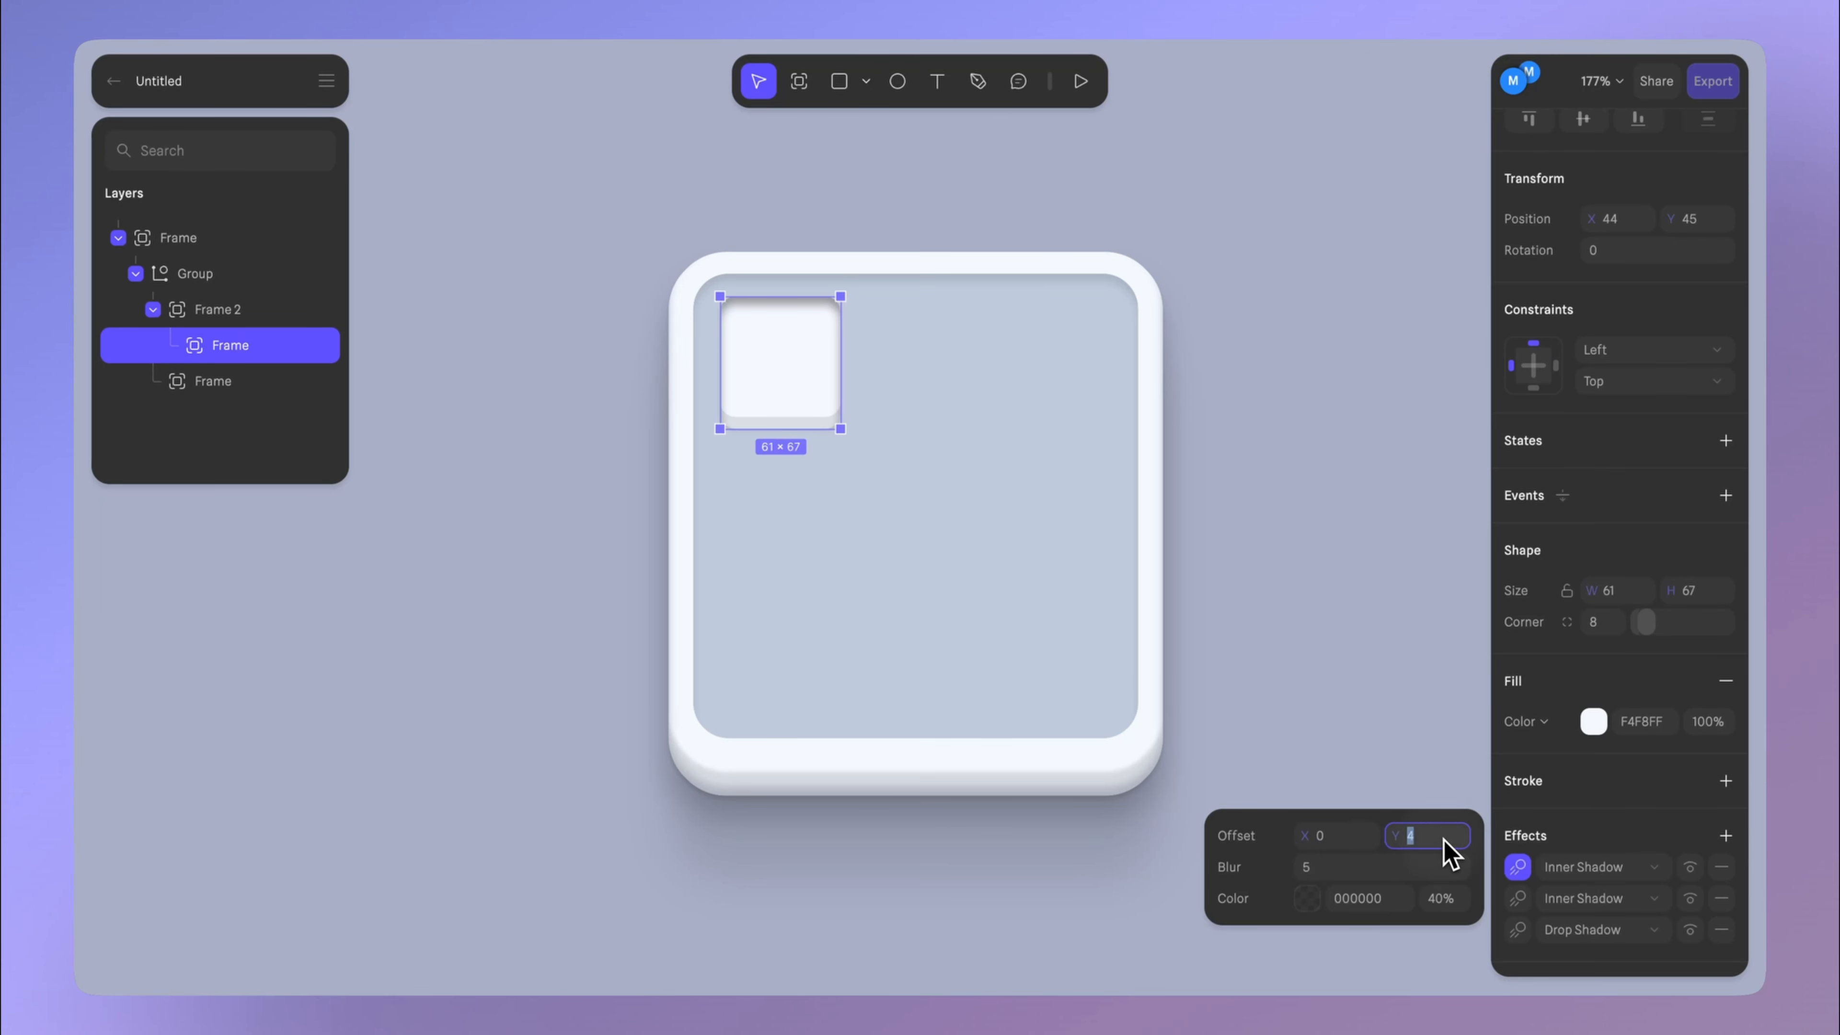
left_click(1408, 866)
type("0")
key("Return")
left_click(1359, 902)
left_click(1312, 902)
left_click_drag(1252, 615, 1189, 484)
left_click(1434, 906)
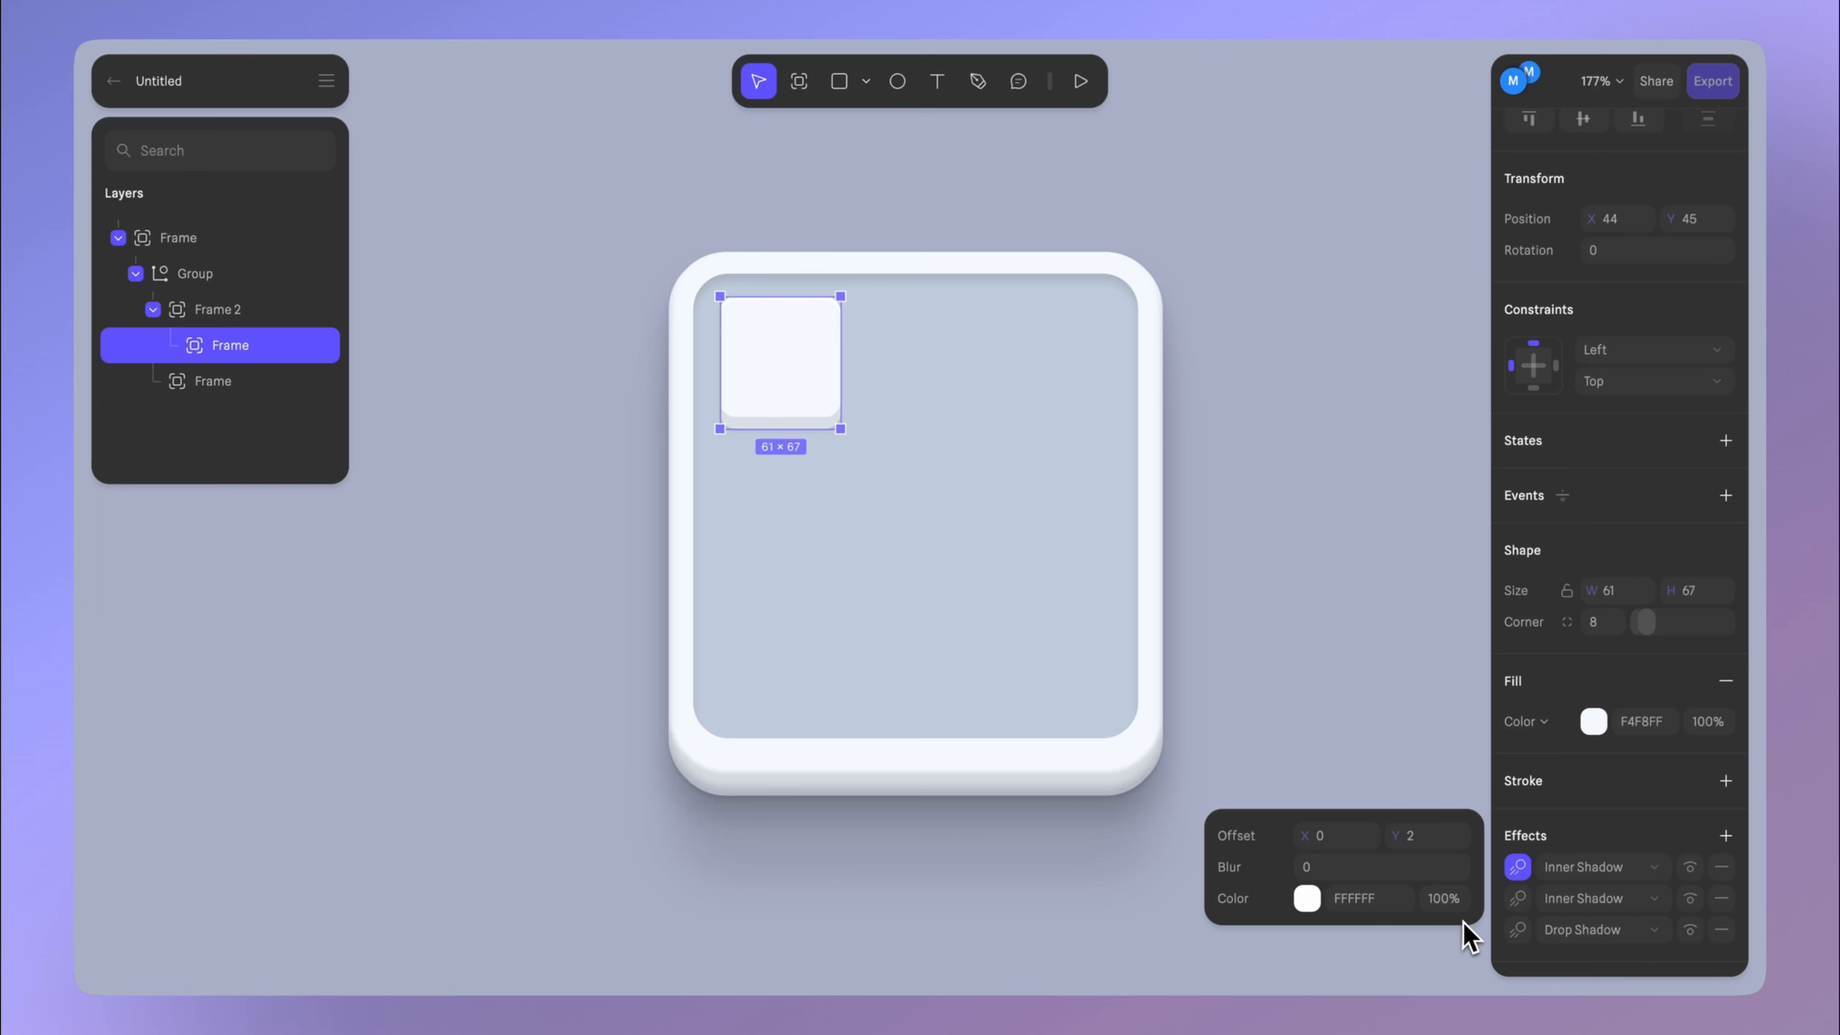
- Add another drop shadow to the key with Y offset 12, blur 16 and 20% opacity
left_click(1727, 836)
left_click(1519, 868)
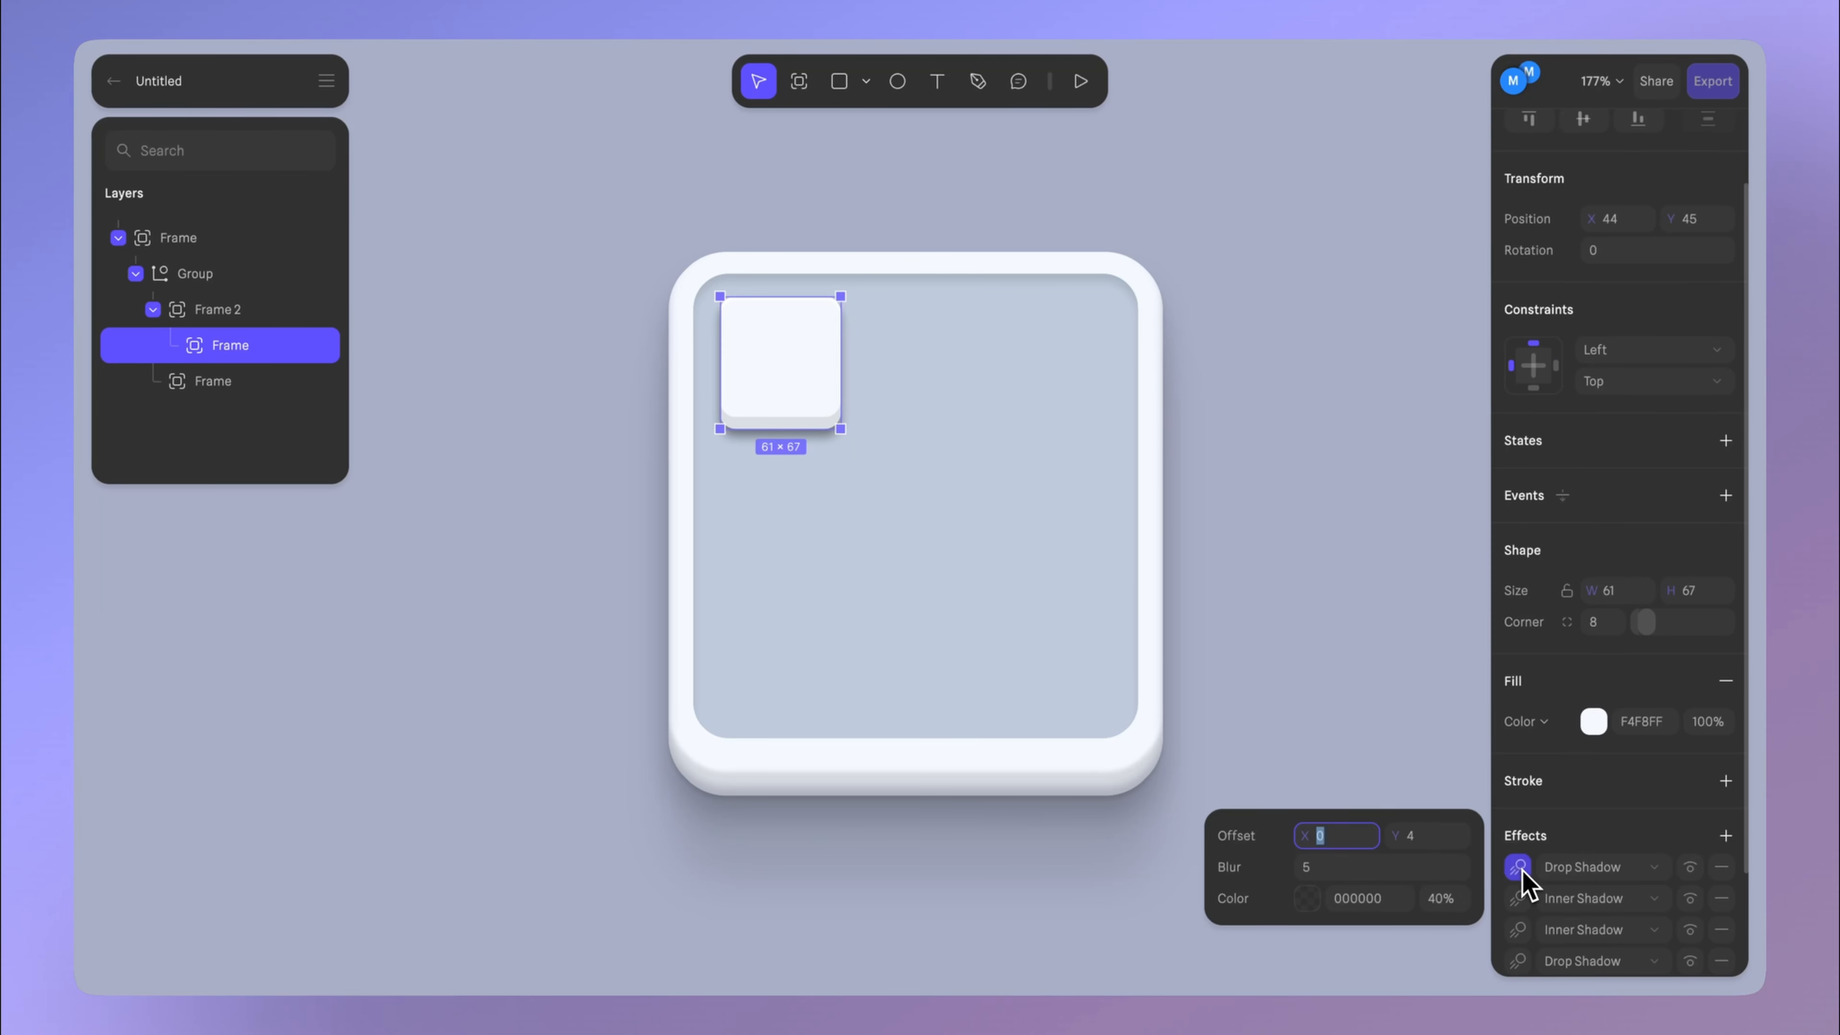
left_click(1438, 842)
left_click(1402, 869)
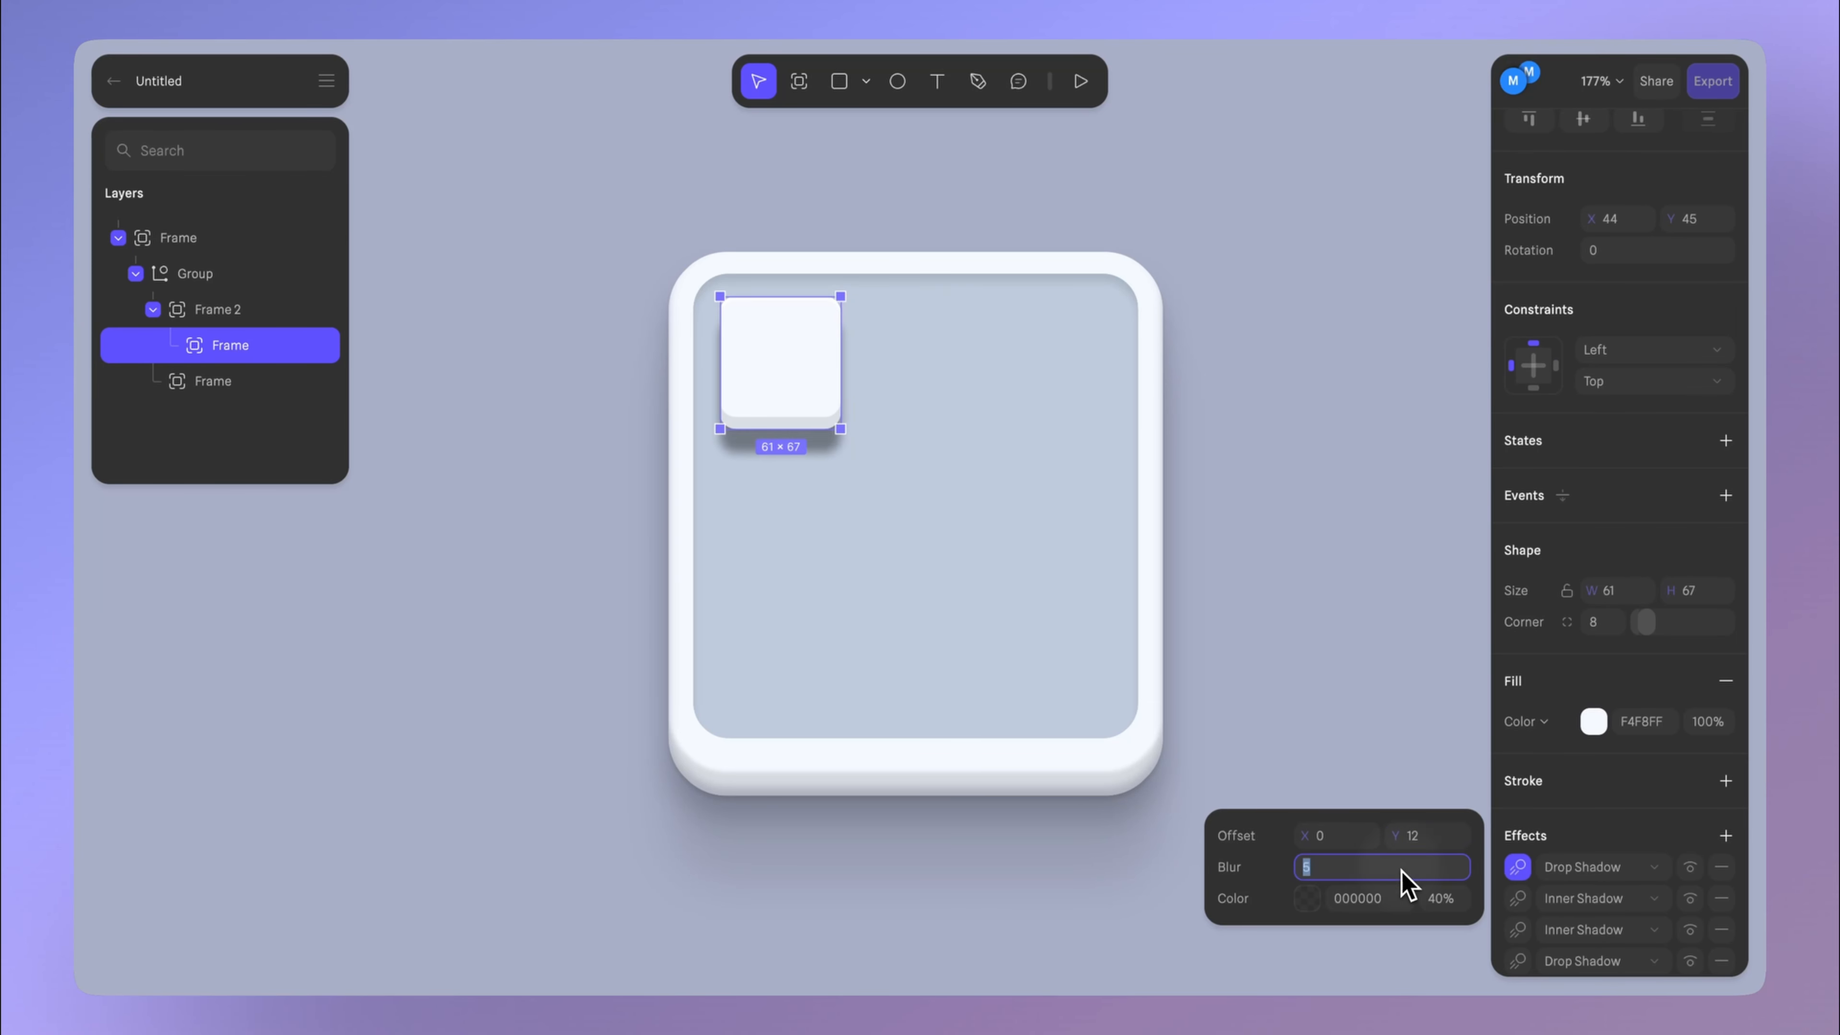
type("16")
left_click(1442, 899)
type("20")
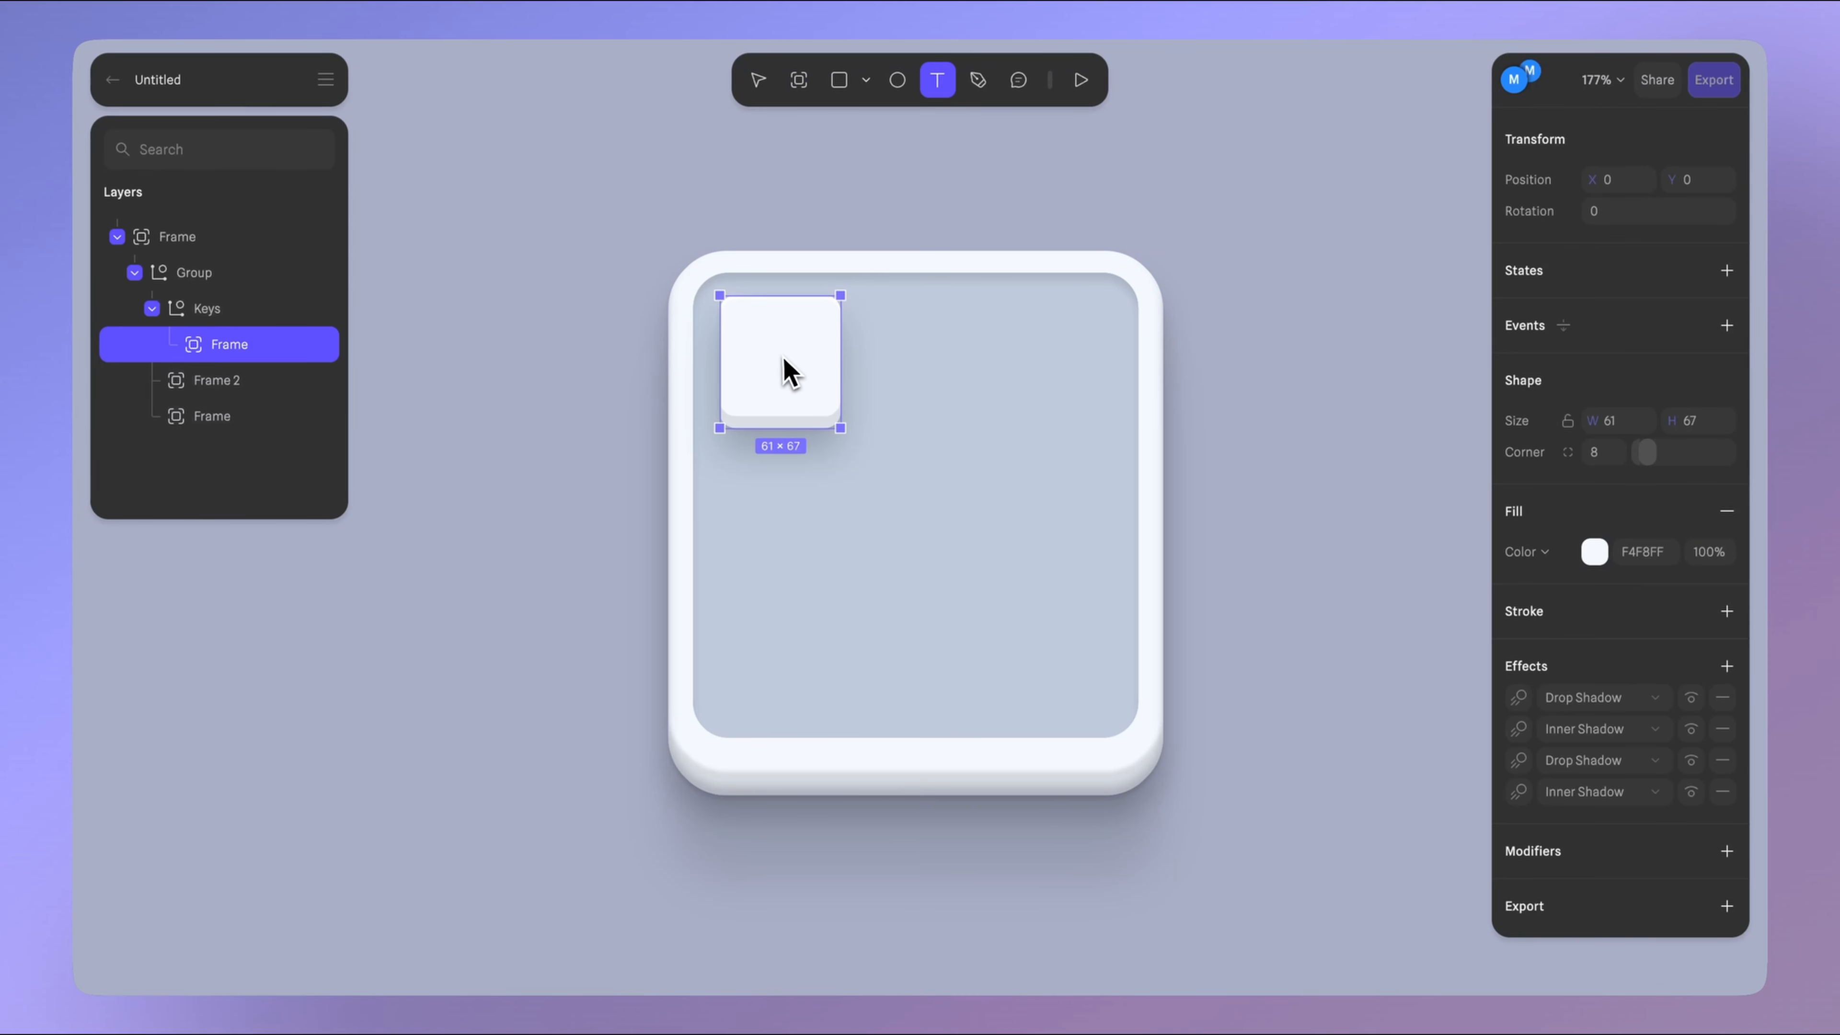
- Place a text layer inside the key frame and set its content to 1
left_click(787, 371)
left_click_drag(155, 238, 226, 345)
triple_click(1626, 522)
type("1")
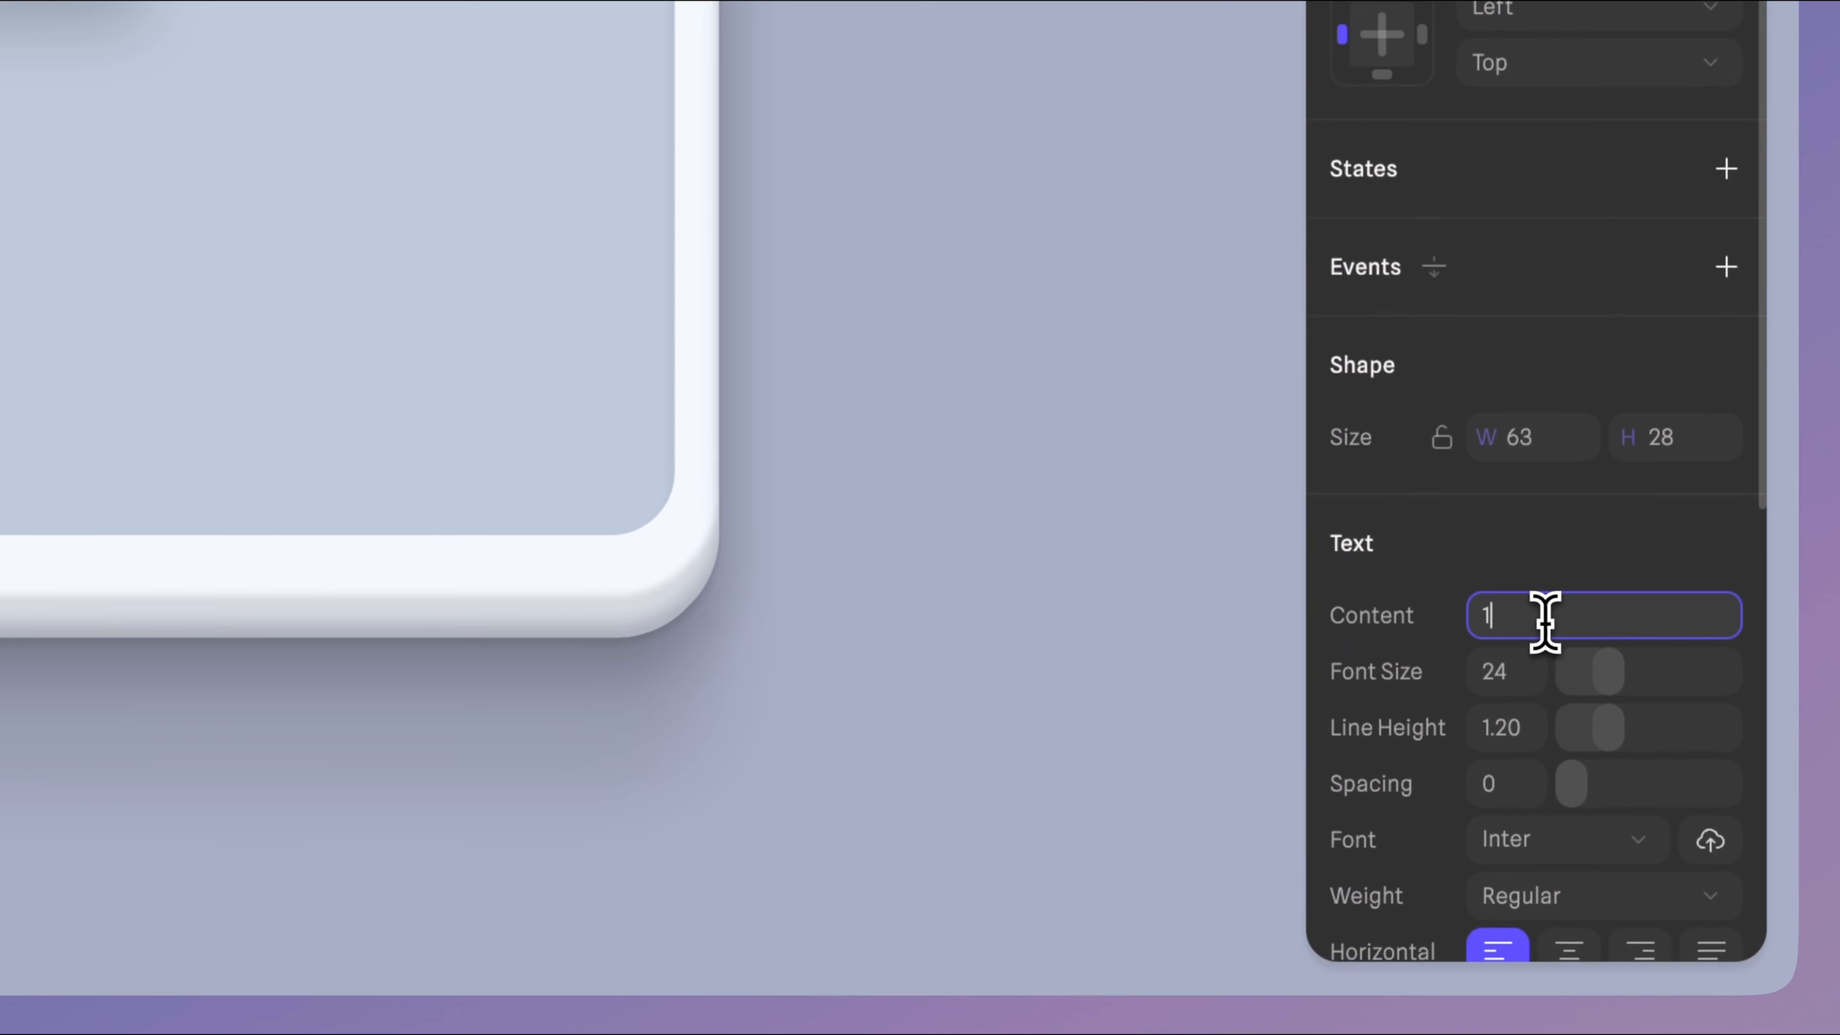
key("Return")
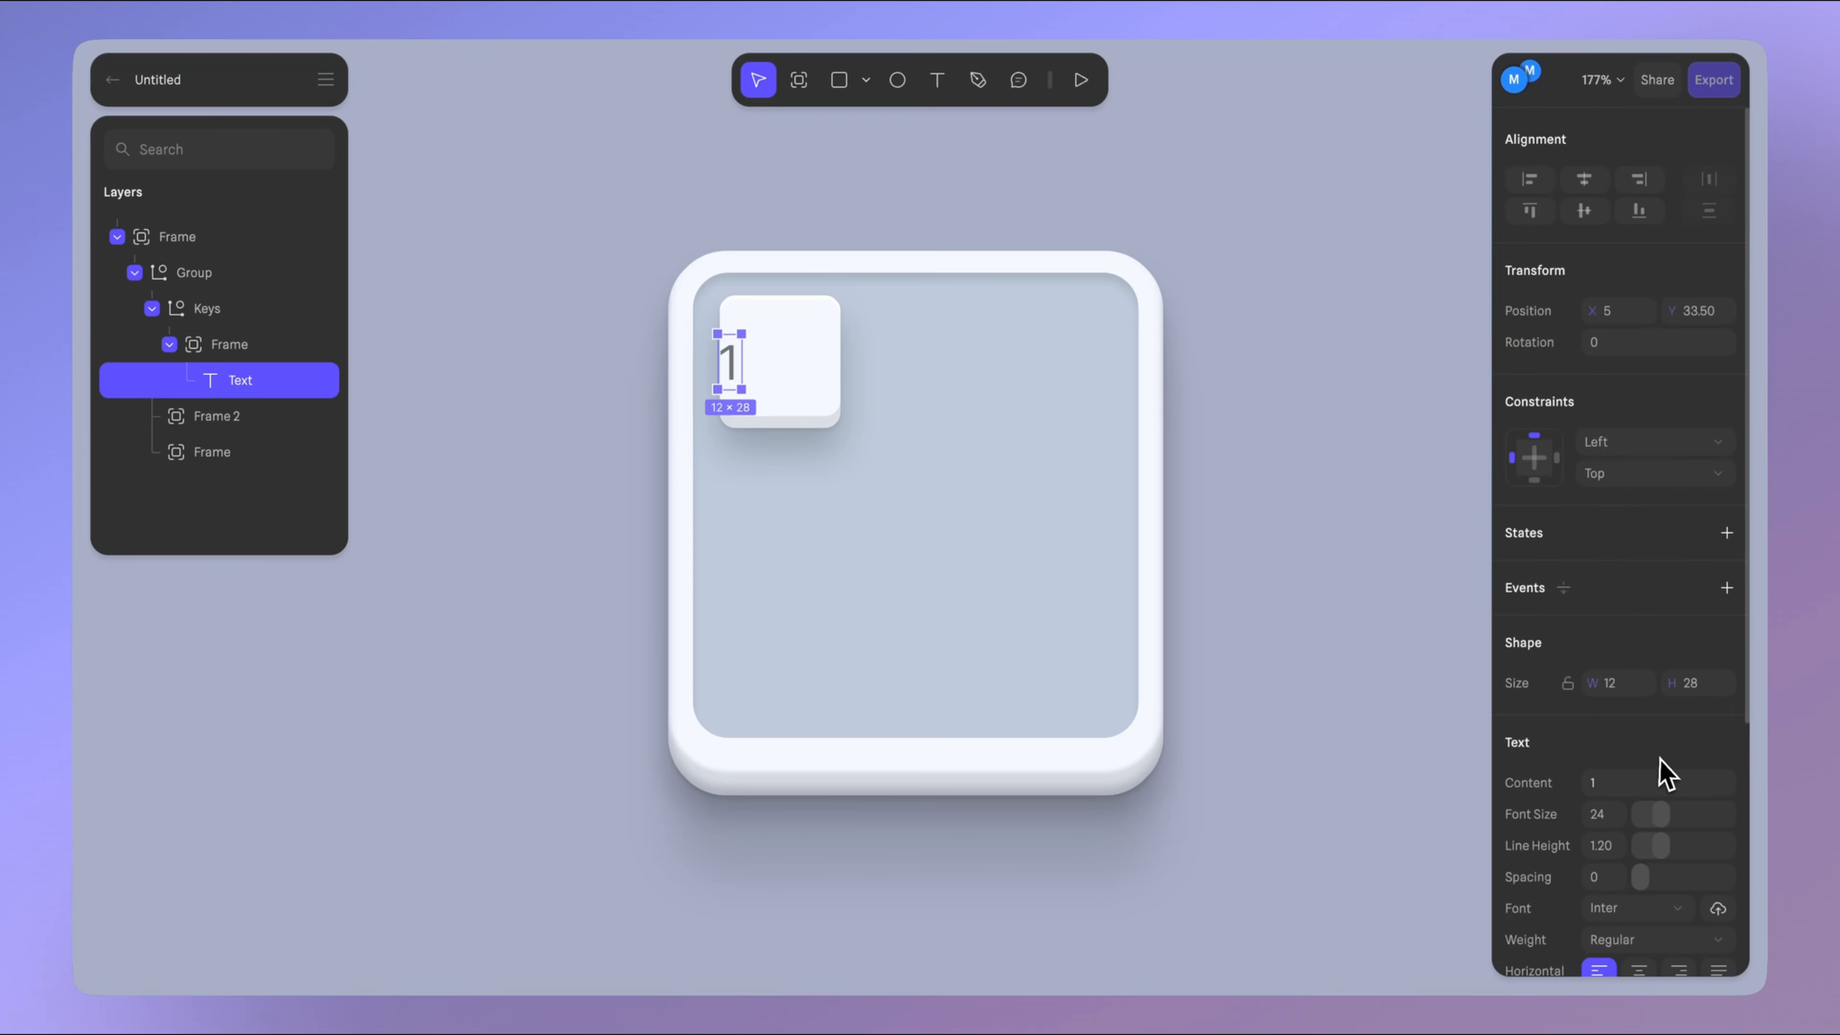
- Align the key's text to the centre both horizontally and vertically
scroll(1659, 768, "down", 3)
left_click(1641, 769)
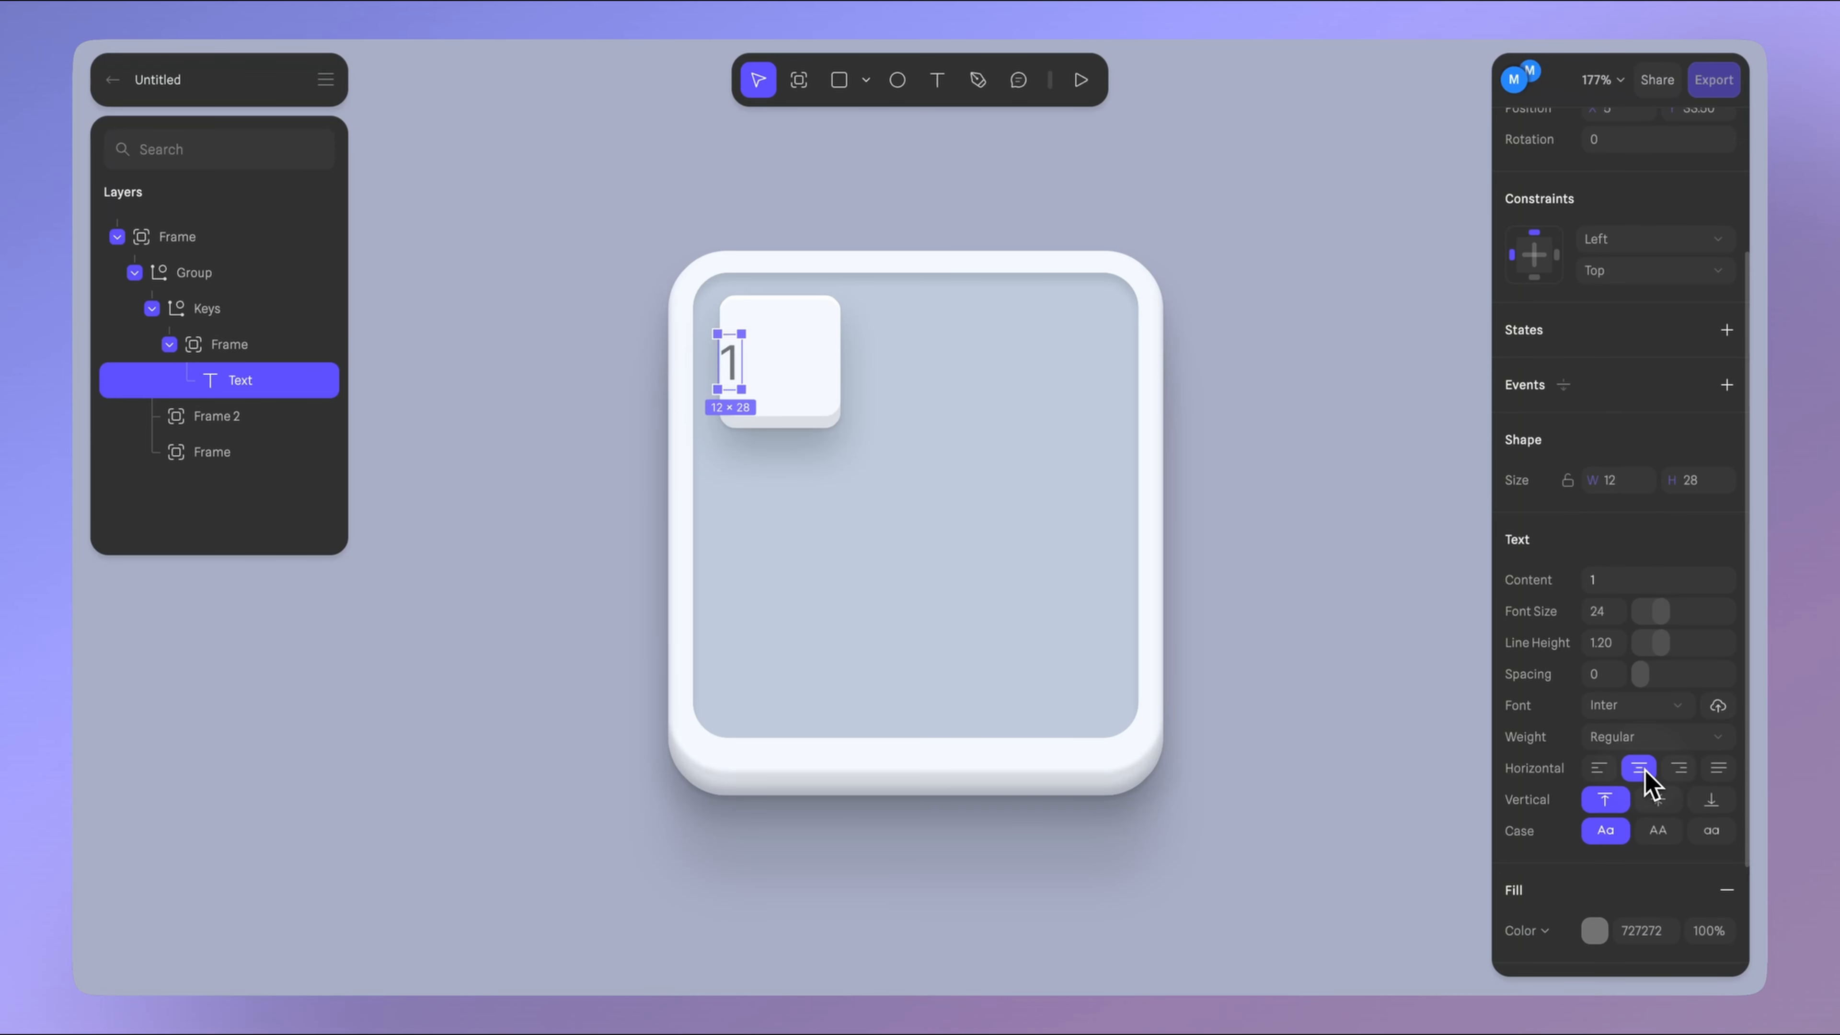
left_click(1659, 801)
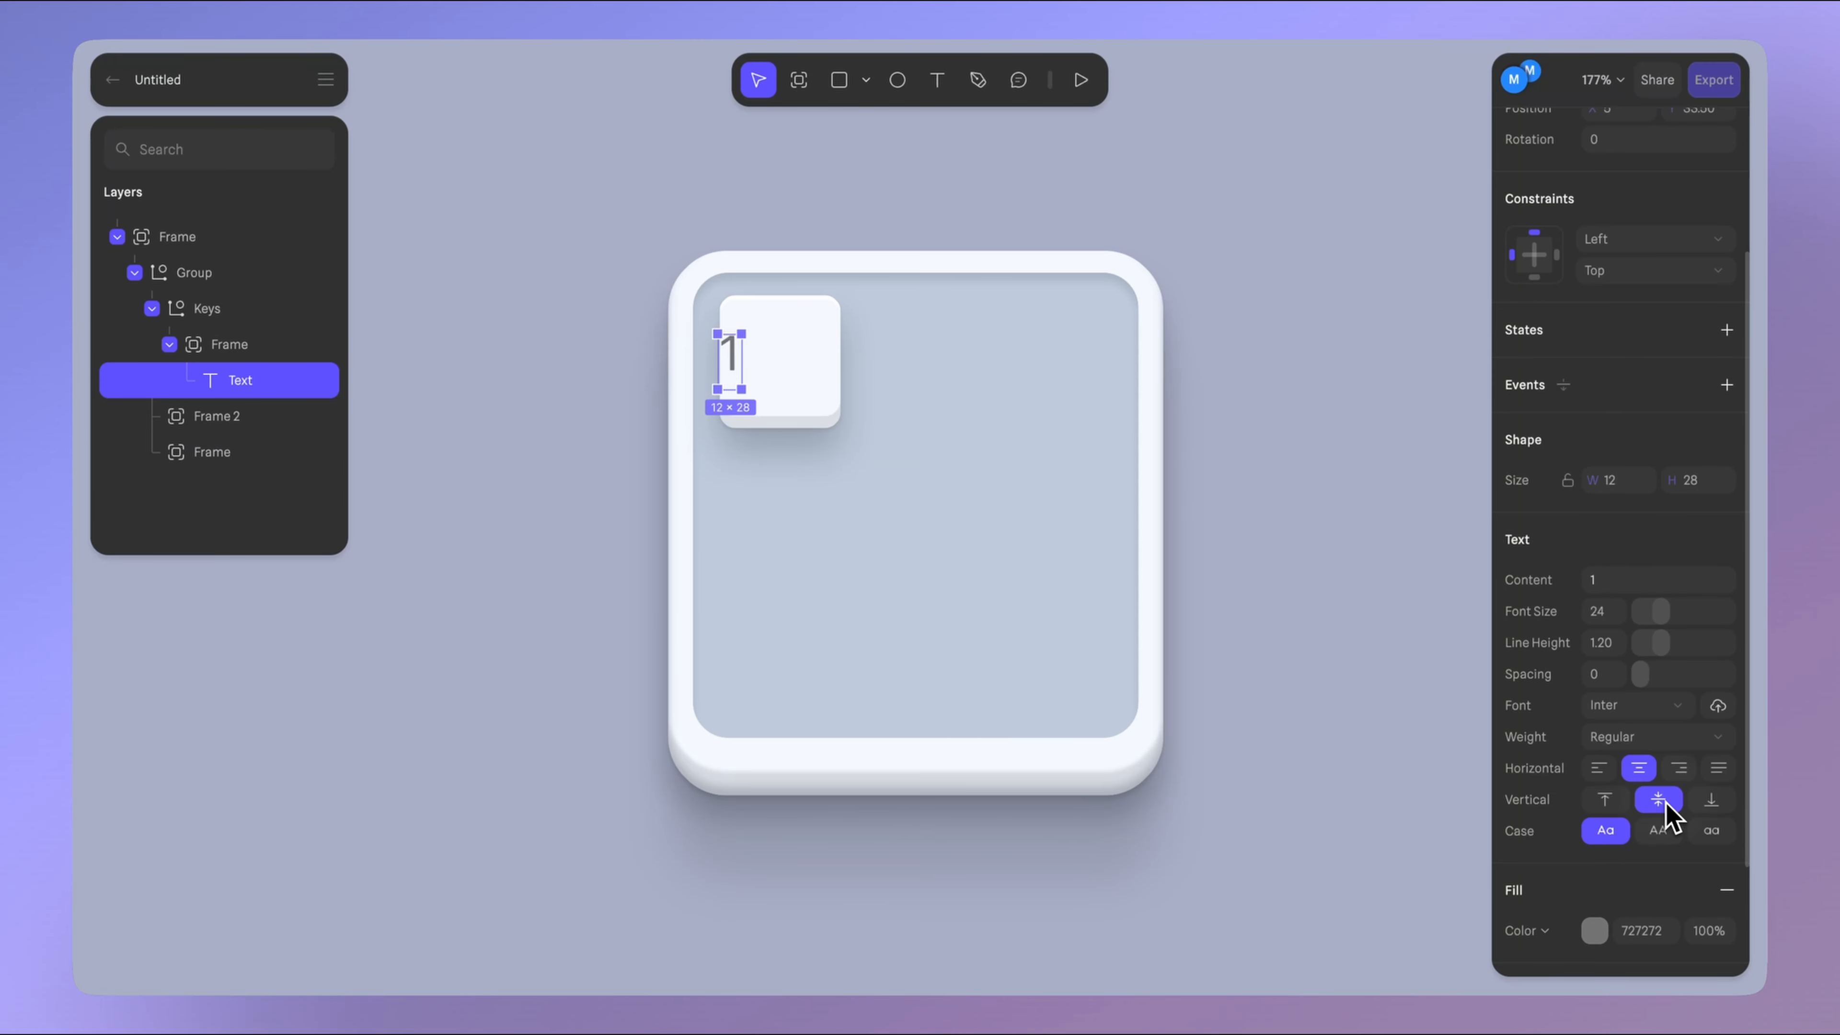
- Centre the digit on the key, sizing its text box to 31 by 32 with a font size of 20
scroll(1667, 802, "up", 3)
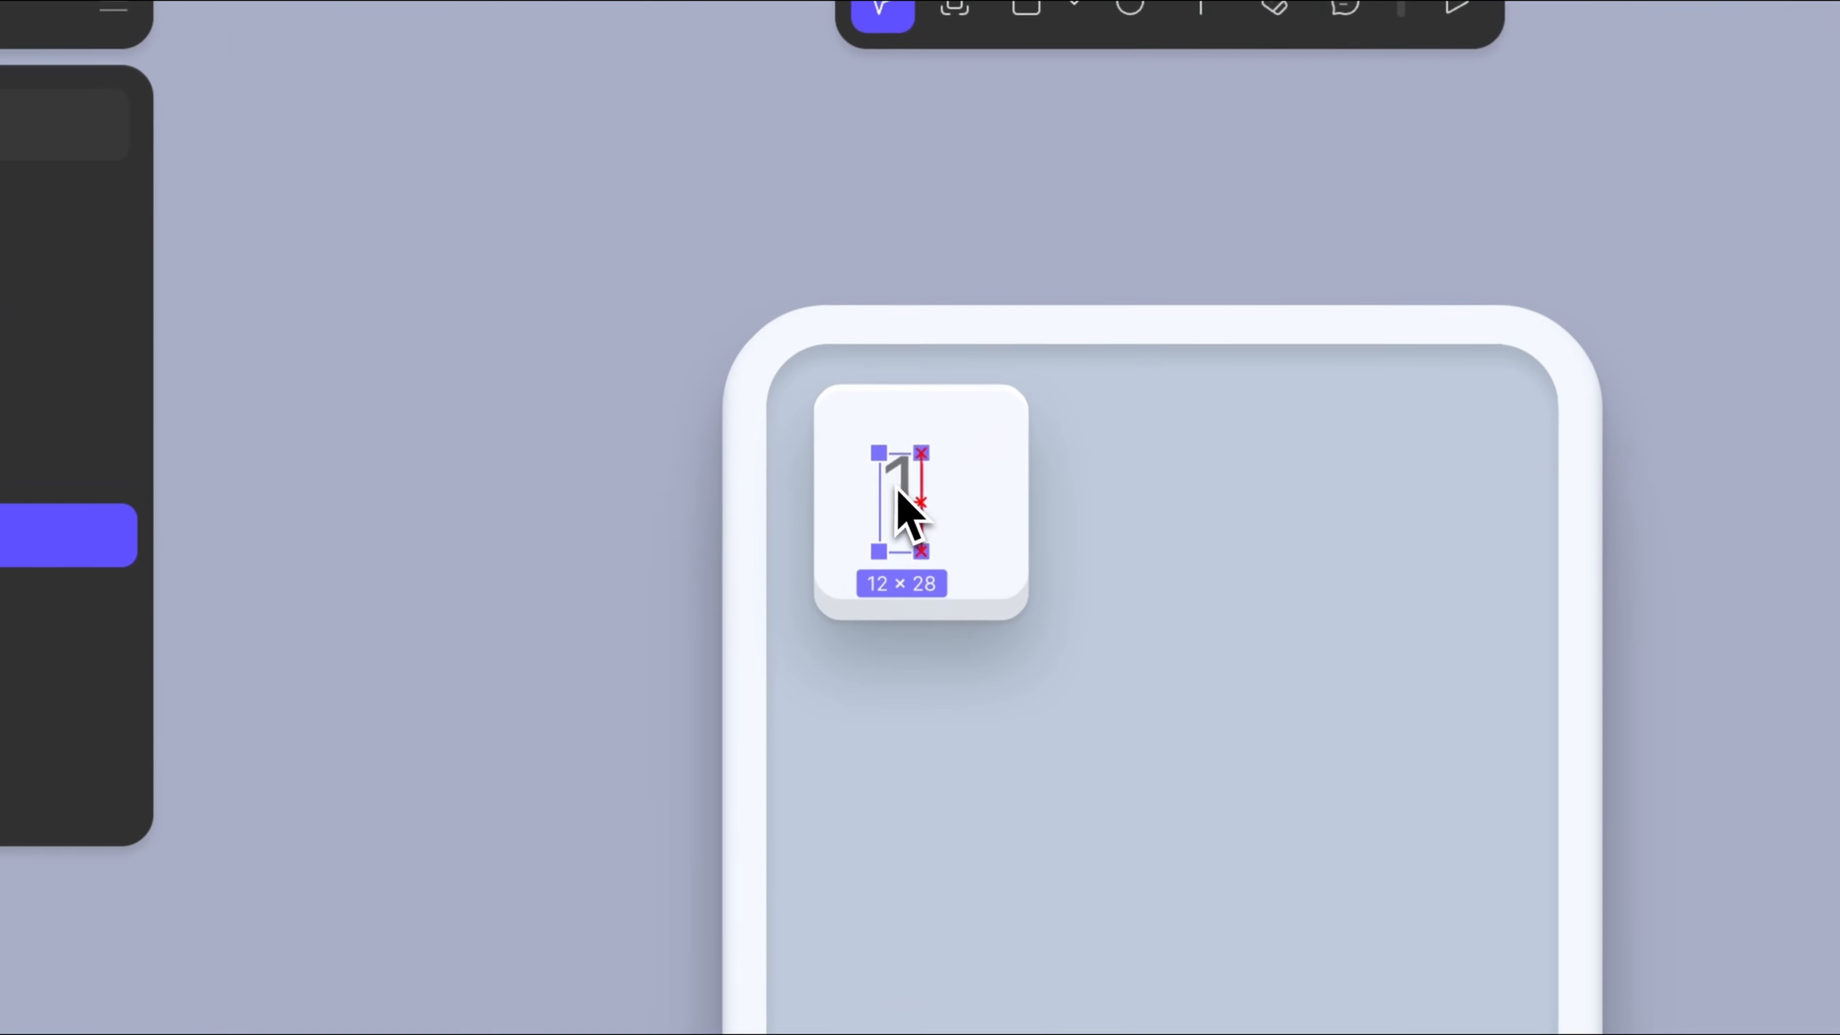
left_click(1619, 685)
type("31")
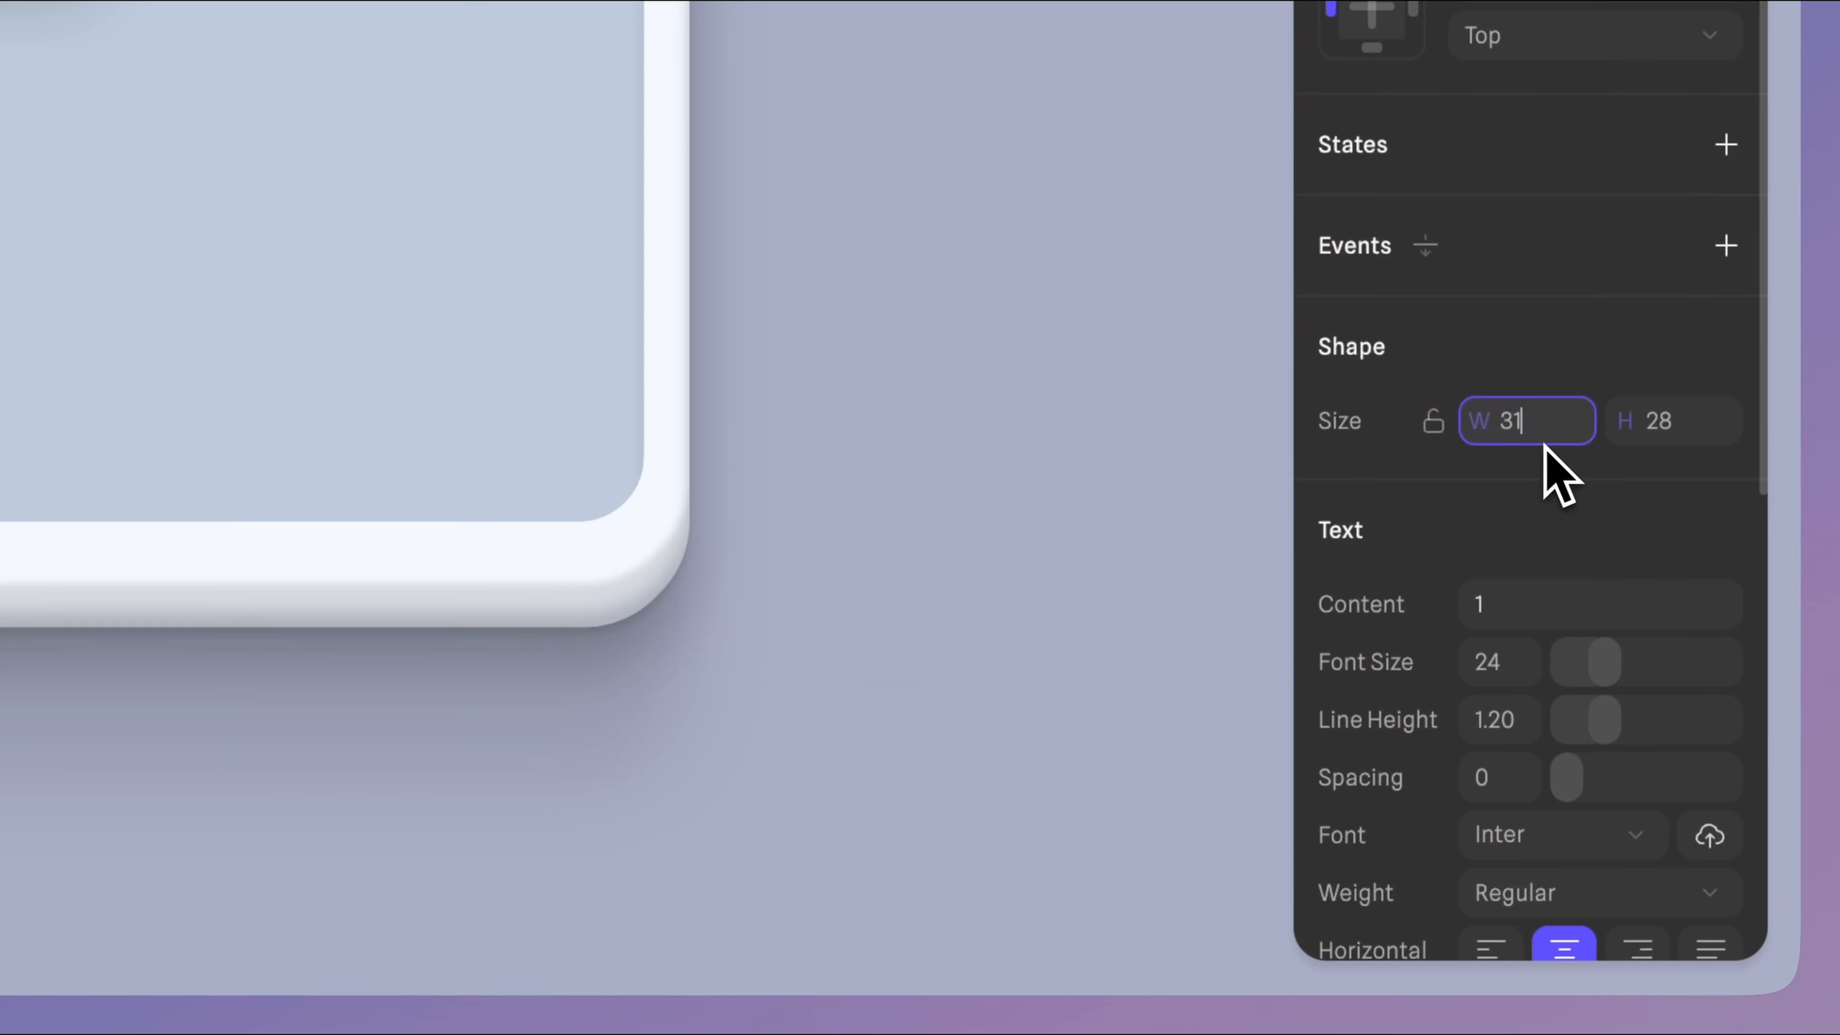
left_click(1708, 424)
left_click(1493, 678)
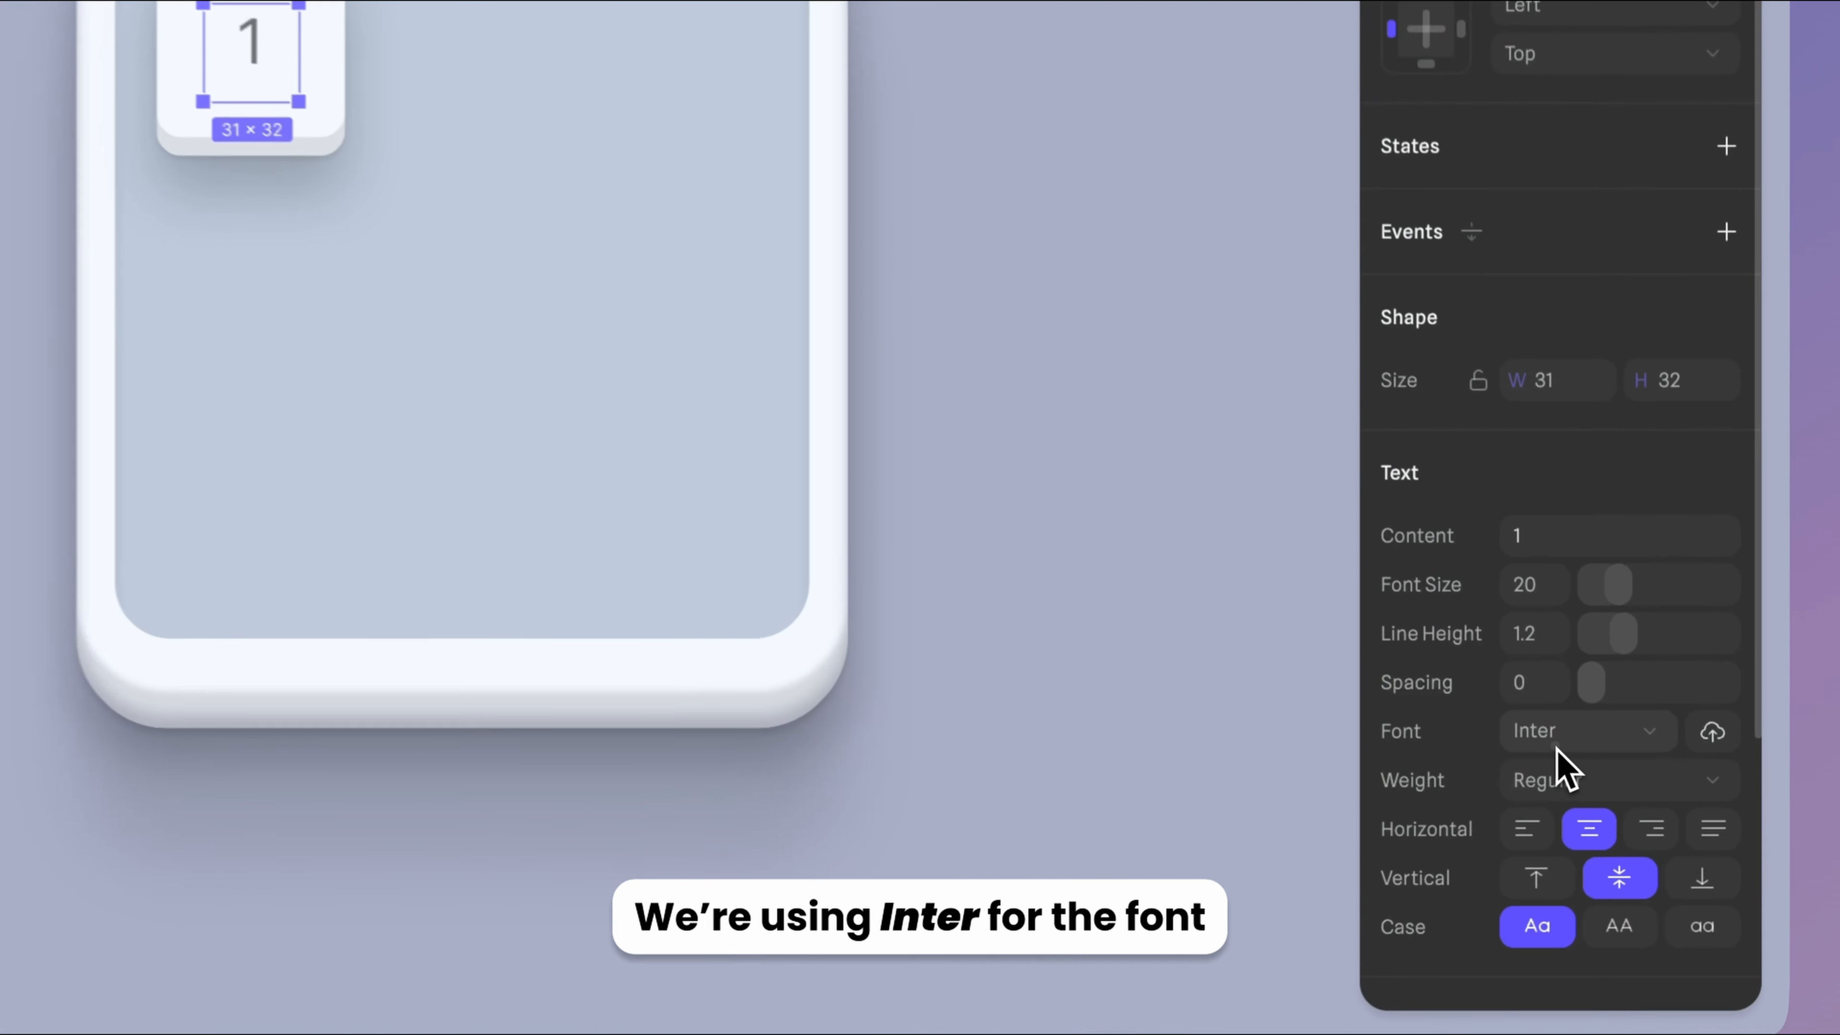
- Use the Inter font with SemiBold weight for the key's digit
left_click(1543, 837)
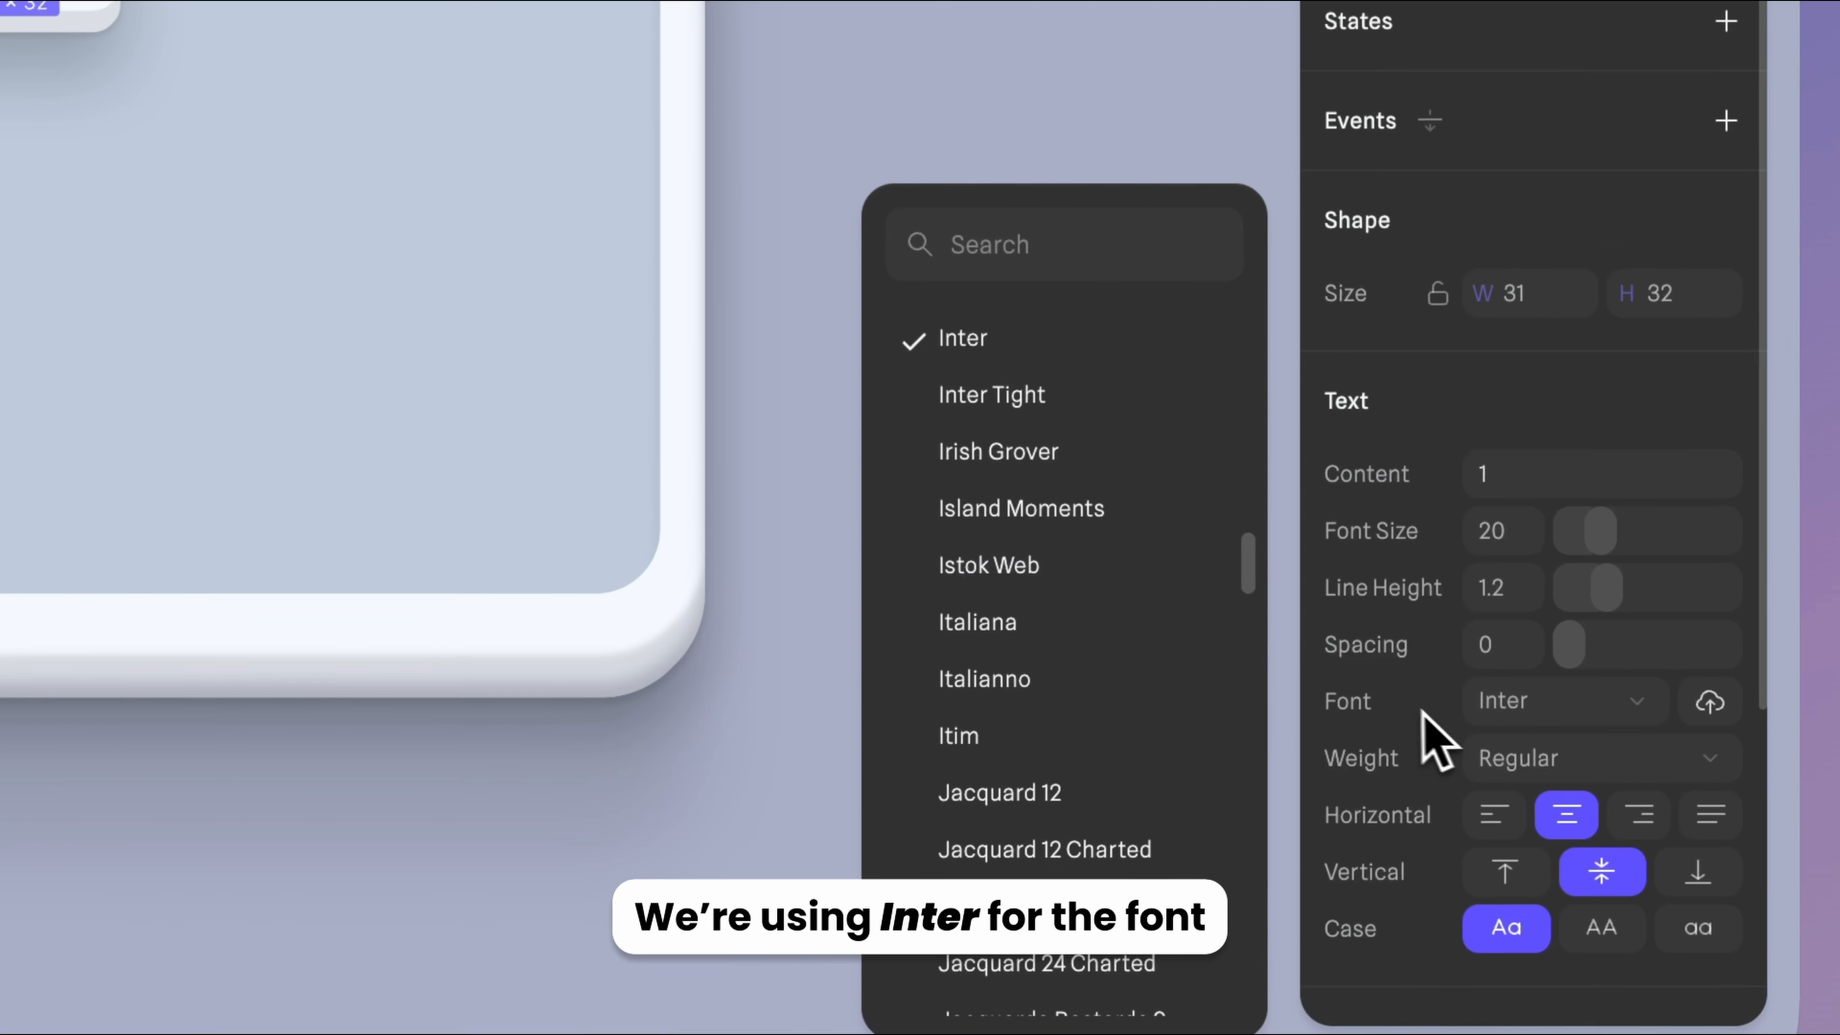
left_click(1010, 354)
scroll(1574, 588, "down", 3)
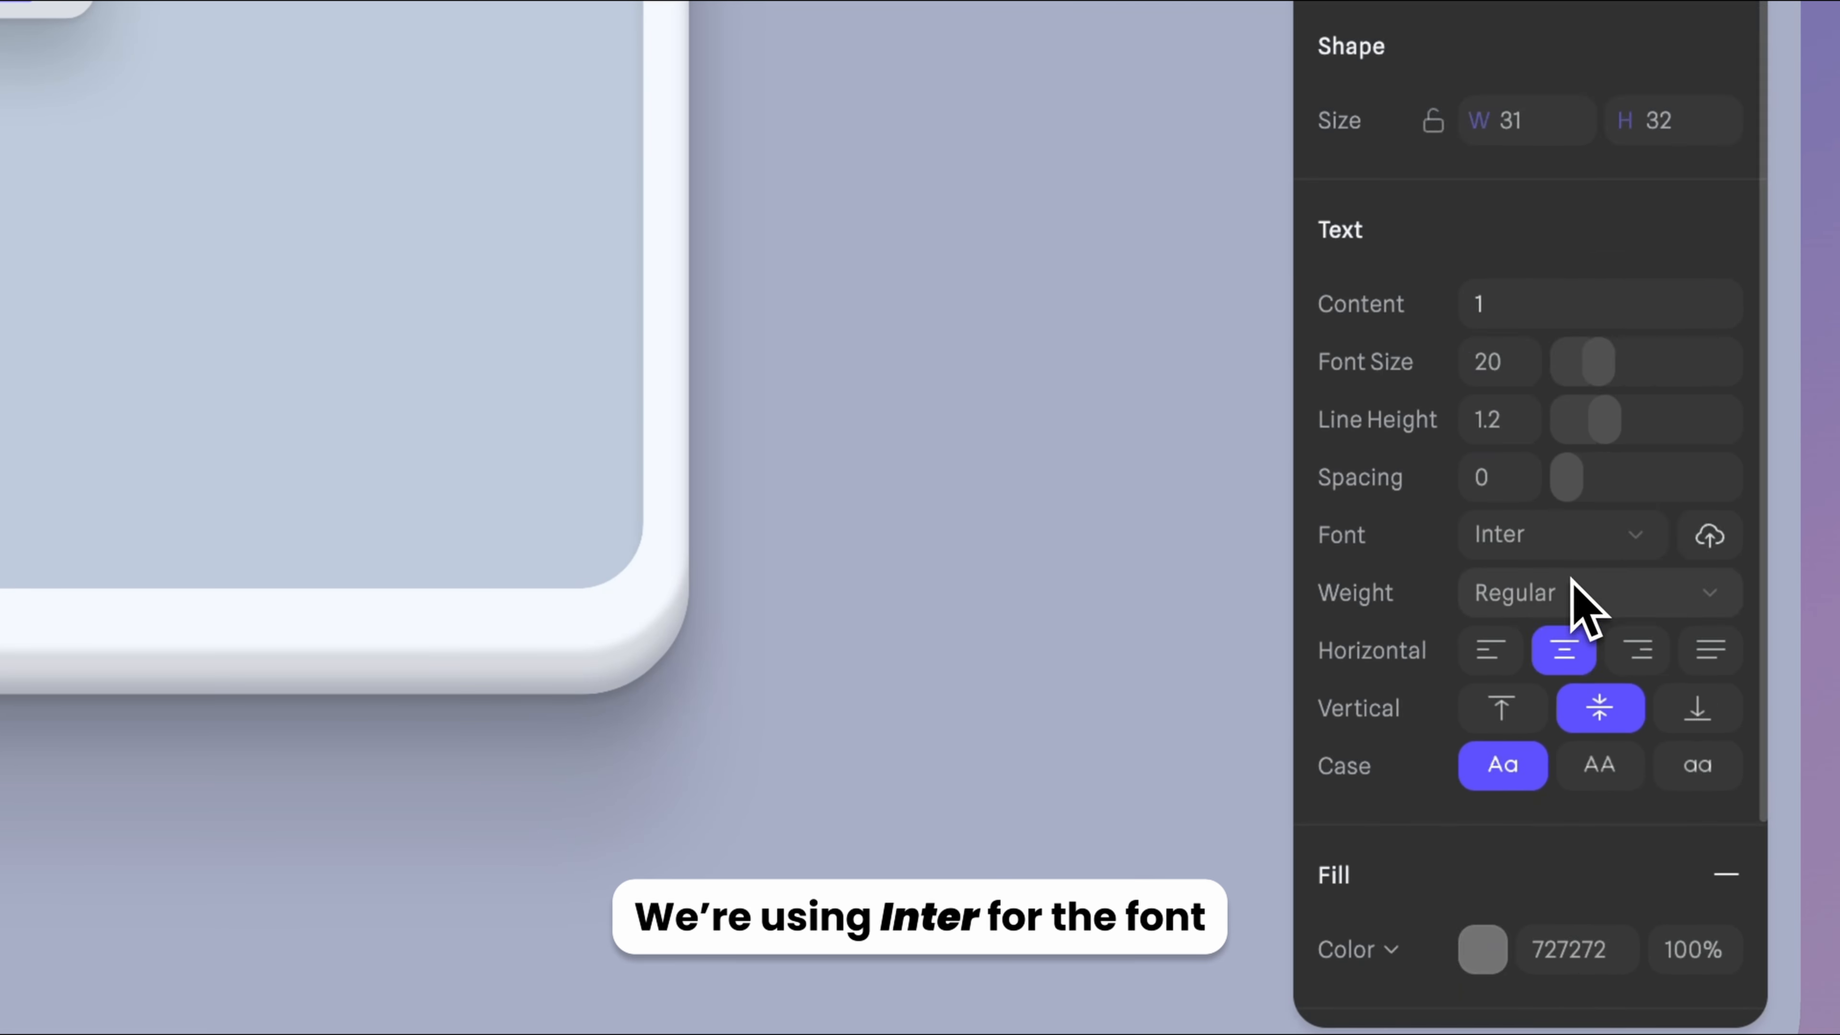
left_click(1574, 589)
left_click(1557, 341)
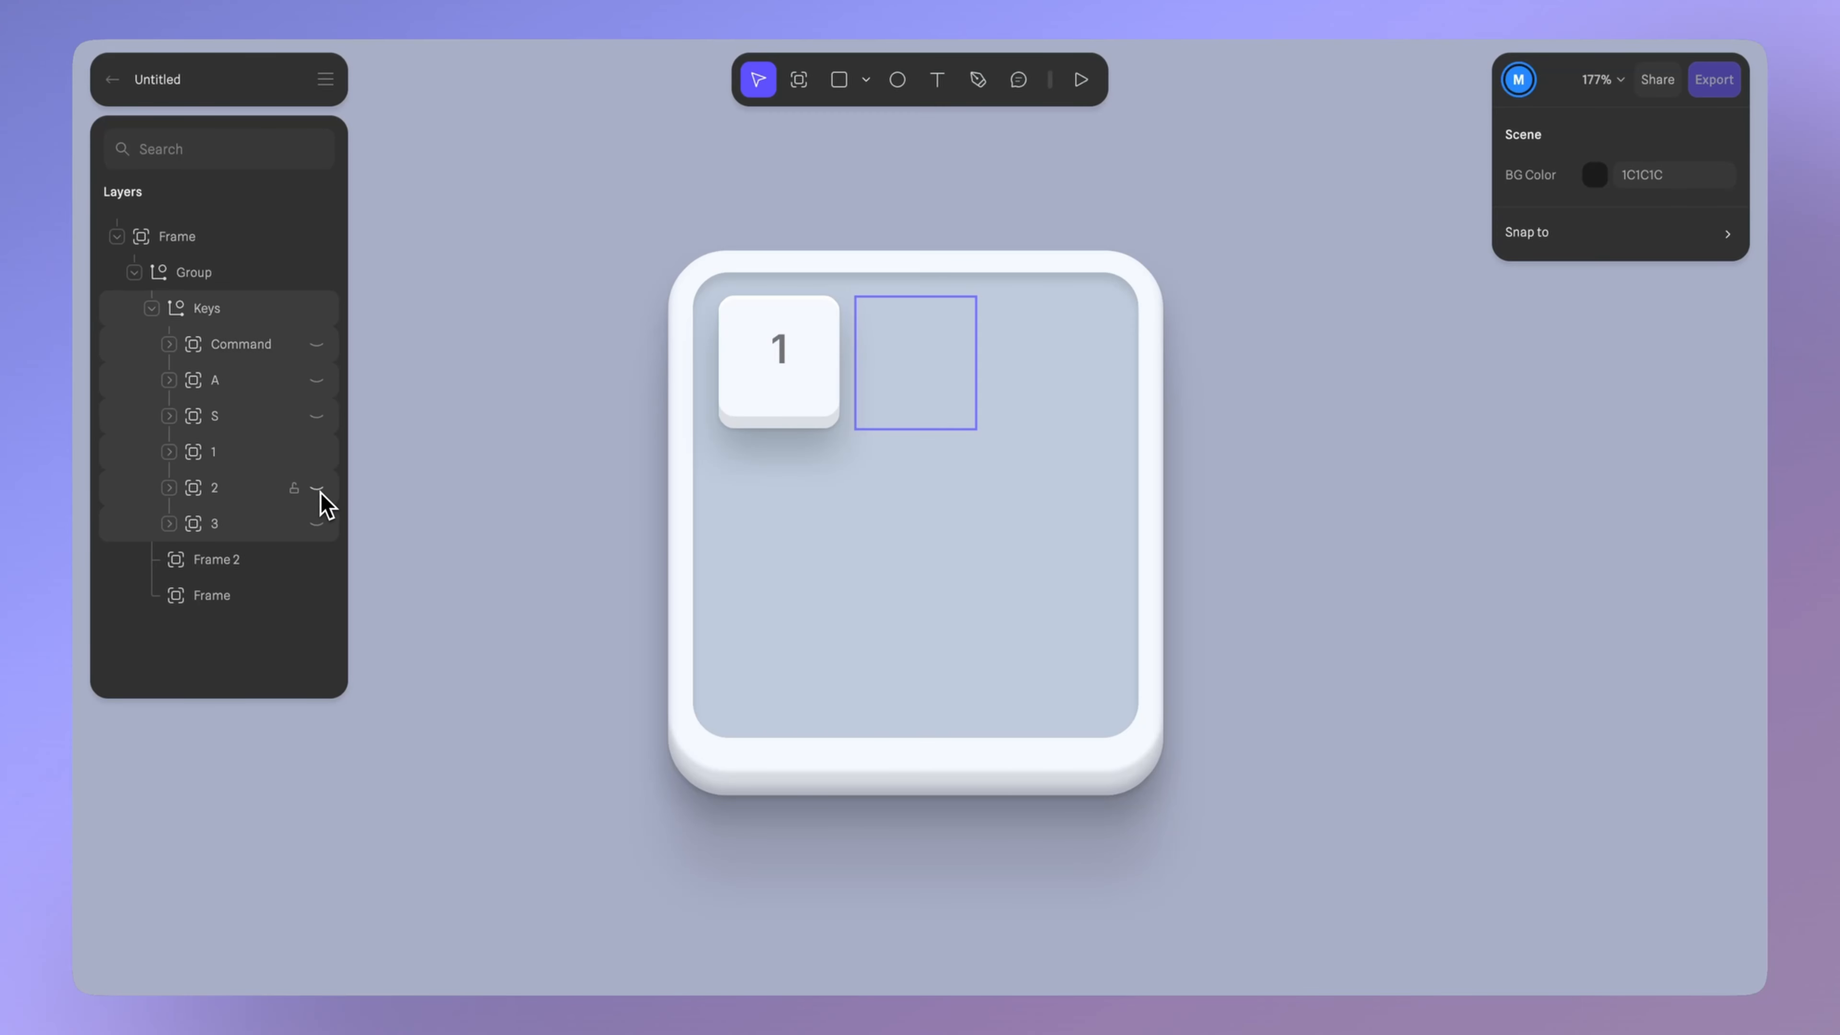
- Duplicate the key five times and arrange all the keys in rows of three, two and one
key("super+d")
key("super+d")
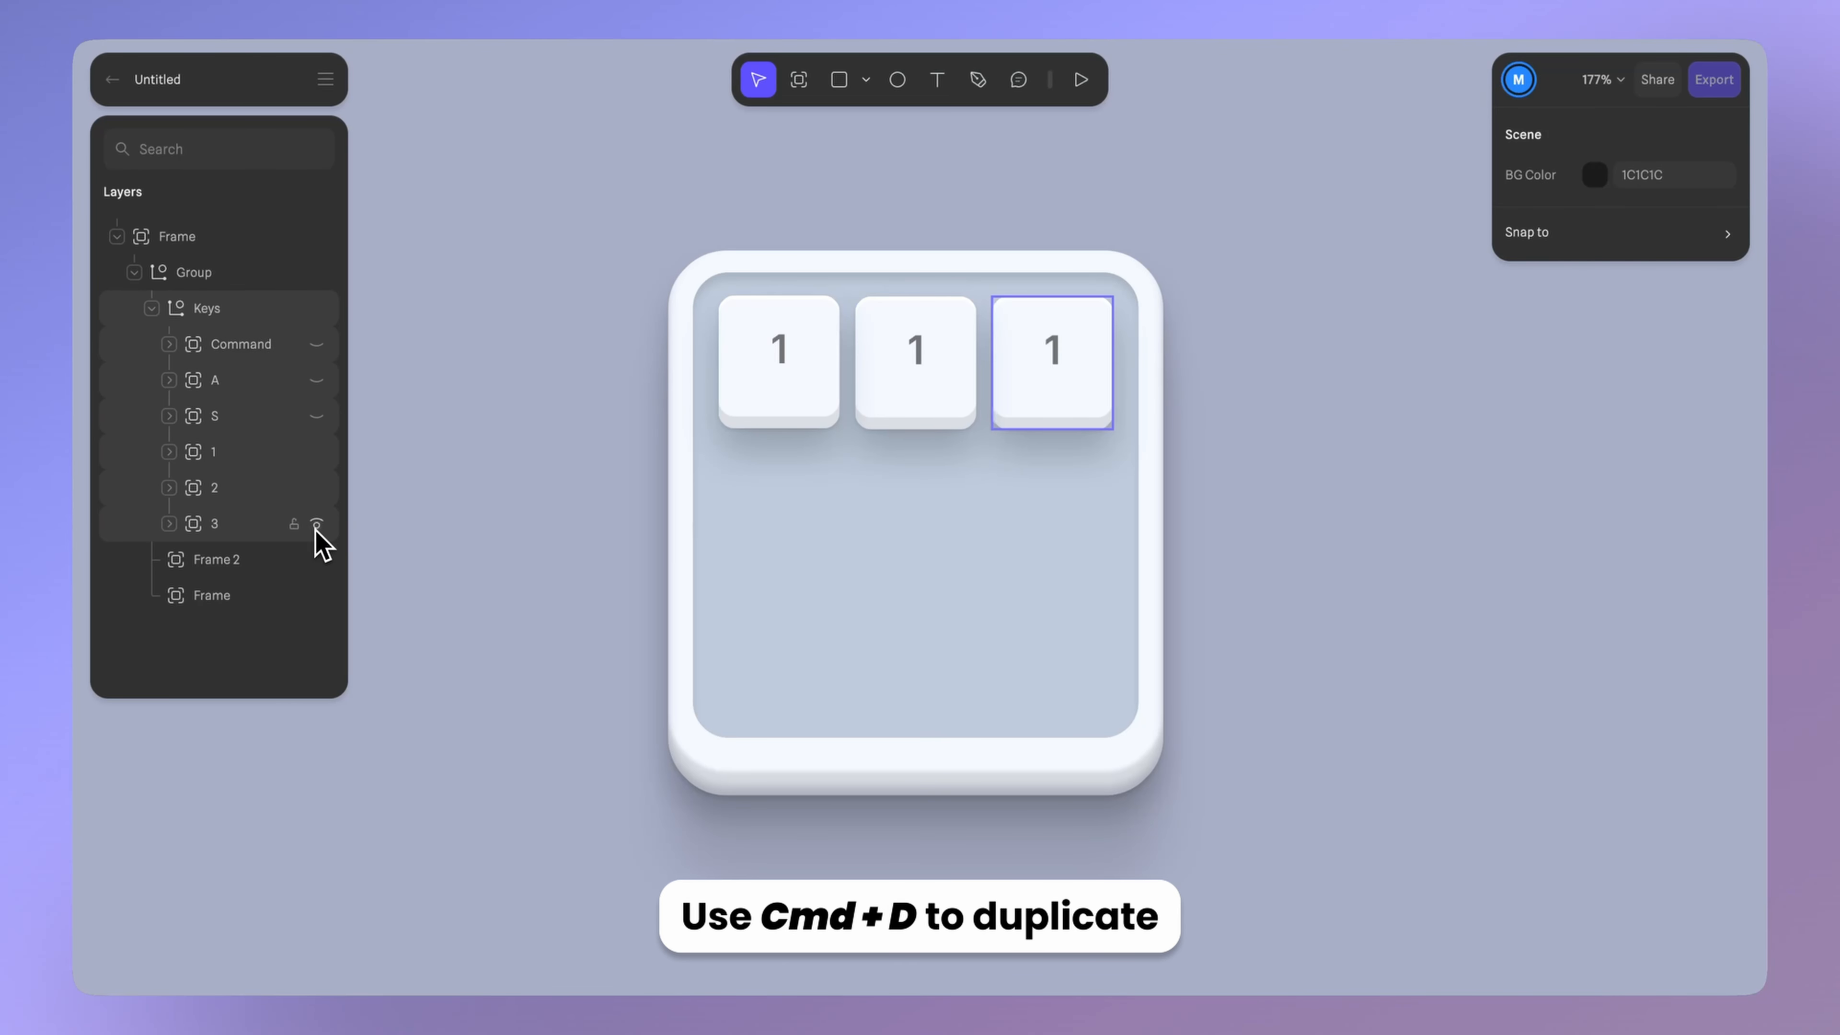
key("super+d")
key("super+d")
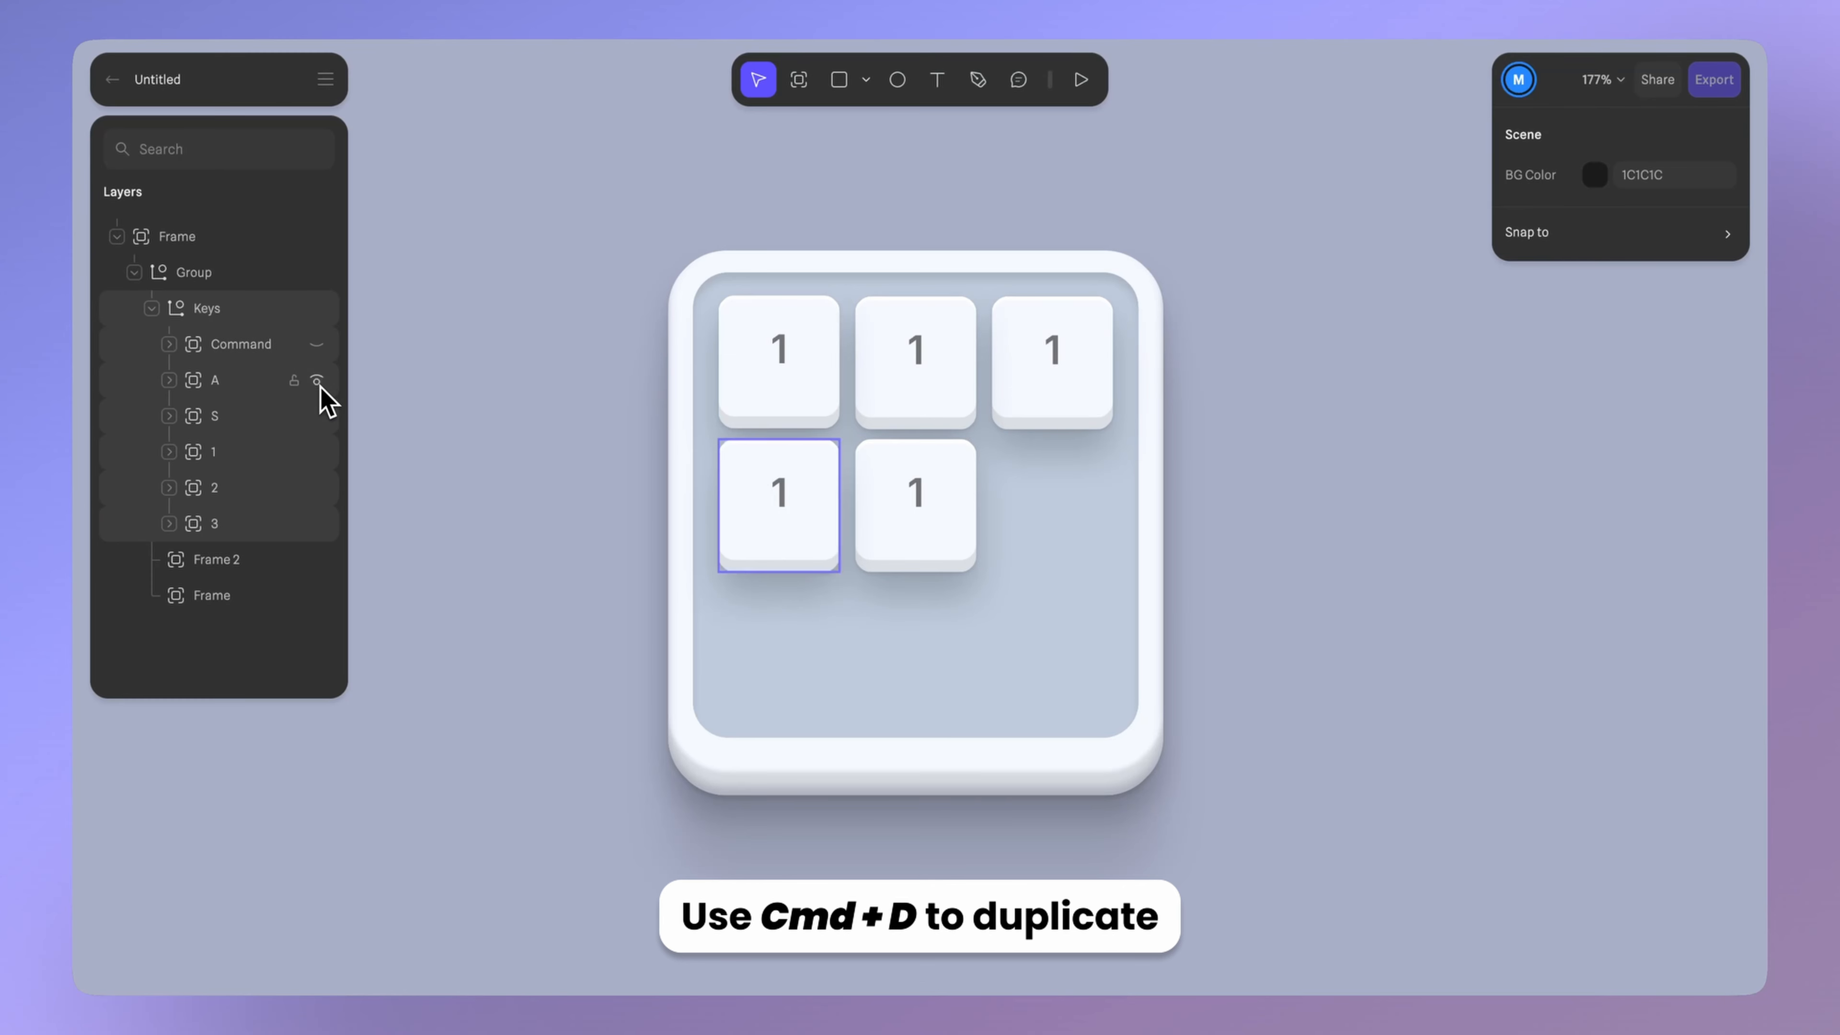
key("super+d")
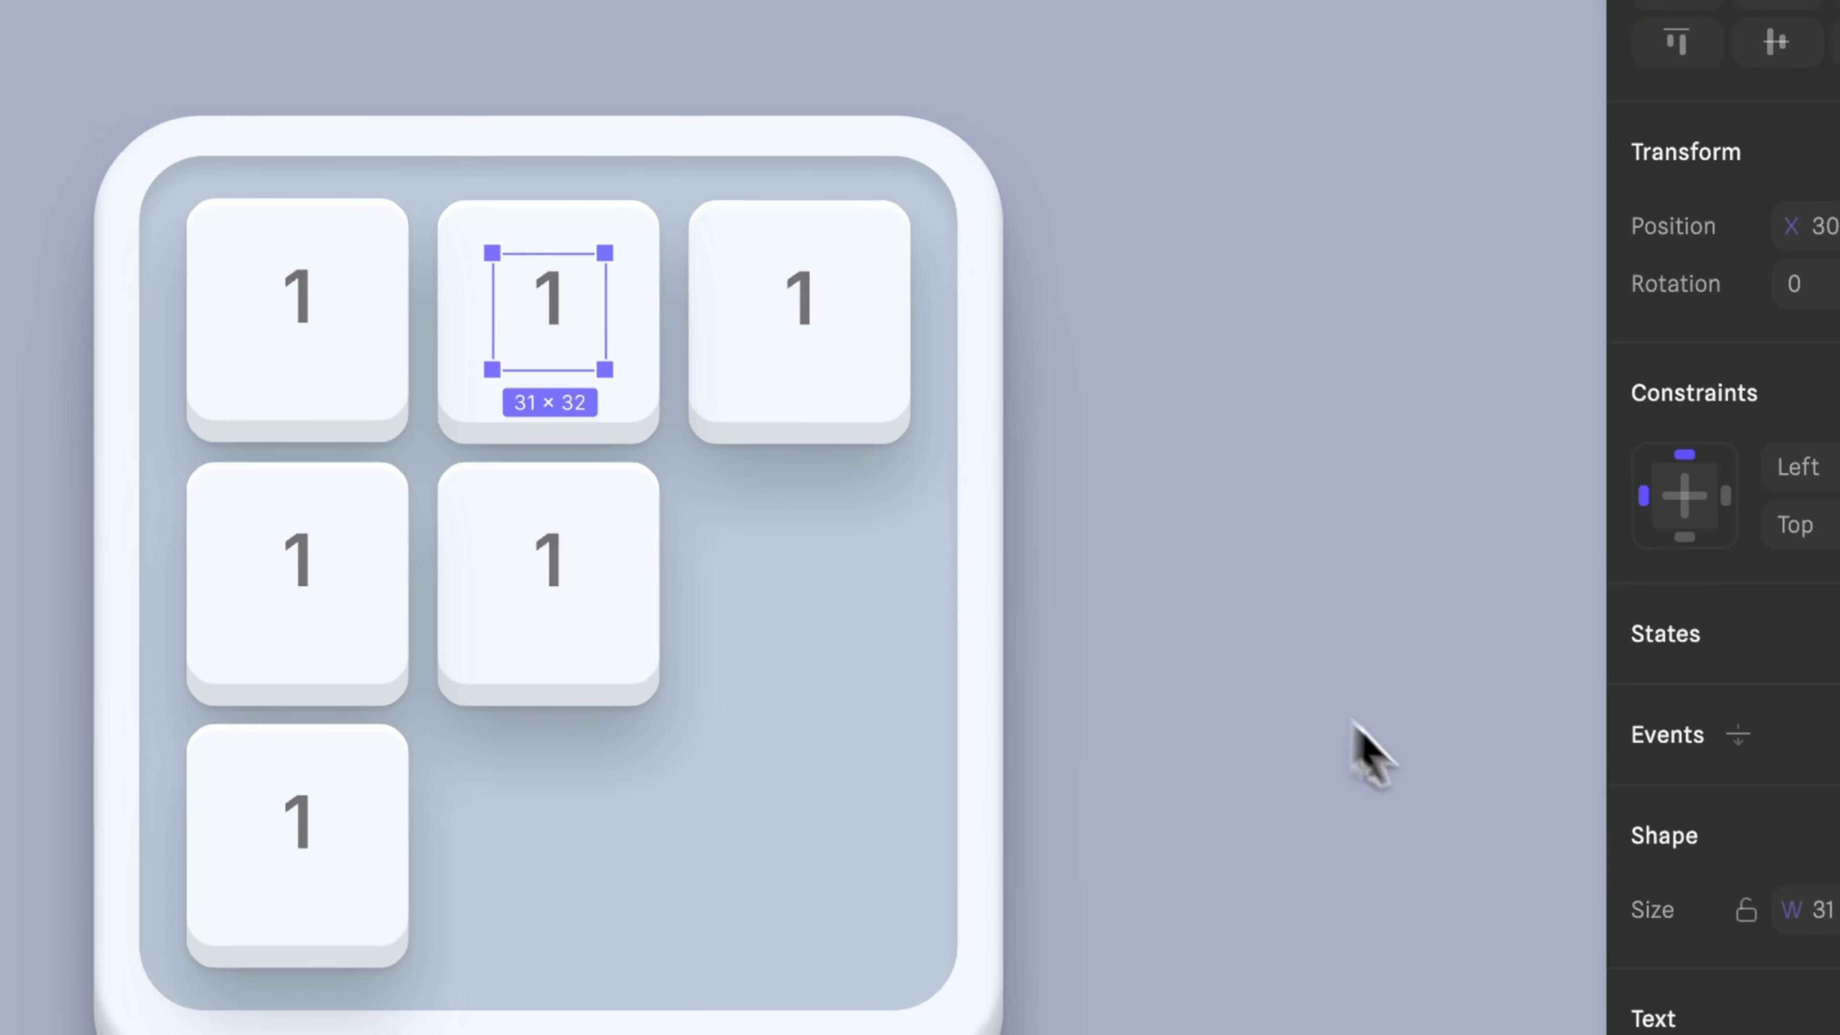
- Change the labels of the second and third keys in the first row to 2 and 3
left_click(1623, 875)
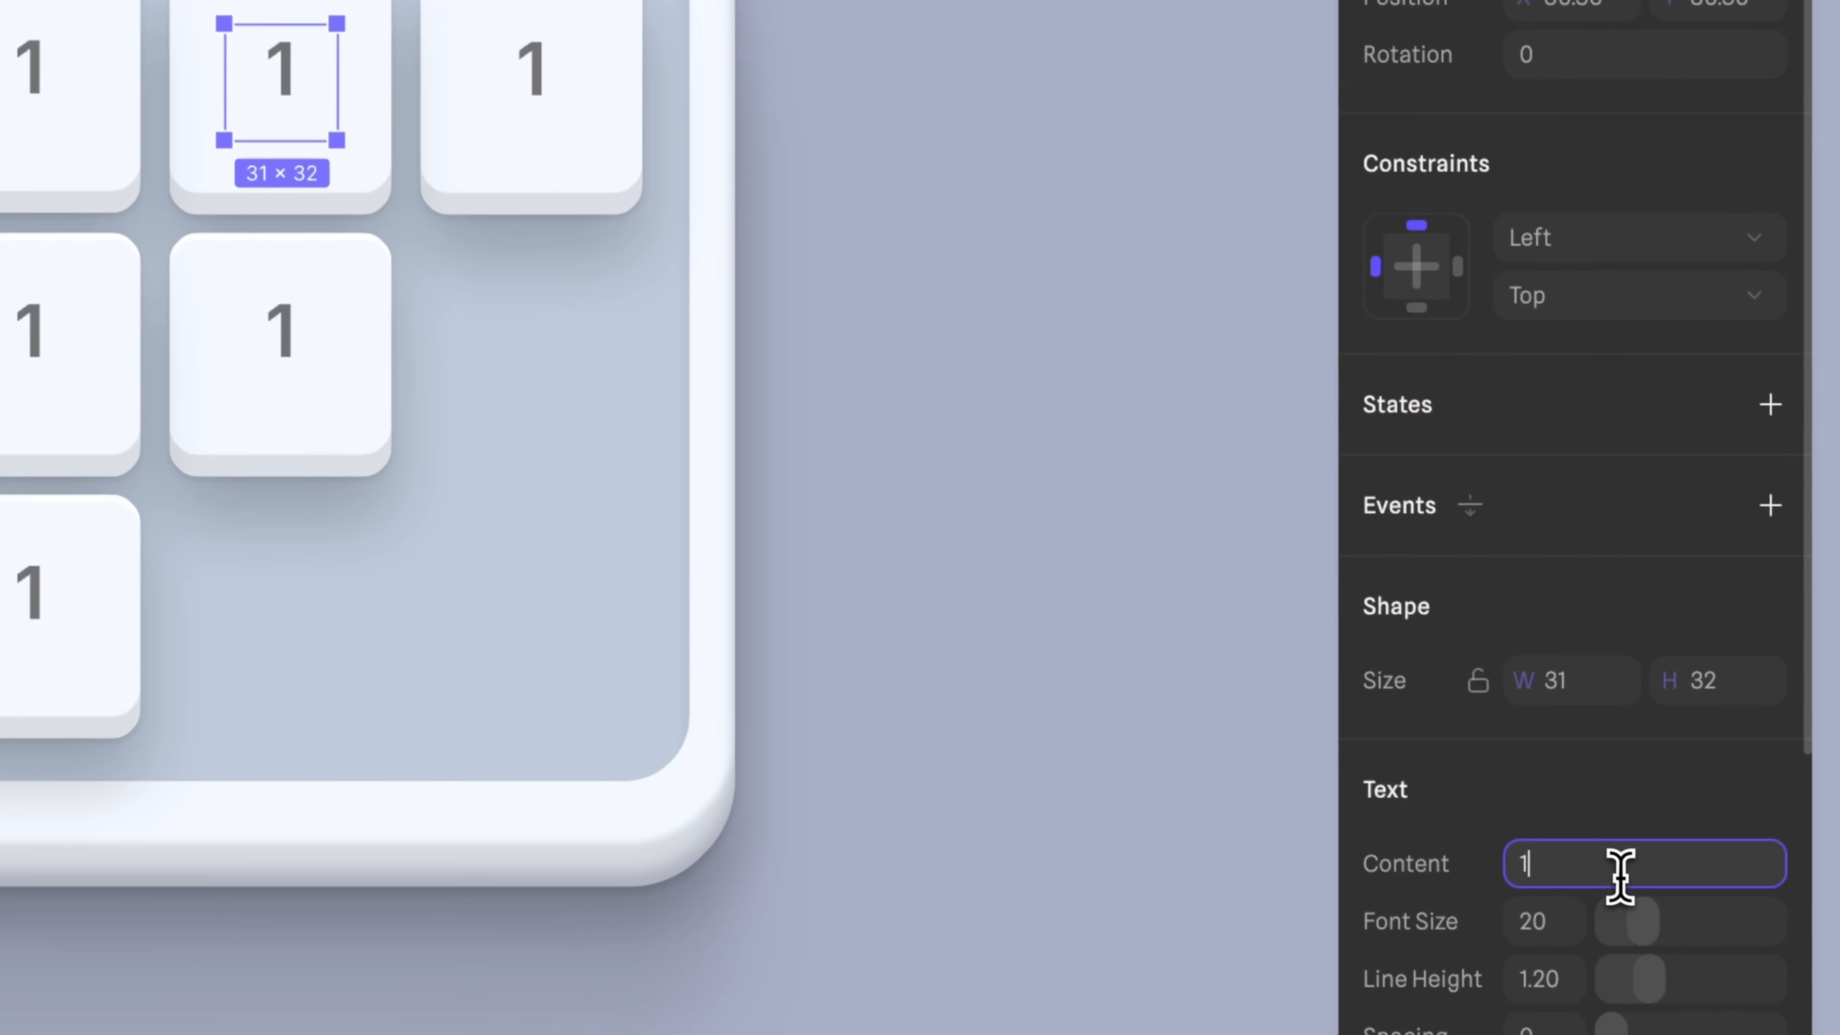
key("BackSpace")
type("2")
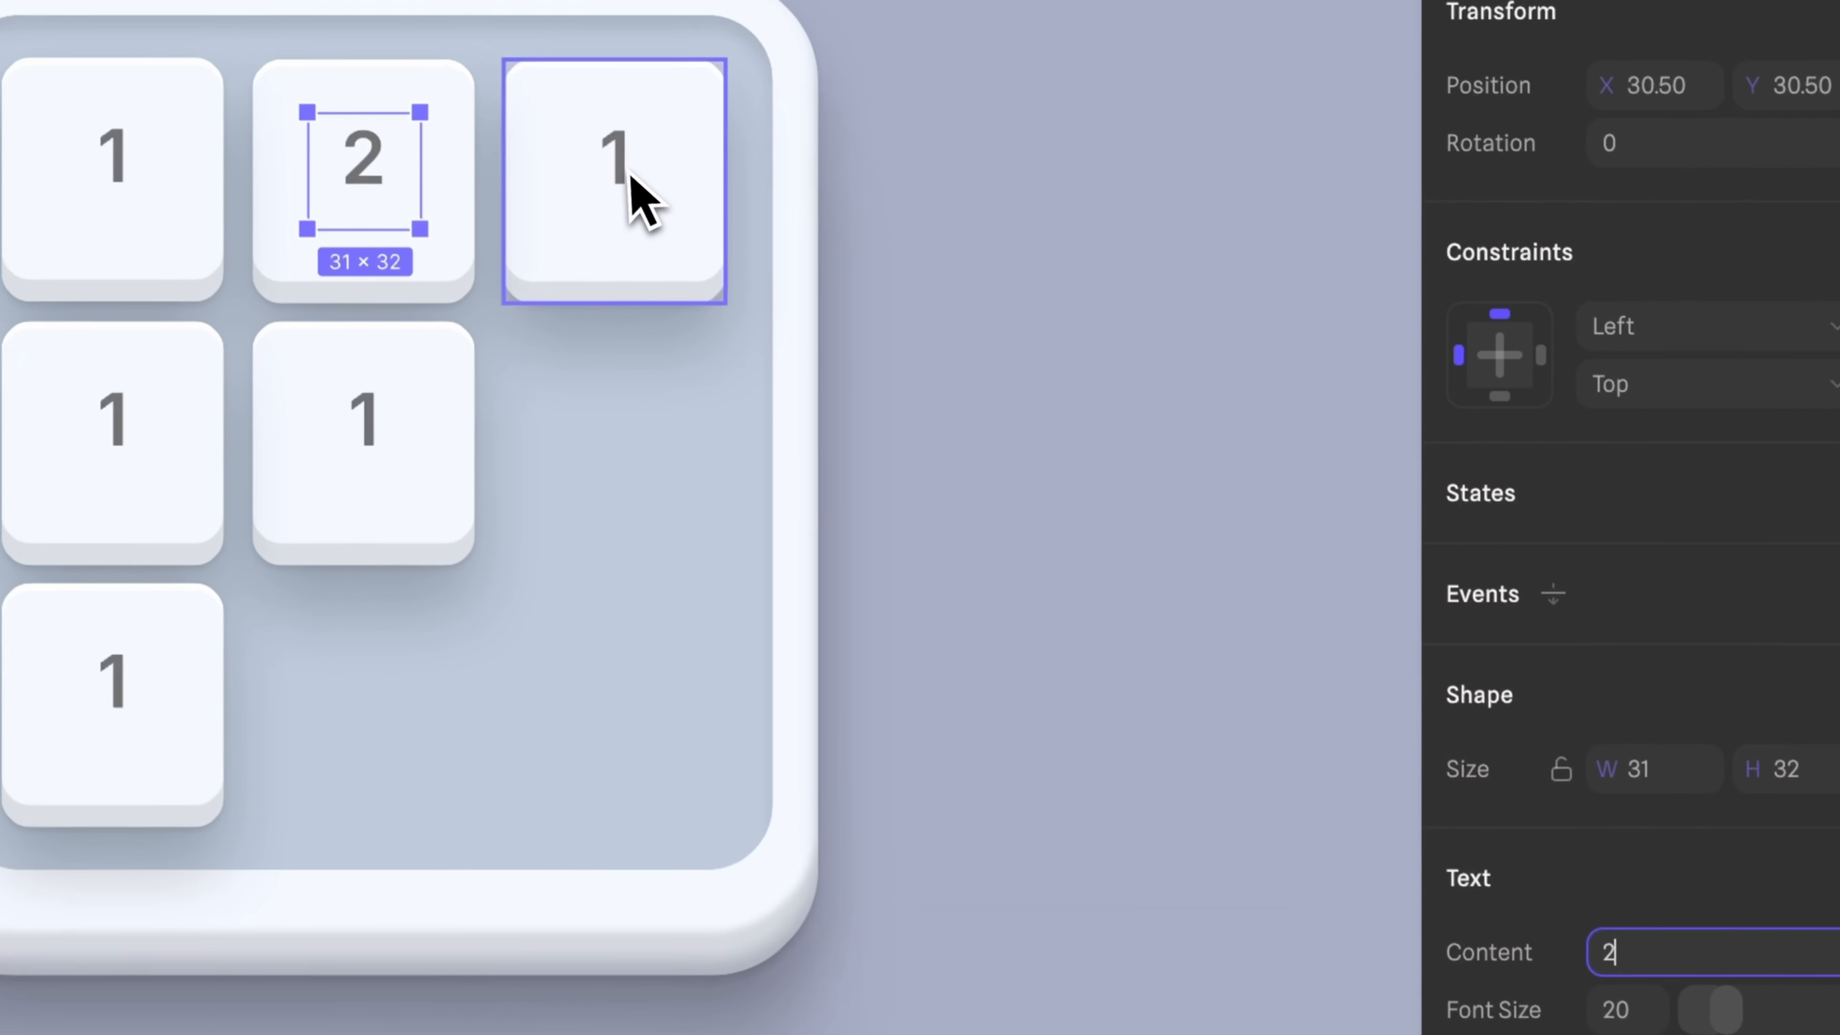
double_click(629, 174)
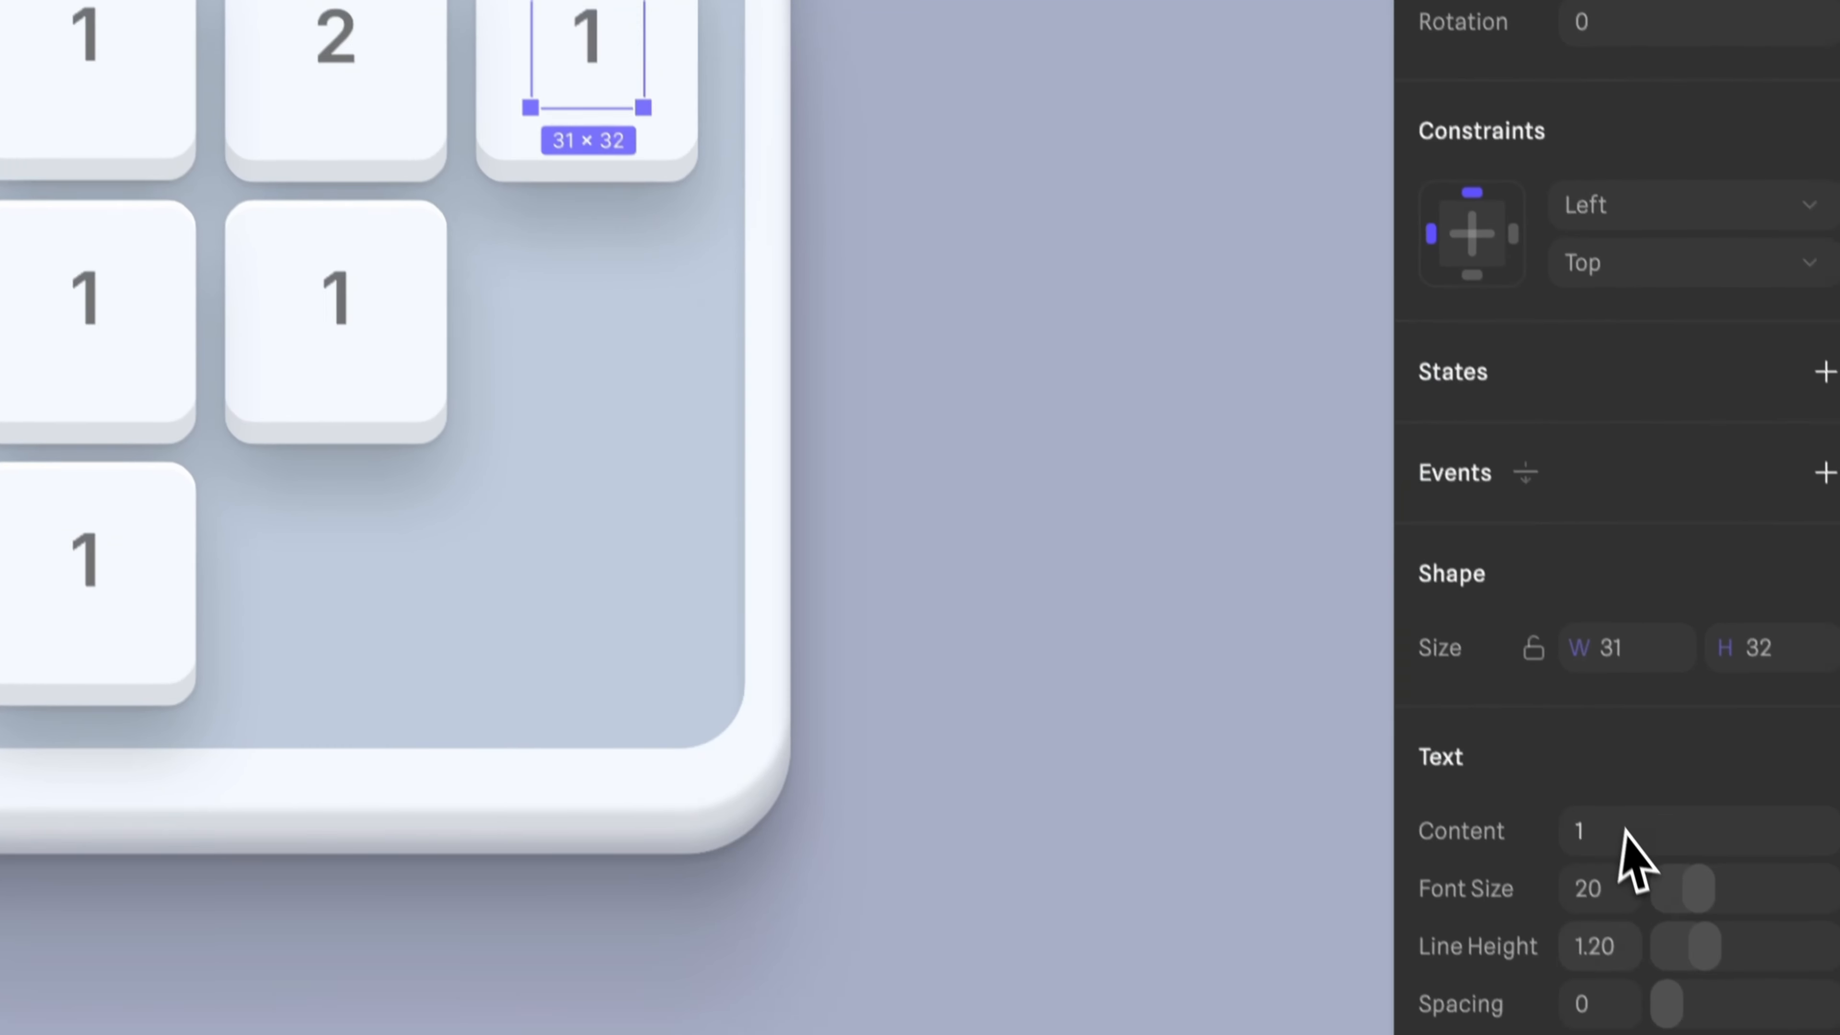
left_click(1649, 950)
key("BackSpace")
type("3")
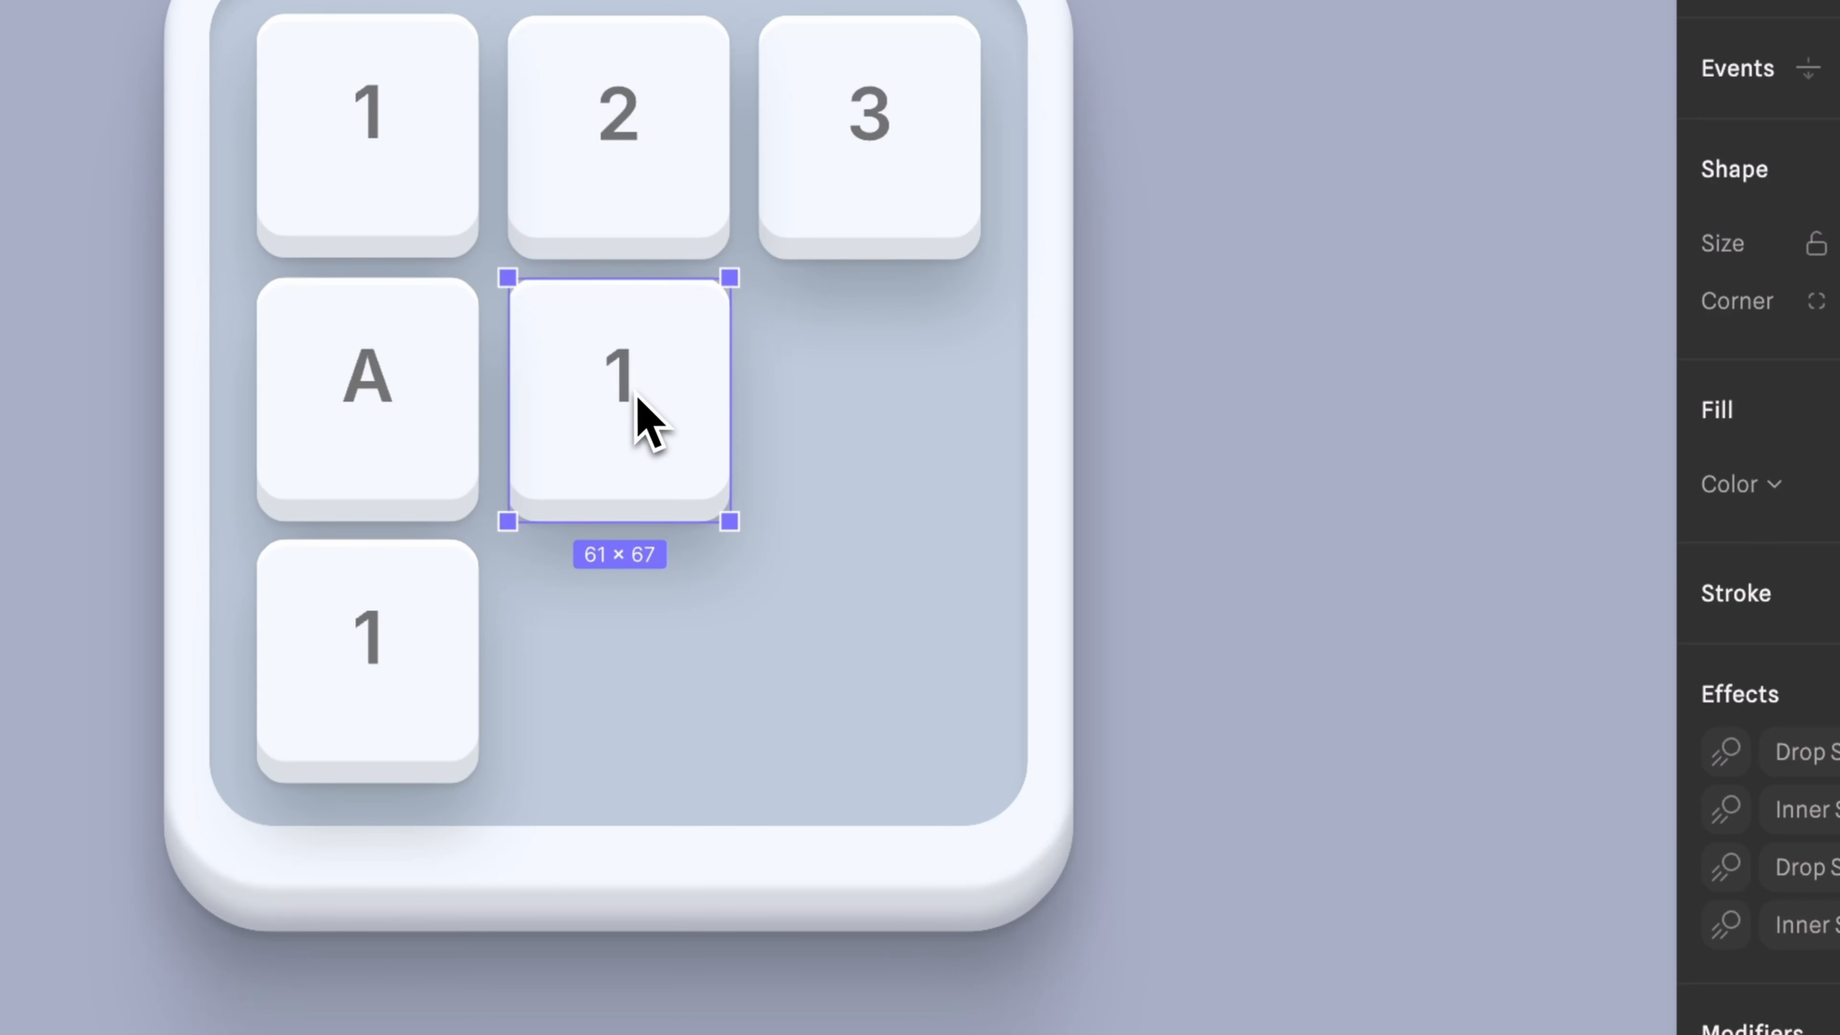
- Change the label of the second key in the middle row to S
double_click(636, 396)
left_click(1532, 691)
key("BackSpace")
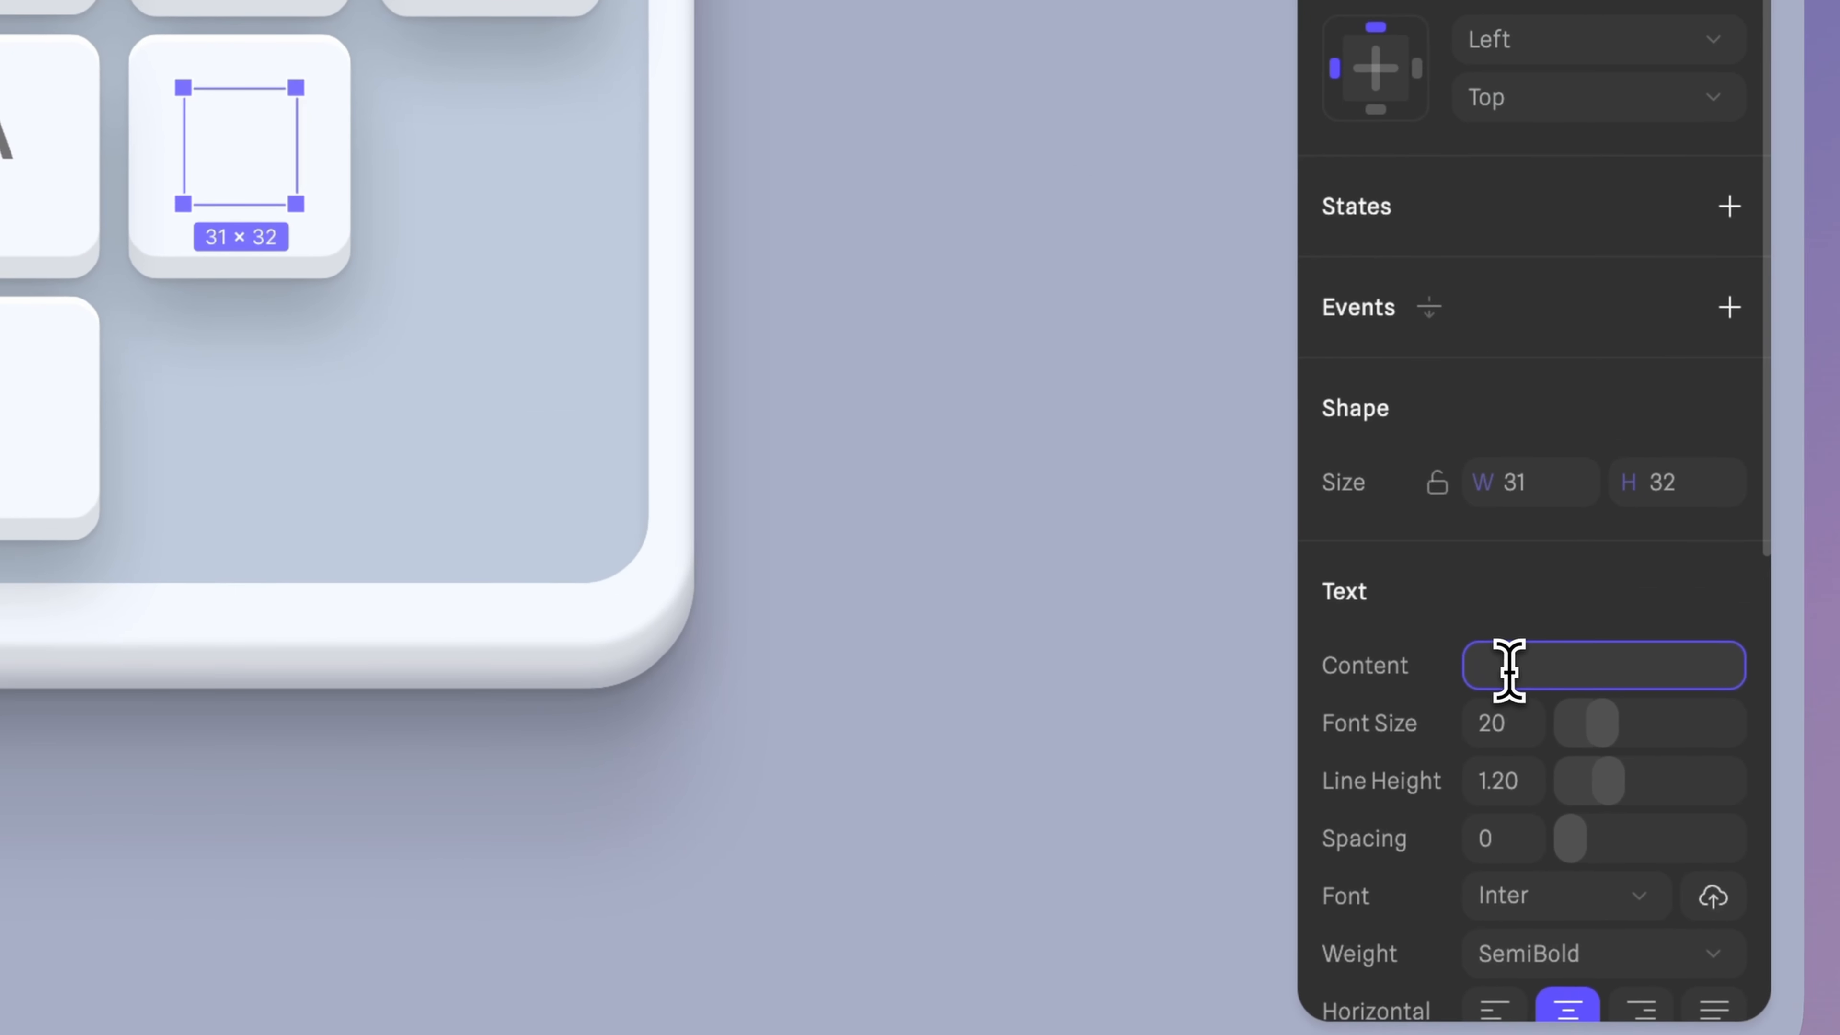
type("S")
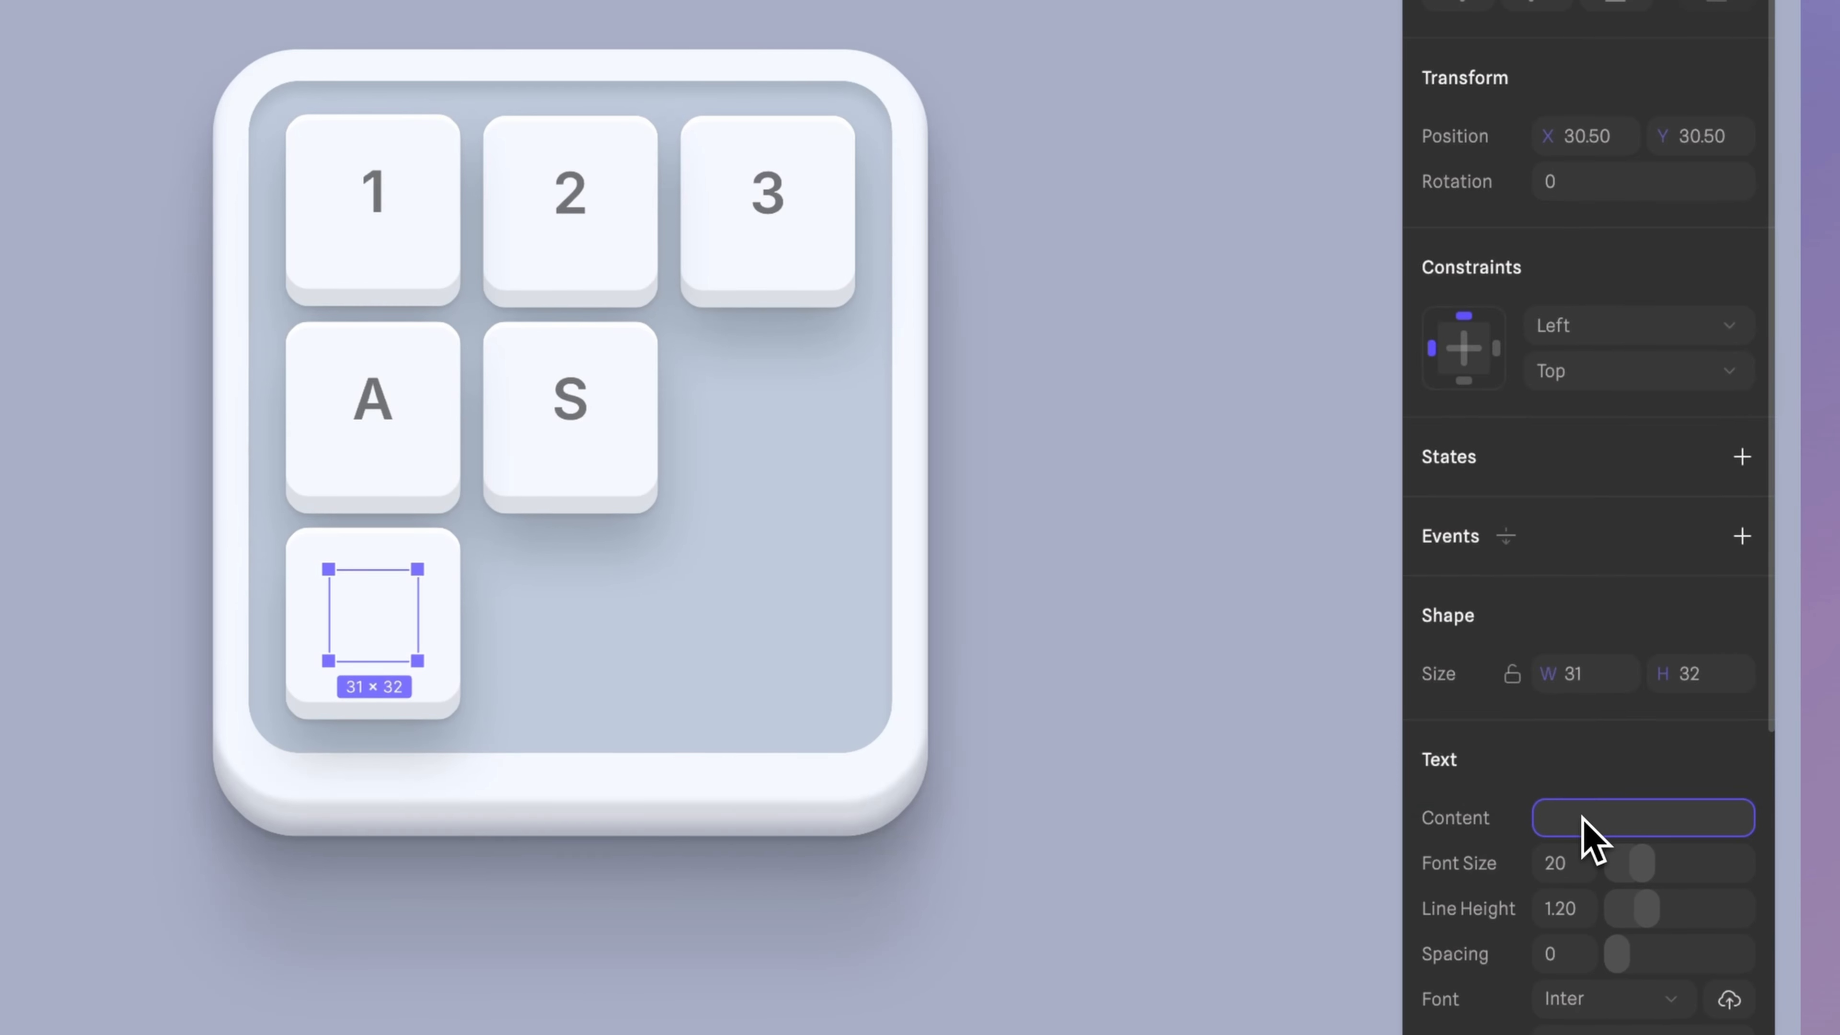
- Insert the ⌘ symbol as the label of the key in the third row
key("ctrl+super+space")
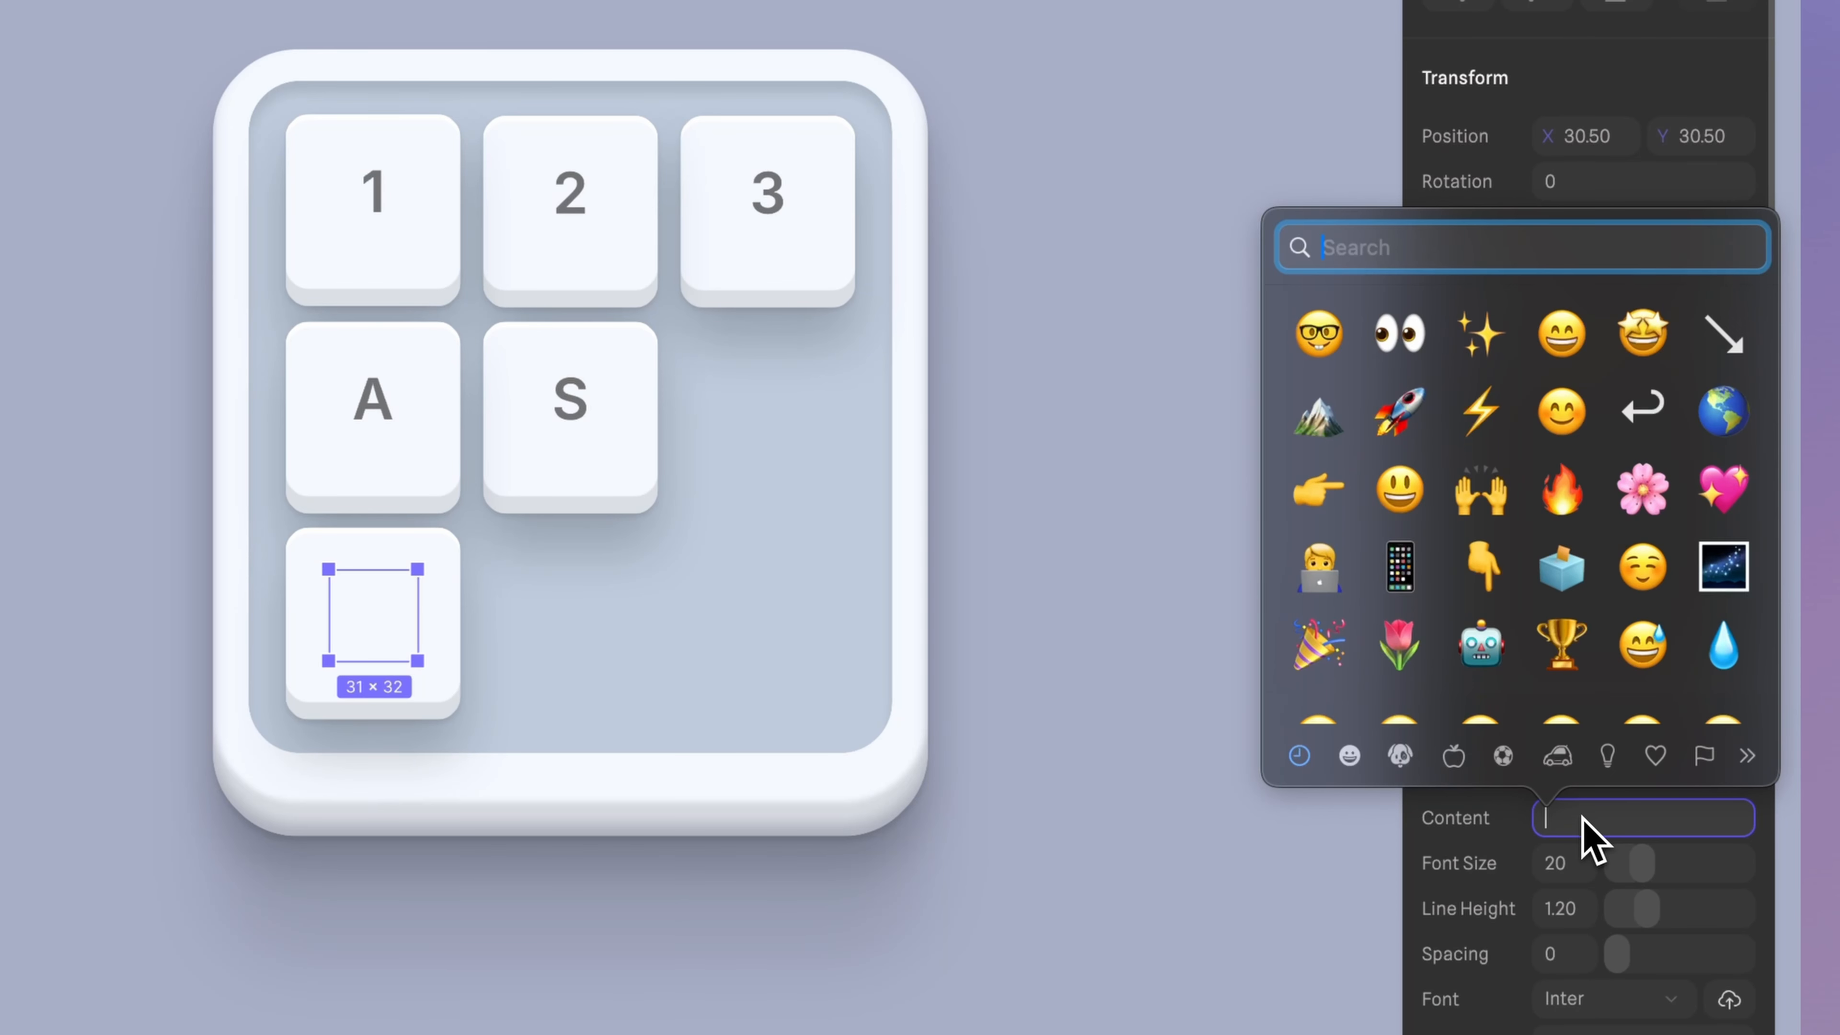
left_click(1747, 754)
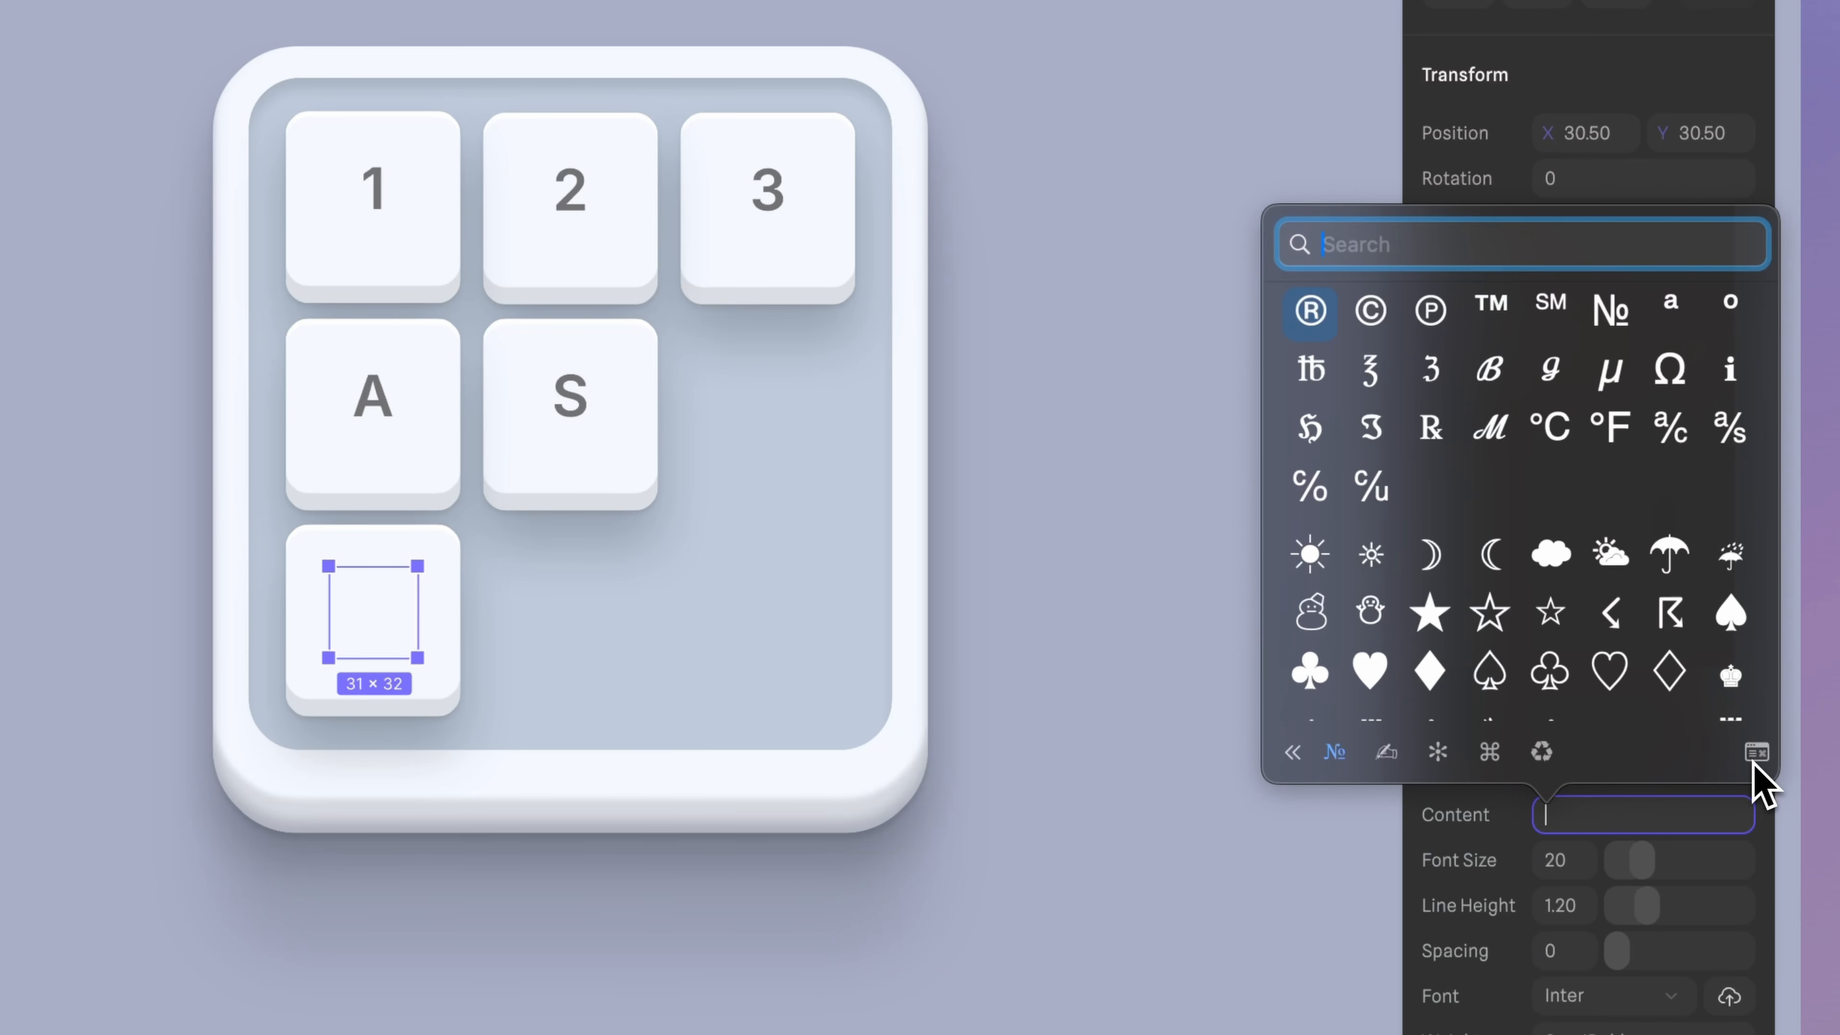
left_click(1490, 752)
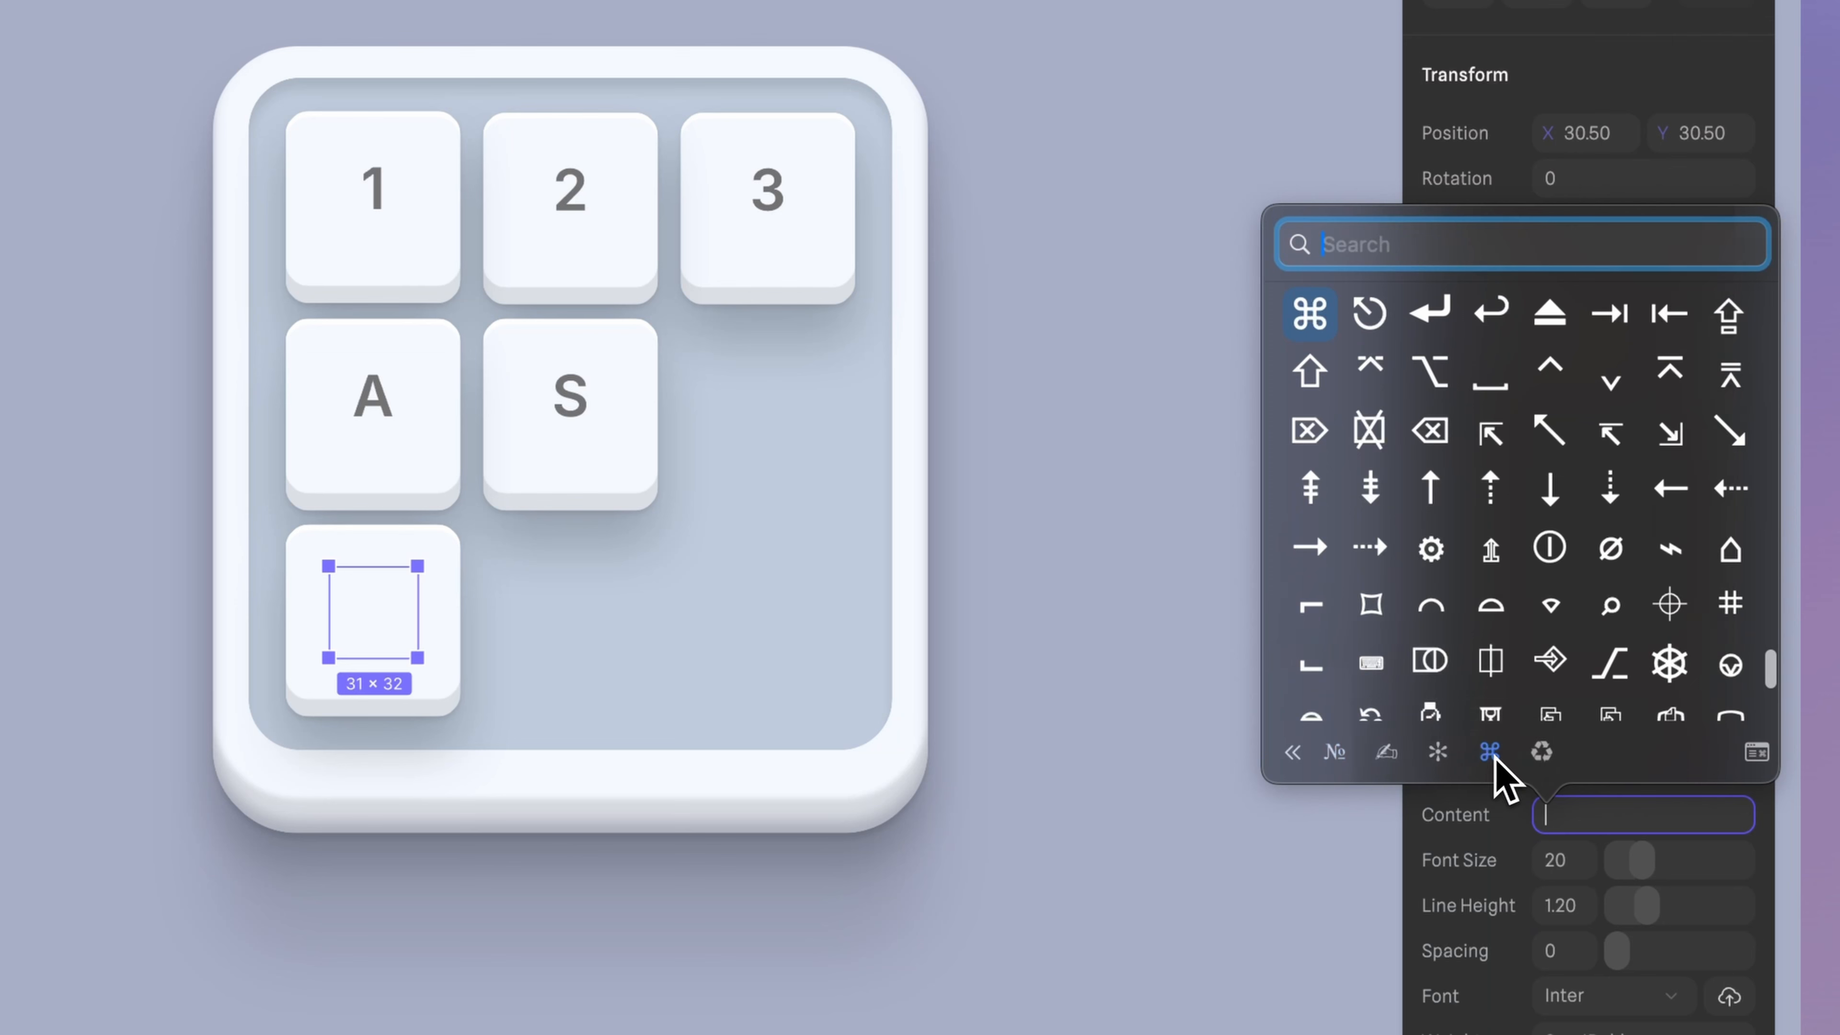
left_click(1320, 319)
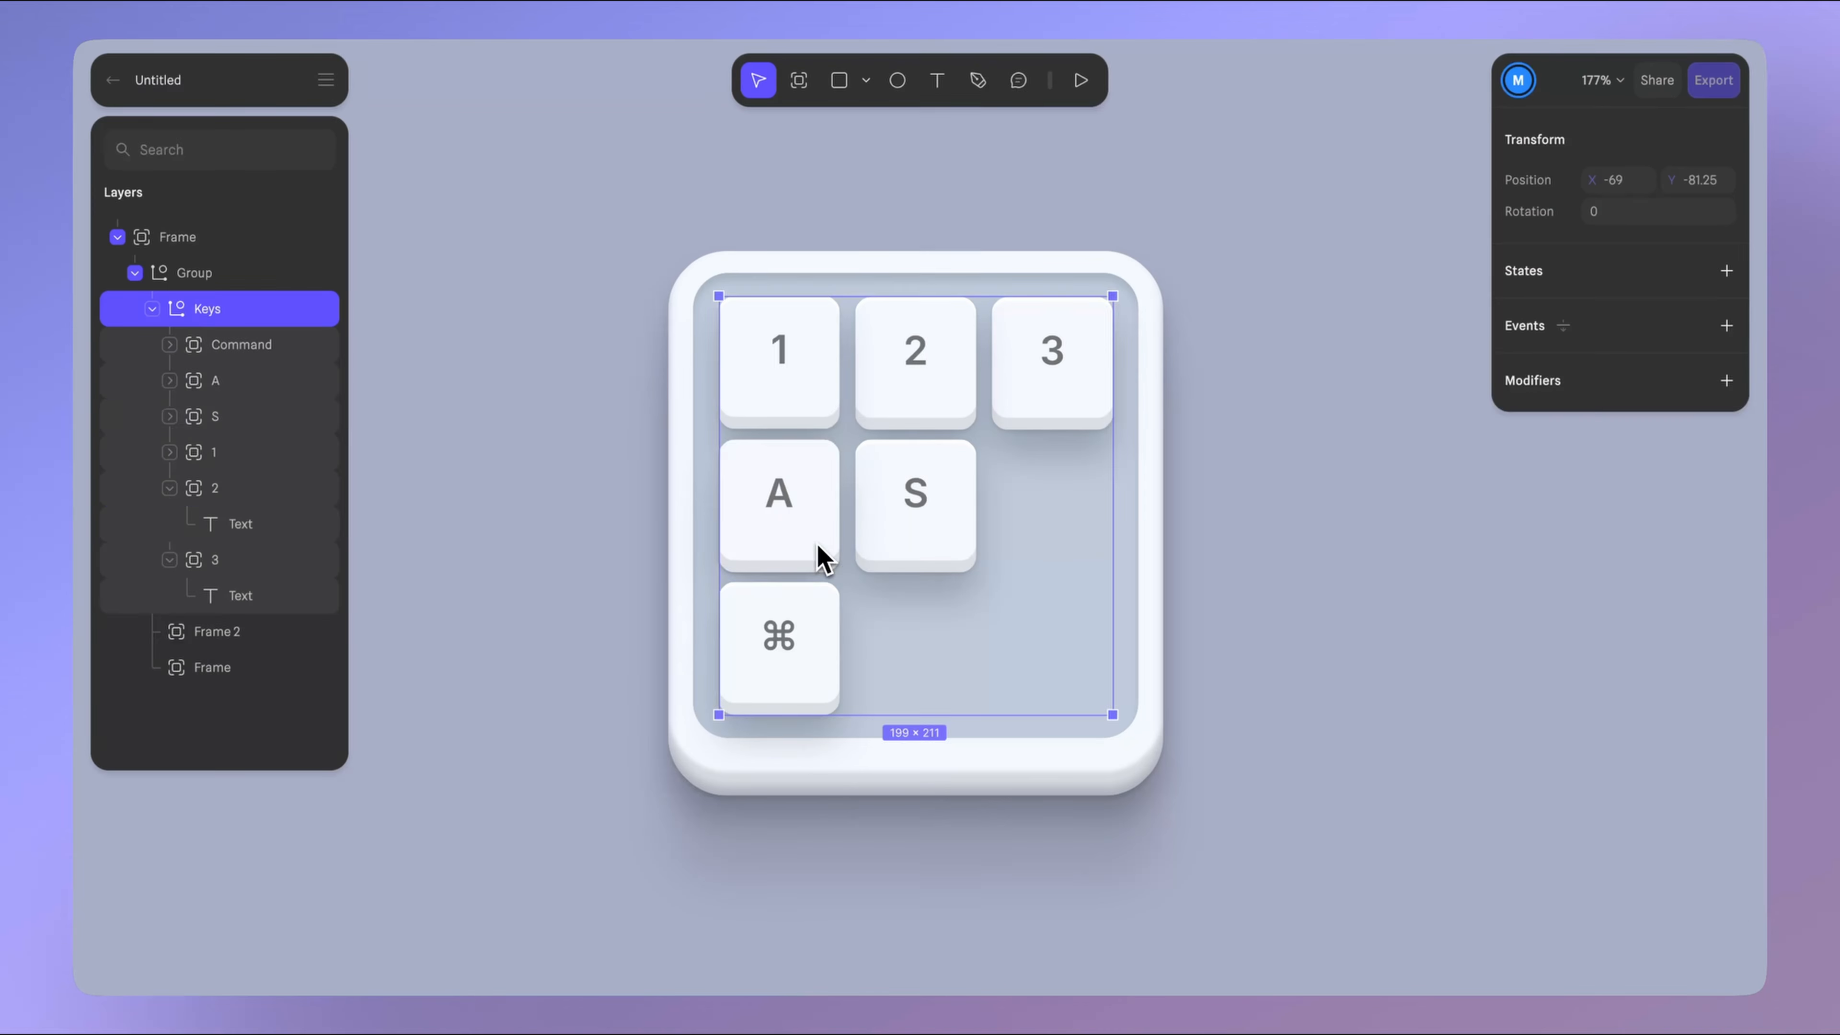
- Fill the A key with the mint green color B8FFD9
left_click(436, 491)
left_click(1659, 557)
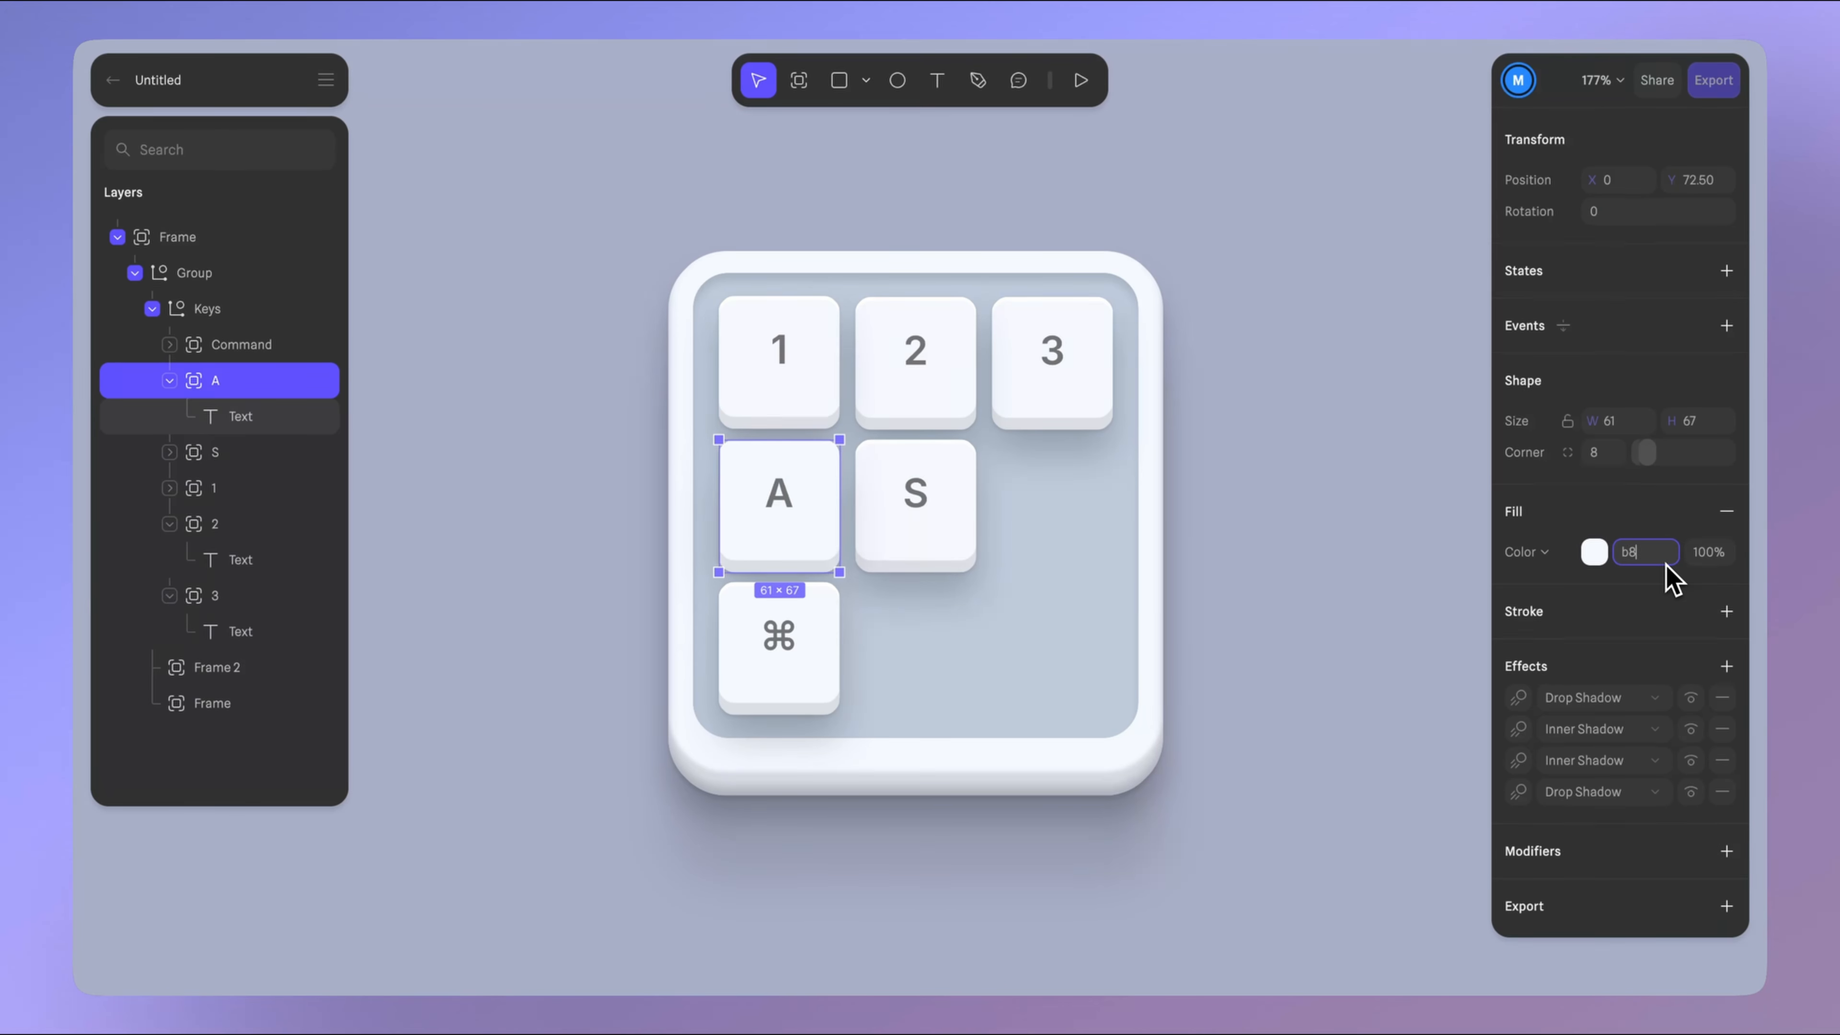
type("b8ffd9")
key("Return")
- Set the A key's 24-blur drop shadow to color 73A68B with 80% opacity
left_click(1518, 698)
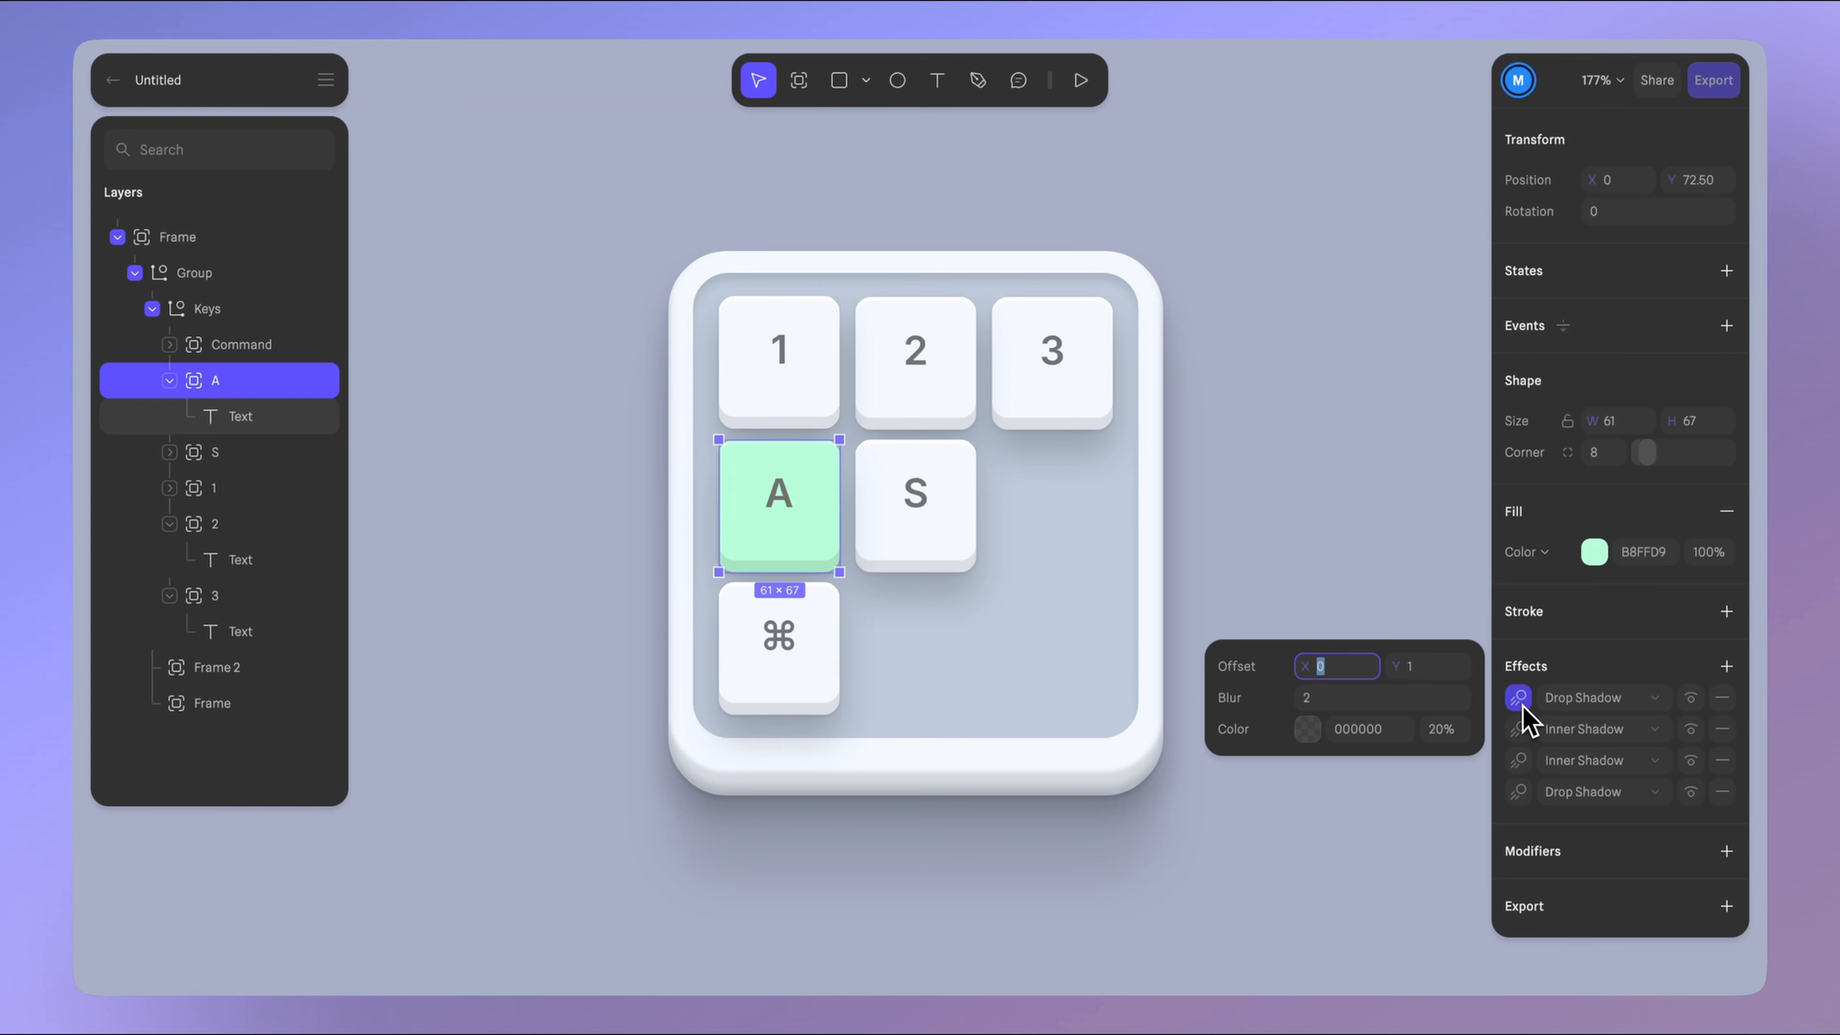
left_click(1518, 791)
left_click(1395, 828)
type("73")
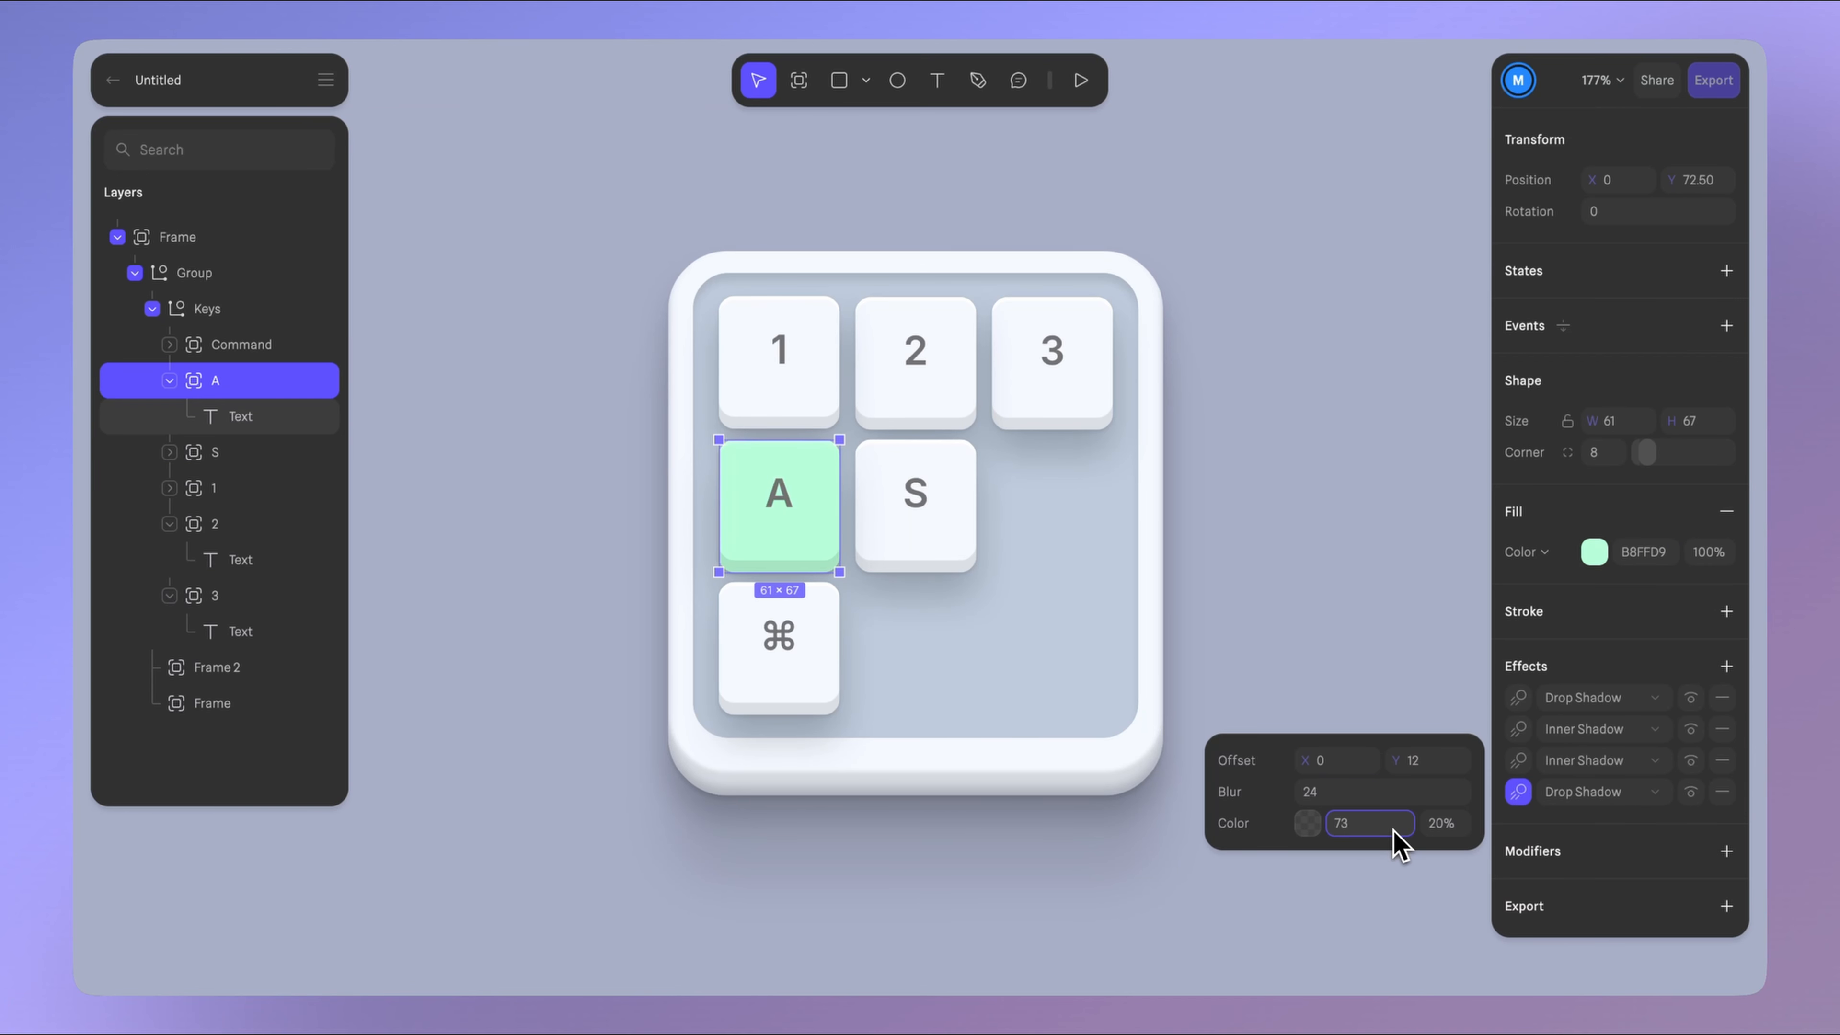
type("a68b")
key("Return")
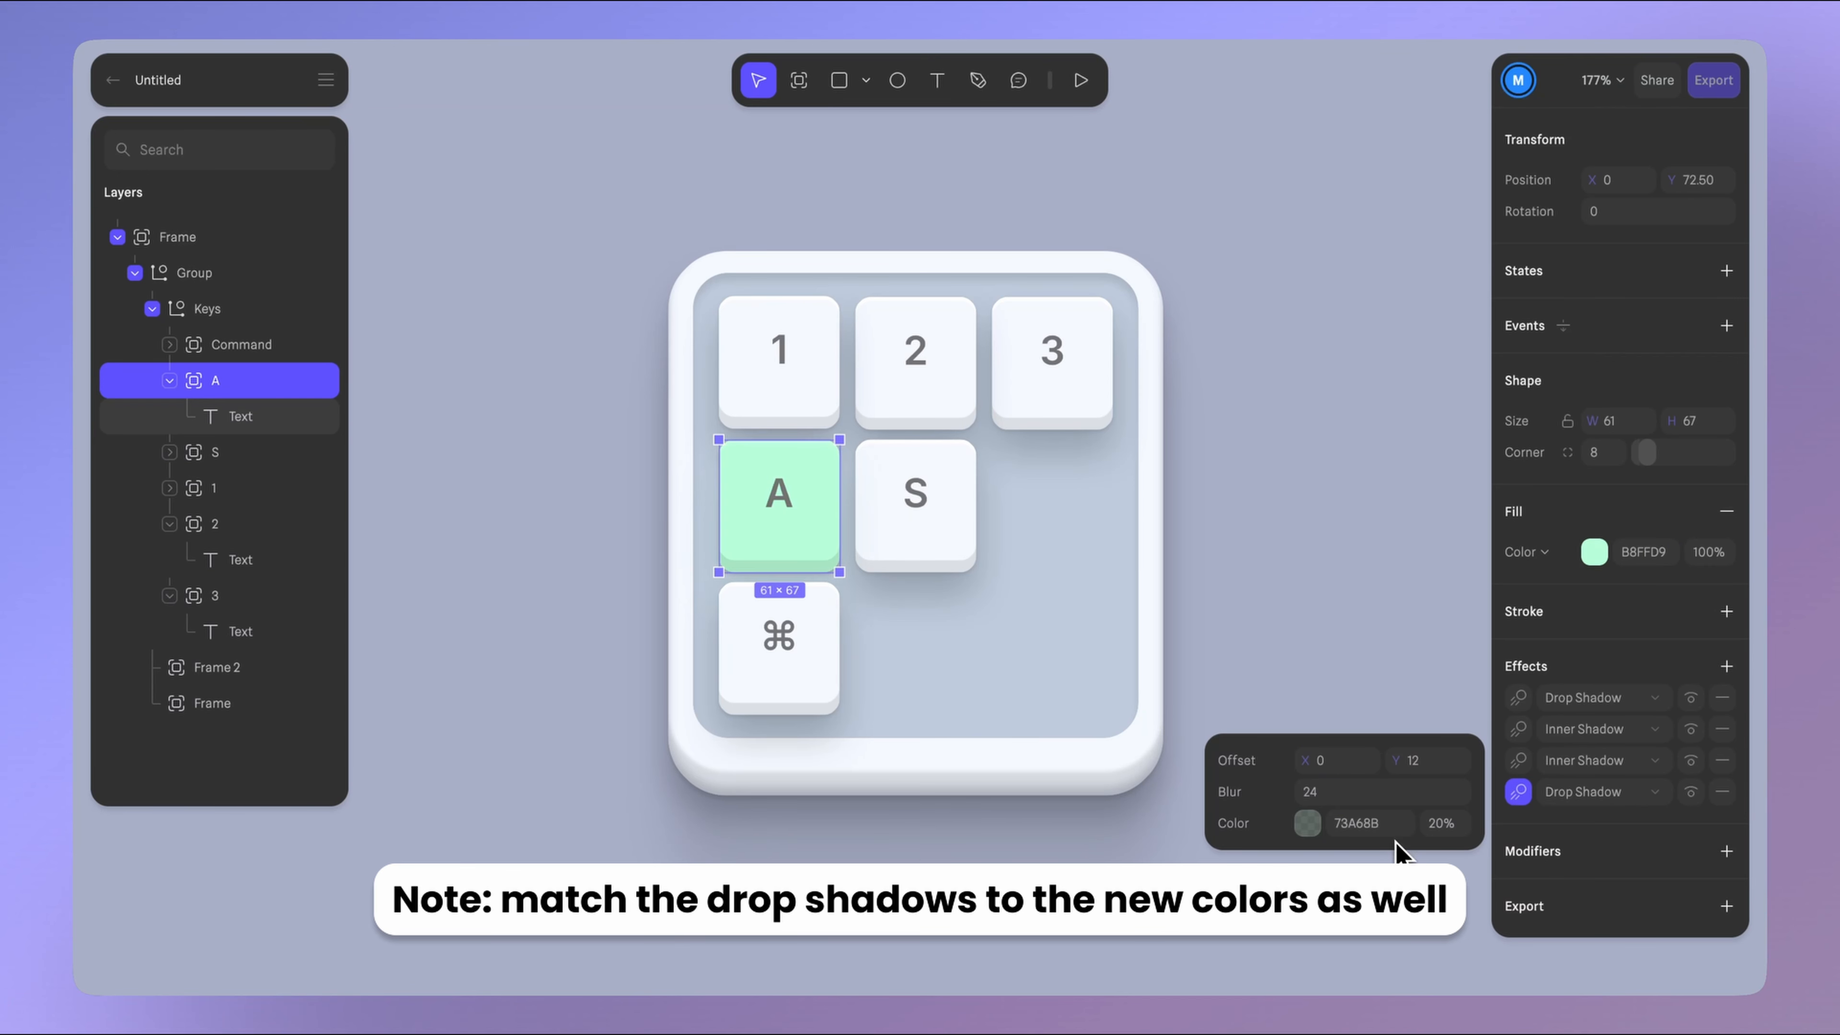
left_click(1441, 827)
type("80")
key("Return")
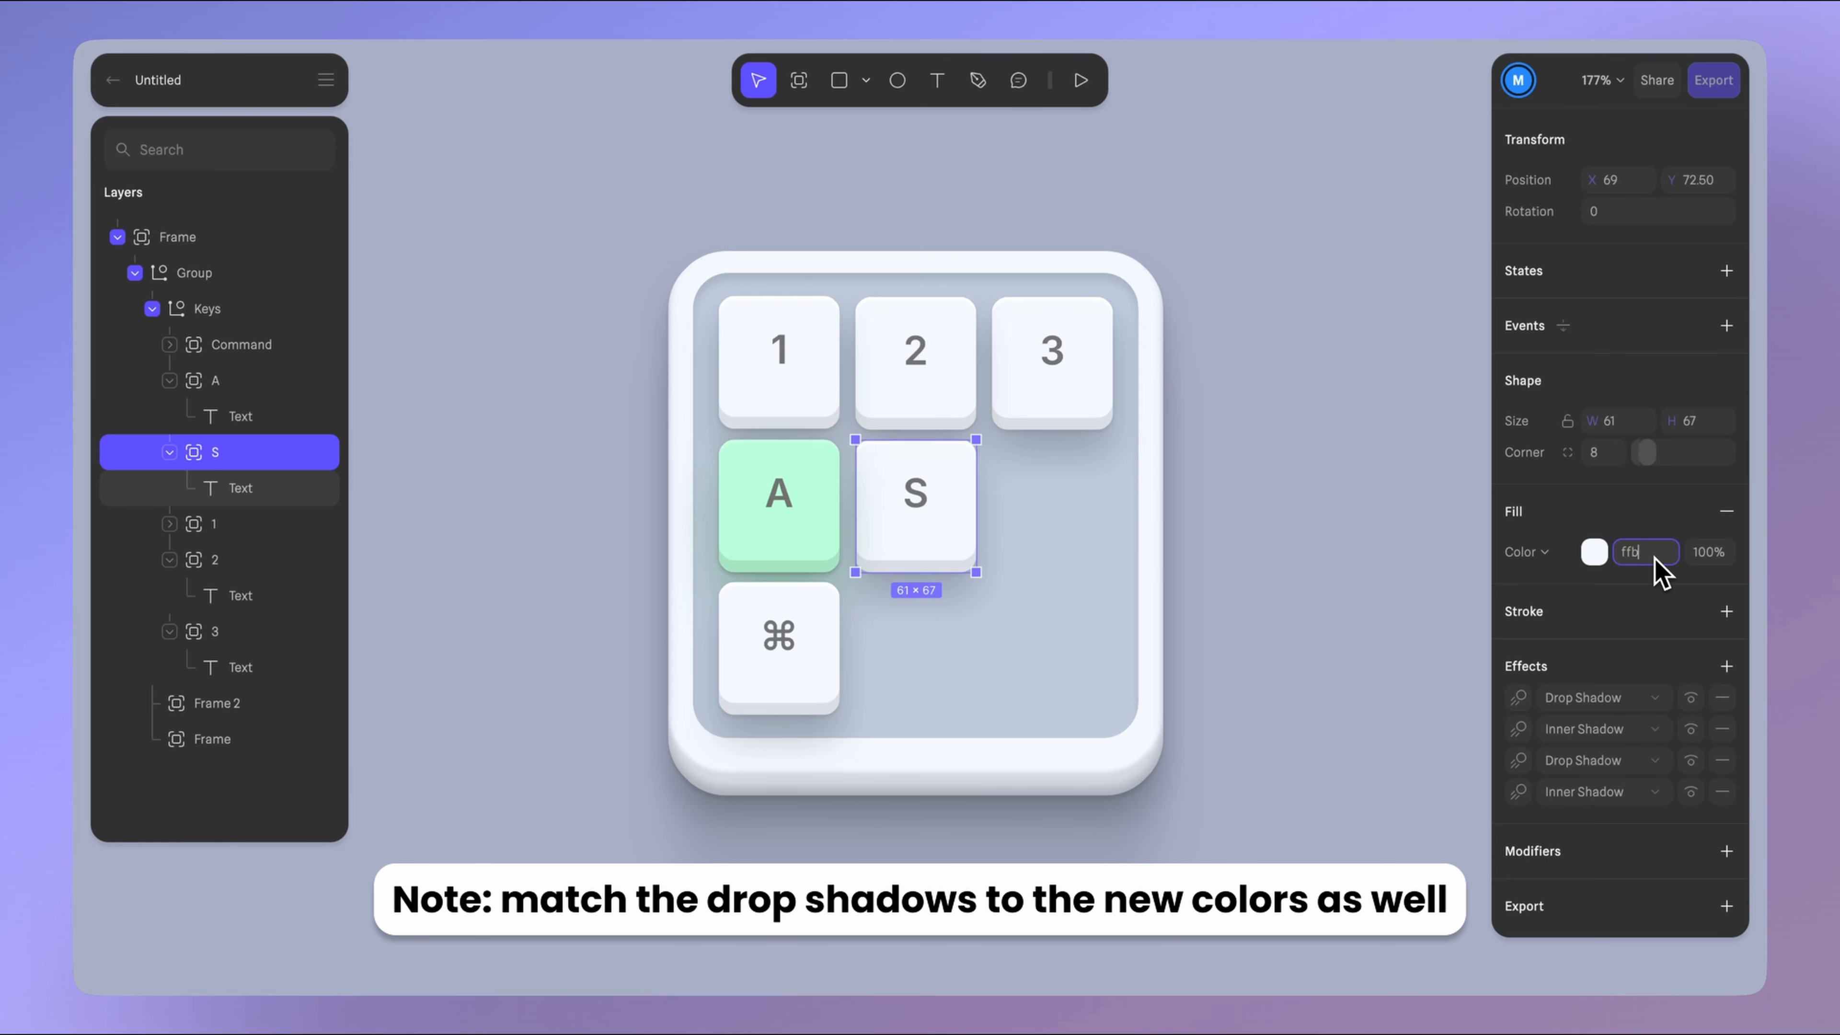
- Fill the S key with the pink color FFB8F8 and open its white inner shadow's opacity for editing
left_click(1654, 558)
type("ffb8f8")
key("Return")
left_click(1519, 792)
left_click(1457, 825)
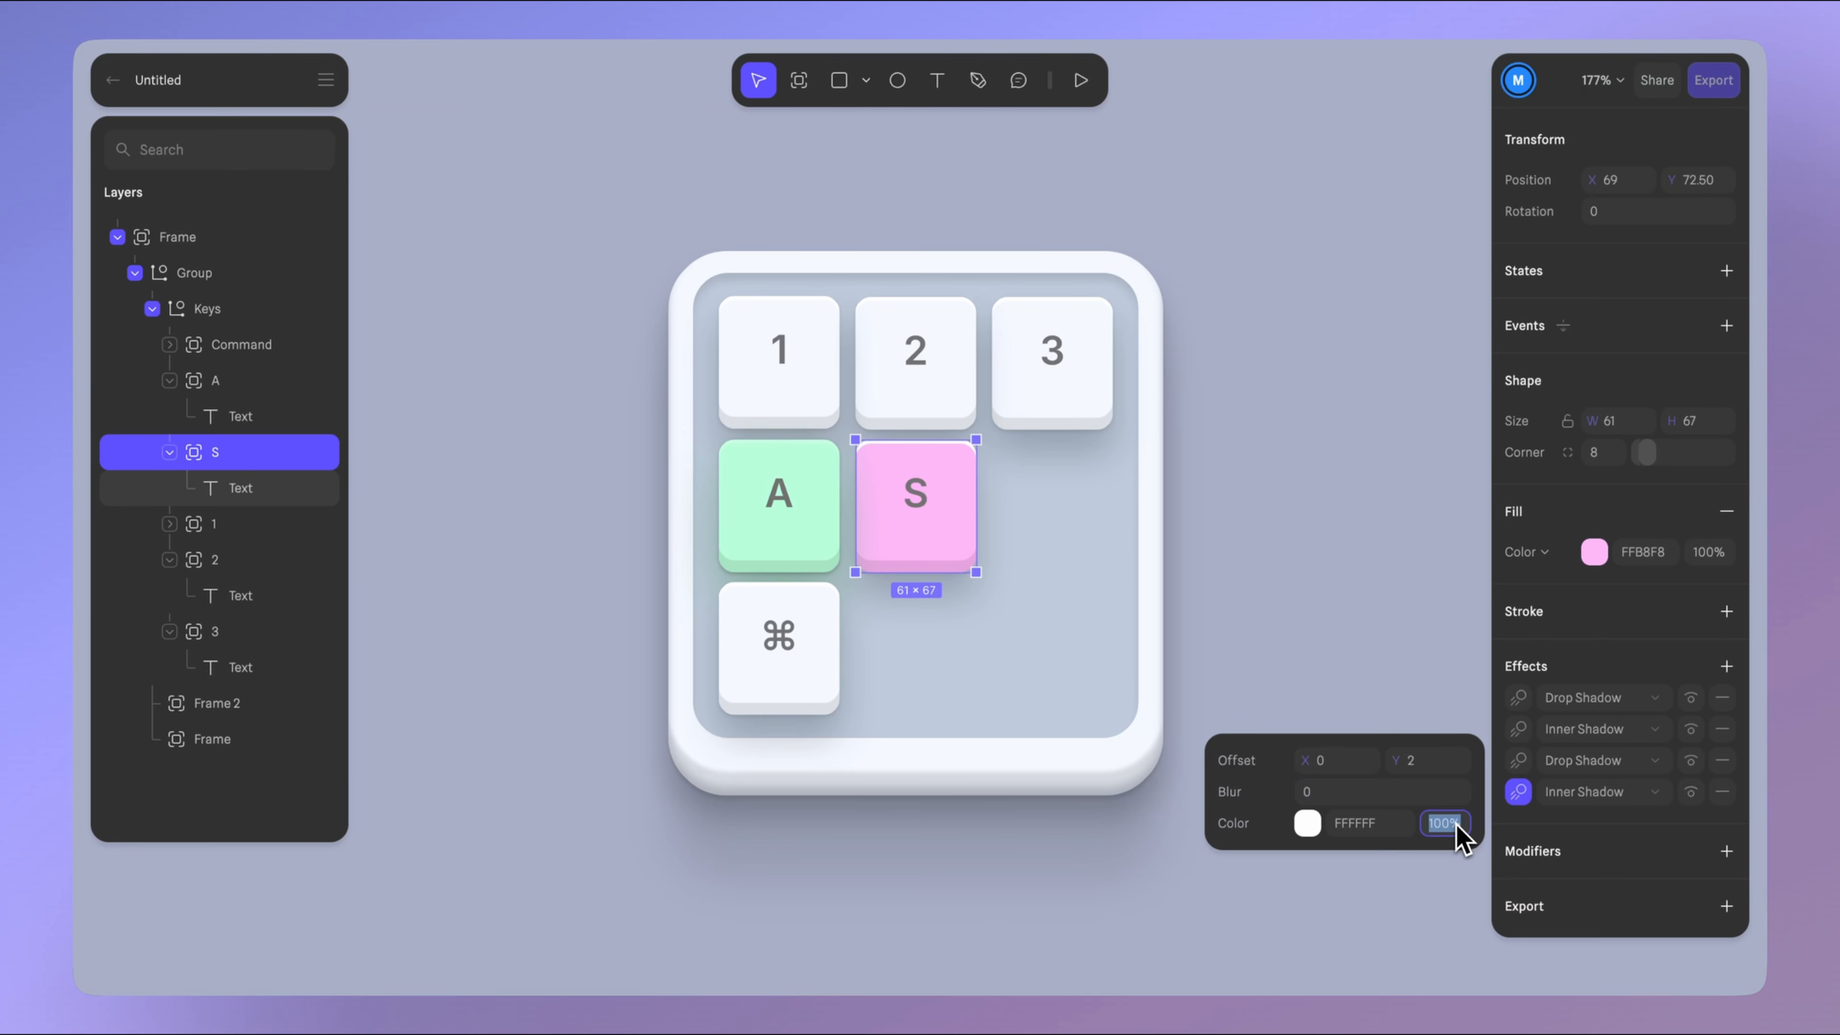
- Set the S key's 24-blur drop shadow to color D584CD with 100% opacity
left_click(1519, 760)
left_click(1379, 791)
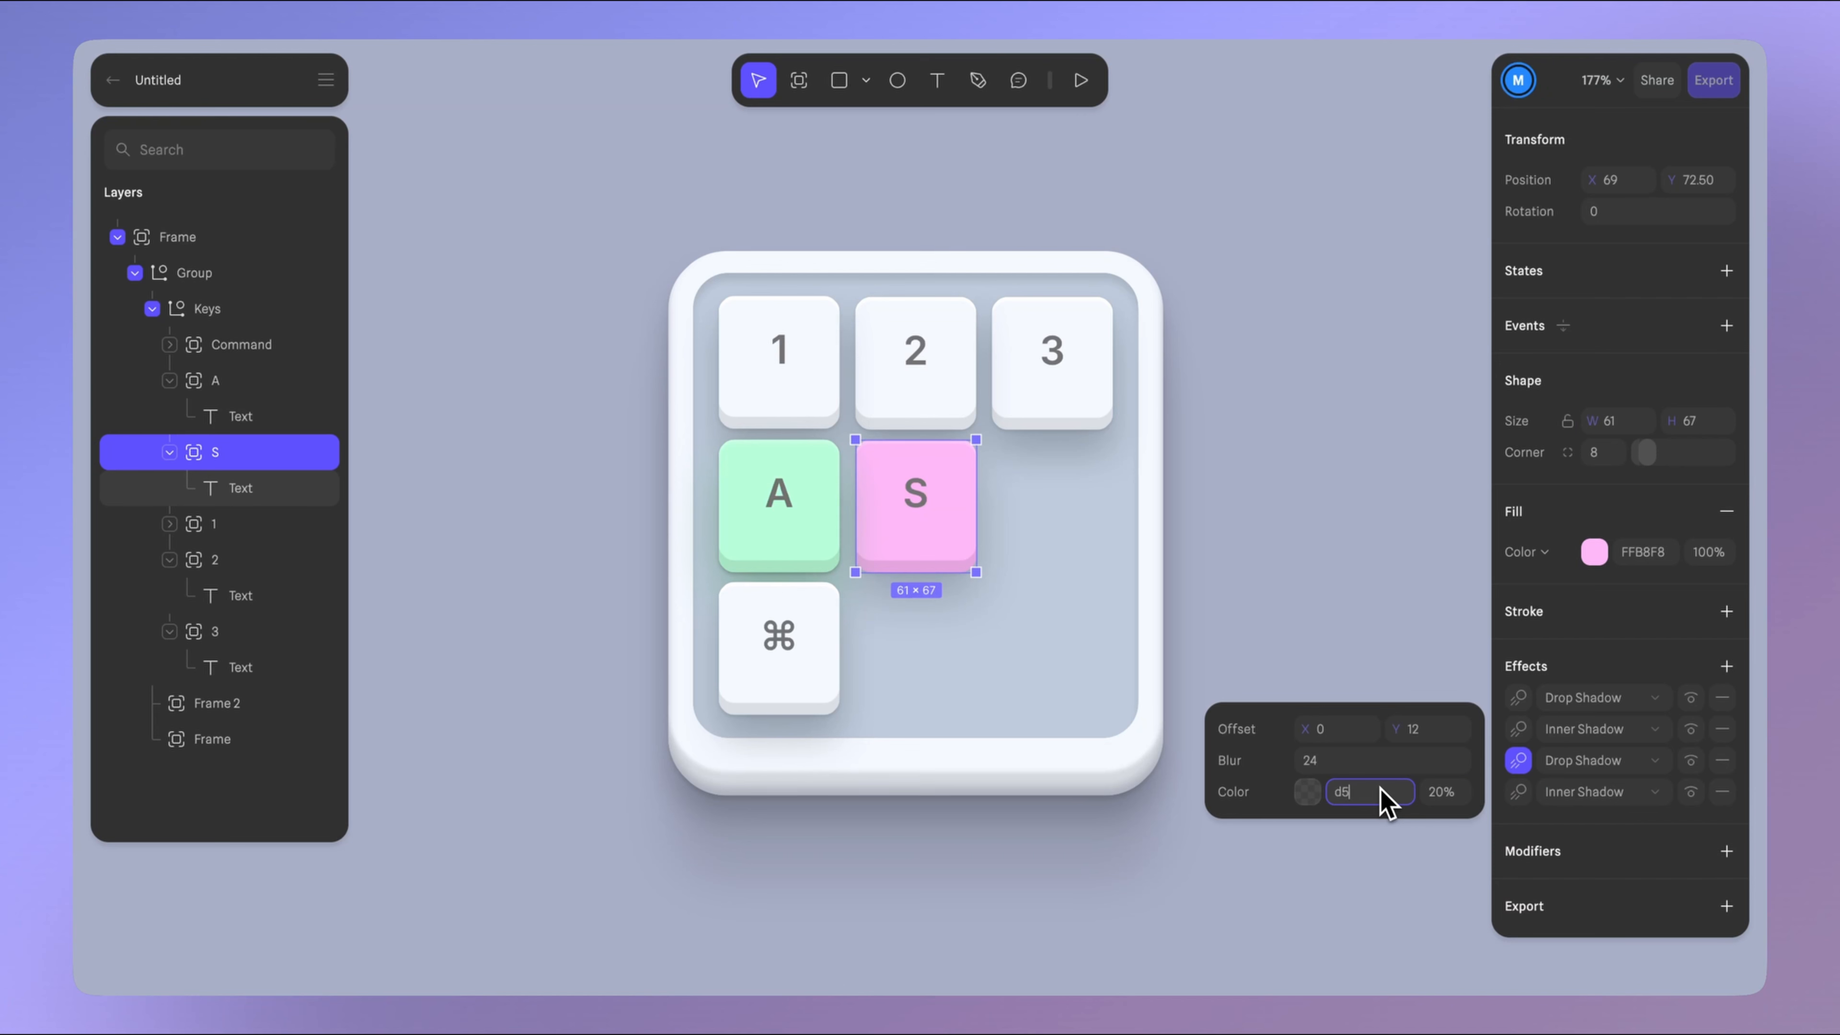
type("d584cd")
left_click(1438, 788)
type("100")
key("Return")
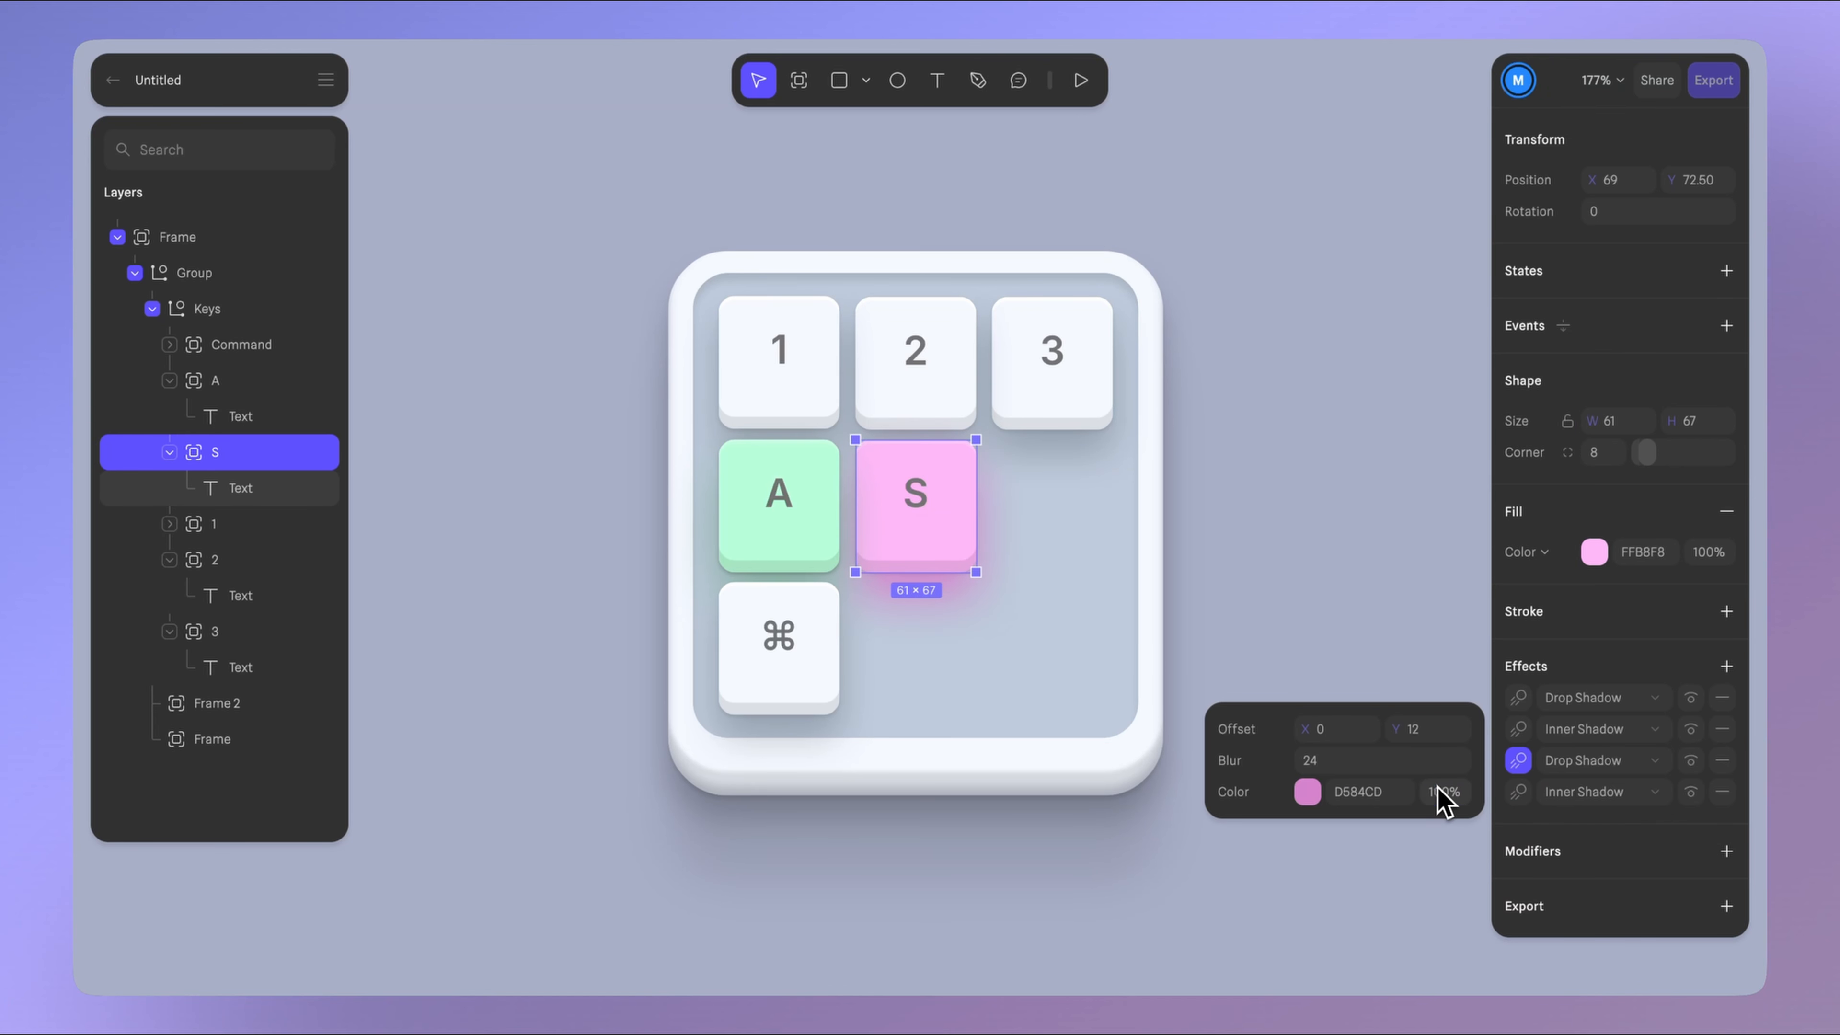
- Fill the ⌘ key with FFC1B8 and set its white inner shadow's opacity to 50%
left_click(1643, 554)
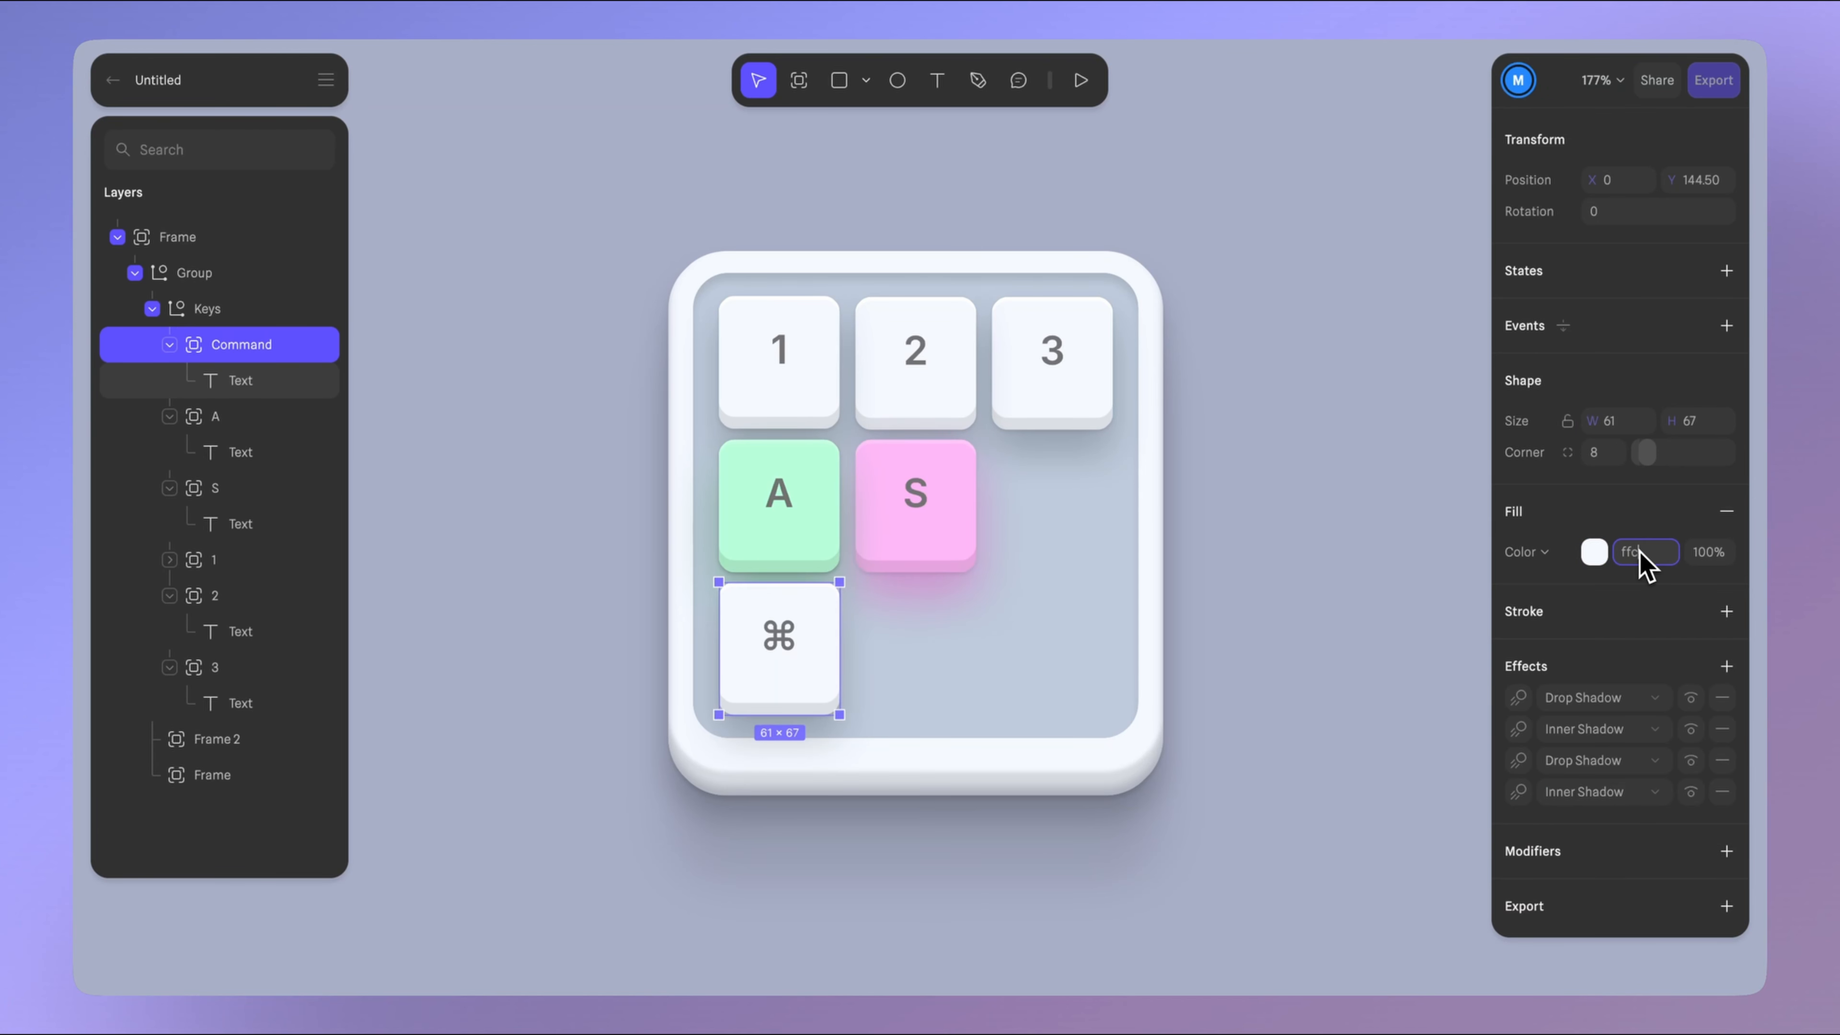
key("Return")
left_click(1523, 790)
left_click(1452, 824)
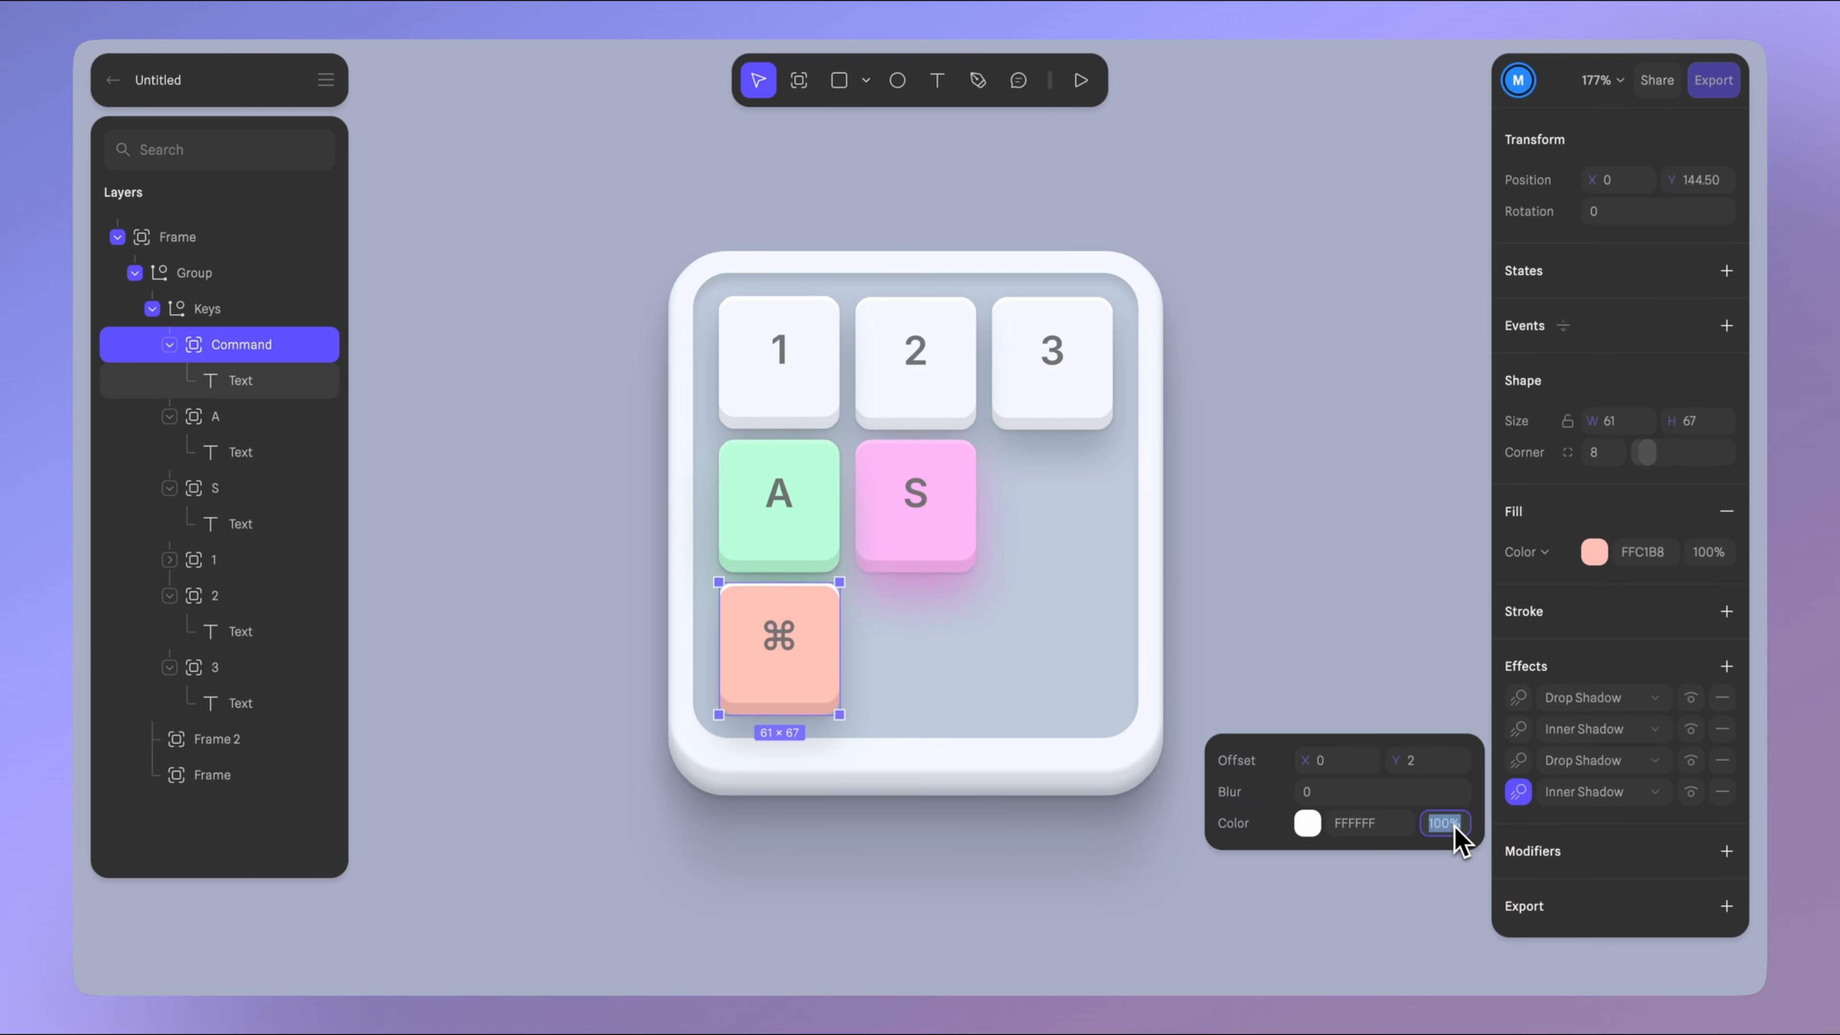
type("50")
key("Return")
- Recolor the ⌘ key's 24-blur drop shadow in a darker salmon tone matching the key's fill
left_click(1523, 755)
left_click(1436, 769)
type("24")
key("Return")
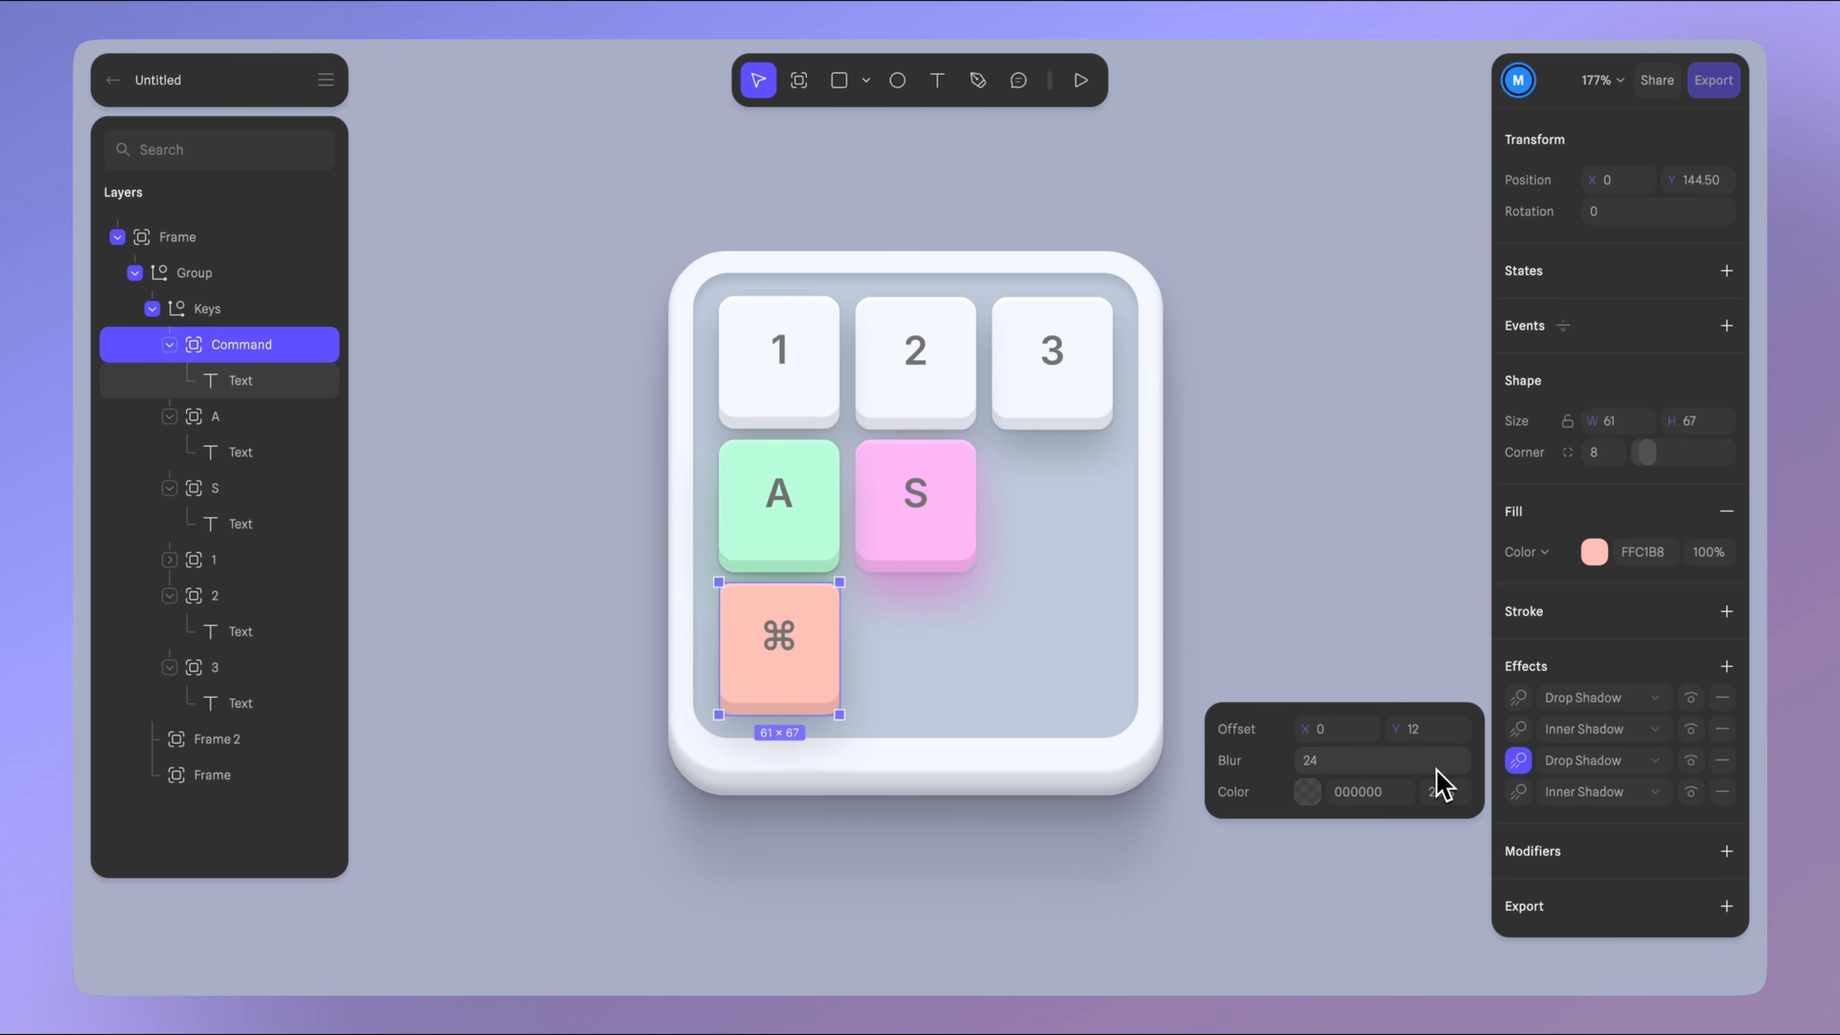
left_click(1330, 801)
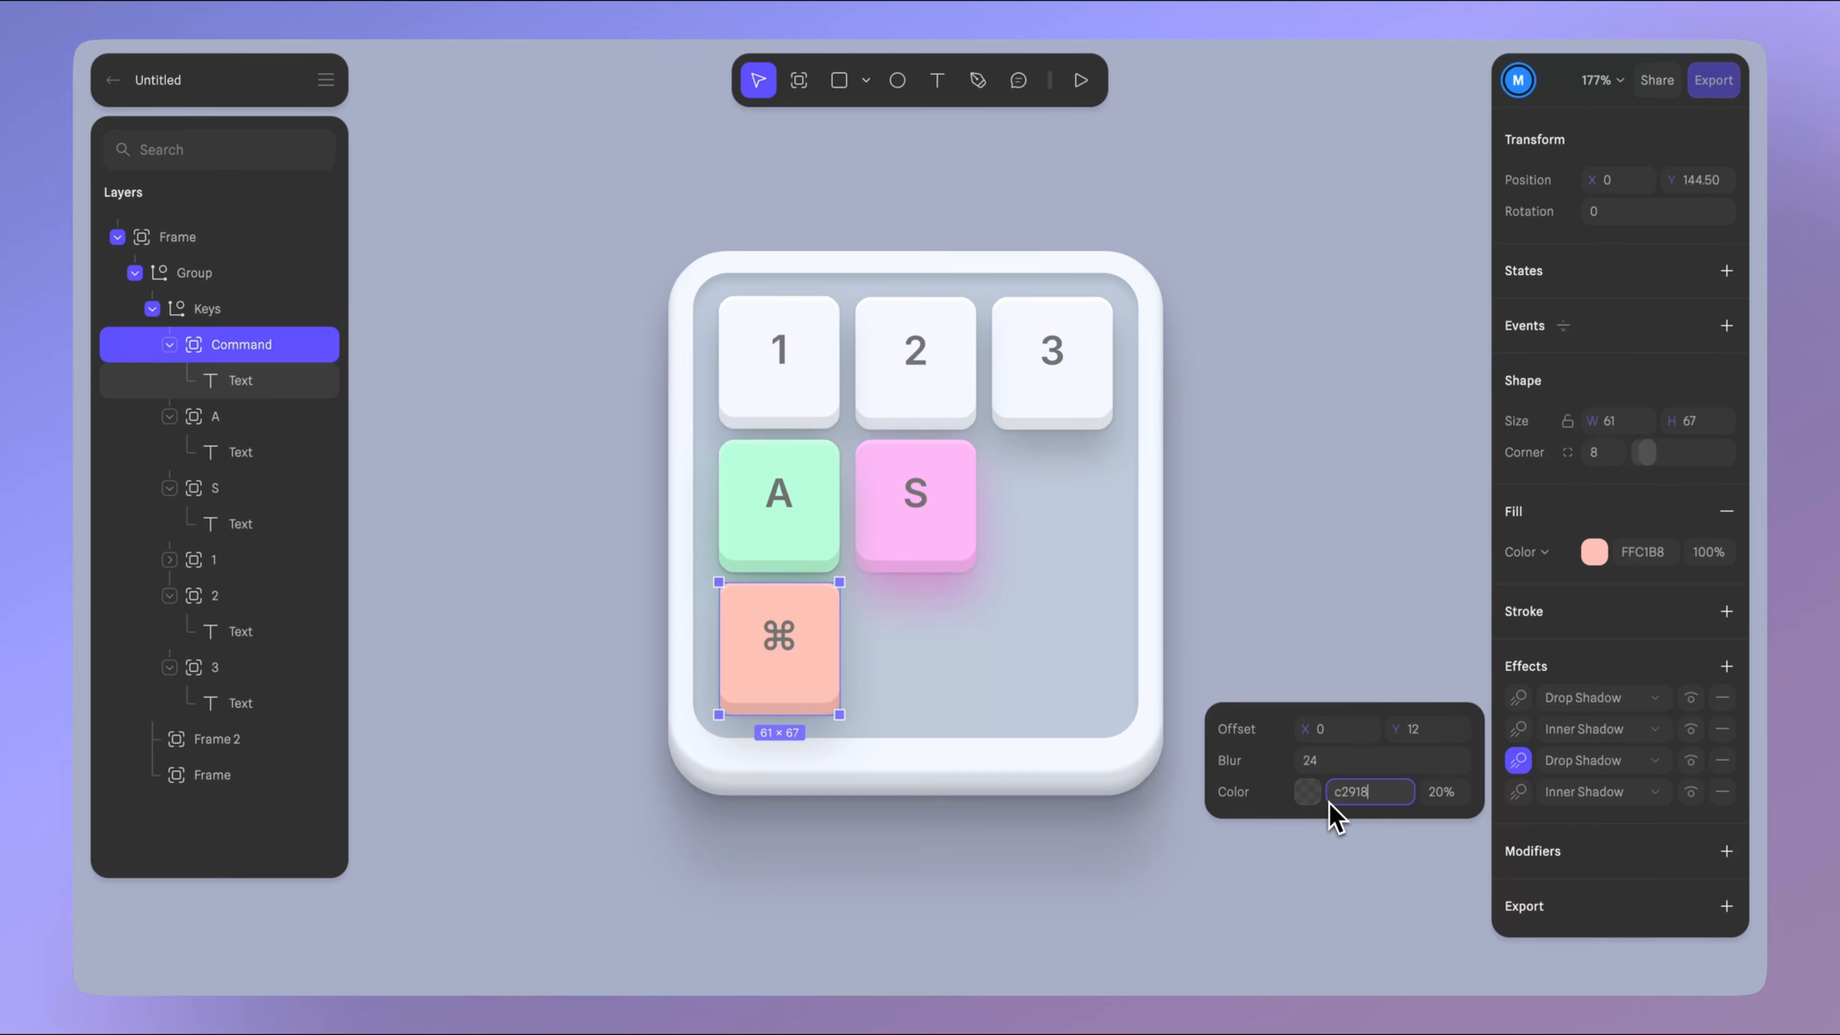
key("Return")
type("4")
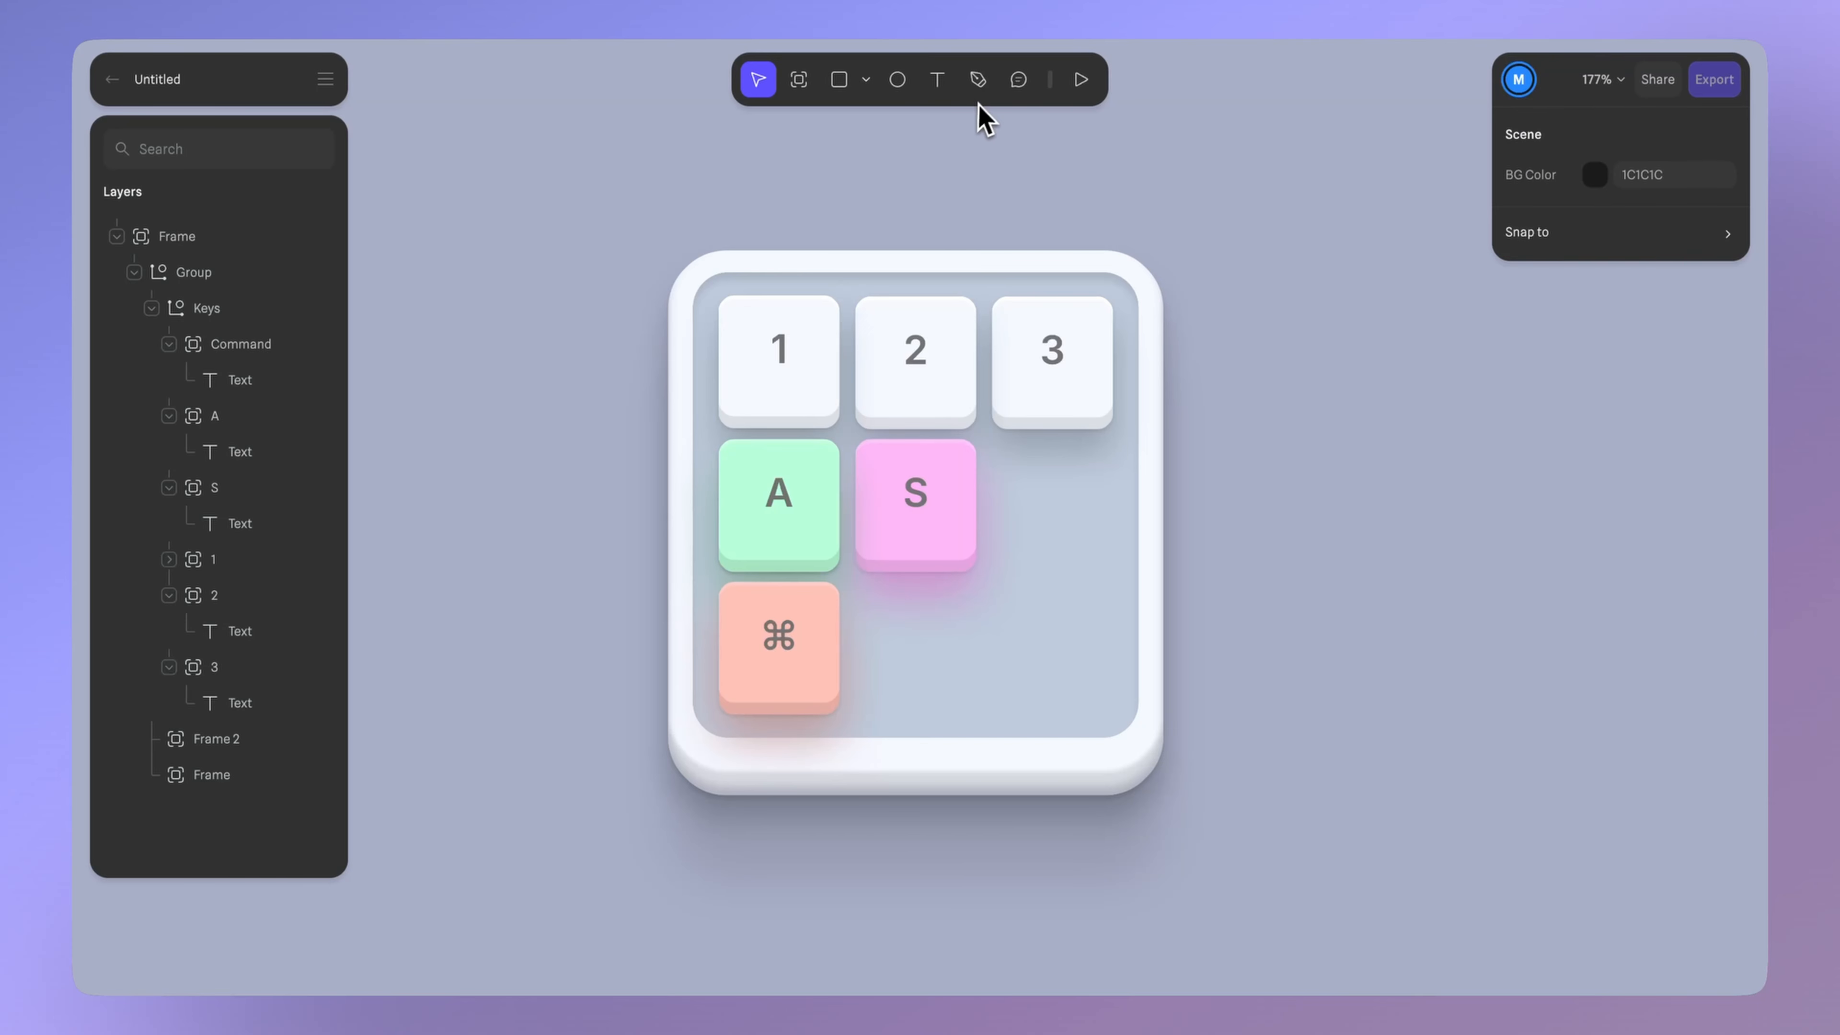
- Draw an L-shaped key about 127 wide with the Pen tool below the 3 and S keys, and nudge its upper edges toward the neighboring keys
left_click(977, 75)
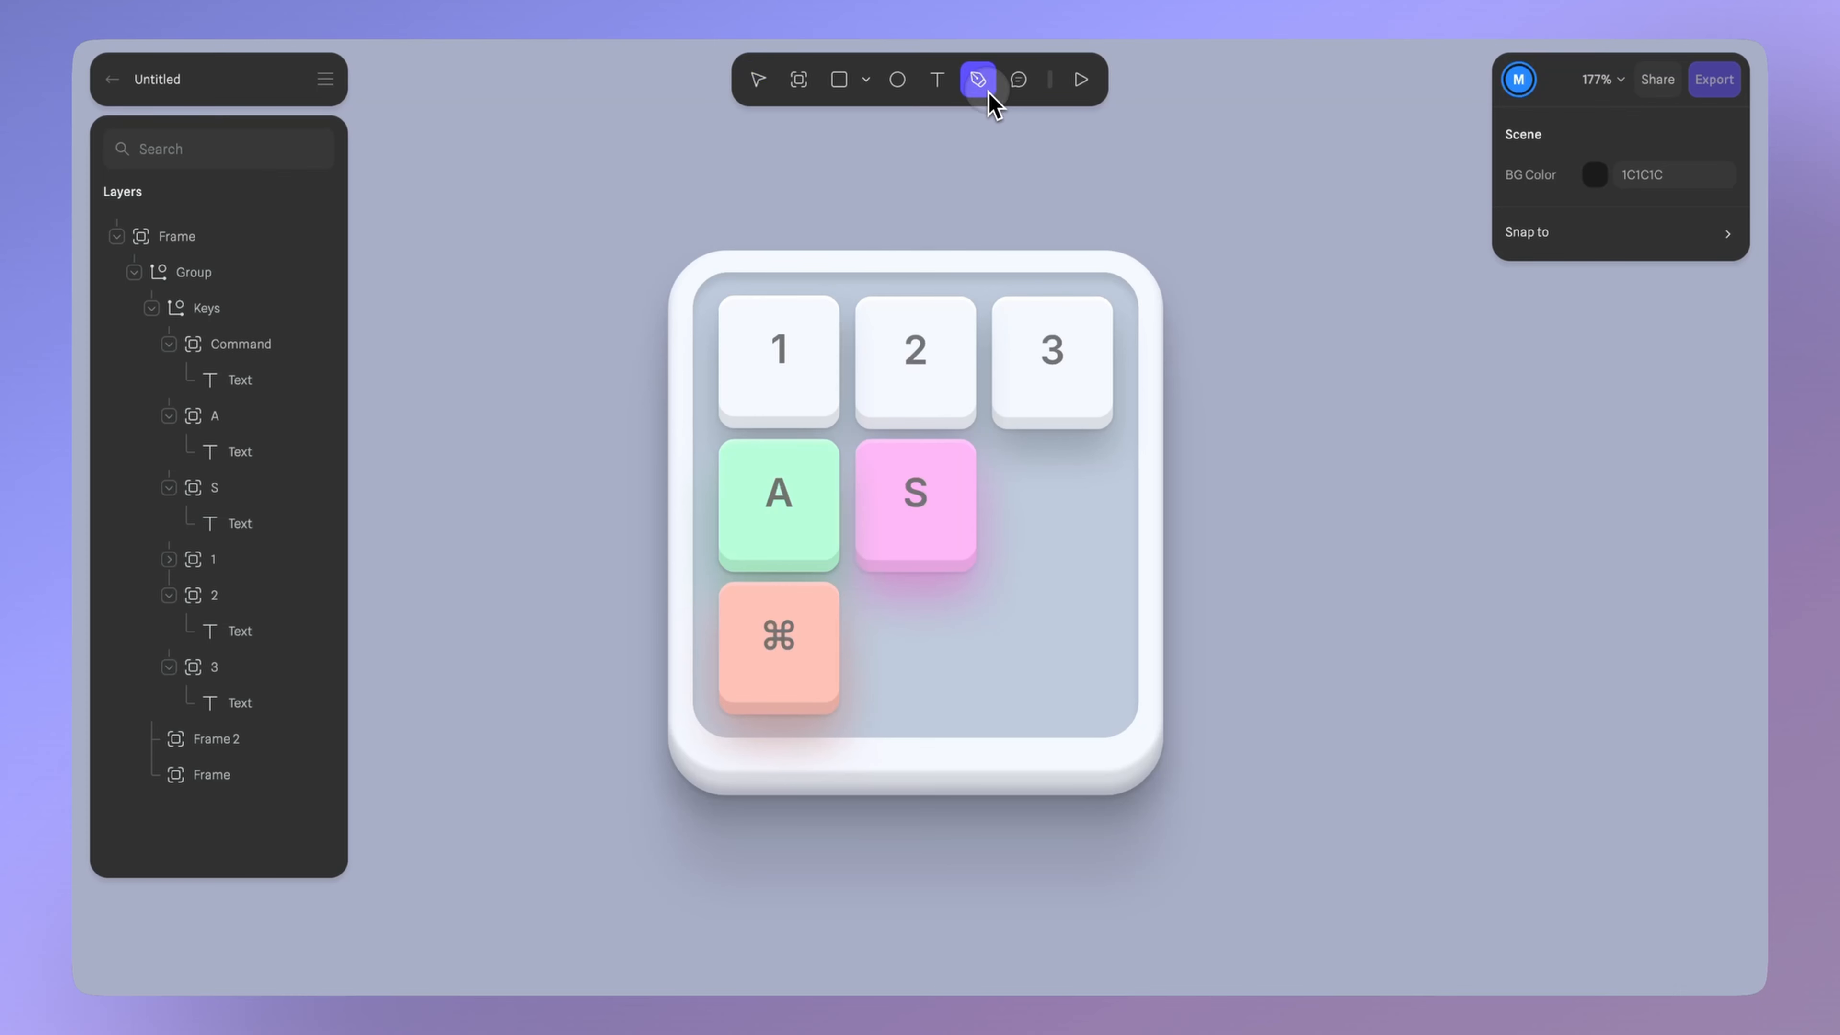
left_click(859, 591)
left_click(992, 591)
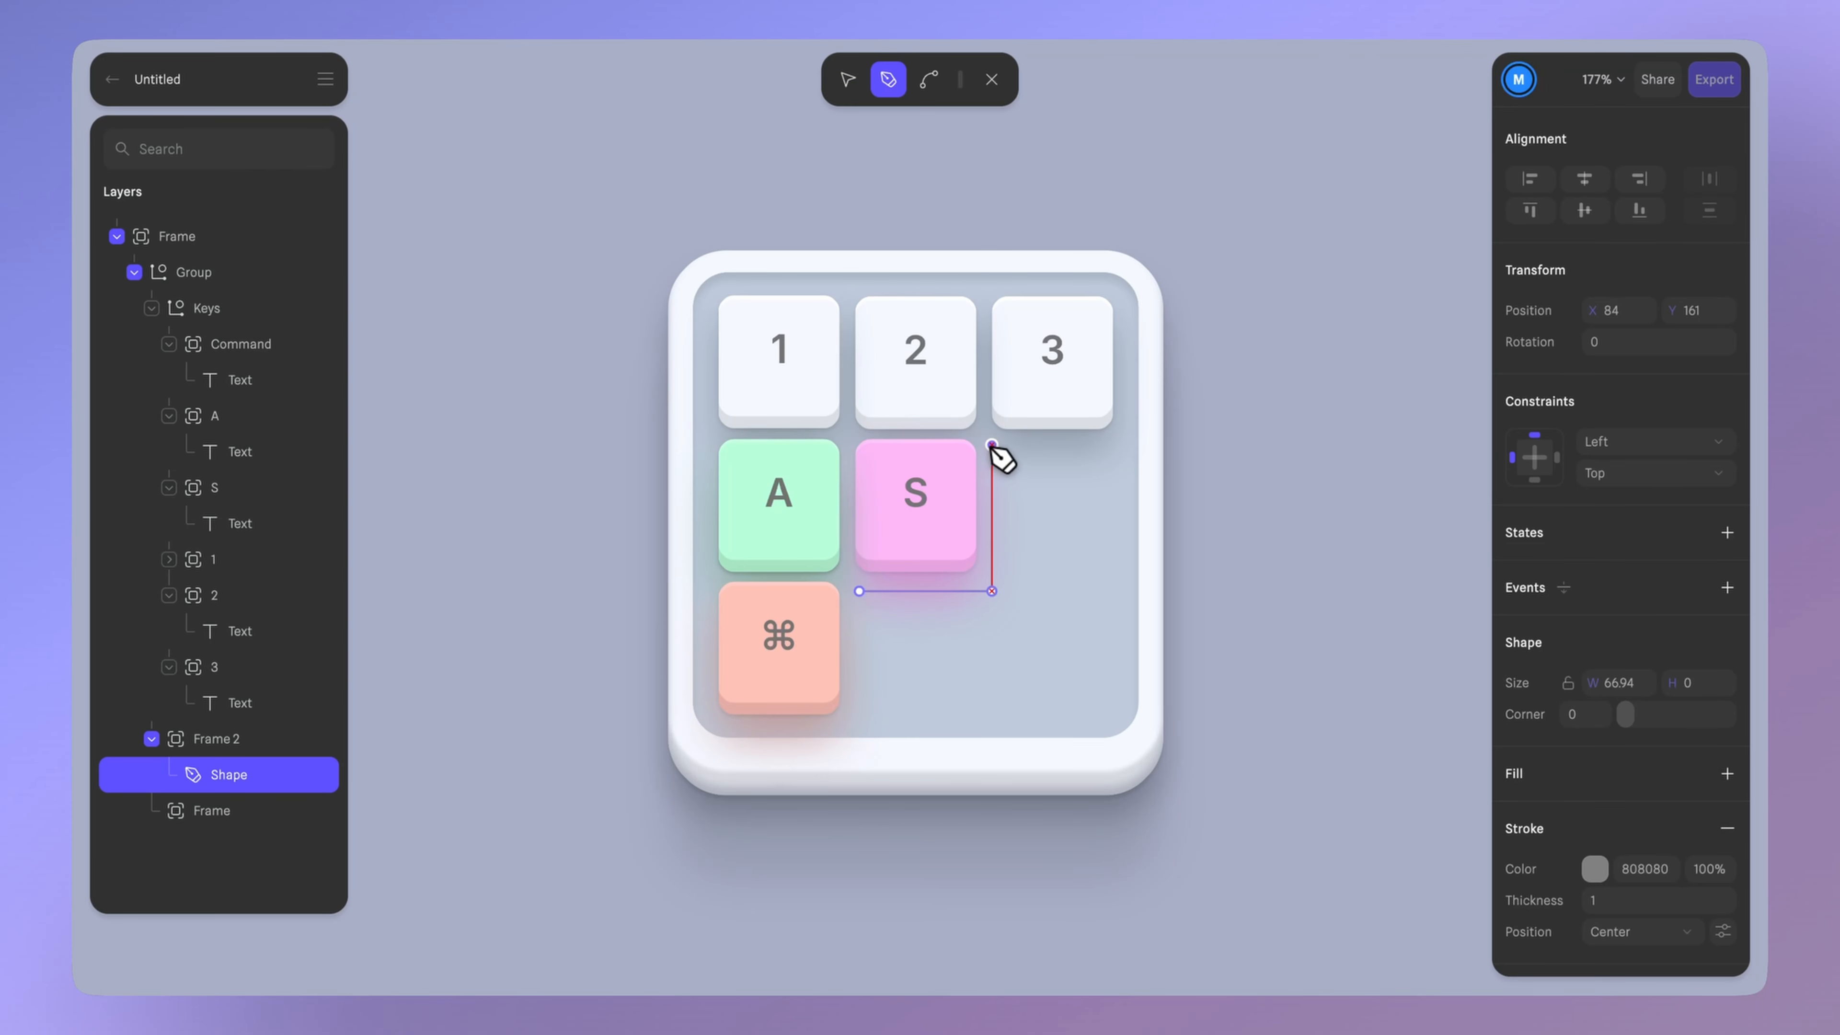
left_click(992, 444)
left_click(1110, 444)
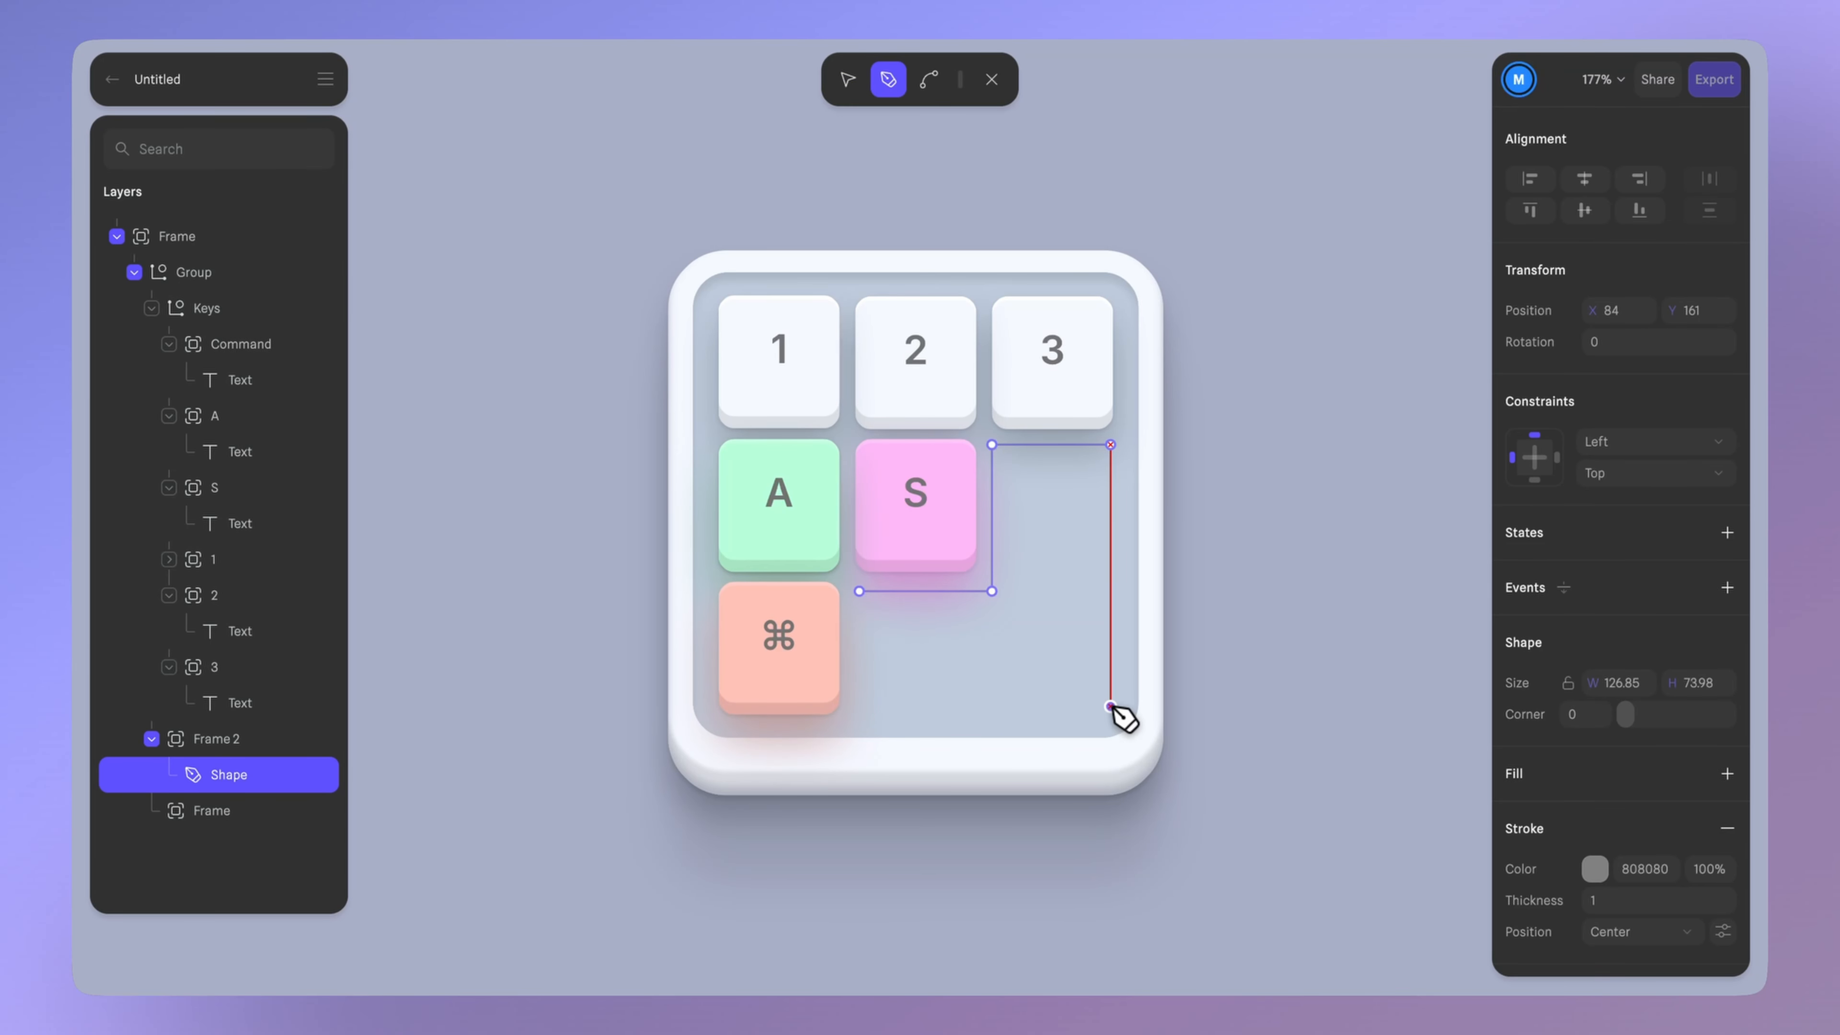
left_click(1111, 707)
left_click(860, 707)
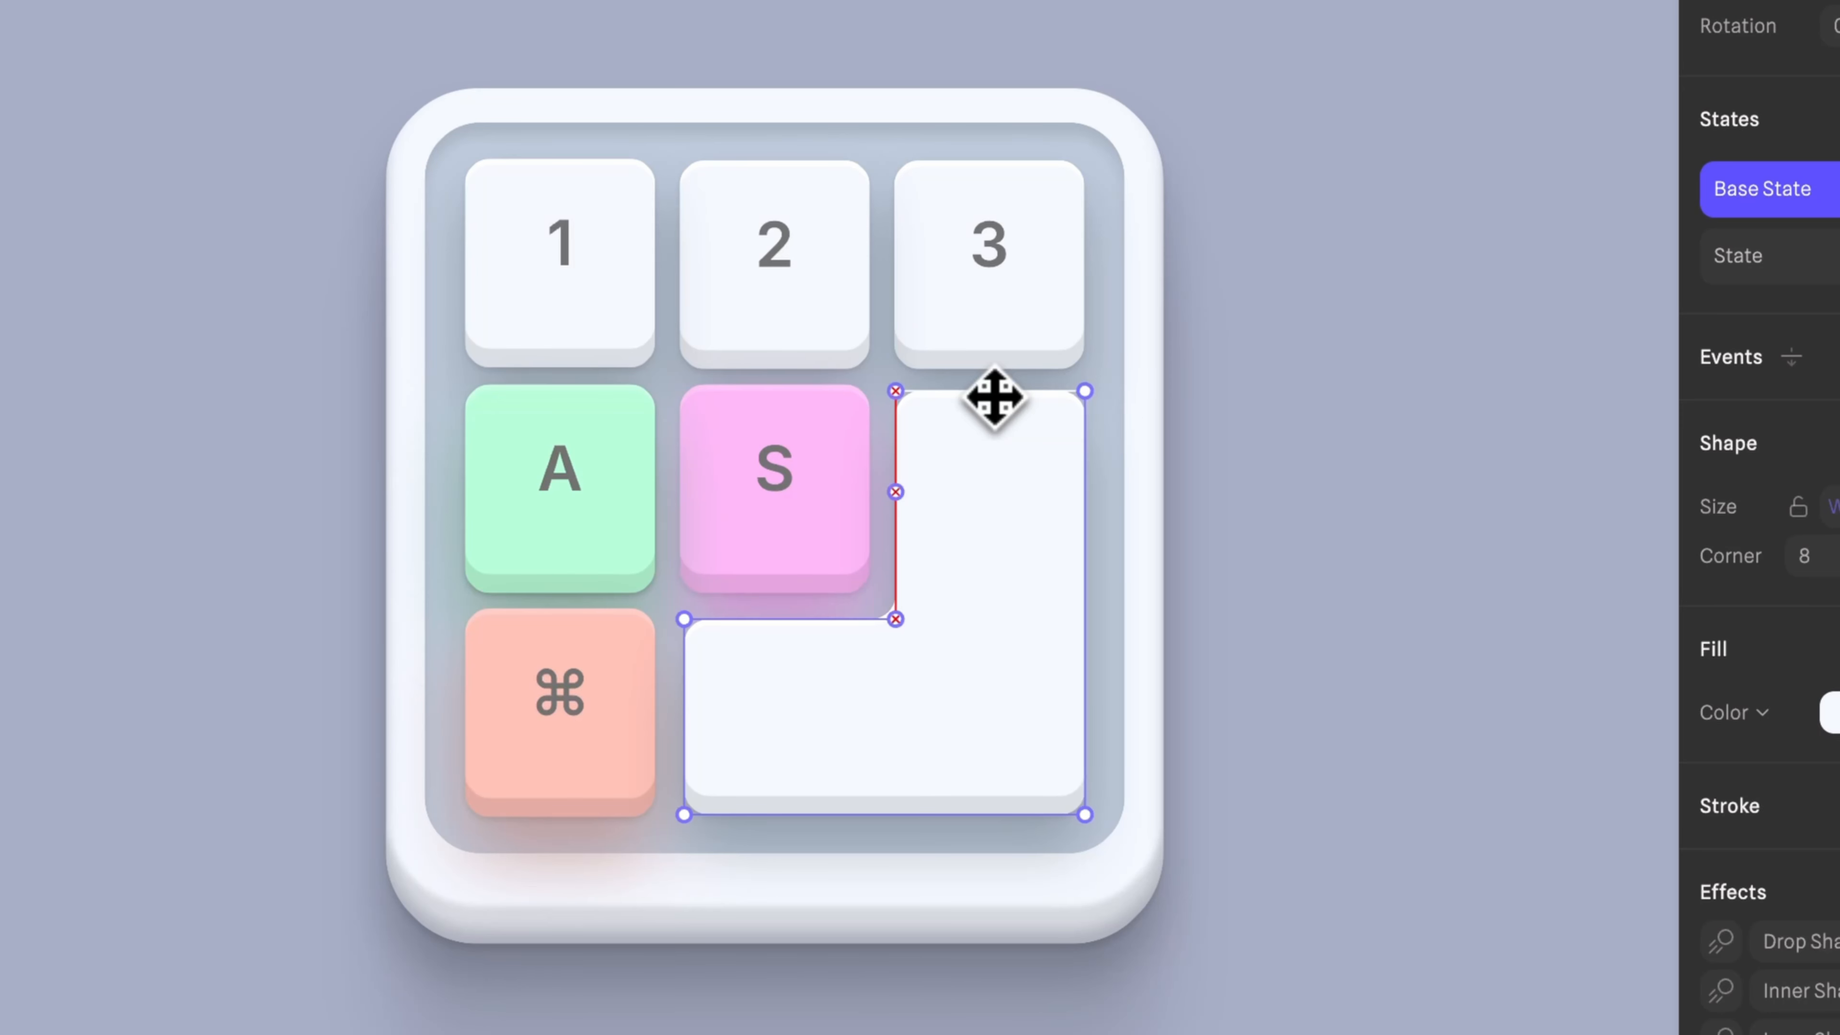
left_click_drag(995, 397, 994, 395)
left_click_drag(786, 617, 785, 613)
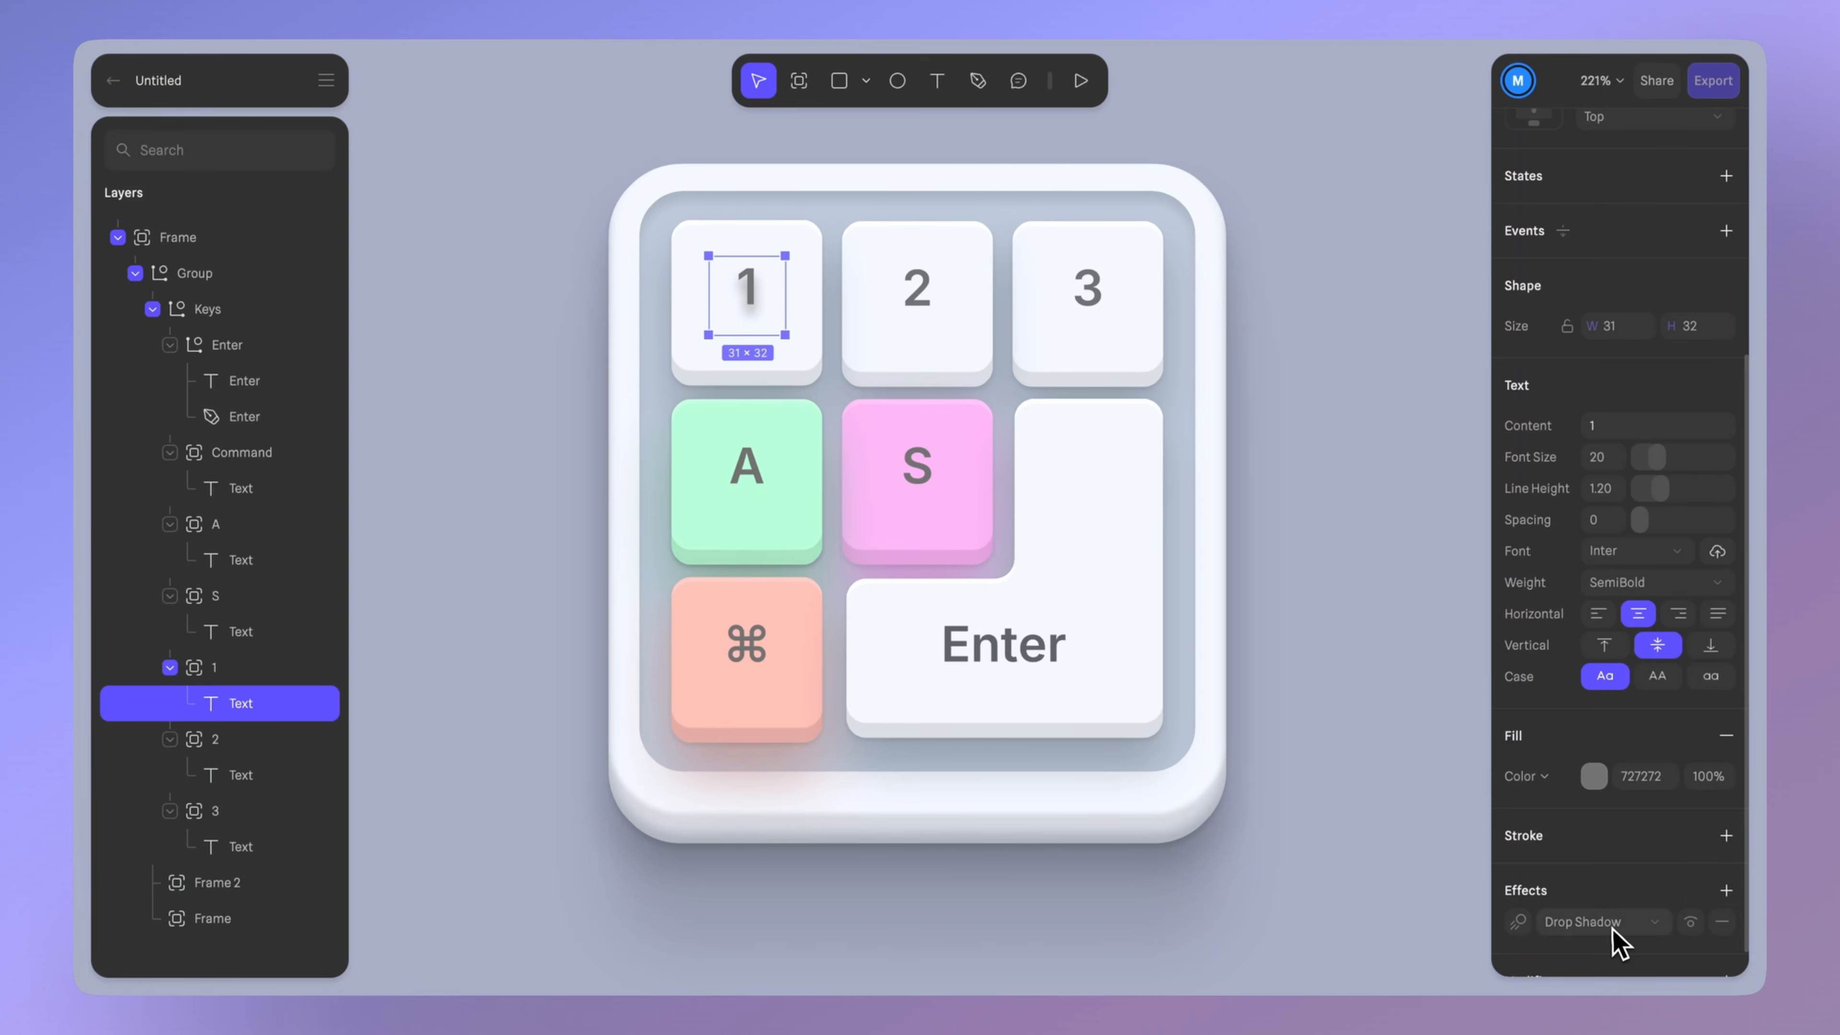
- Set the 1 label's drop shadow to Y offset 1, blur 0 and color FFFFFF at 100% opacity
scroll(1617, 942, "down", 1)
left_click(1519, 887)
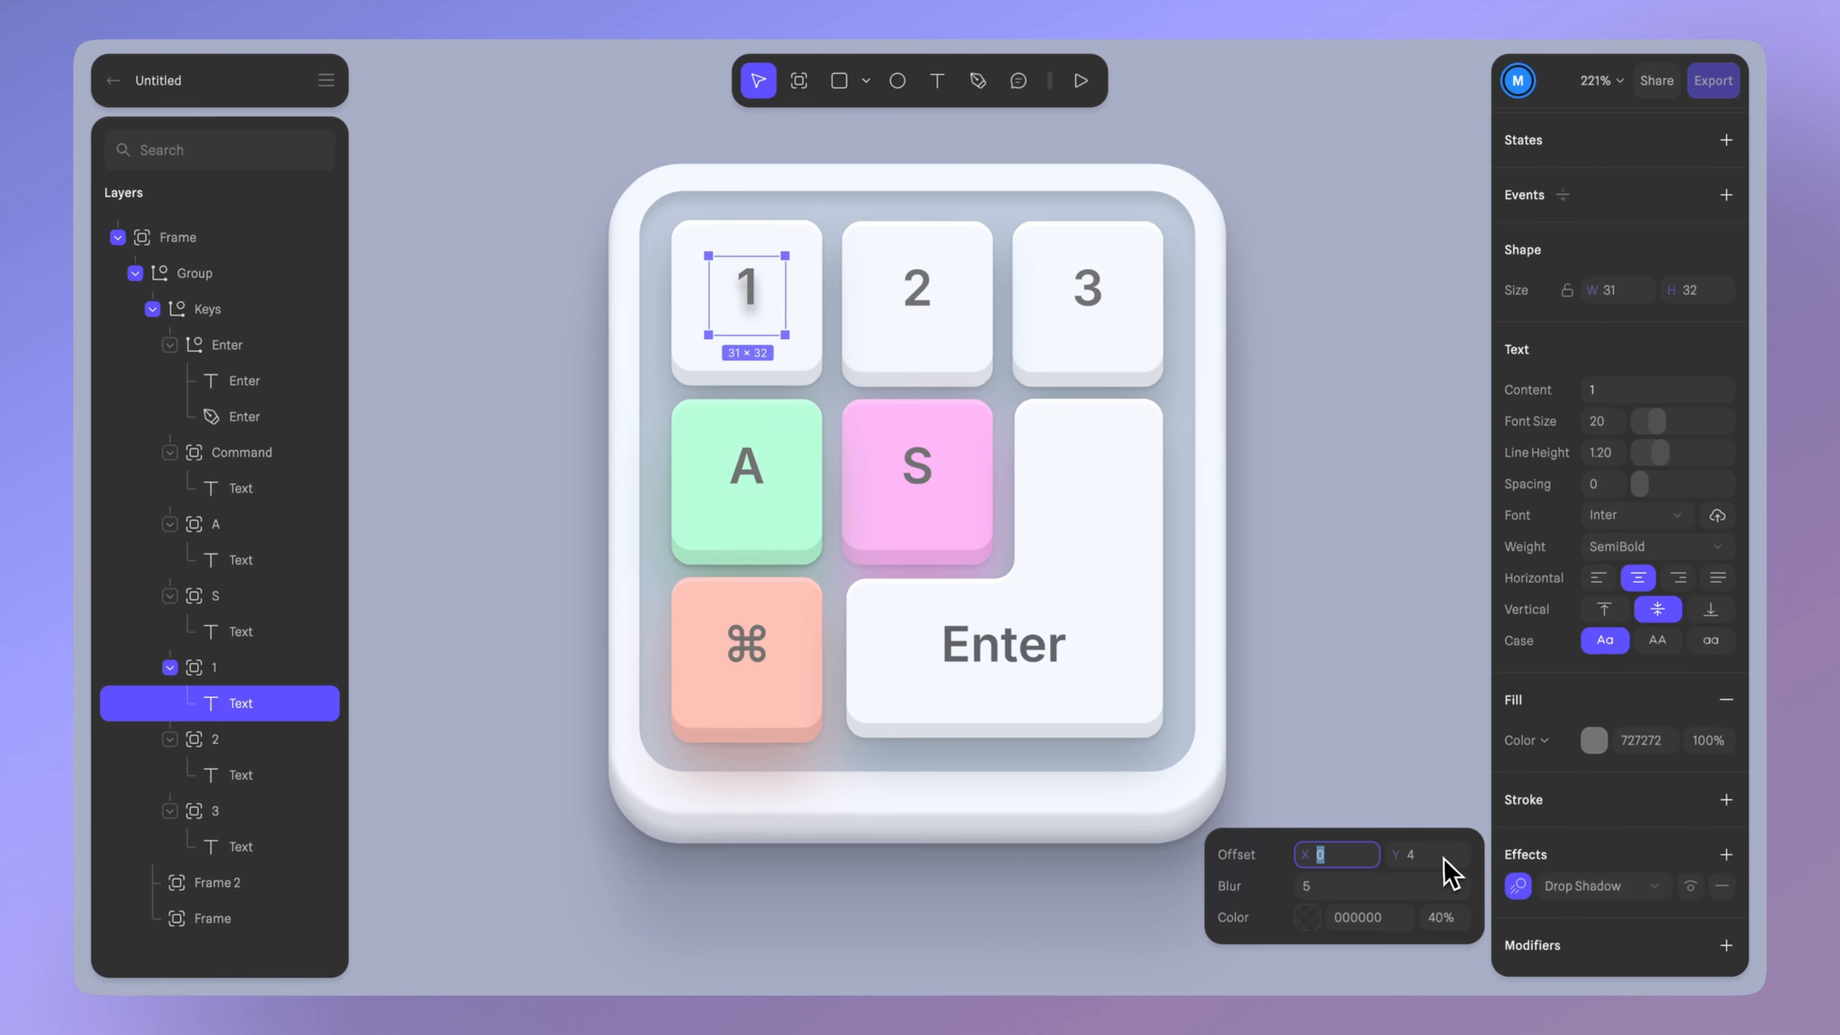
left_click(1444, 857)
type("1")
left_click(1380, 887)
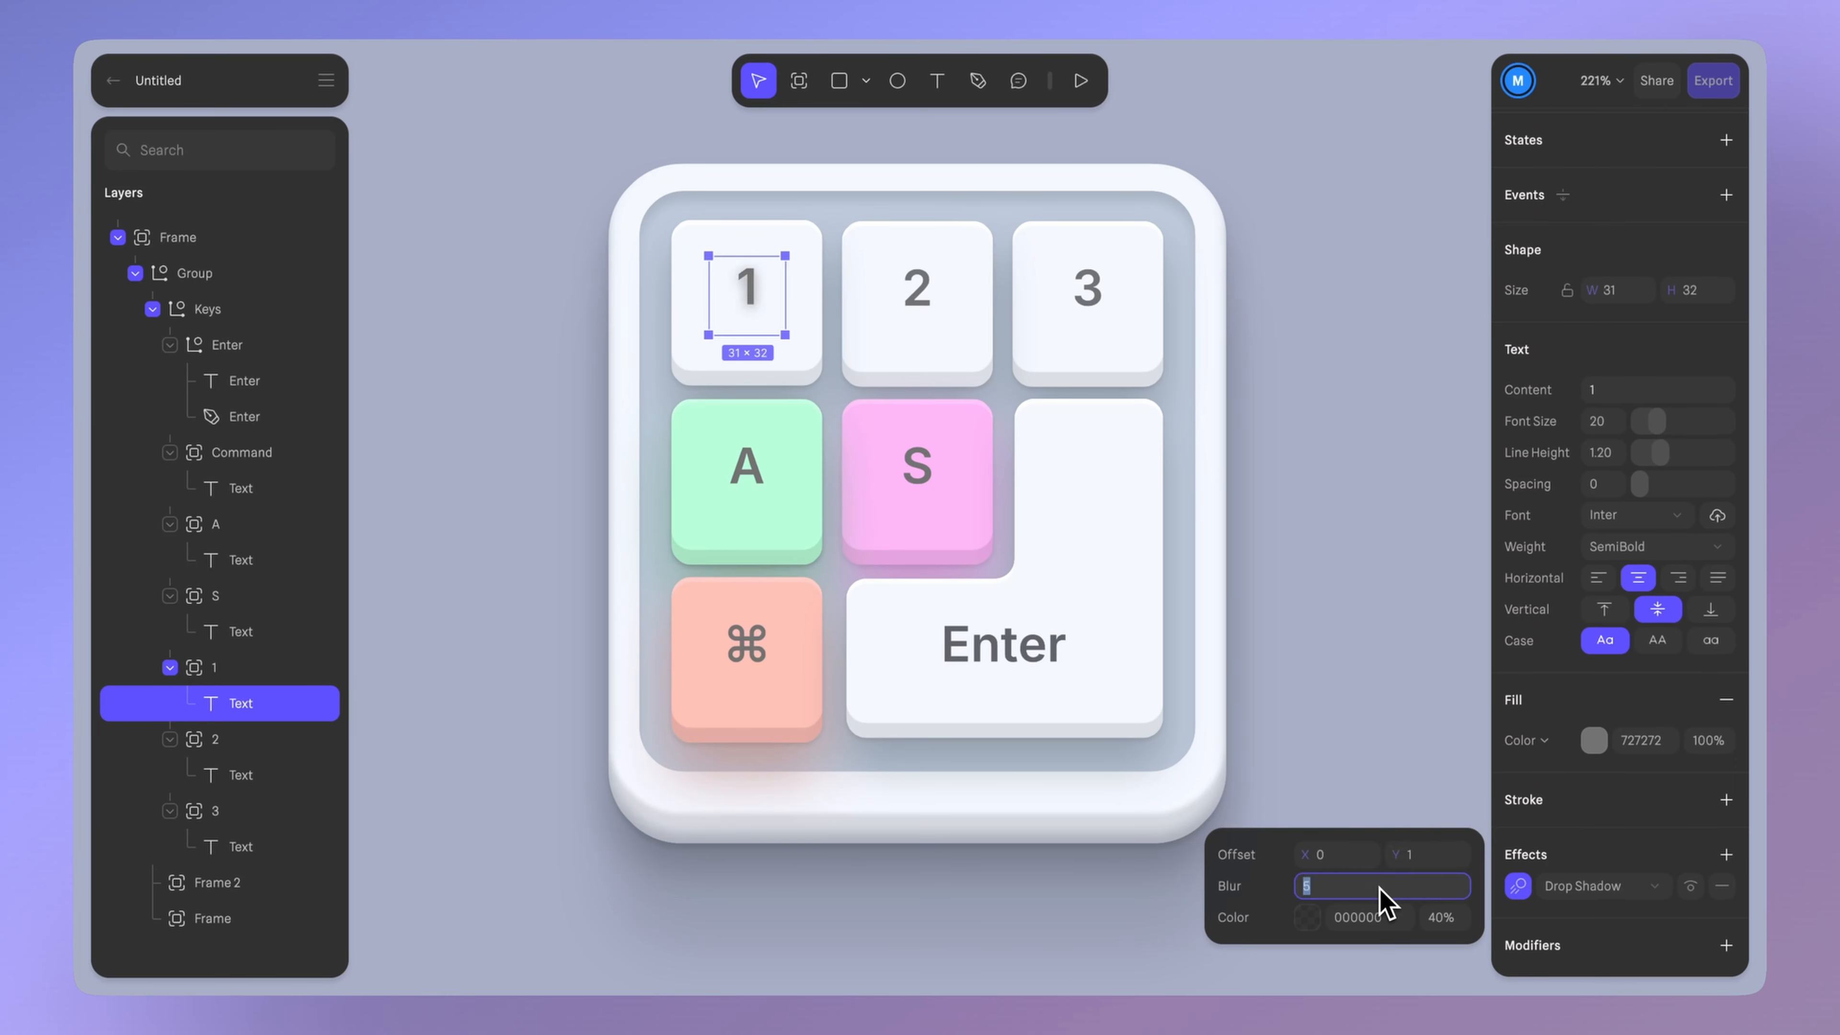
left_click(1392, 924)
left_click(1307, 920)
left_click_drag(1258, 621, 1189, 525)
left_click(1432, 925)
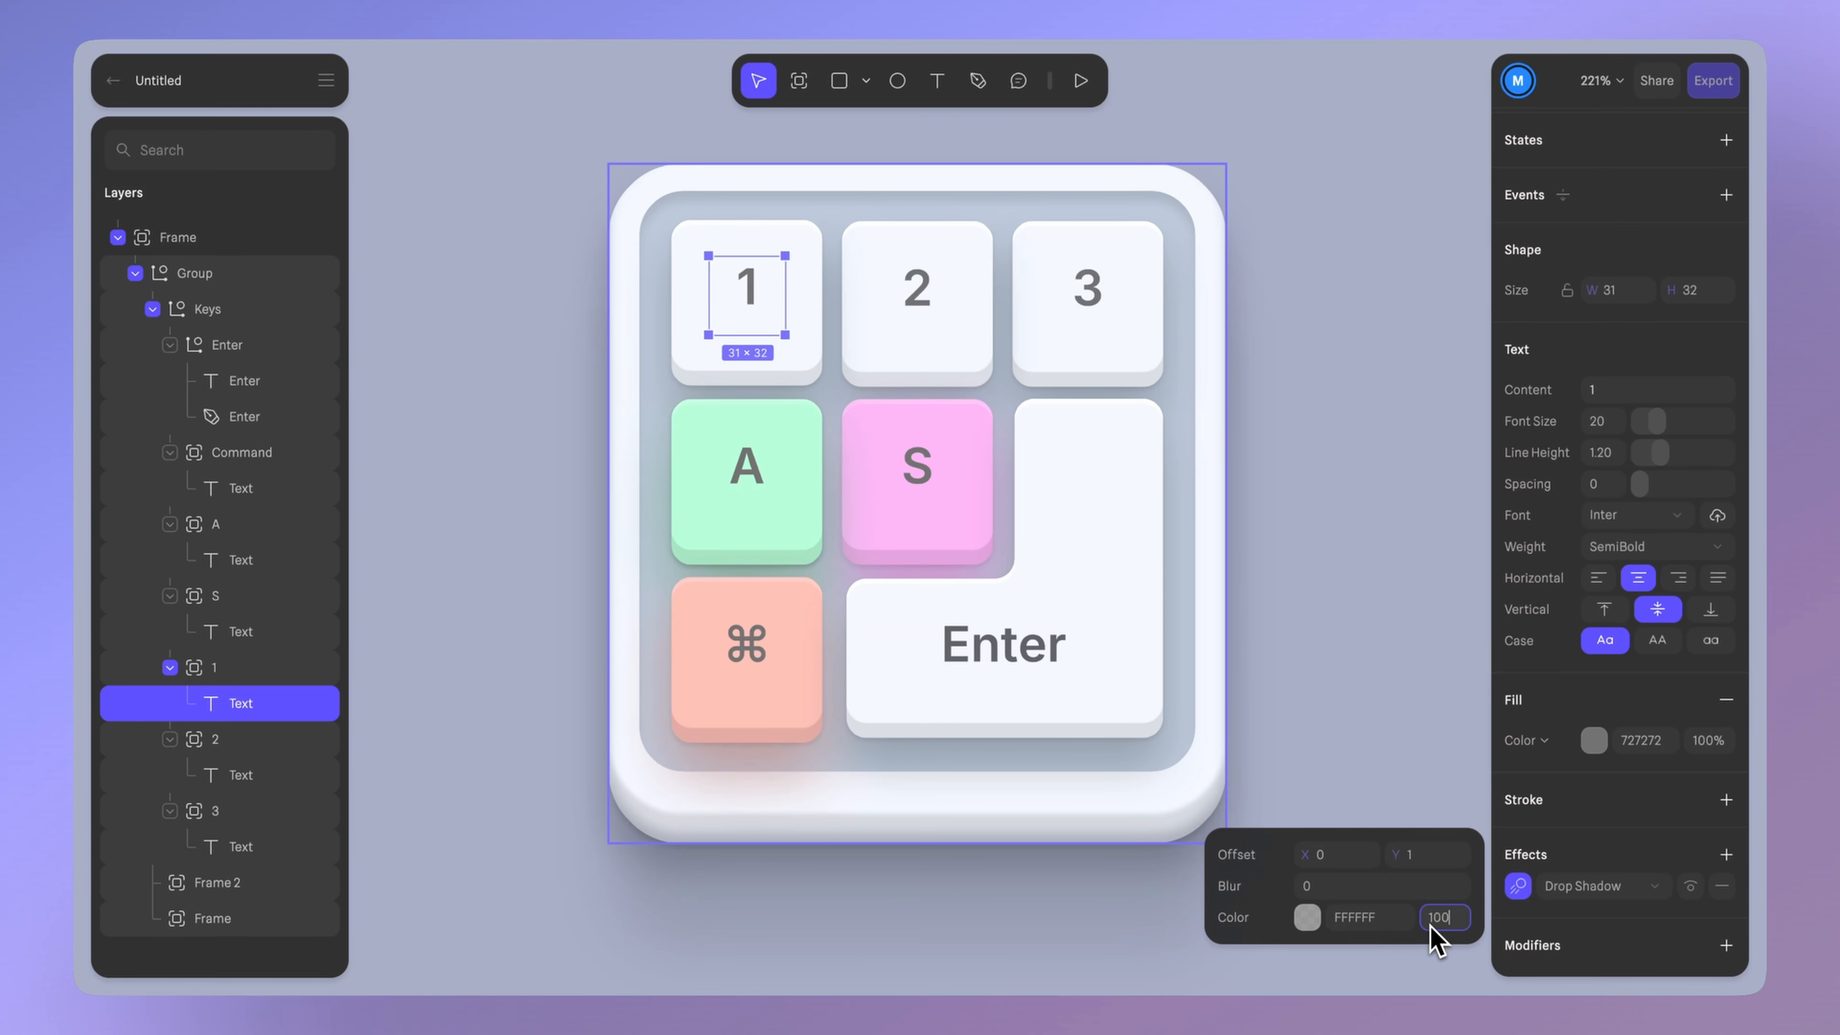
- Copy the 1 label's properties onto the A label and set the pasted white drop shadow's opacity to 40%
right_click(234, 702)
key("Escape")
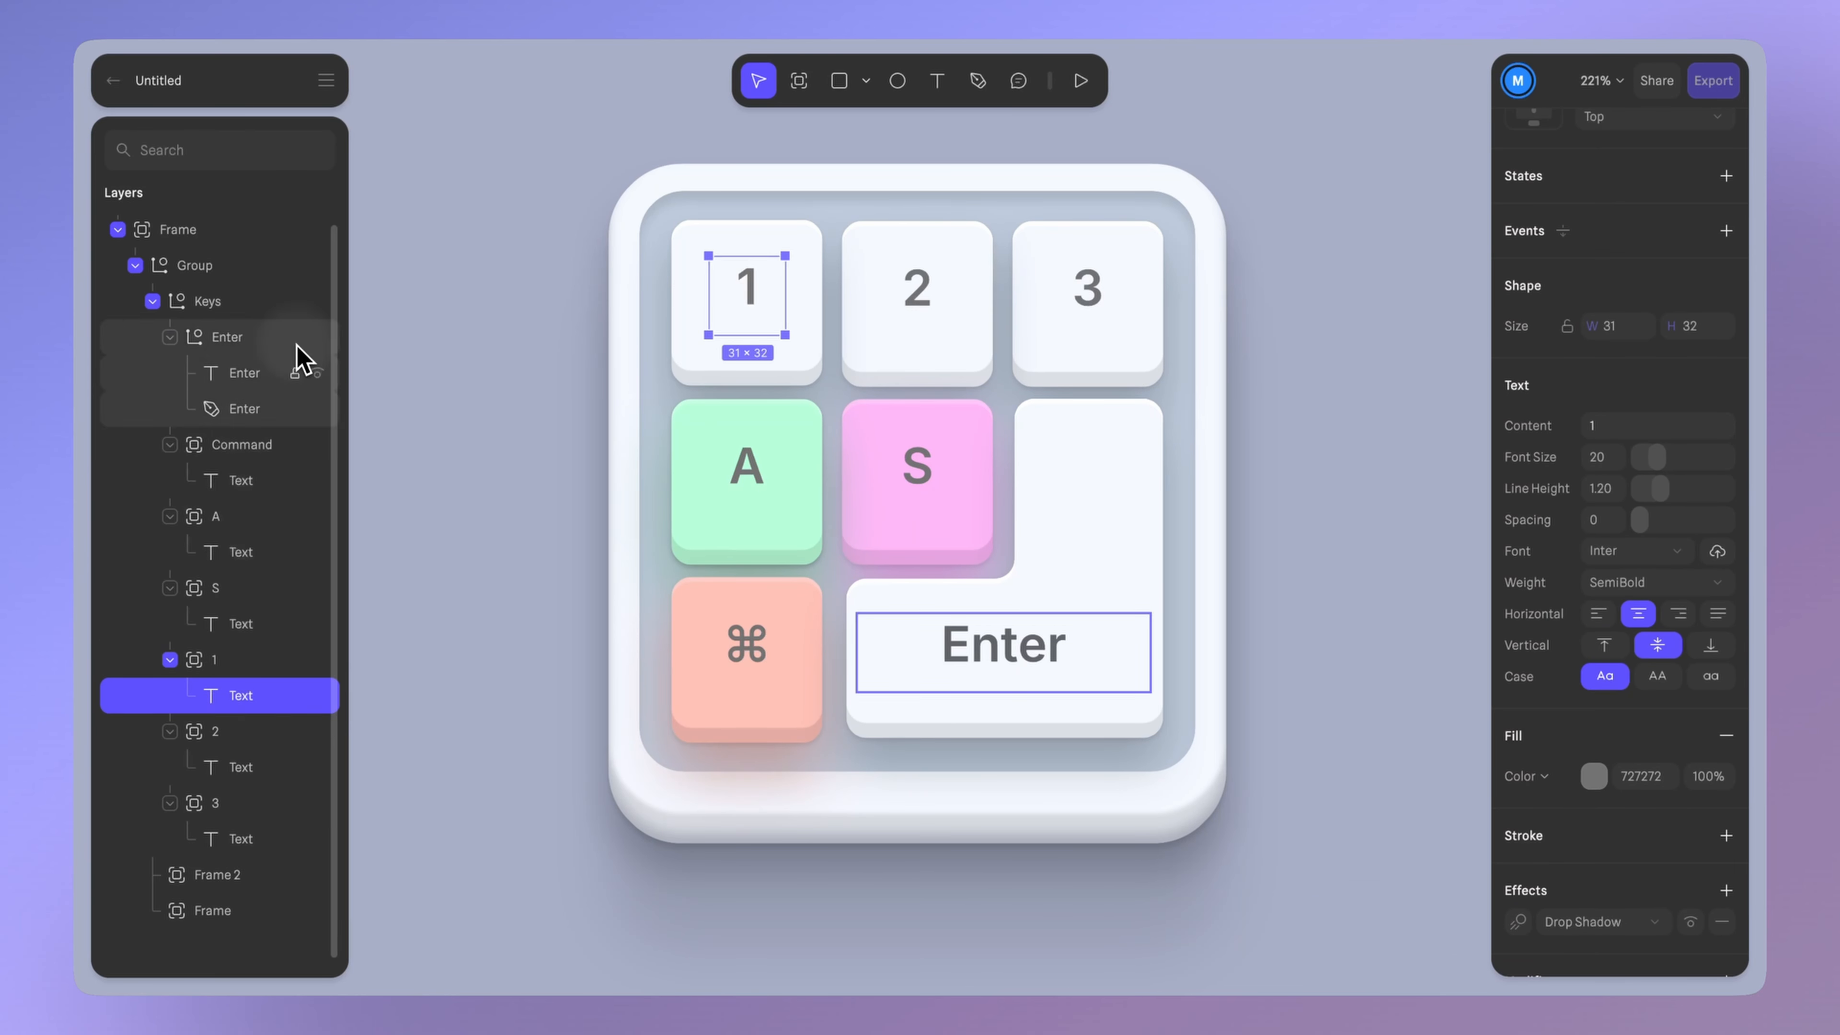
left_click(248, 774)
right_click(239, 552)
left_click(263, 656)
left_click(1519, 922)
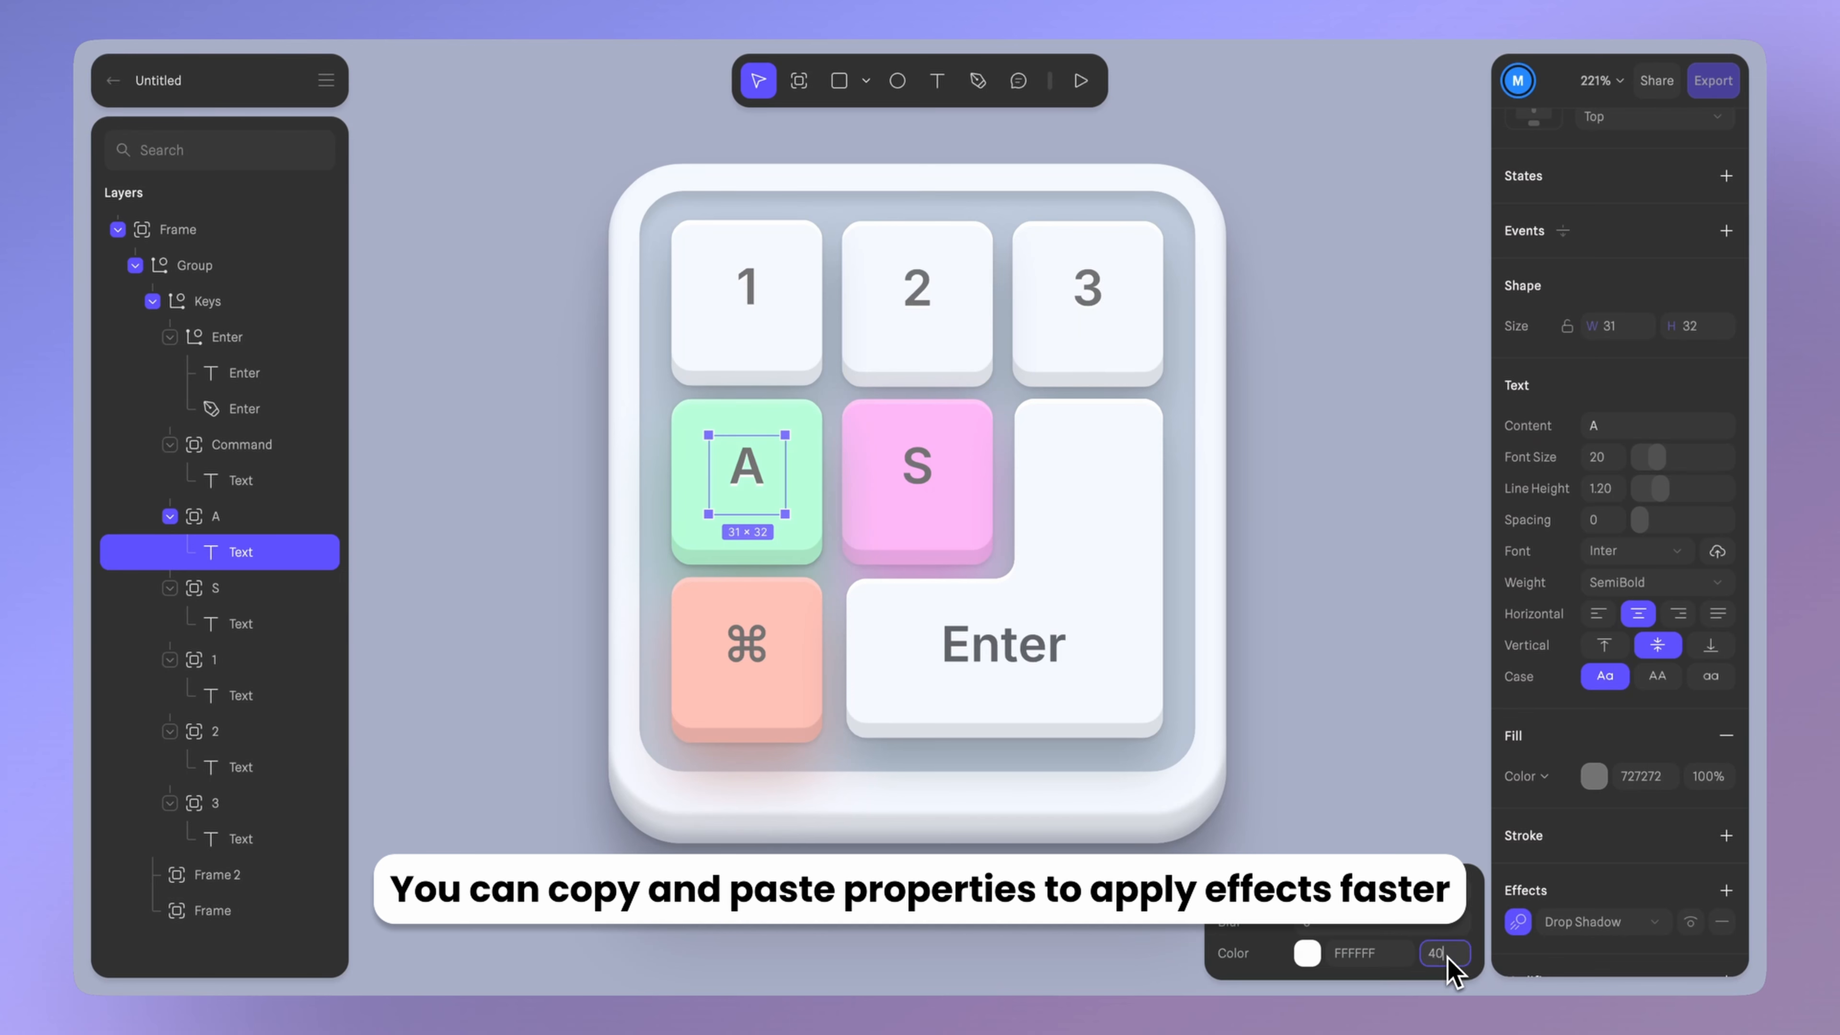
- Apply the same white drop shadow to the S label
left_click(927, 486)
double_click(912, 493)
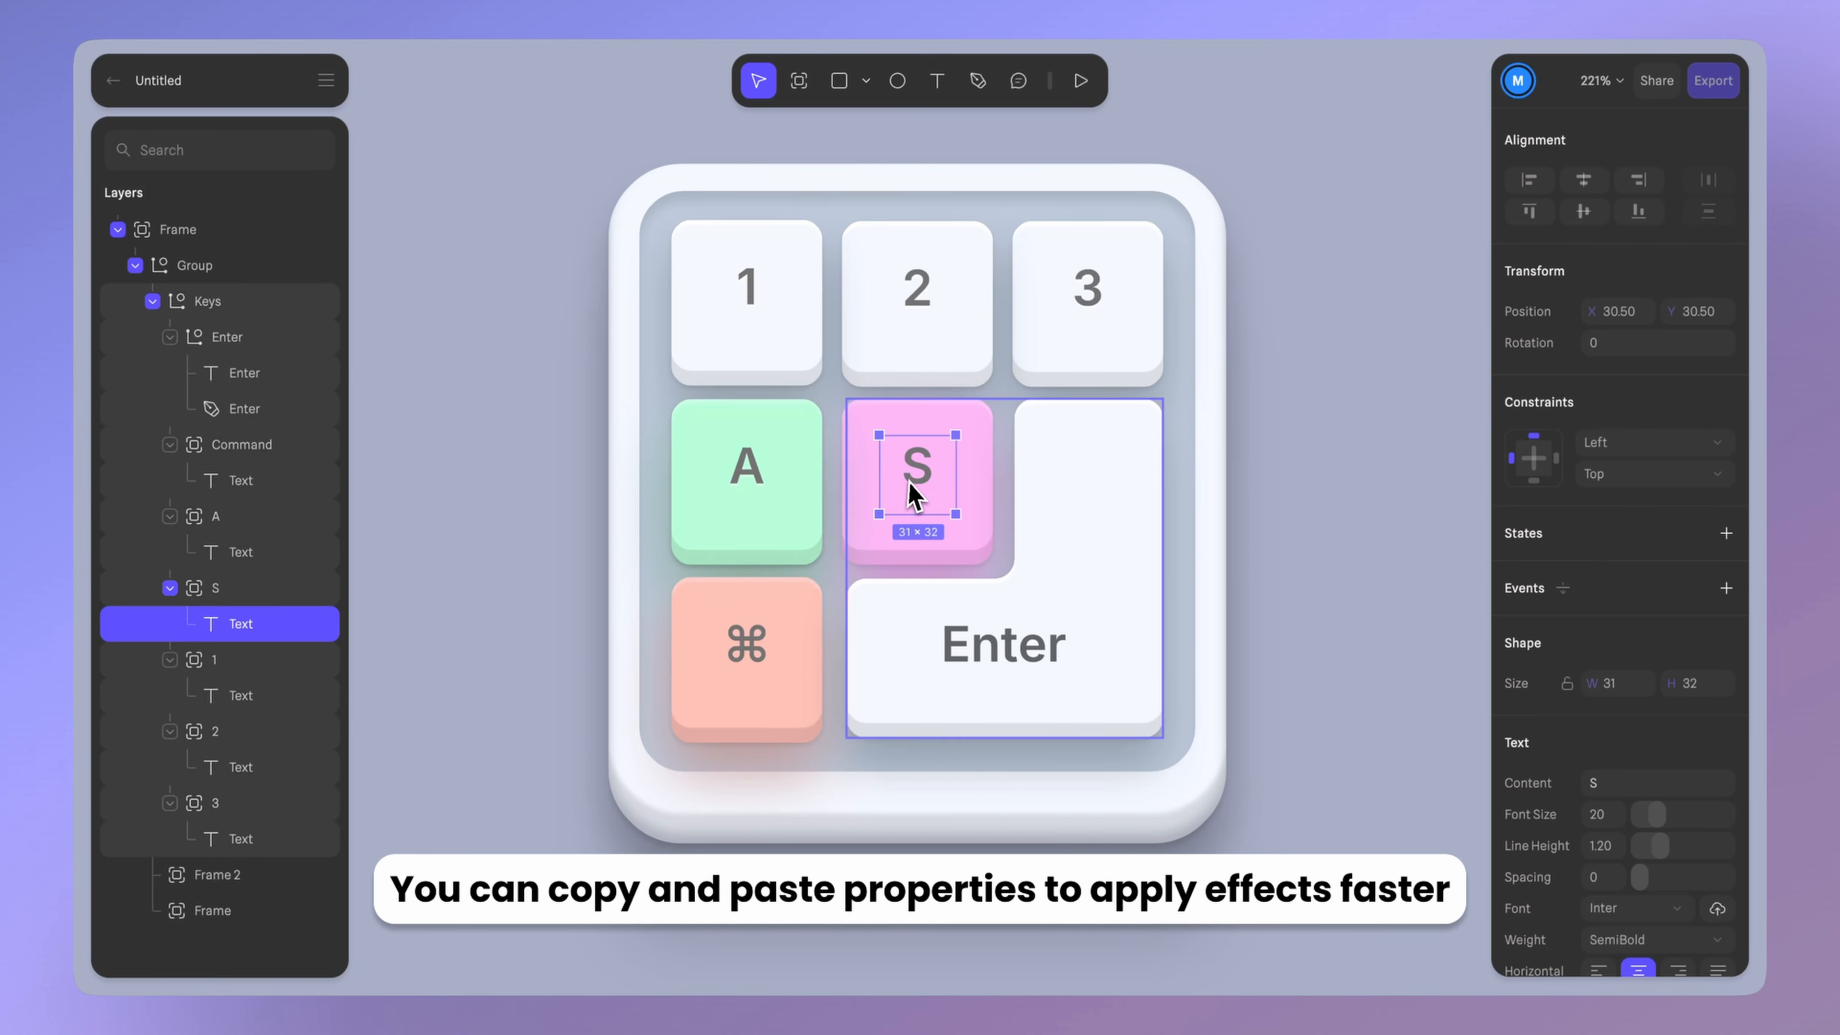
scroll(1536, 833, "down", 5)
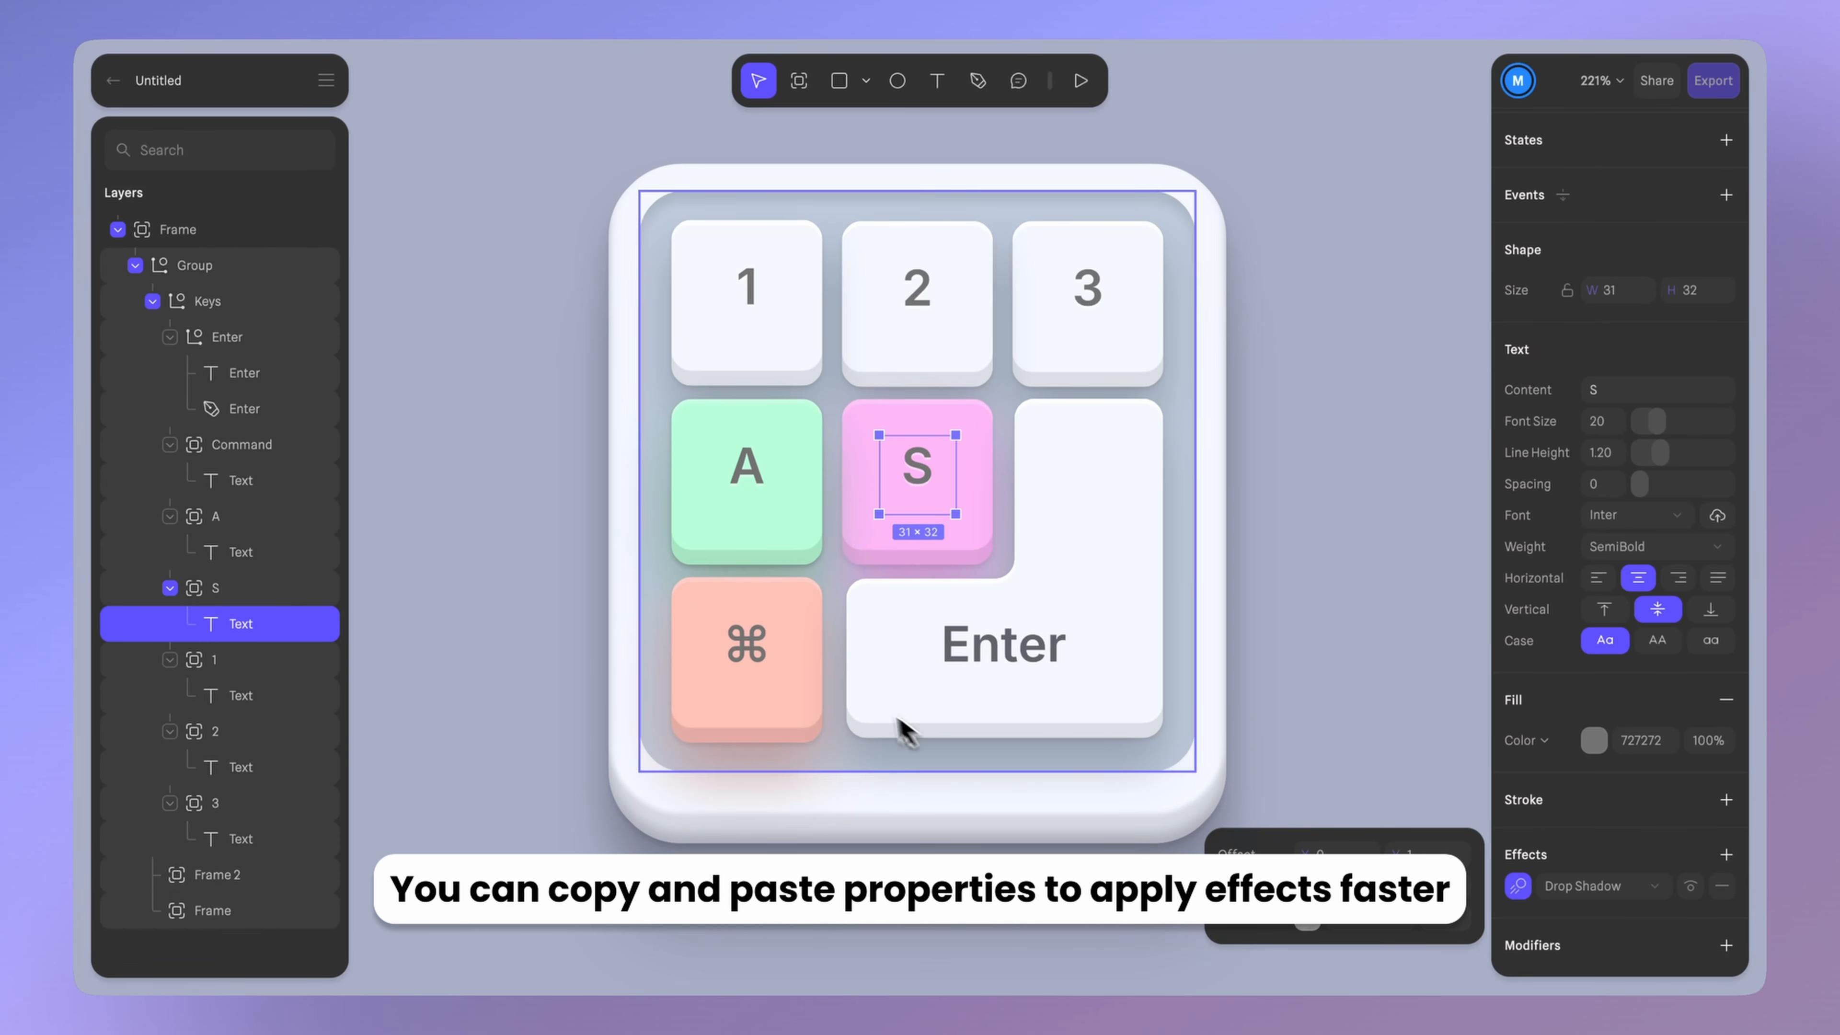
- Paste the copied drop shadow properties onto the ⌘ label
left_click(757, 652)
left_click(243, 482)
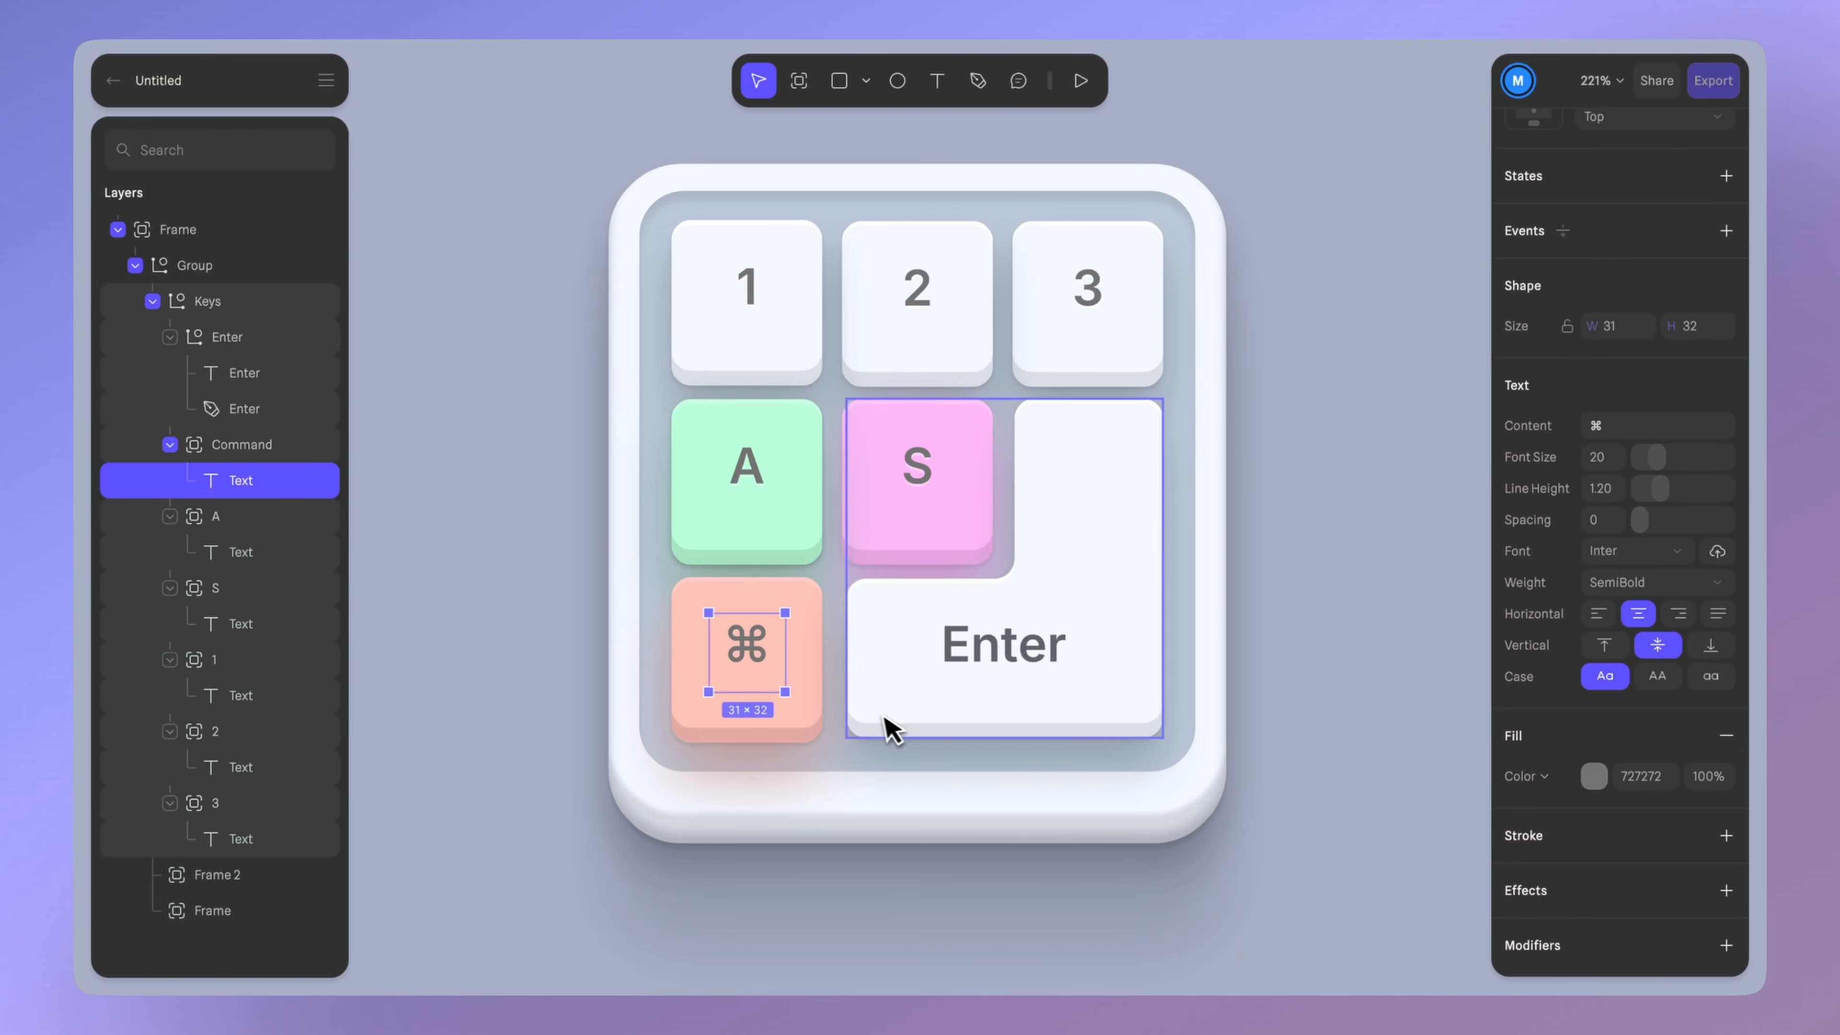
right_click(269, 480)
left_click(304, 569)
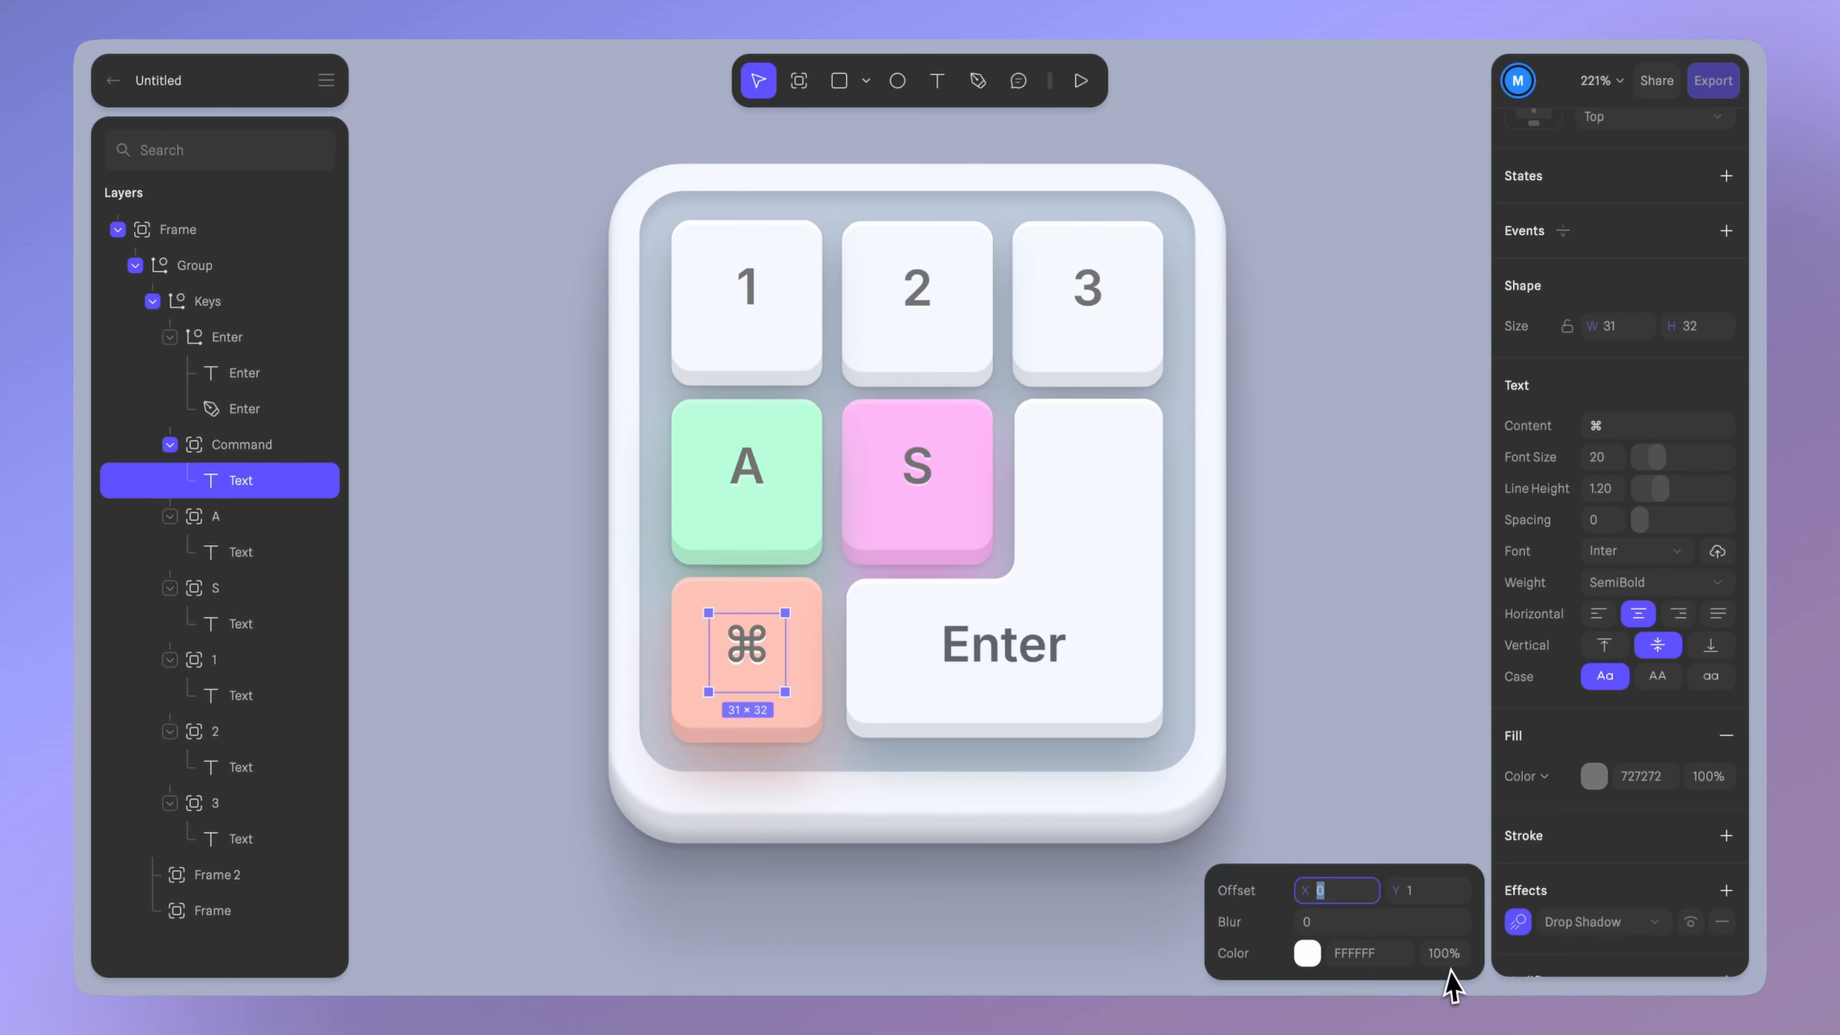
- Paste the copied drop shadow properties onto the Enter label
double_click(1110, 689)
right_click(1028, 647)
left_click(1094, 524)
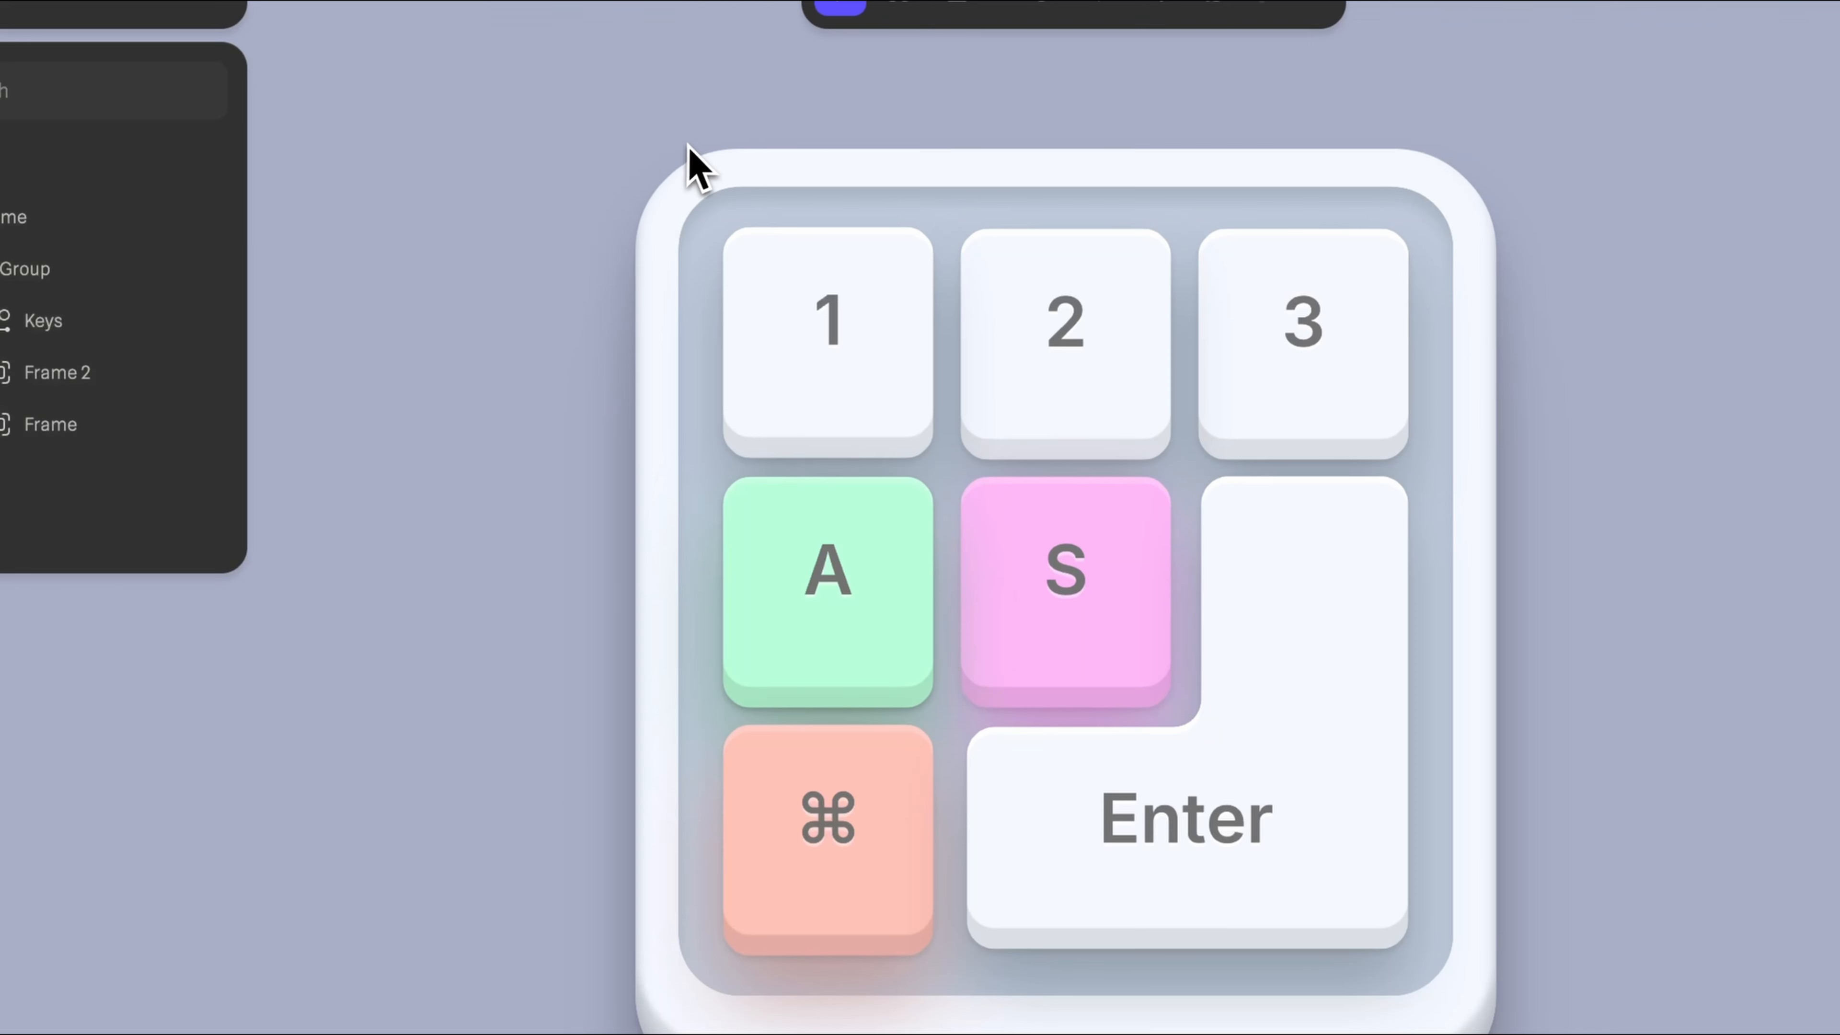
- Select the white number keys in turn and review the first drop shadow's offset, blur and opacity
left_click(682, 732)
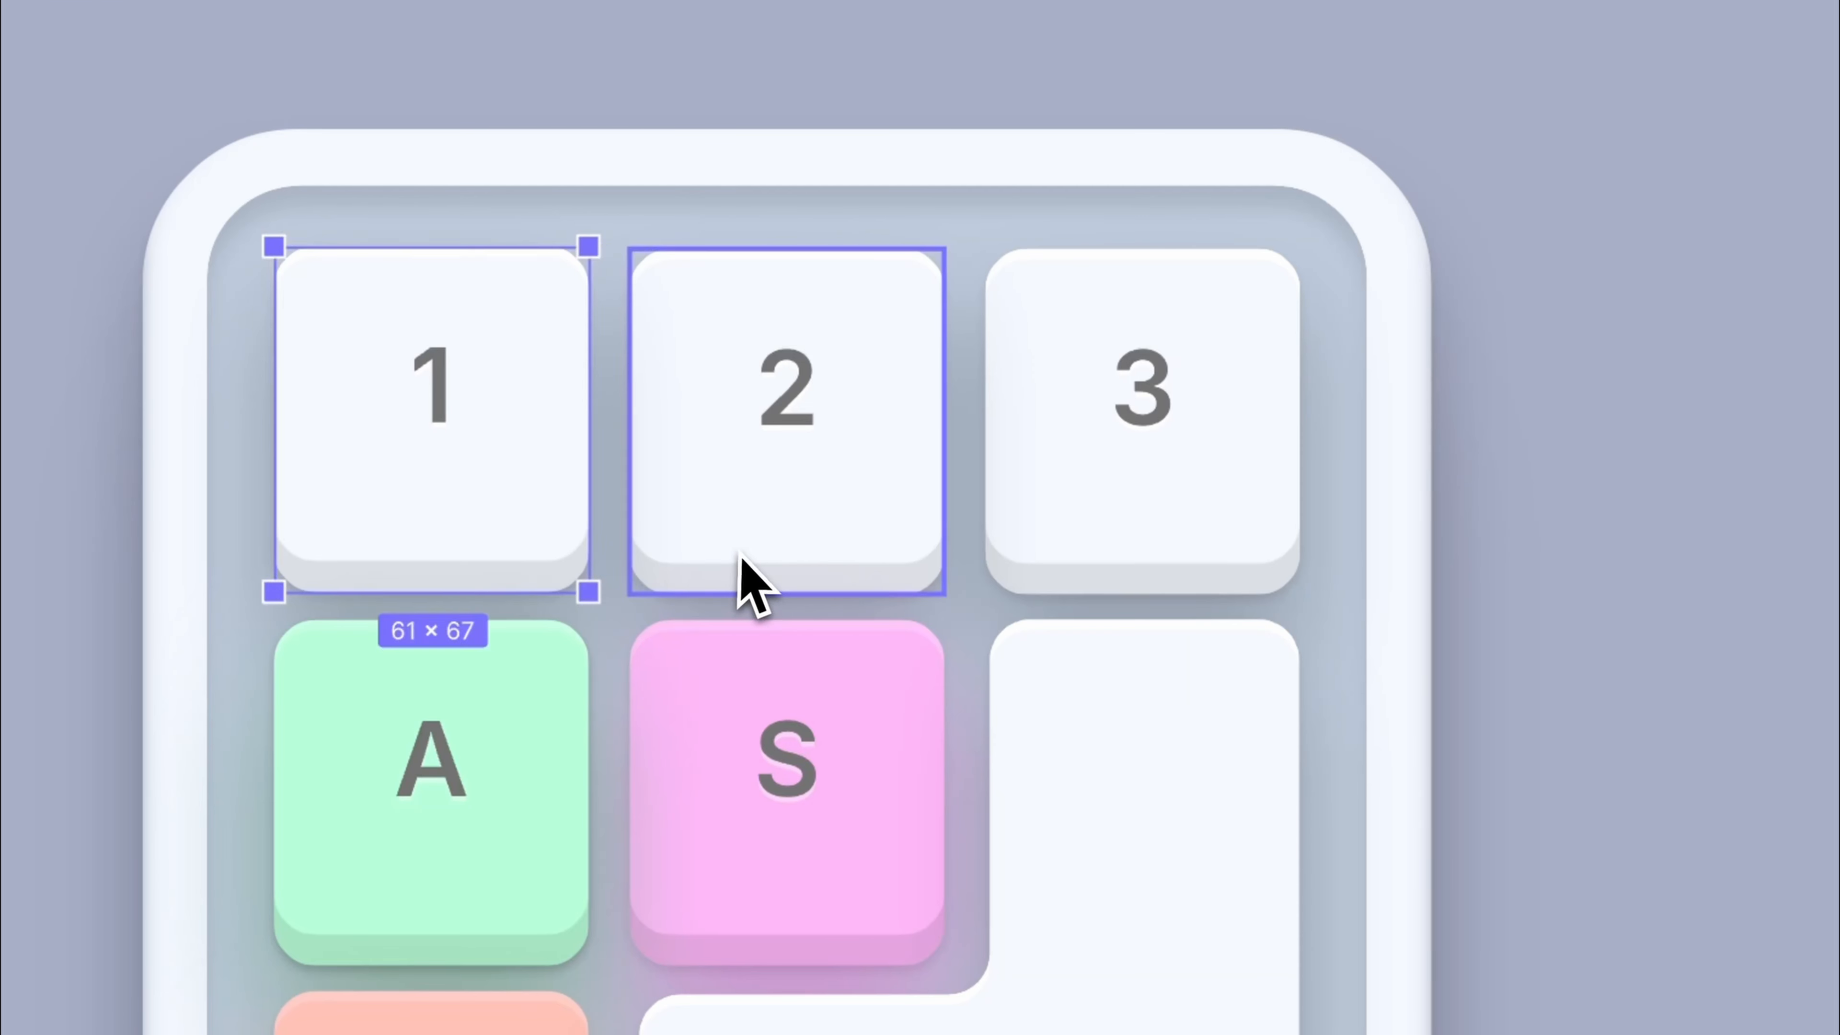
left_click(751, 580)
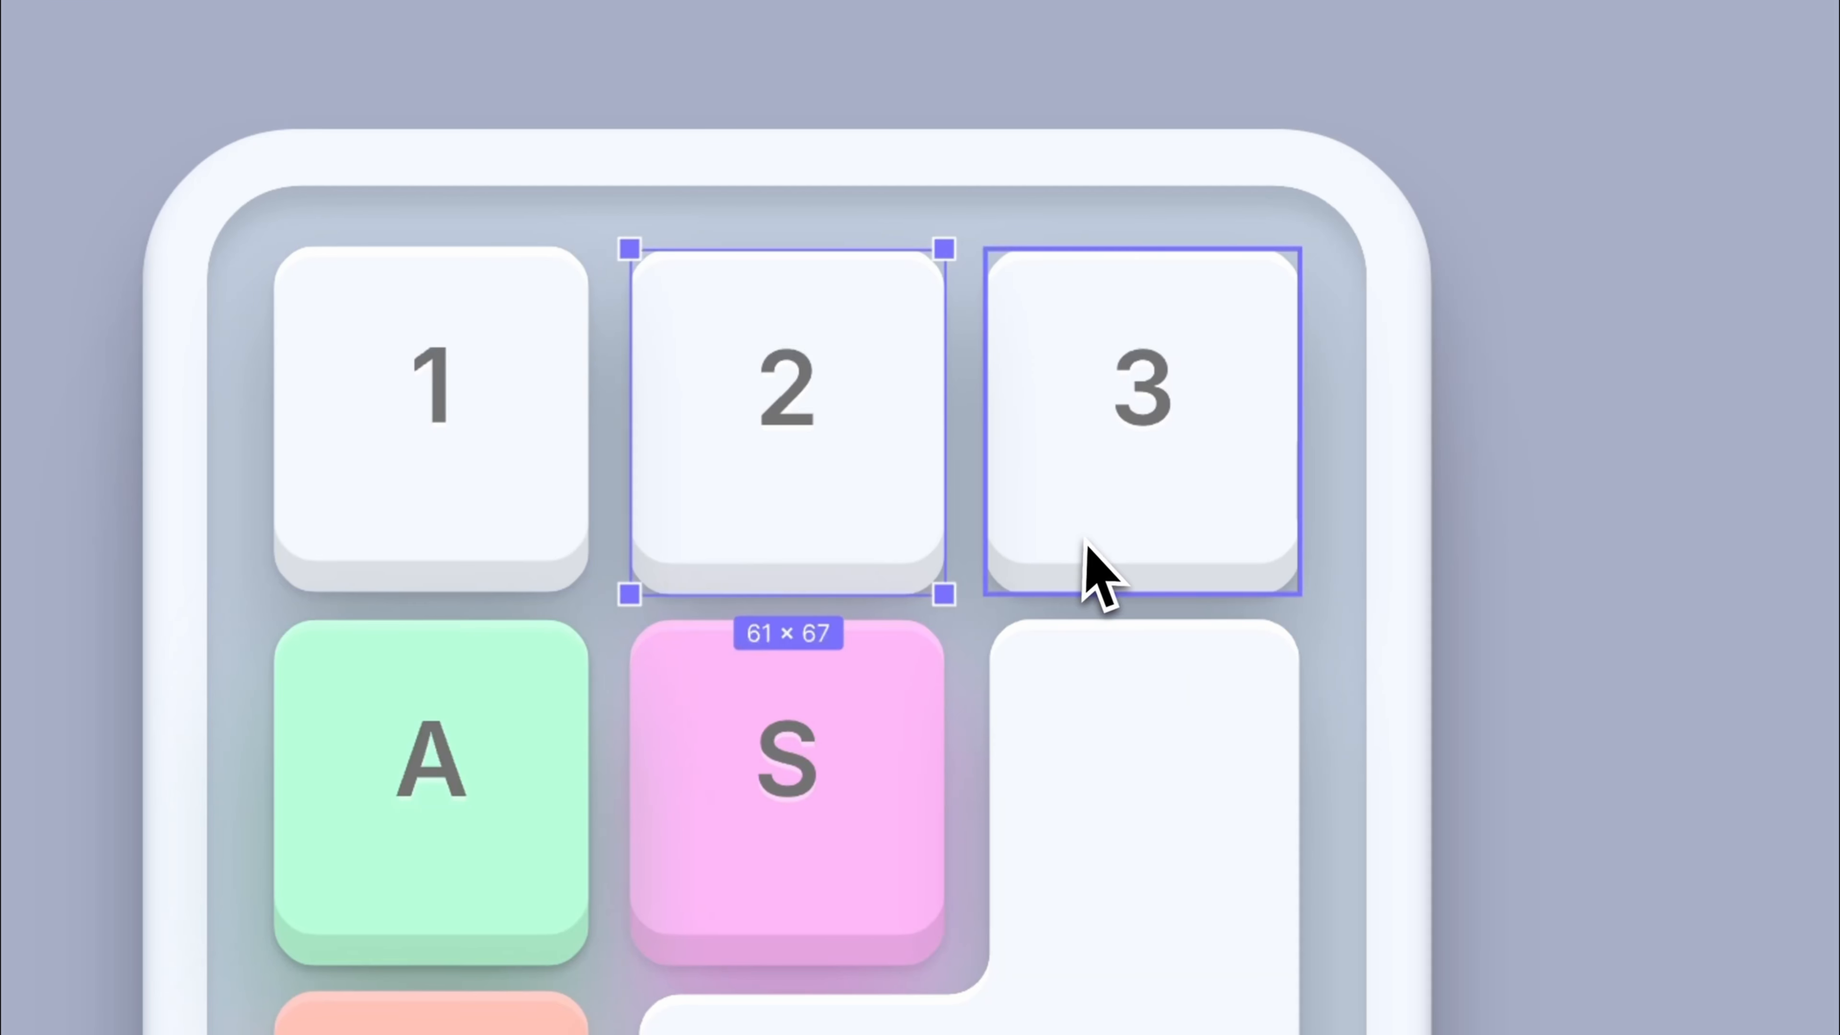
left_click(1085, 551)
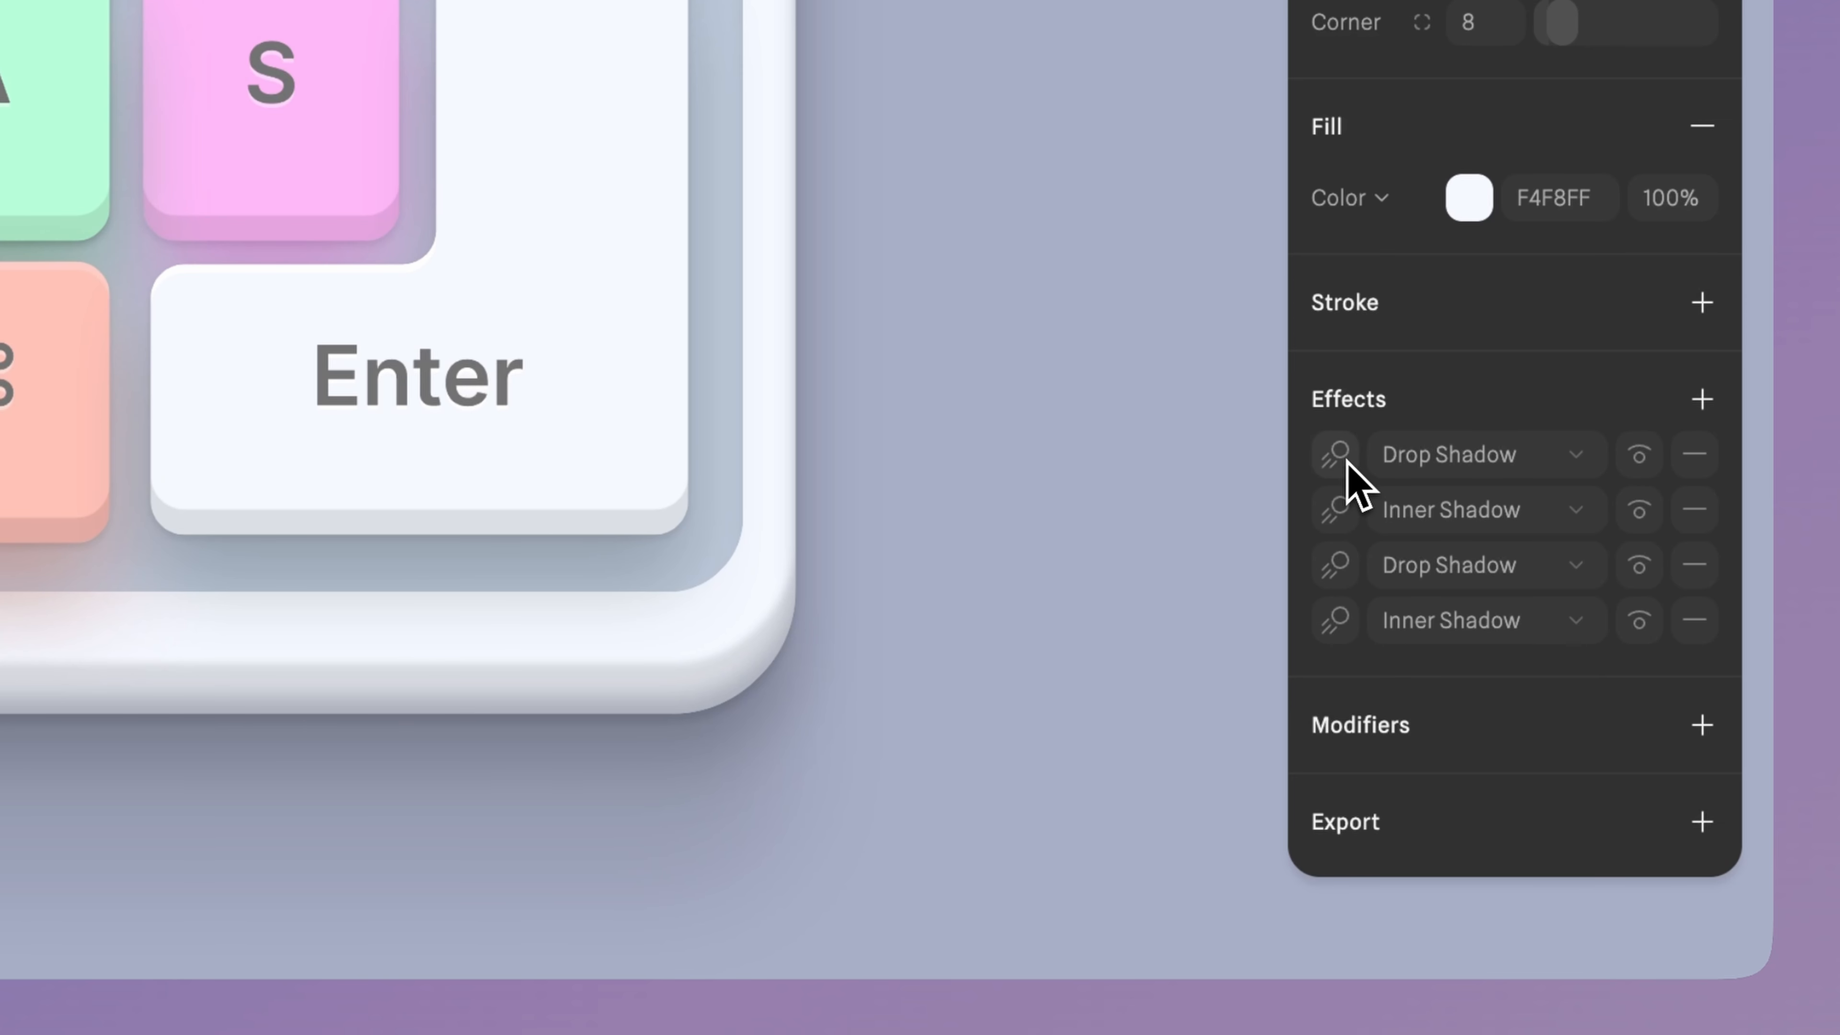
left_click(1343, 461)
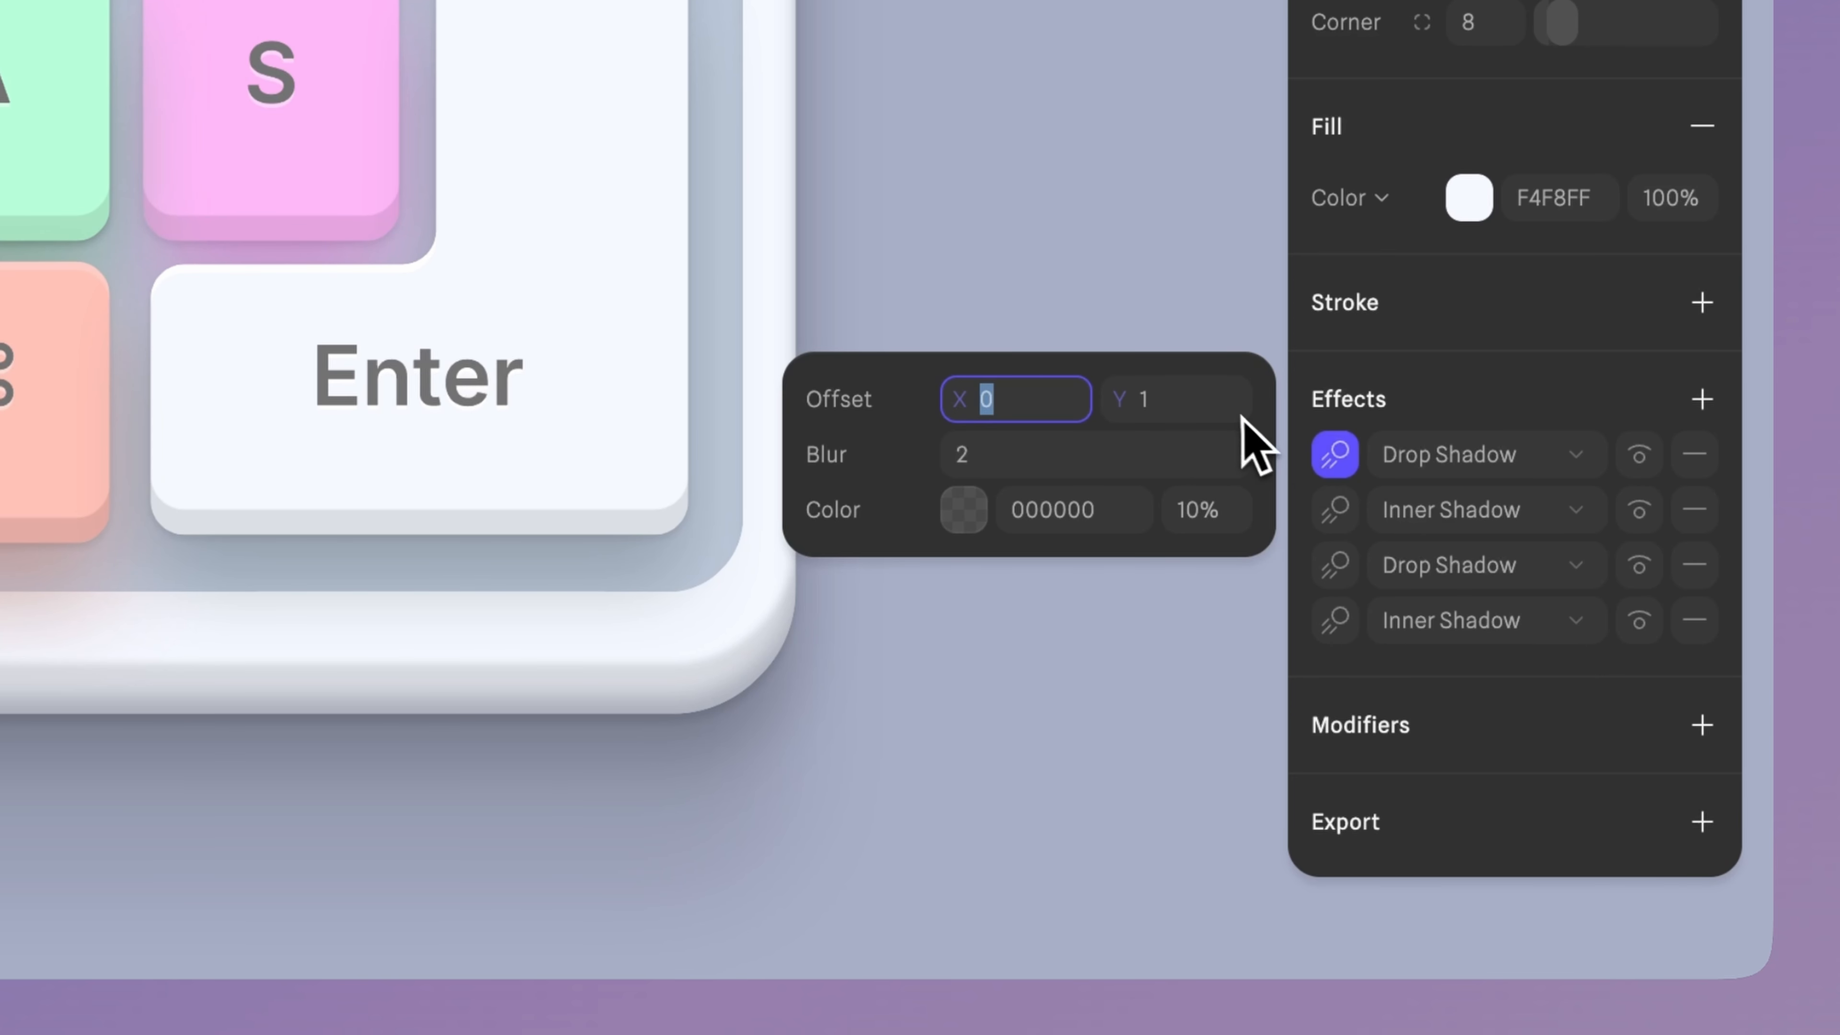
left_click(1219, 407)
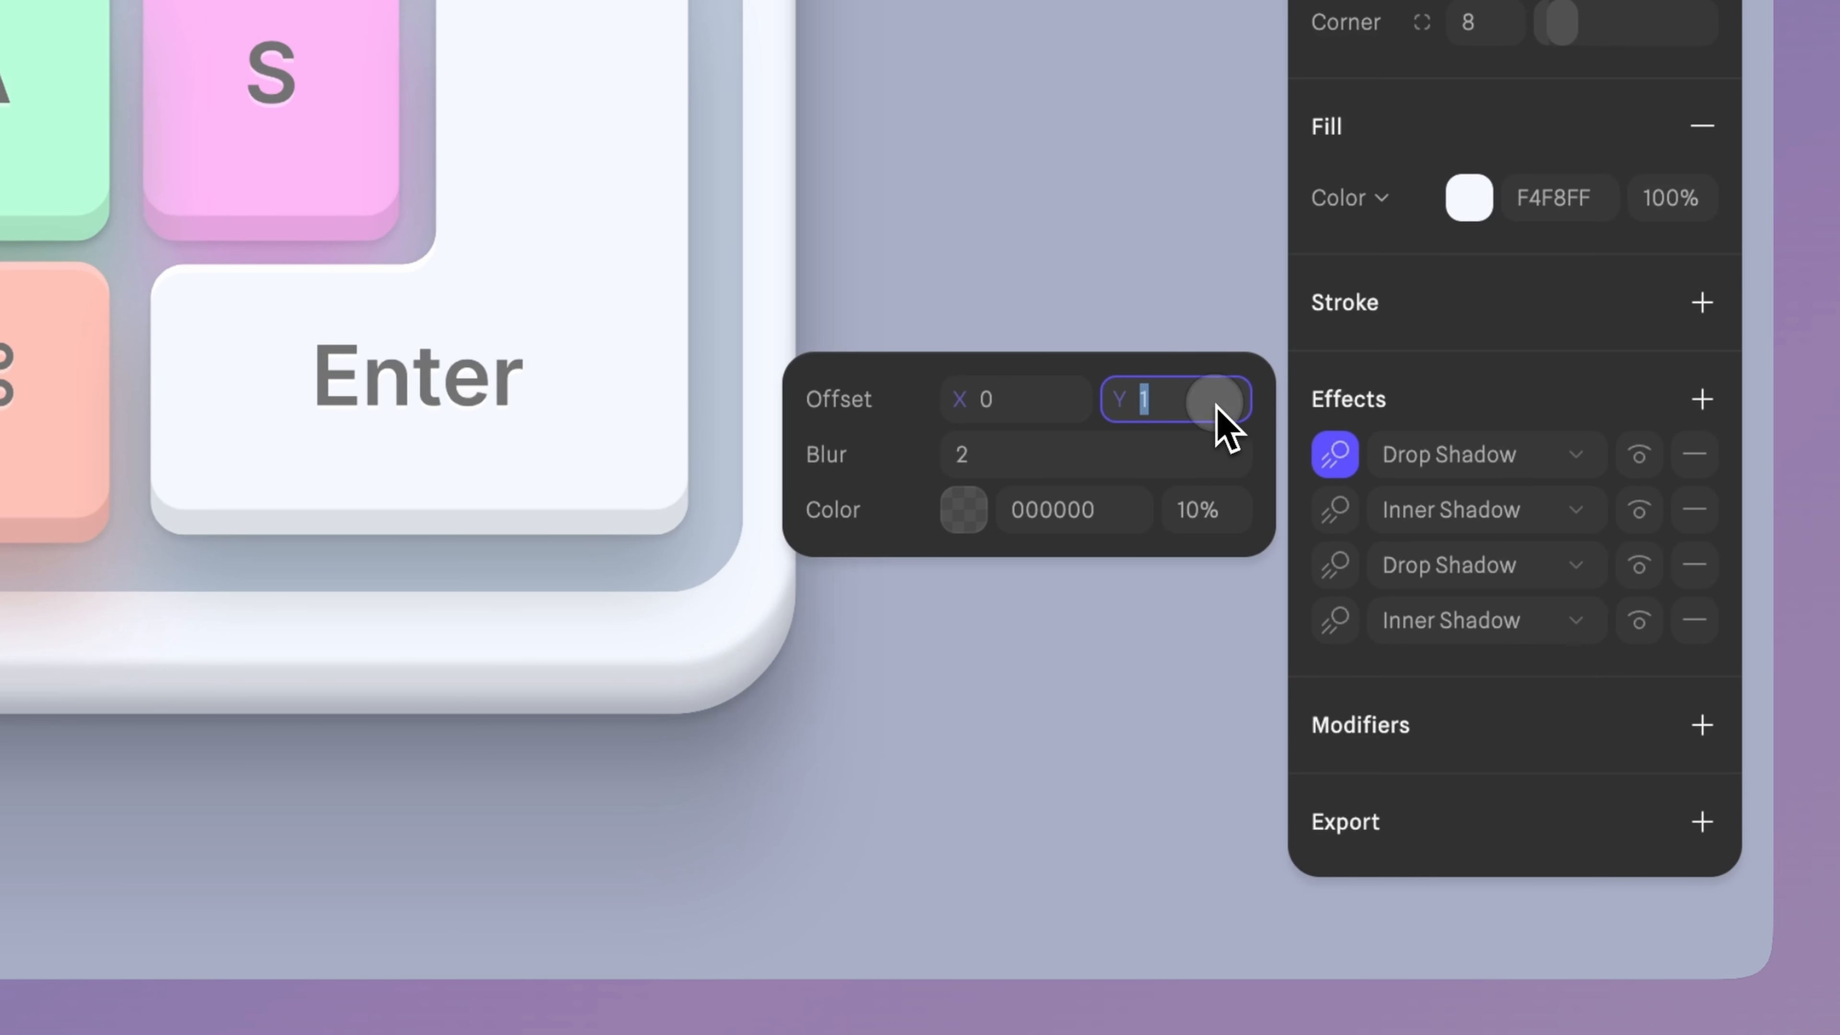
left_click(1179, 466)
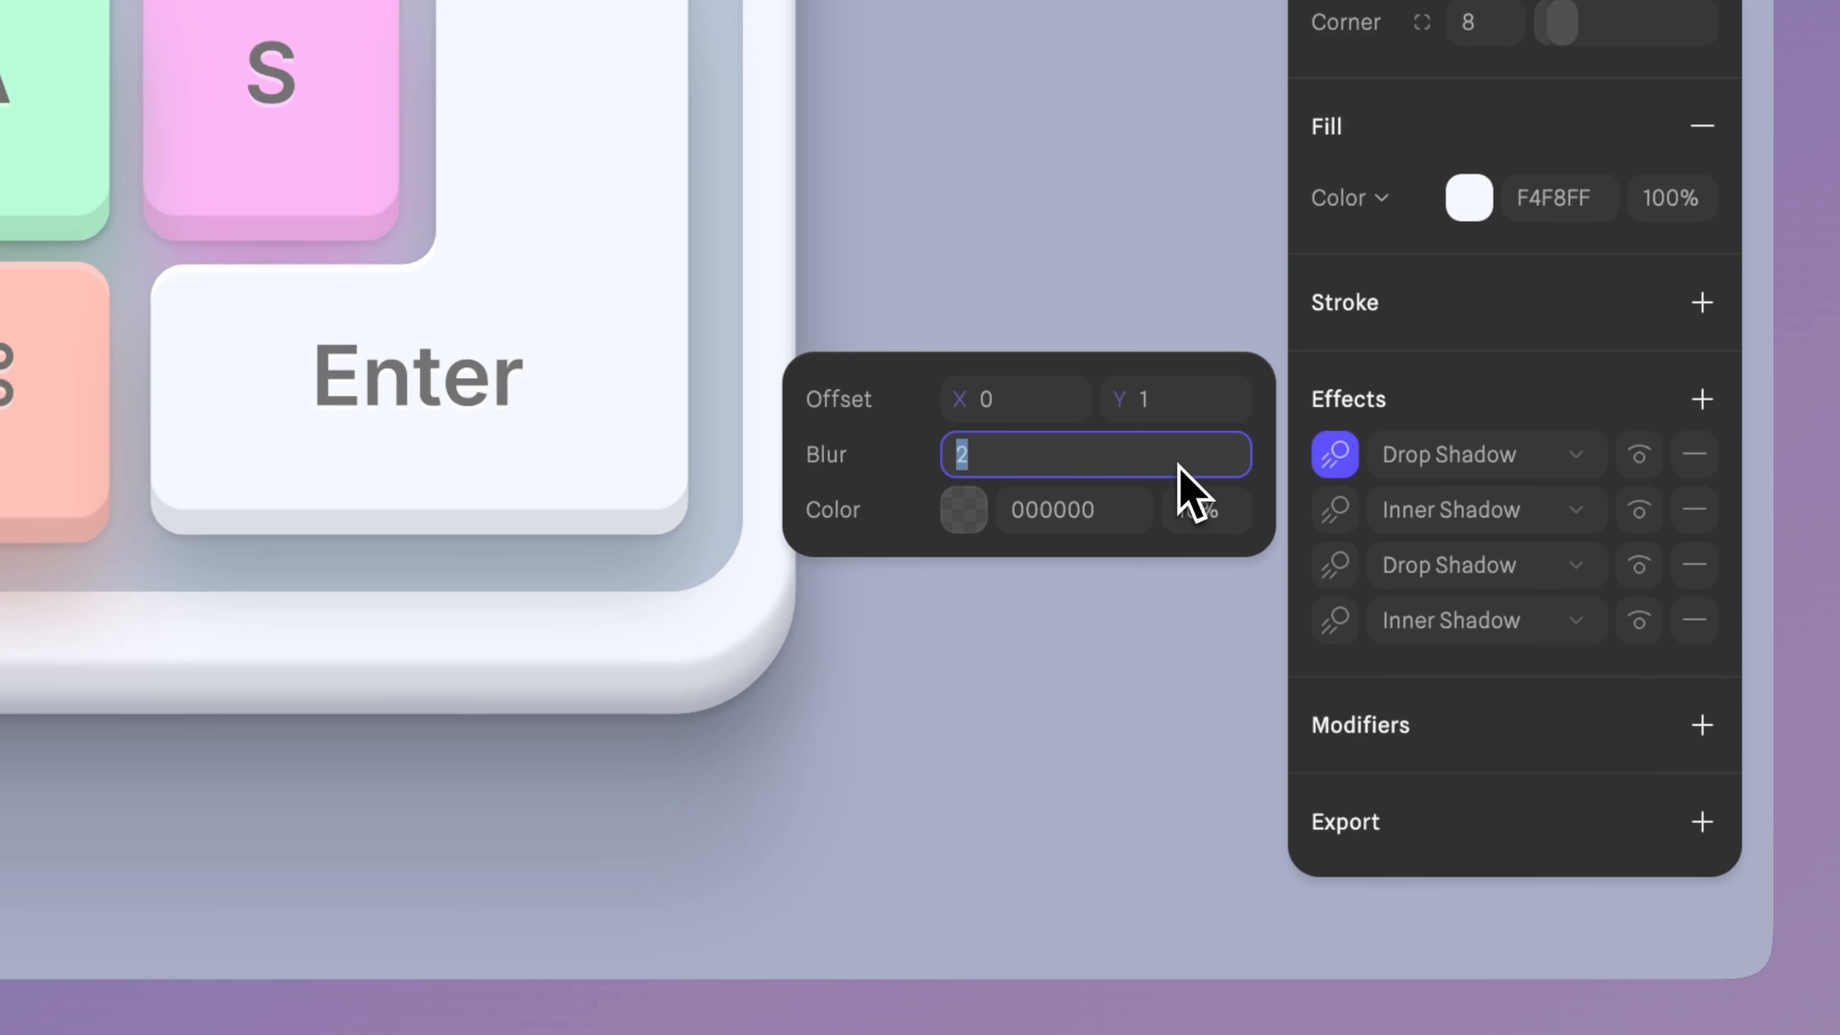
left_click(1237, 516)
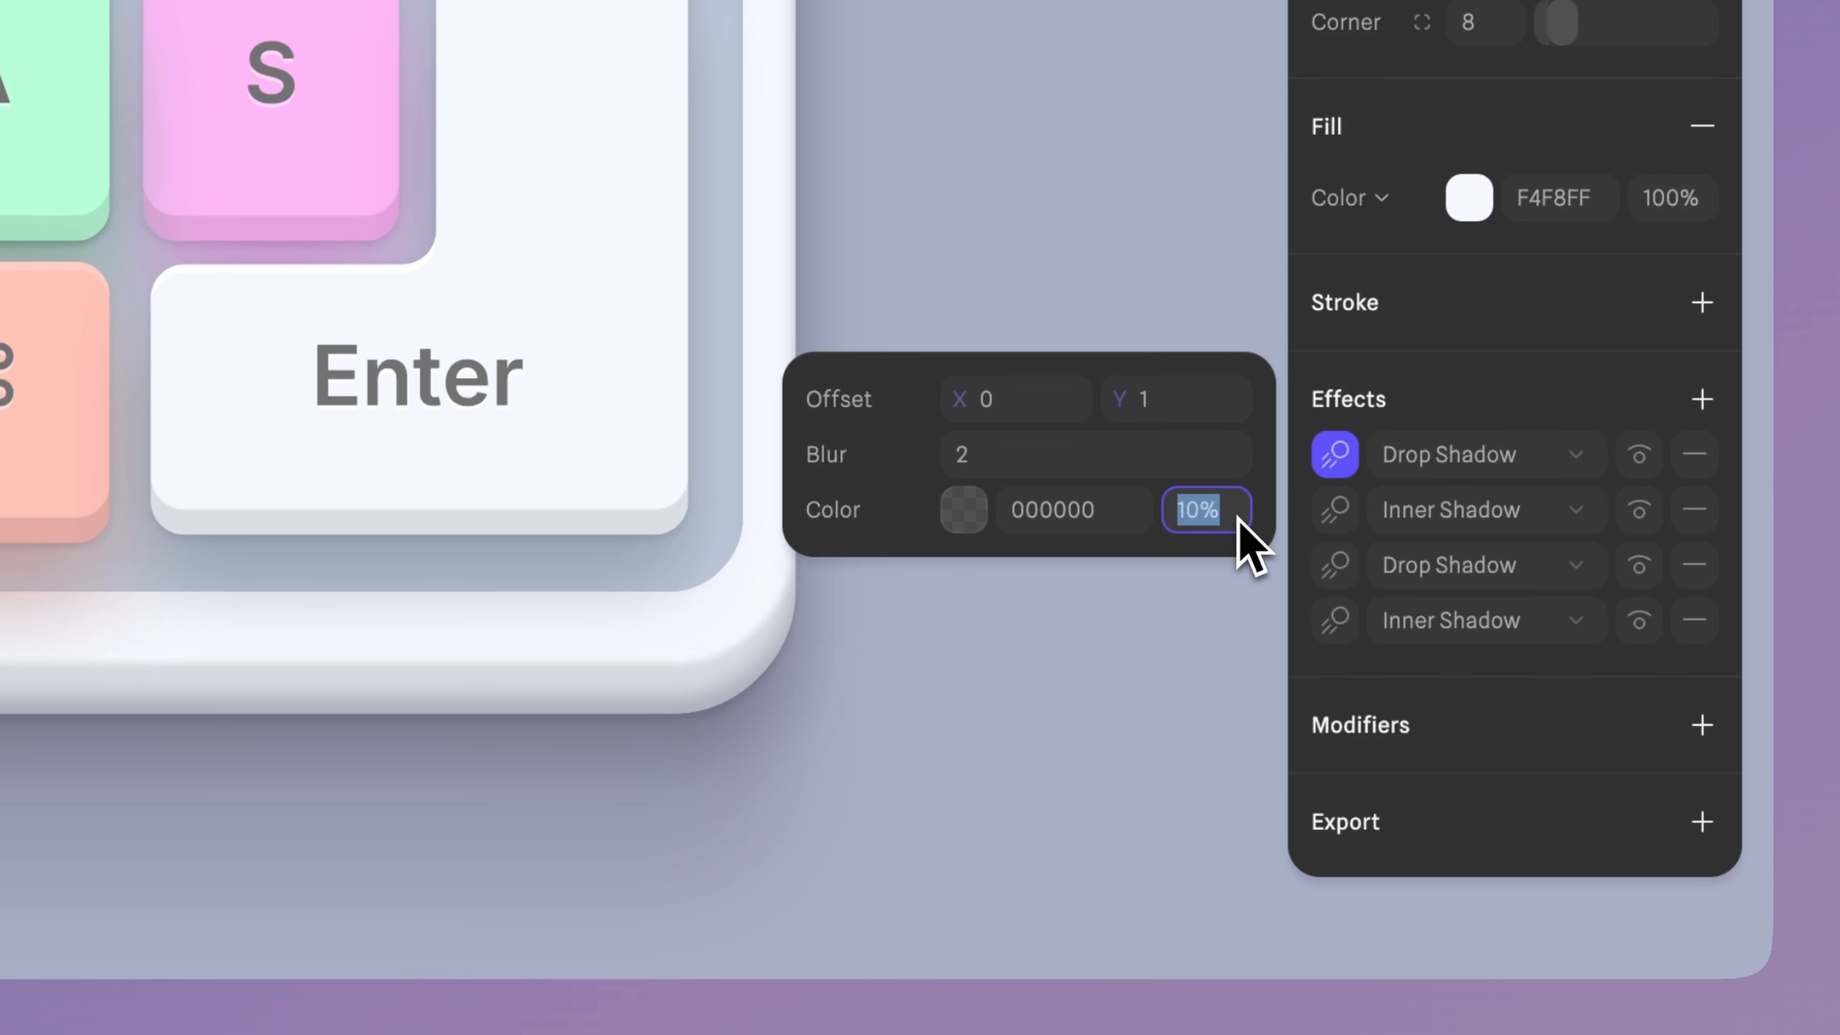
- Review the offset, blur and opacity of the white key's two inner shadows and second drop shadow
left_click(1335, 529)
left_click(1221, 462)
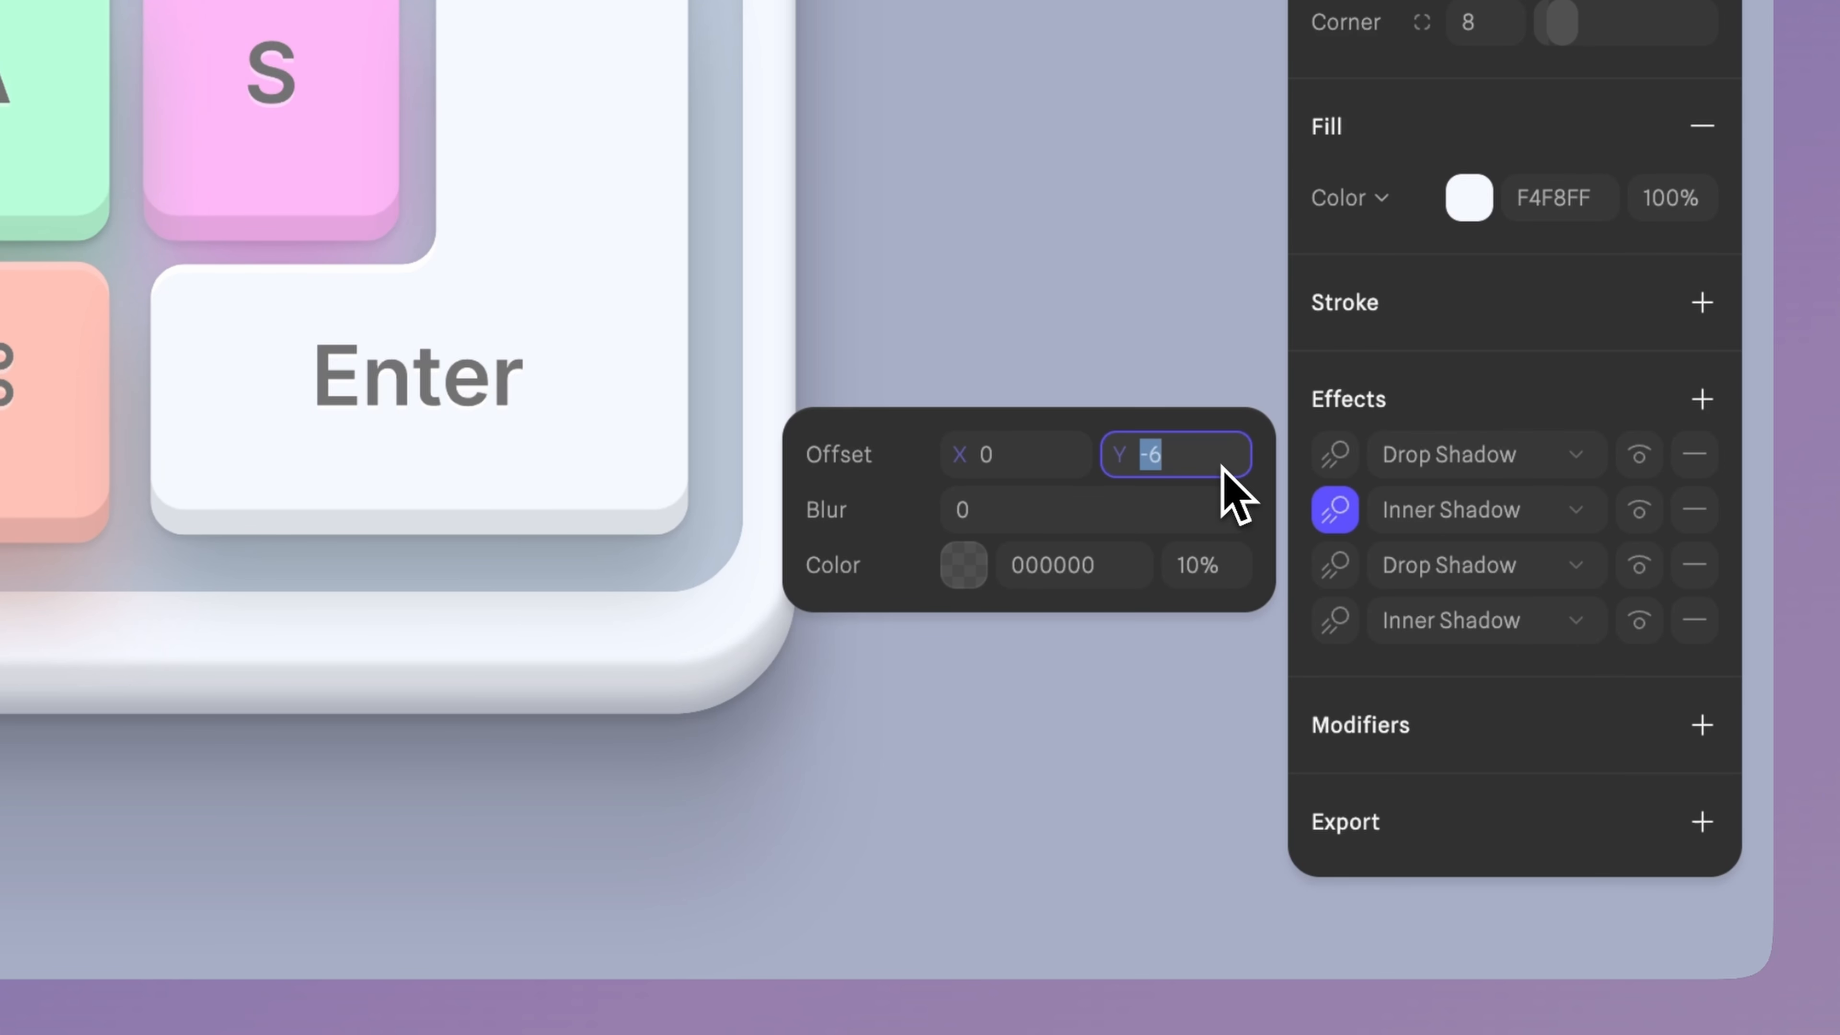
left_click(1191, 511)
left_click(1243, 569)
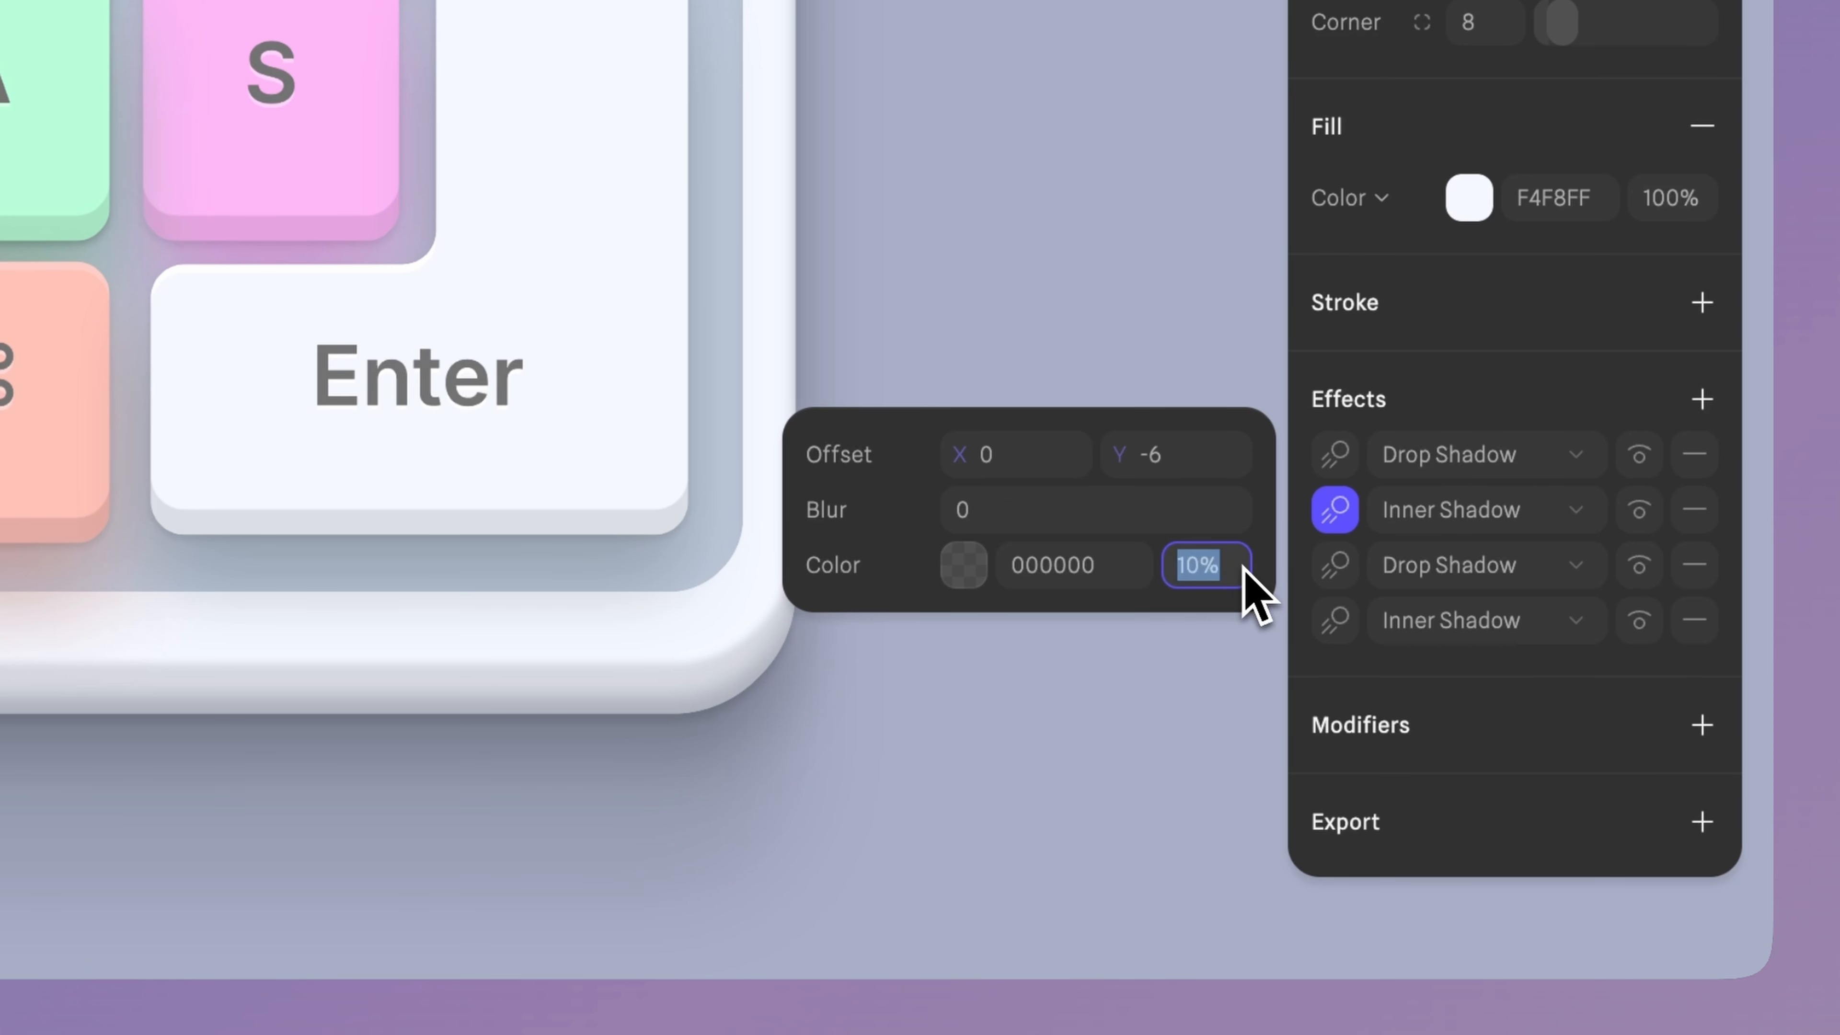
left_click(1339, 625)
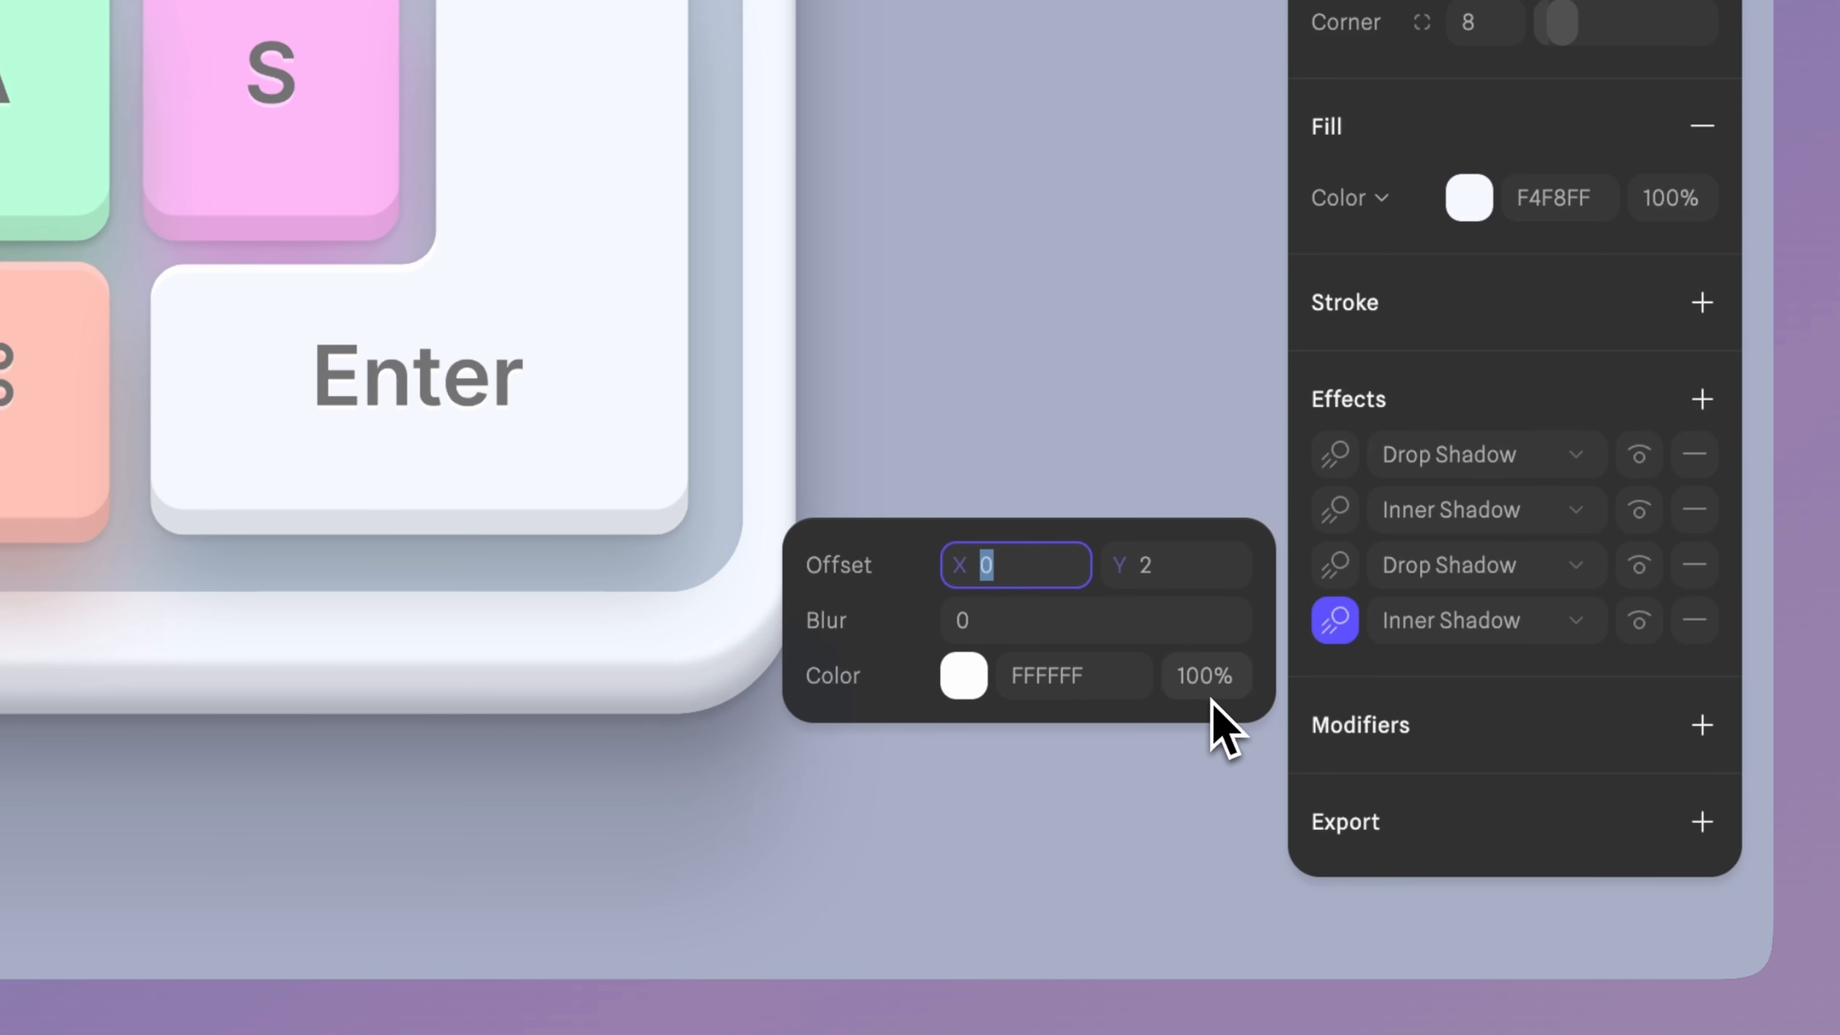
left_click(1342, 580)
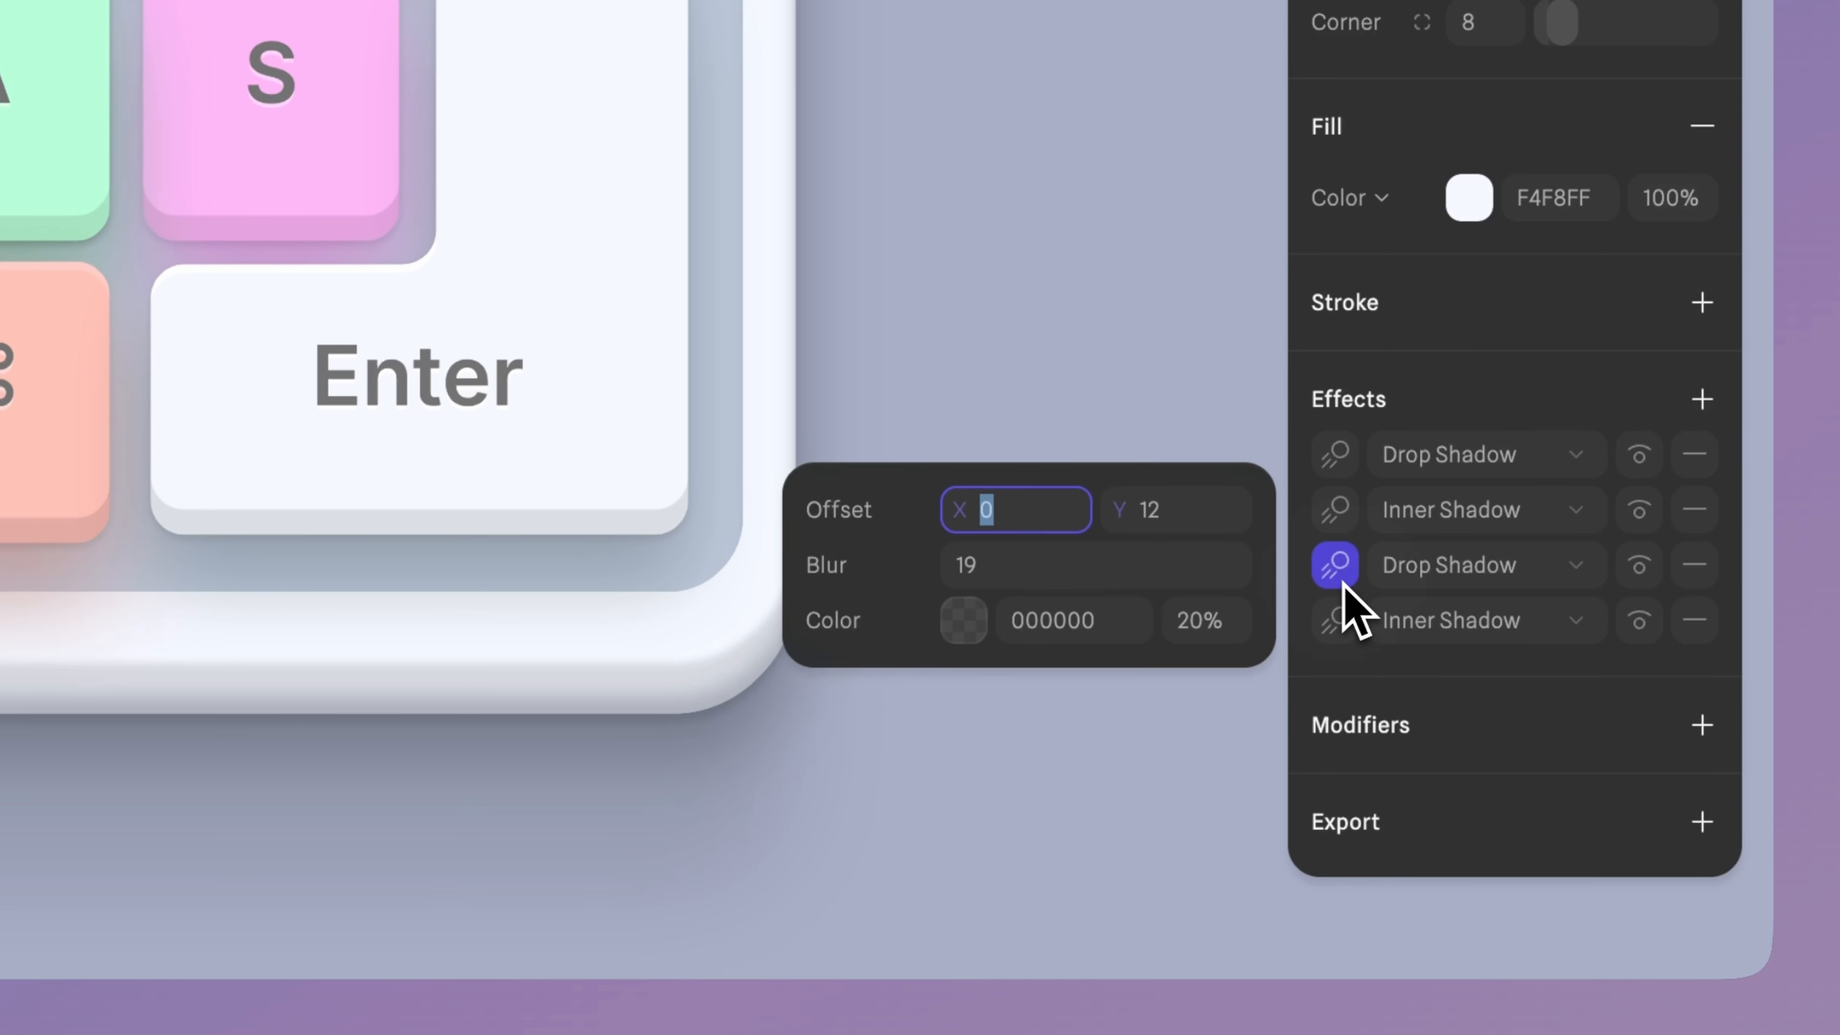
left_click(1226, 518)
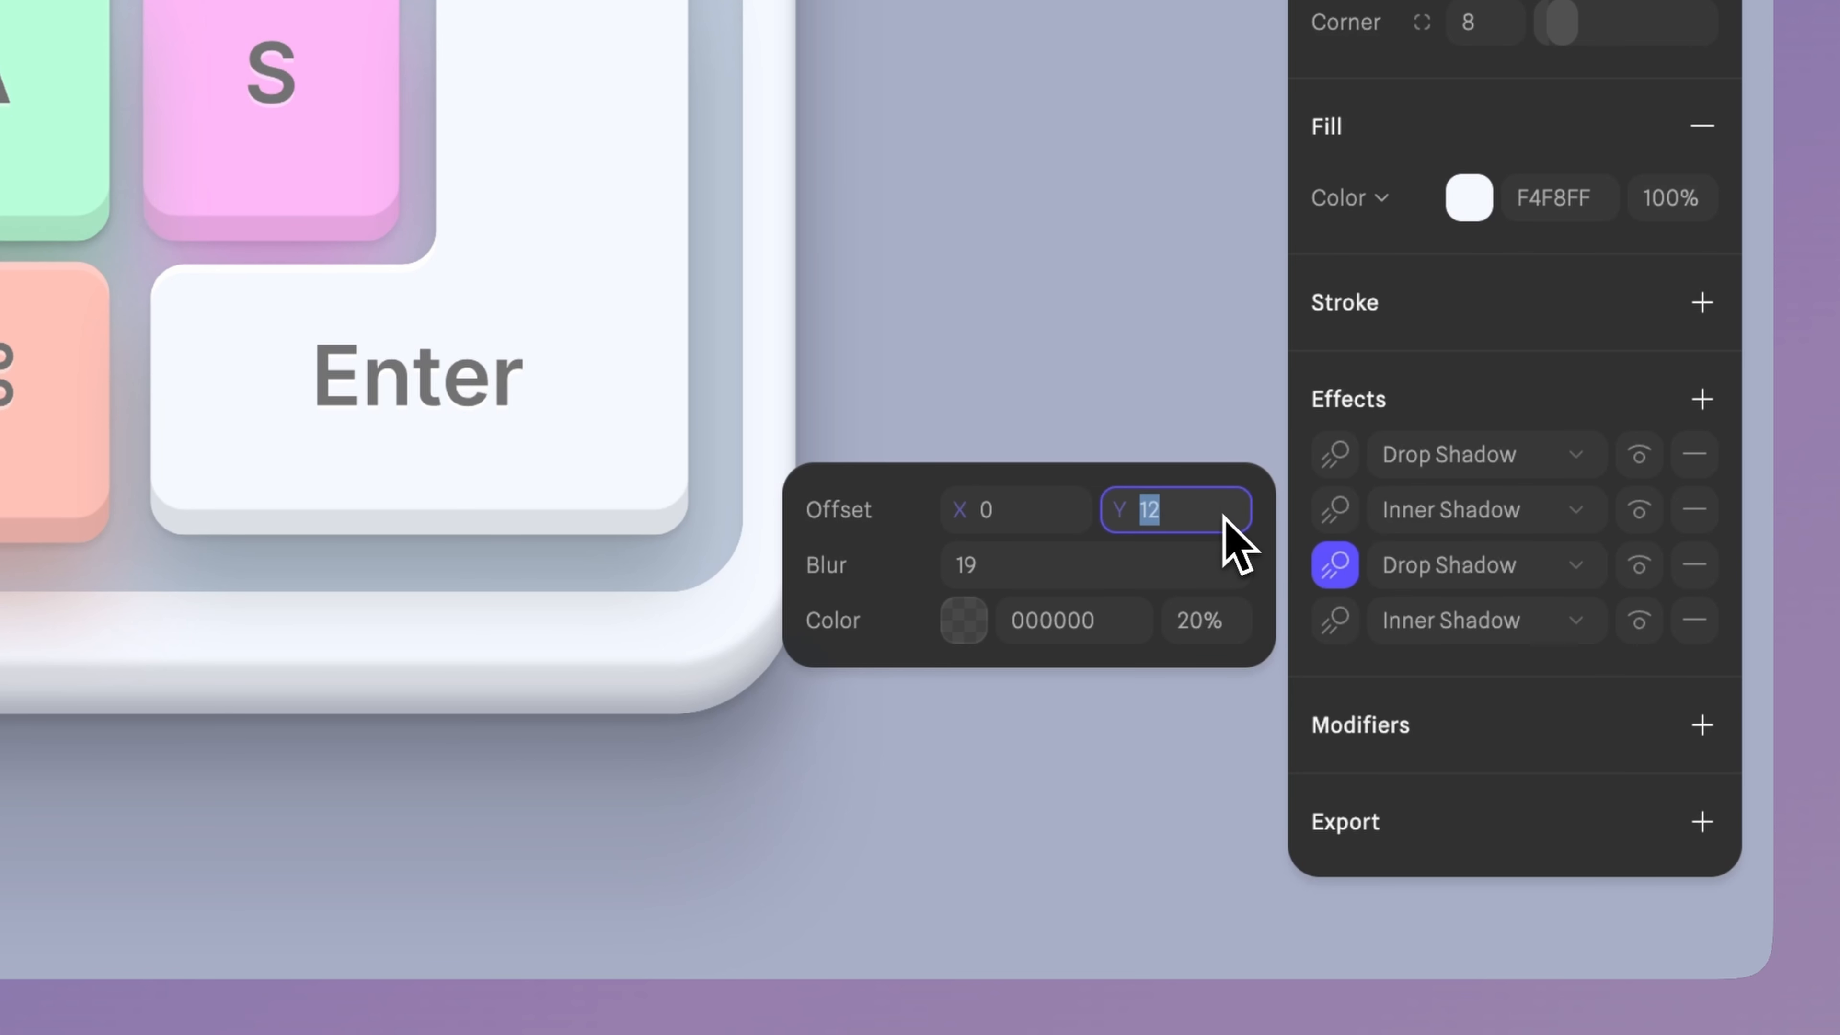
left_click(1208, 560)
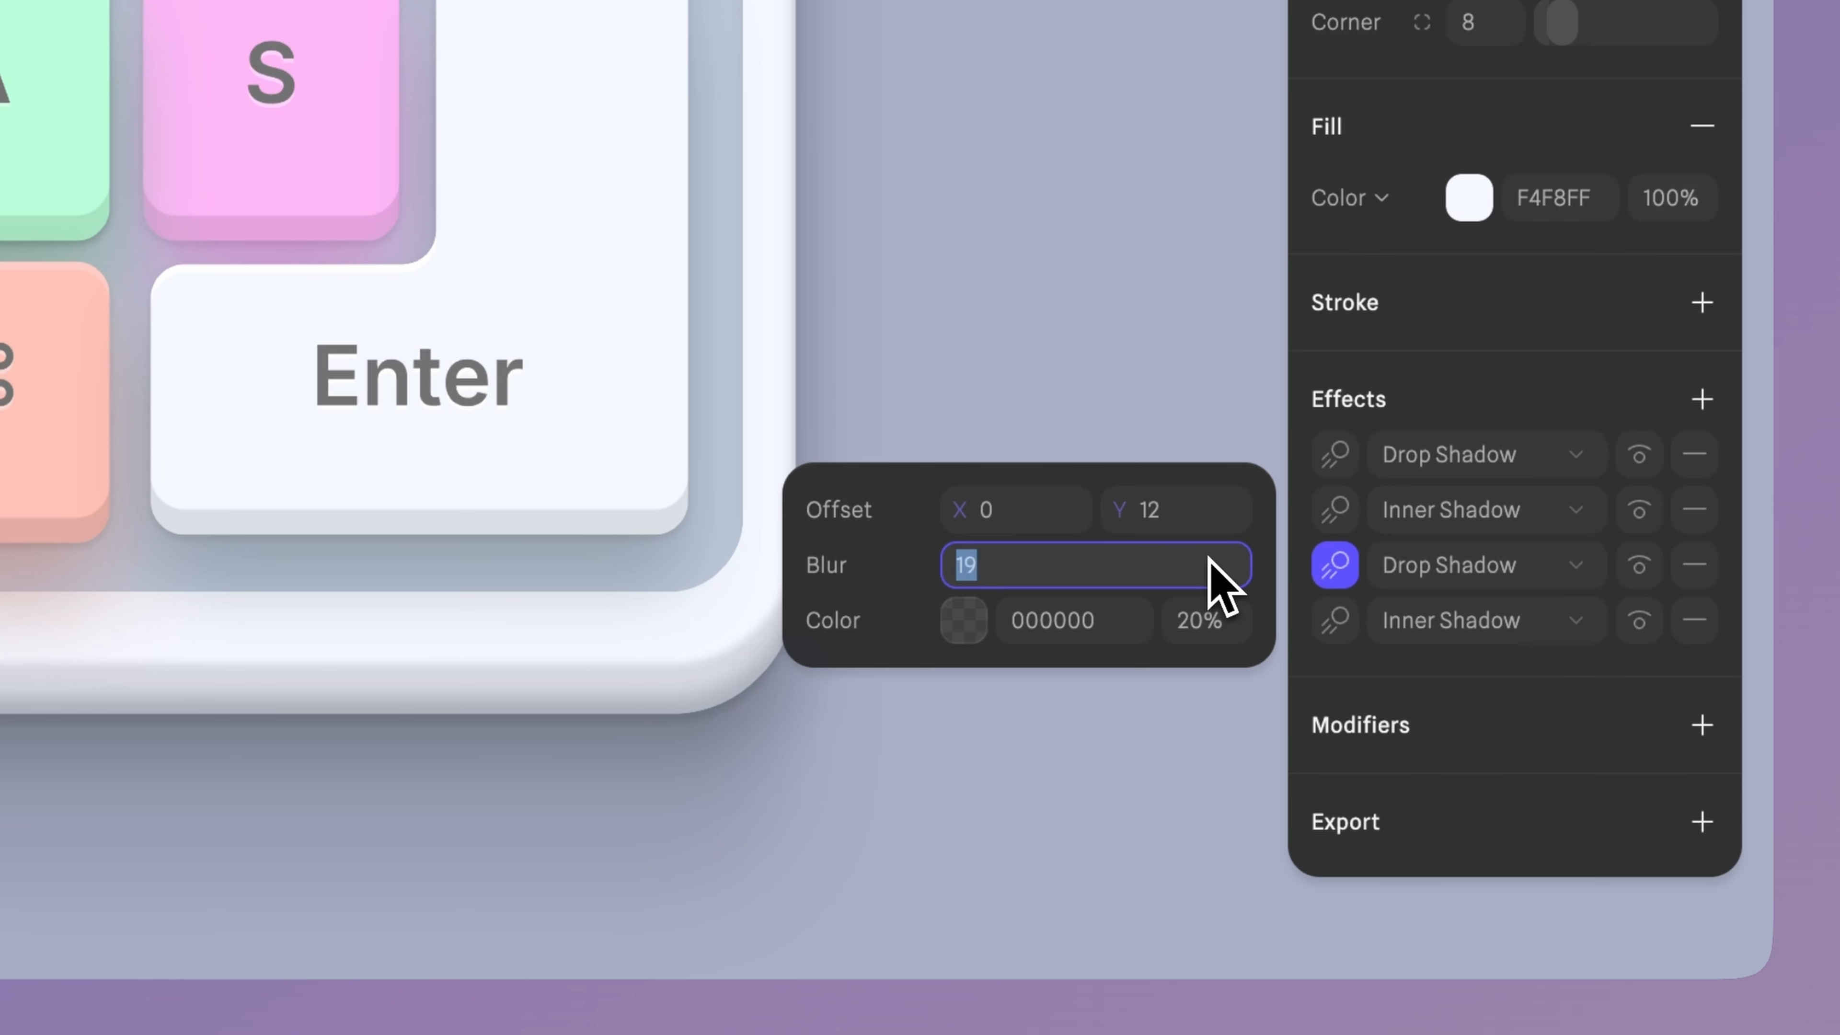
left_click(1258, 635)
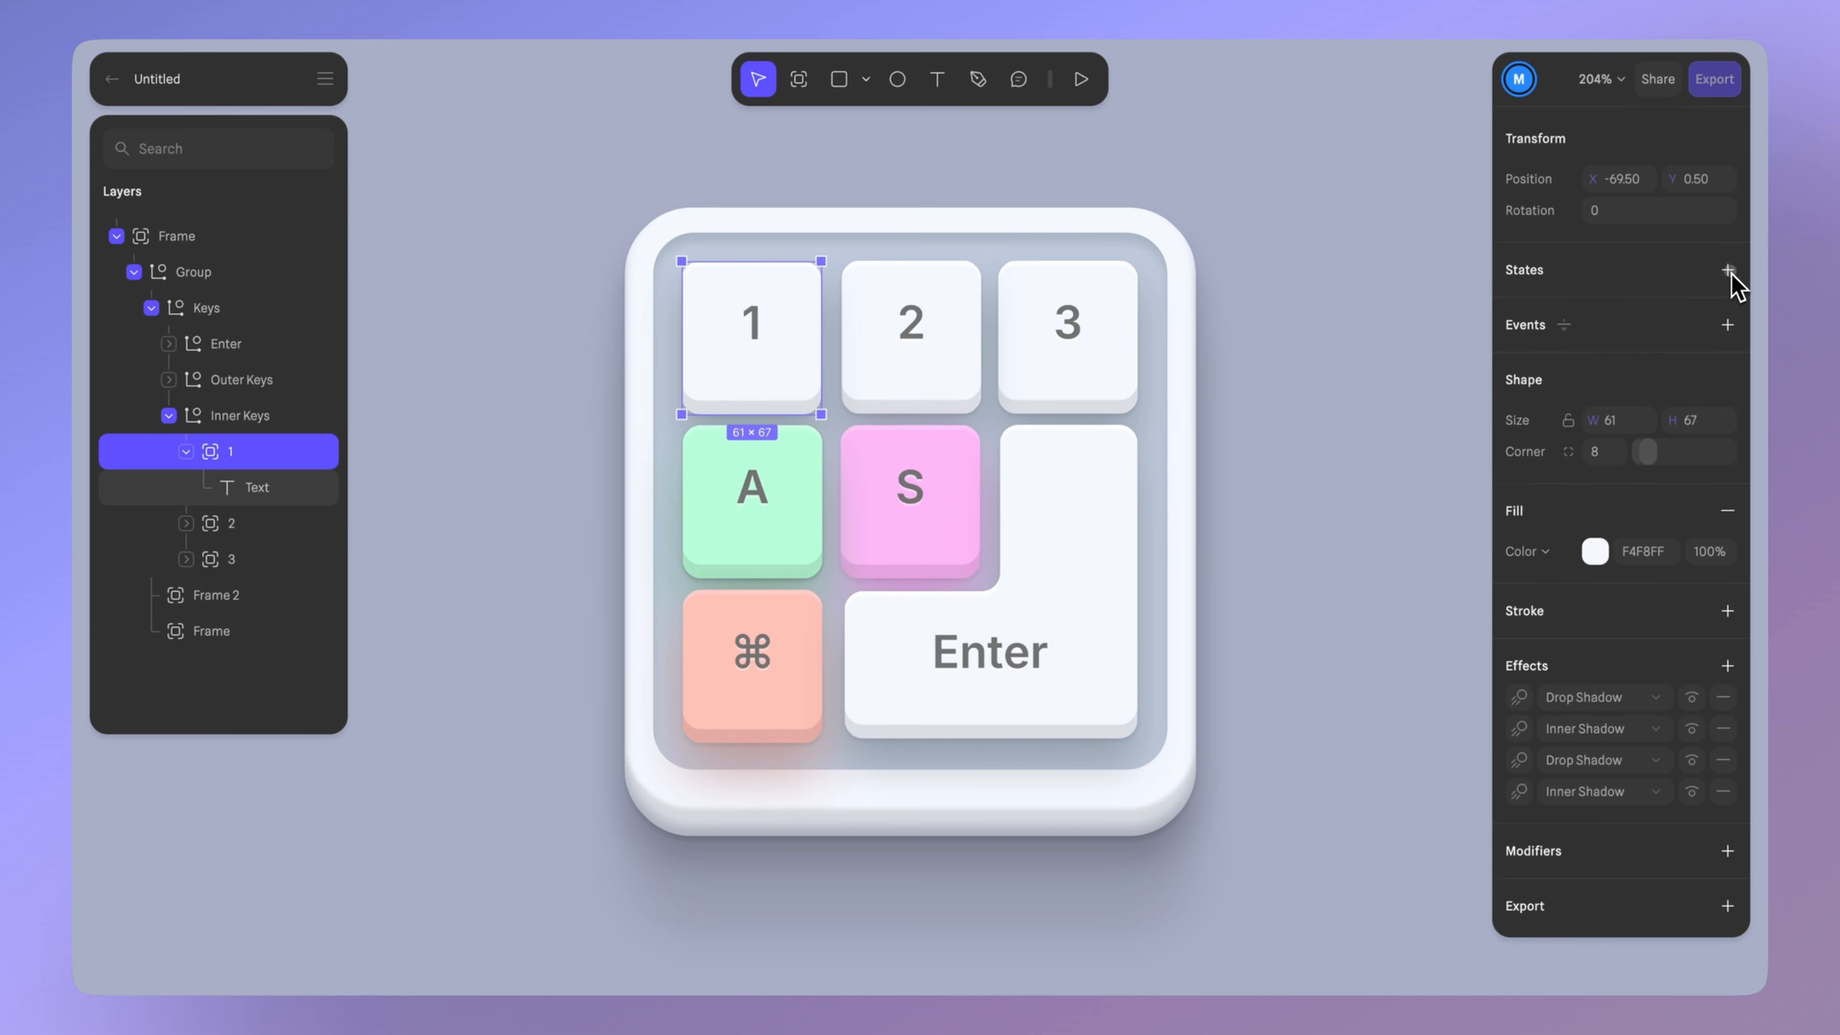
- Add a state to the 1 key and set its black inner shadow to Y offset 2 and blur 3
left_click(1728, 270)
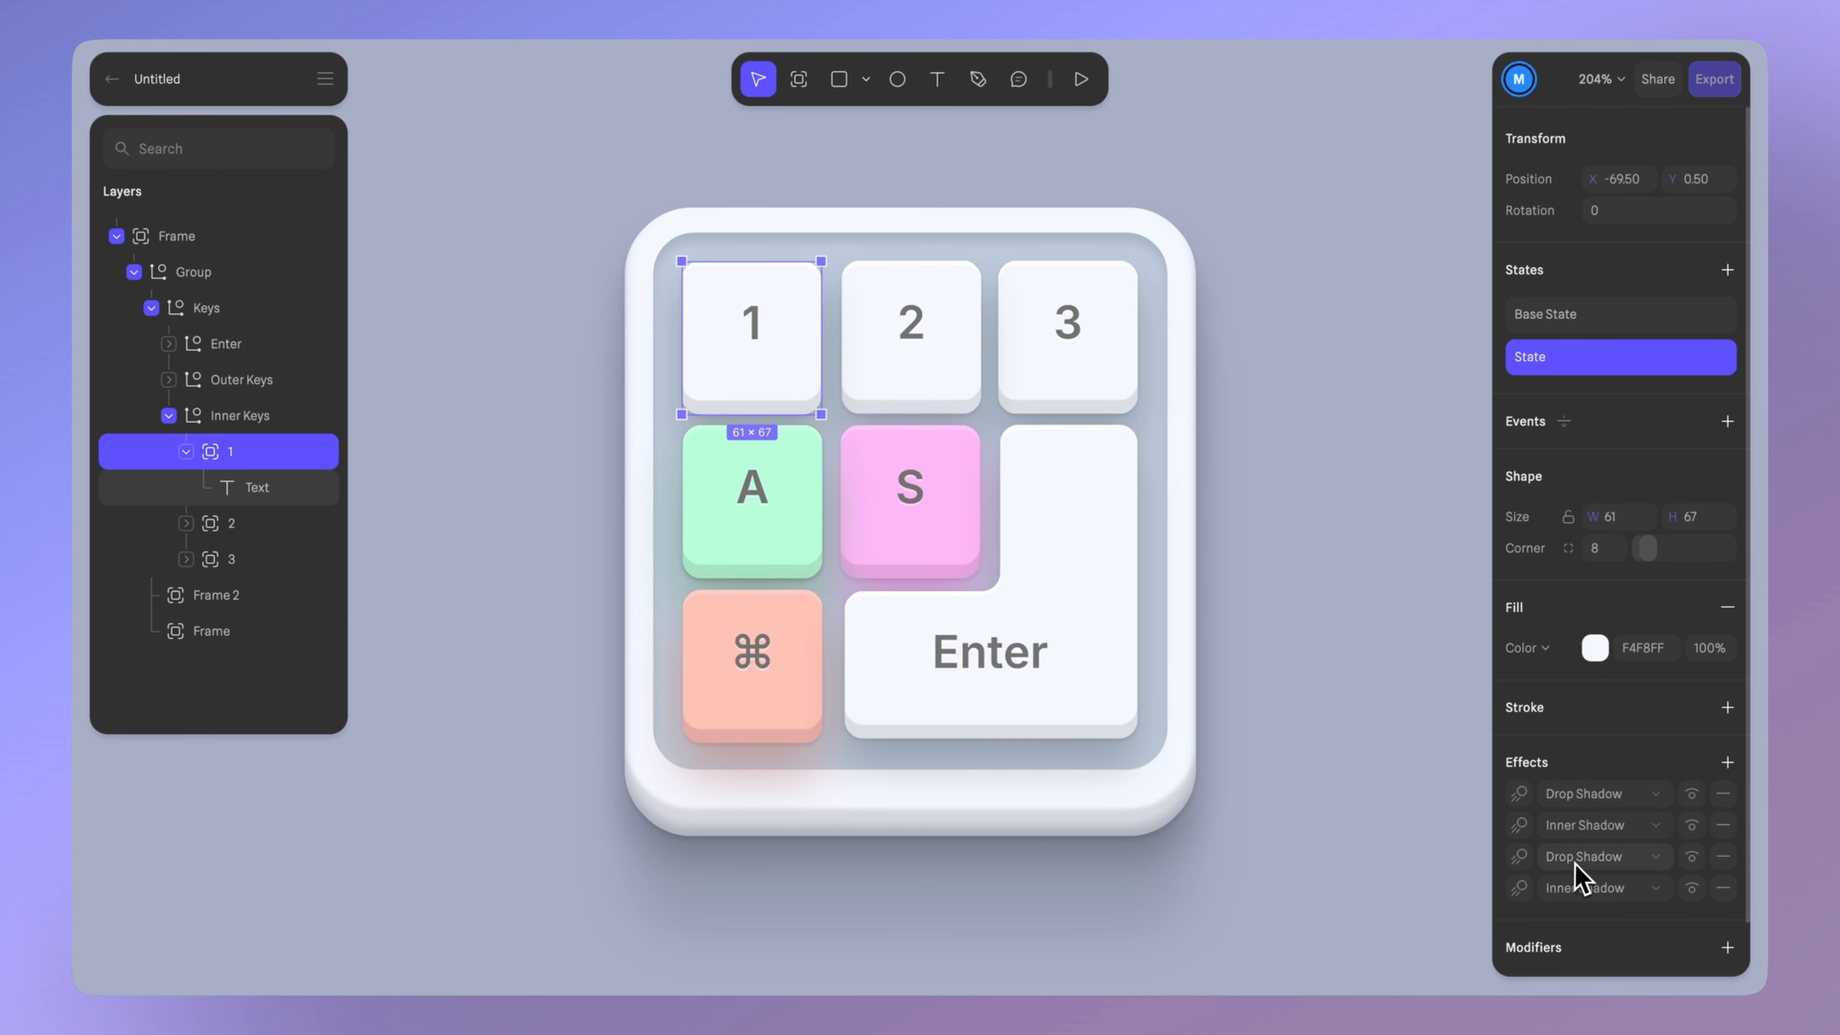
scroll(1609, 883, "down", 1)
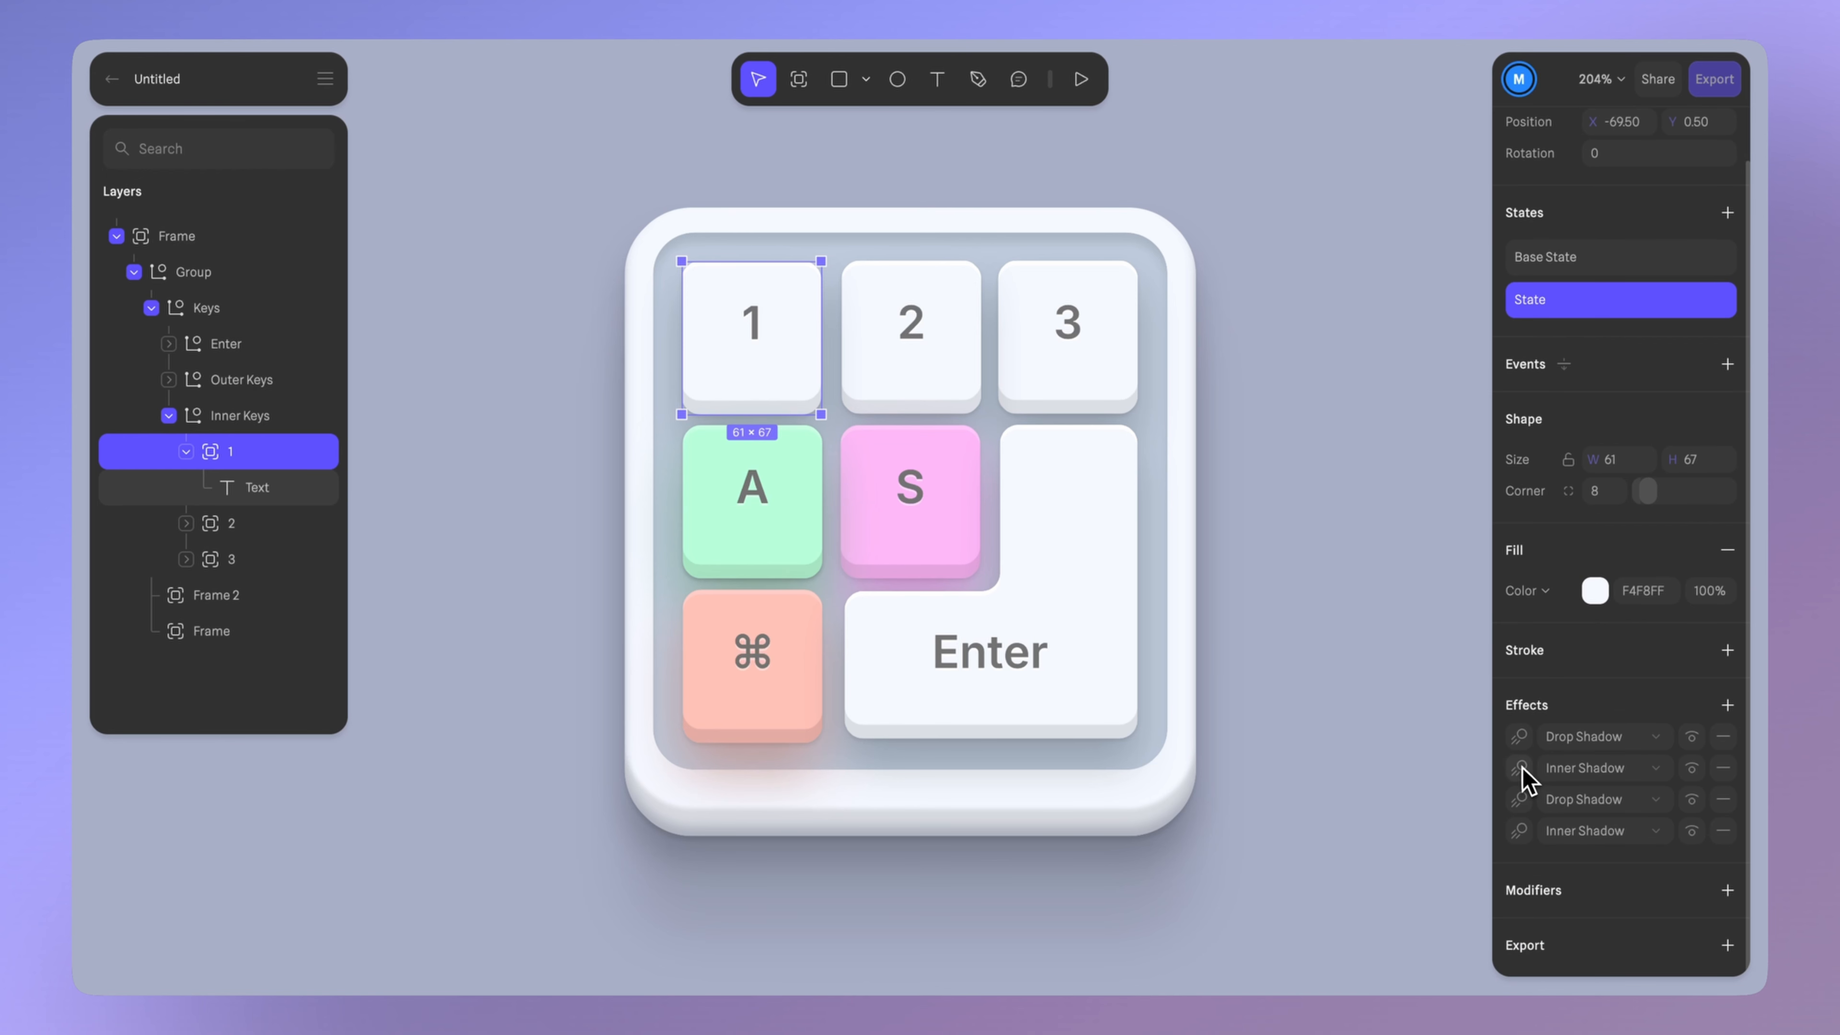
left_click(1520, 768)
key("Tab")
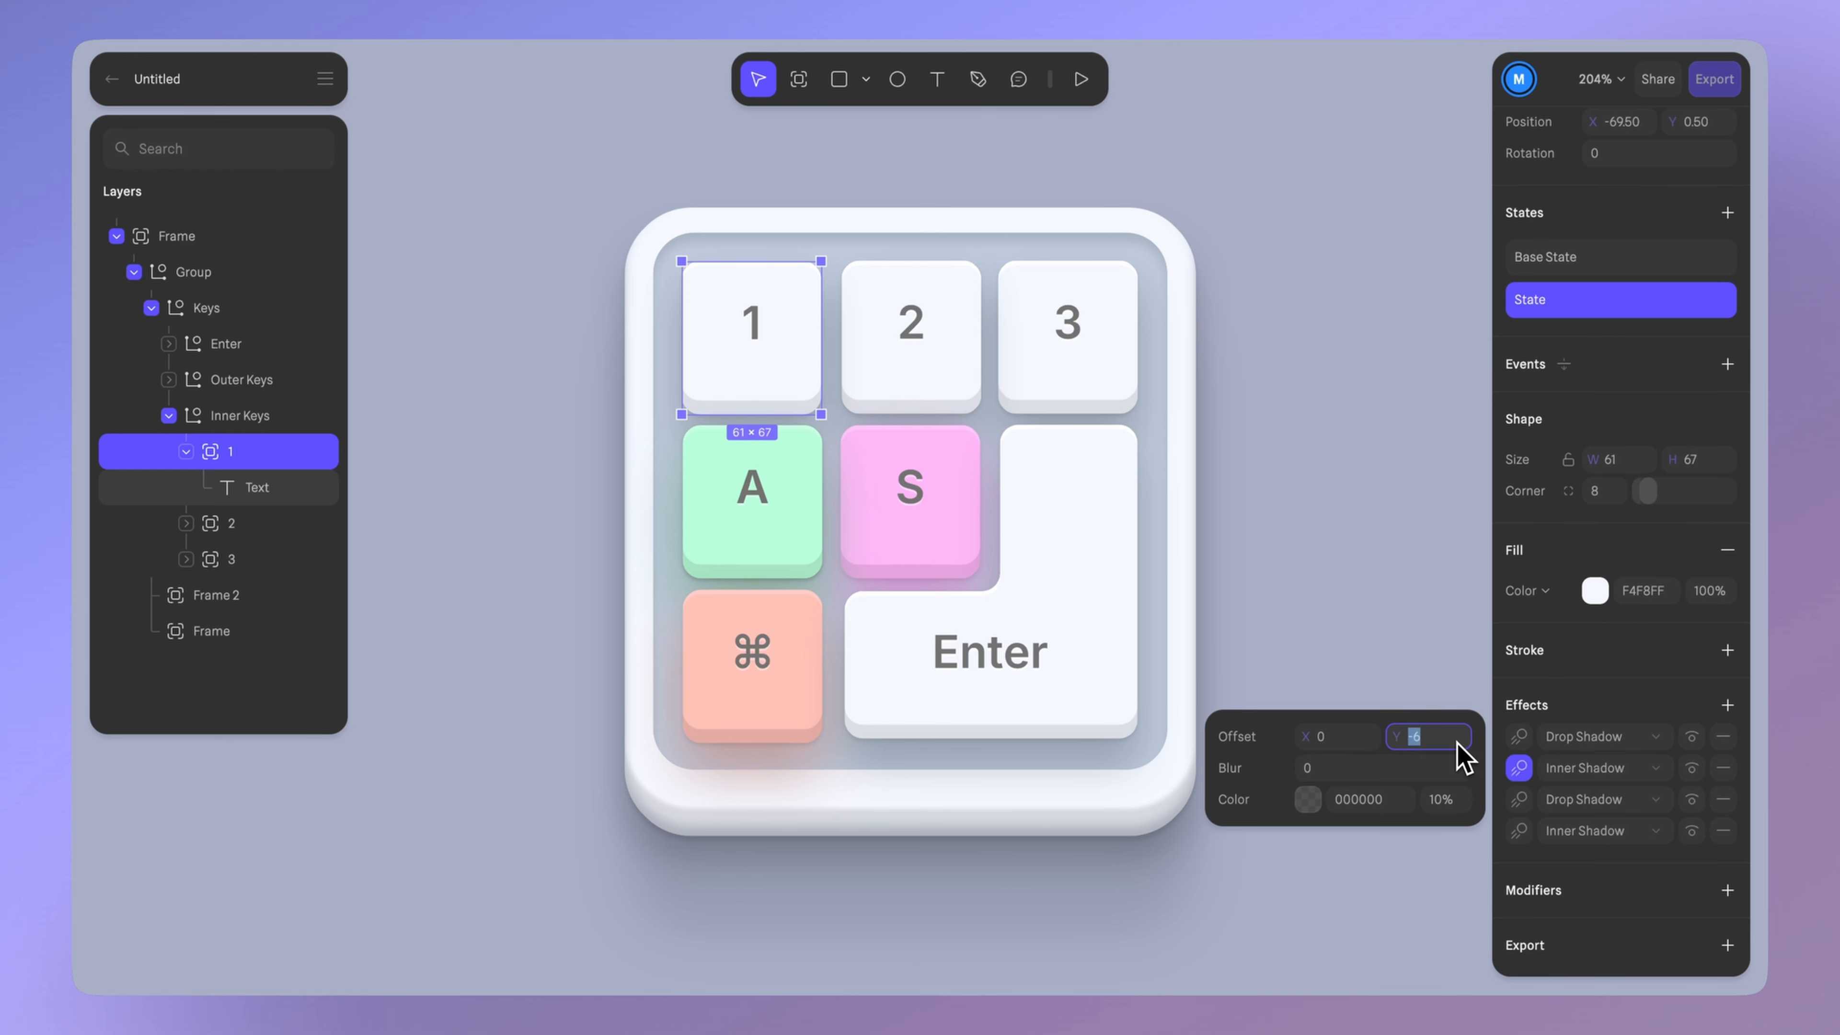
type("2")
key("Return")
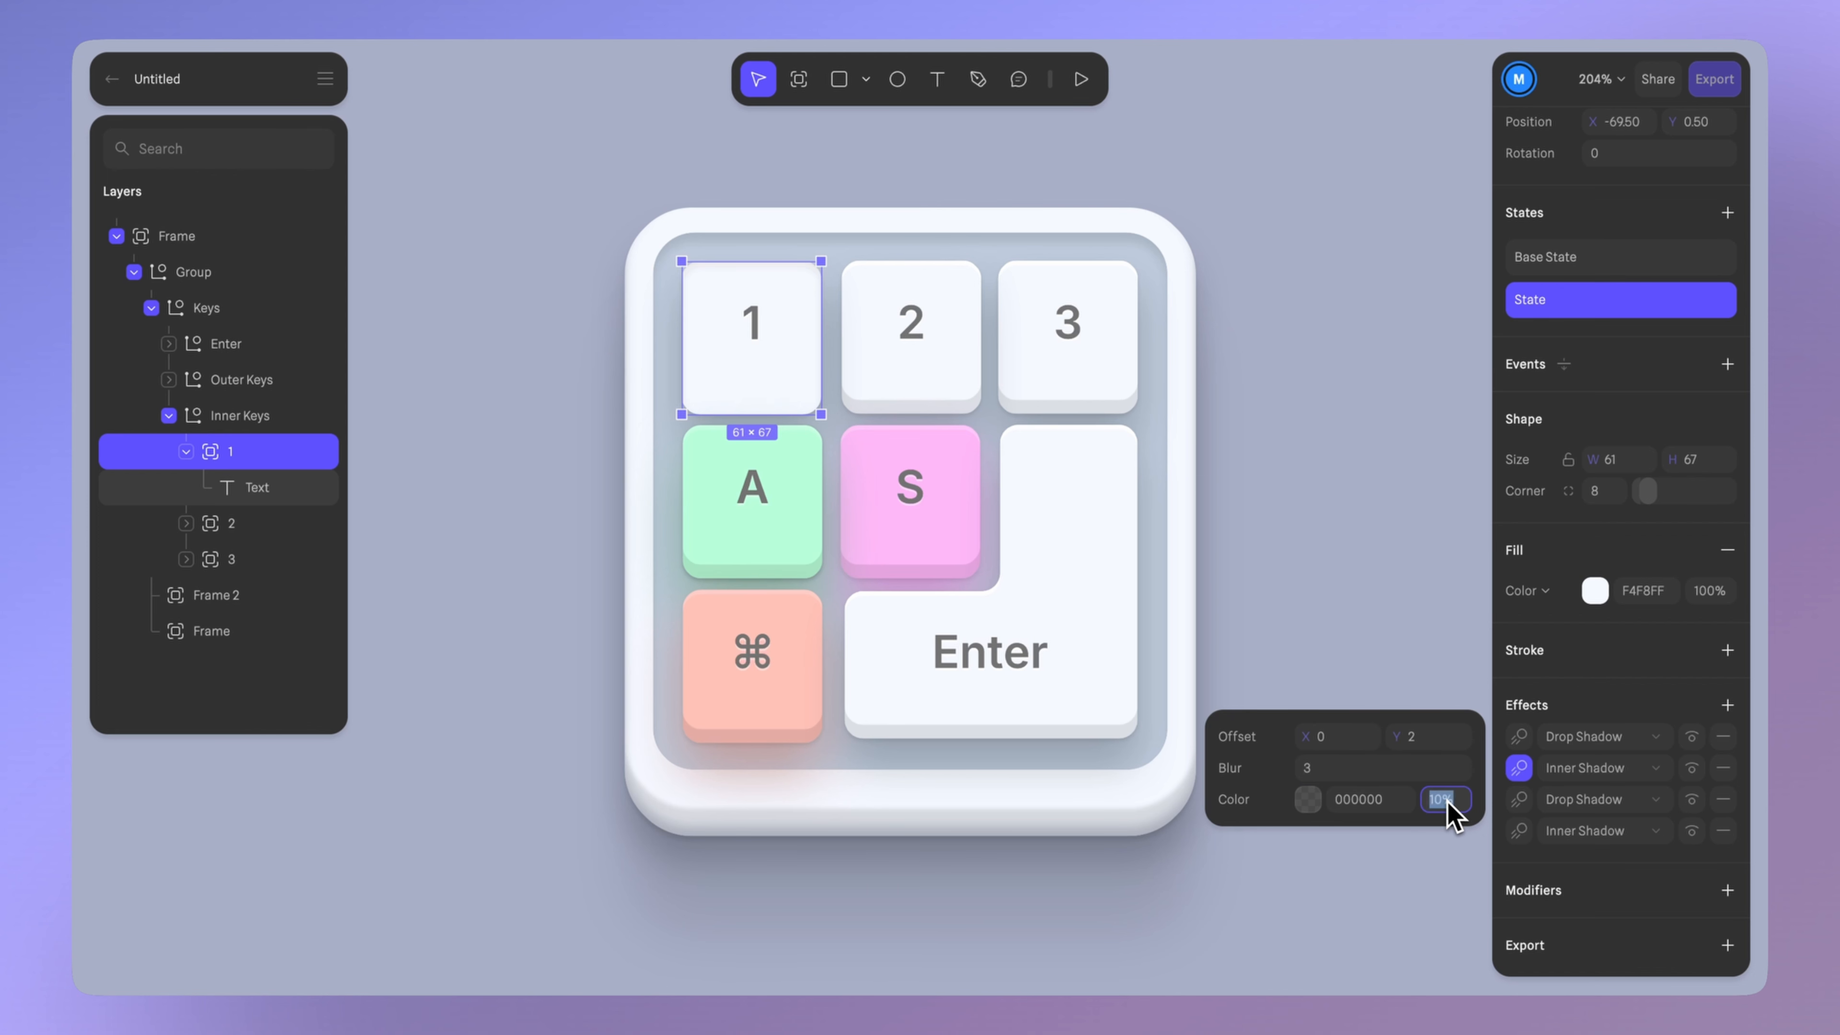
- Set the white inner shadow's opacity to 0 and the height to 63 in the 1 key's new state, and compare it with the Base State
left_click(1522, 833)
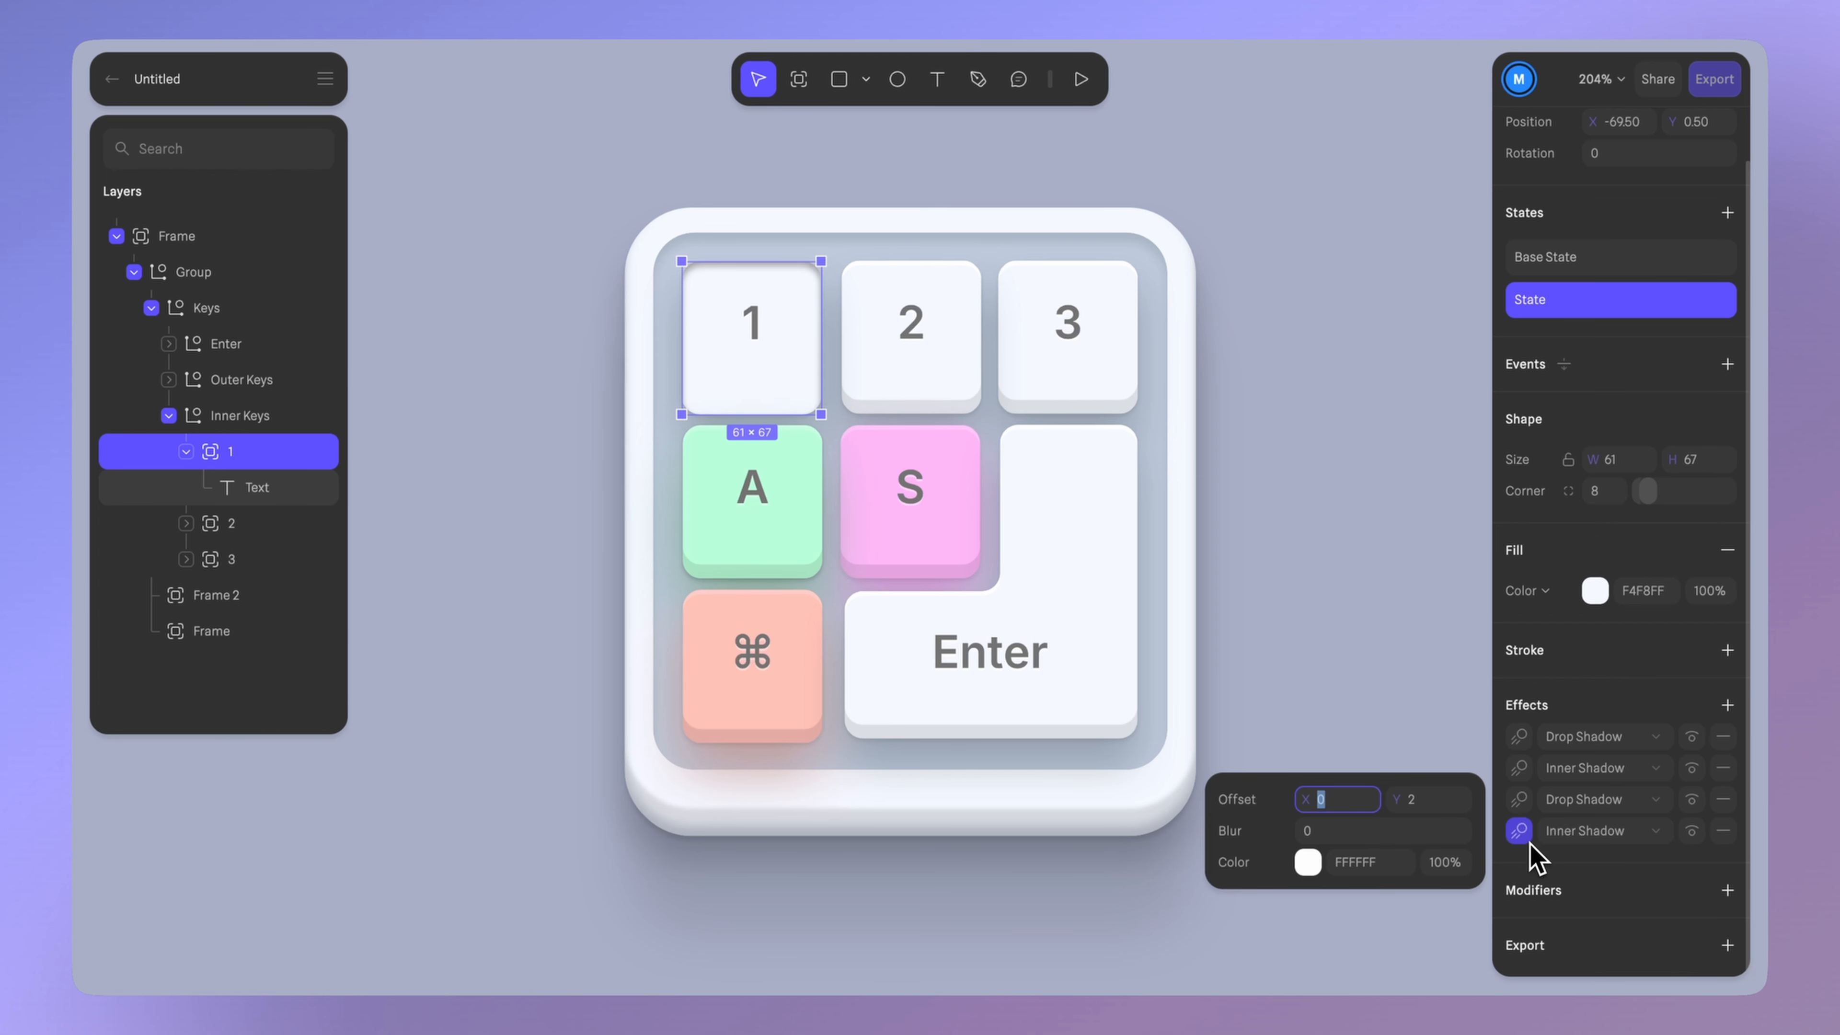
left_click(1468, 873)
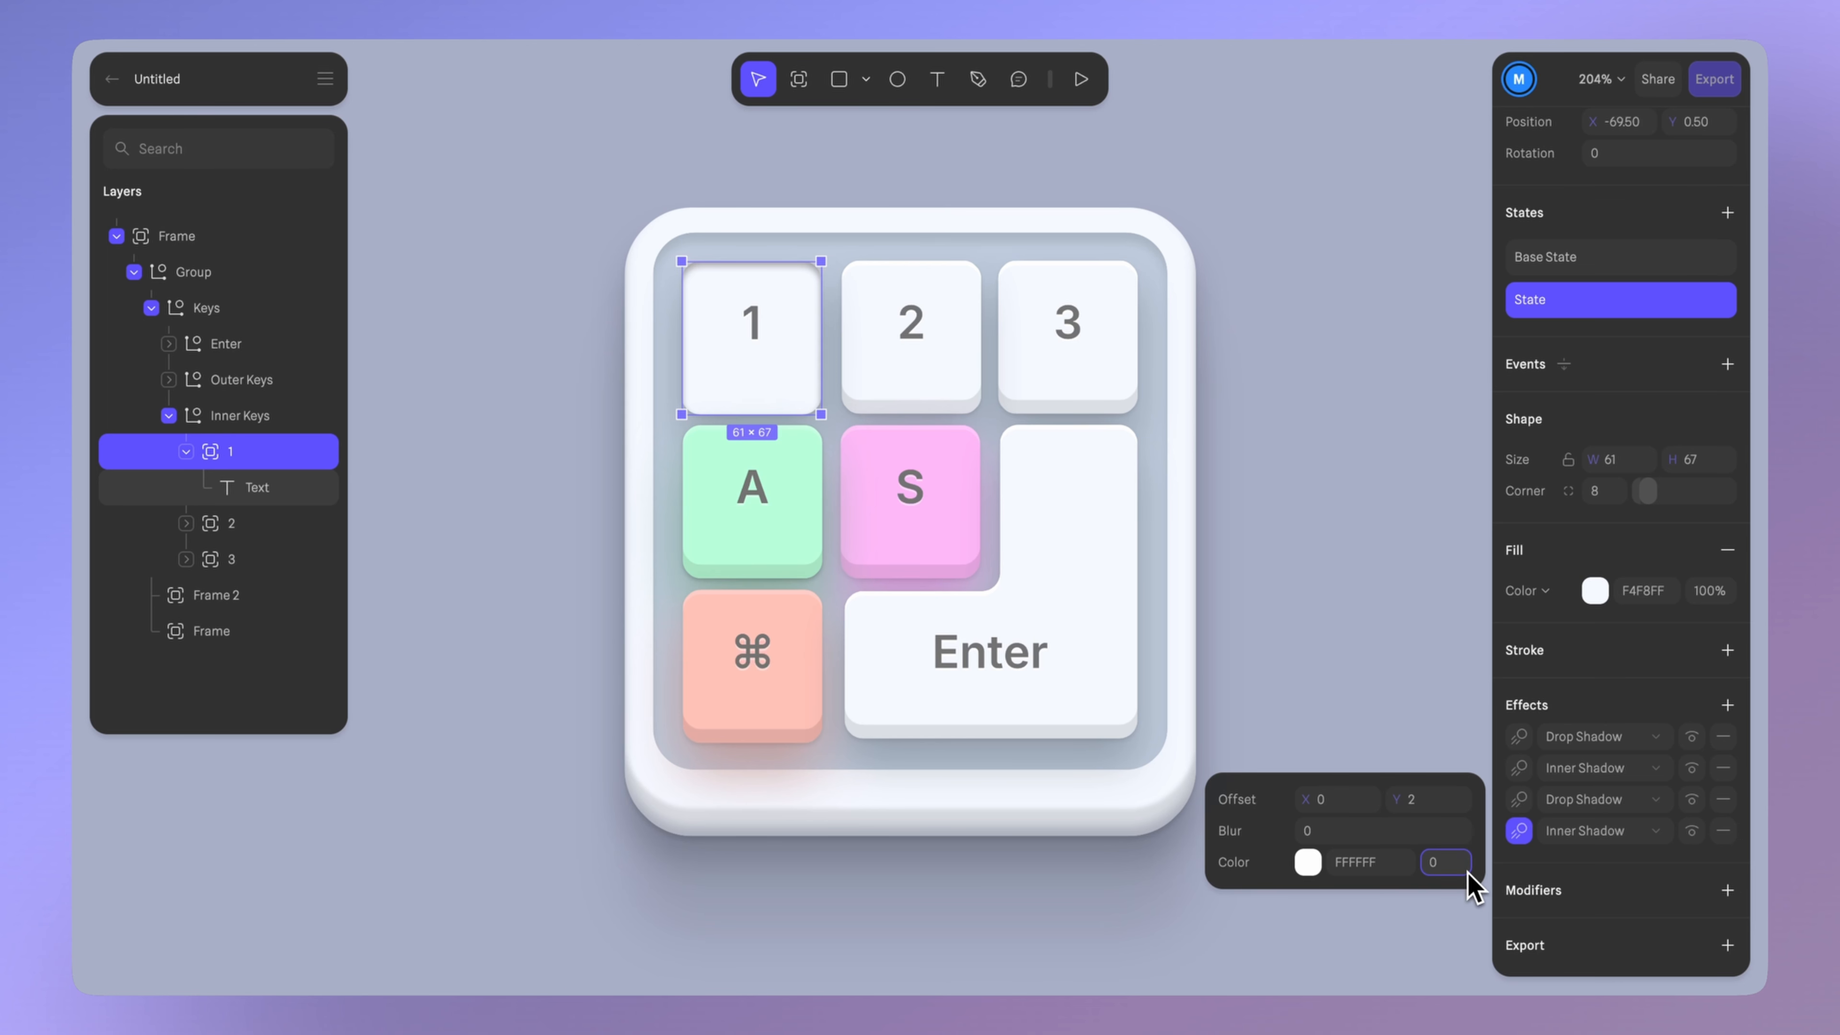
scroll(1717, 526, "up", 2)
left_click(1715, 518)
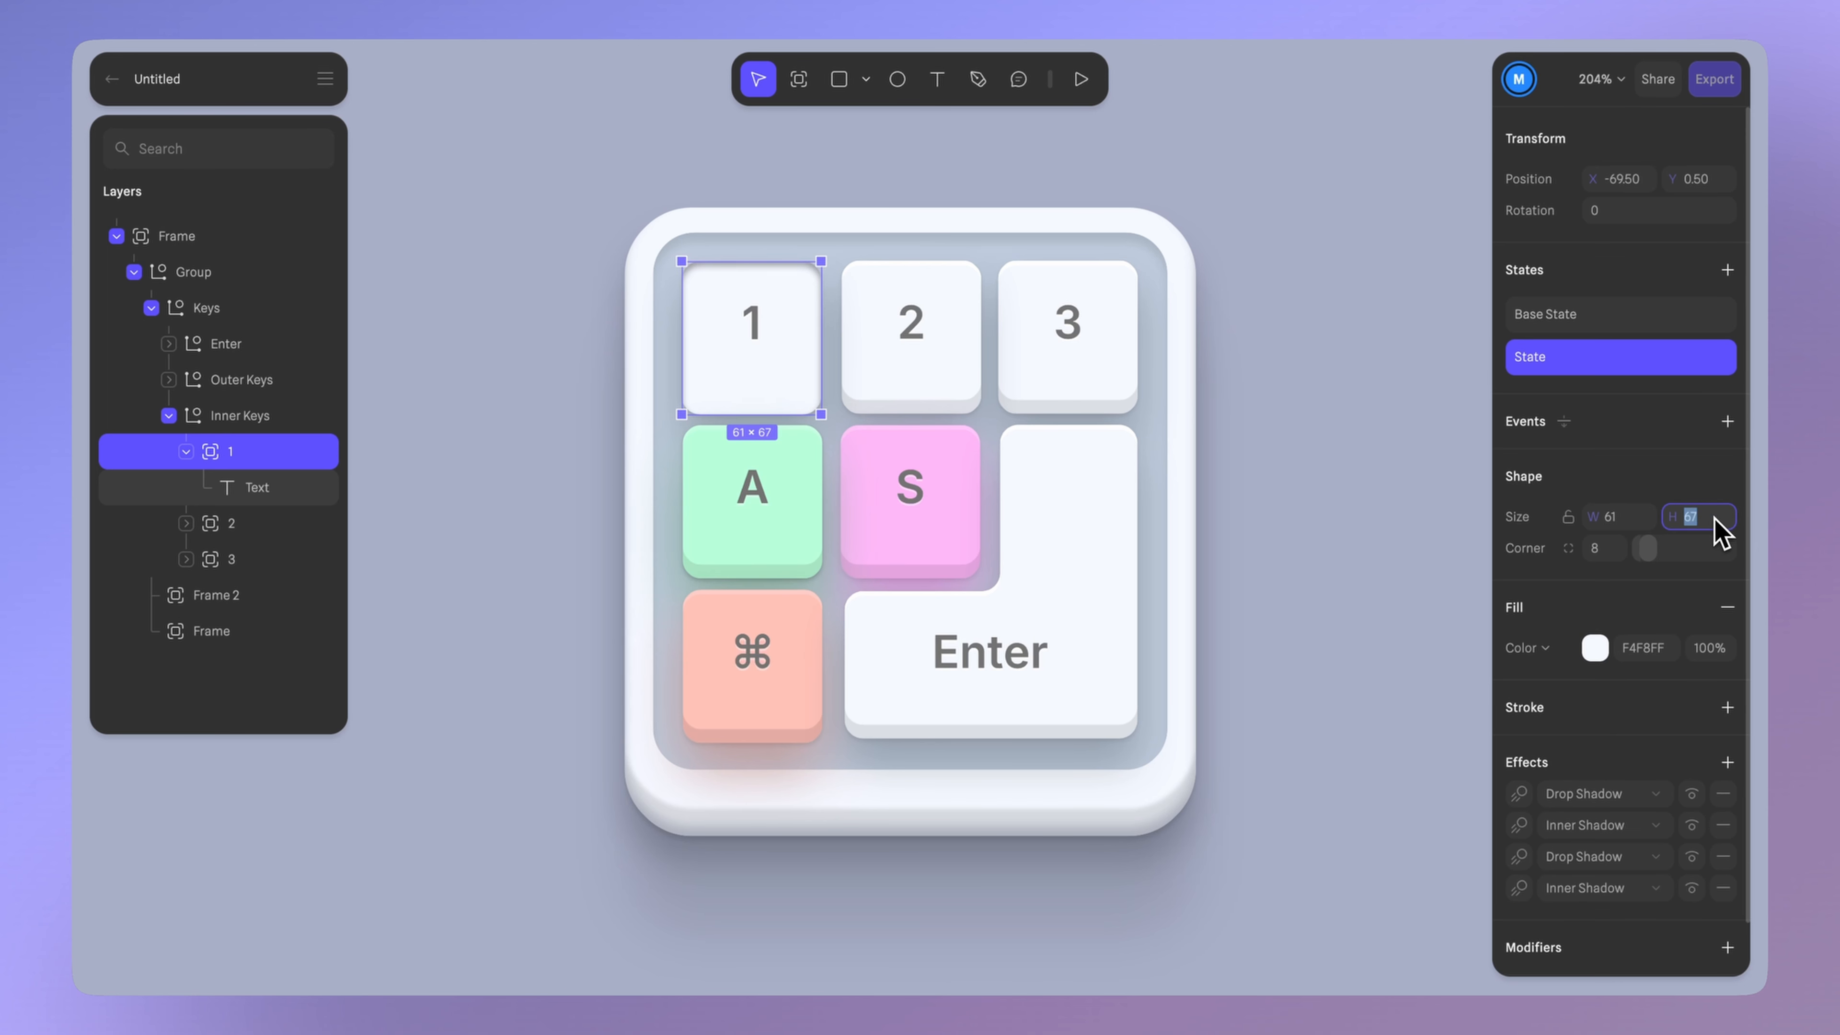
key("Return")
left_click(1610, 321)
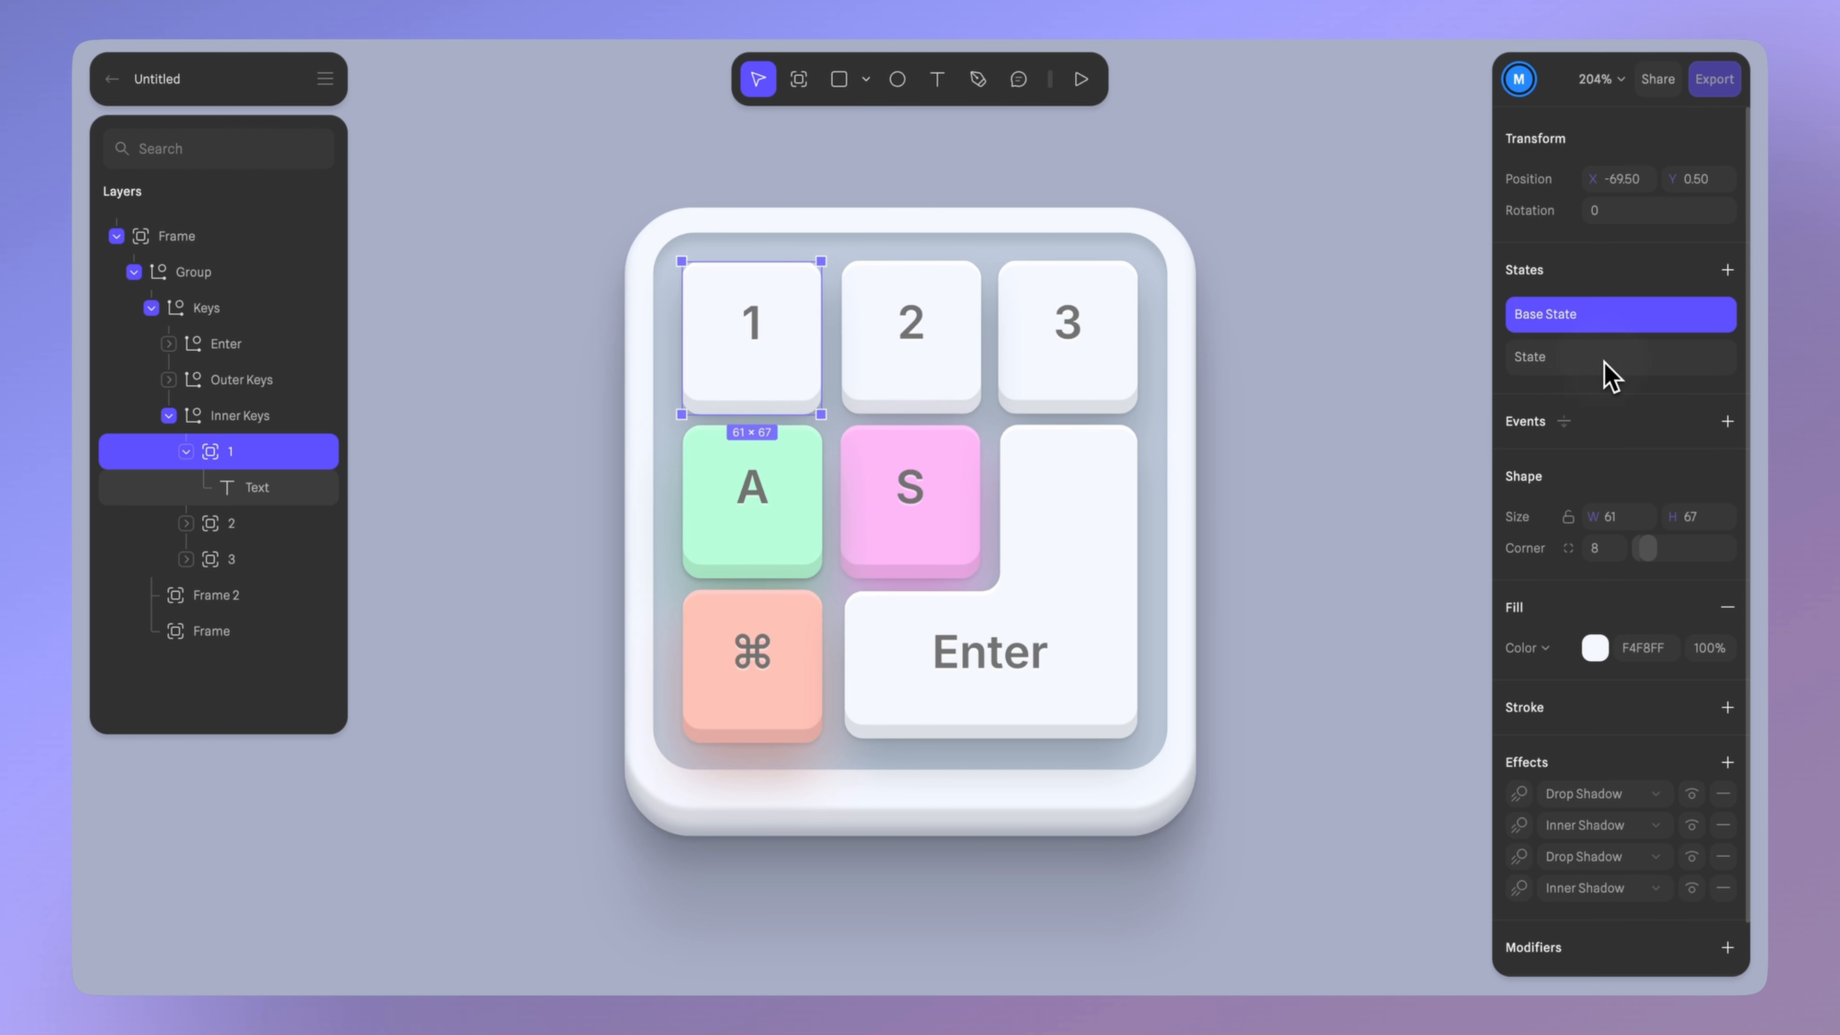
left_click(1605, 358)
left_click(1610, 325)
left_click(1609, 356)
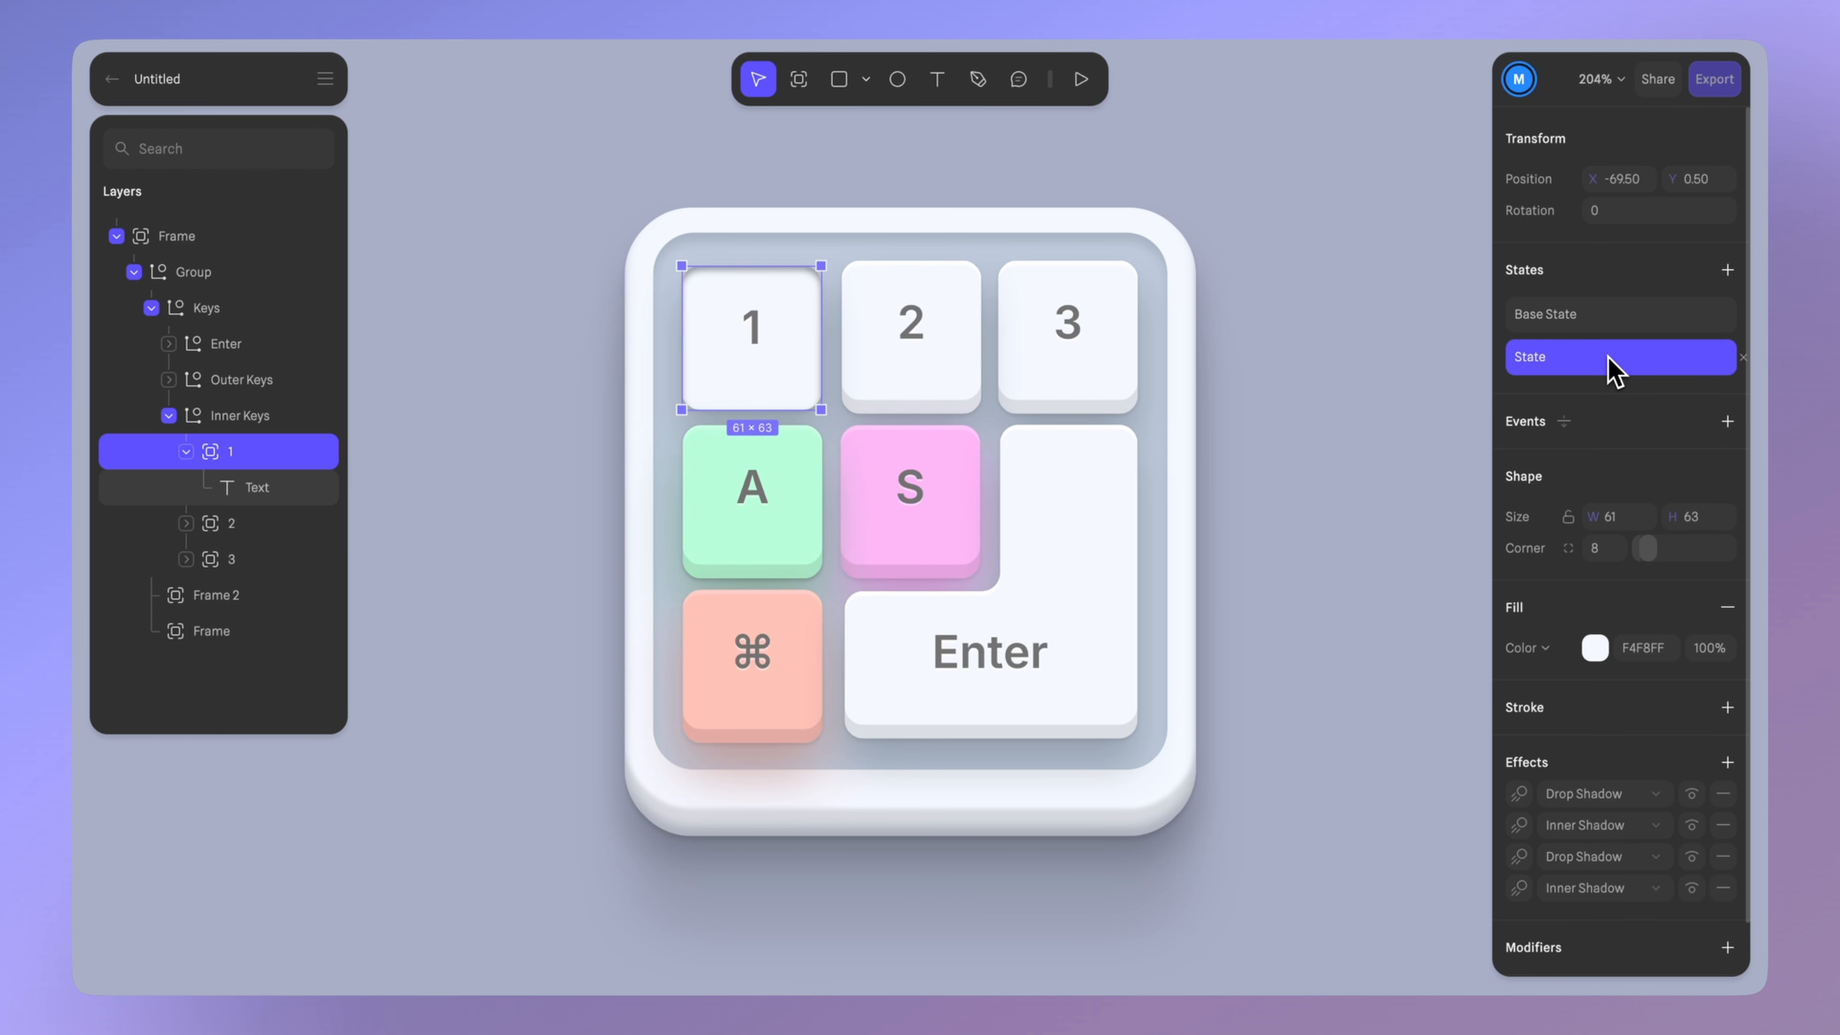
- Add a Key Press event triggered by 1 to the 1 key, with a Transition action
left_click(1727, 421)
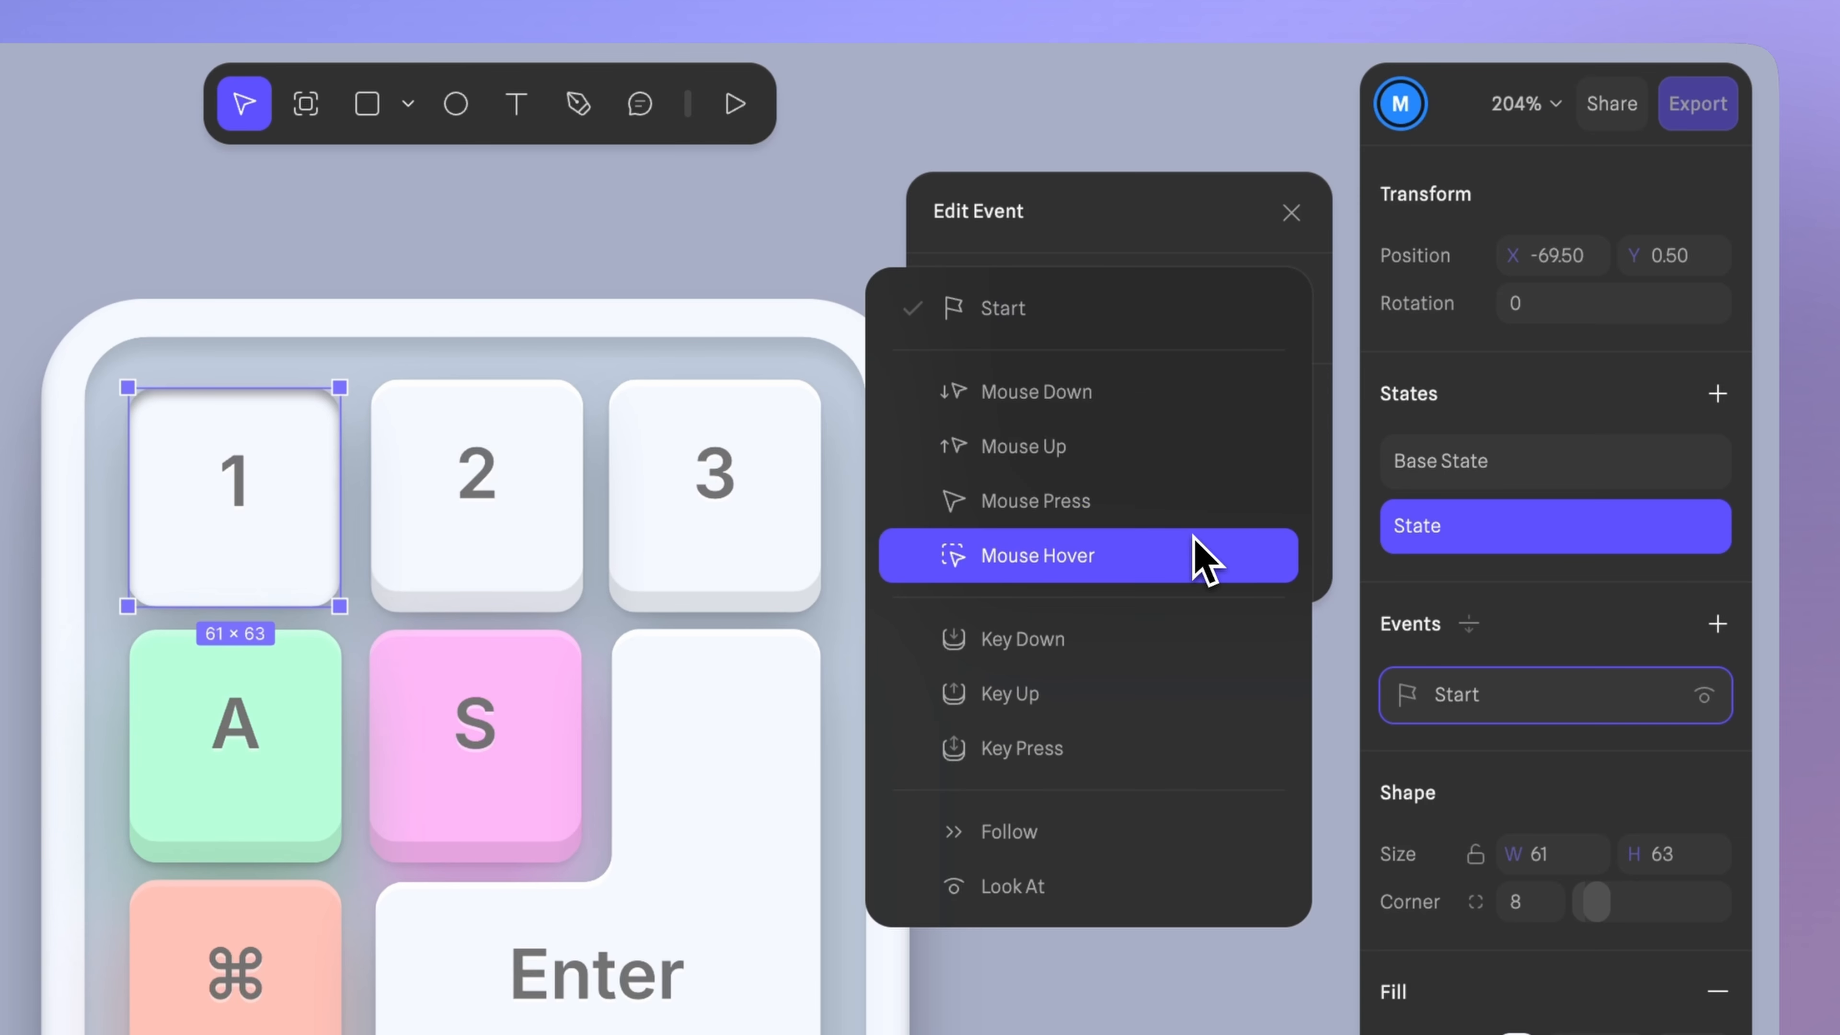
left_click(1163, 751)
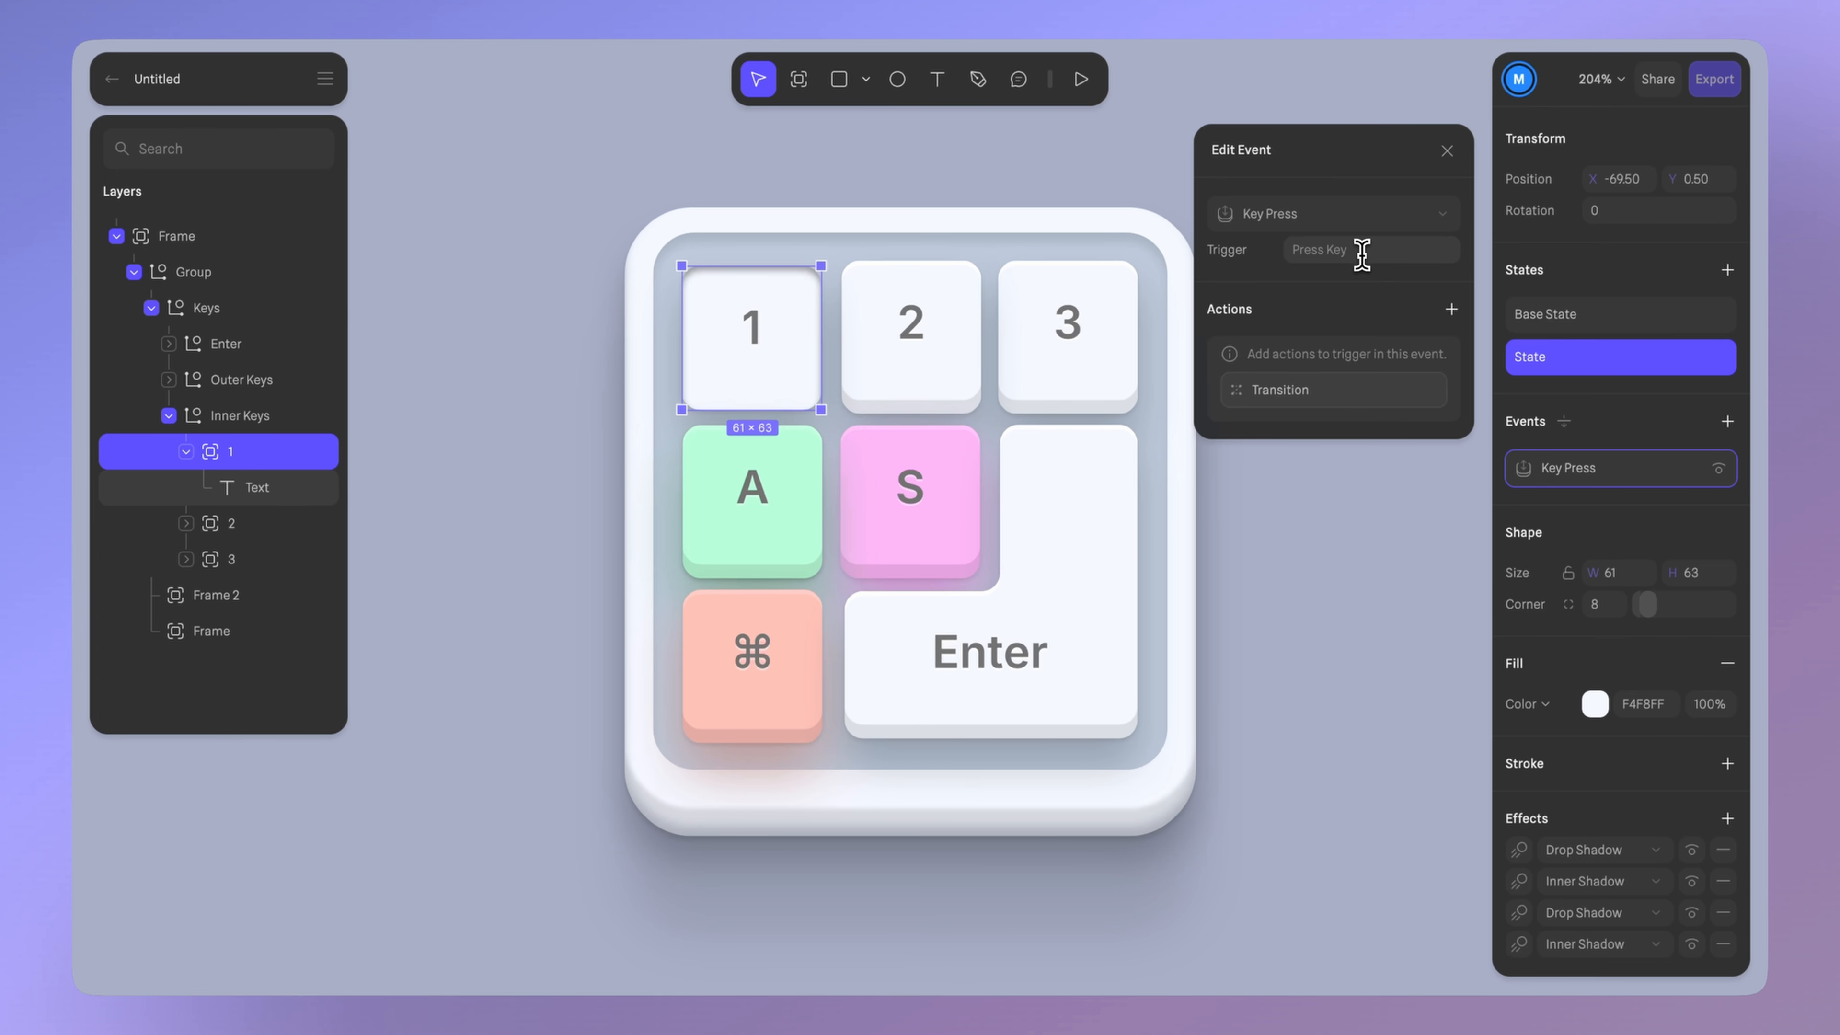
left_click(1362, 255)
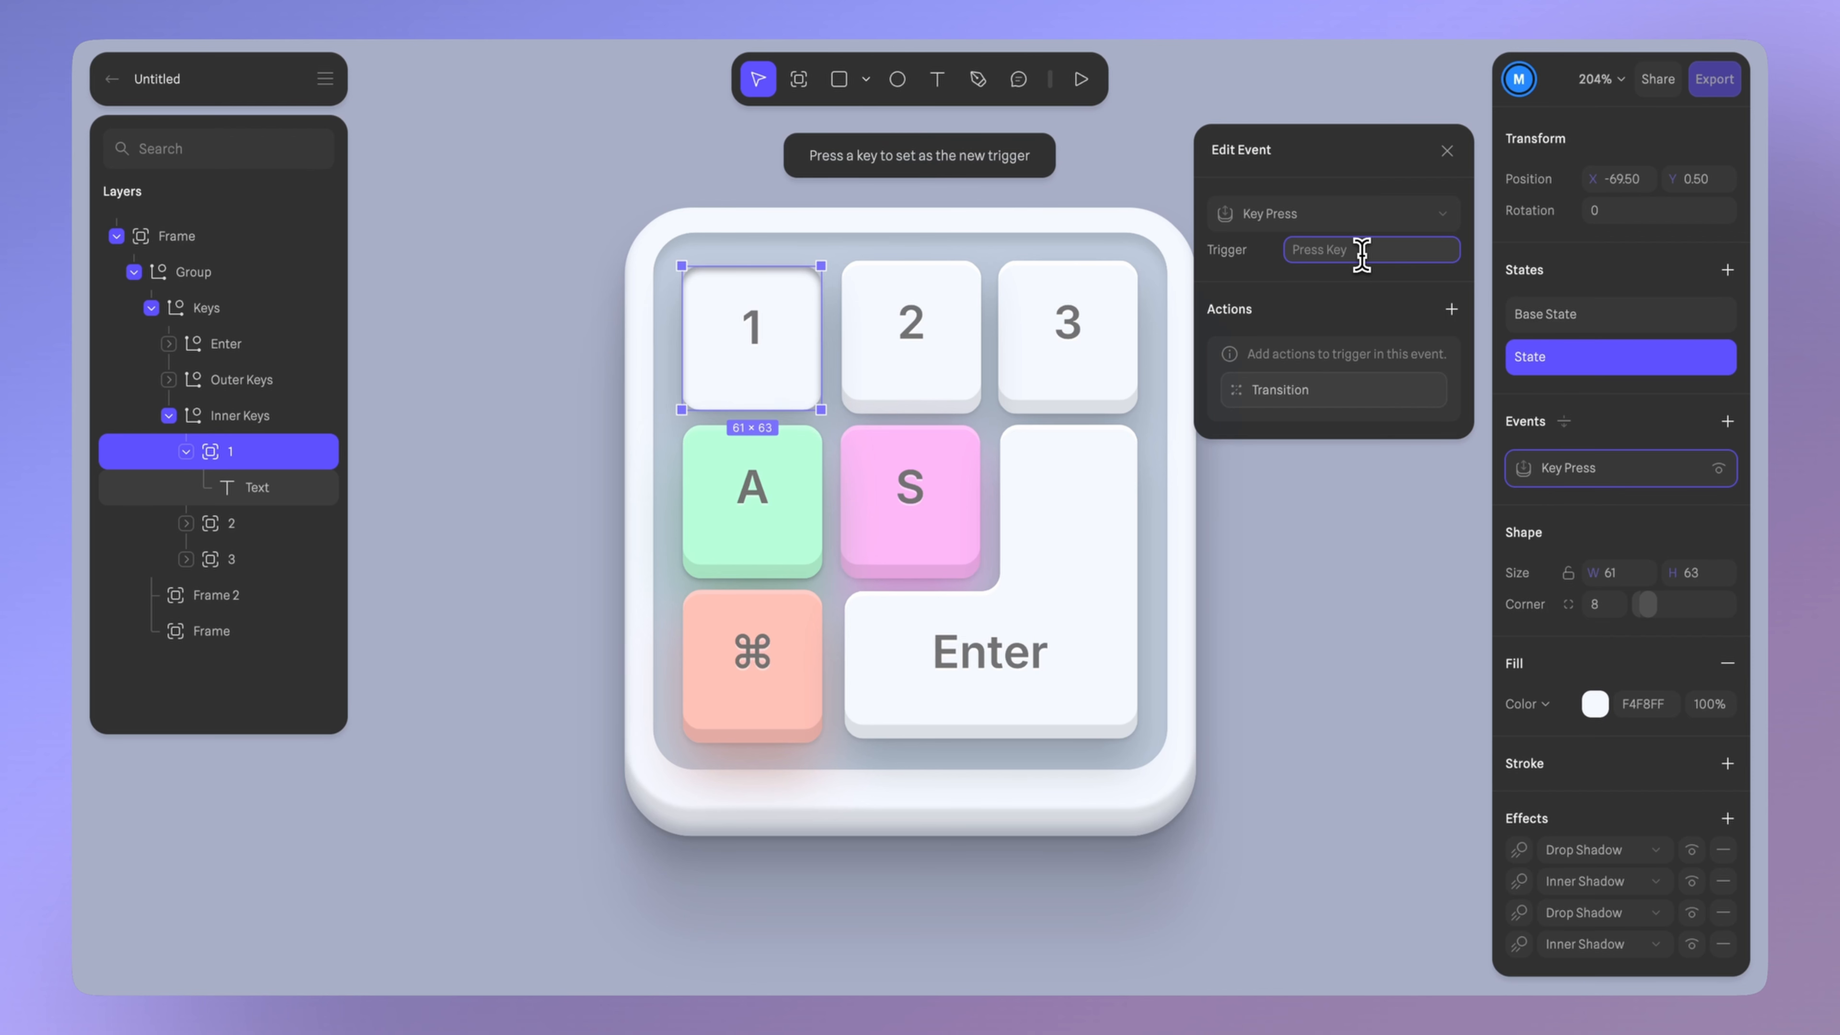
type("1")
left_click(1367, 395)
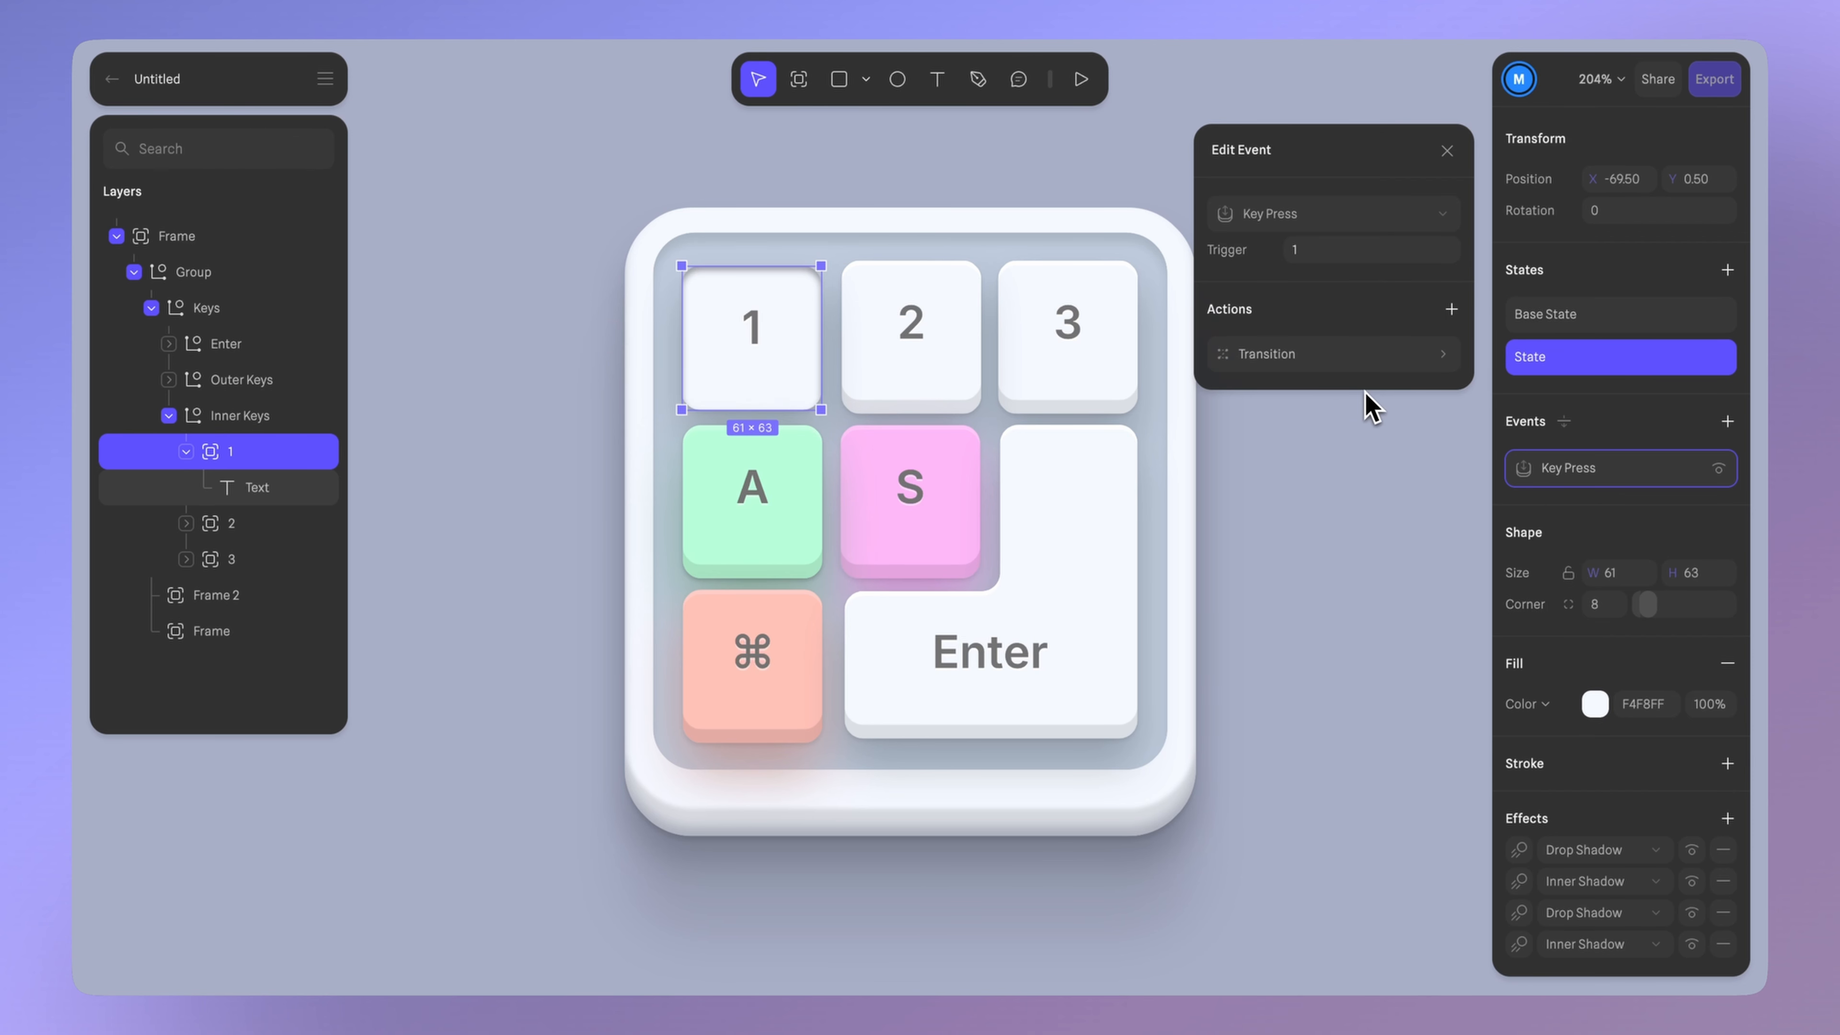
- Make the 1 key's transition start from Base State and last 0.10 seconds
left_click(1360, 353)
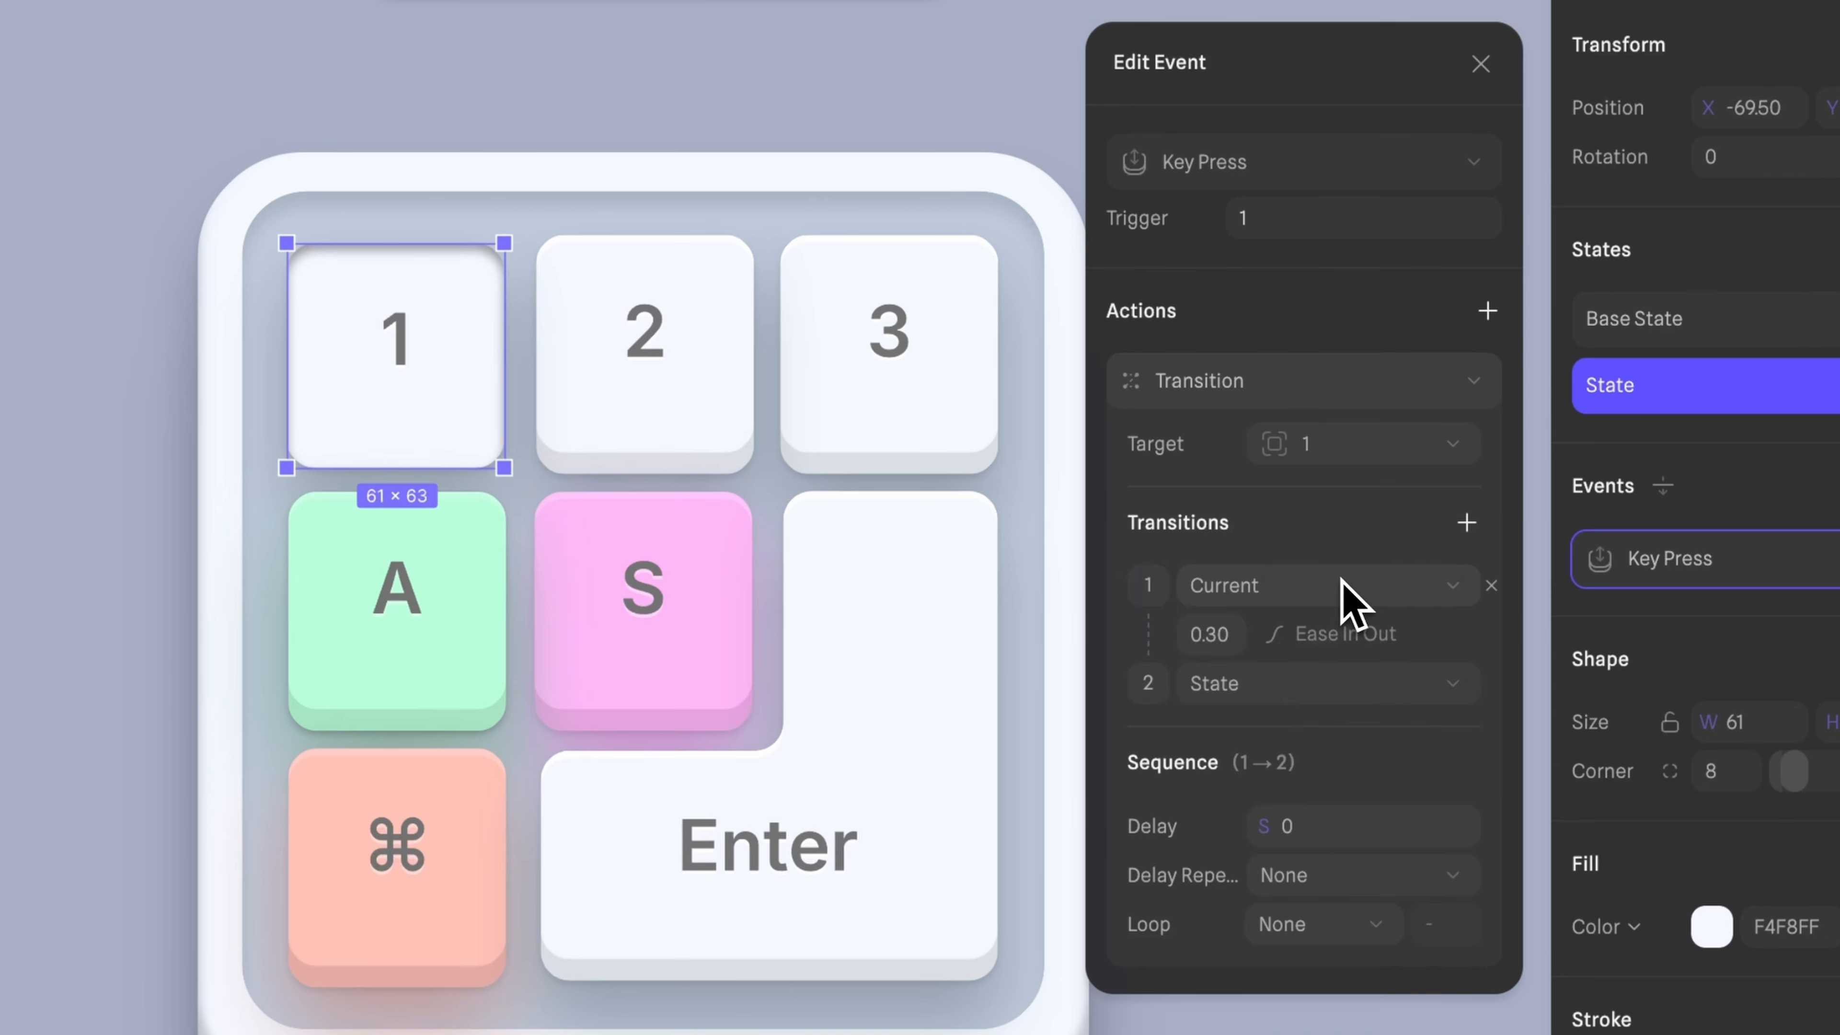
left_click(1356, 487)
left_click(1345, 524)
left_click(1285, 518)
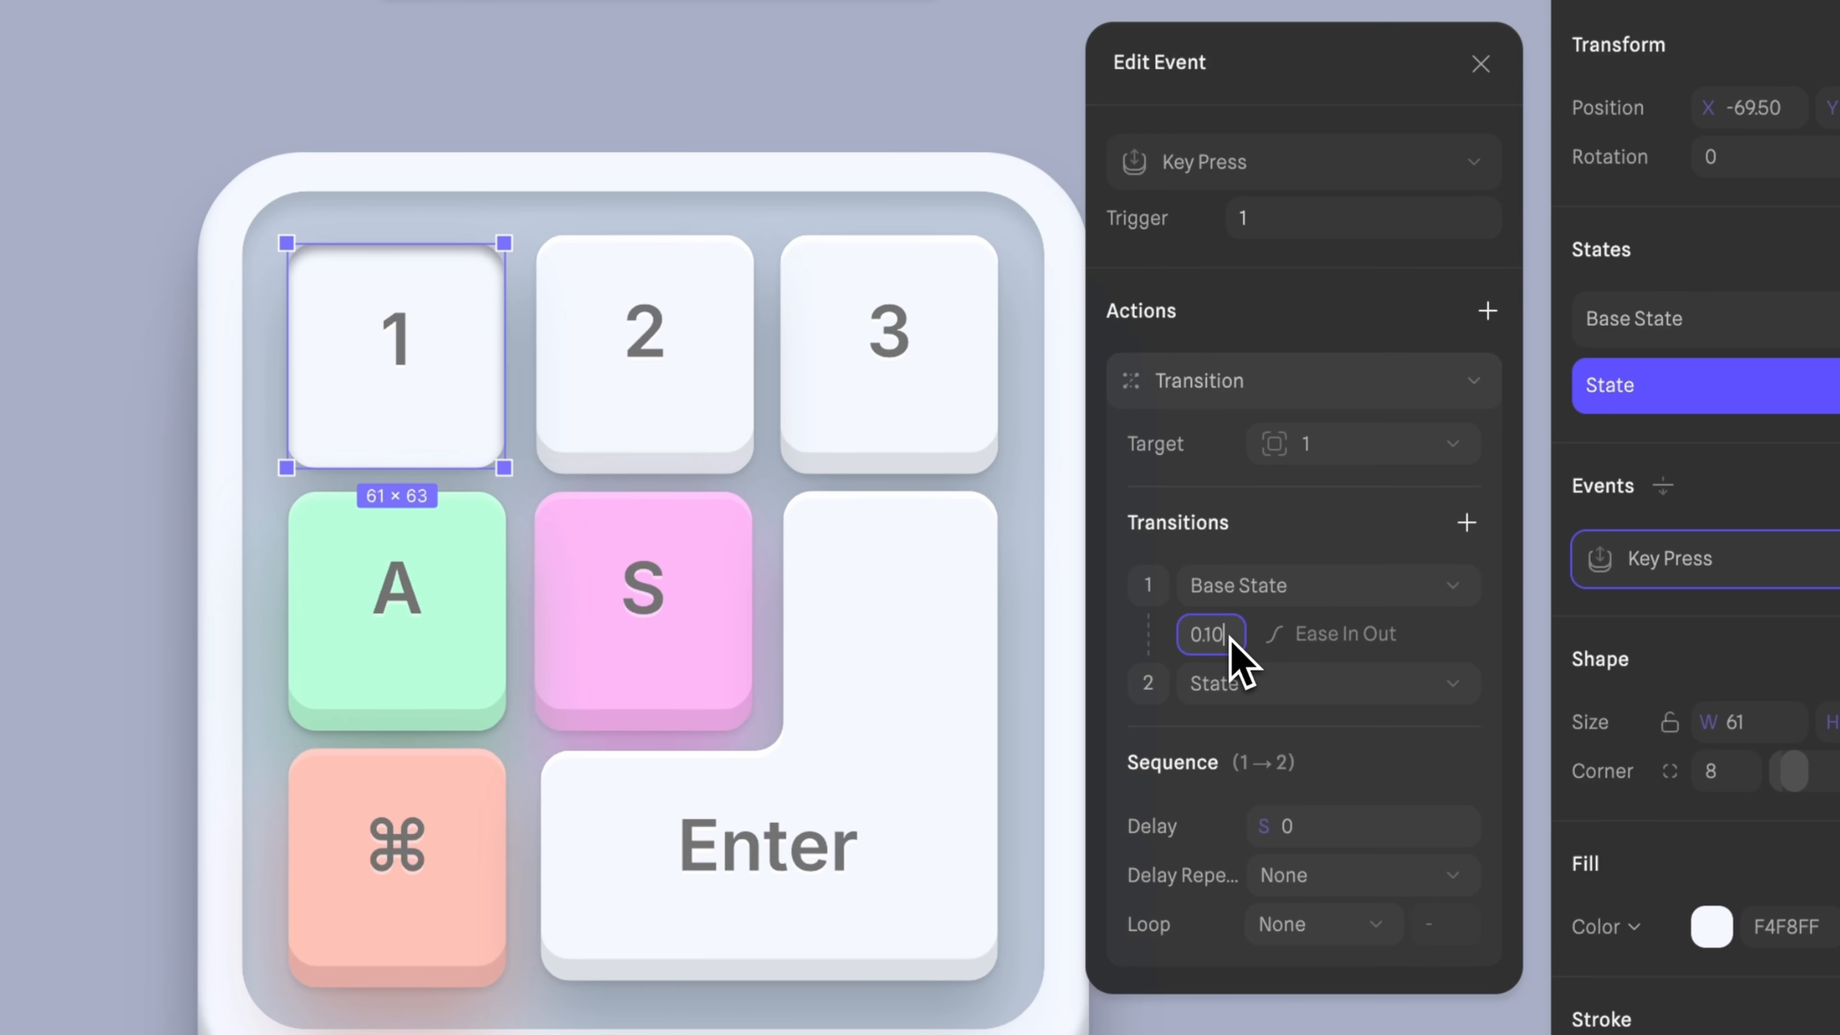
type("0.10")
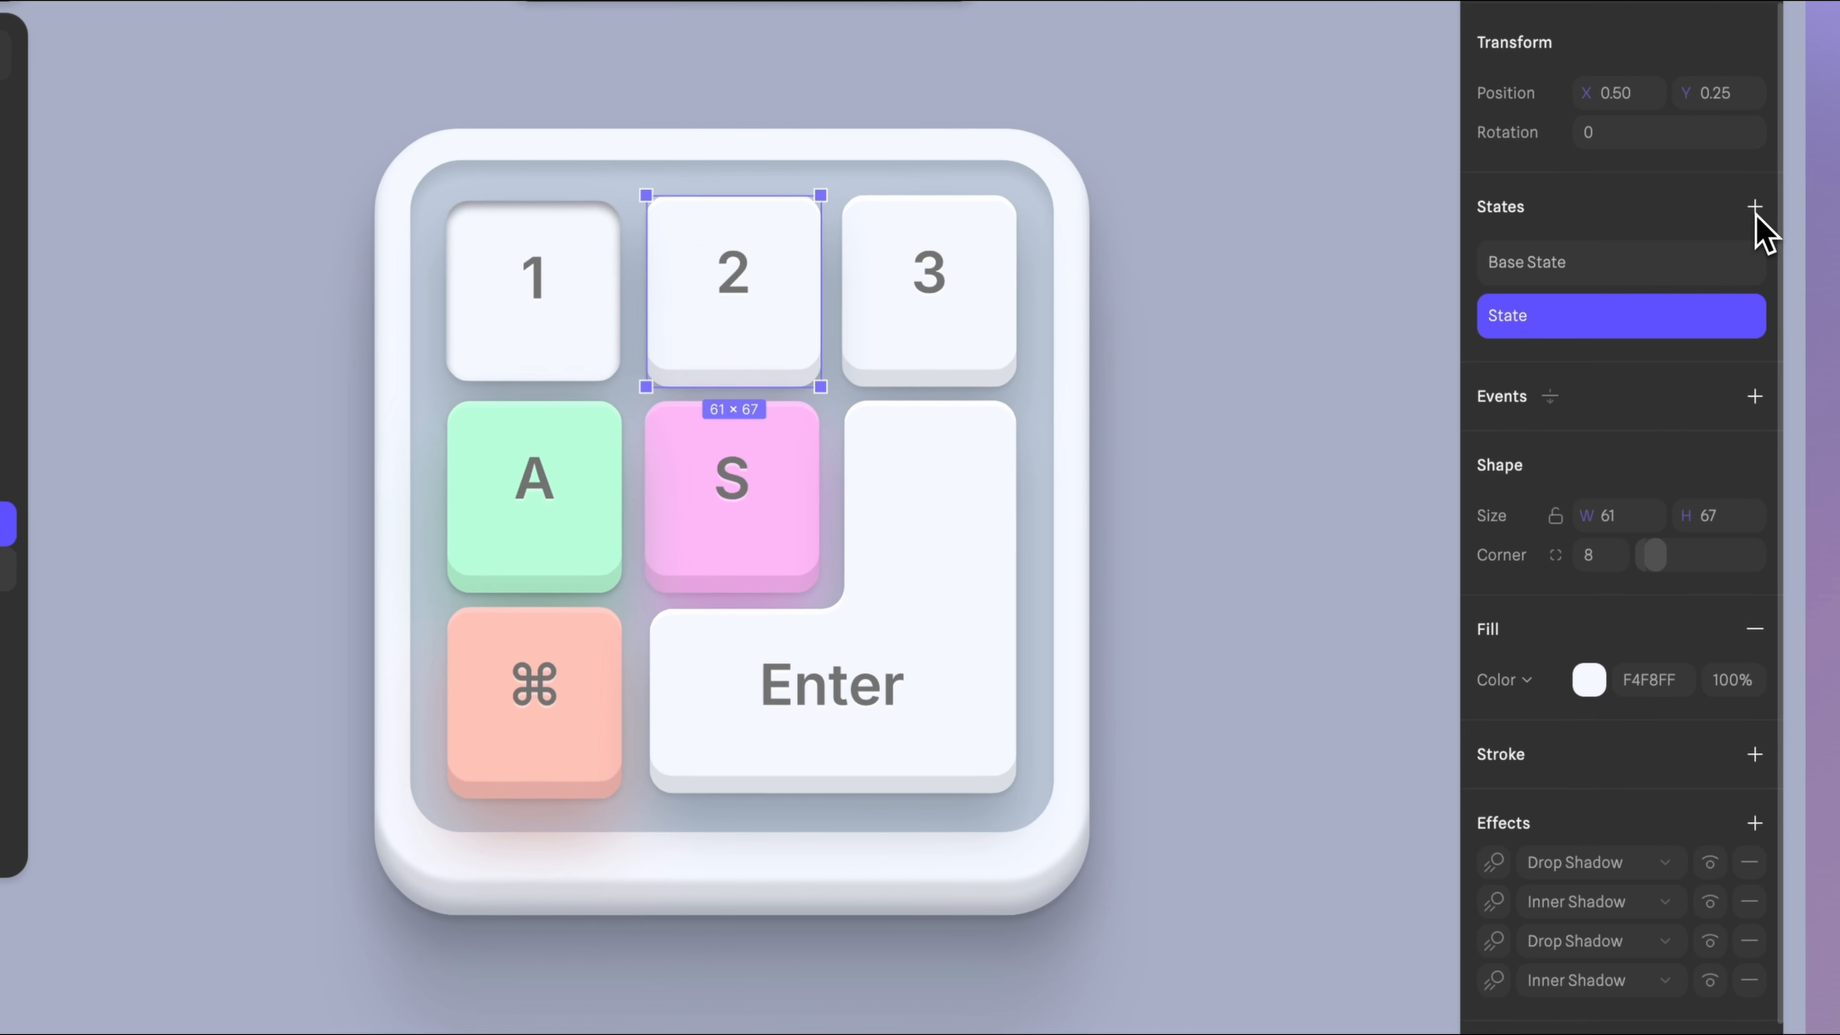
- In the 2 key's new state, set the height to 63 and the black inner shadow to Y offset 2, blur 3 and 40% opacity
left_click(1742, 516)
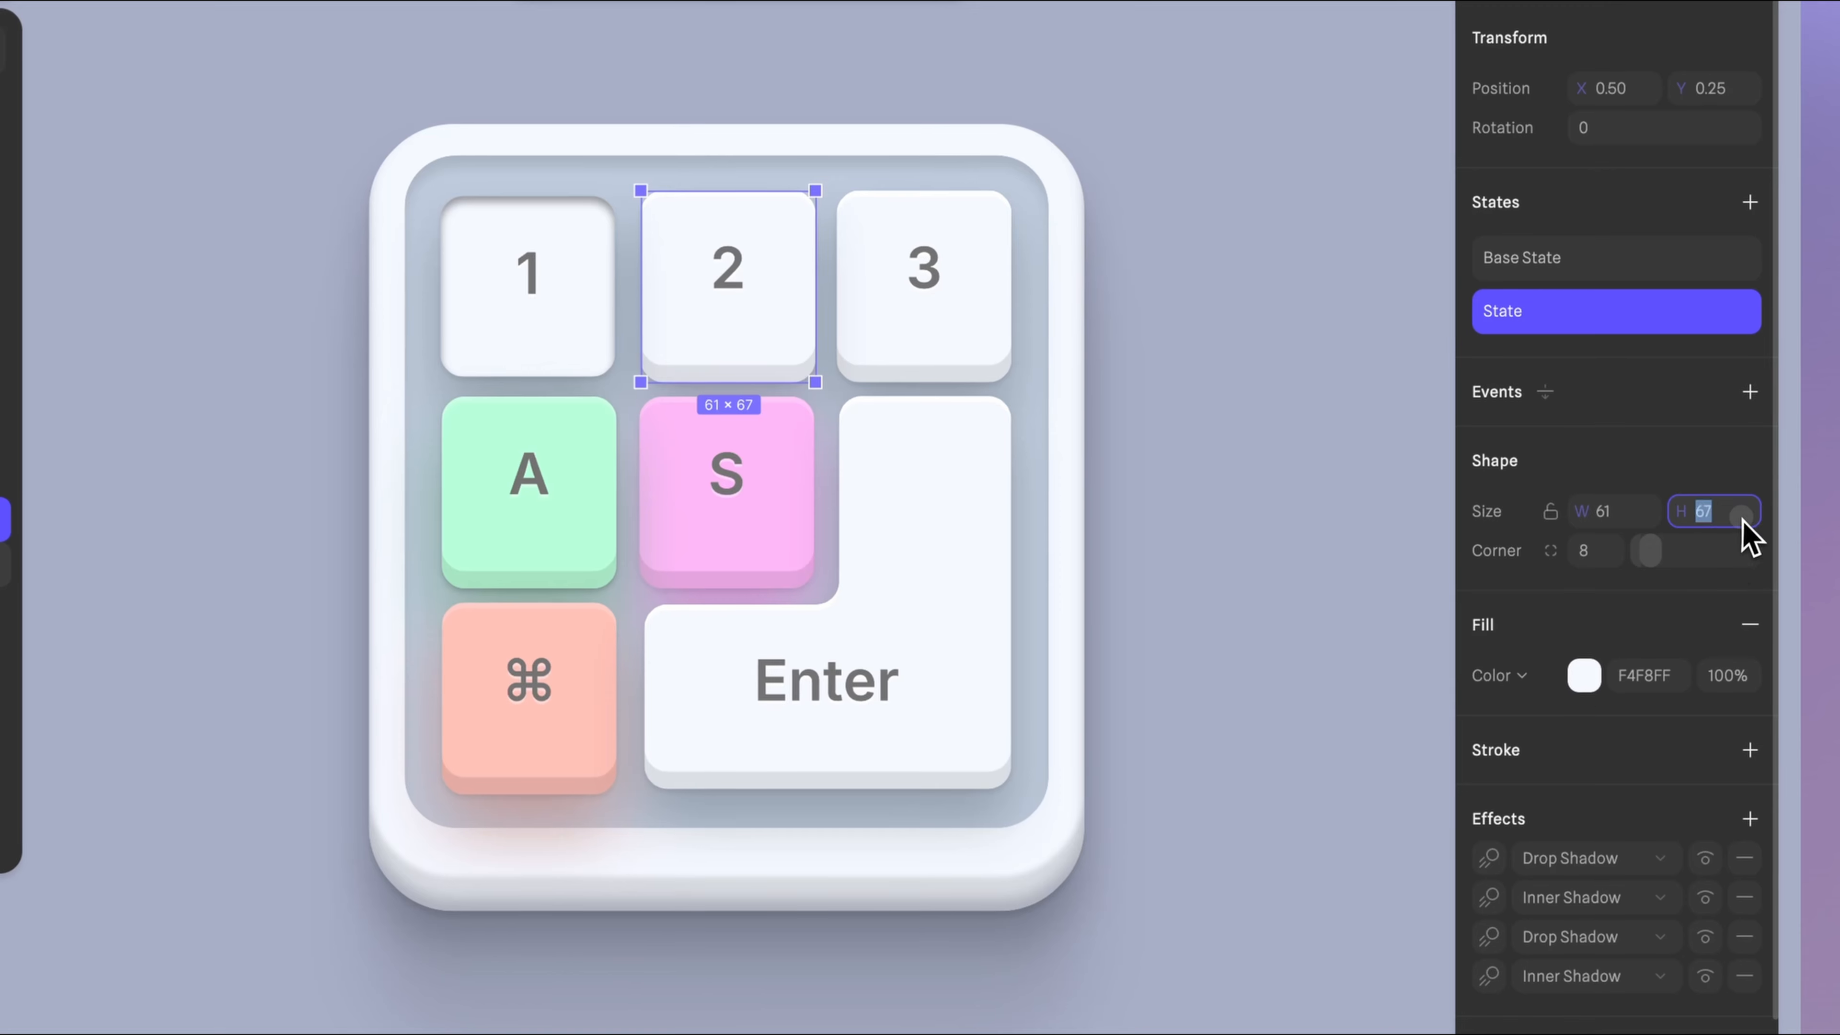
type("63")
left_click(1489, 898)
left_click(1416, 874)
type("40")
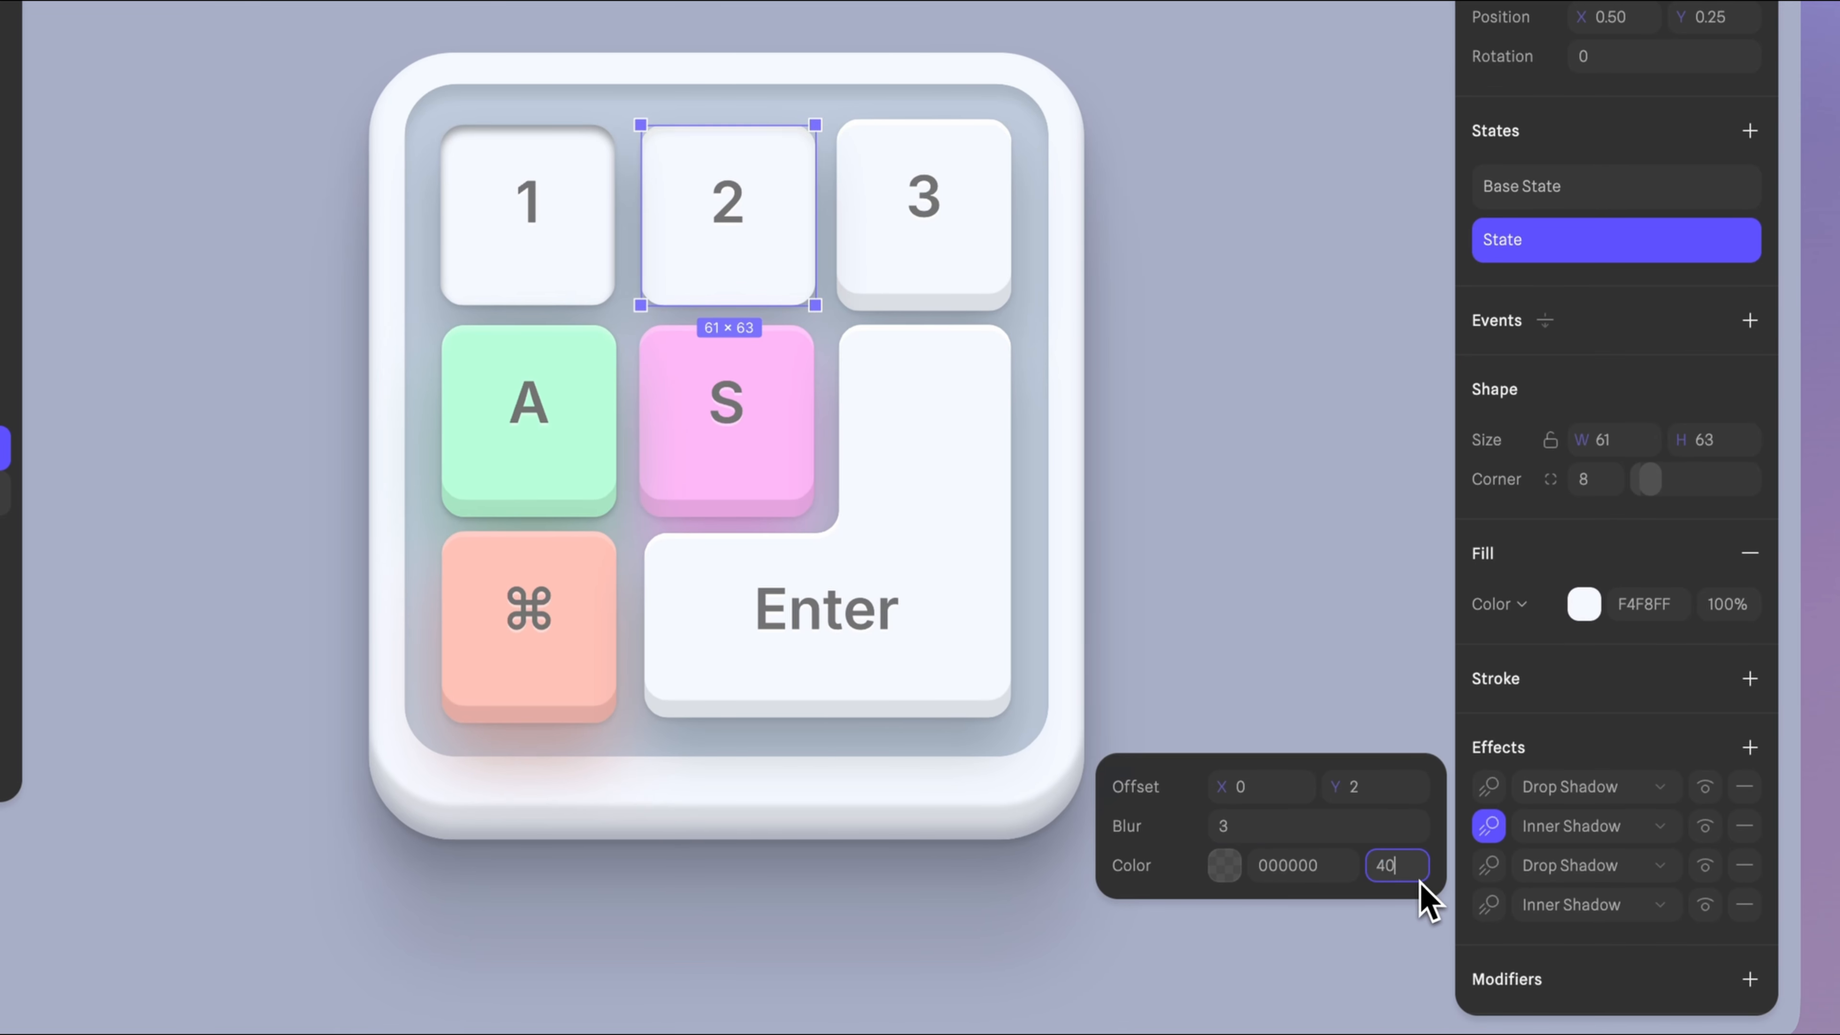
key("Return")
- Set the white inner shadow's opacity to 0 in the 2 key's new state
left_click(1489, 866)
left_click(1488, 903)
left_click(1413, 951)
type("0")
- Give the 2 key a Key Press event triggered by 2 and remove the extra Start event
left_click(1744, 326)
right_click(1638, 377)
left_click(1558, 442)
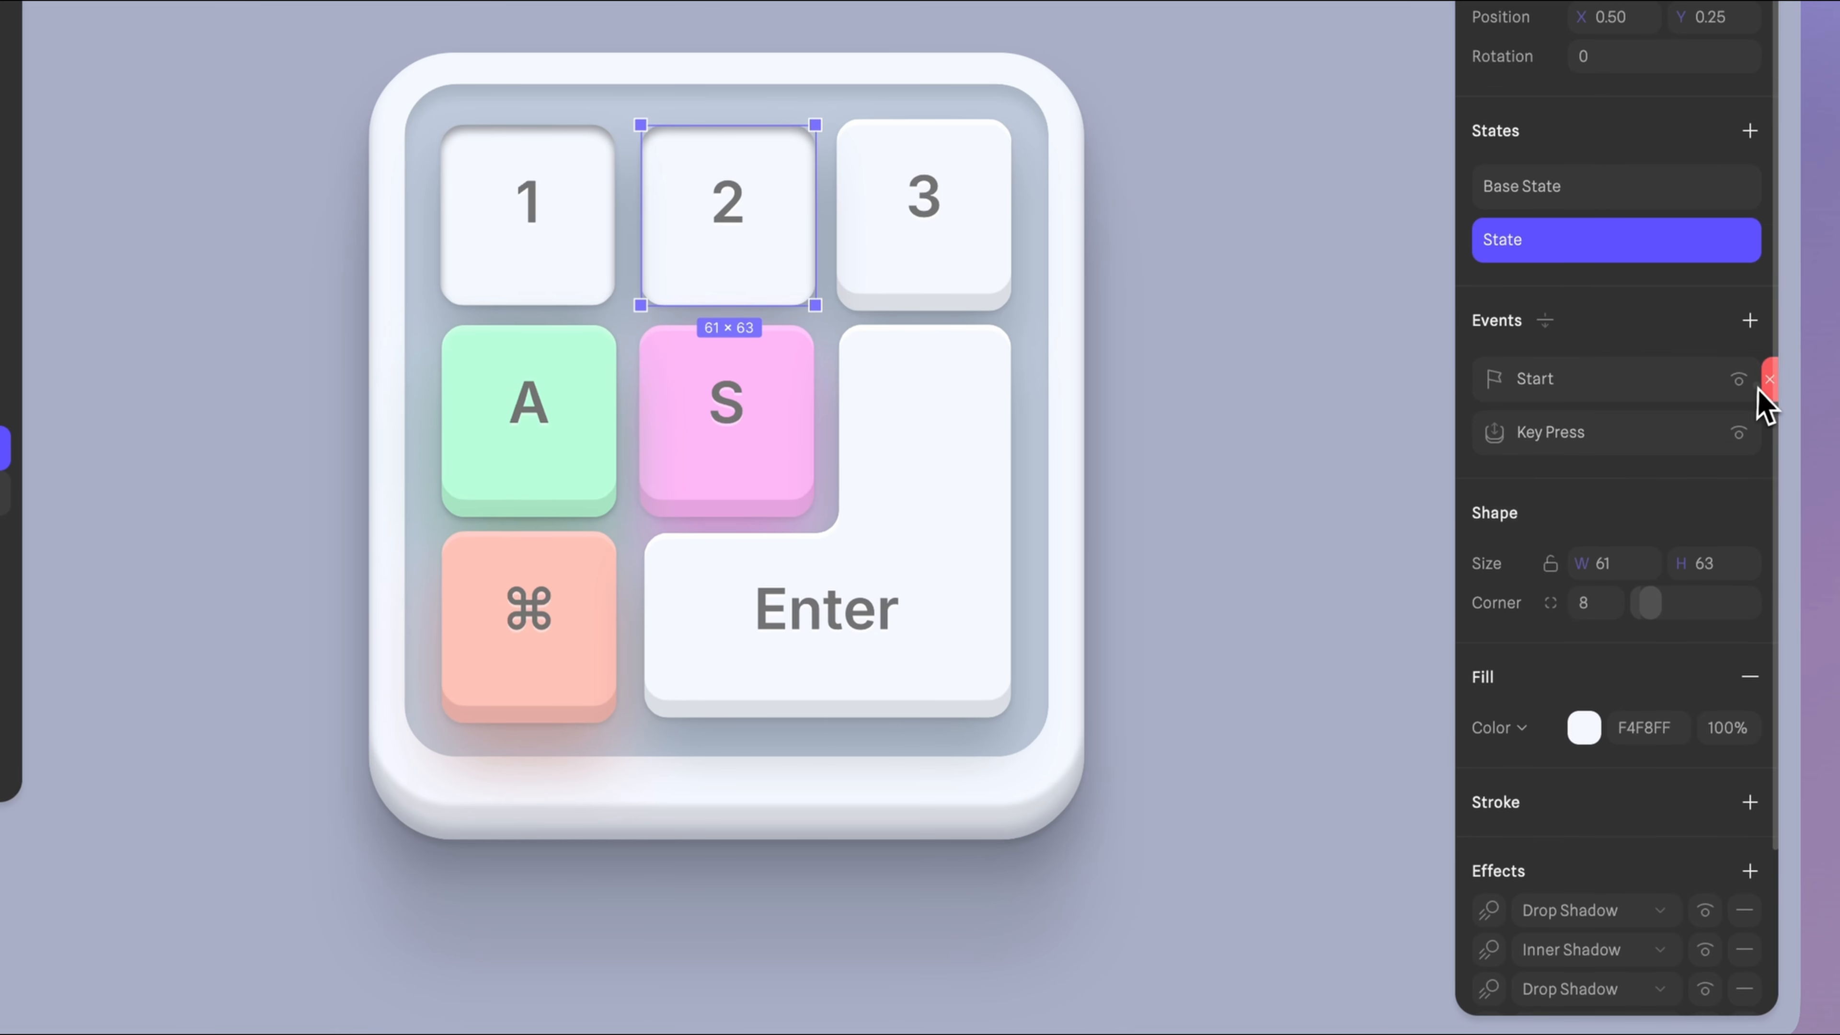
left_click(1769, 381)
left_click(1528, 434)
left_click(1297, 186)
key("2")
- Set the event's transition to target the 2 key and run from Base State to State
left_click(1233, 316)
left_click(1275, 369)
left_click(1259, 561)
left_click(1252, 633)
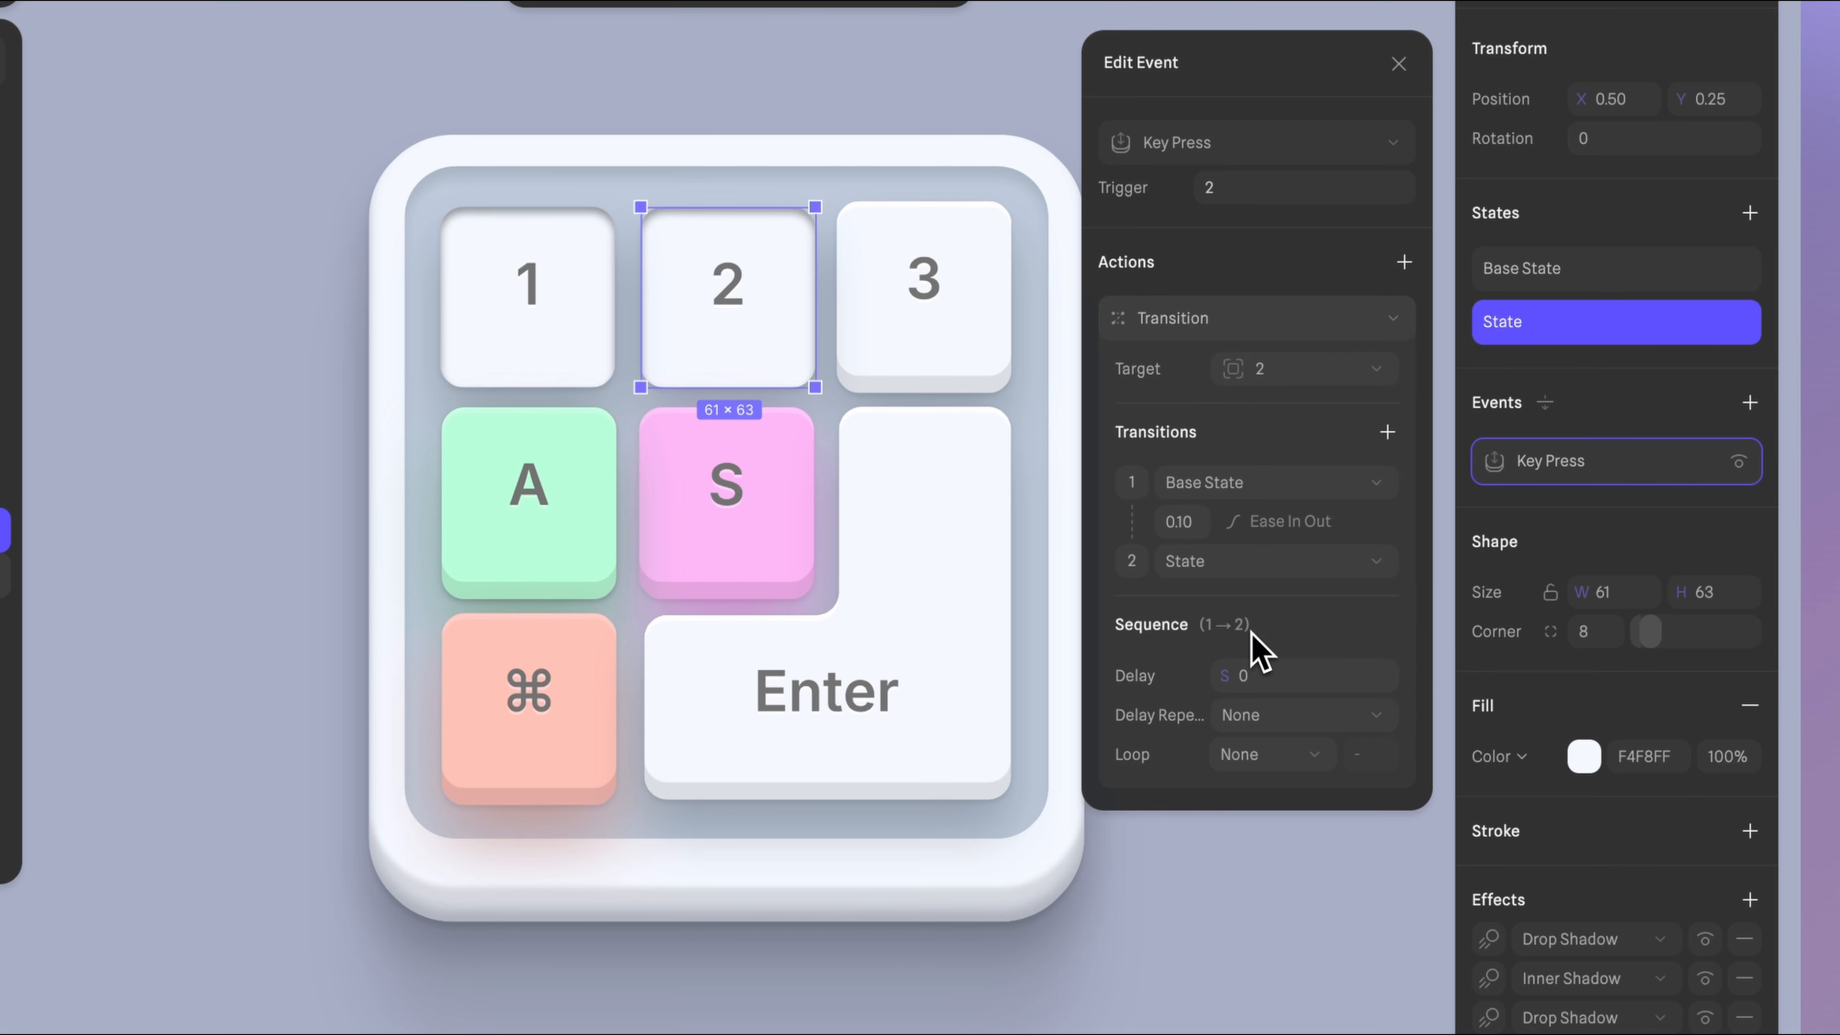
- Add a state to the 3 key and set its height to 63
left_click(924, 311)
left_click(1750, 213)
left_click(1723, 522)
type("63")
- Set the black inner shadow in the 3 key's new state to a Y offset of 2 and 40% opacity
left_click(1493, 905)
left_click(1438, 829)
type("2")
left_click(1444, 890)
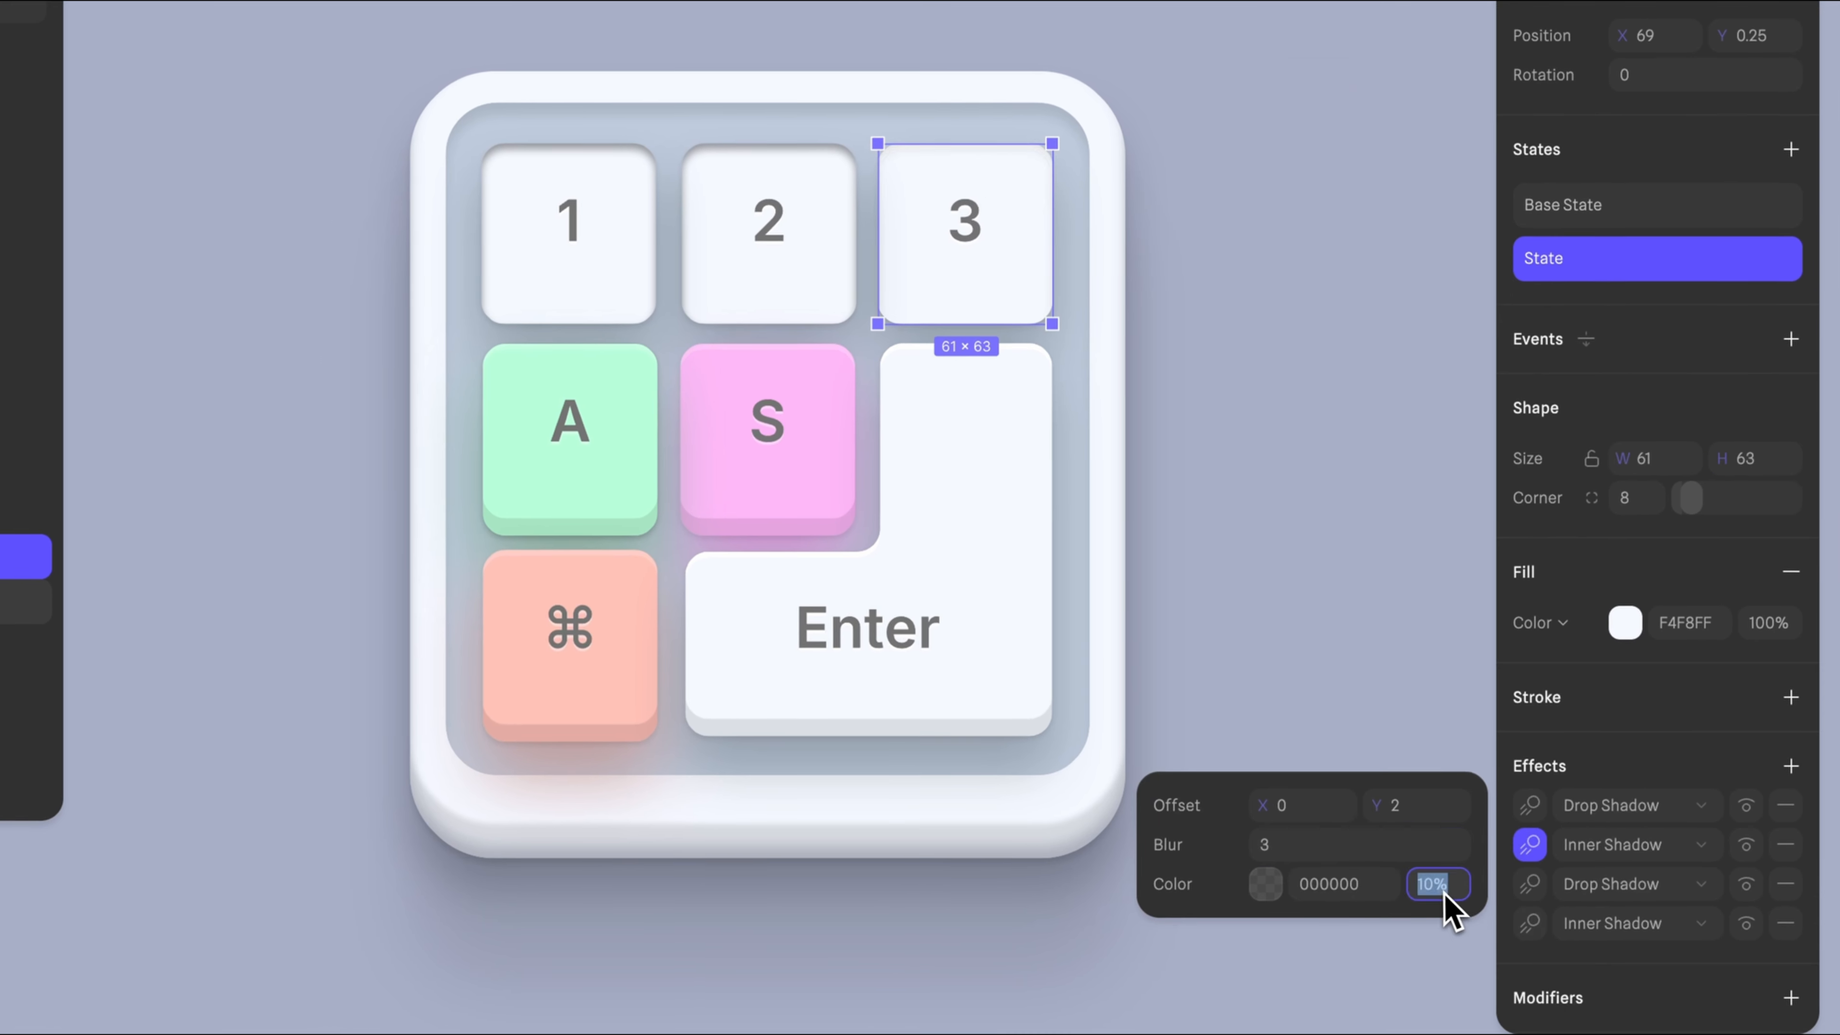
type("40")
key("Return")
- Set the white inner shadow's opacity to 0 in the 3 key's new state
left_click(1530, 924)
left_click(1387, 946)
type("0")
- Give the 3 key a Key Press event triggered by 3 and remove the extra Start event
left_click(1791, 340)
right_click(1655, 484)
left_click(1765, 511)
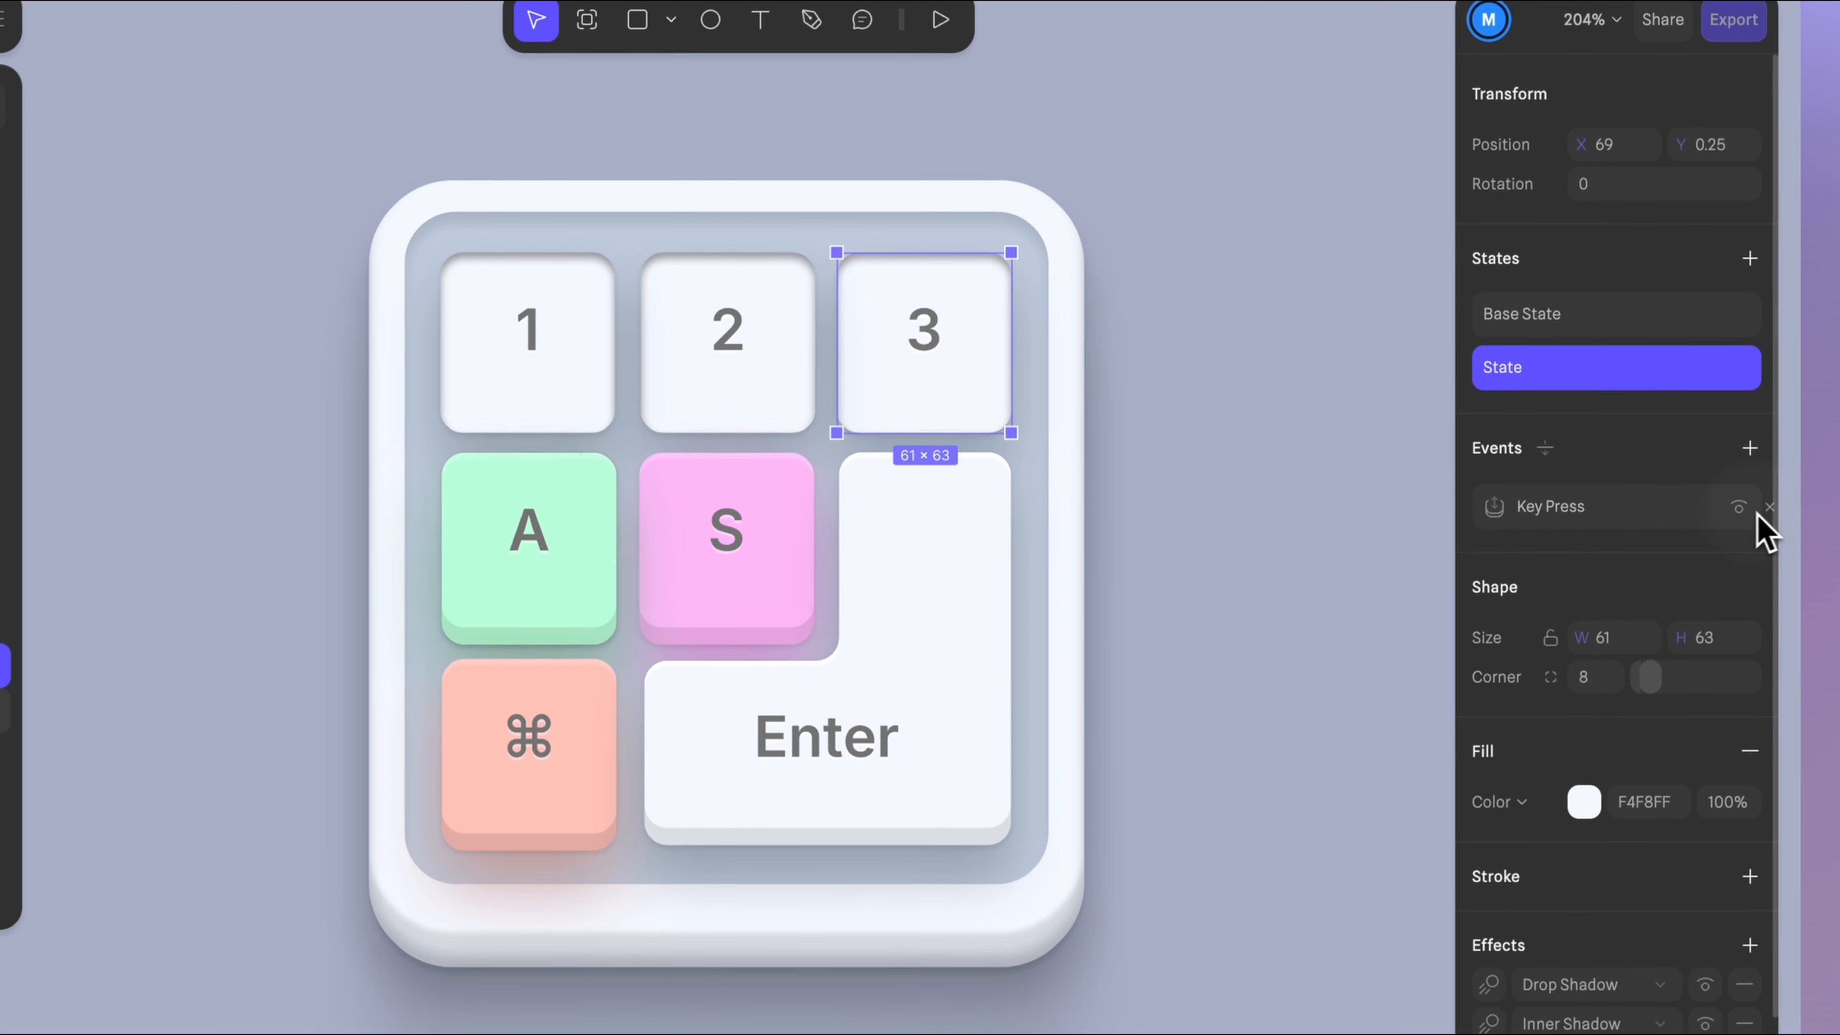
left_click(1631, 510)
left_click(1300, 235)
key("3")
- Set the event's transition to target the 3 key and run from Base State to State
left_click(1265, 364)
left_click(1261, 414)
left_click(1268, 475)
left_click(1243, 608)
left_click(1232, 700)
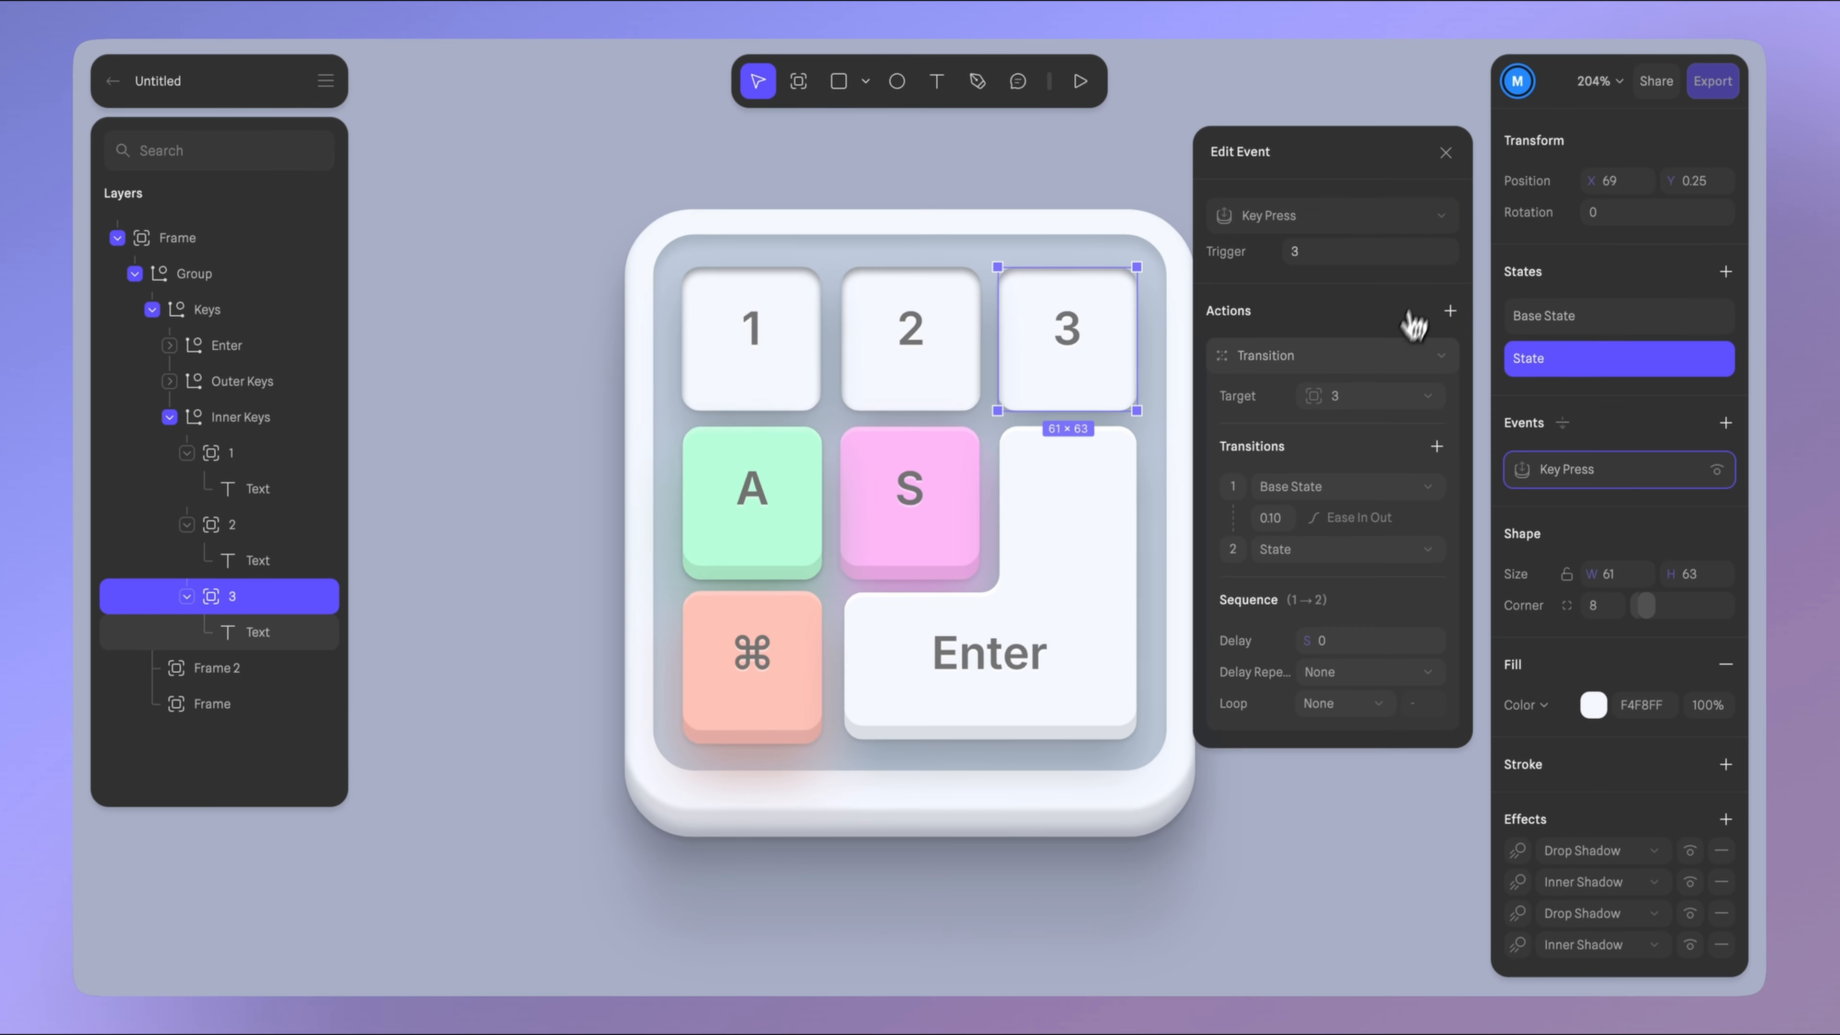
left_click(1446, 153)
- Preview the keypad and test the 1, 2 and 3 keys
left_click(1080, 80)
key("1")
key("3")
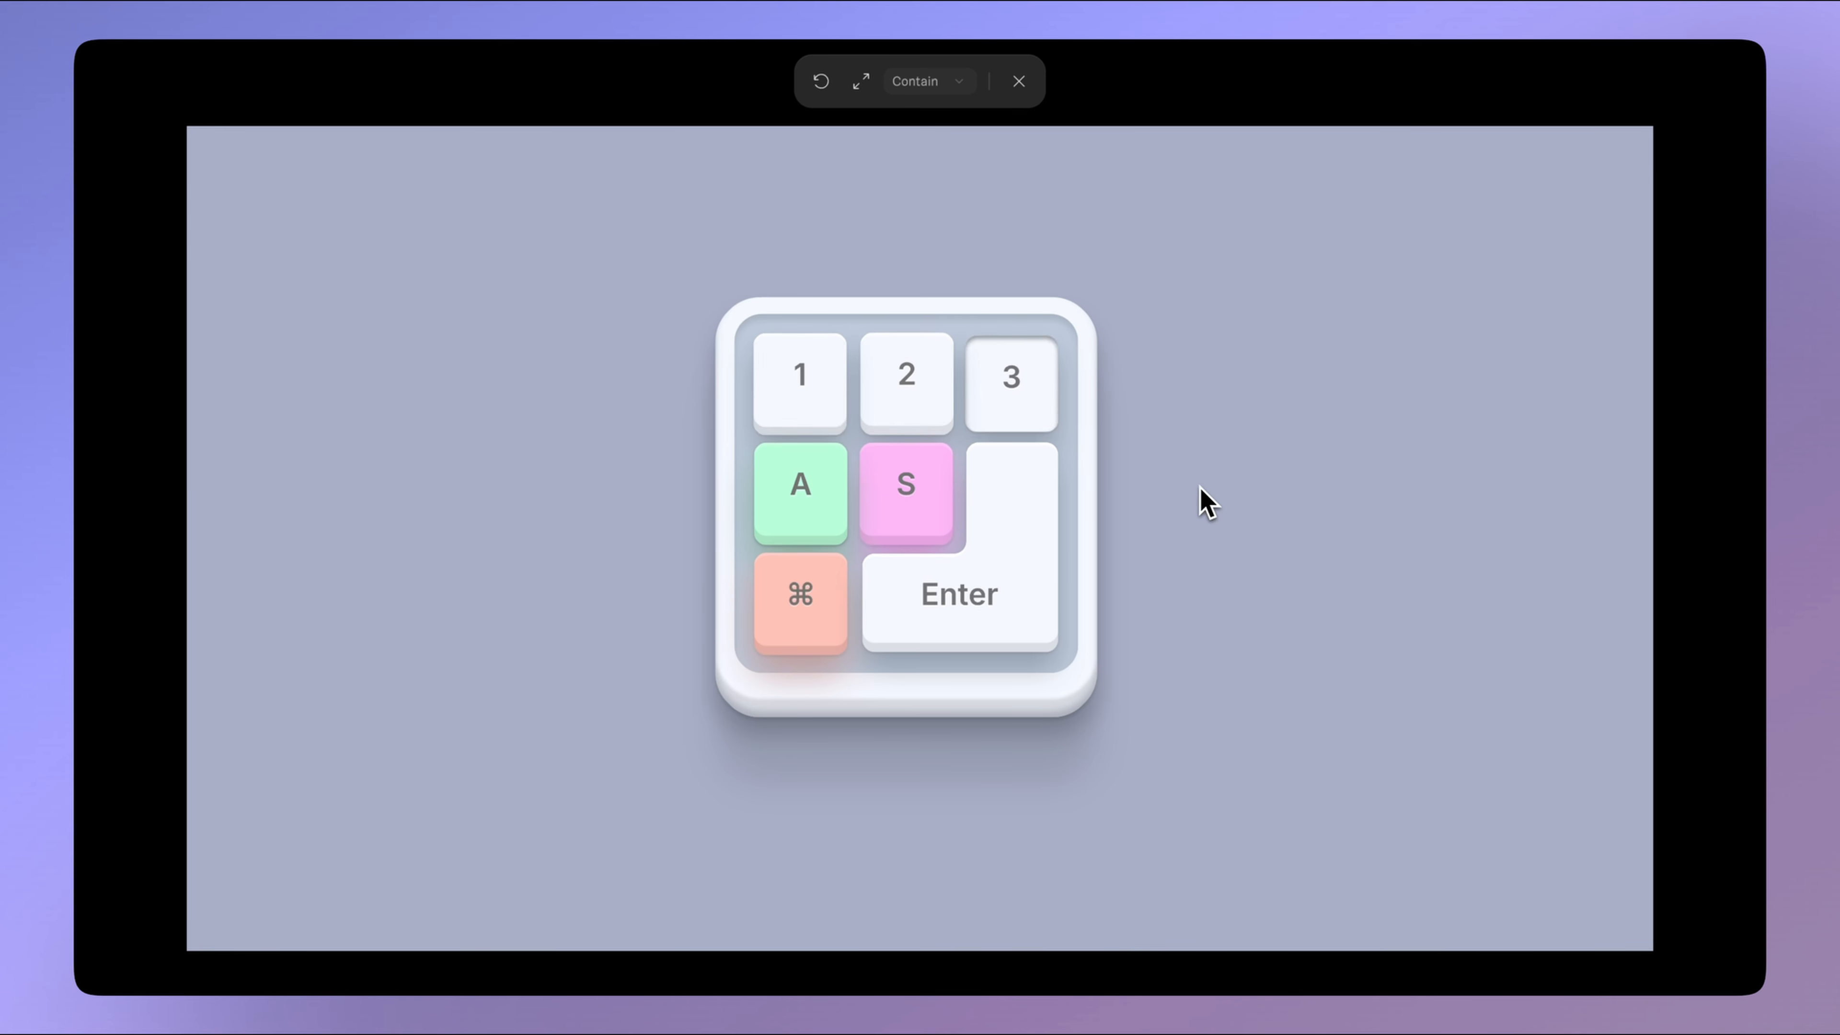
key("2")
key("Escape")
left_click(893, 518)
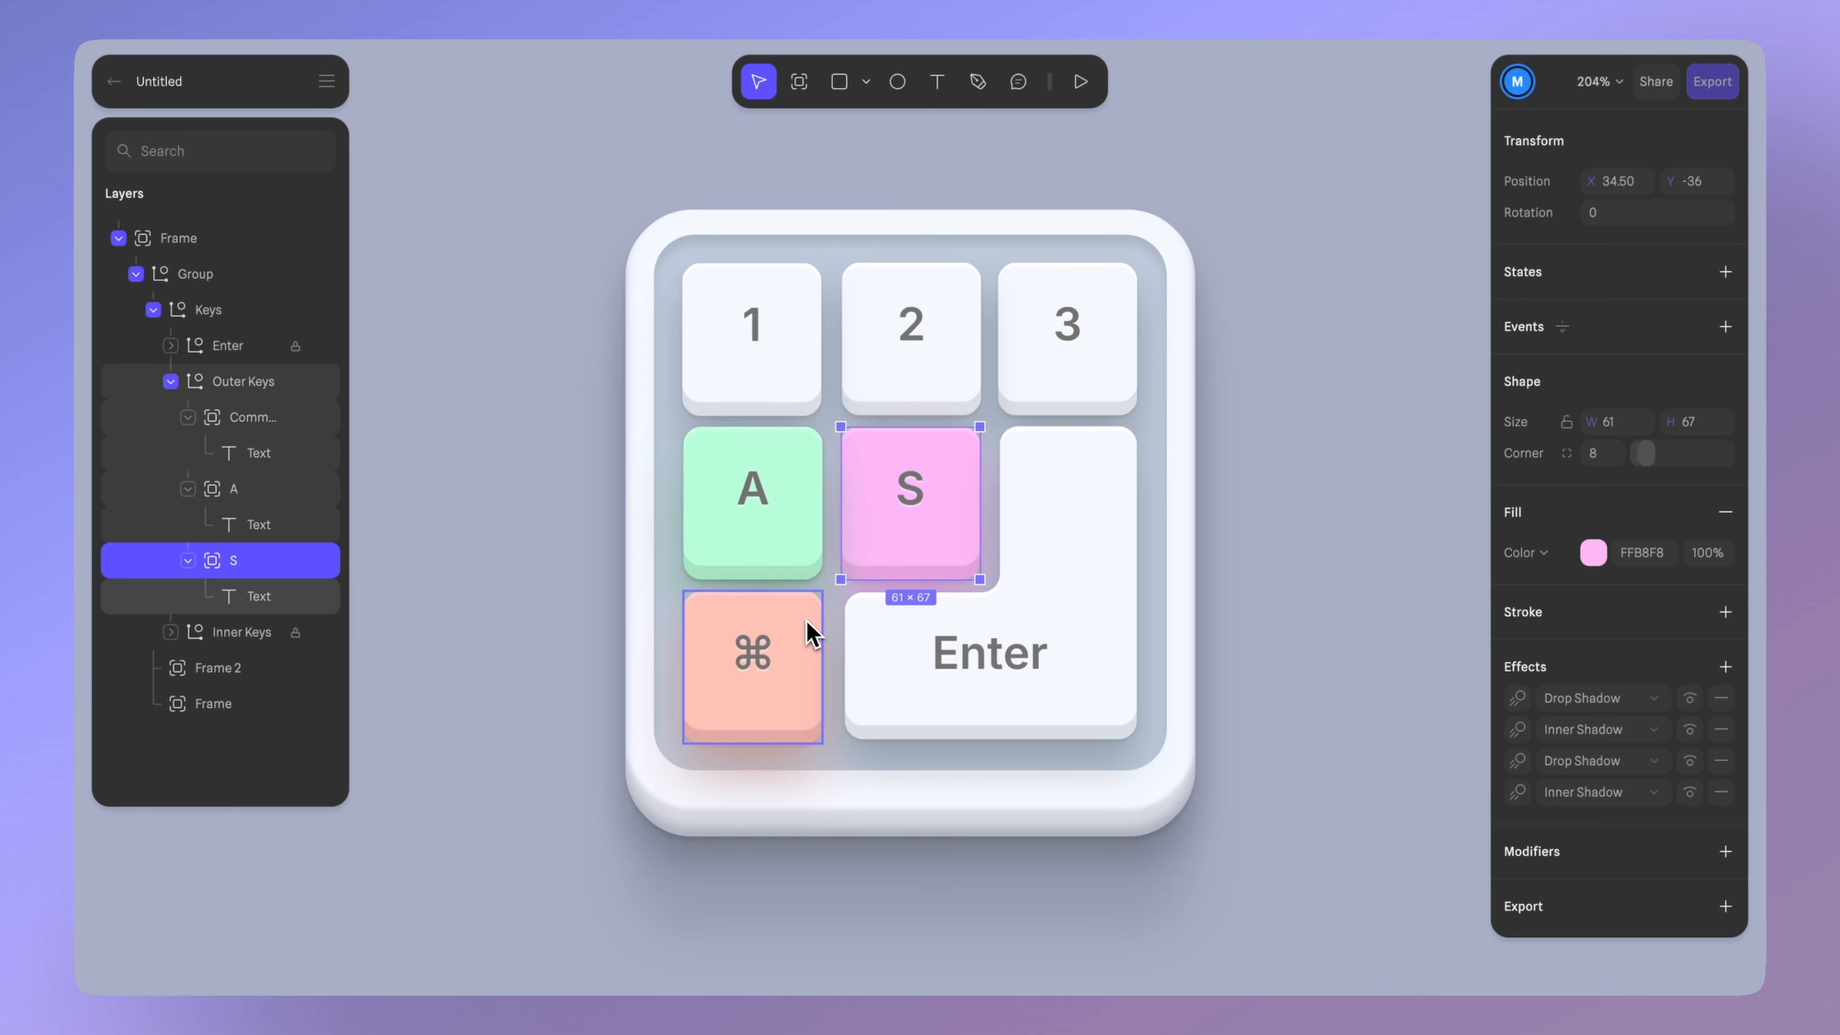
left_click(794, 632)
left_click(790, 533)
- Test the A key's press animation in the preview of the finished keypad
key("a")
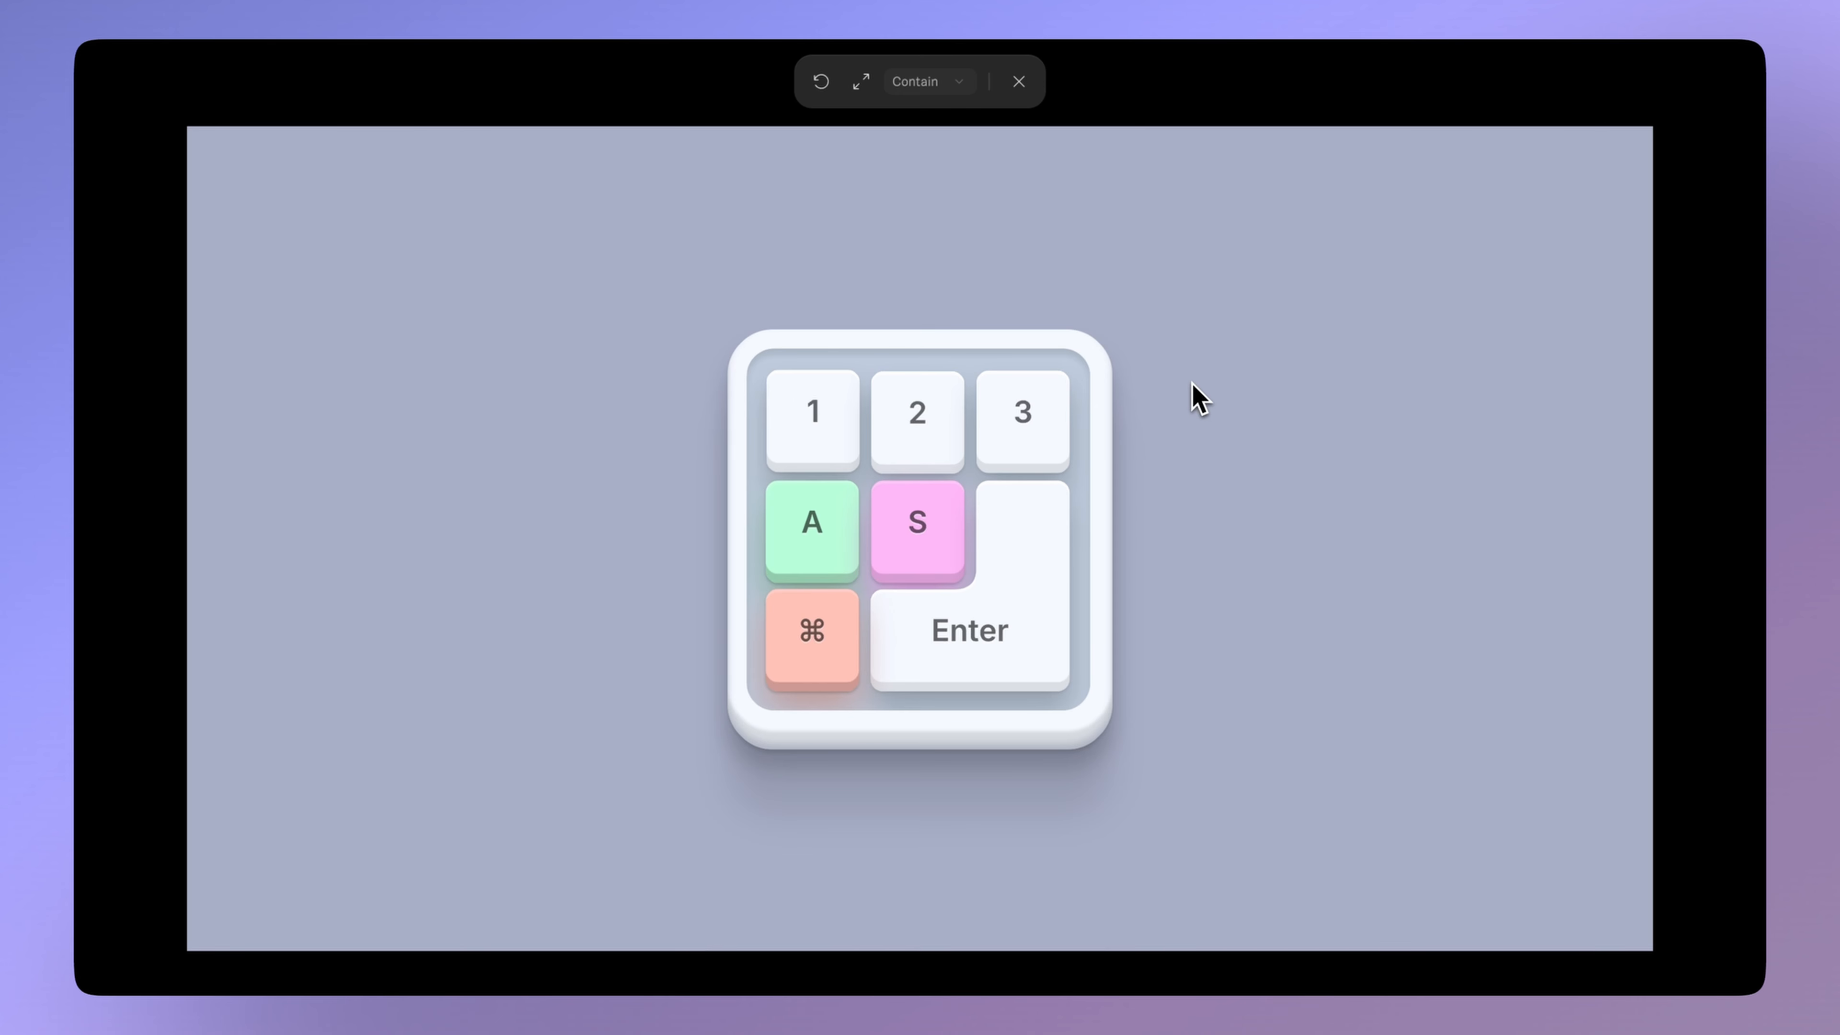
key("a")
key("a")
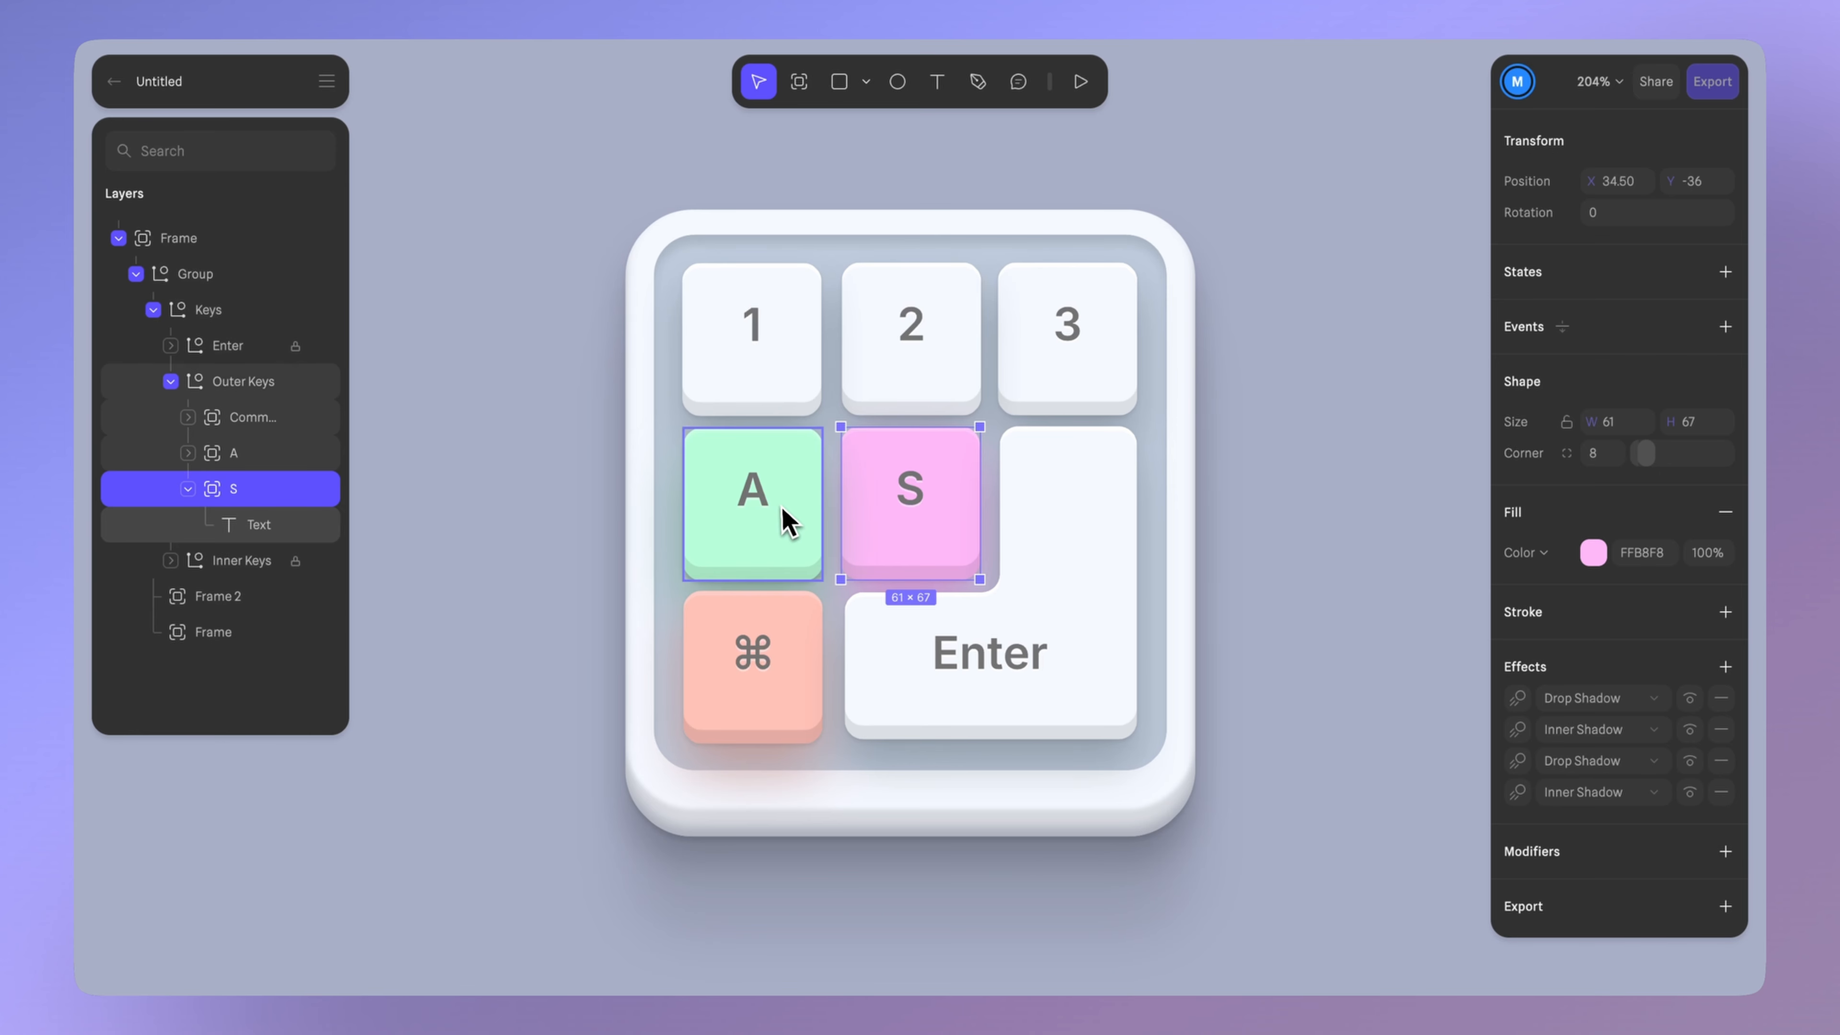
- Add a state to the green A key and set its height to 63 and Y position to -33.50
left_click(781, 507)
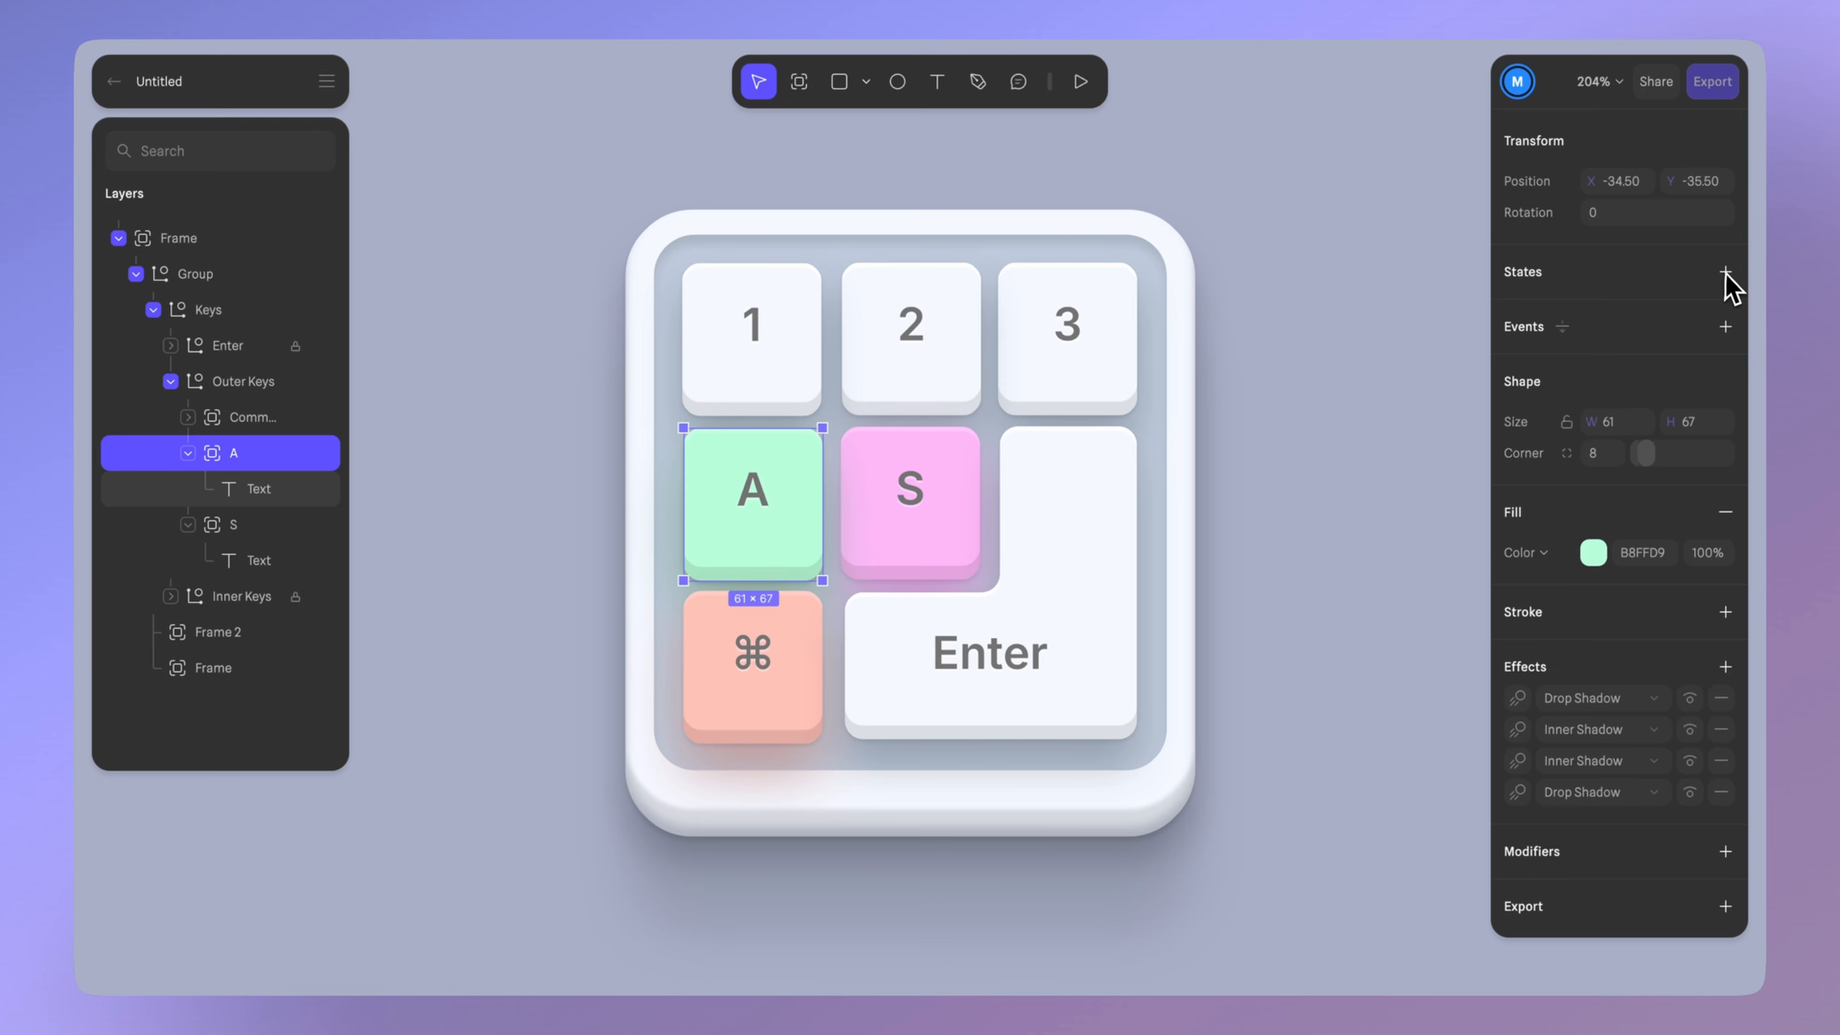
left_click(1726, 274)
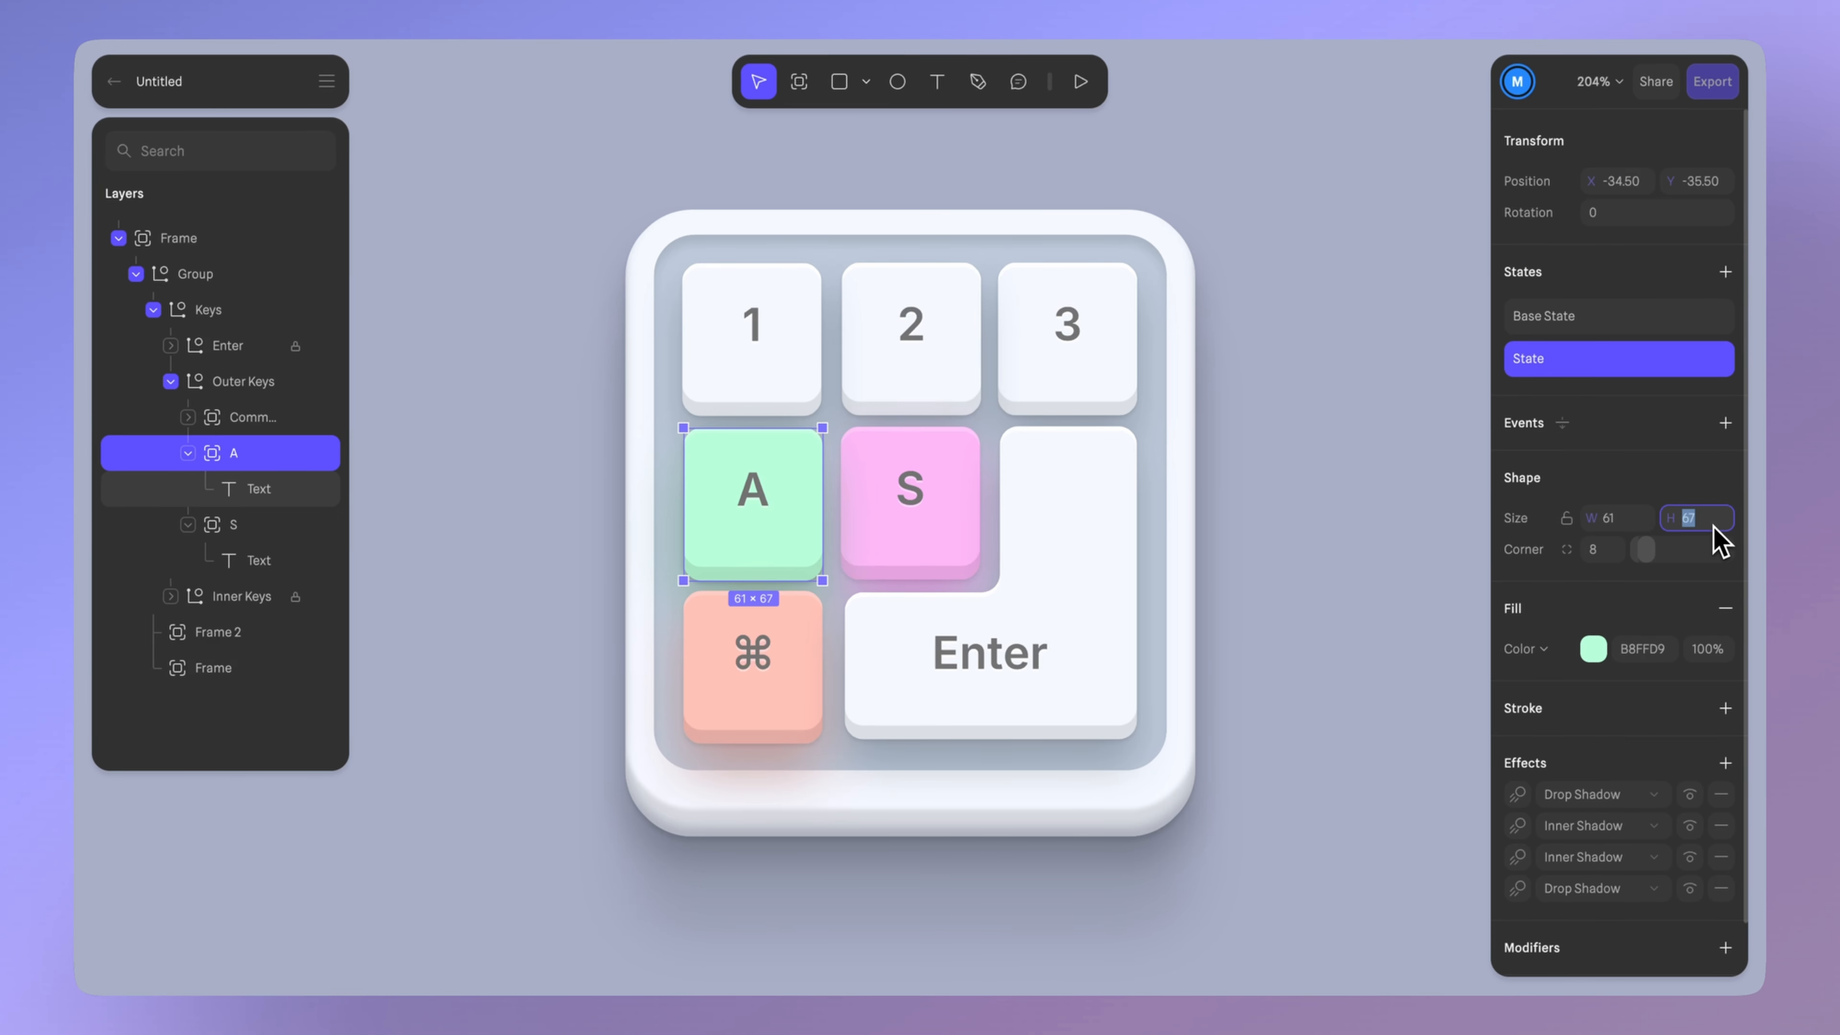
type("33")
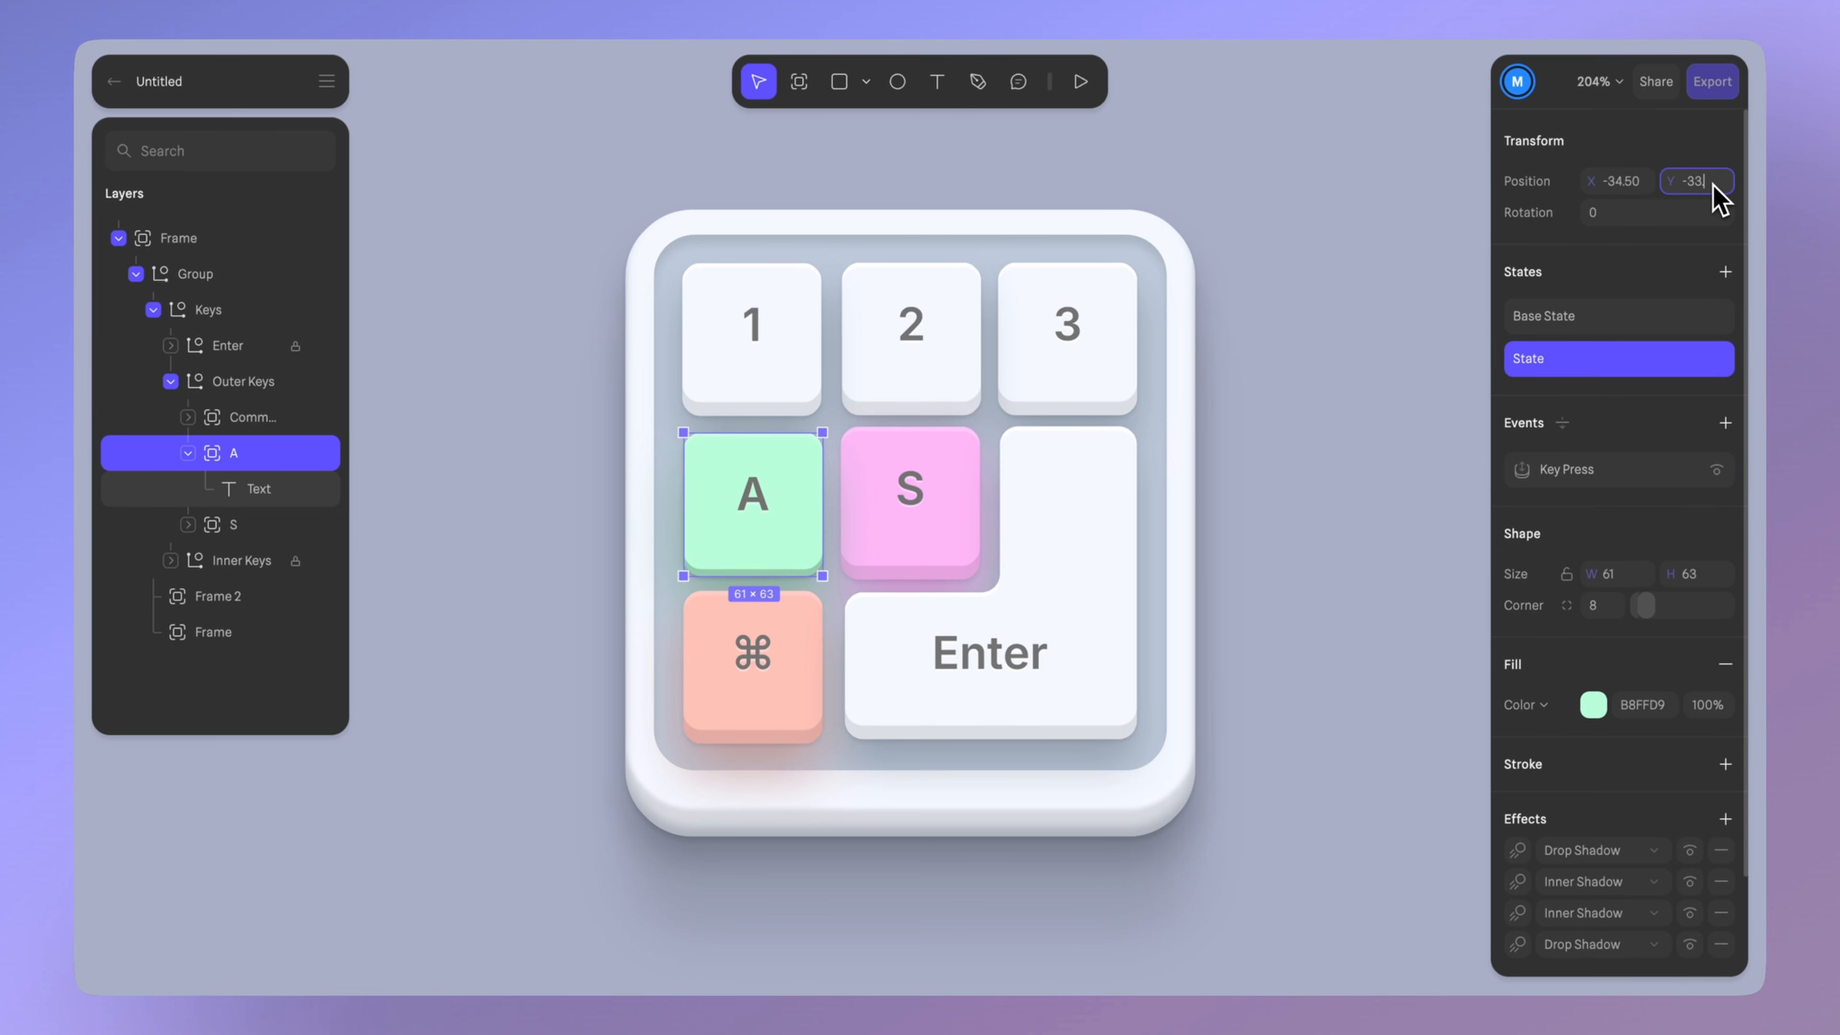
type(".50")
key("Return")
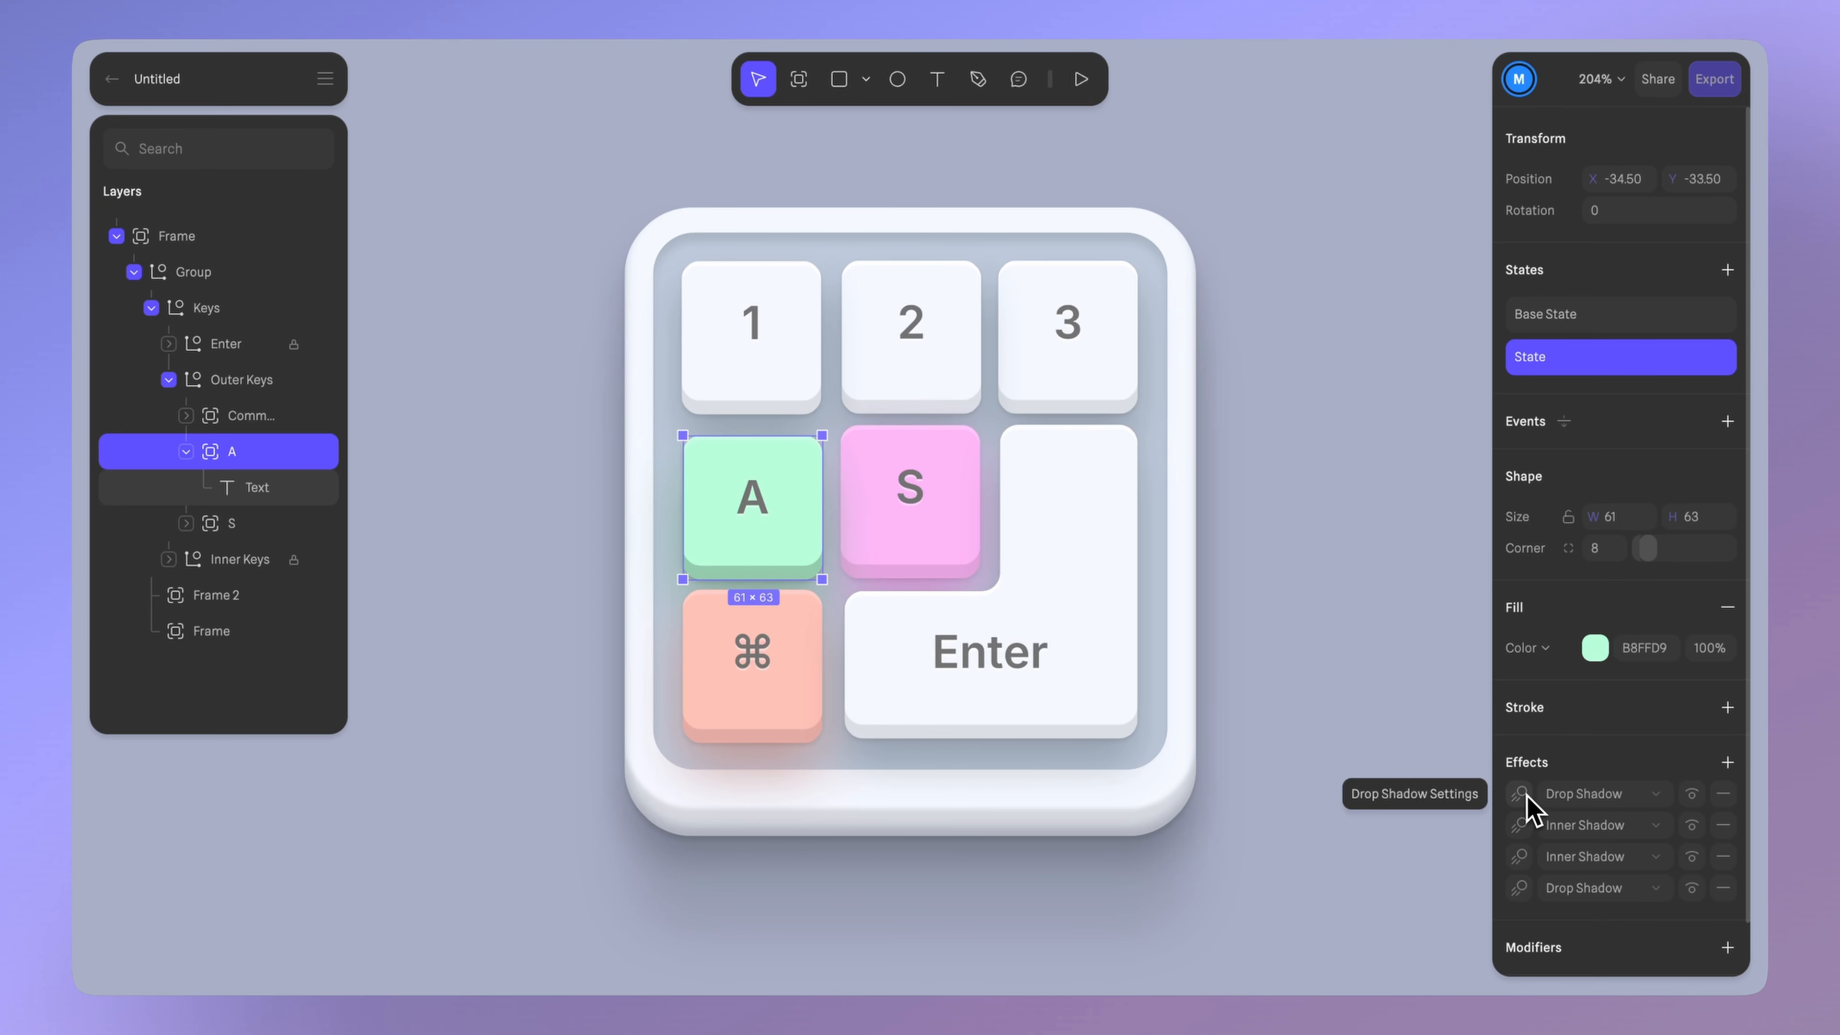
- Set the black inner shadow's Y offset to -3 in the A key's new state and check its other shadow settings
left_click(1520, 793)
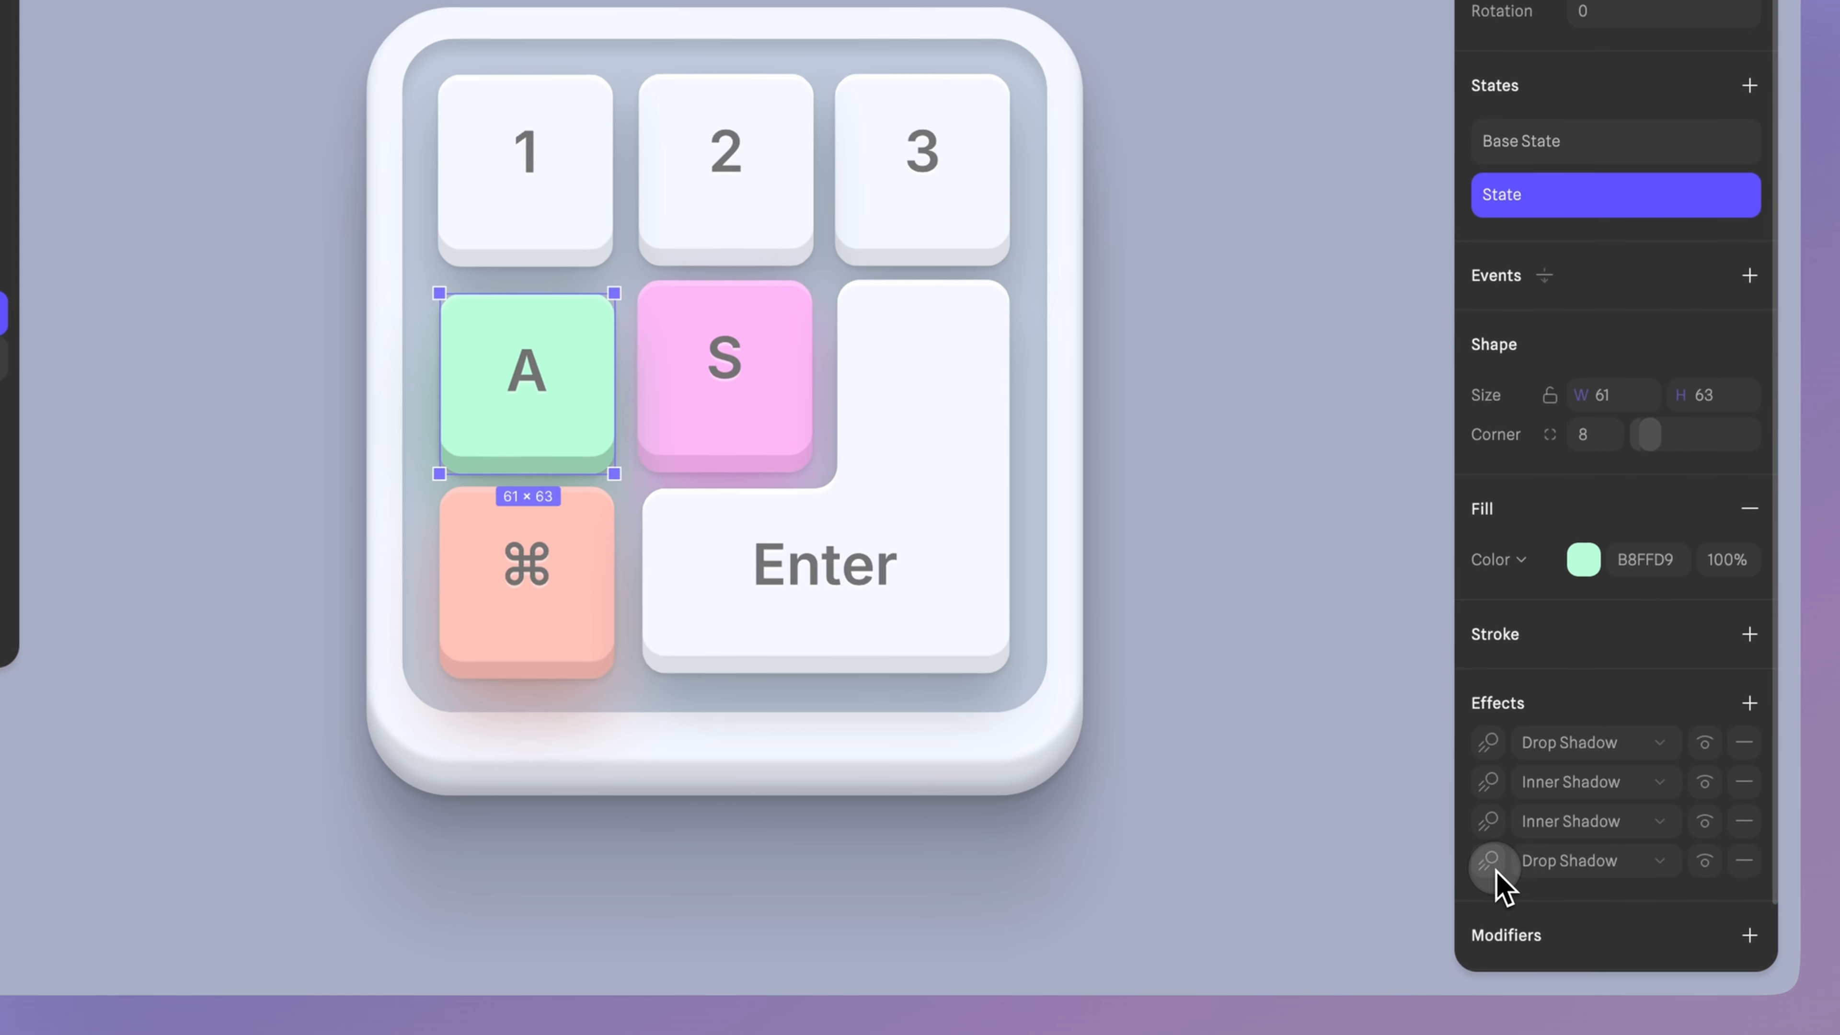
left_click(1520, 888)
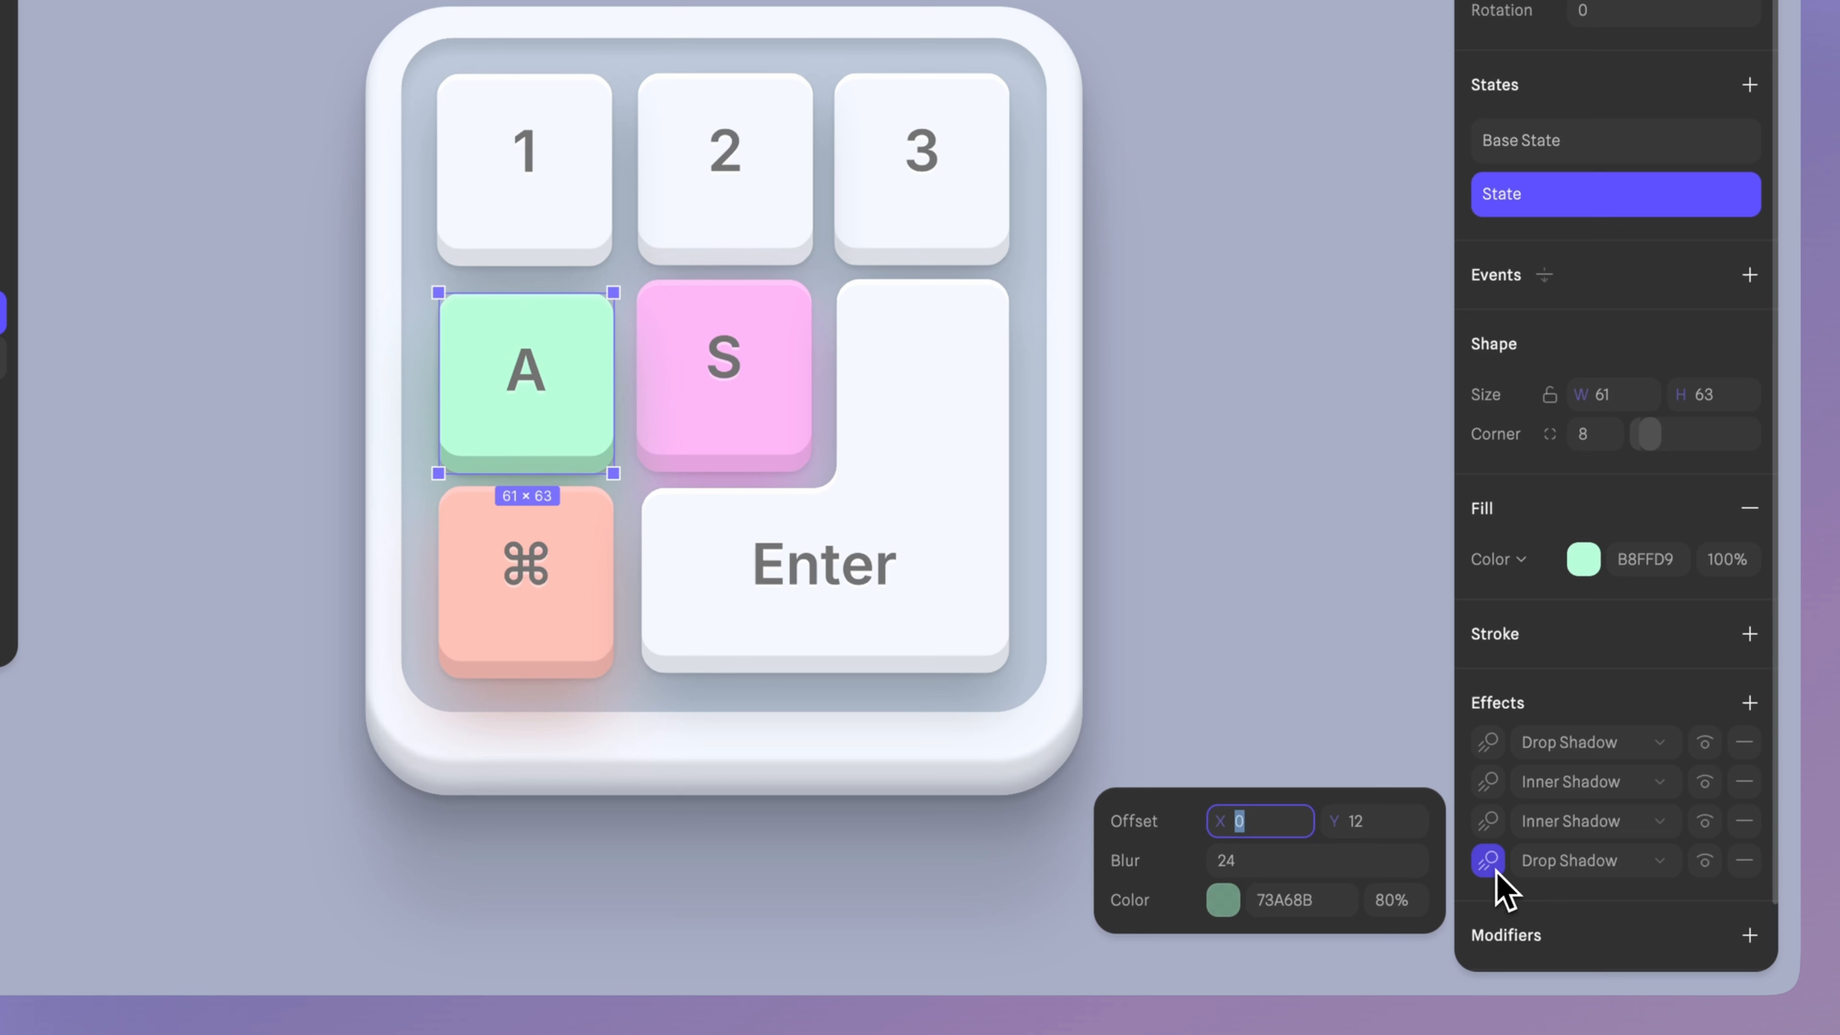
left_click(1486, 789)
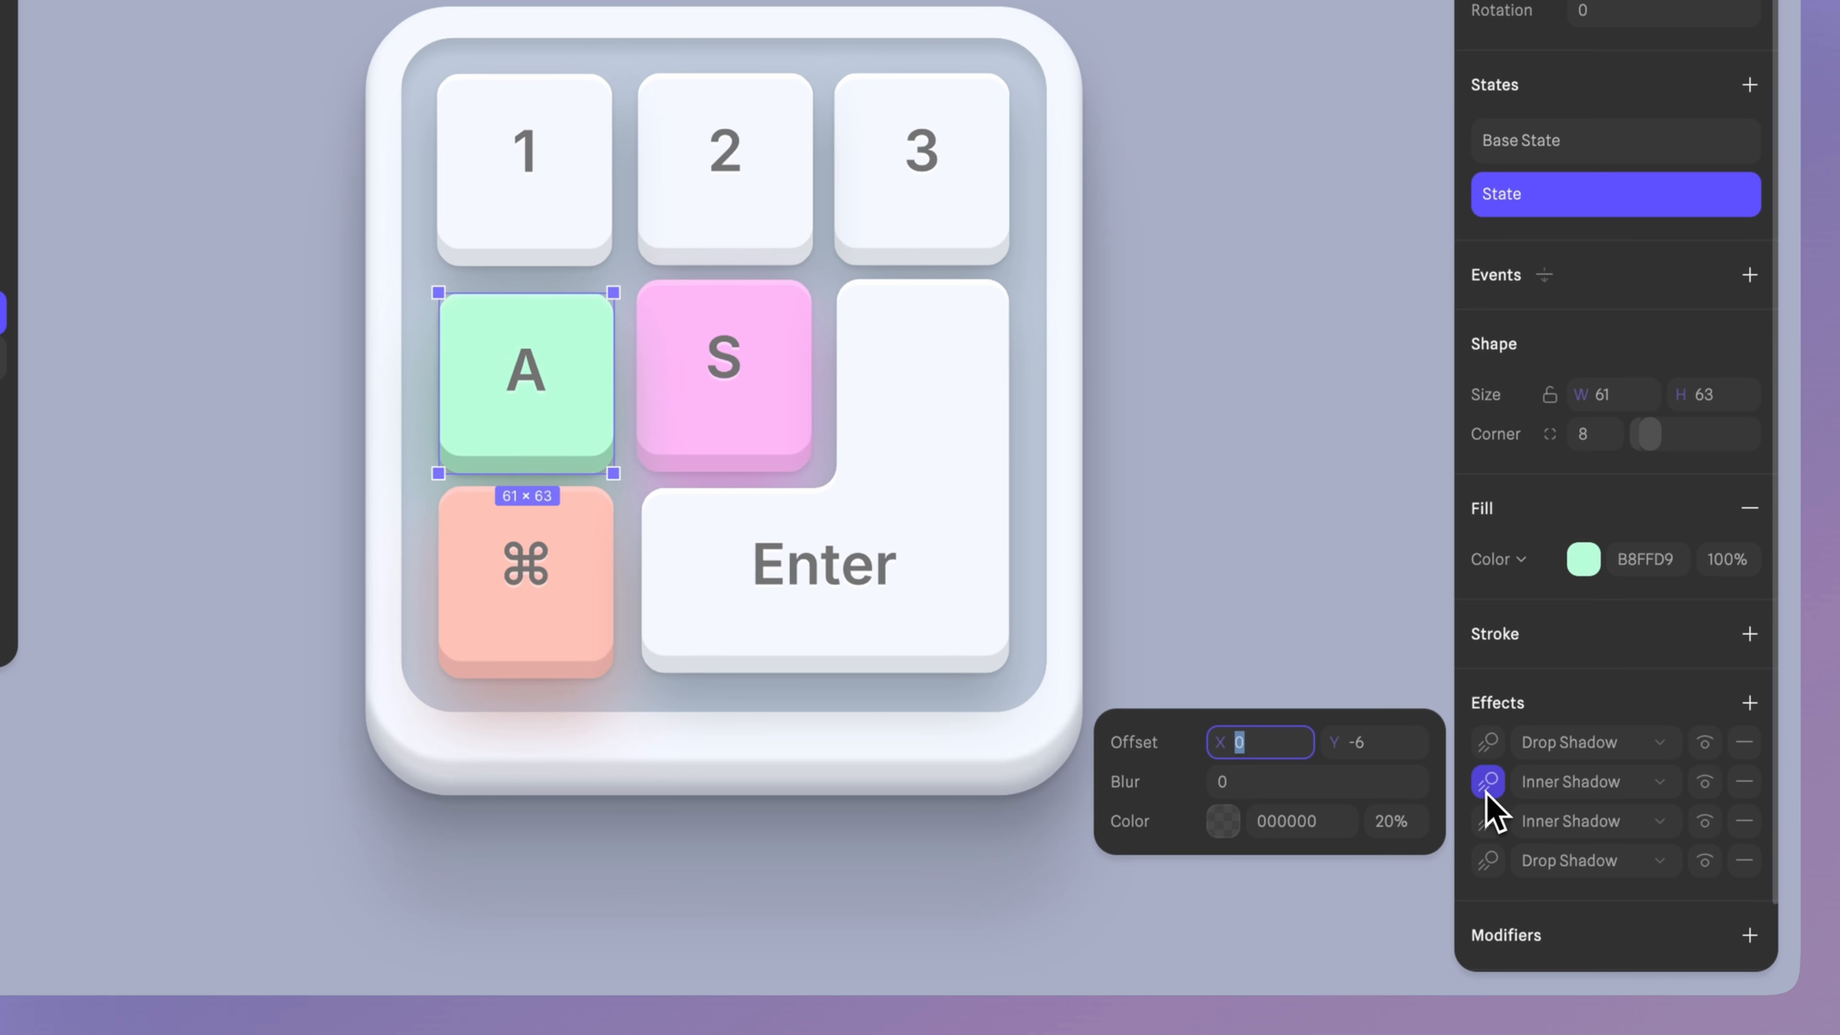
left_click(1406, 743)
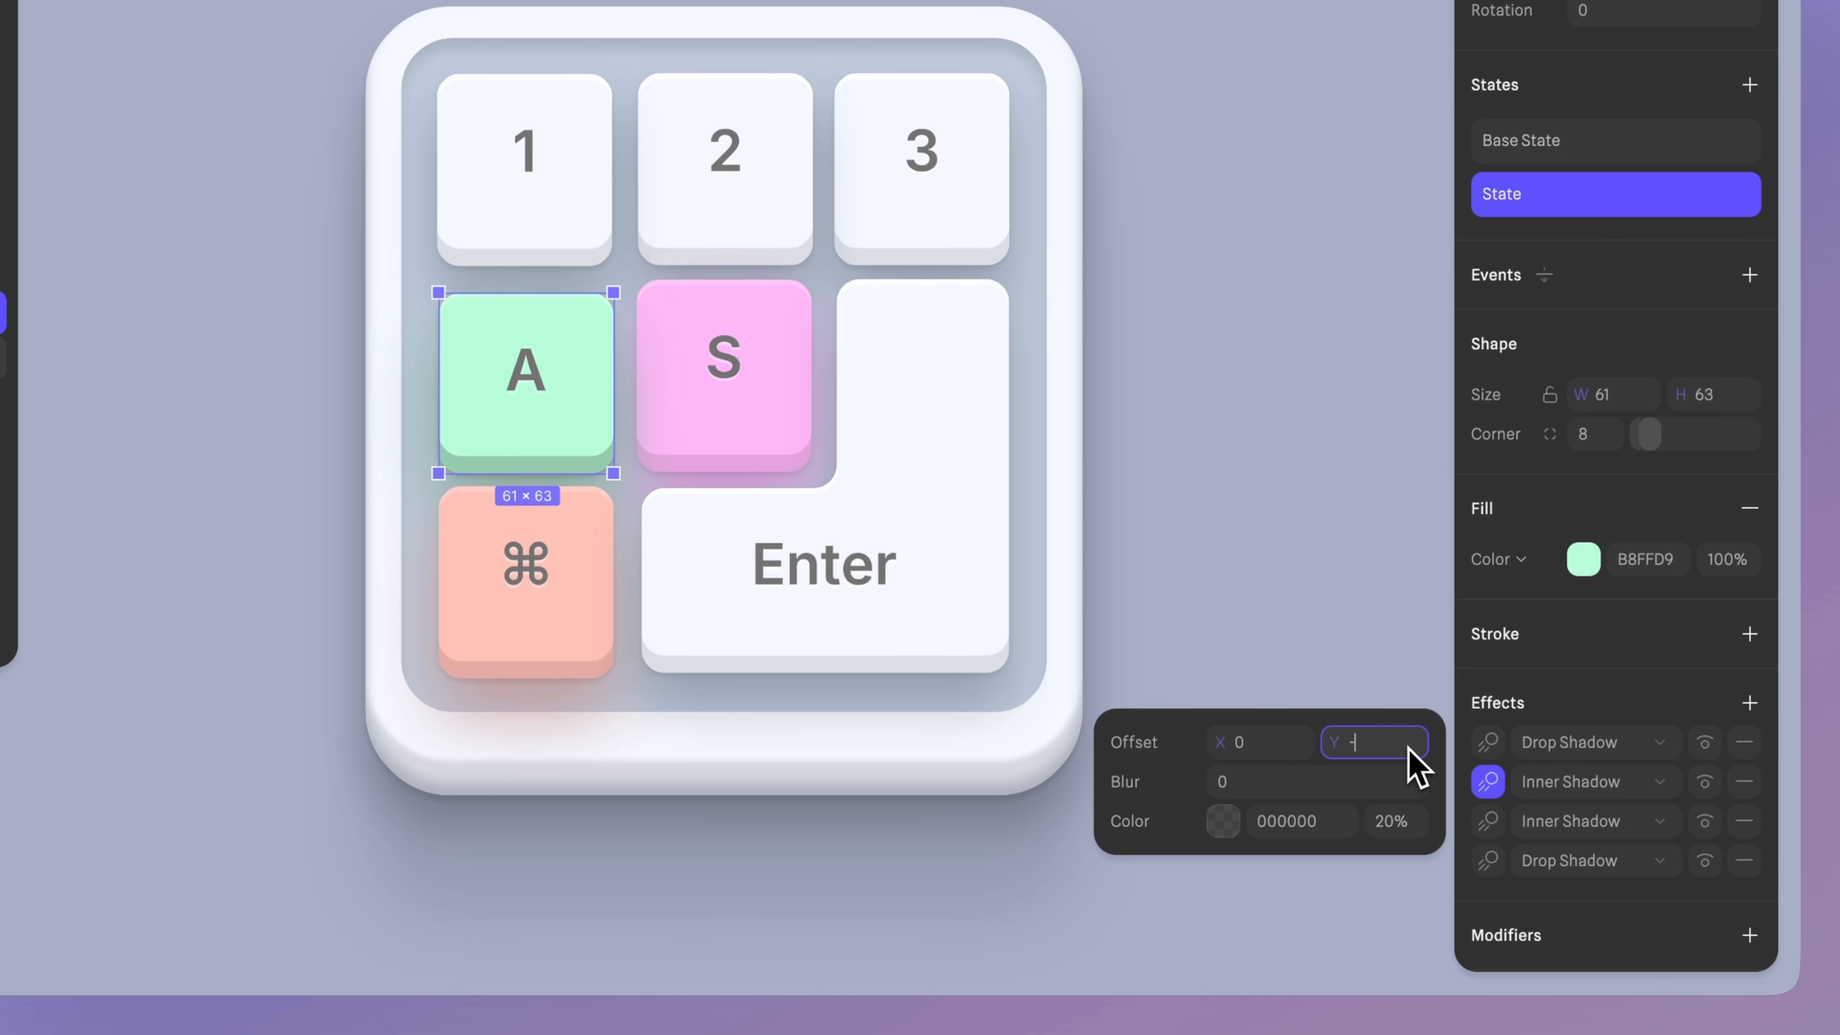
key("Return")
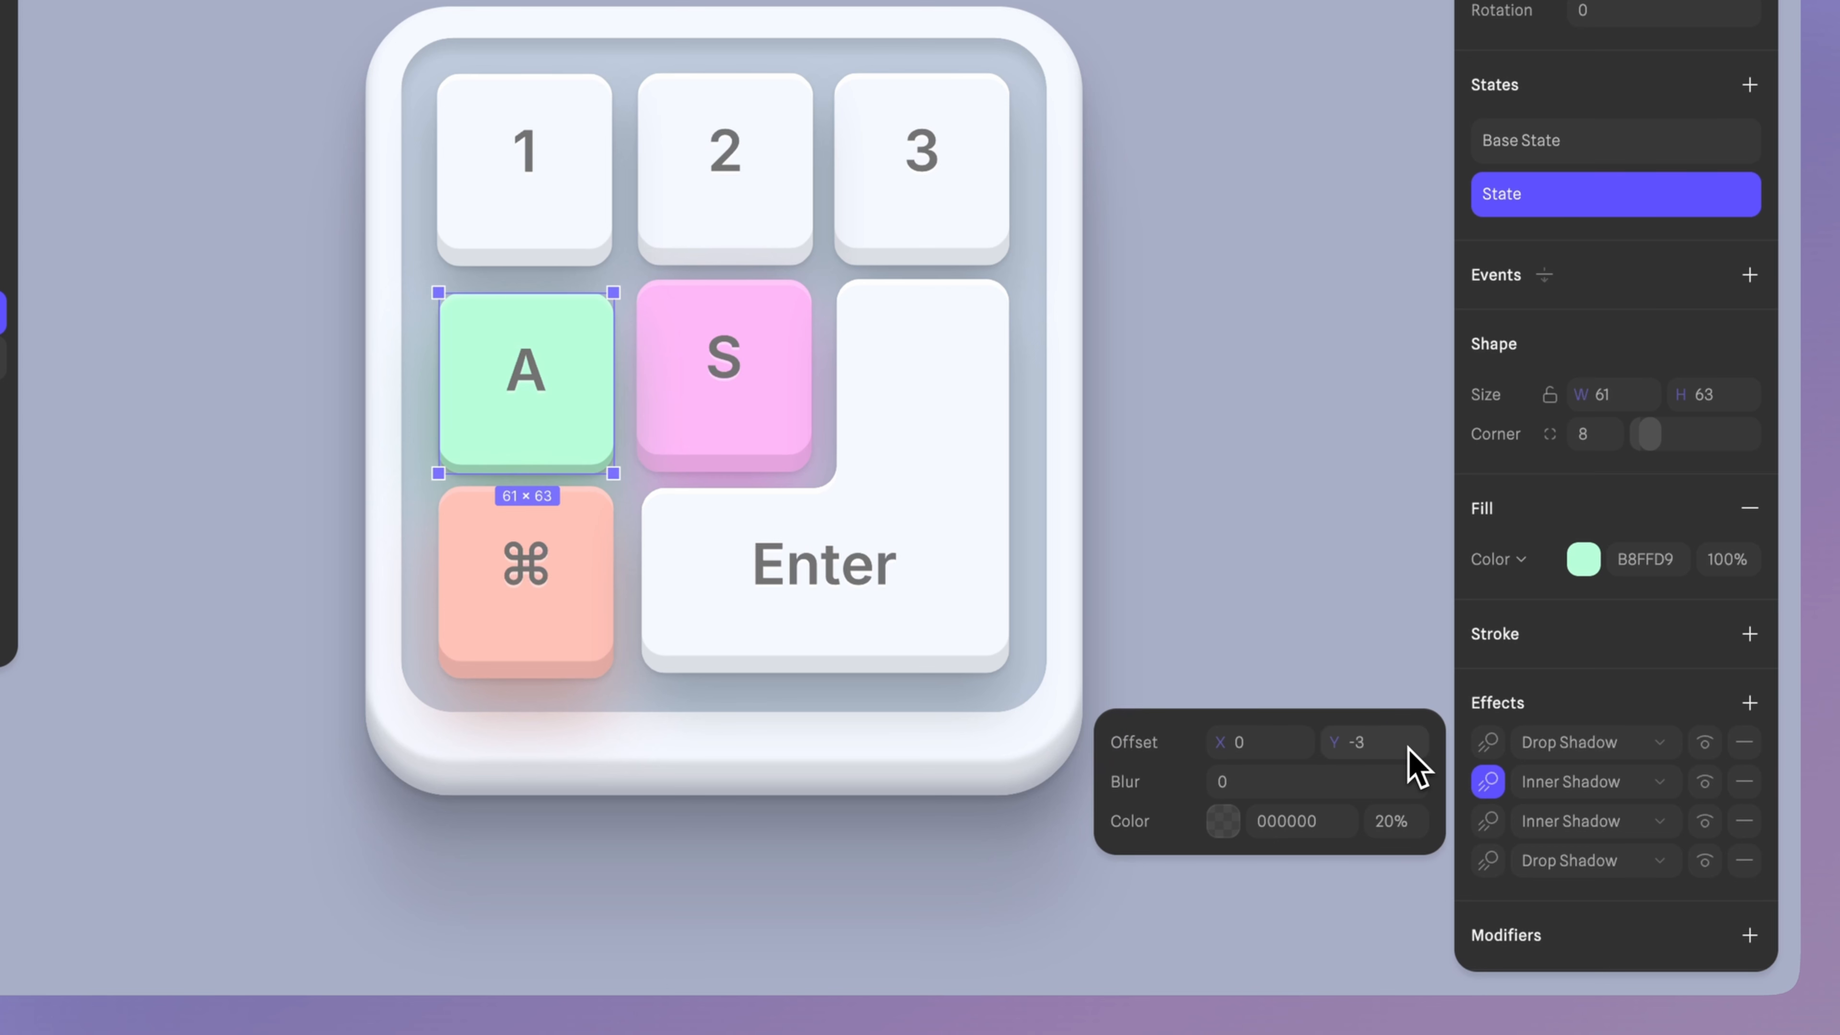
left_click(1486, 783)
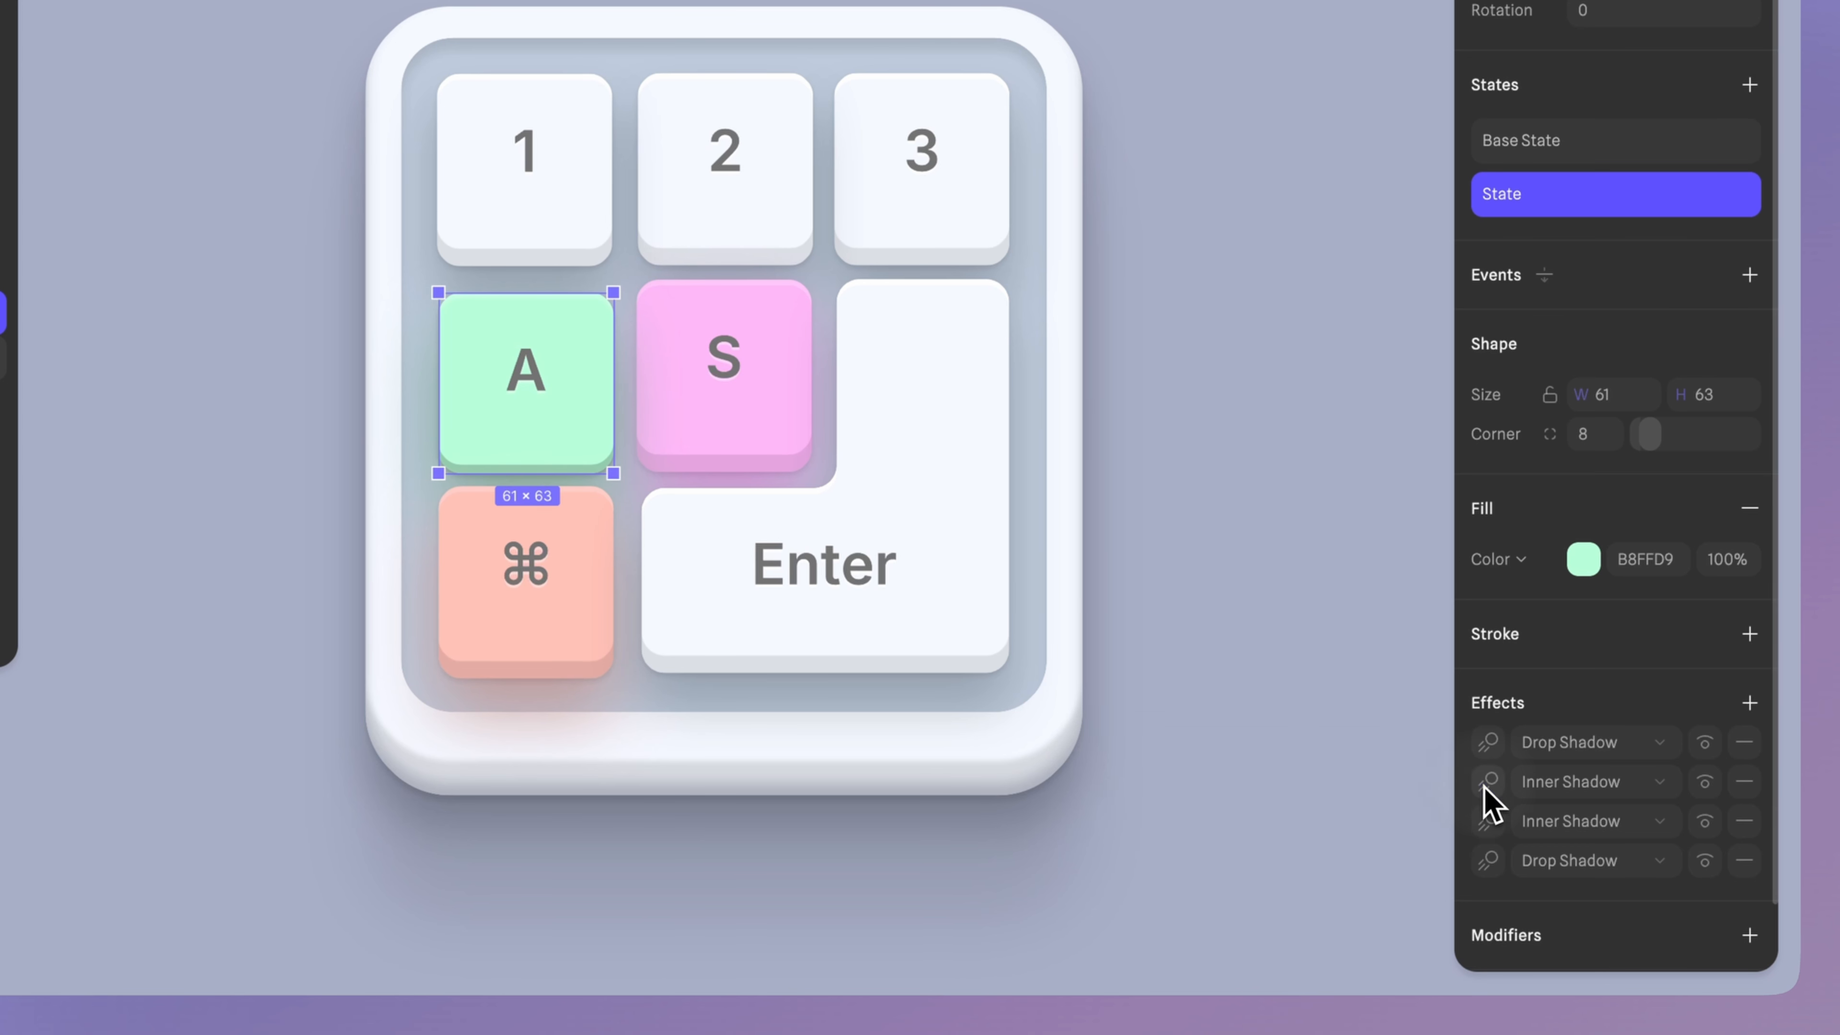
left_click(1487, 821)
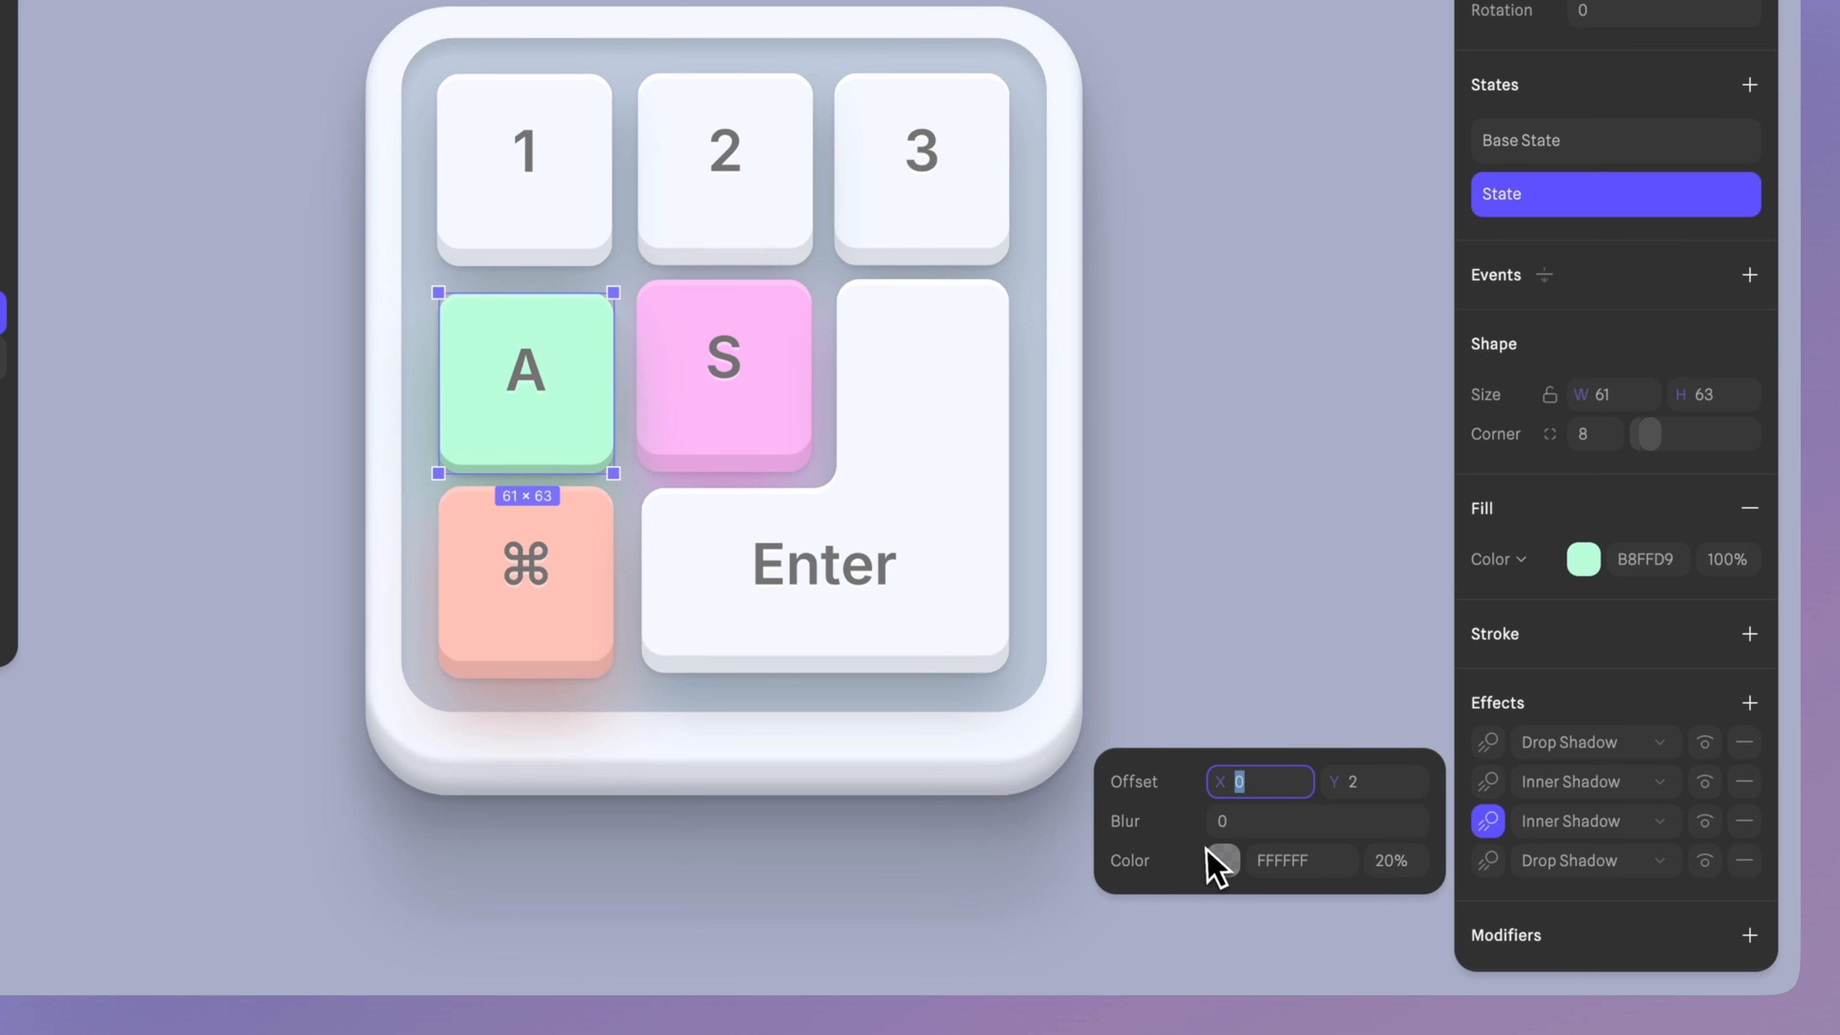
left_click(1353, 405)
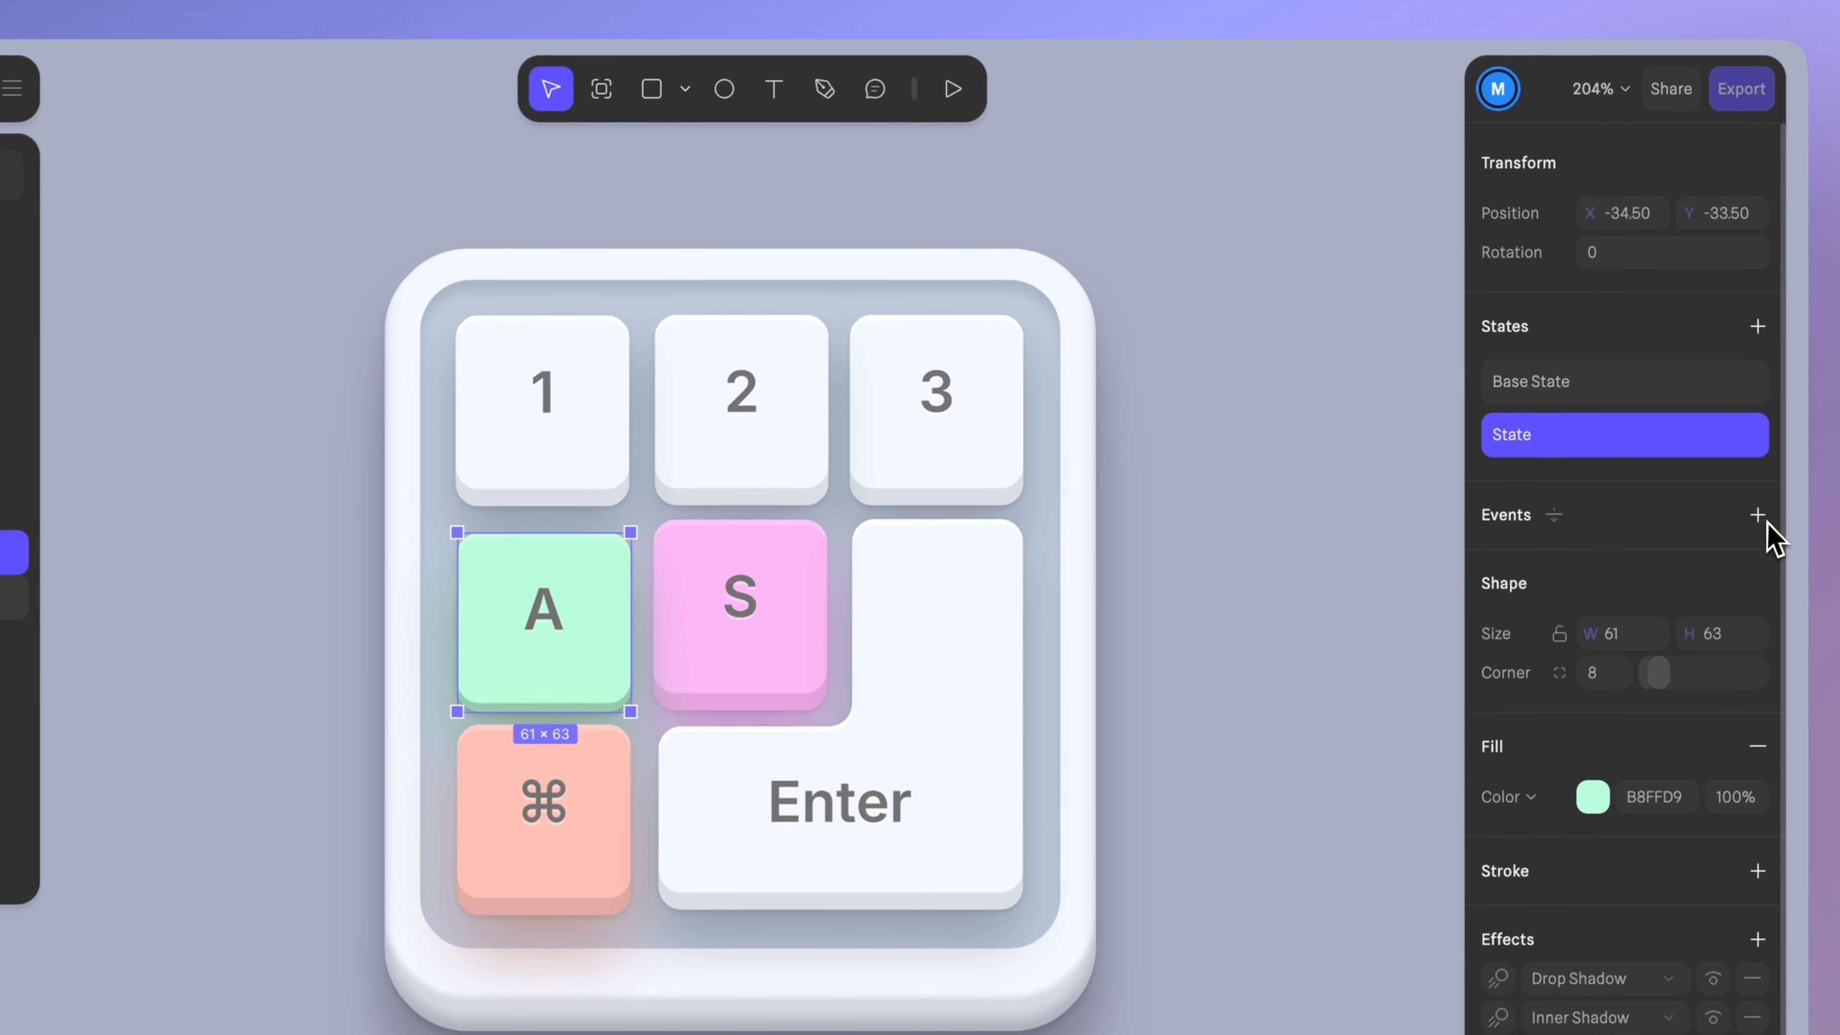
- Give the A key a Key Press event triggered by a
left_click(1761, 516)
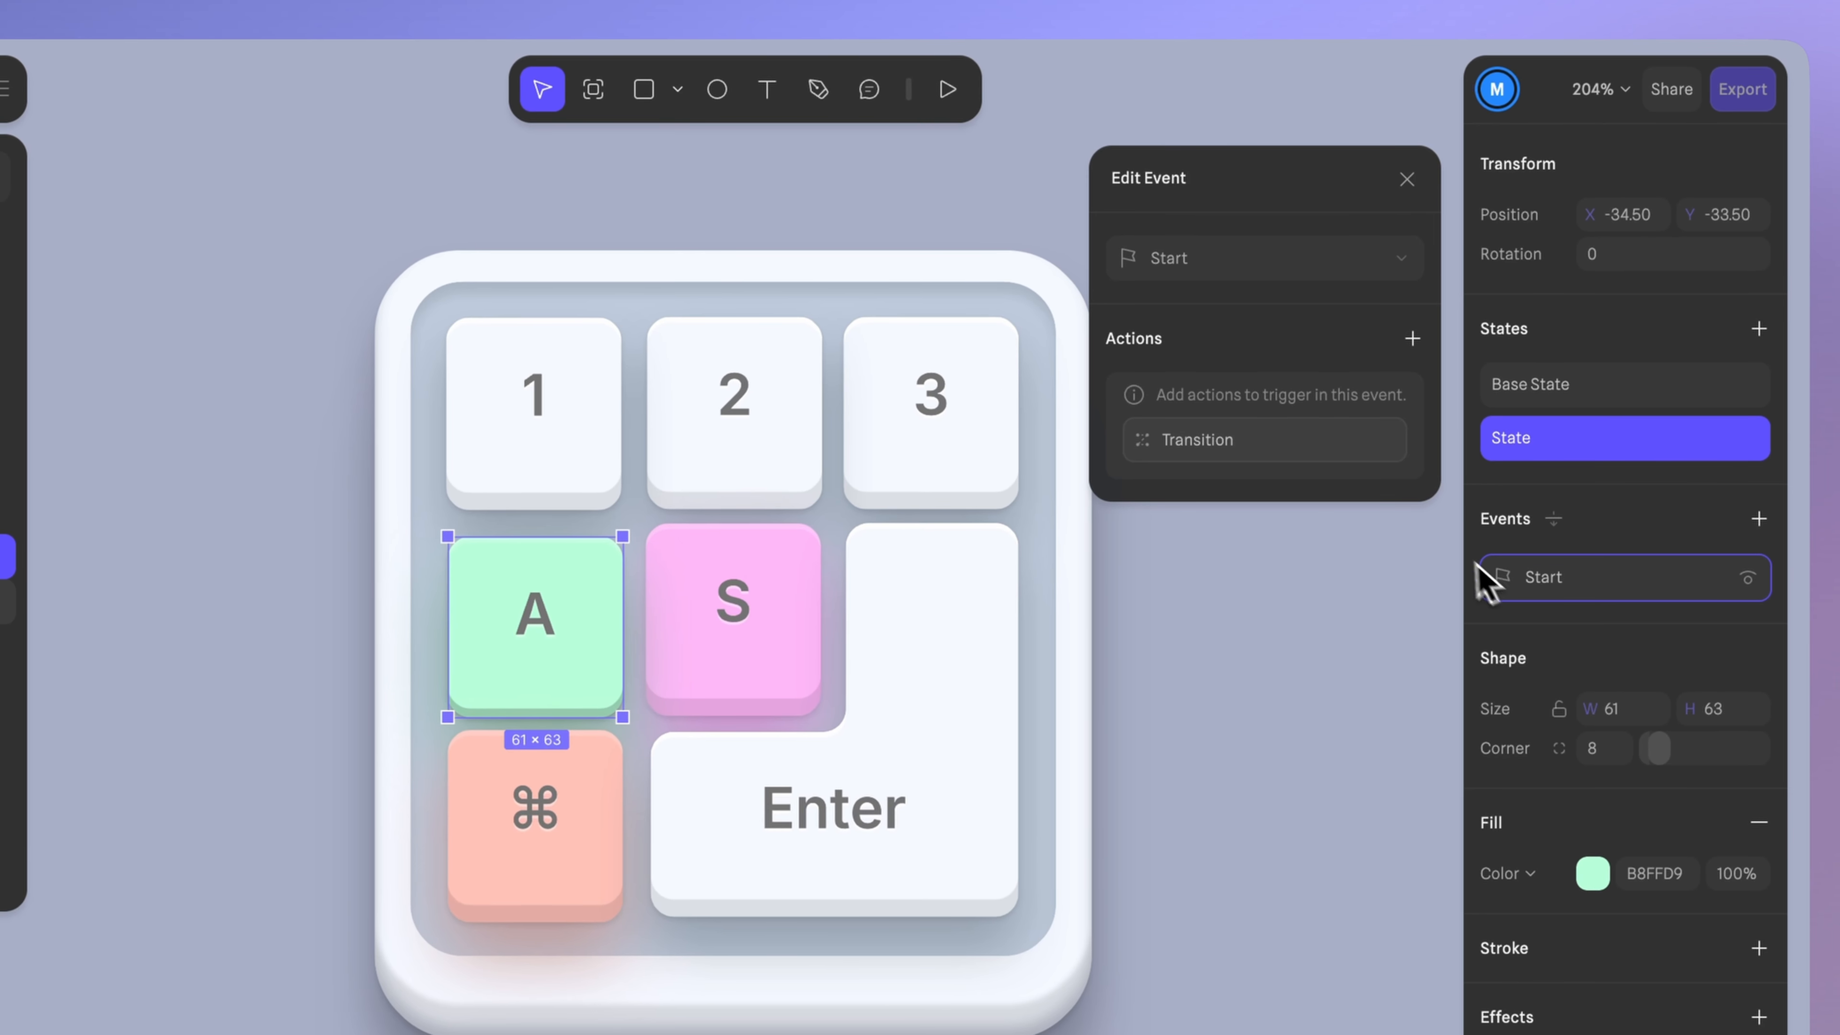
left_click(1354, 276)
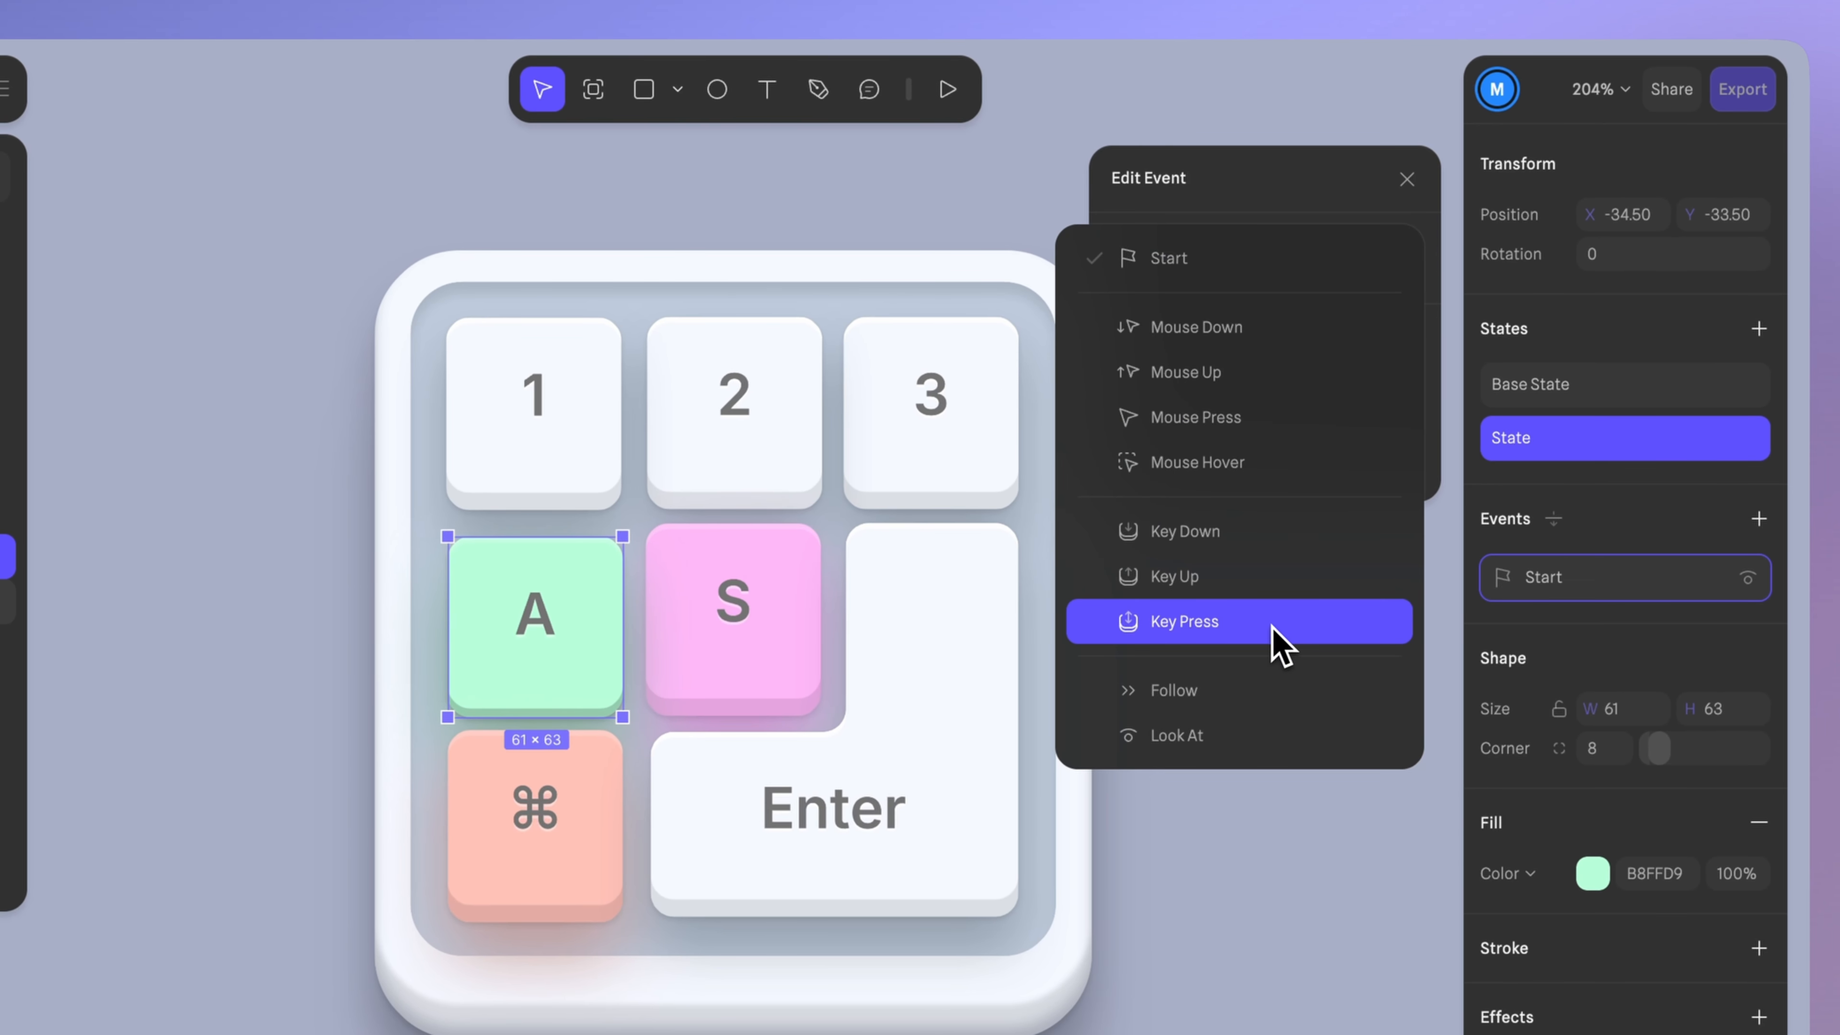
left_click(1211, 656)
left_click(1302, 304)
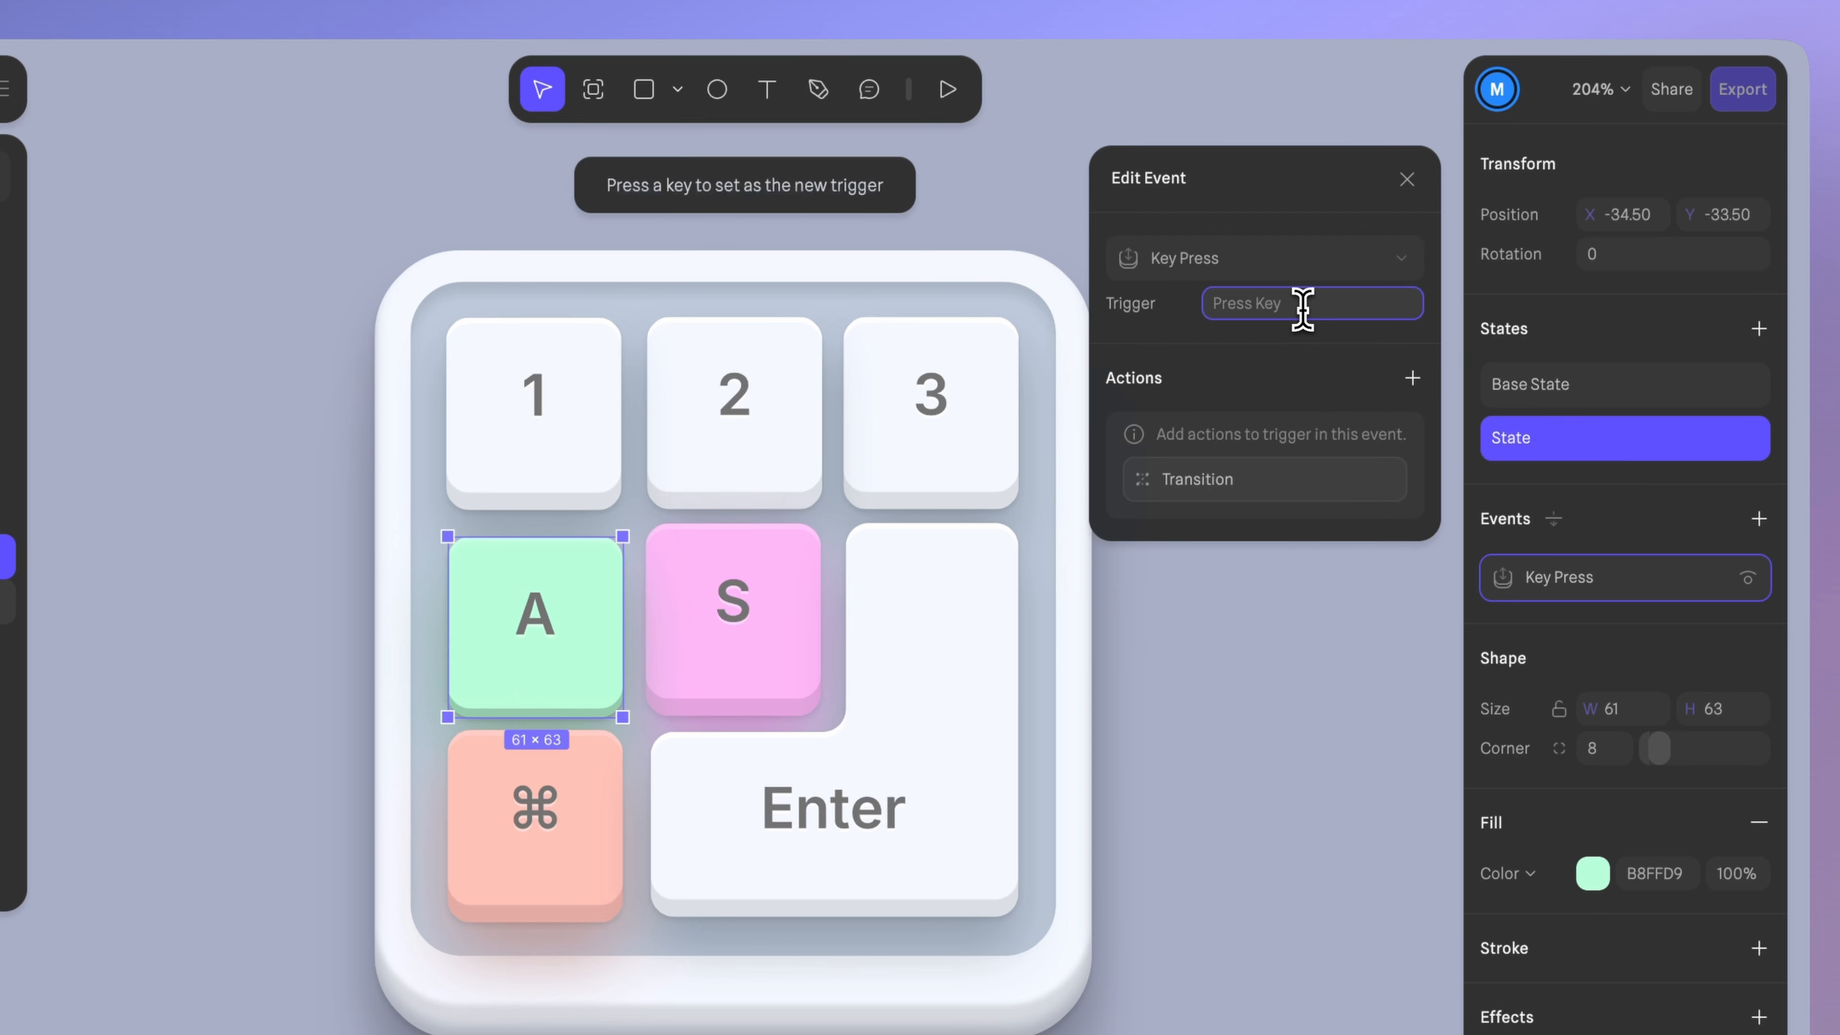
key("a")
- Add a transition to the event that targets the A key and runs from Base State to State
left_click(1271, 482)
left_click(1275, 444)
left_click(1269, 596)
left_click(1261, 647)
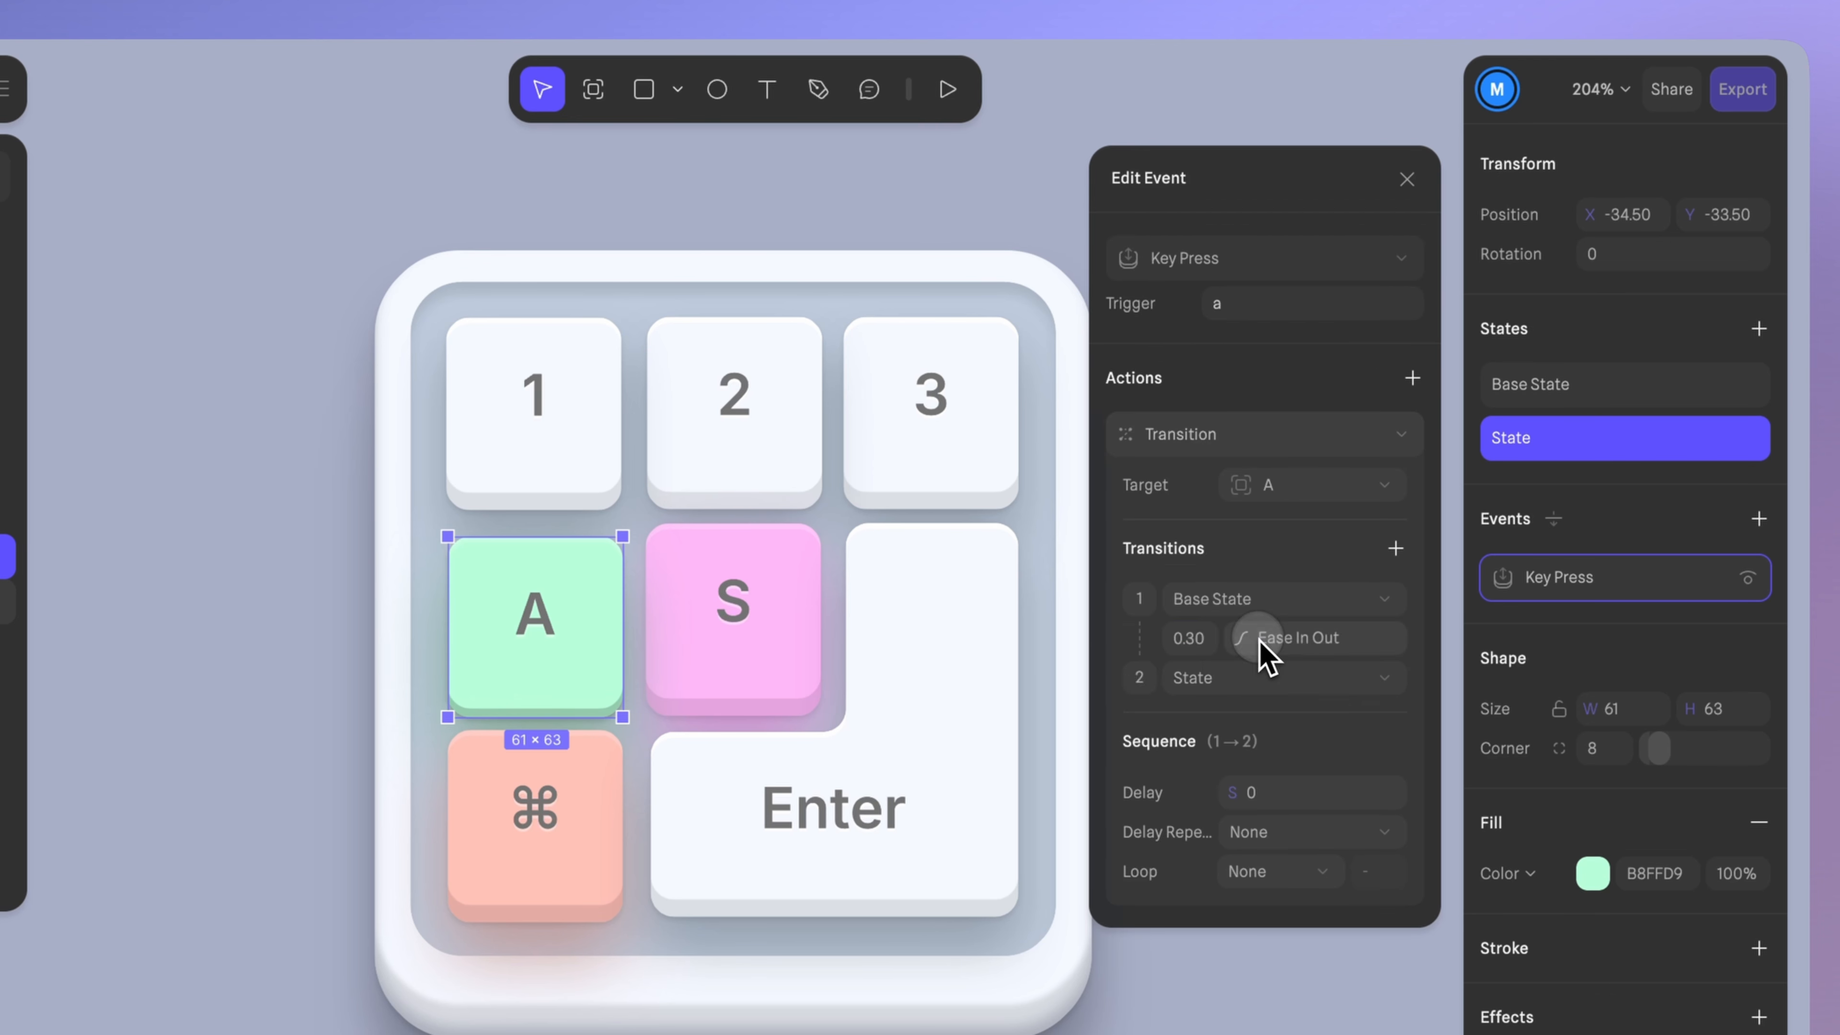
- Set the A key's transition duration to 0.2 and test the key press
left_click(1208, 640)
type("0.")
type("2")
key("a")
key("a")
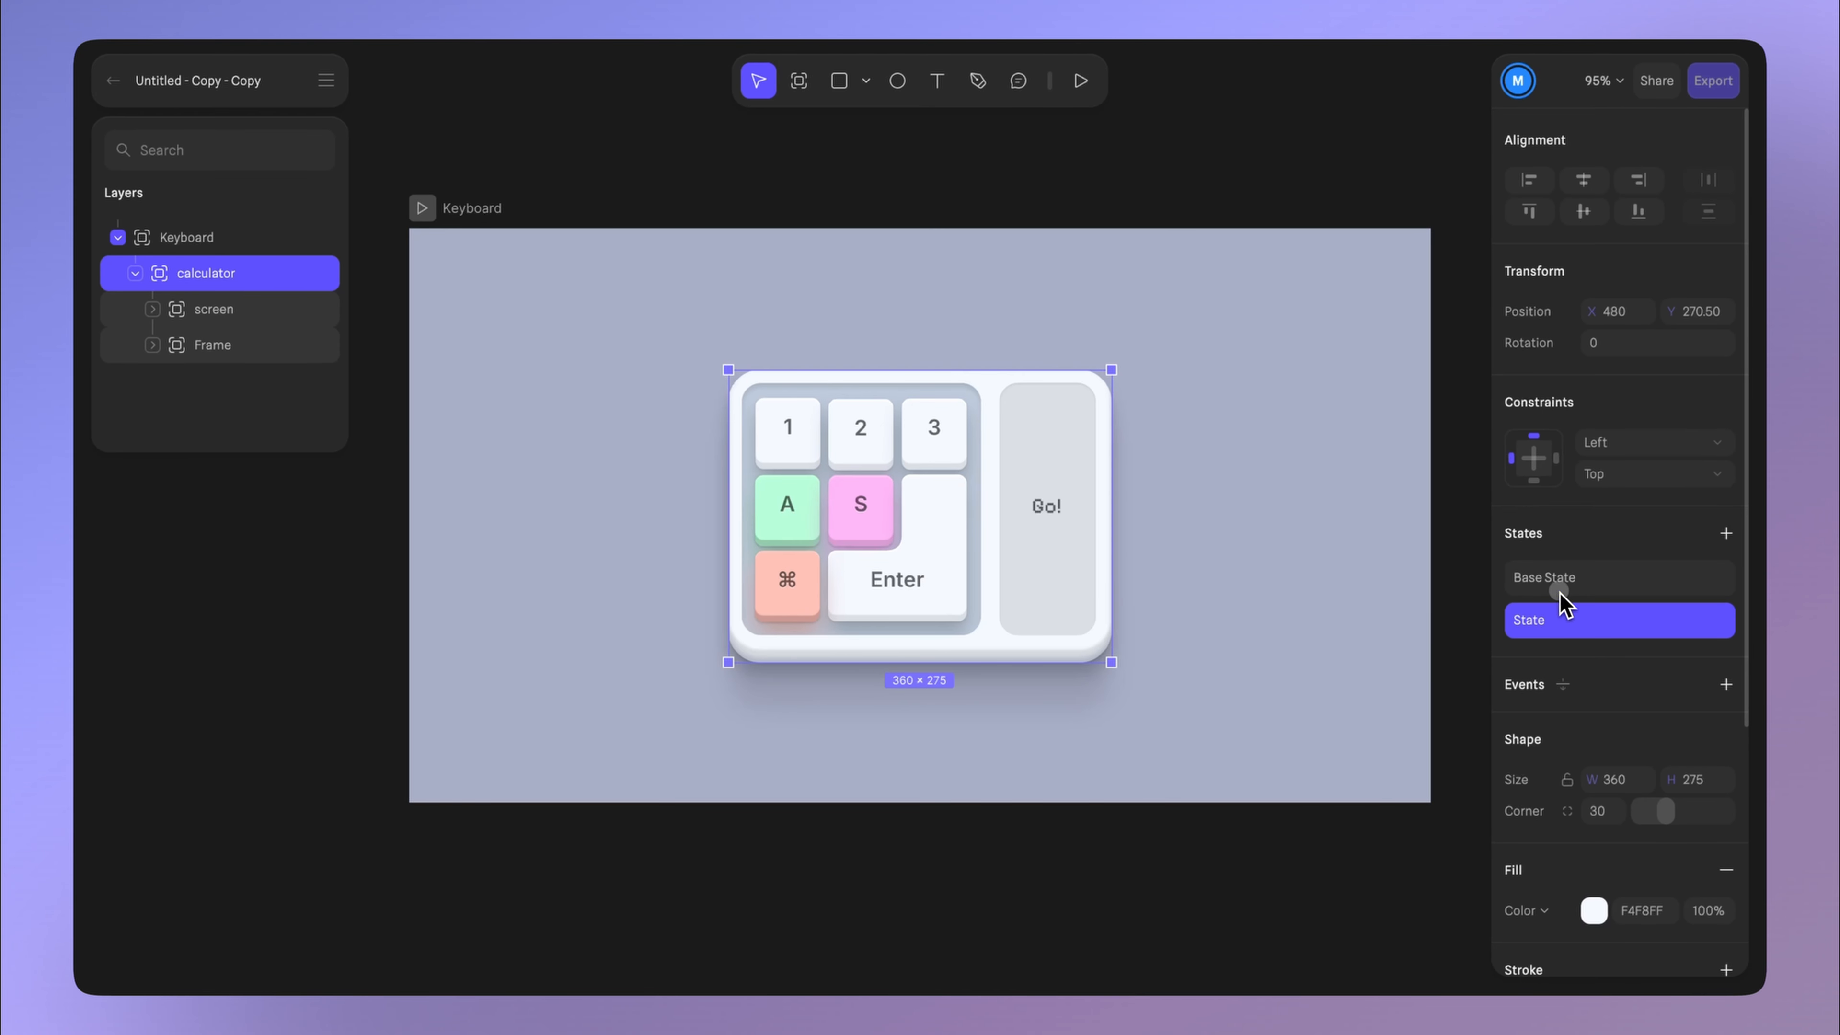
- Compare the calculator frame's Base State and State in the finished keyboard file
left_click(1560, 587)
left_click(1563, 619)
left_click(1563, 584)
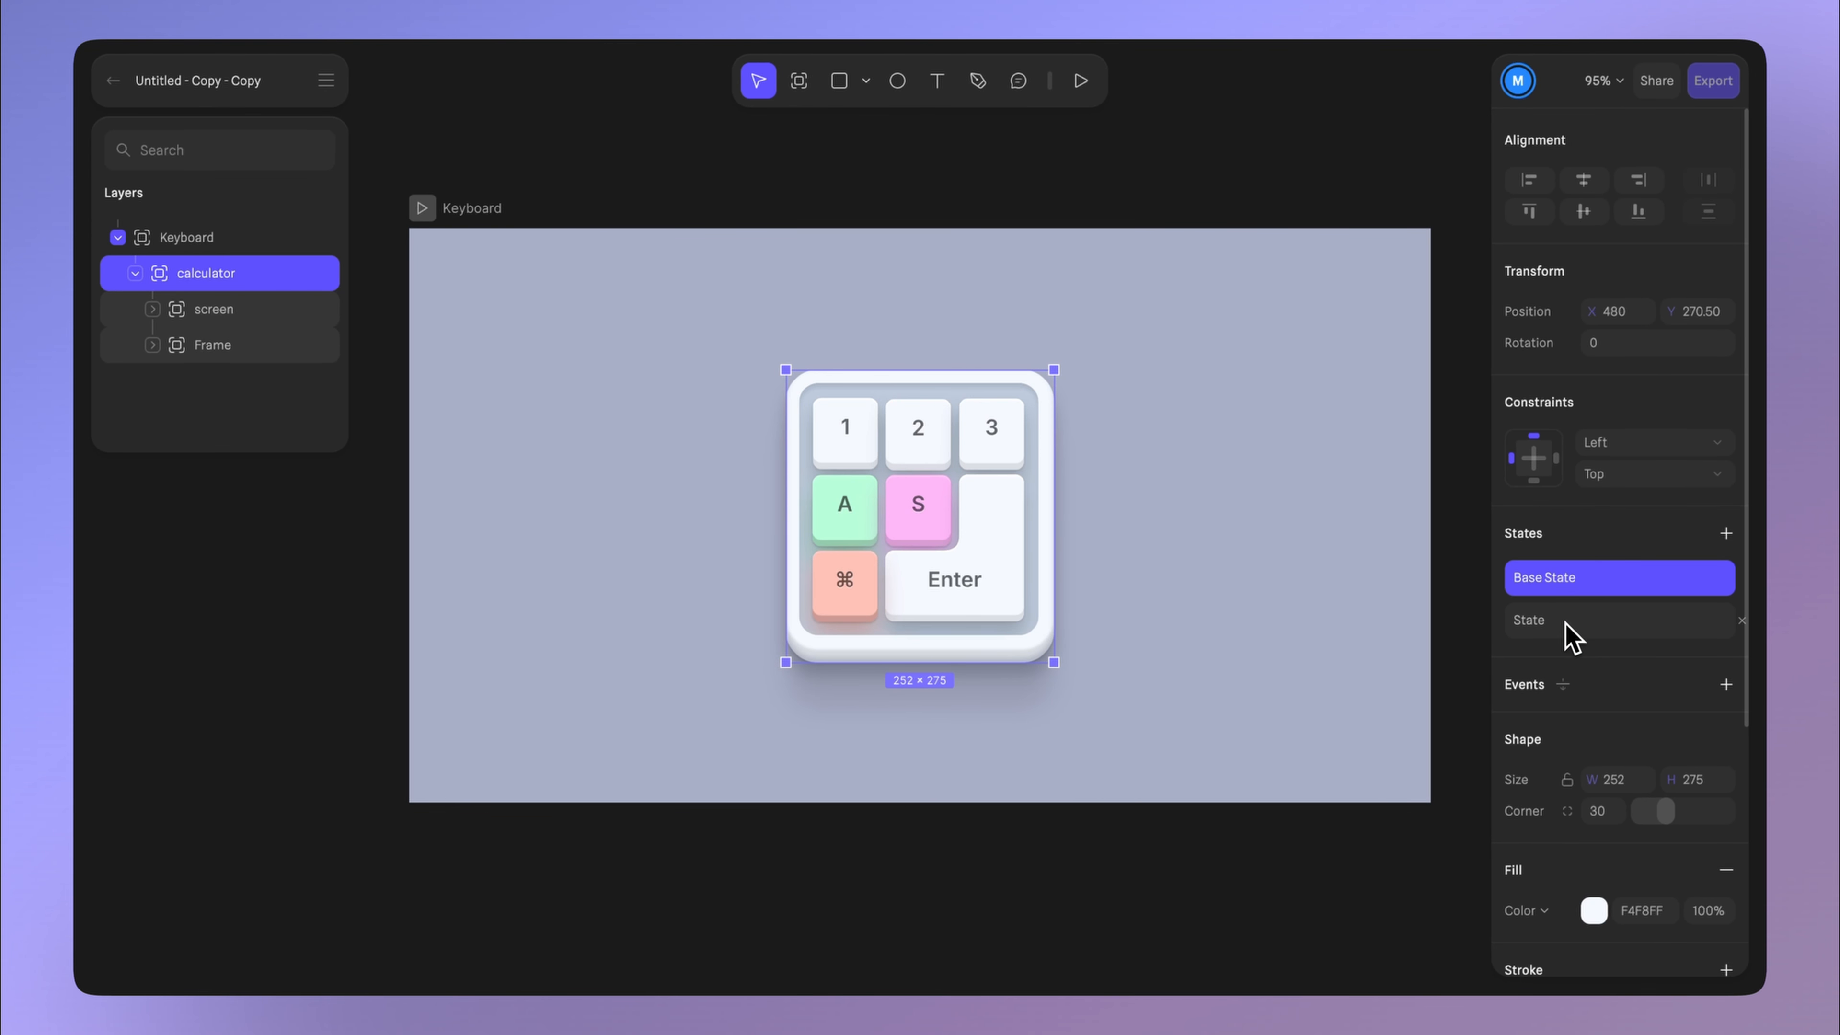
left_click(1564, 623)
left_click(1563, 580)
left_click(1565, 620)
left_click(1563, 585)
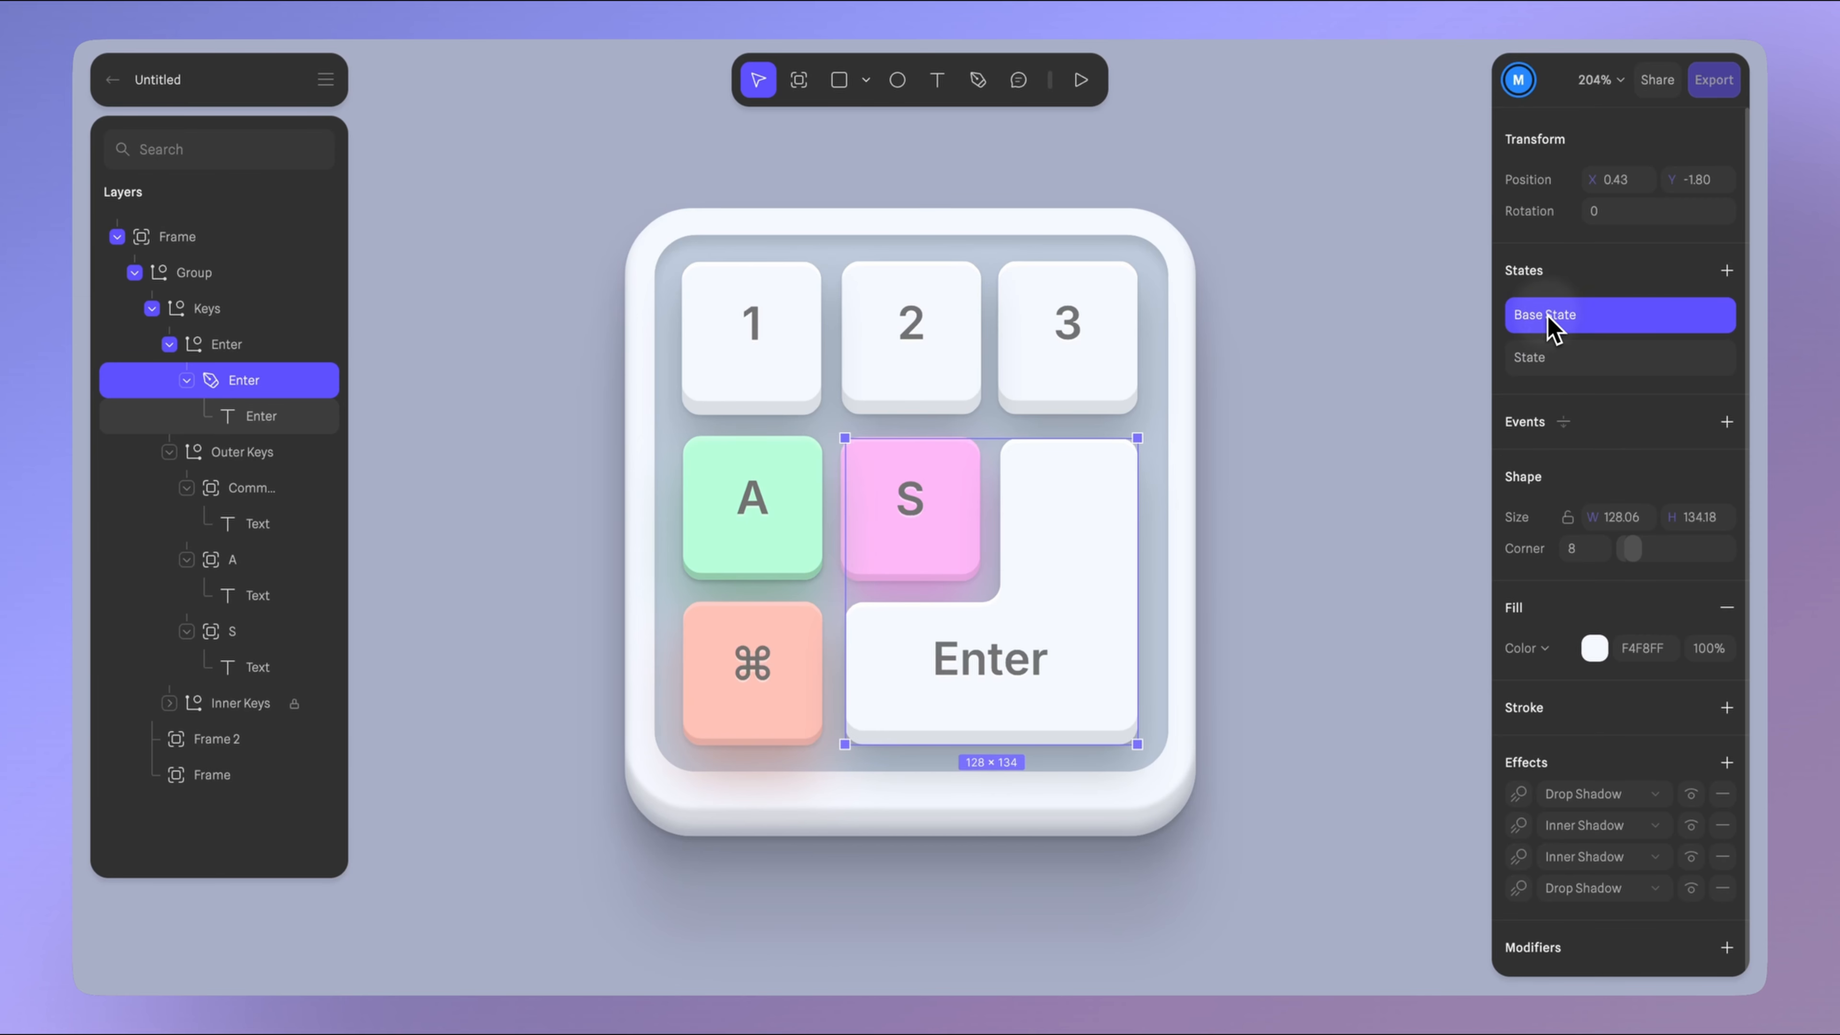
- Make the Enter key's Key Press transition start from Base State
left_click(1559, 363)
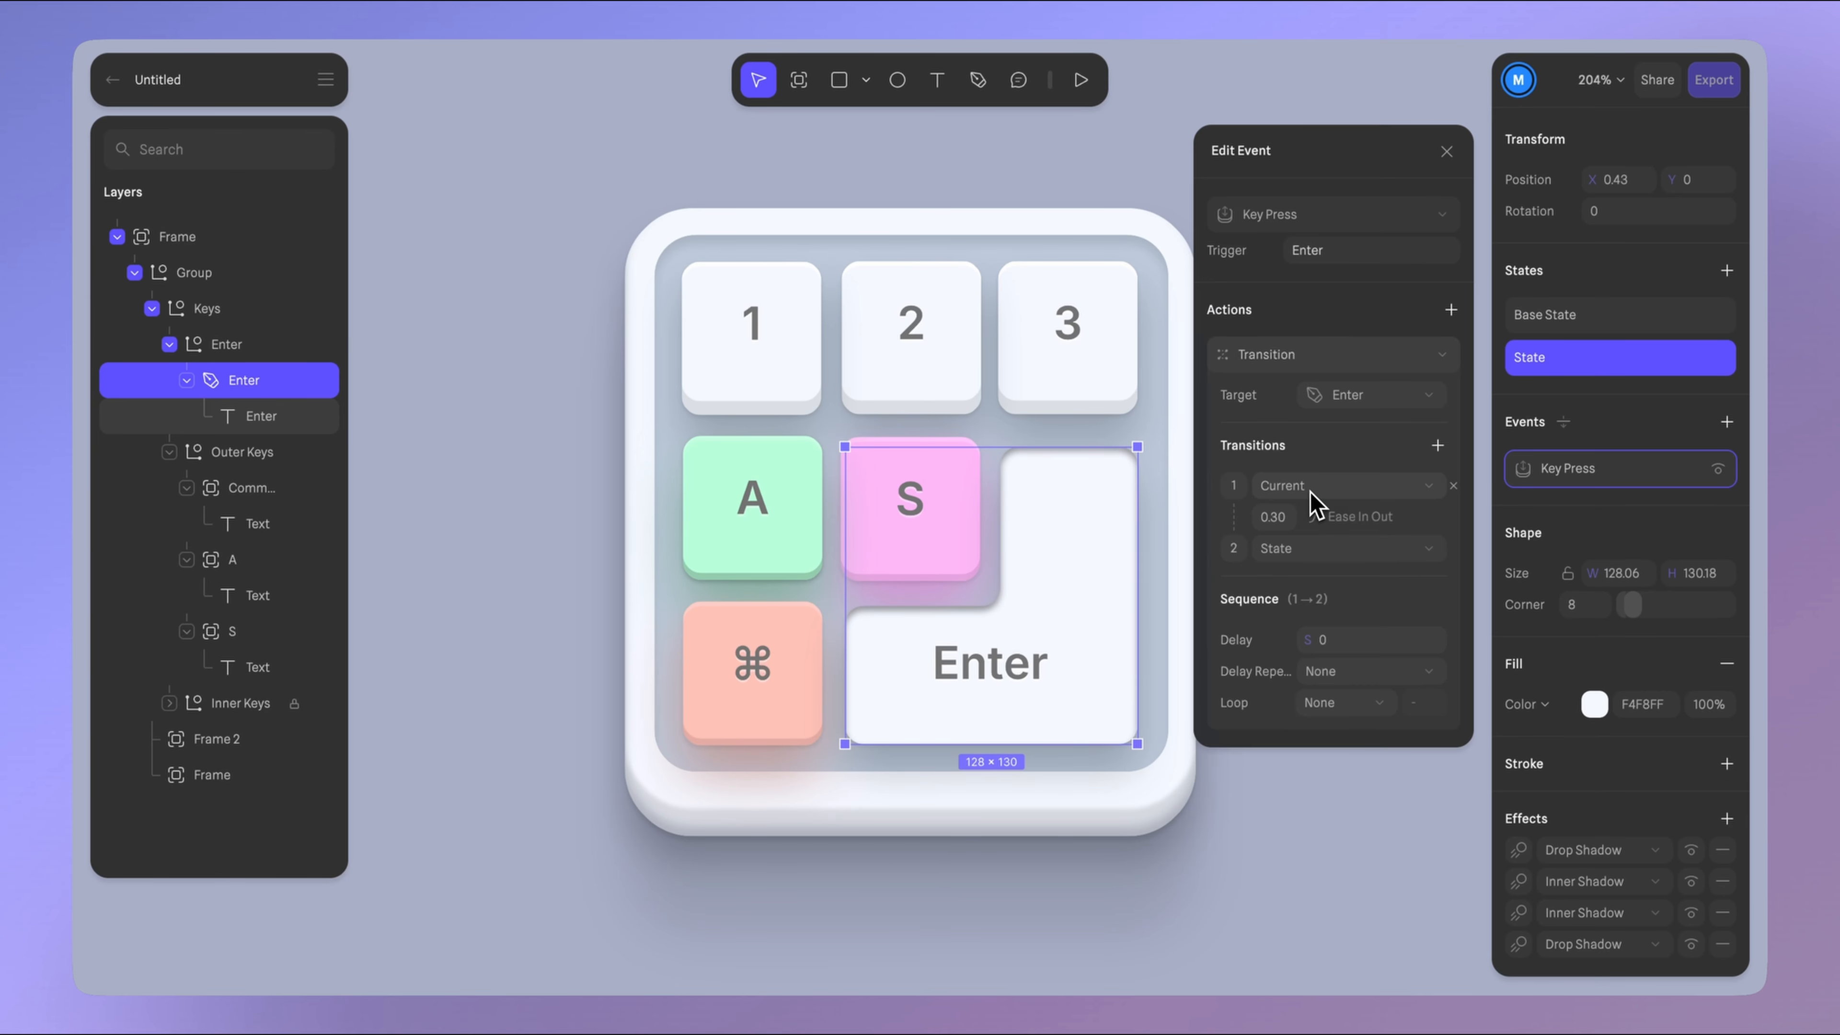
left_click(1311, 493)
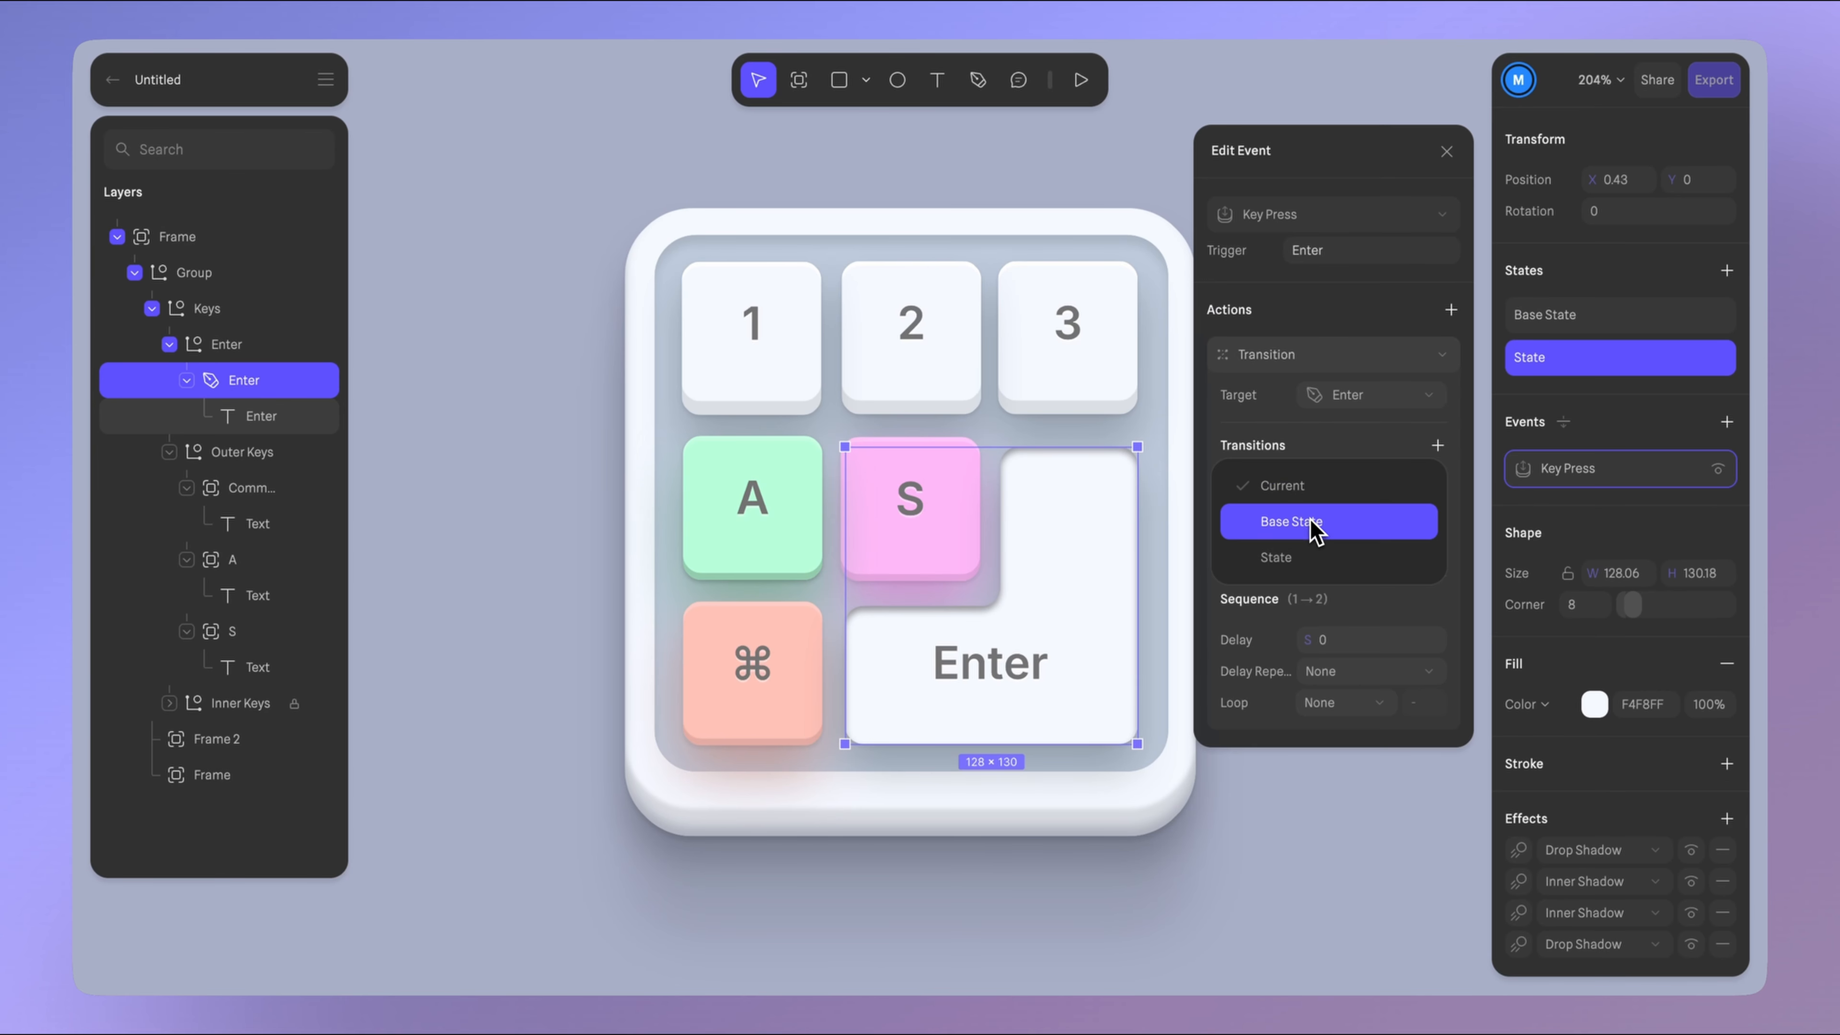
left_click(1313, 523)
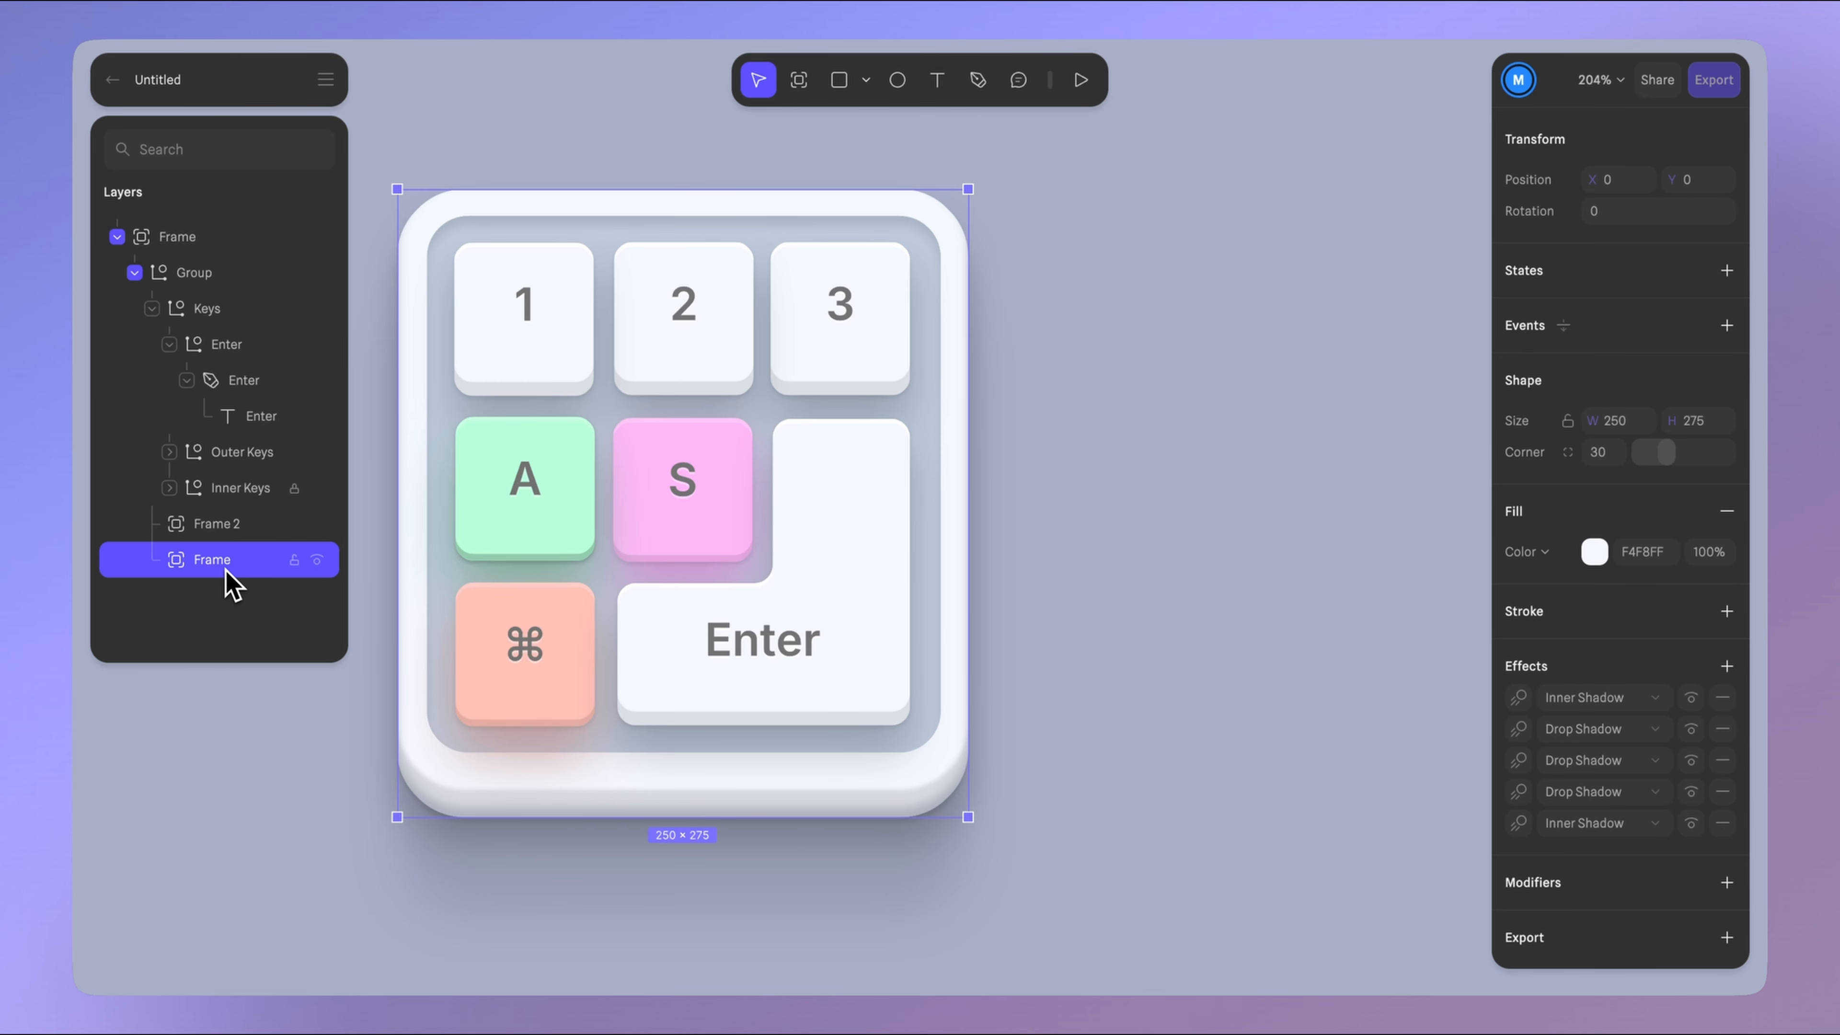
- Add a state to the outer base frame, 360 wide and shifted to extend right of the keys, and compare it with Base State
left_click(1728, 272)
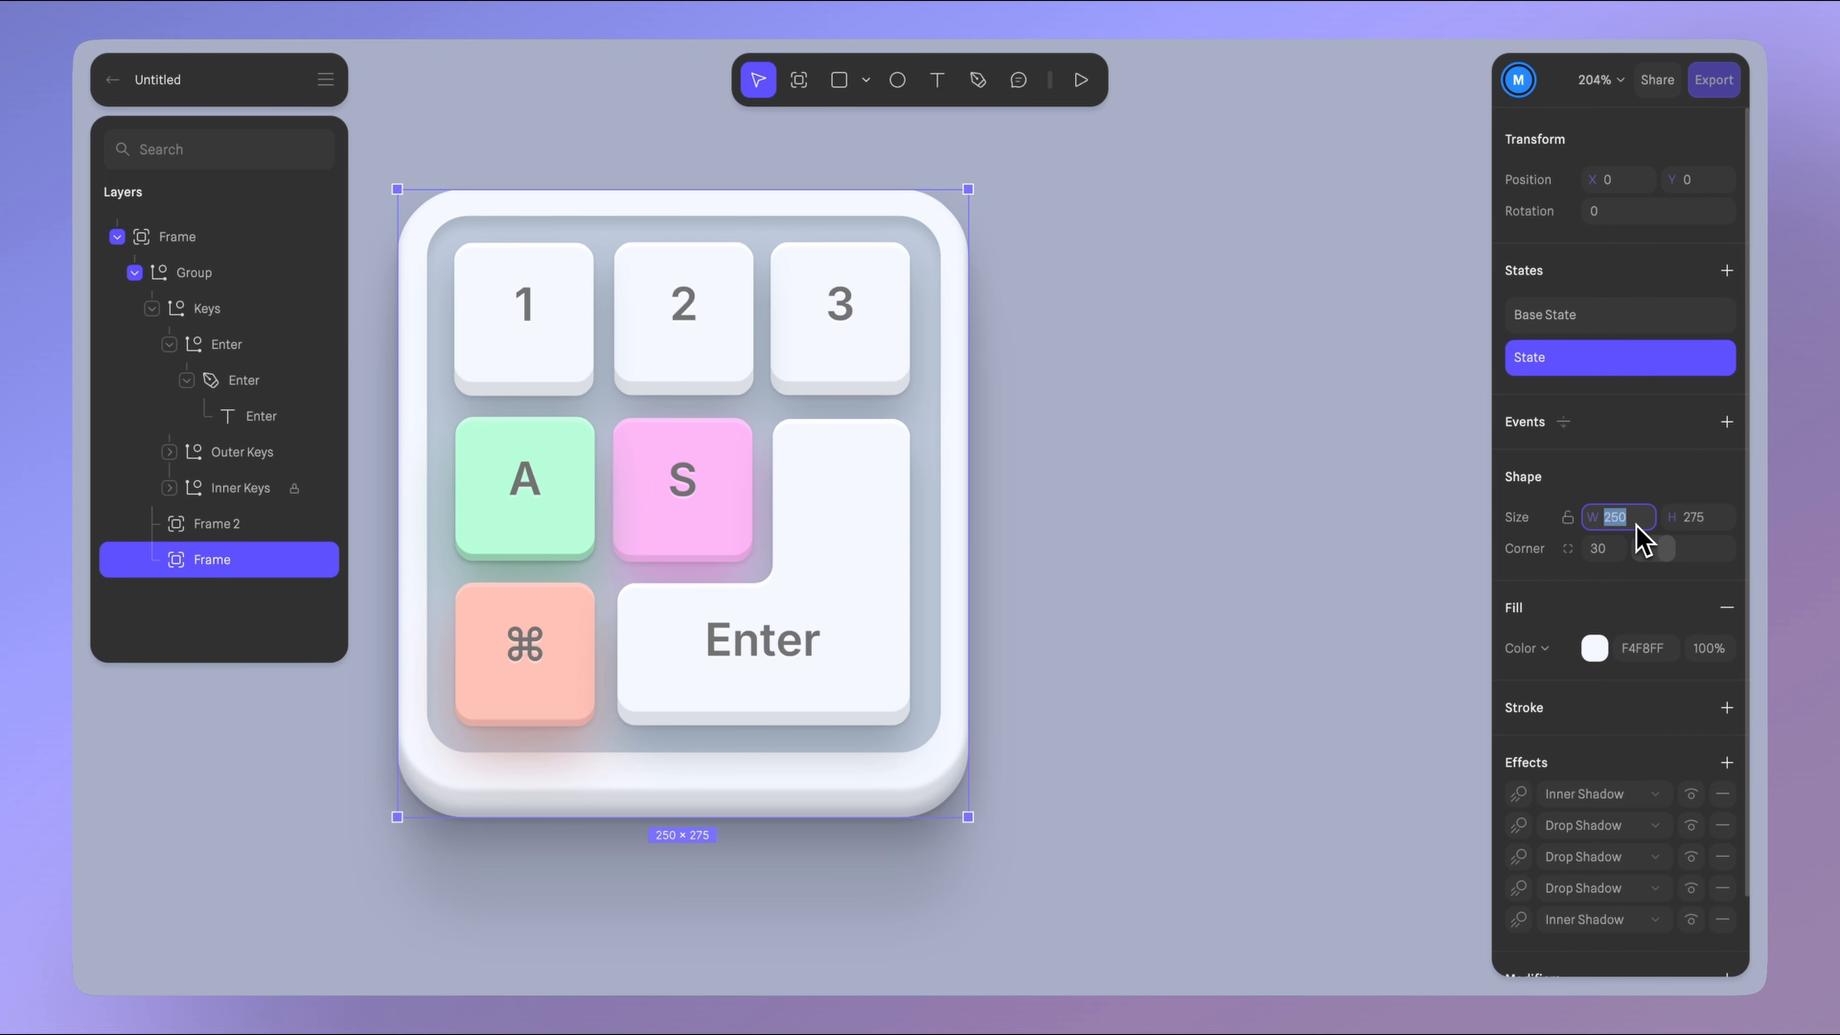
key("Return")
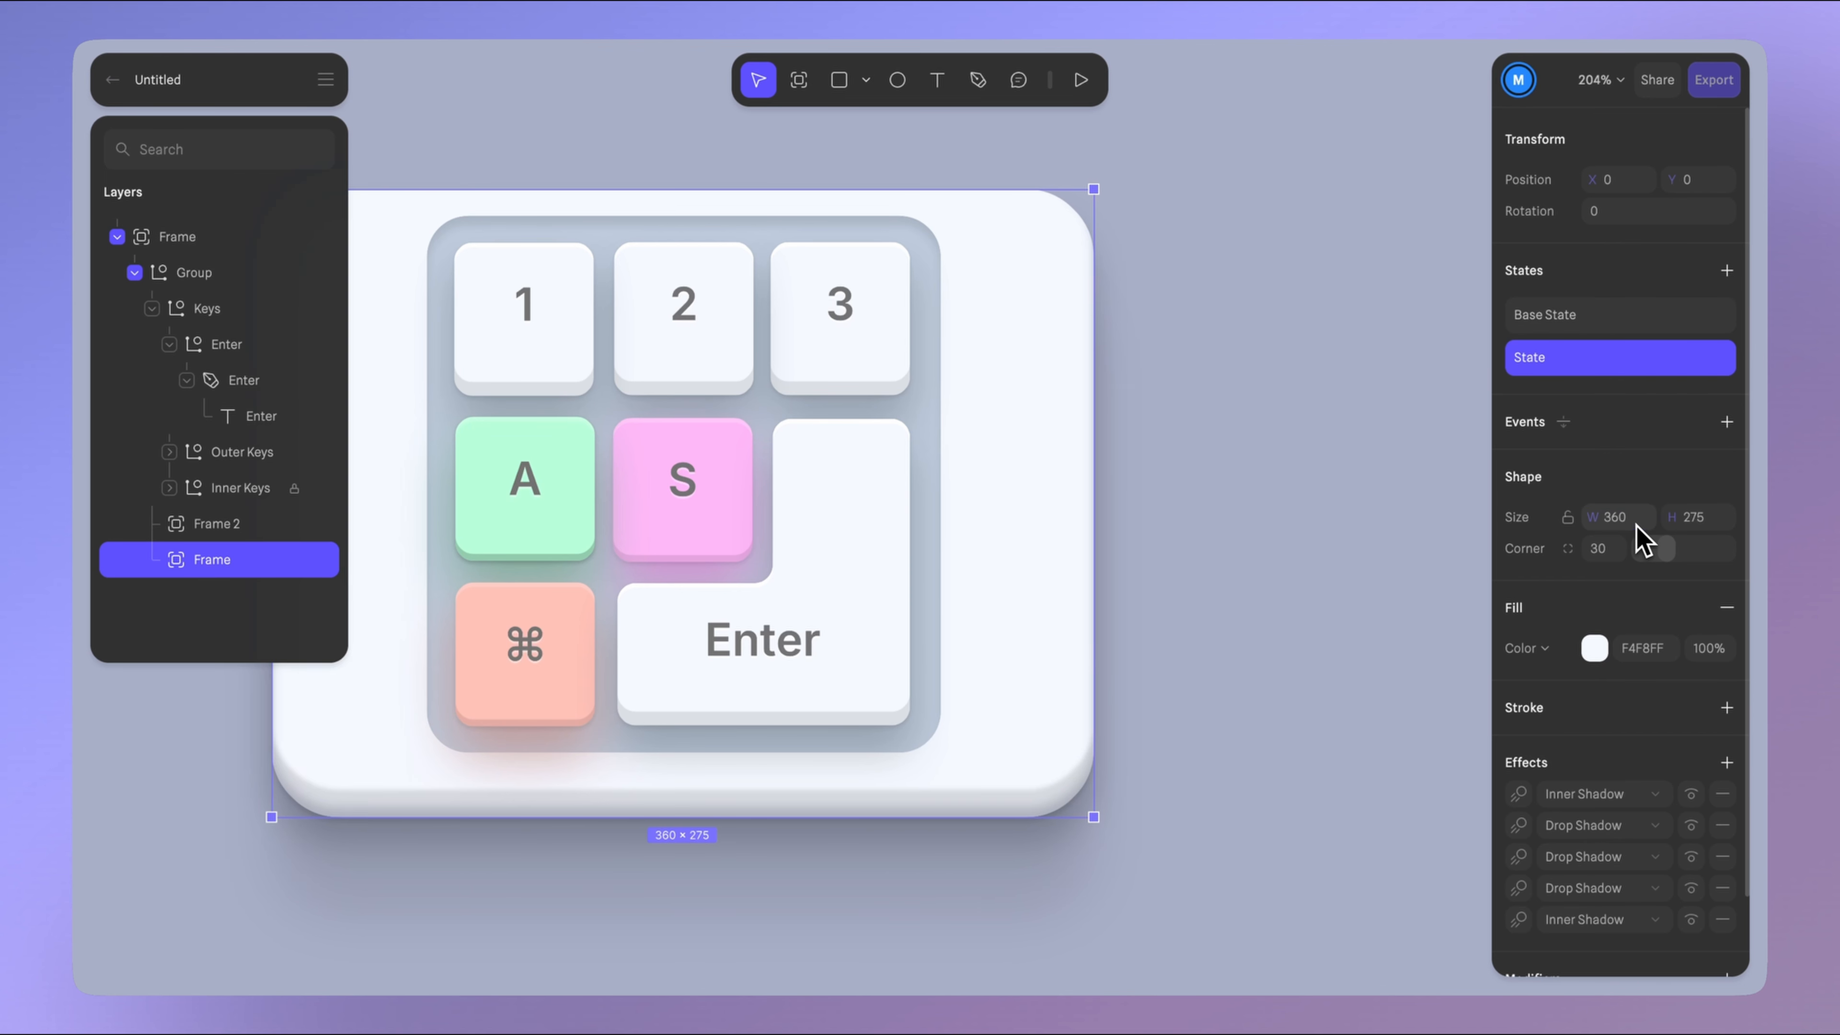
left_click_drag(1034, 502, 1147, 507)
left_click(1580, 319)
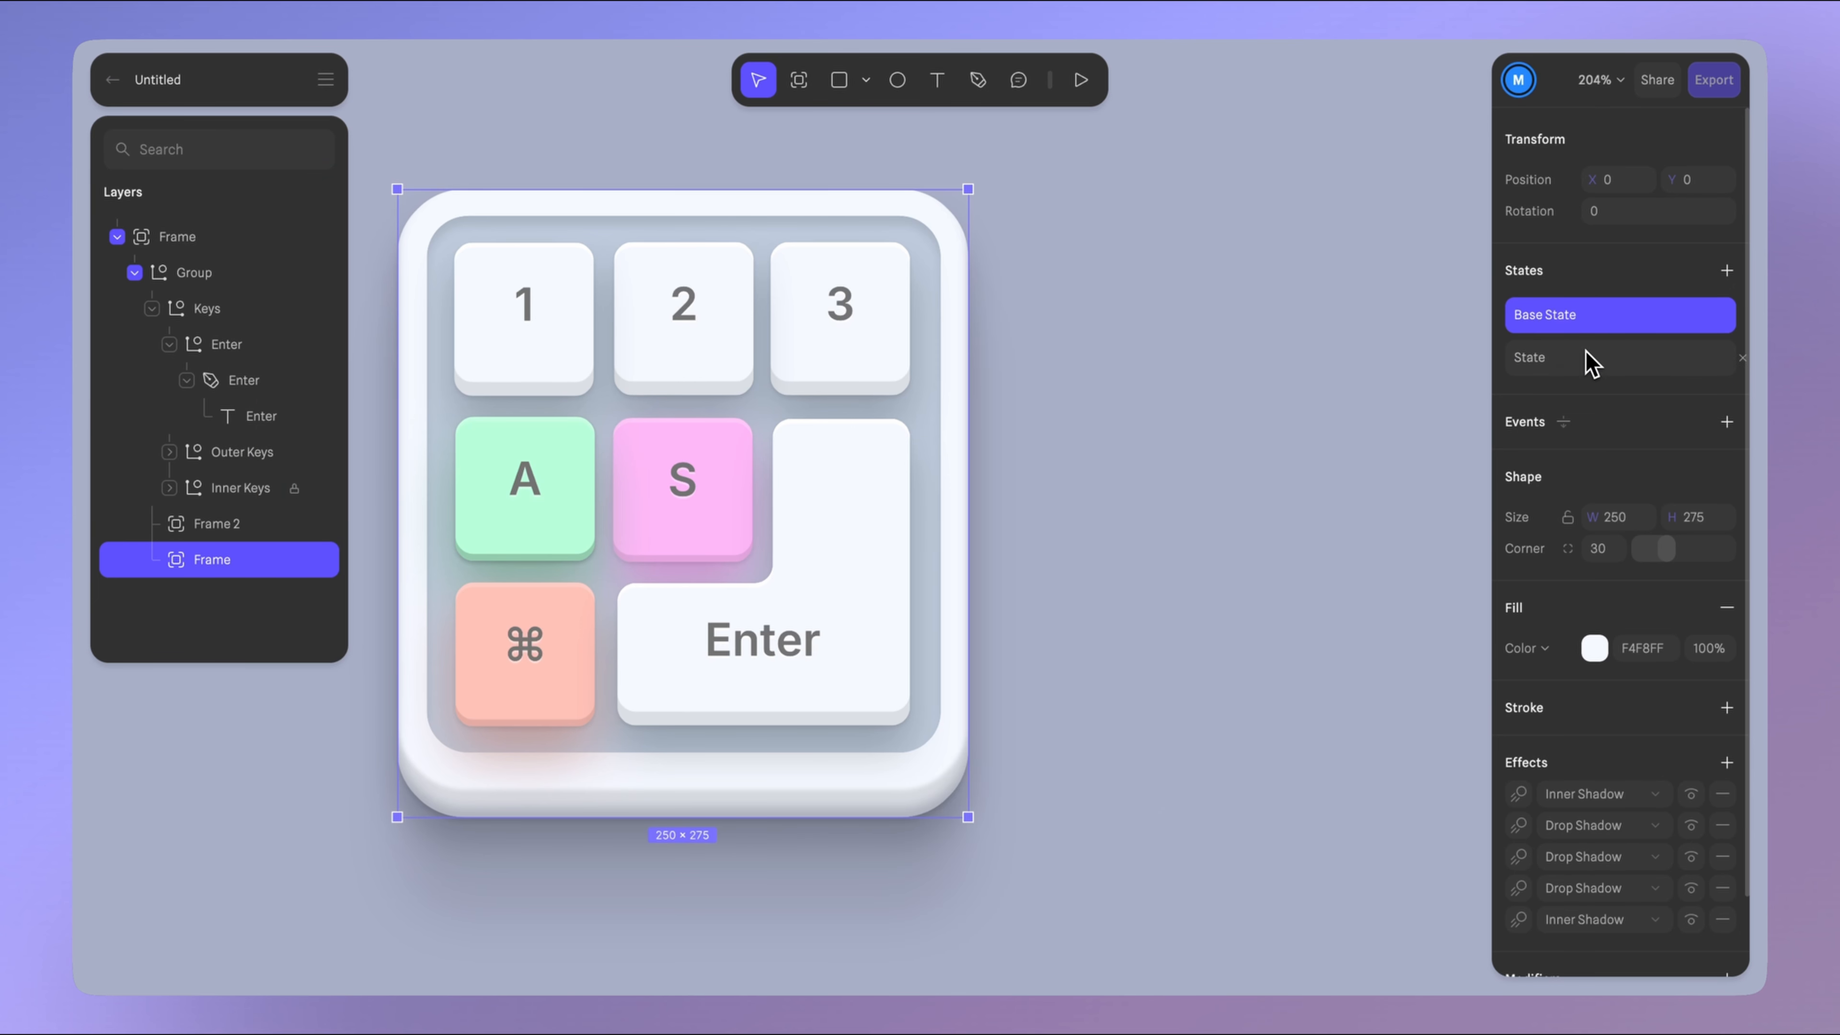
left_click(1587, 359)
left_click(1580, 322)
left_click(1581, 359)
- Draw a new frame of about 95 × 227 in the empty area right of the keys
left_click(800, 81)
left_click_drag(992, 318, 1274, 993)
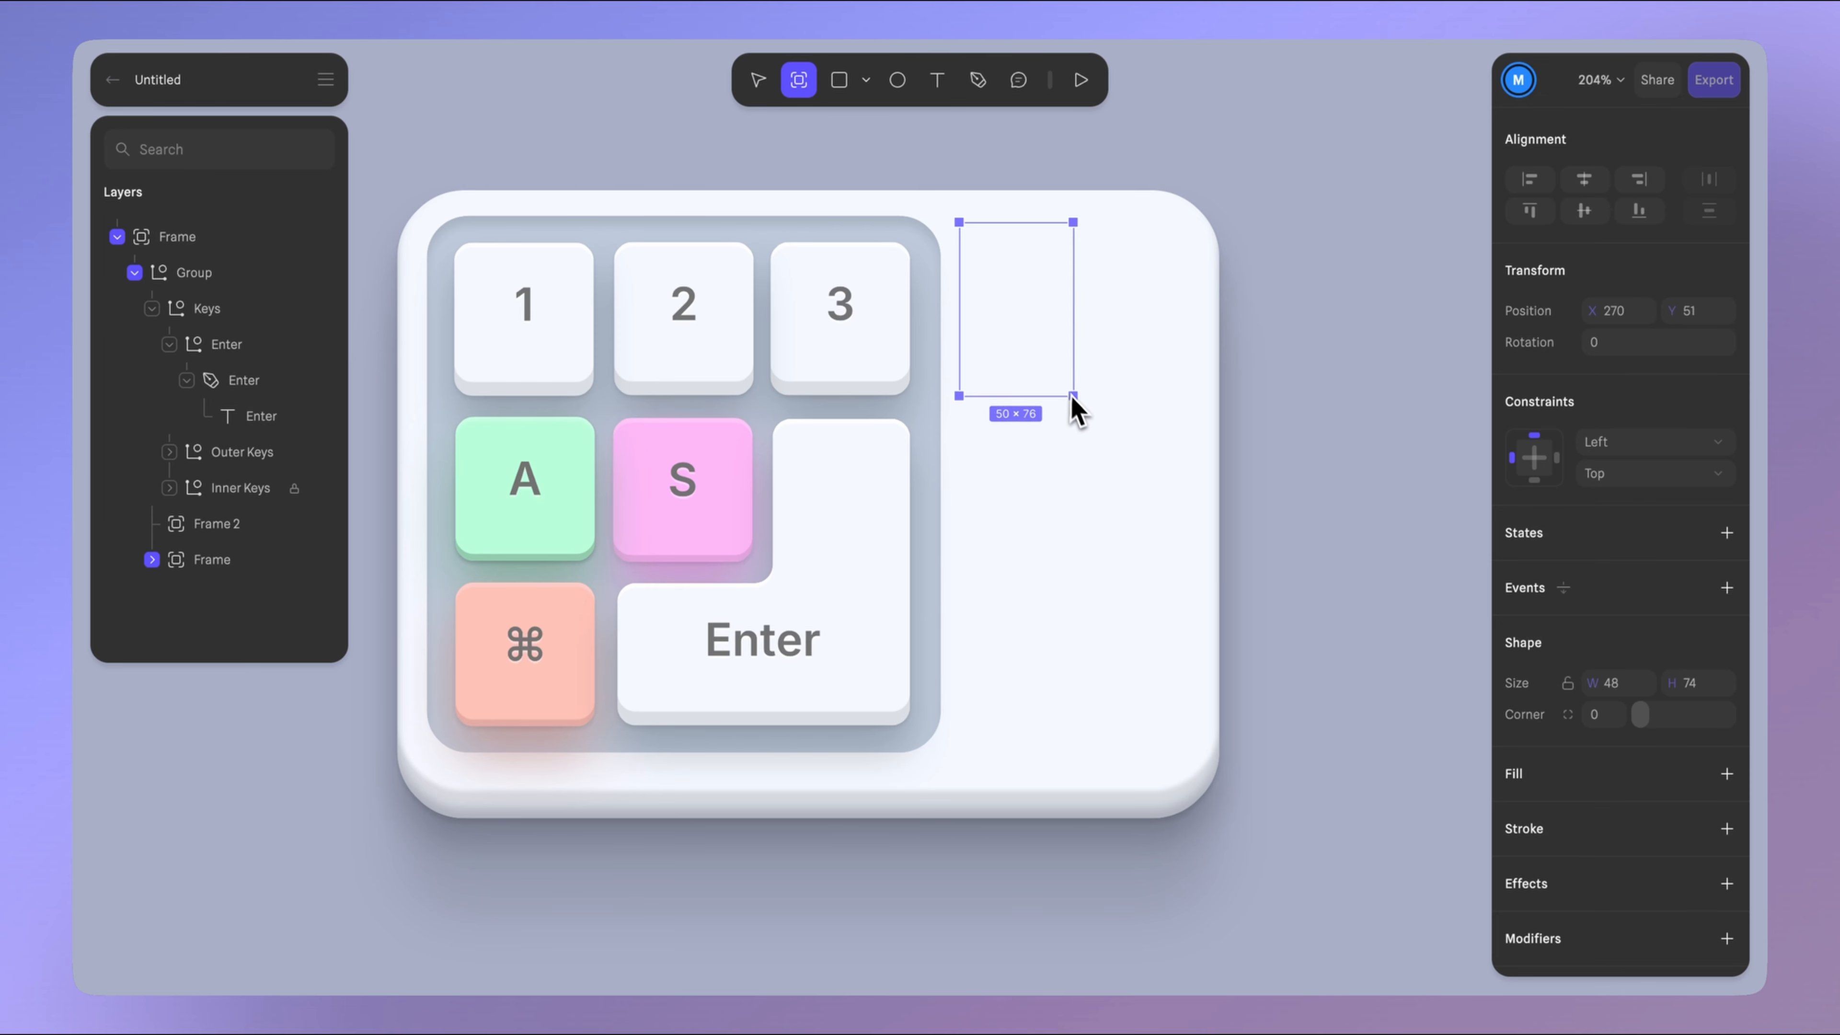
left_click_drag(1152, 683, 1178, 742)
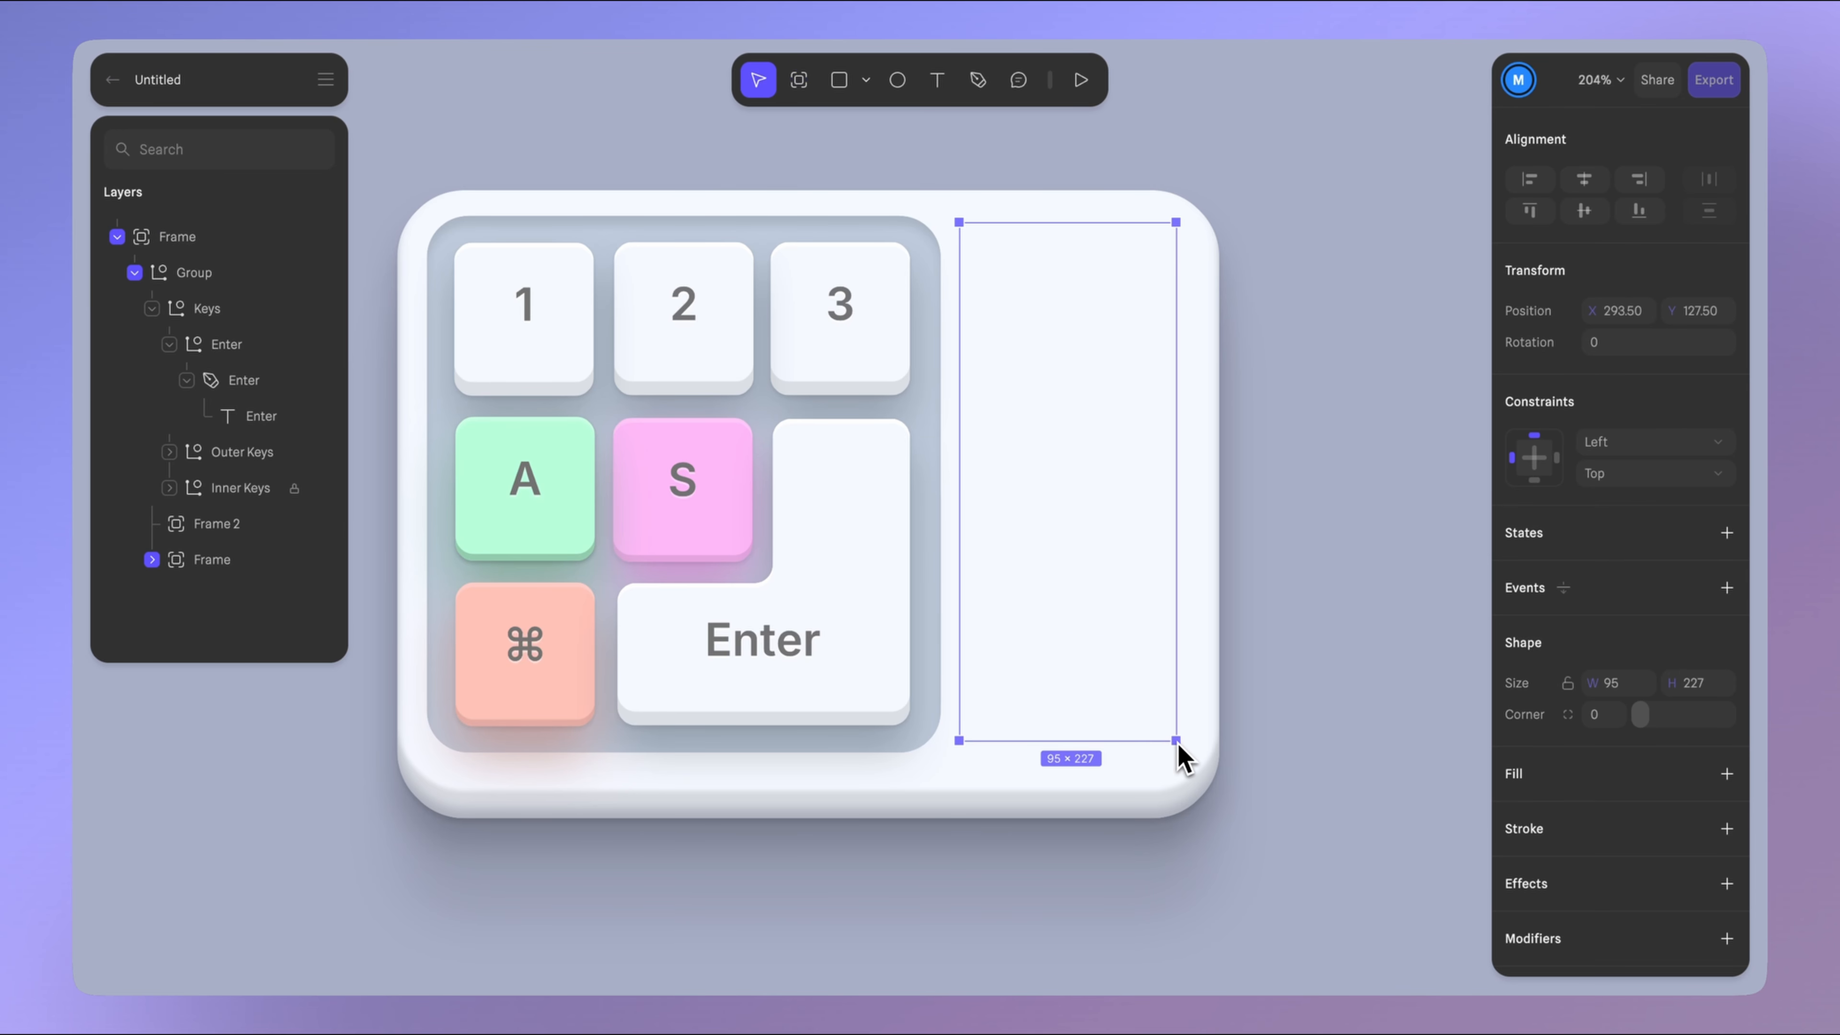
- Resize the new frame beside the keys to 1 wide and 237 high
left_click(1631, 694)
type("1")
left_click(1661, 537)
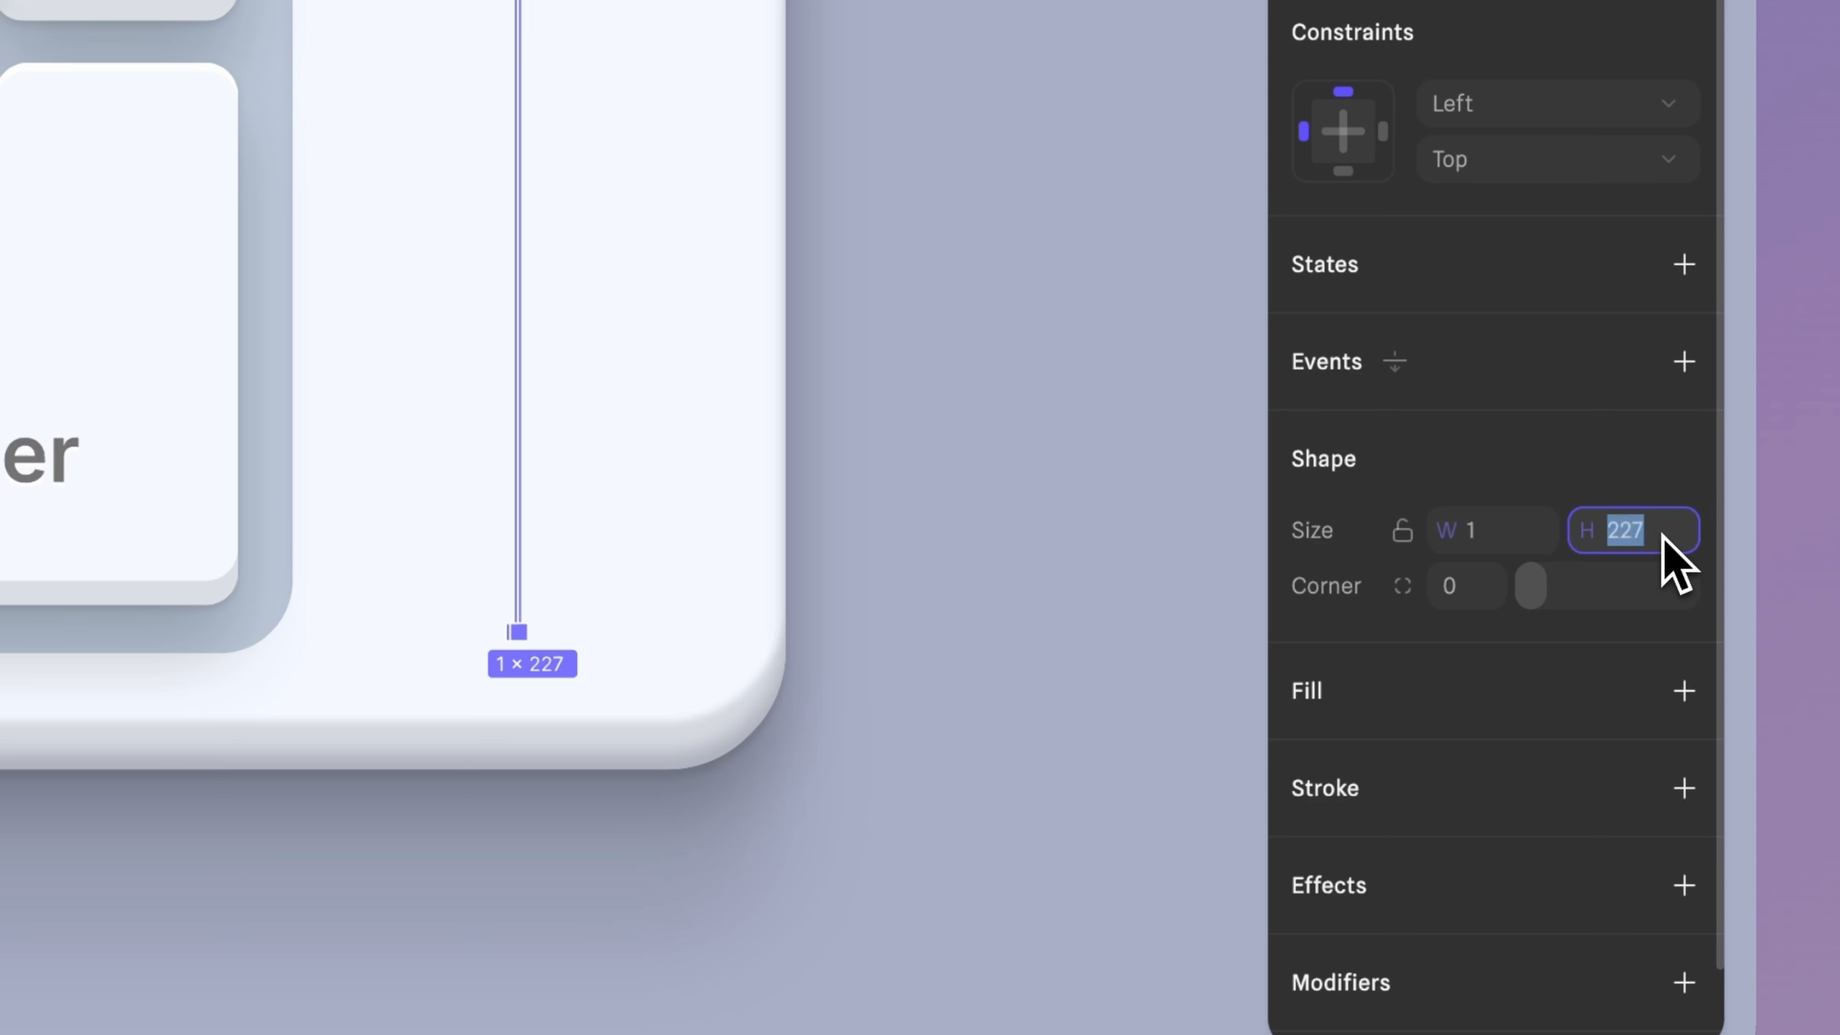
type("237")
key("Return")
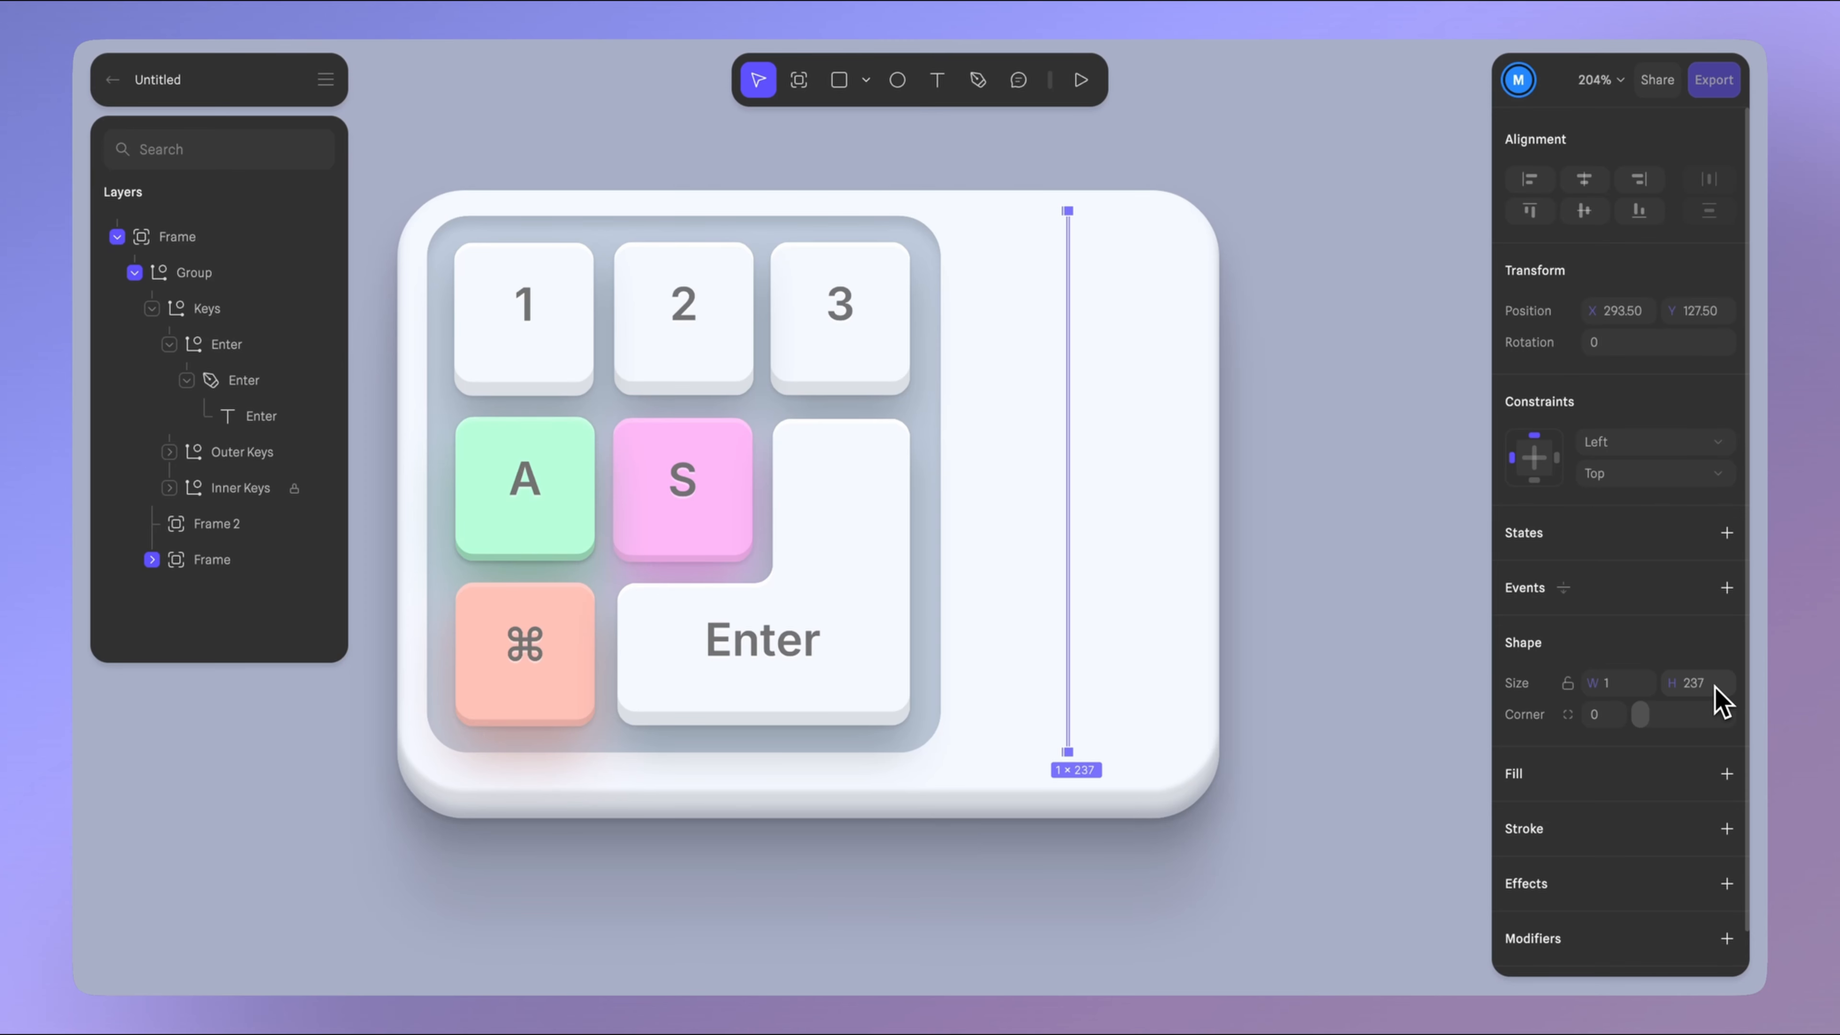
- Give the narrow frame a corner radius of 18 and a 000000 fill at 10%, and place it on the collapsed keypad's outer edge
left_click(1617, 714)
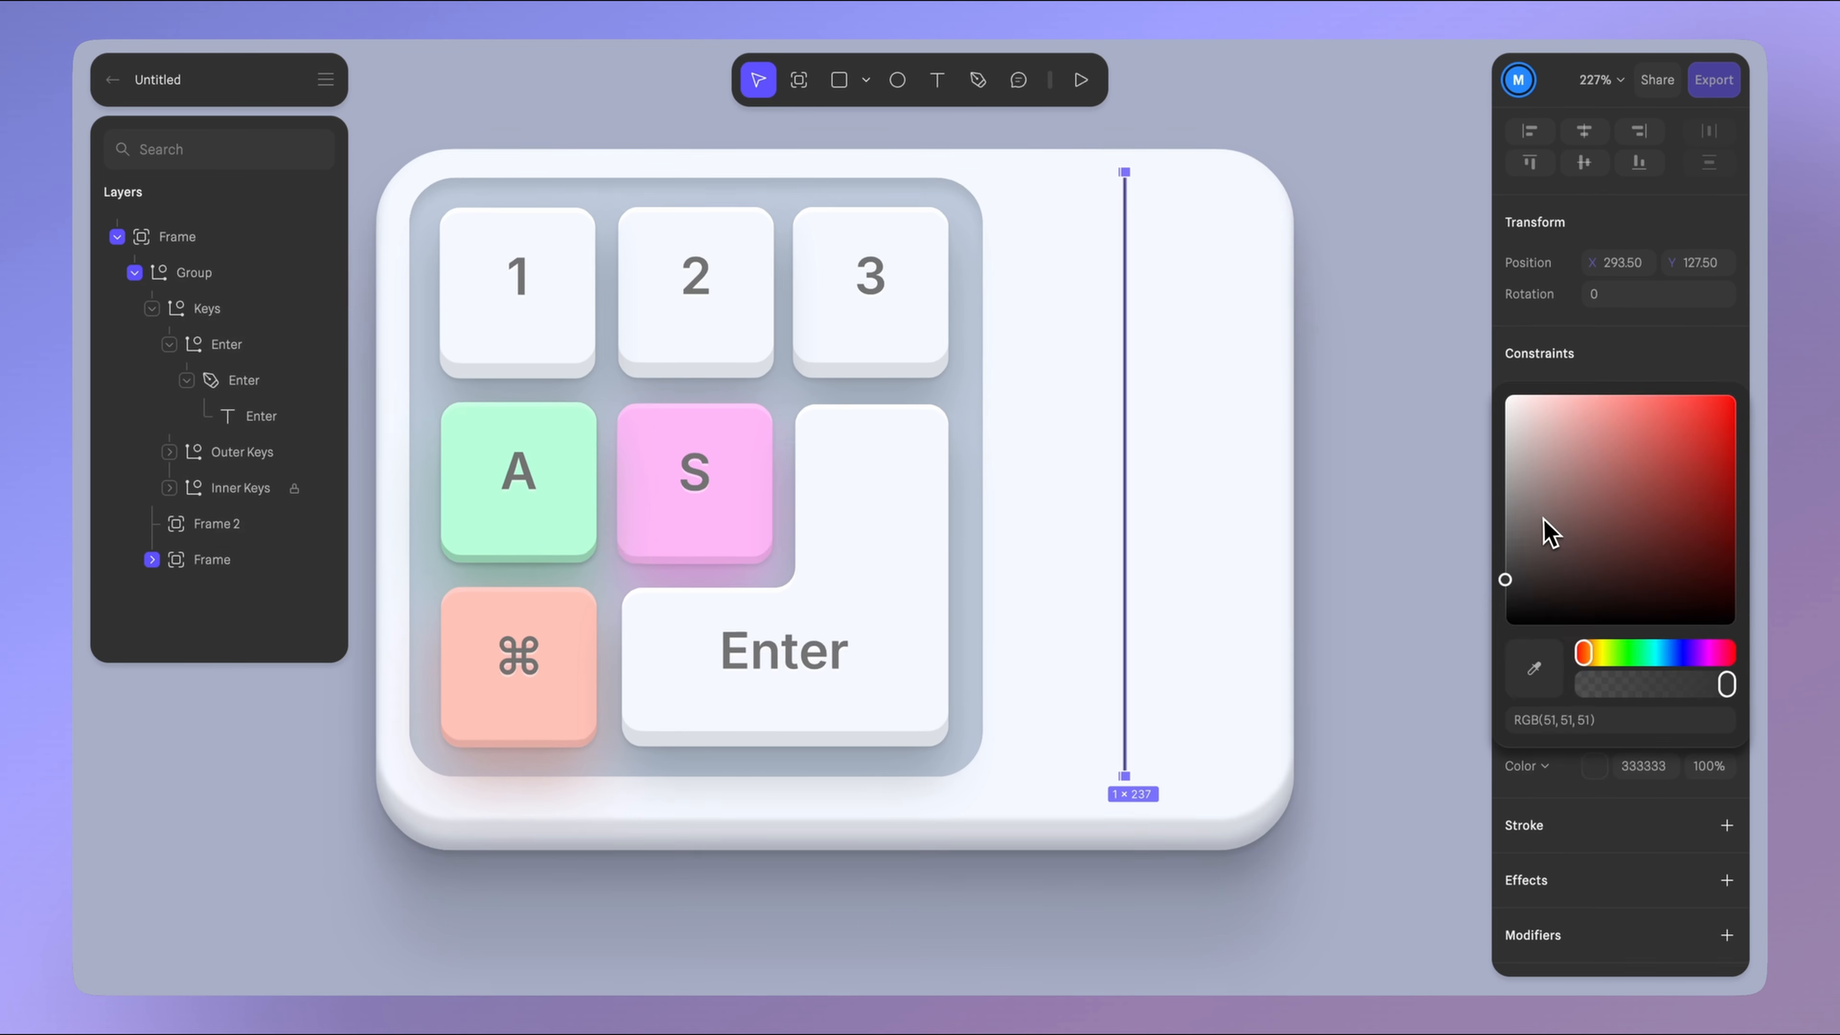
left_click_drag(1542, 520, 1464, 670)
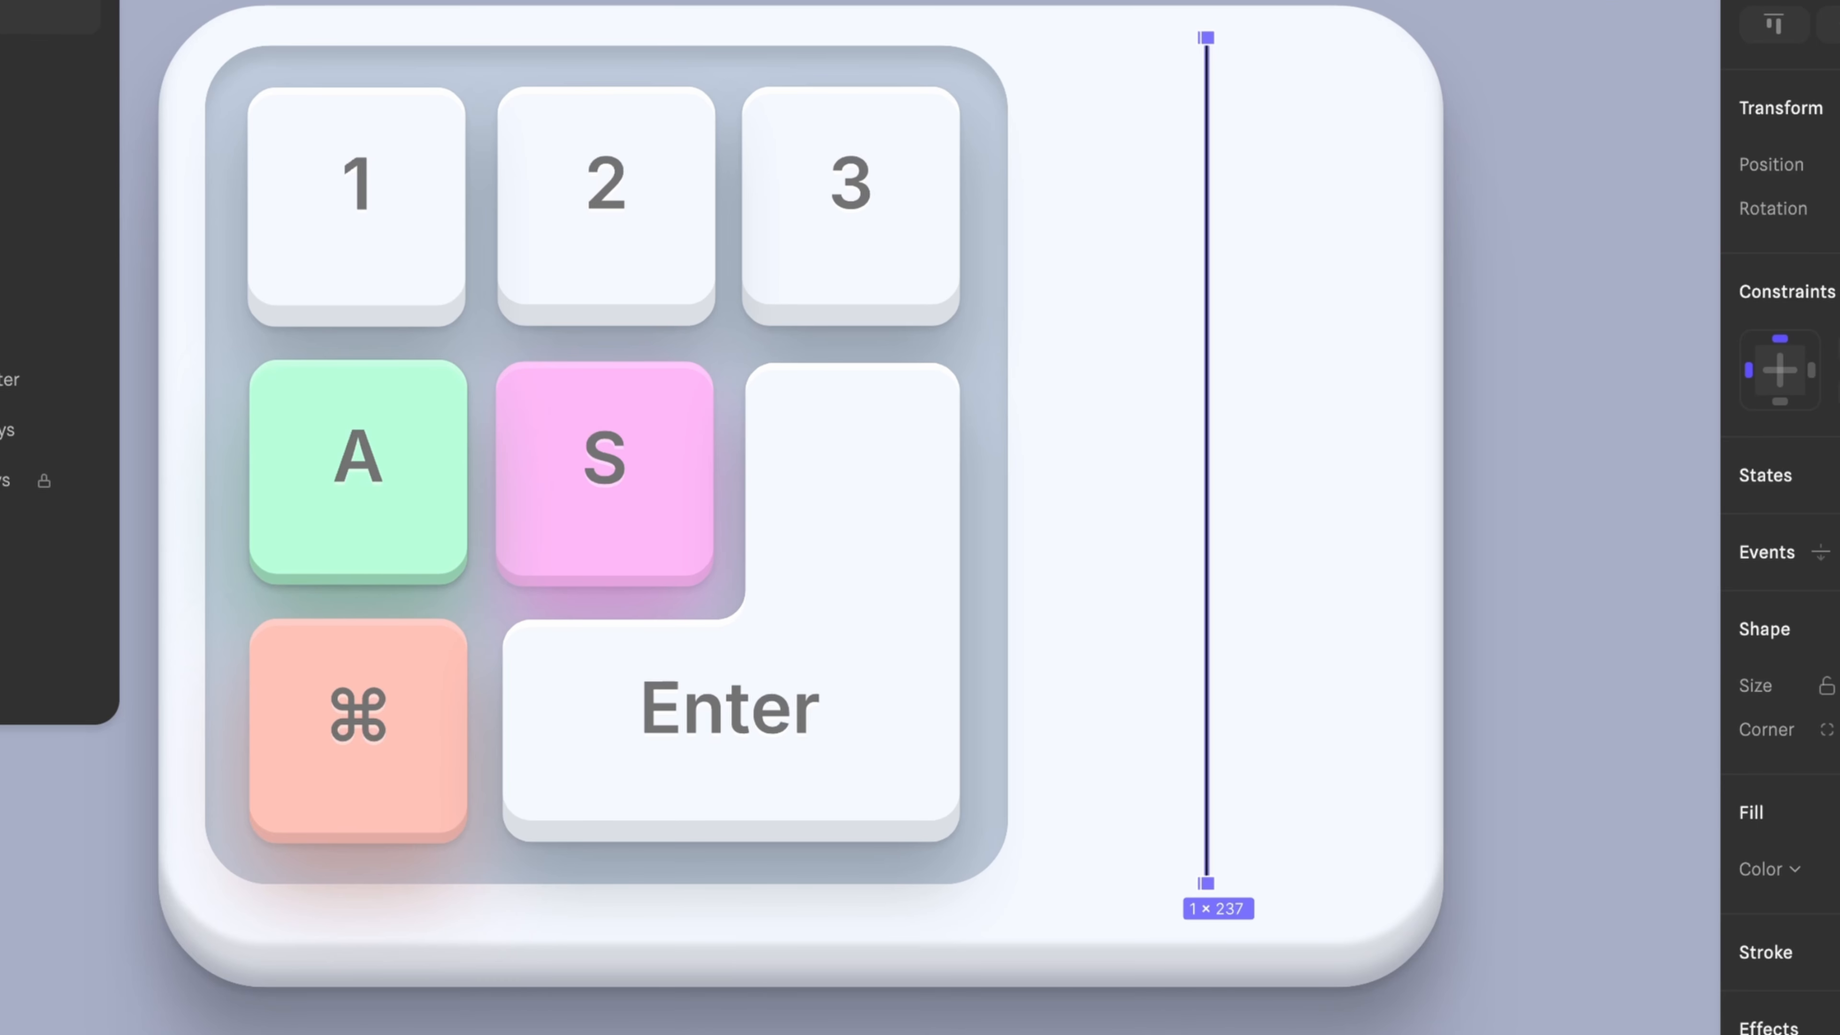
left_click_drag(1207, 461, 1035, 461)
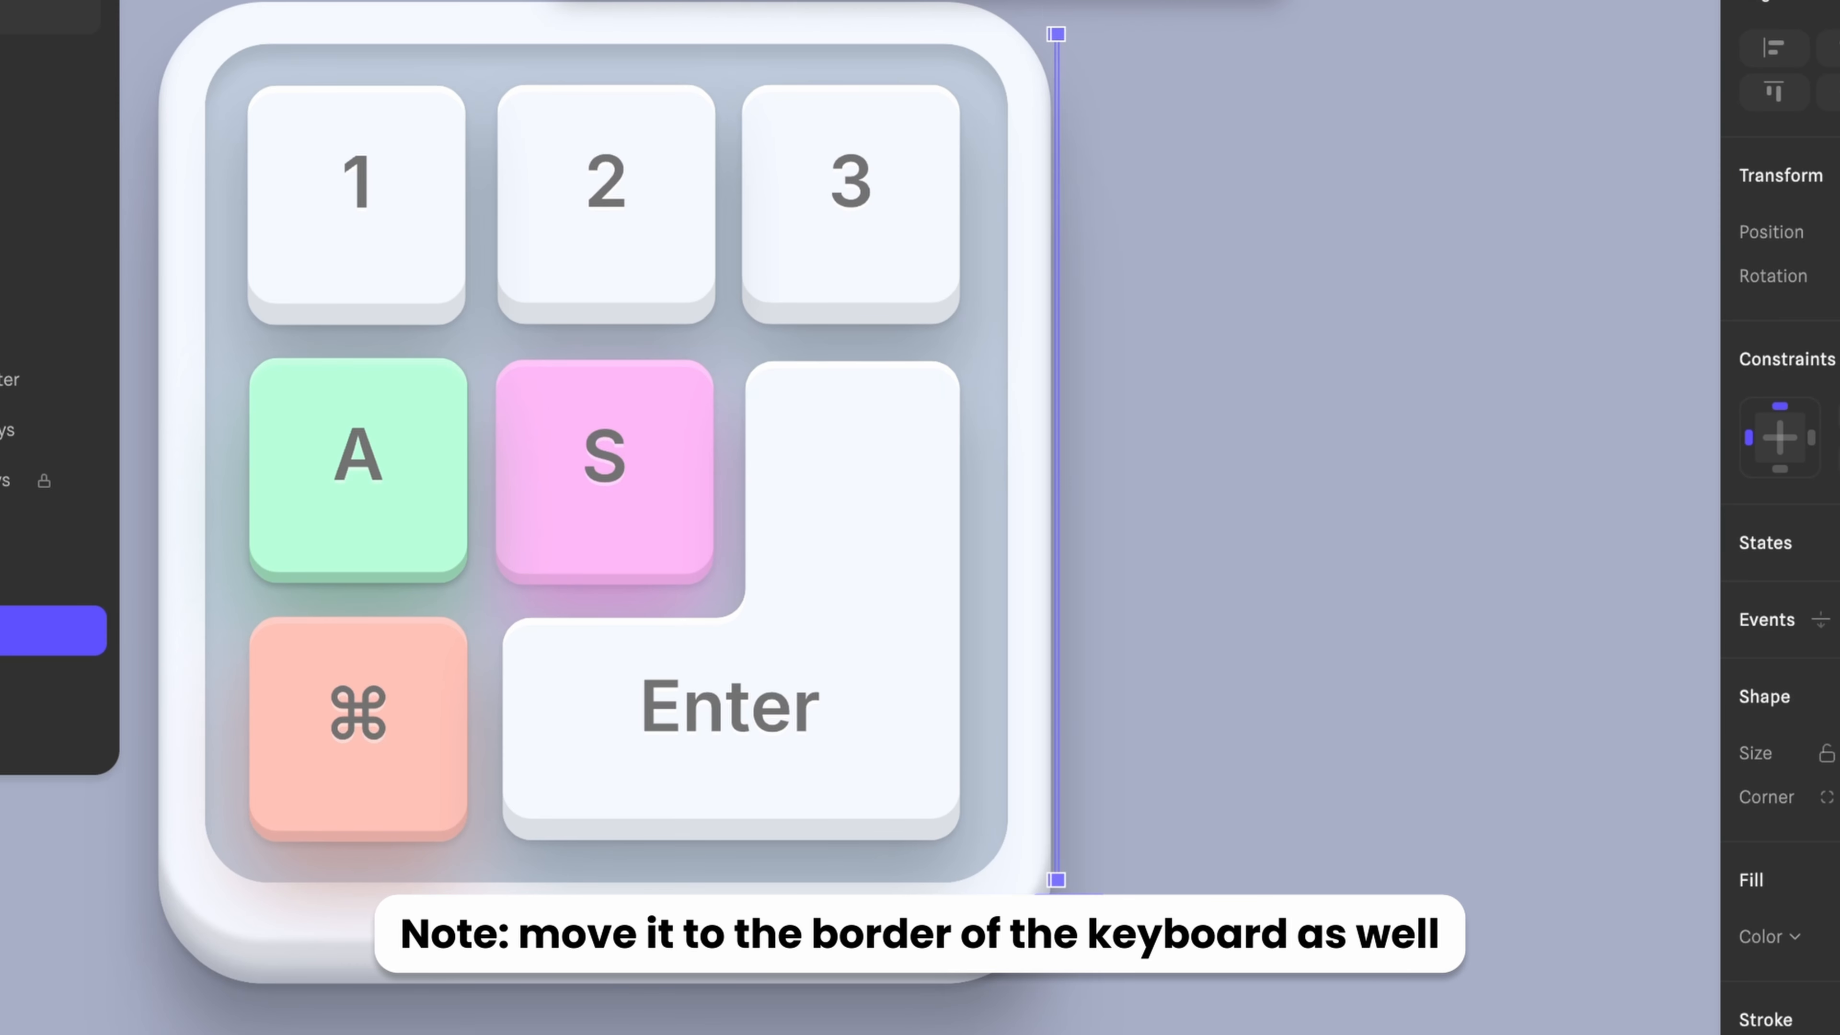
left_click_drag(1062, 30, 1054, 63)
- Add a state to the Screen frame, 90 wide and moved to about X 297 inside the empty area beside the keys
left_click(1727, 533)
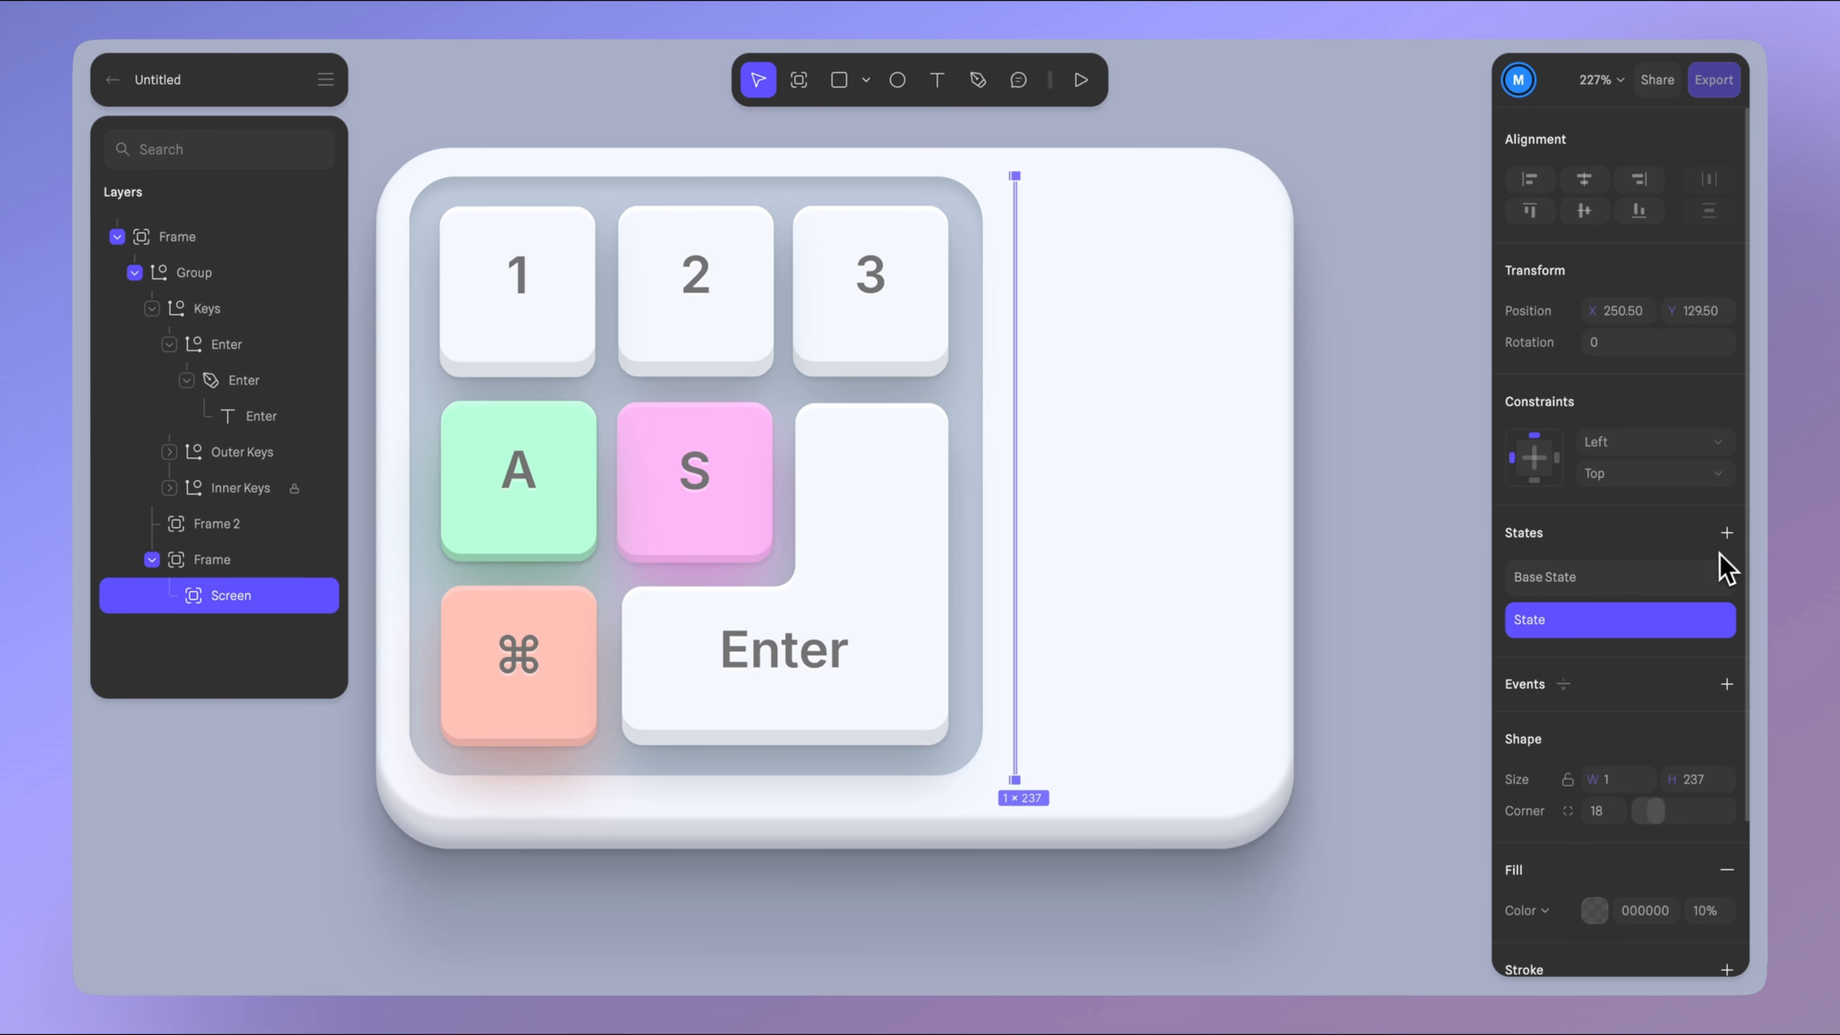
left_click(1637, 783)
type("90")
key("Return")
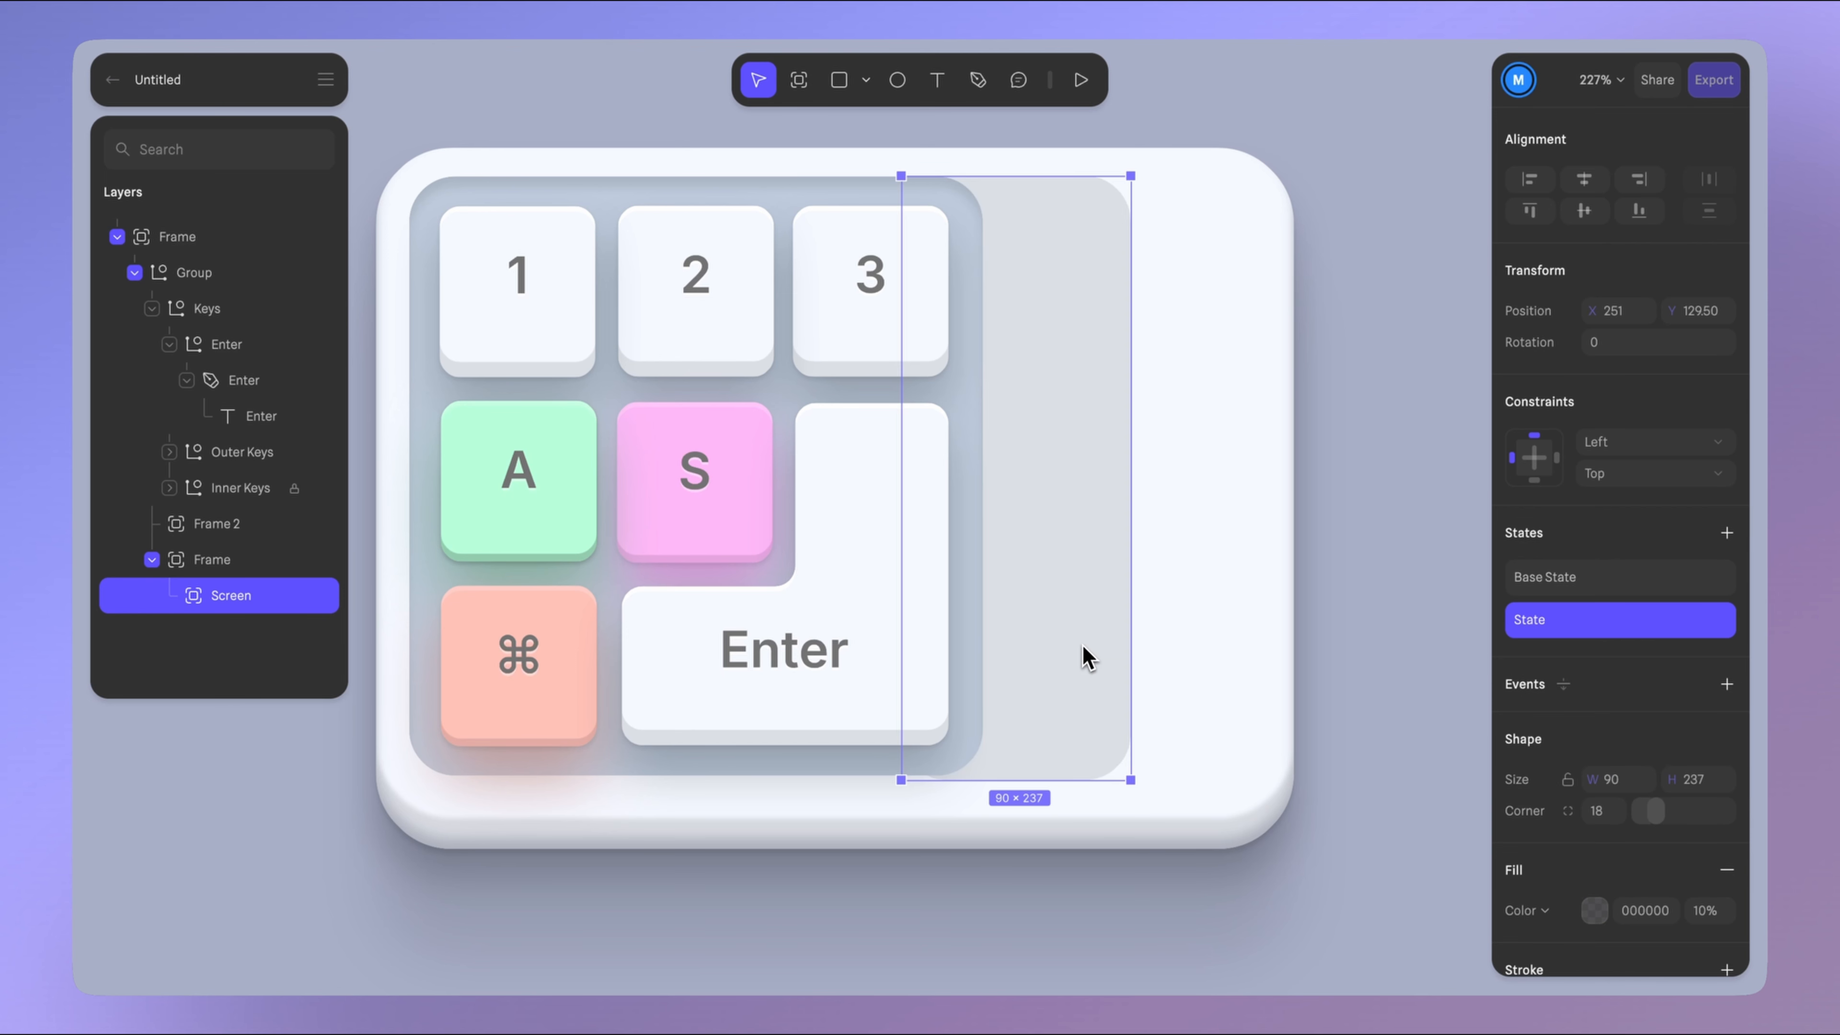
left_click_drag(1088, 649, 1201, 644)
- Add an Inner Shadow to the Screen frame's State with offset Y 1, blur 2 and colour 000000
scroll(1726, 852, "down", 3)
left_click(1727, 836)
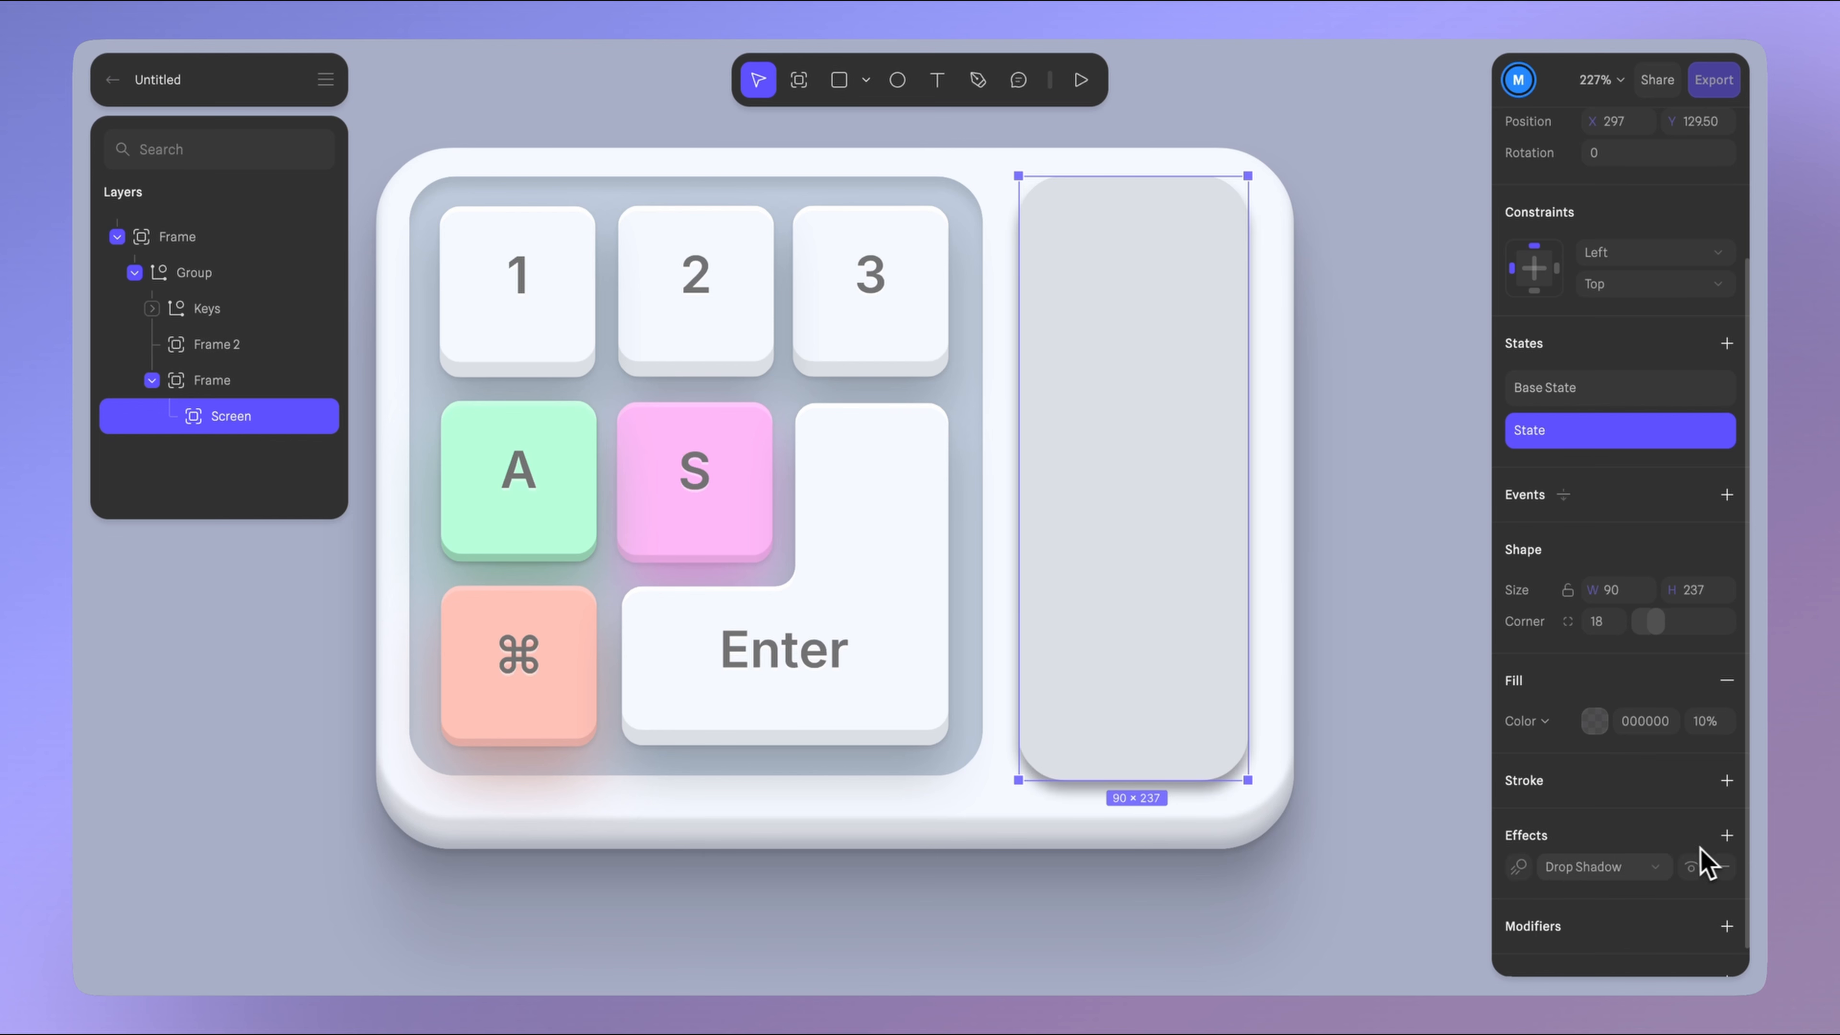
left_click(1565, 867)
left_click(1536, 879)
left_click(1519, 867)
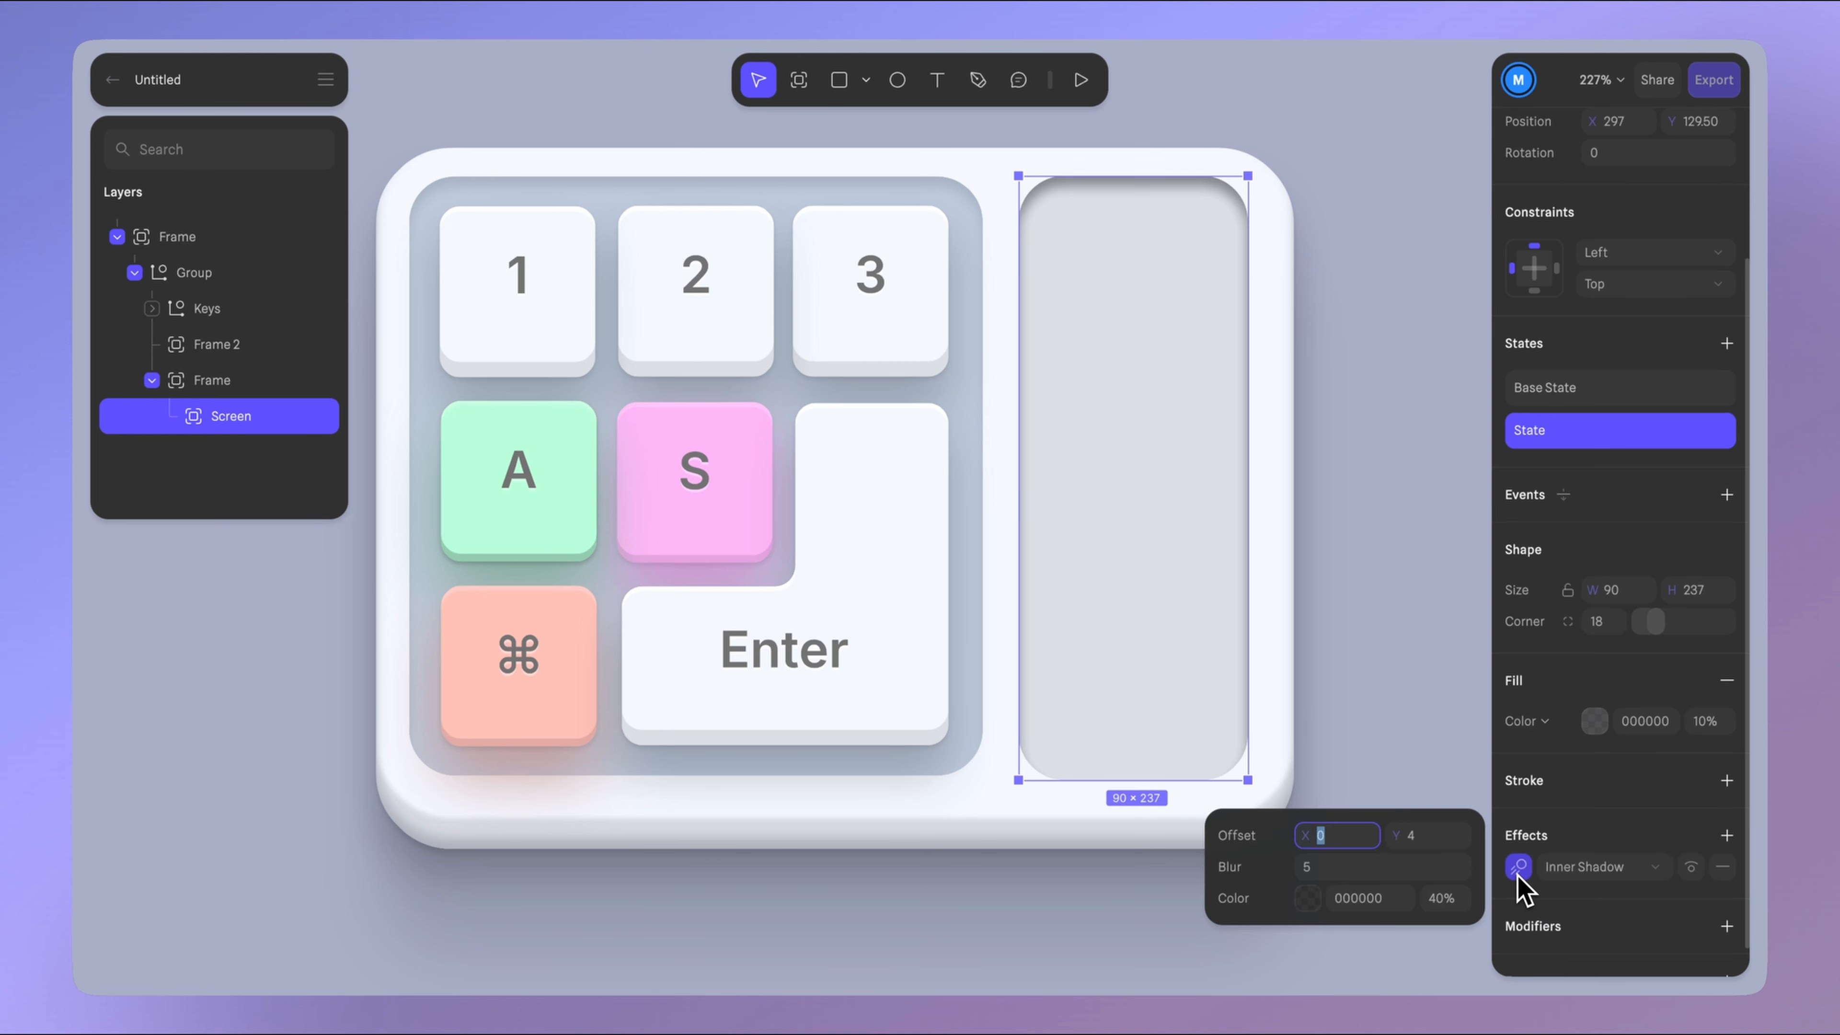
left_click(1450, 843)
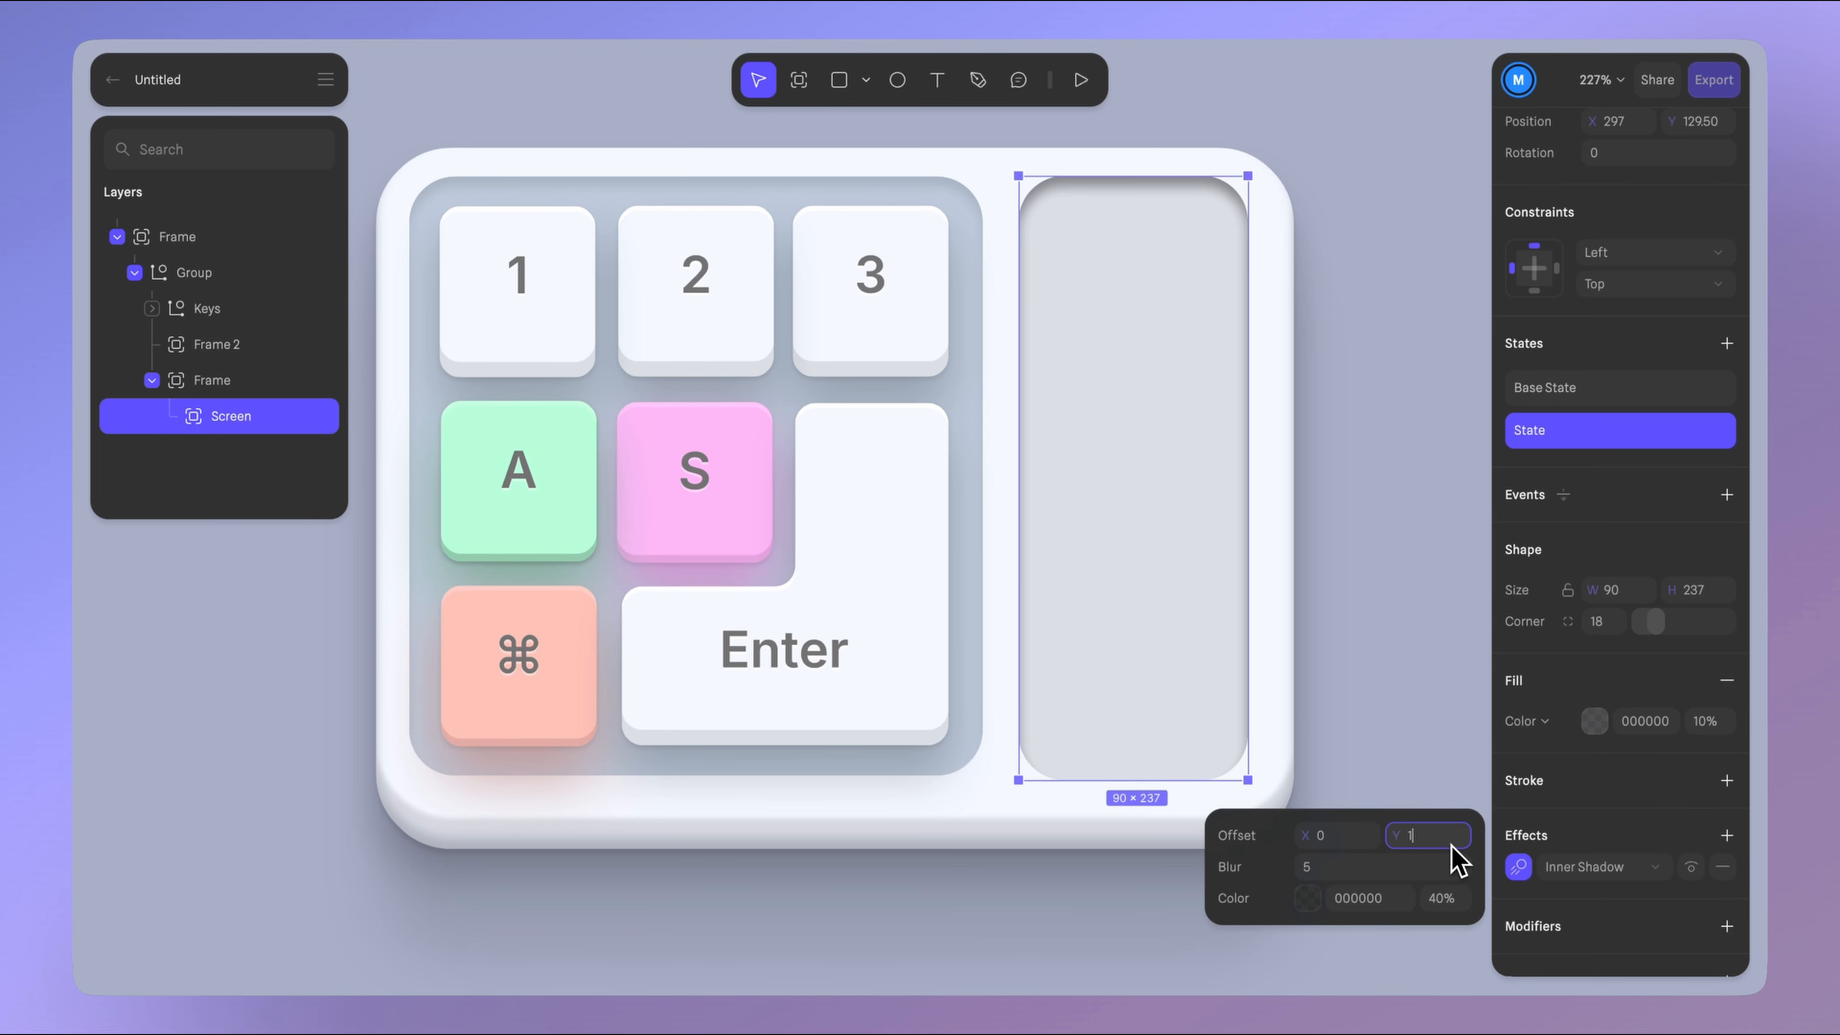
left_click(1380, 874)
type("2")
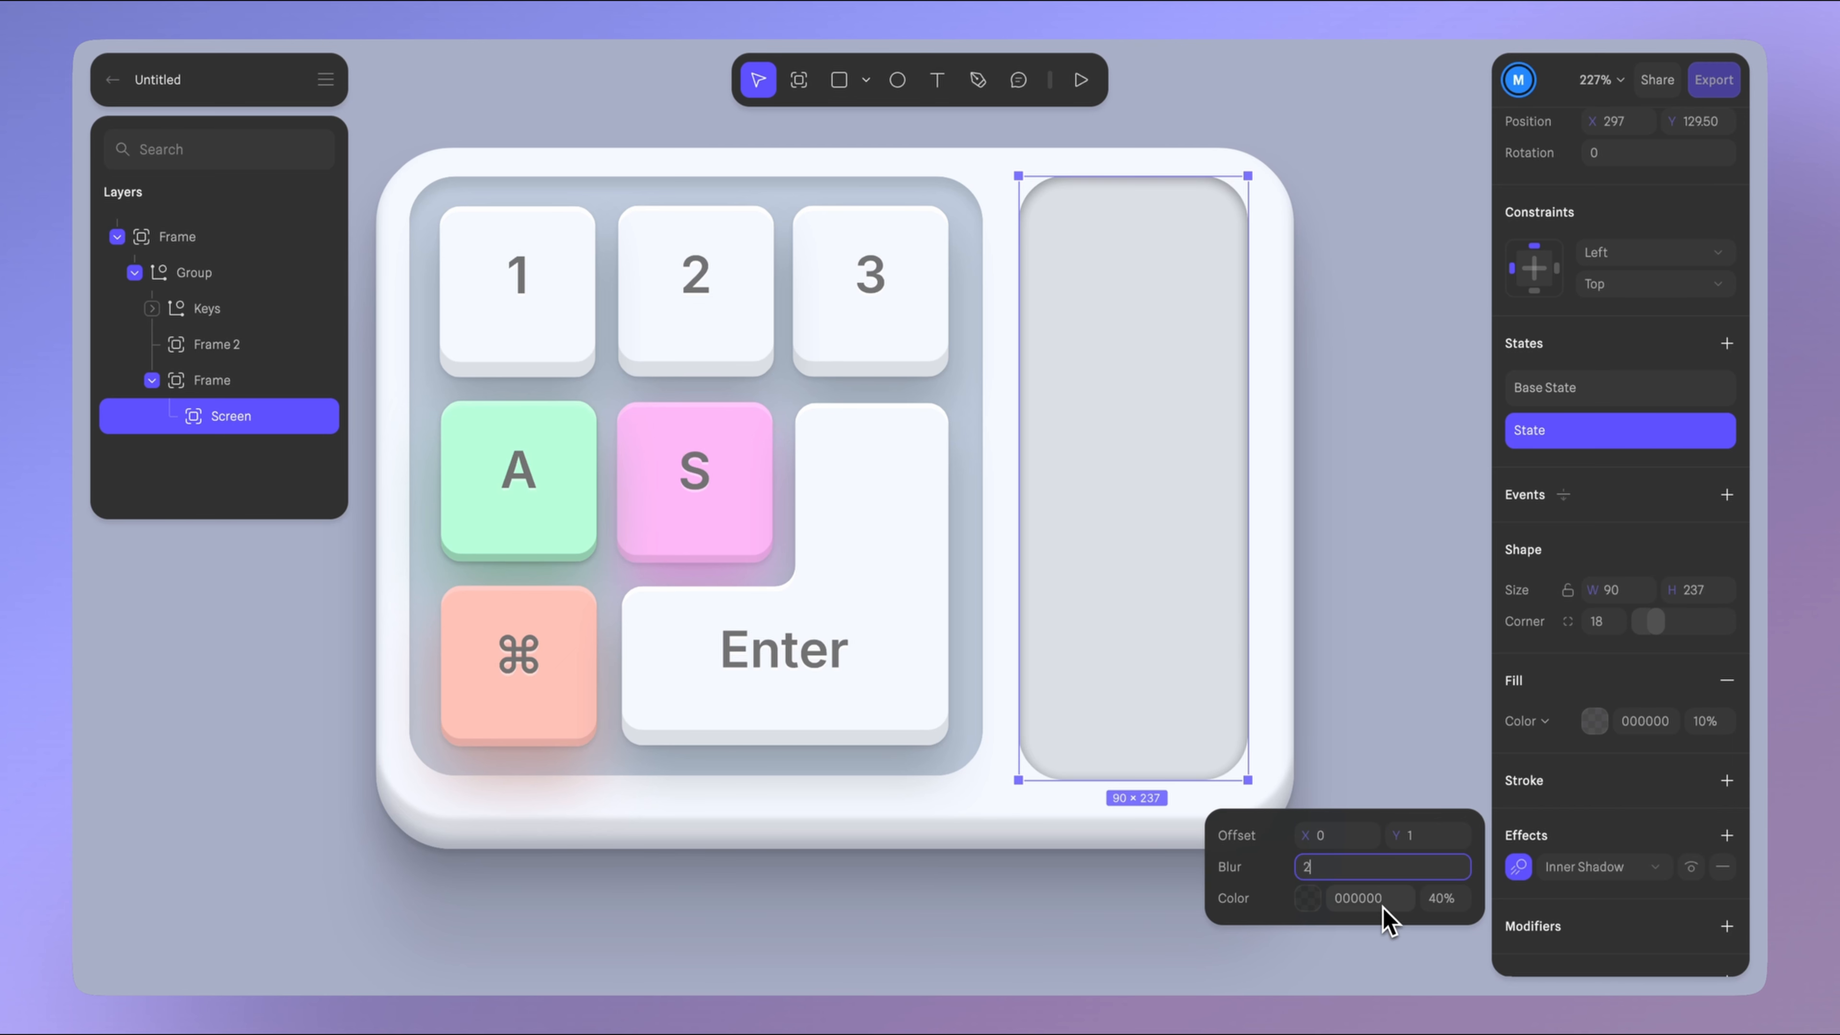
left_click(1383, 906)
left_click(1445, 904)
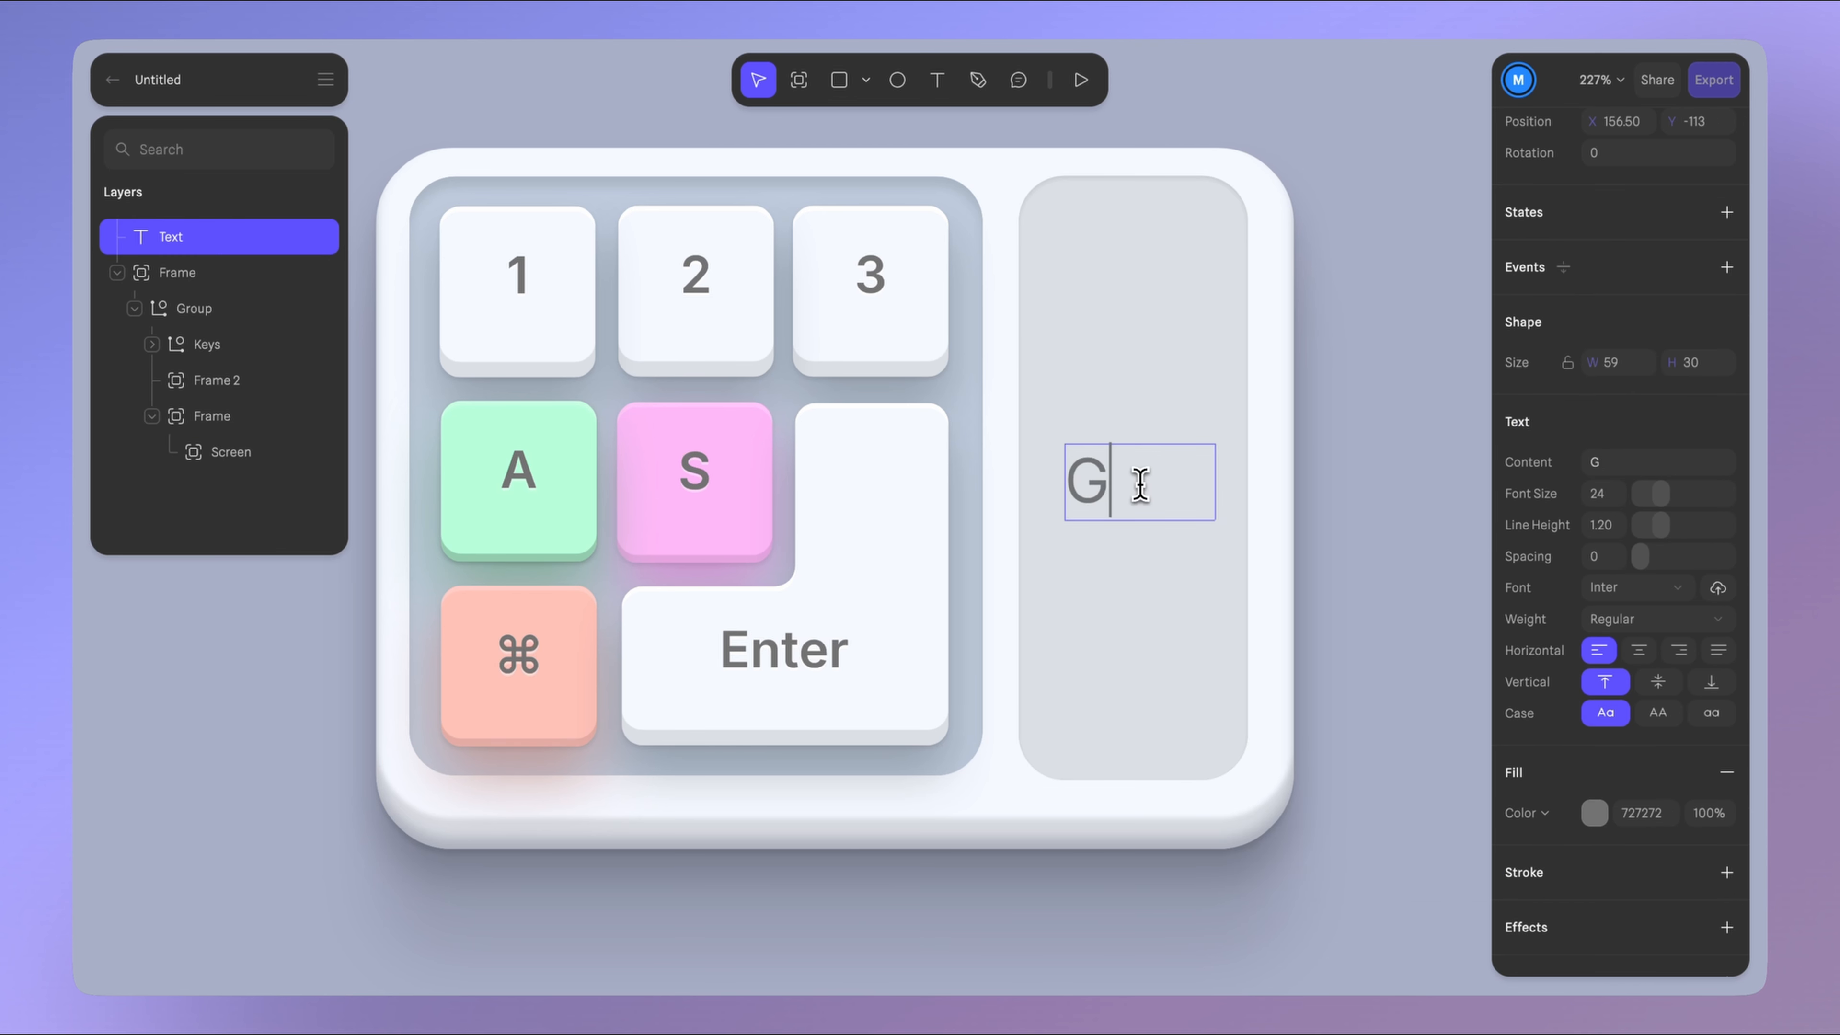
- Write "Go!" on the screen panel in Pixelify Sans size 20, centred both ways, with a 000000 fill at 60%
type("o!")
left_click(1636, 589)
left_click(1382, 544)
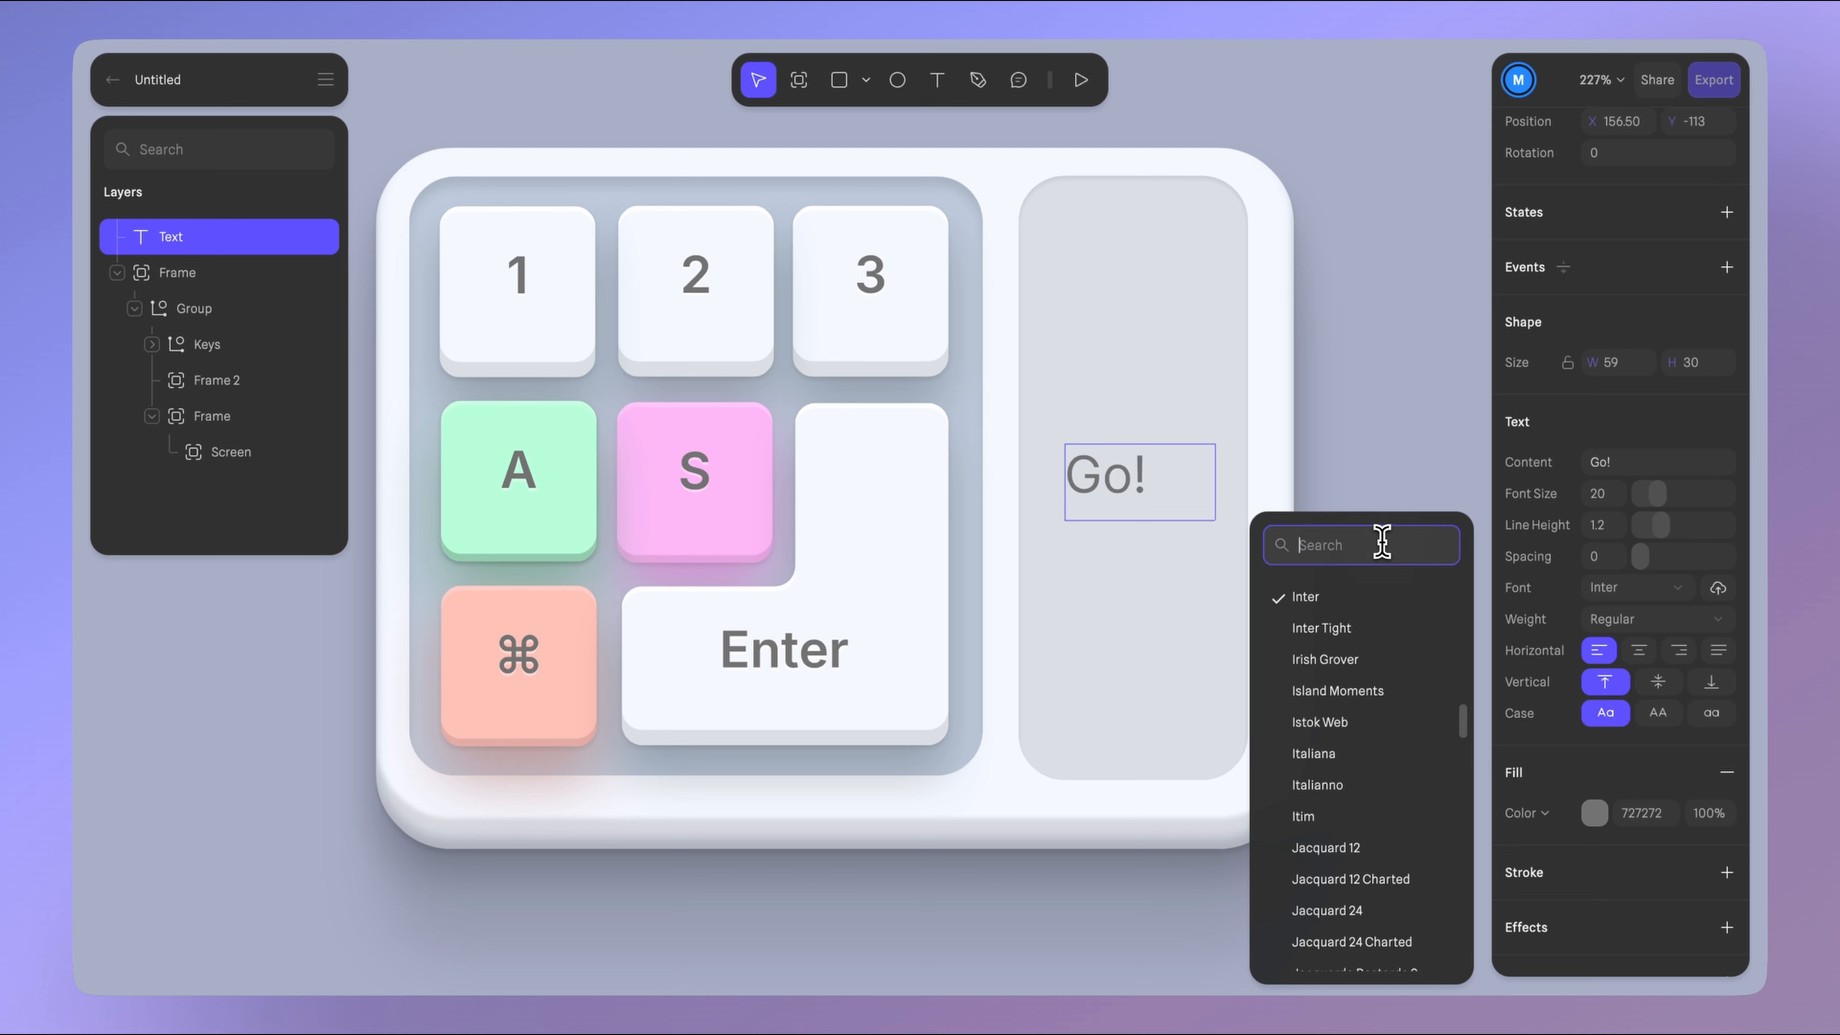
type("pixel")
left_click(1352, 600)
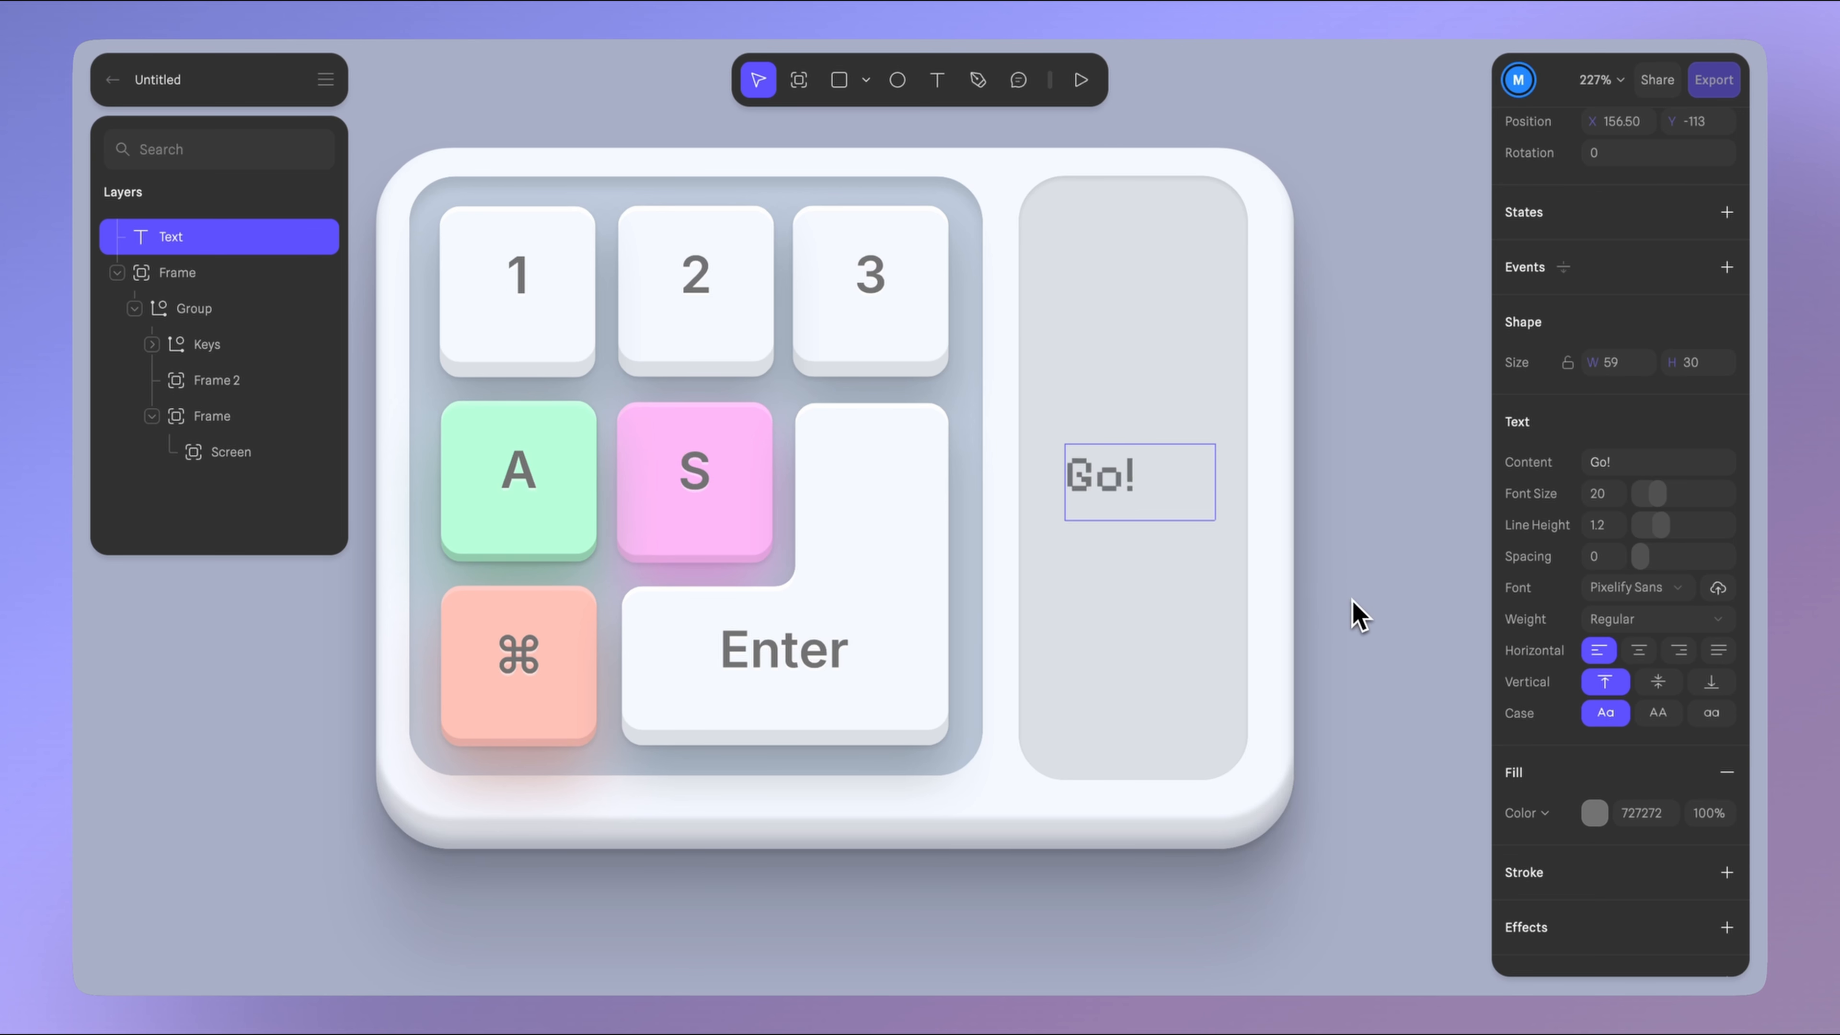
left_click(1639, 651)
left_click(1664, 685)
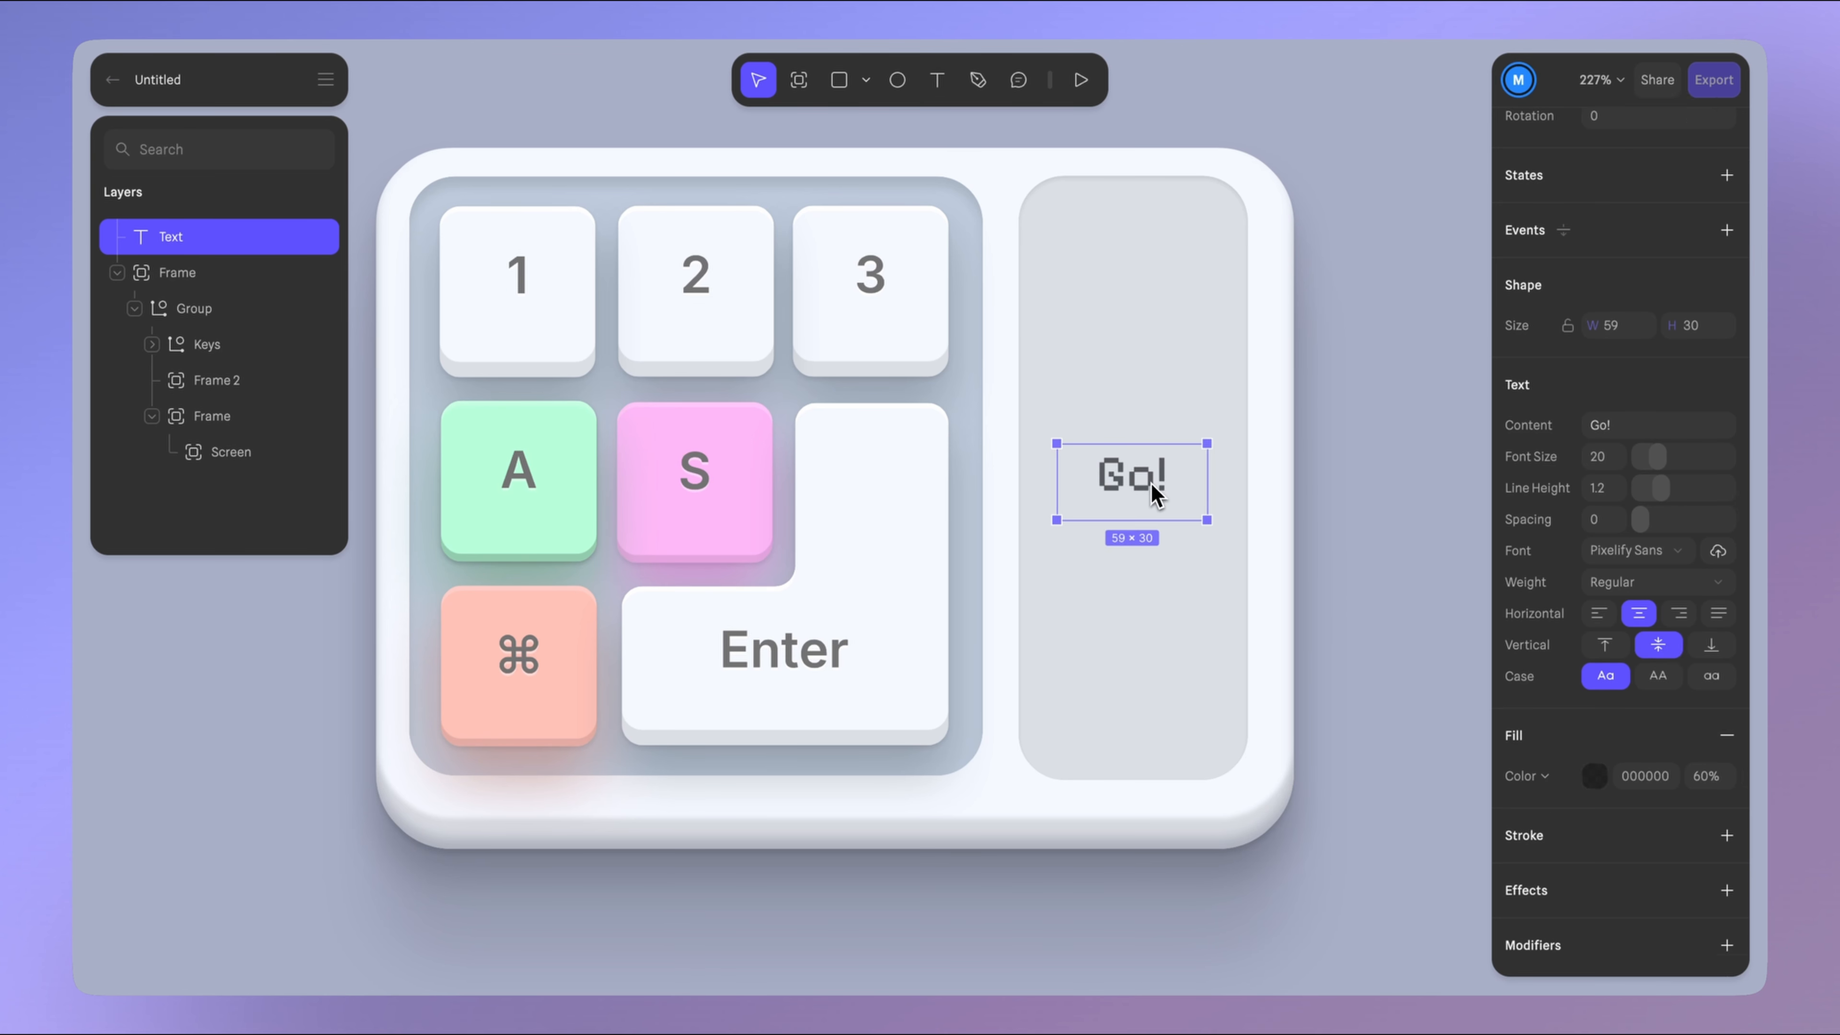
- Resize the "Go!" text box to 60 × 170 and nest it inside the Screen frame
scroll(1623, 428, "up", 2)
left_click(1623, 428)
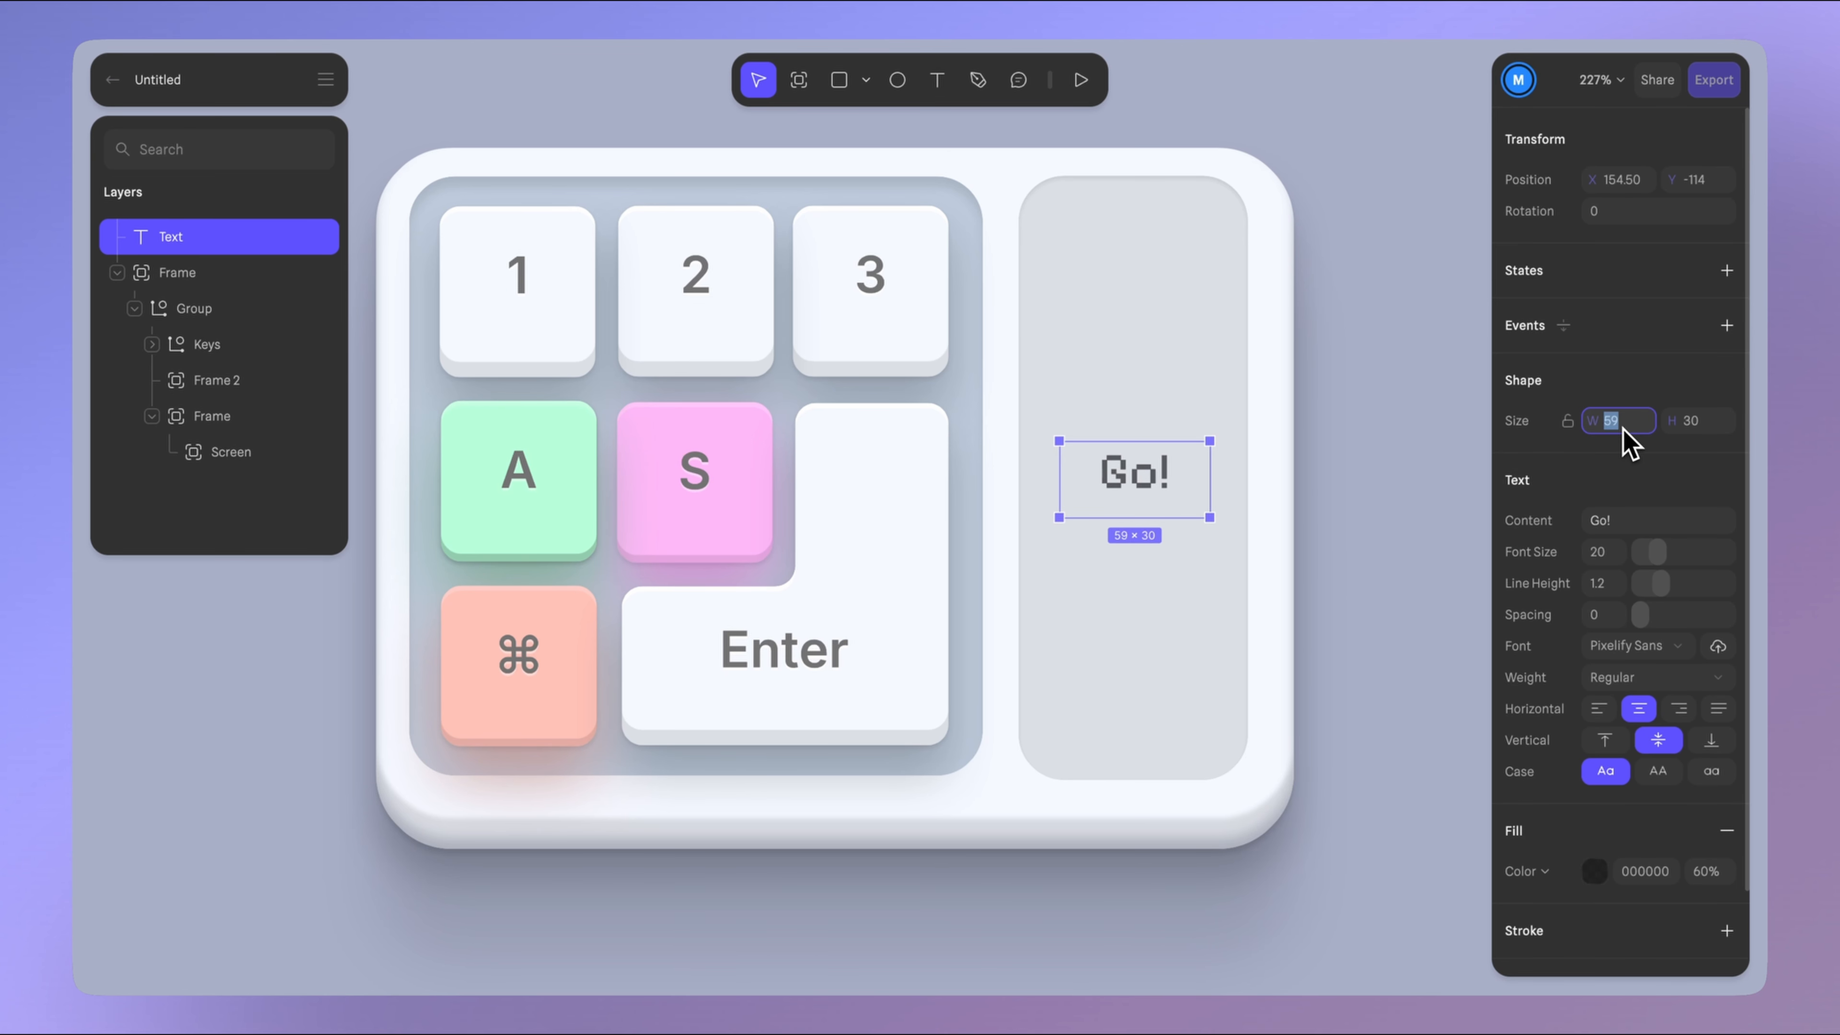
type("60")
key("Tab")
type("1")
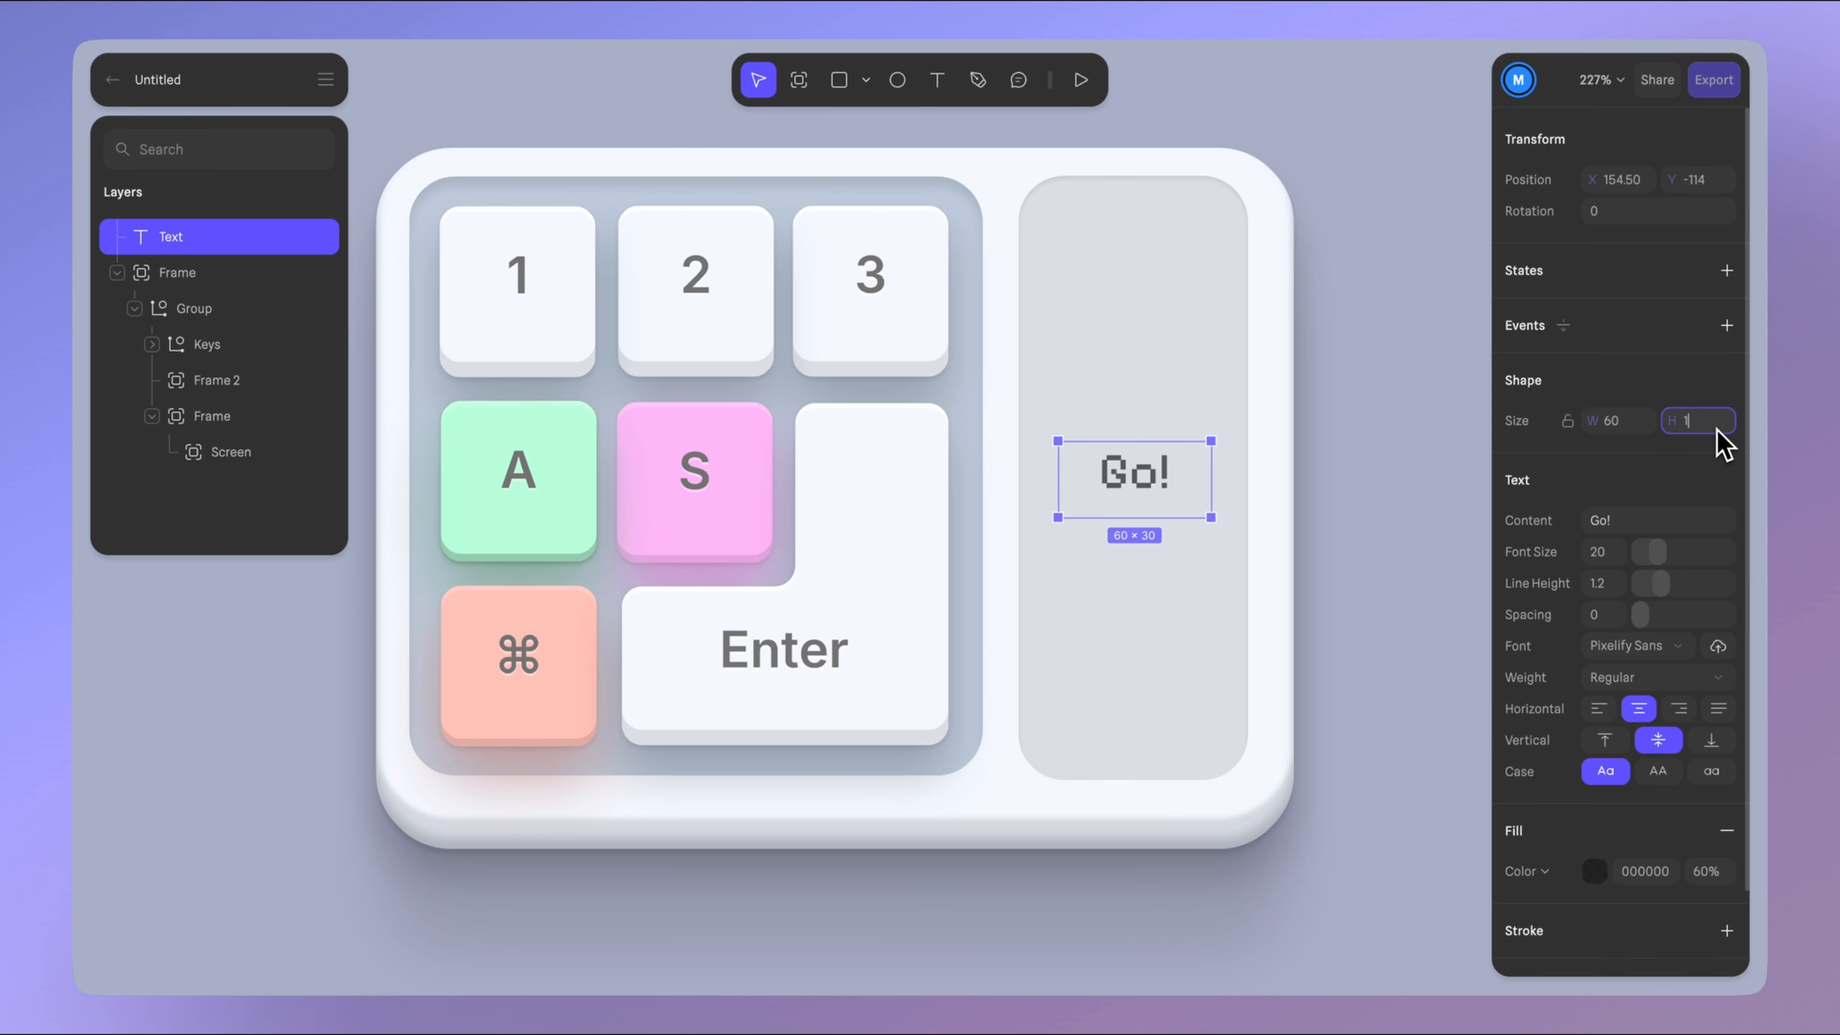
type("70")
key("Return")
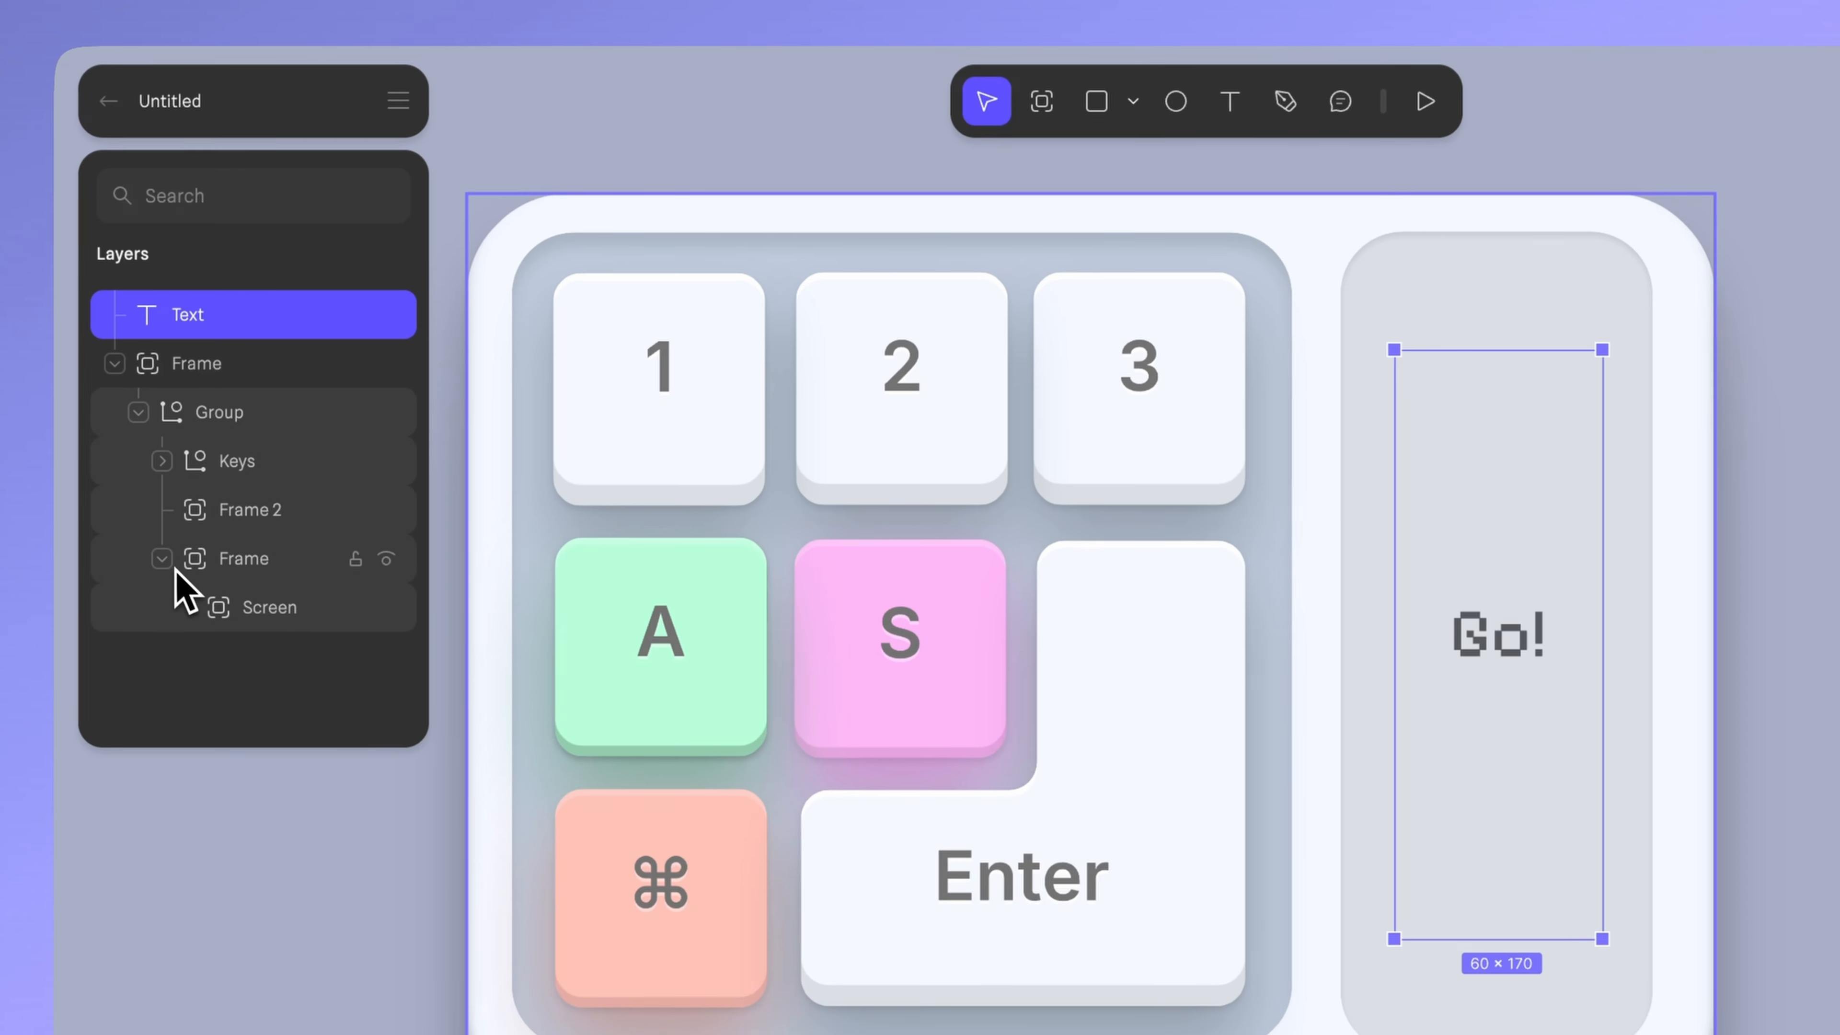
left_click_drag(186, 321, 263, 612)
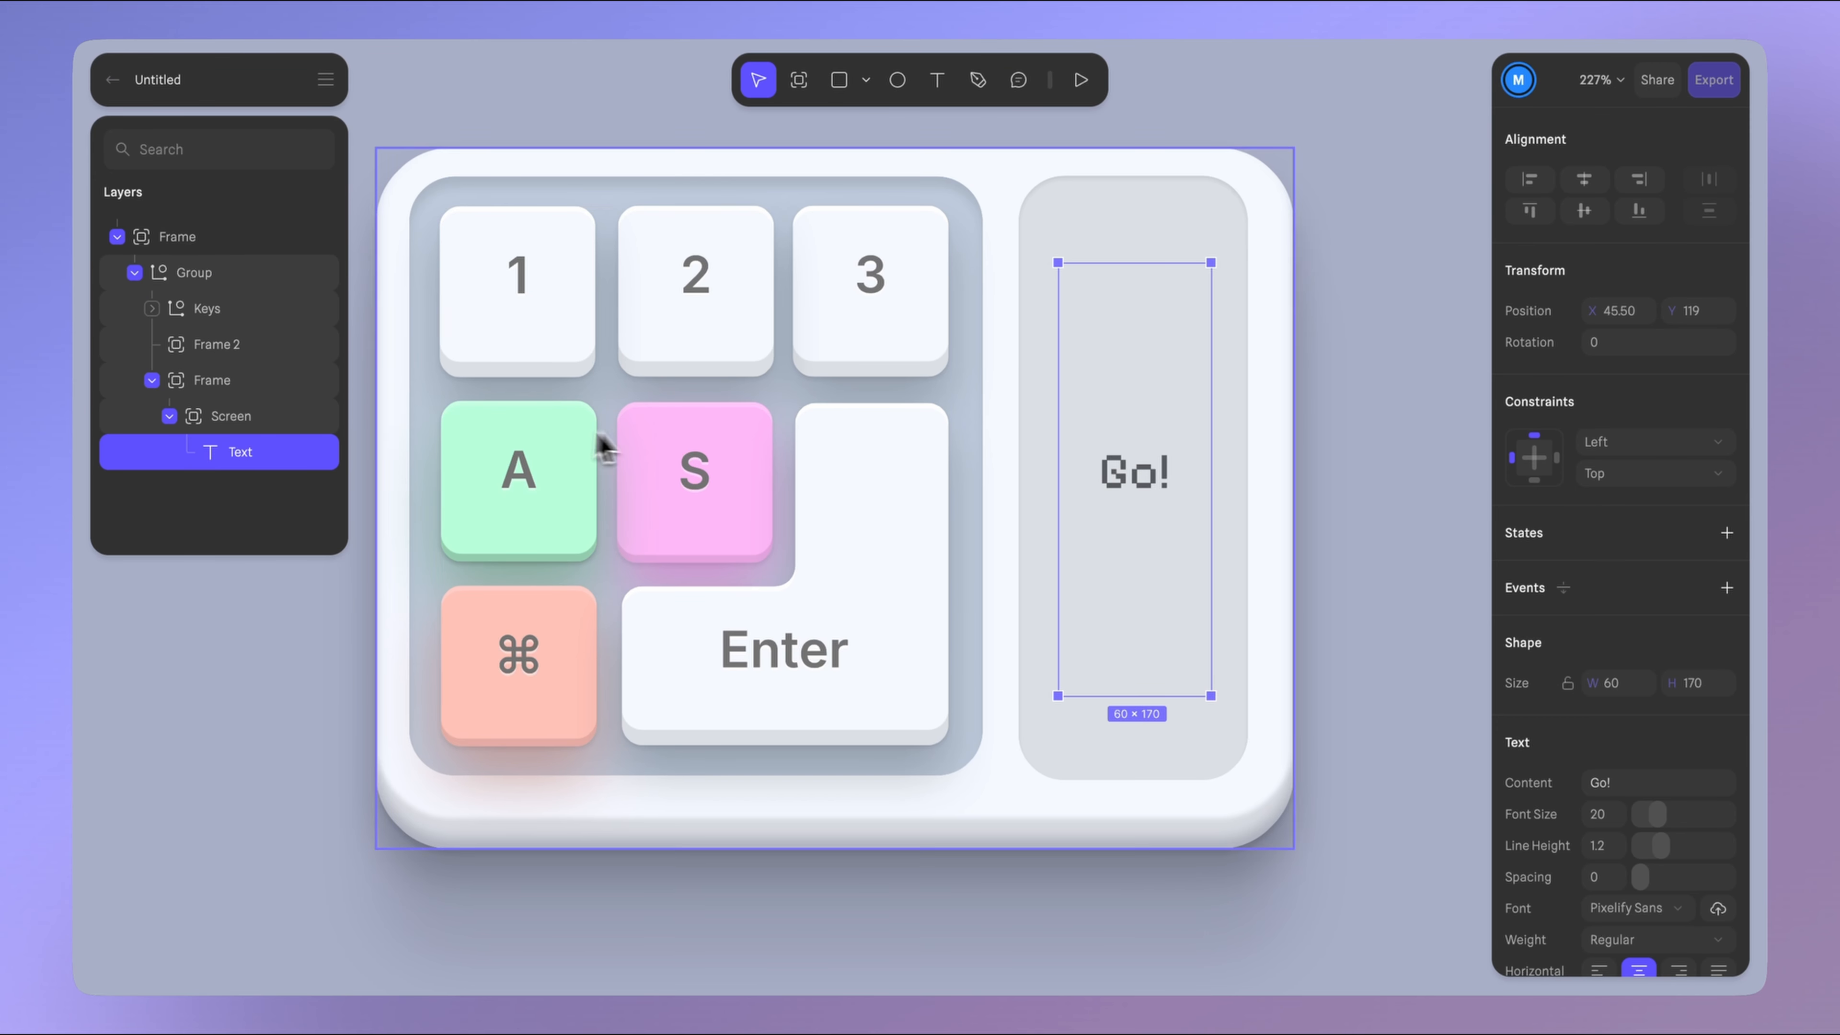
- Compare the Screen frame's Base State and State with the nested text
left_click(257, 417)
left_click(1616, 580)
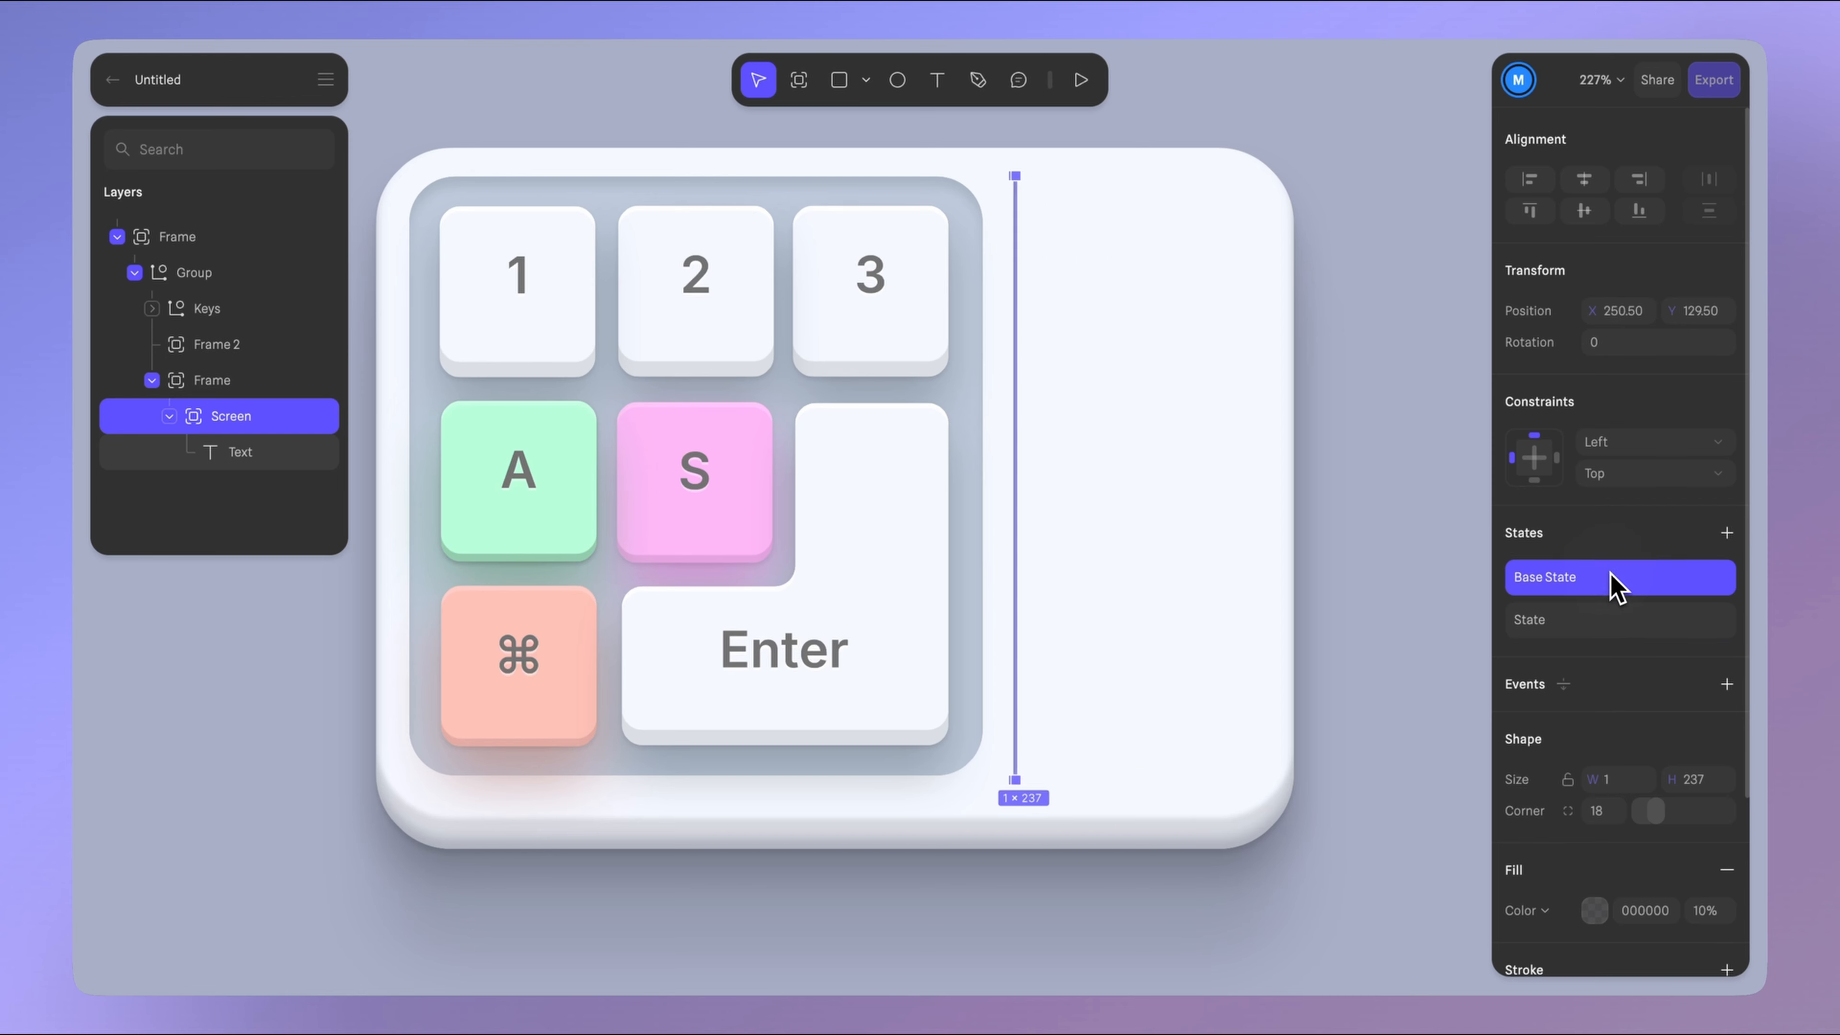
left_click(1616, 617)
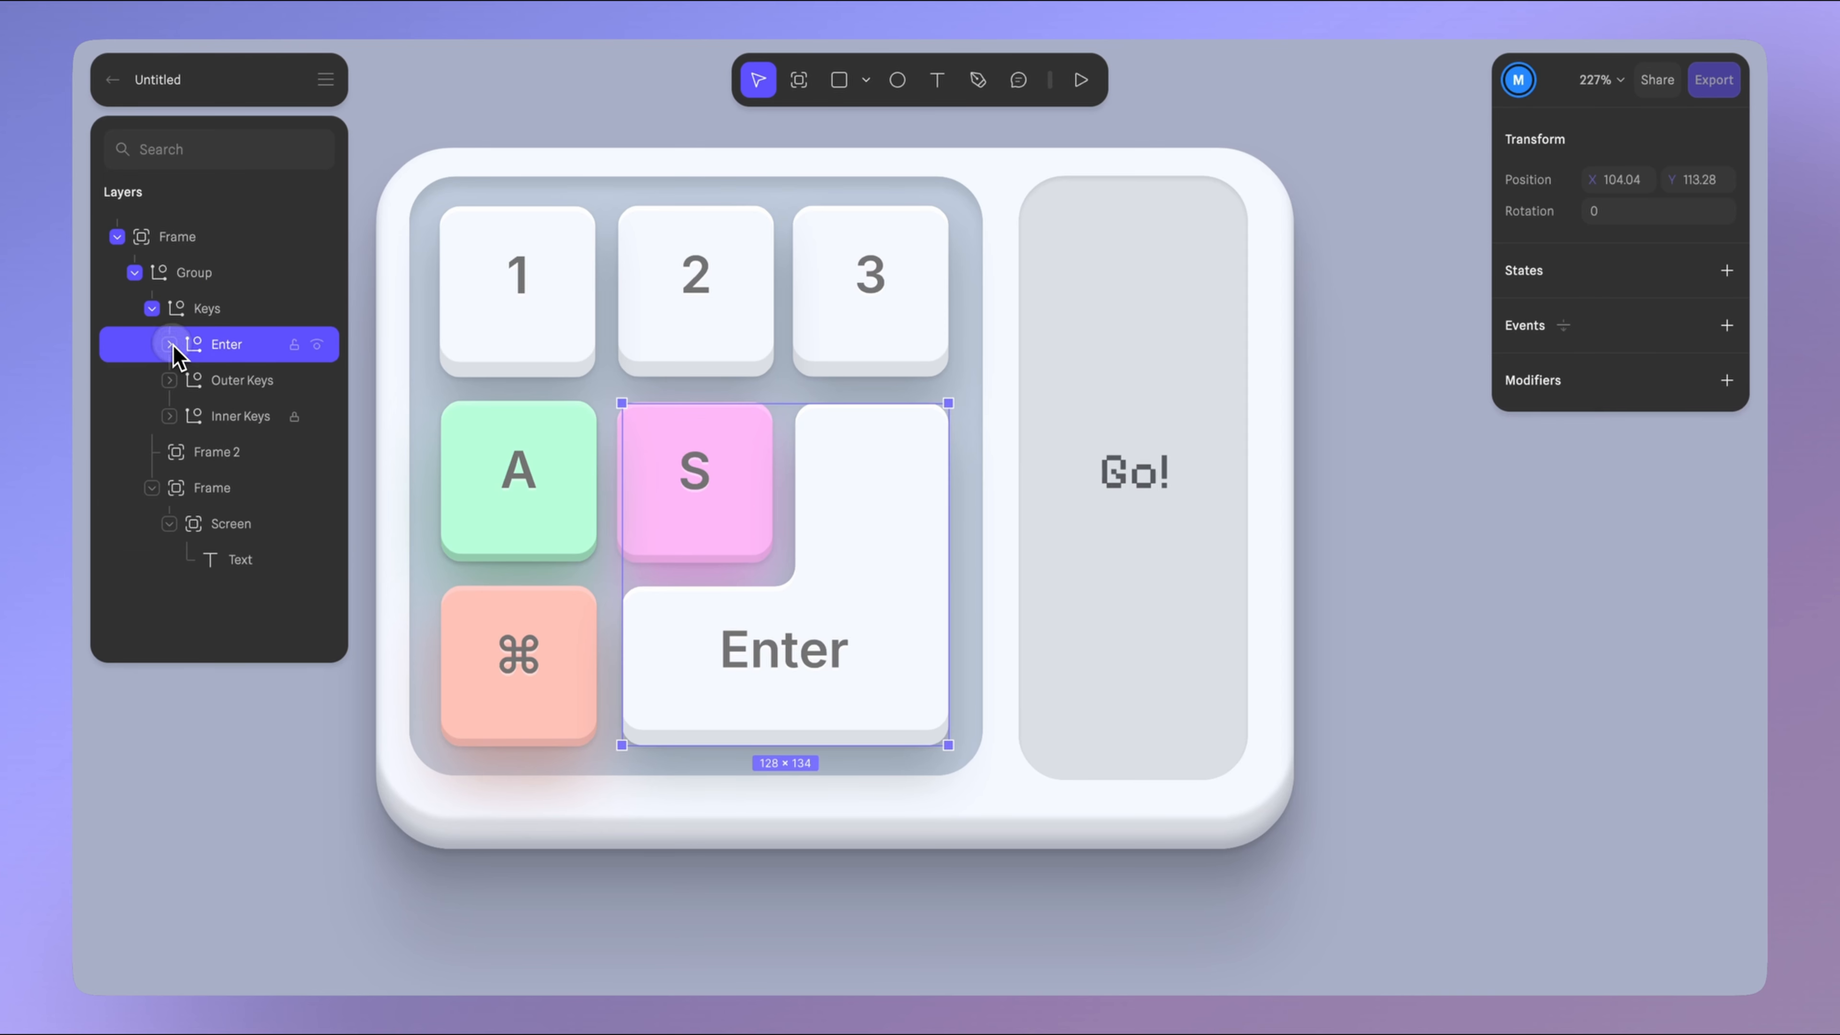
- Add a Key Down event with a Transition action to the Enter key shape
left_click(170, 344)
left_click(233, 383)
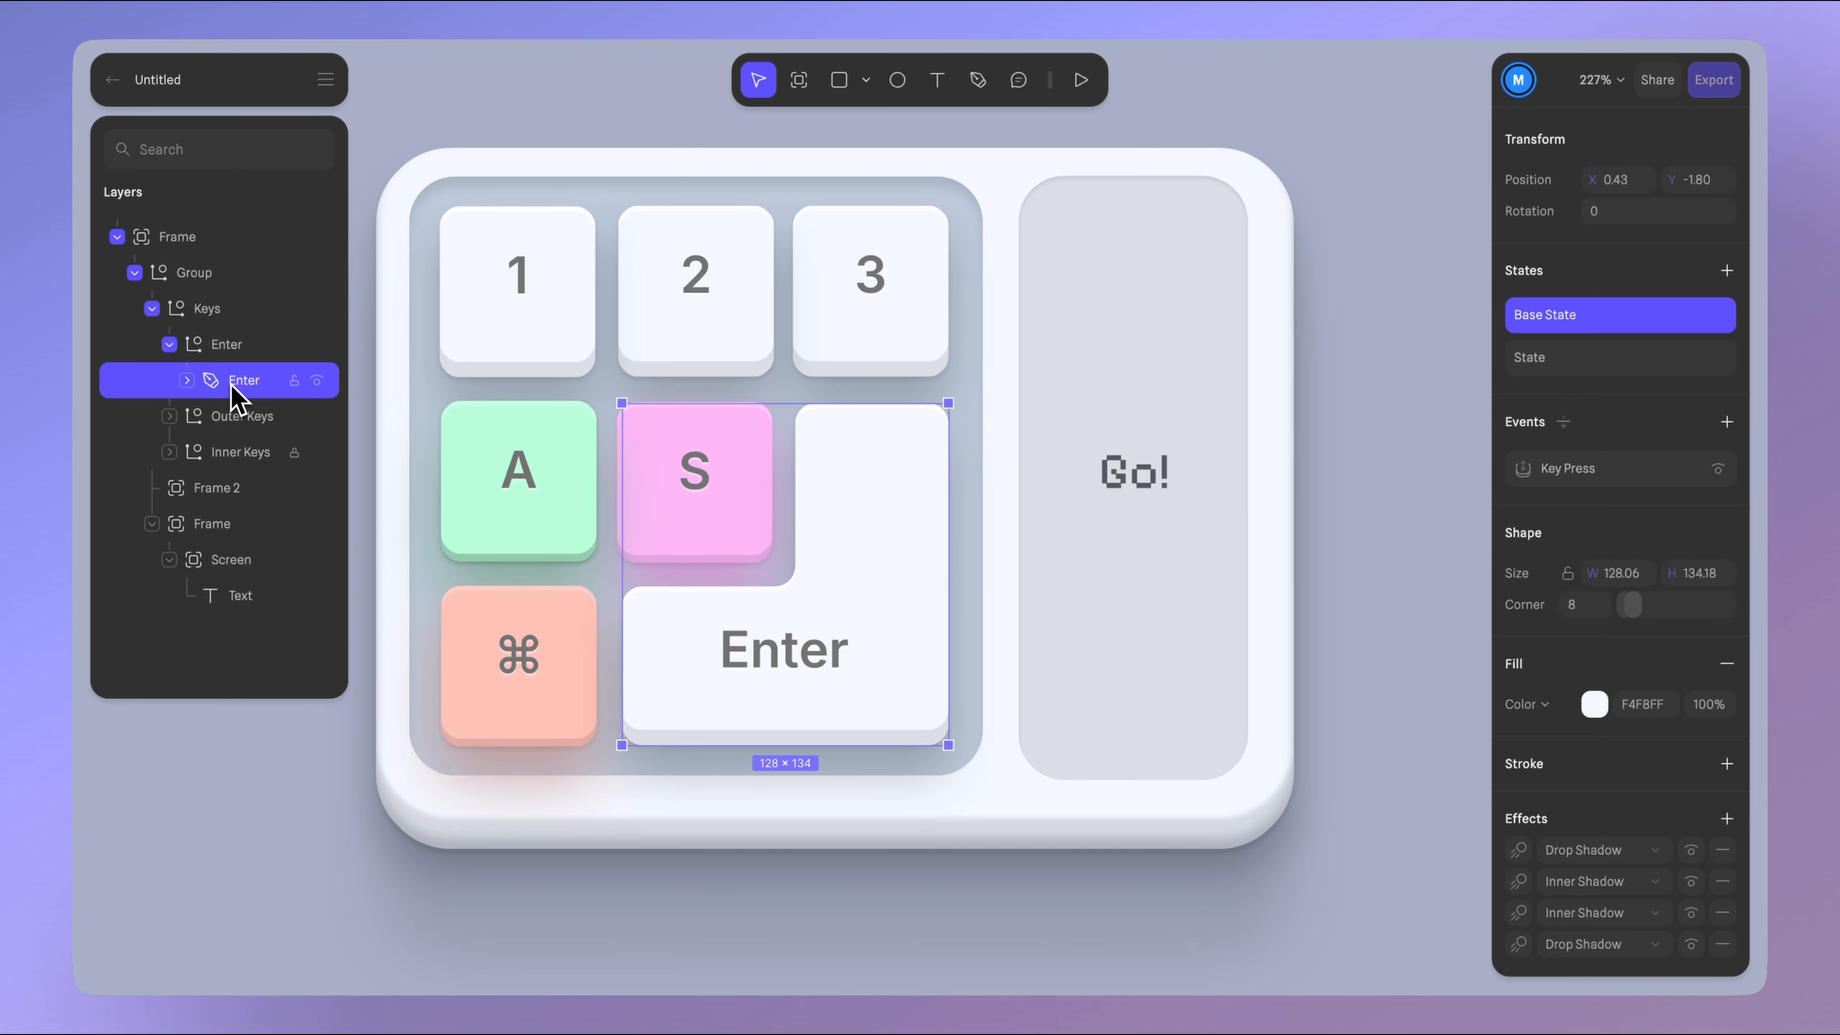
left_click(1729, 425)
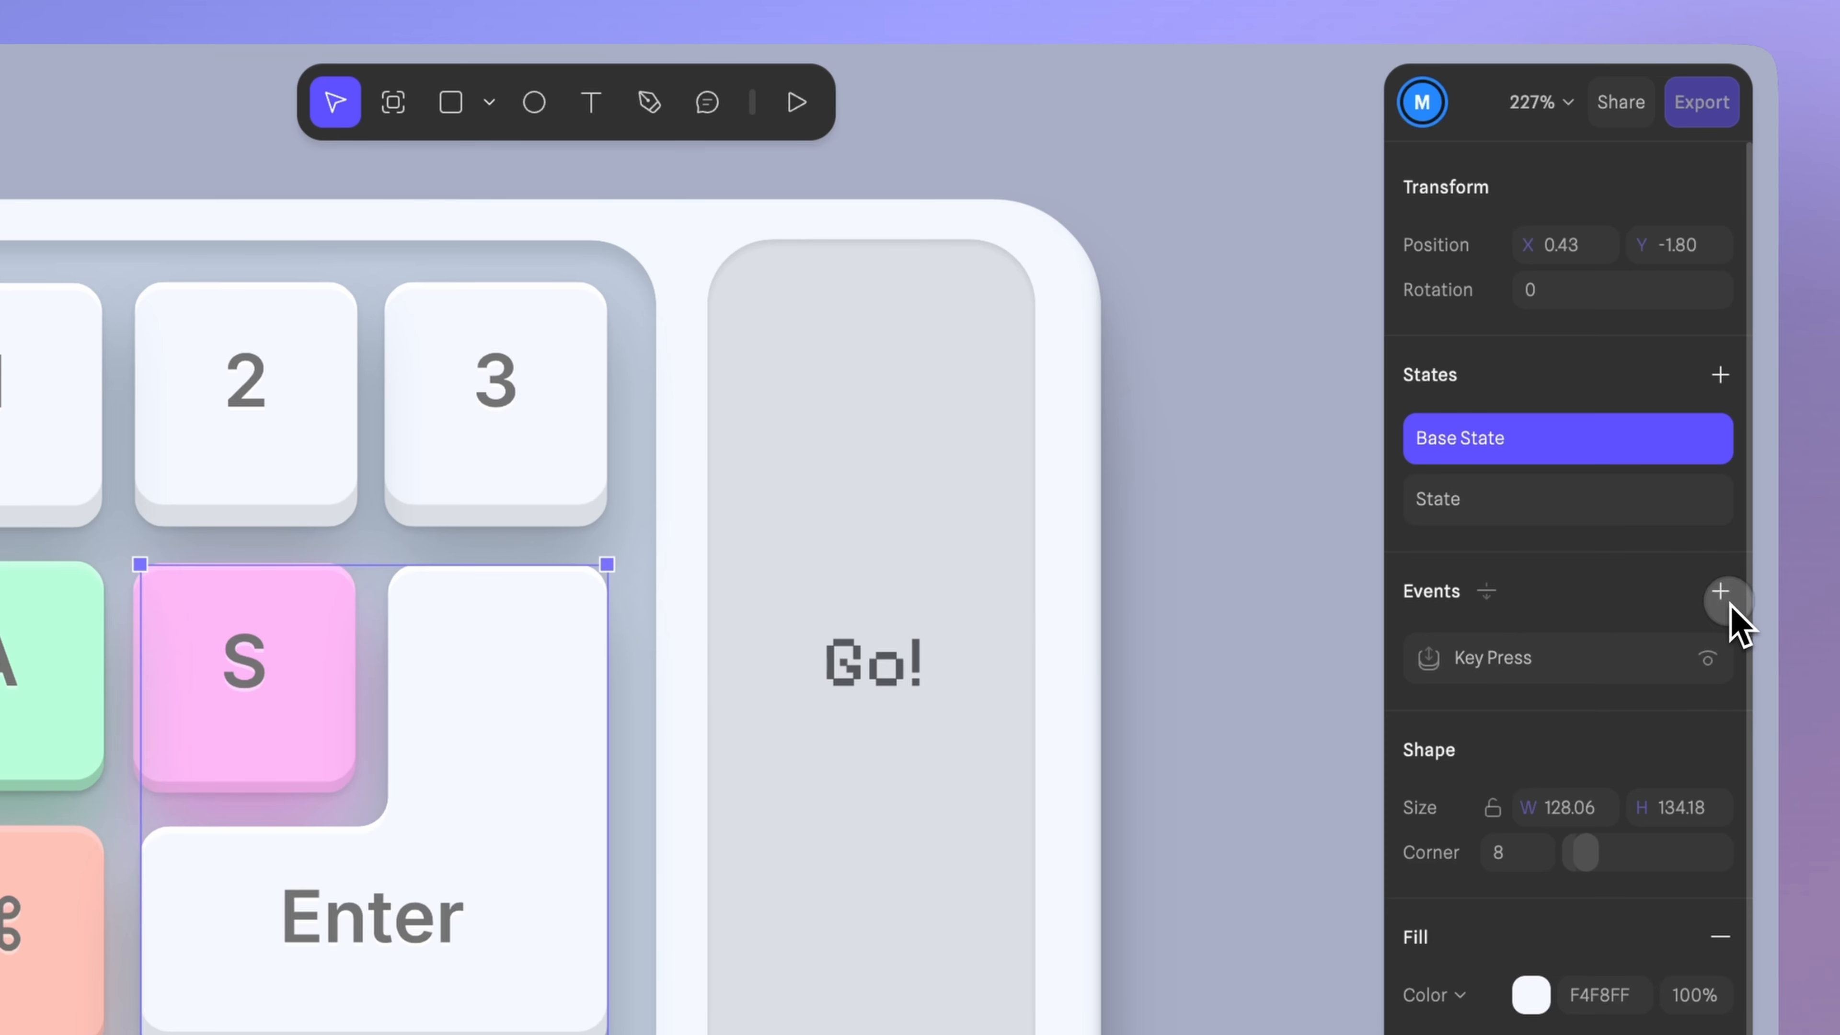
left_click(1151, 296)
left_click(1121, 628)
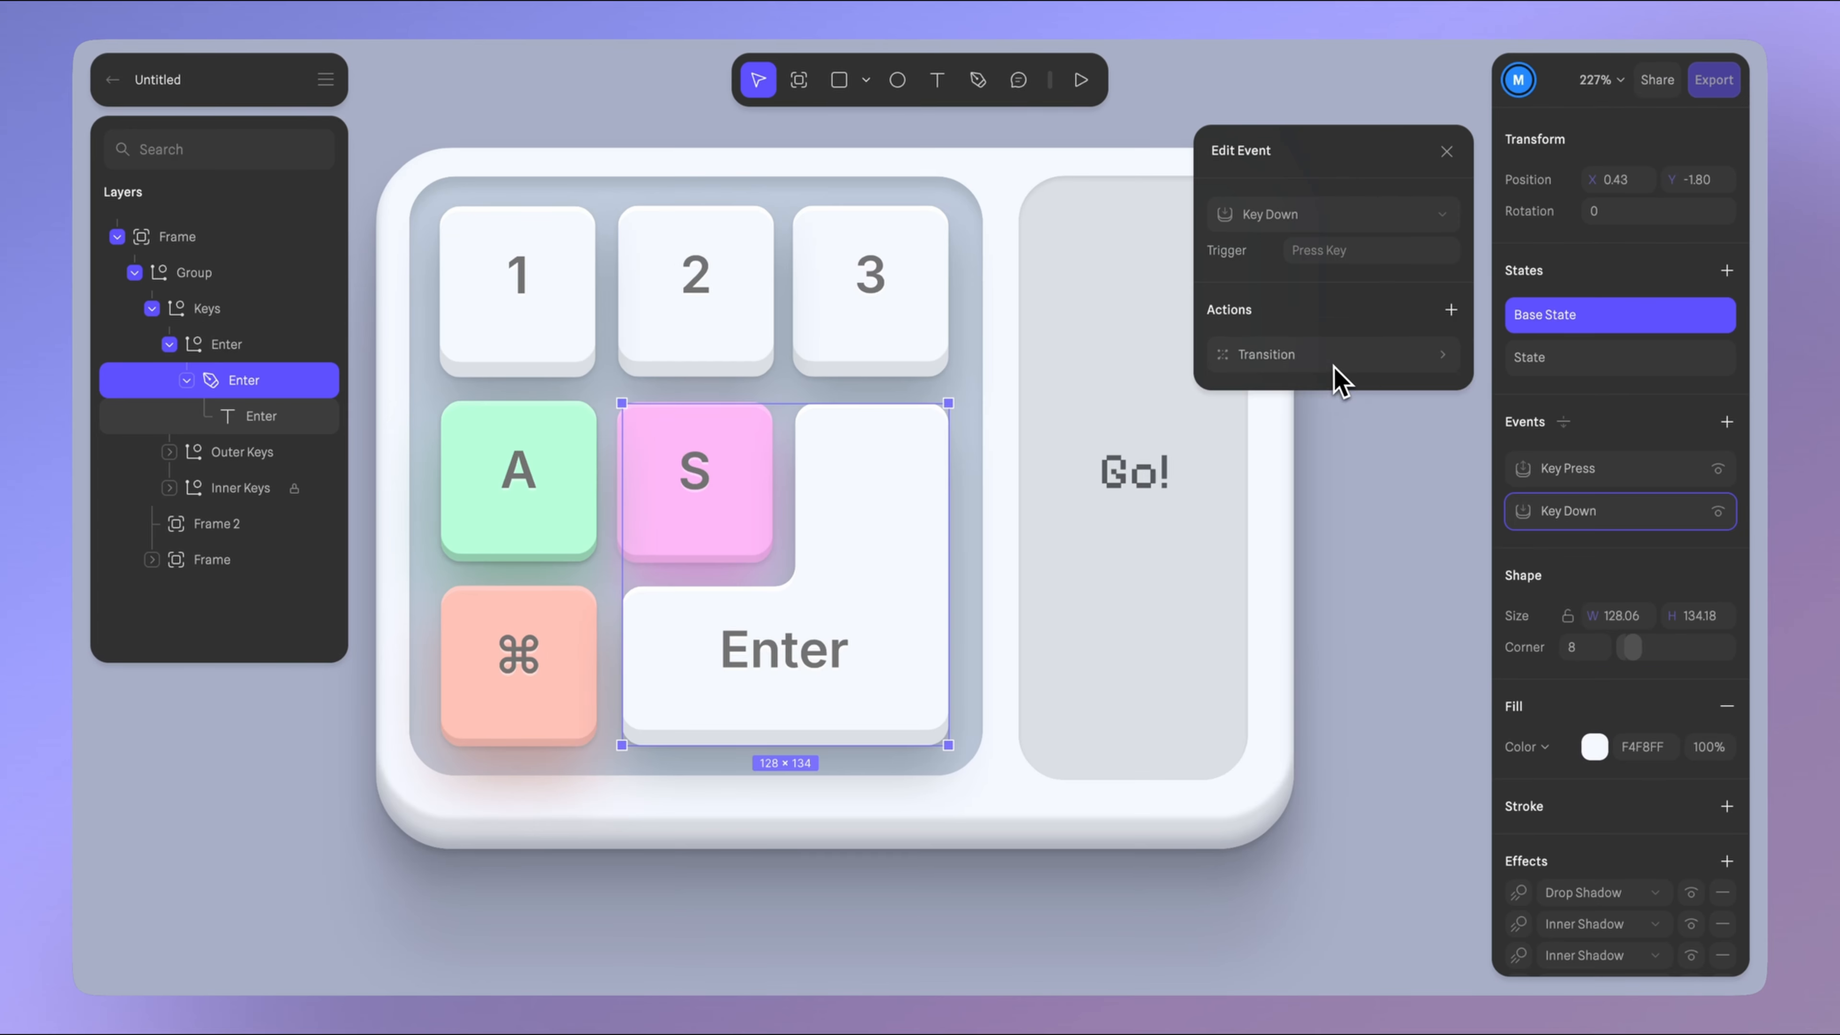
- Target the Key Down transition at Screen in Toggle mode, going from Base State to State
left_click(1335, 366)
left_click(1395, 399)
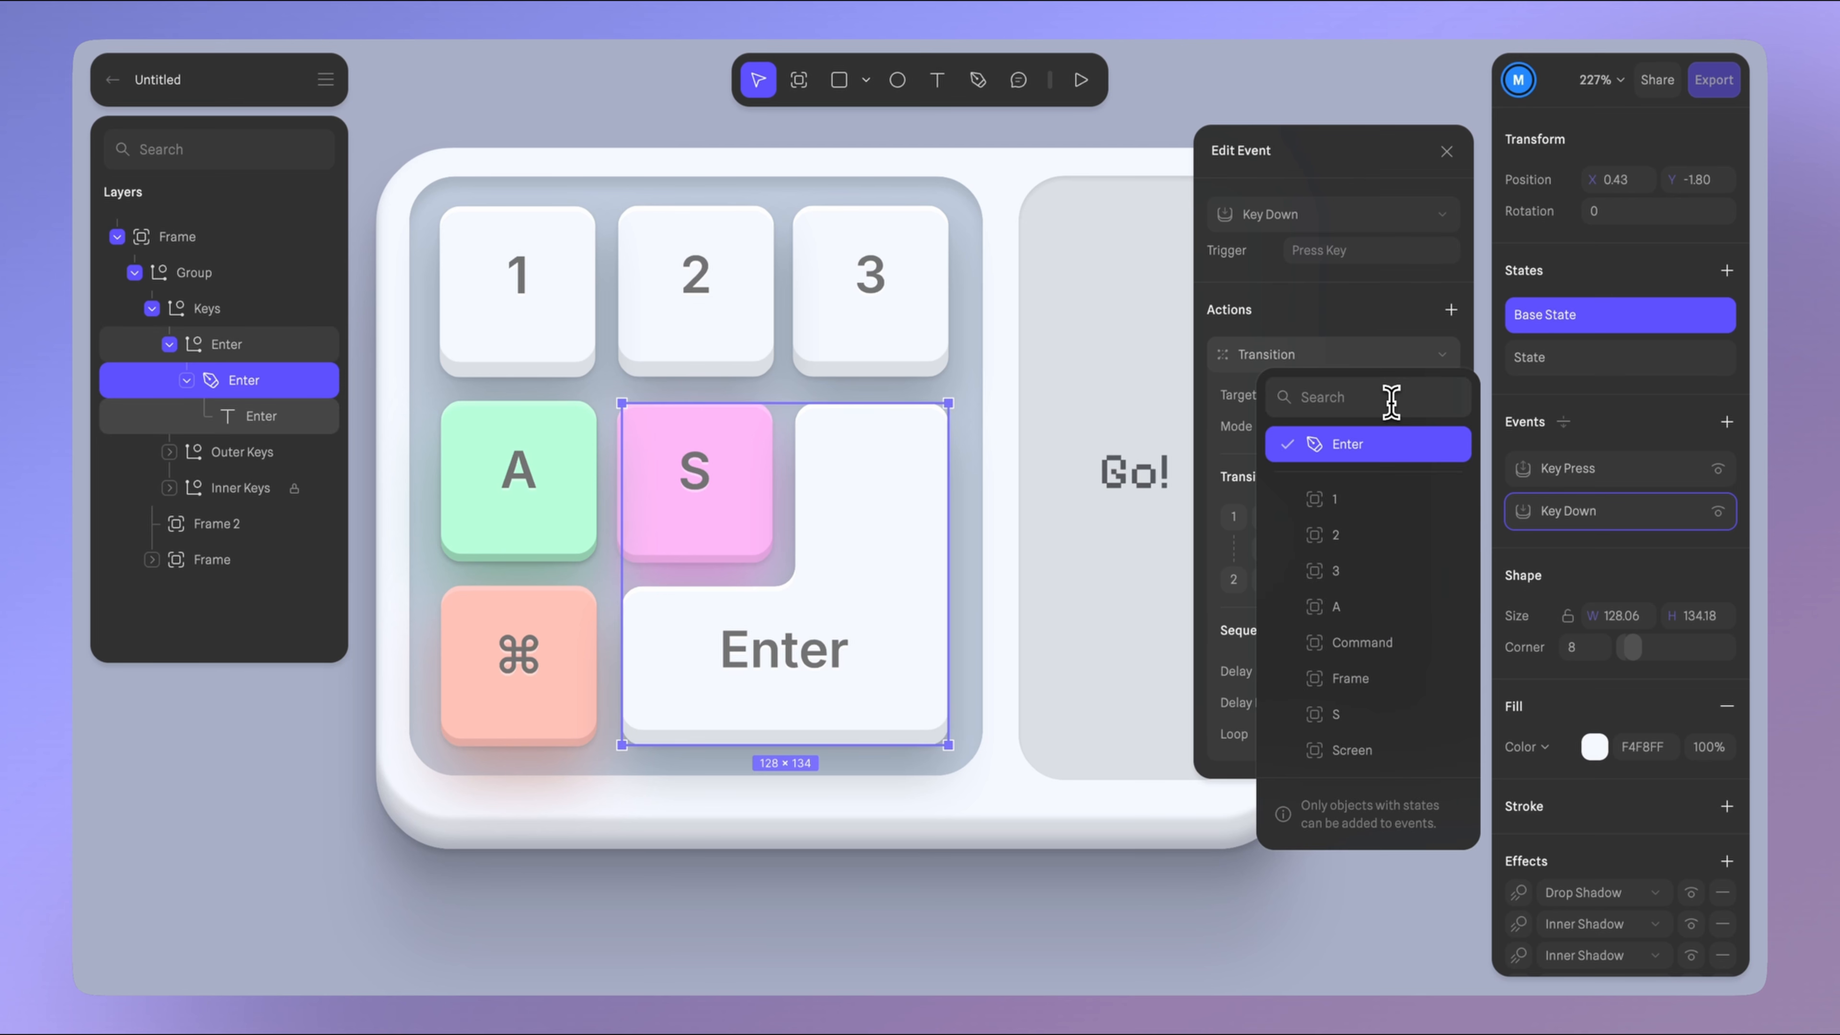
left_click(1394, 752)
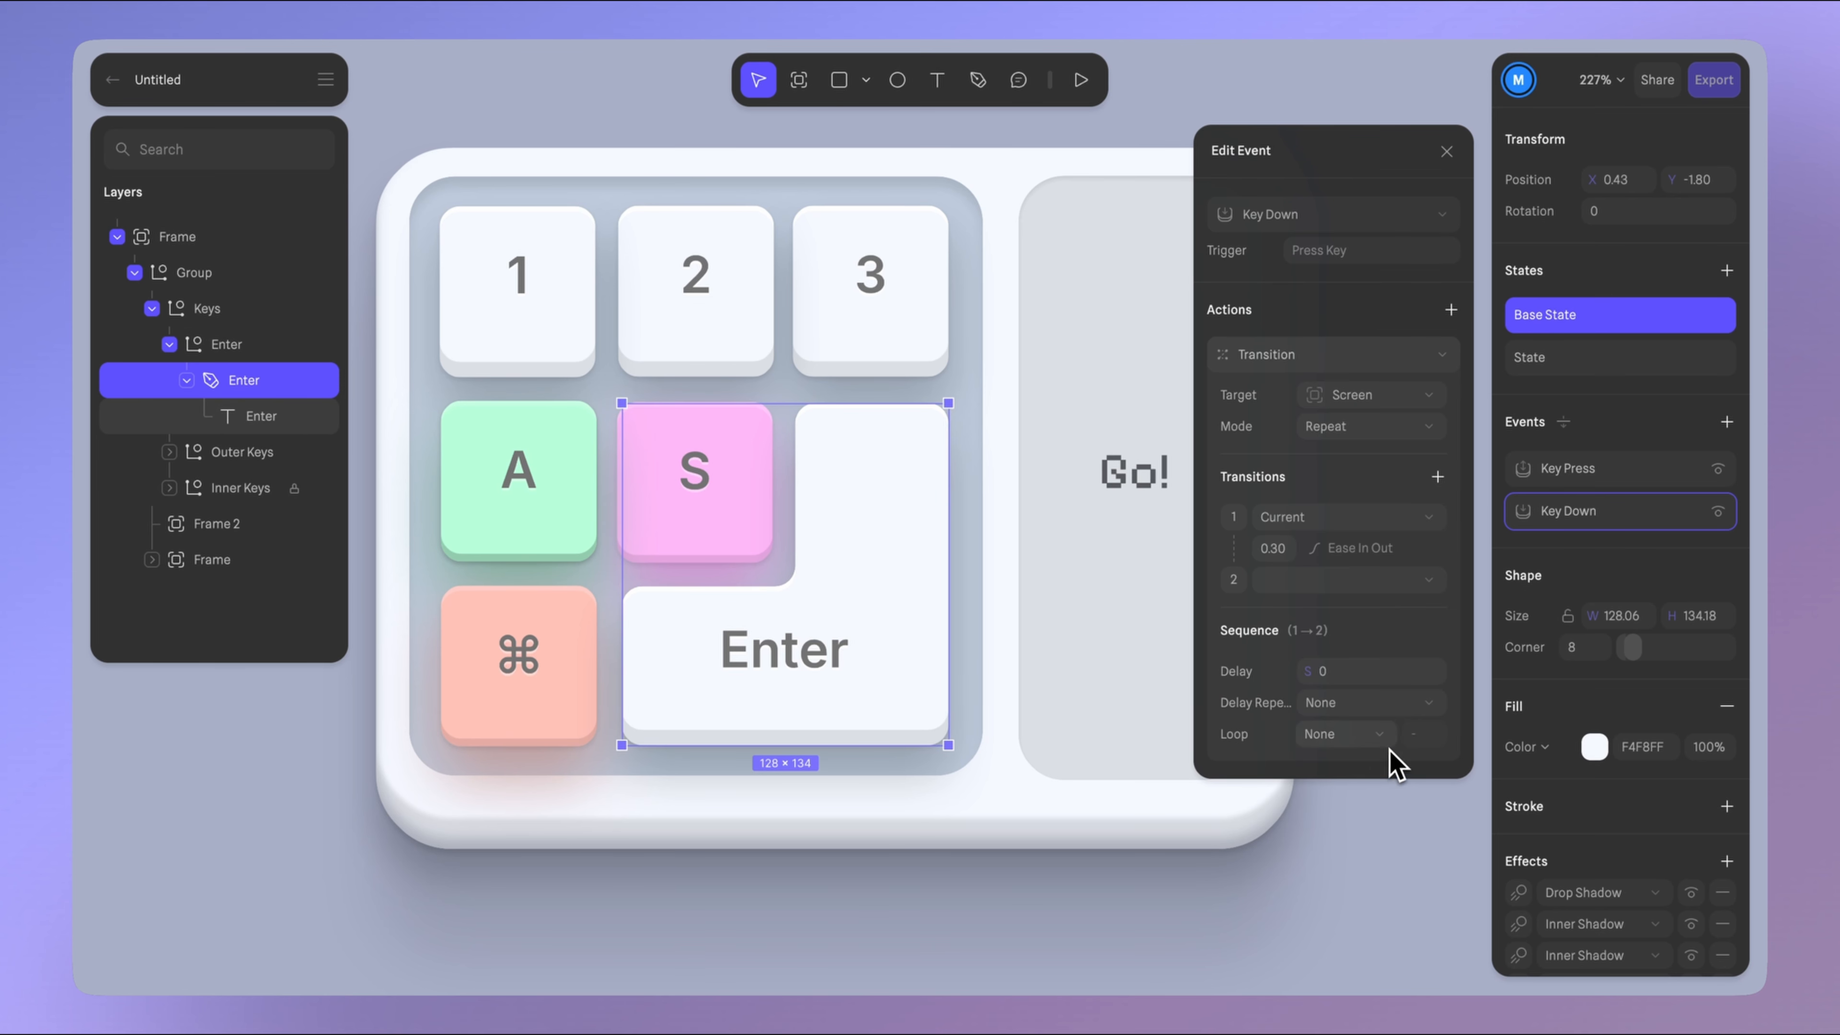
left_click(1362, 432)
left_click(1349, 403)
left_click(1352, 516)
left_click(1341, 551)
left_click(1339, 579)
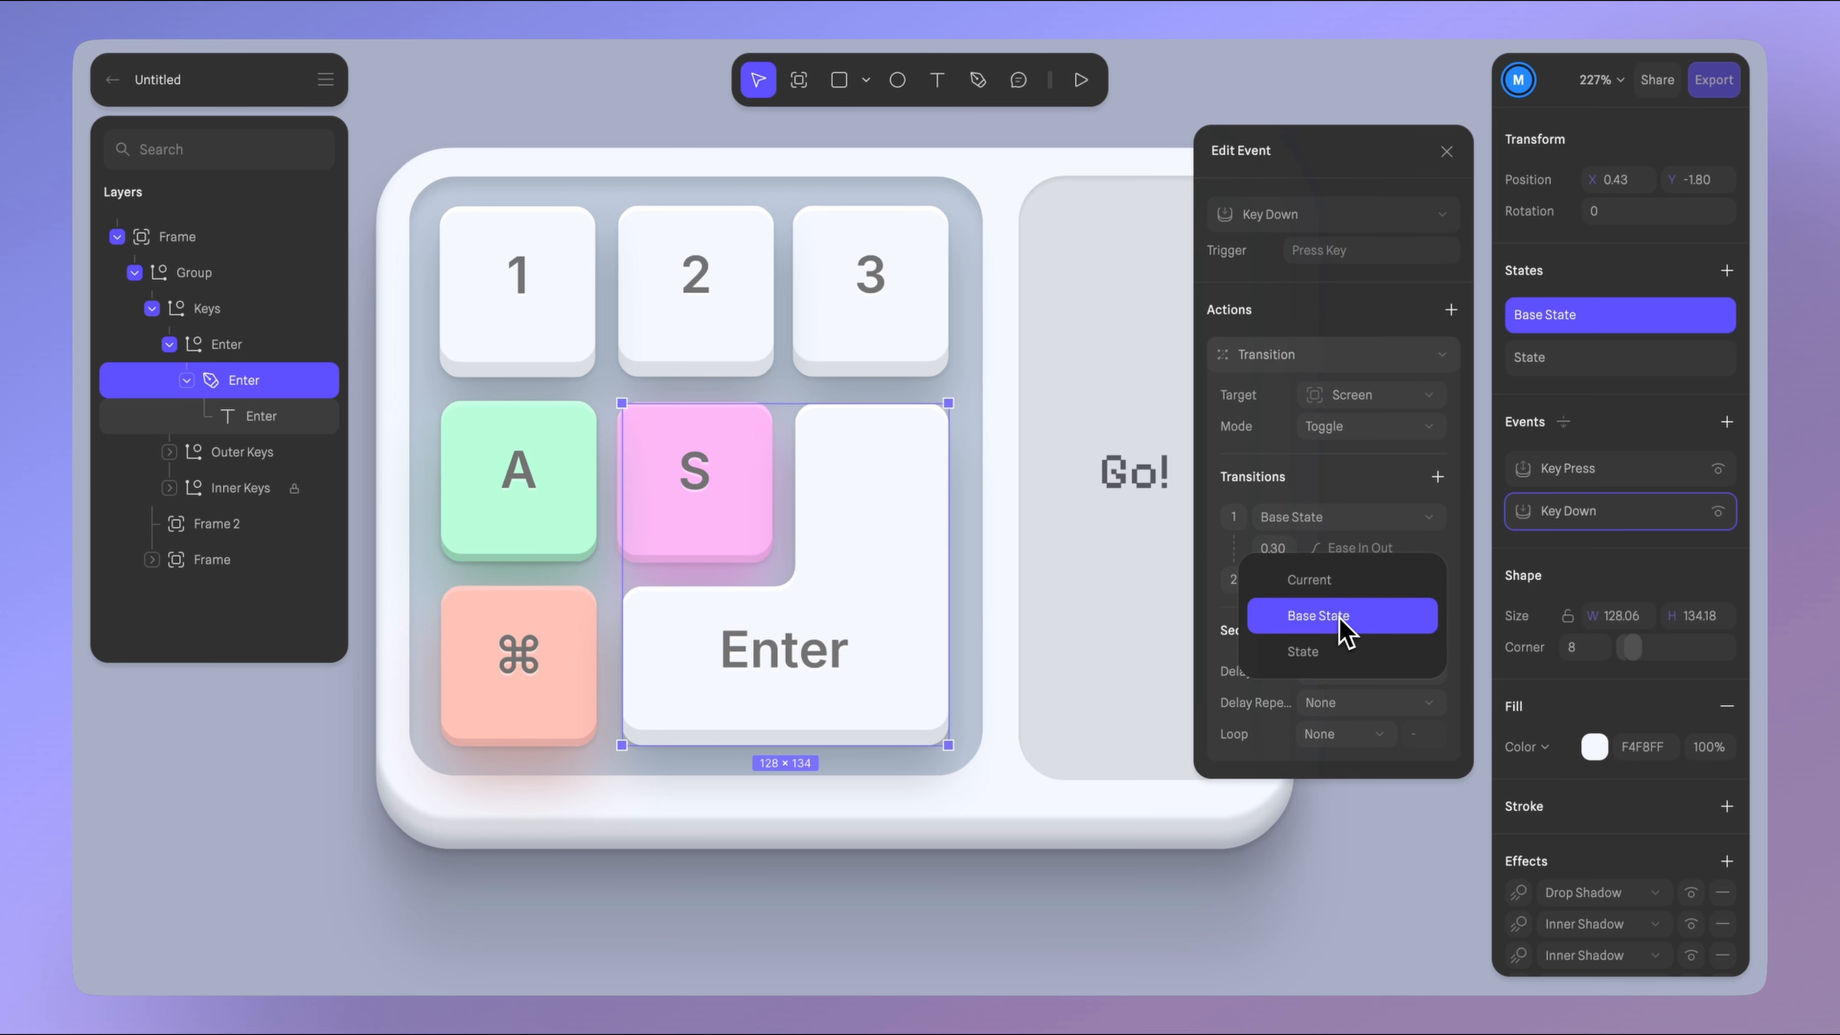
left_click(1304, 651)
- Add a second Key Down transition that toggles the outer Frame from Base State to State, and activate the event's trigger field
left_click(1451, 310)
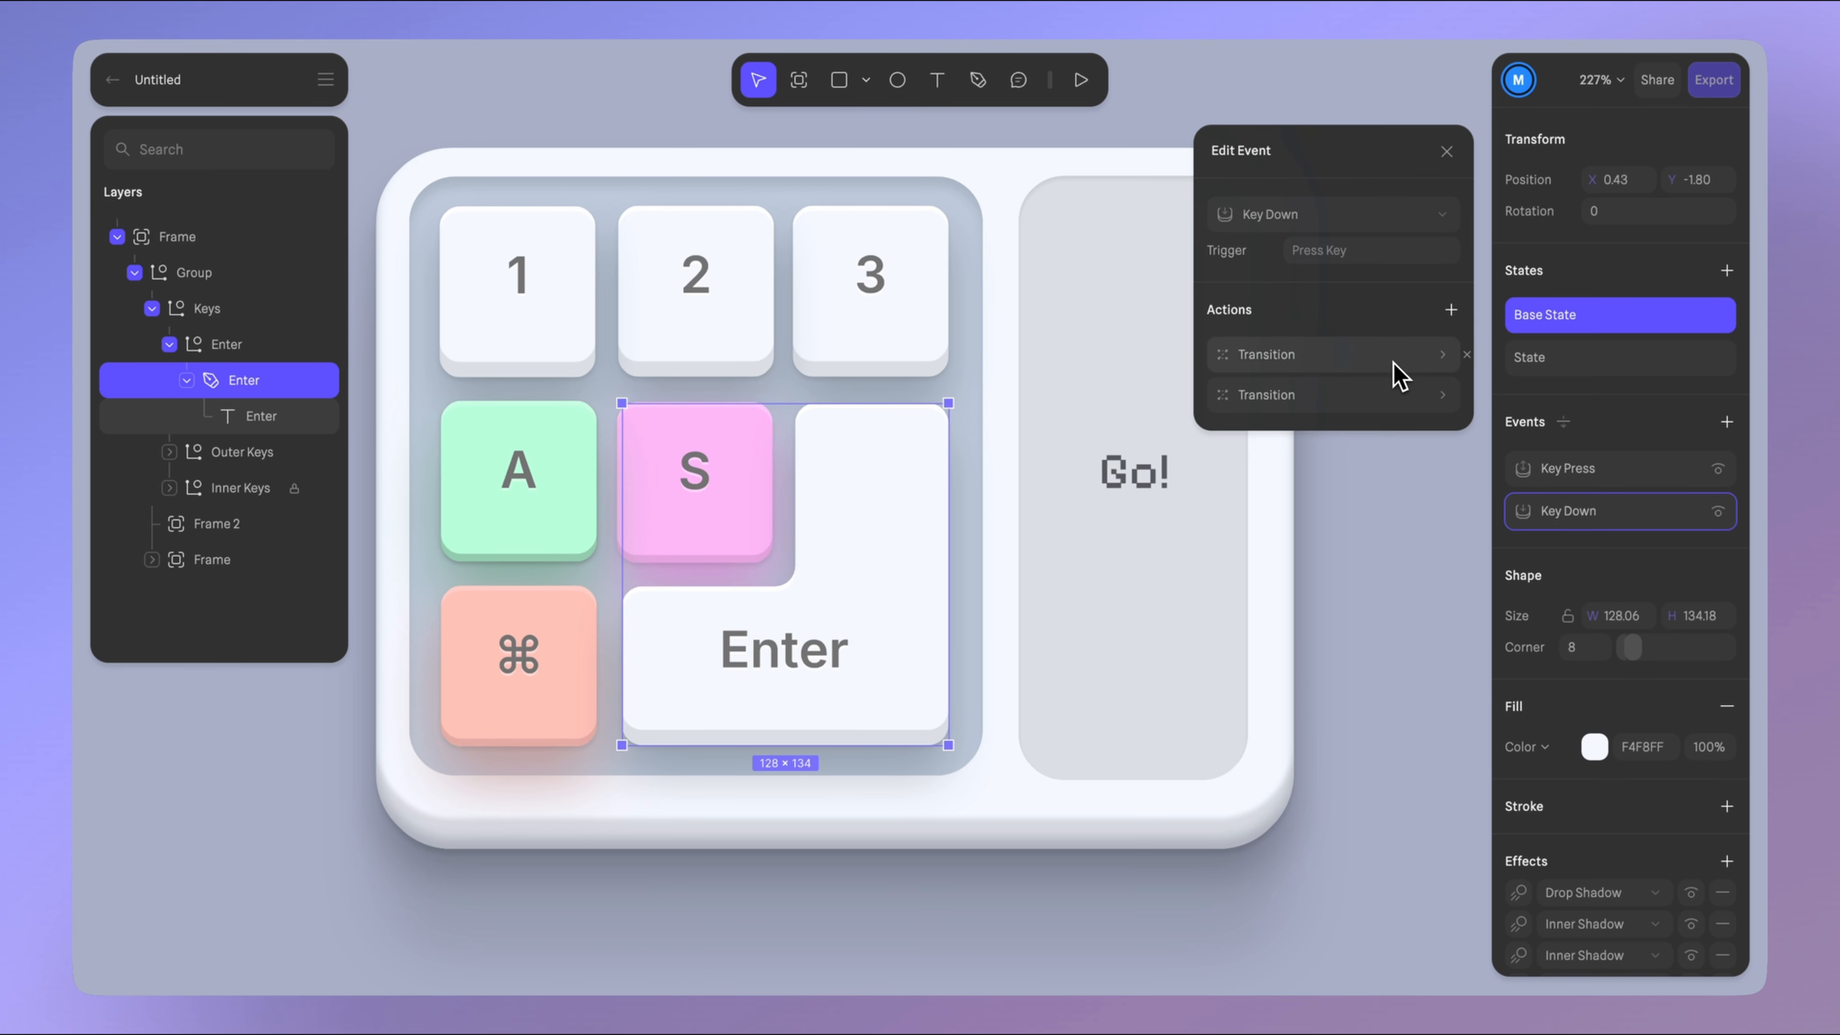
left_click(1394, 362)
left_click(1393, 366)
left_click(1396, 395)
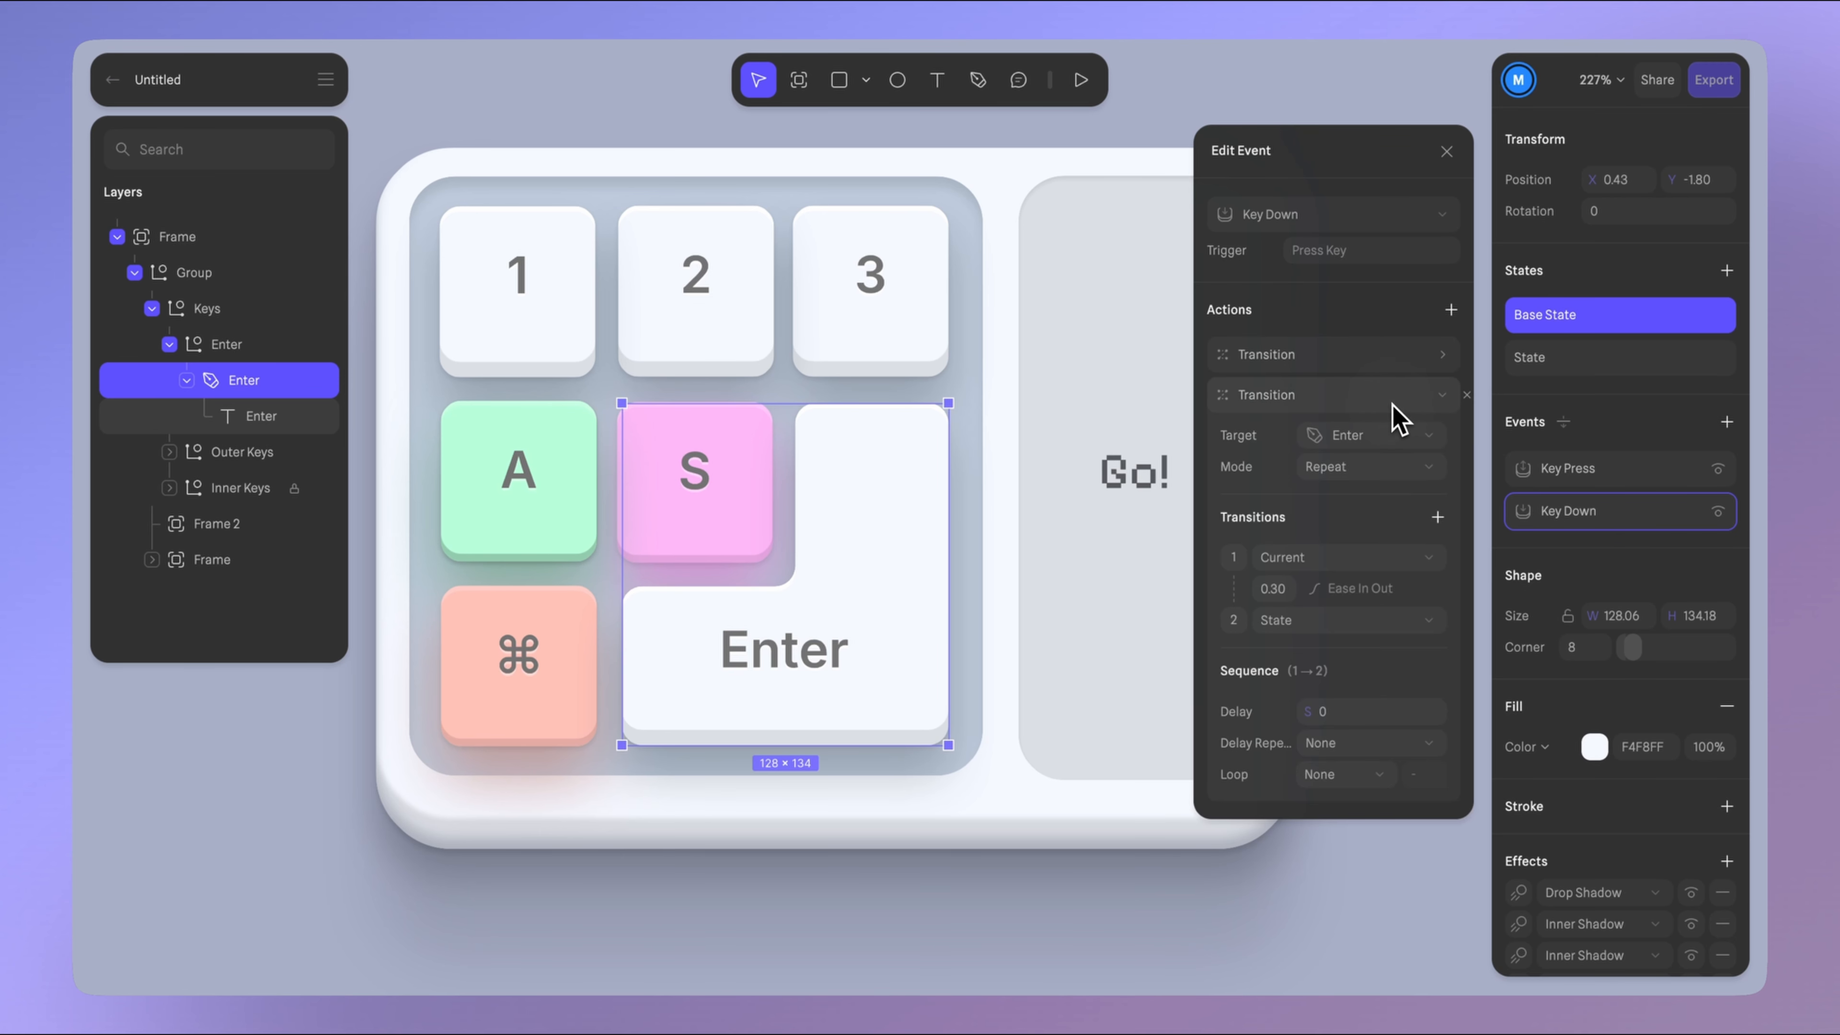
left_click(1389, 437)
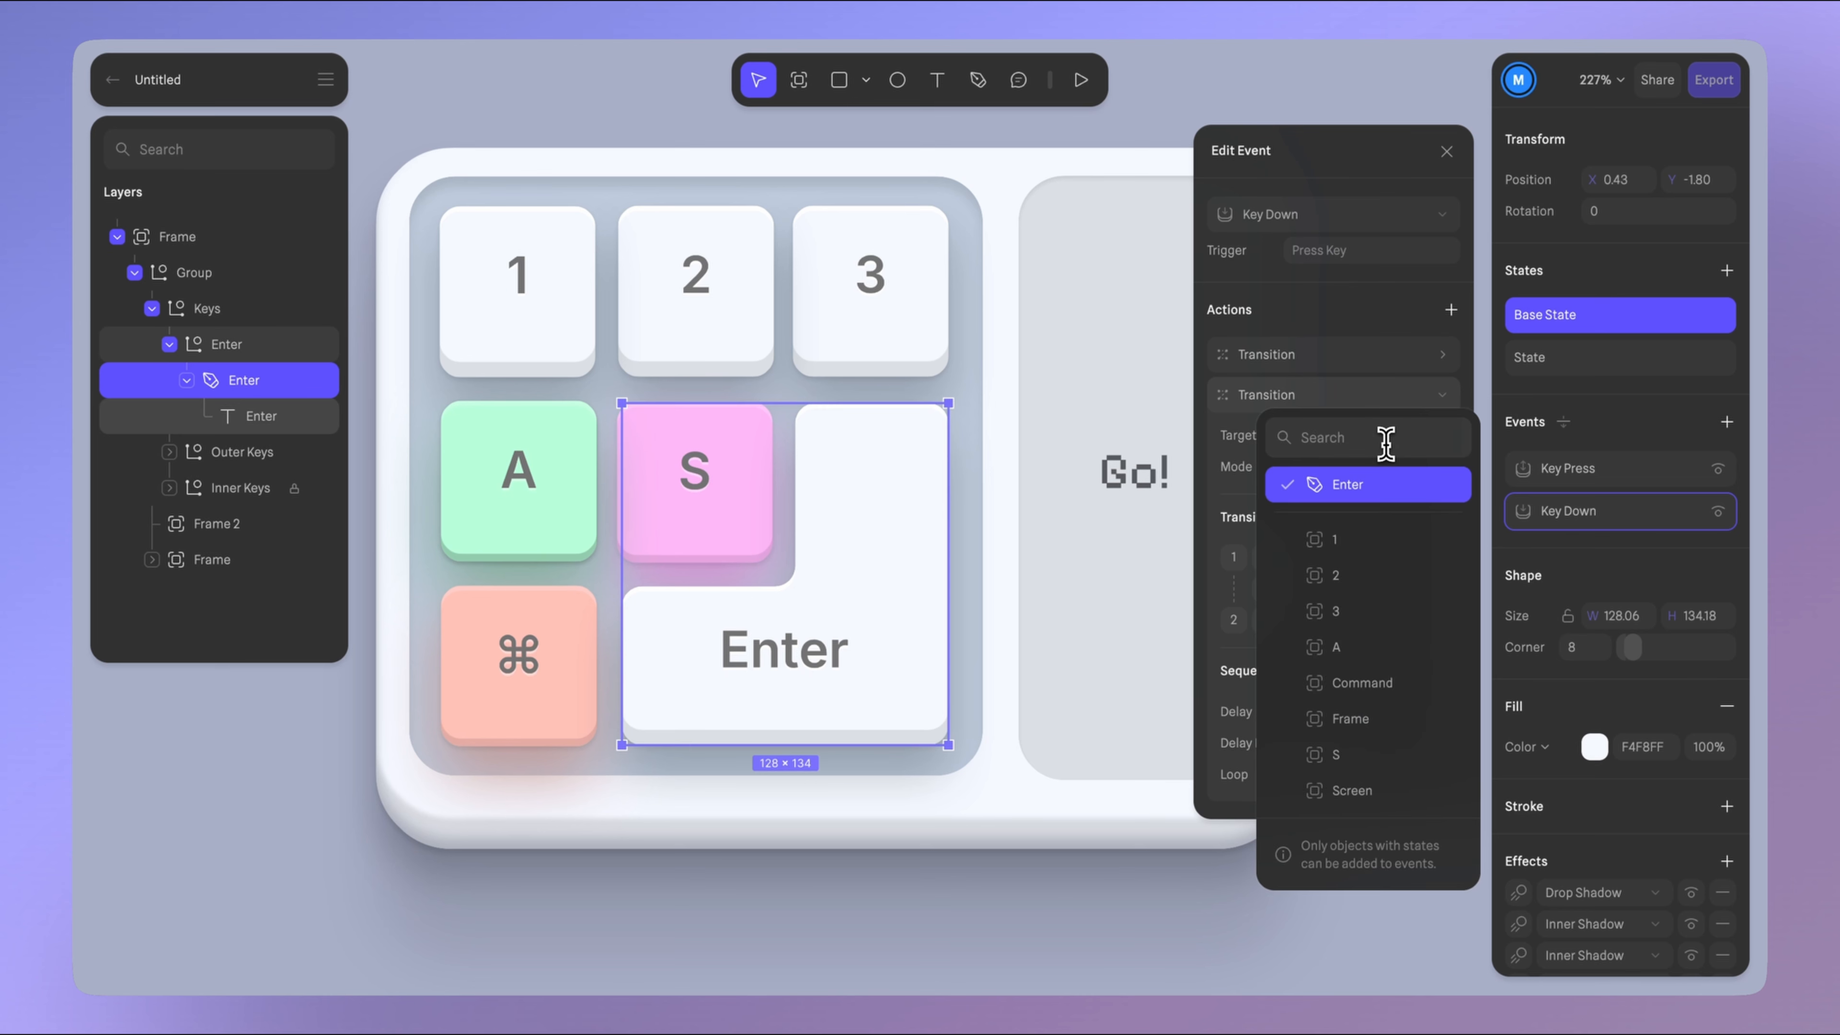
left_click(1386, 726)
left_click(1369, 466)
left_click(1335, 429)
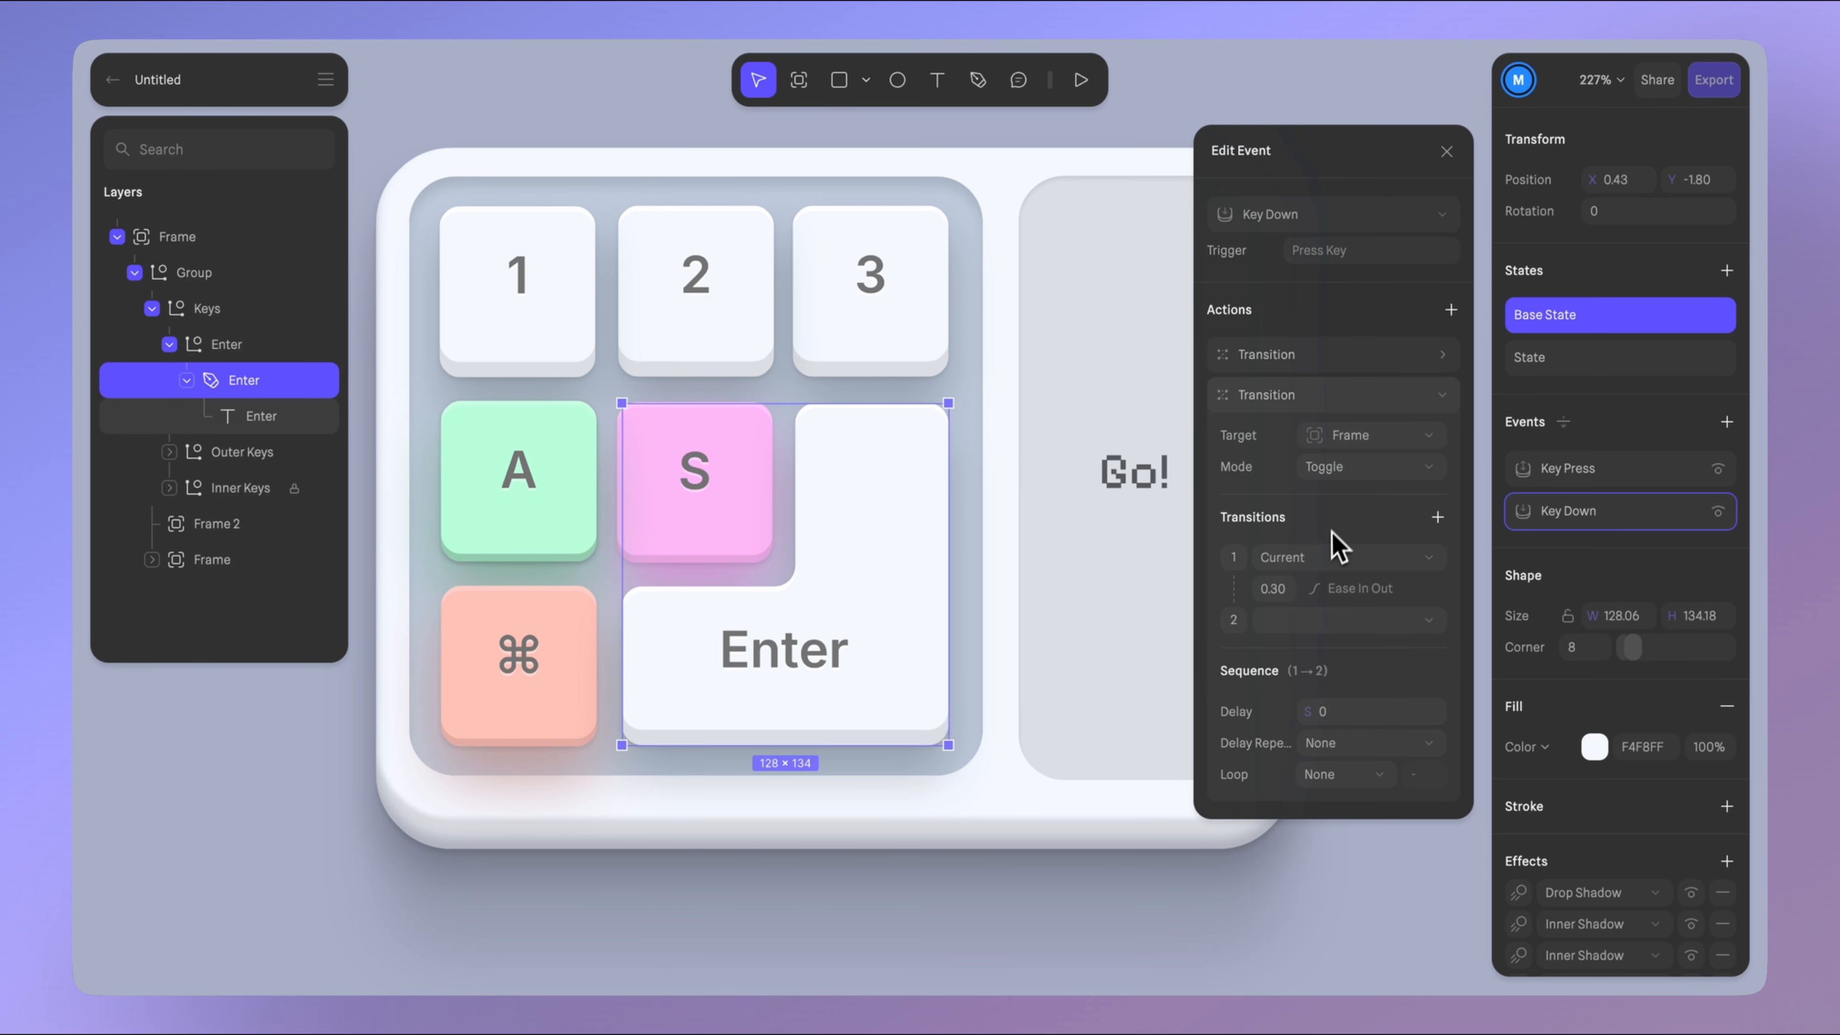
left_click(1326, 557)
left_click(1322, 591)
left_click(1308, 621)
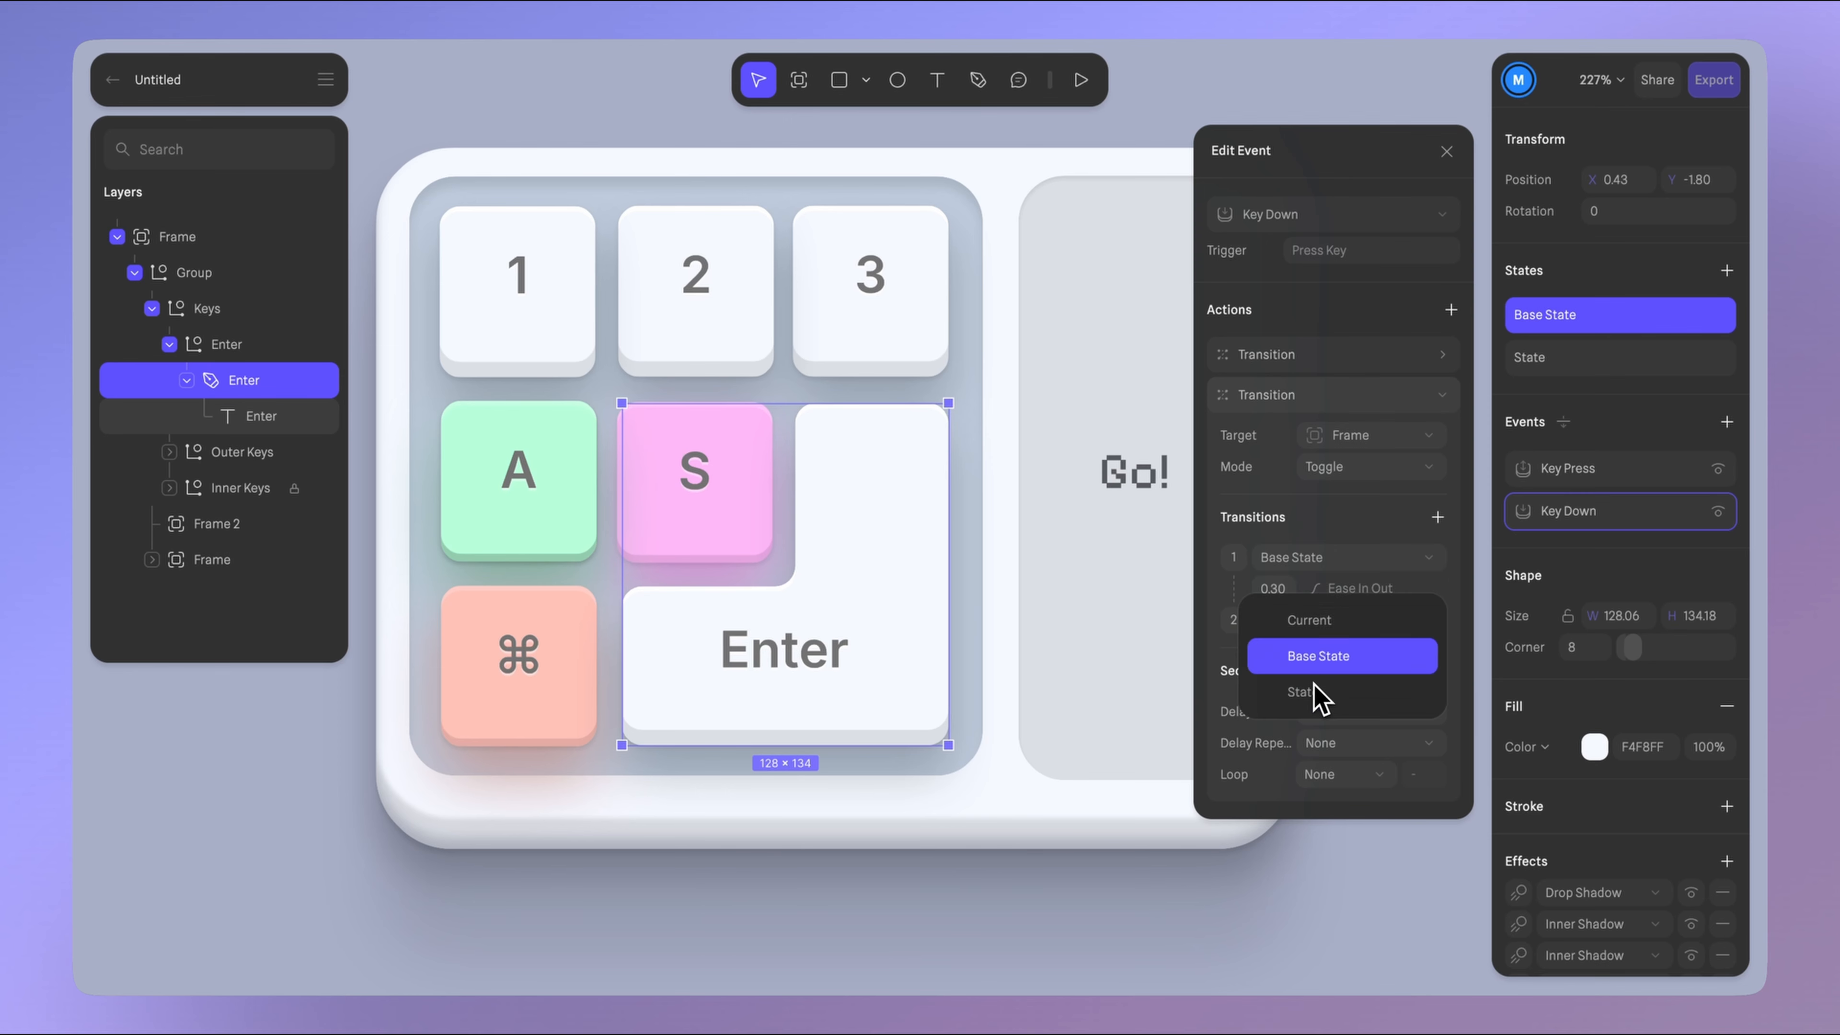
left_click(1304, 692)
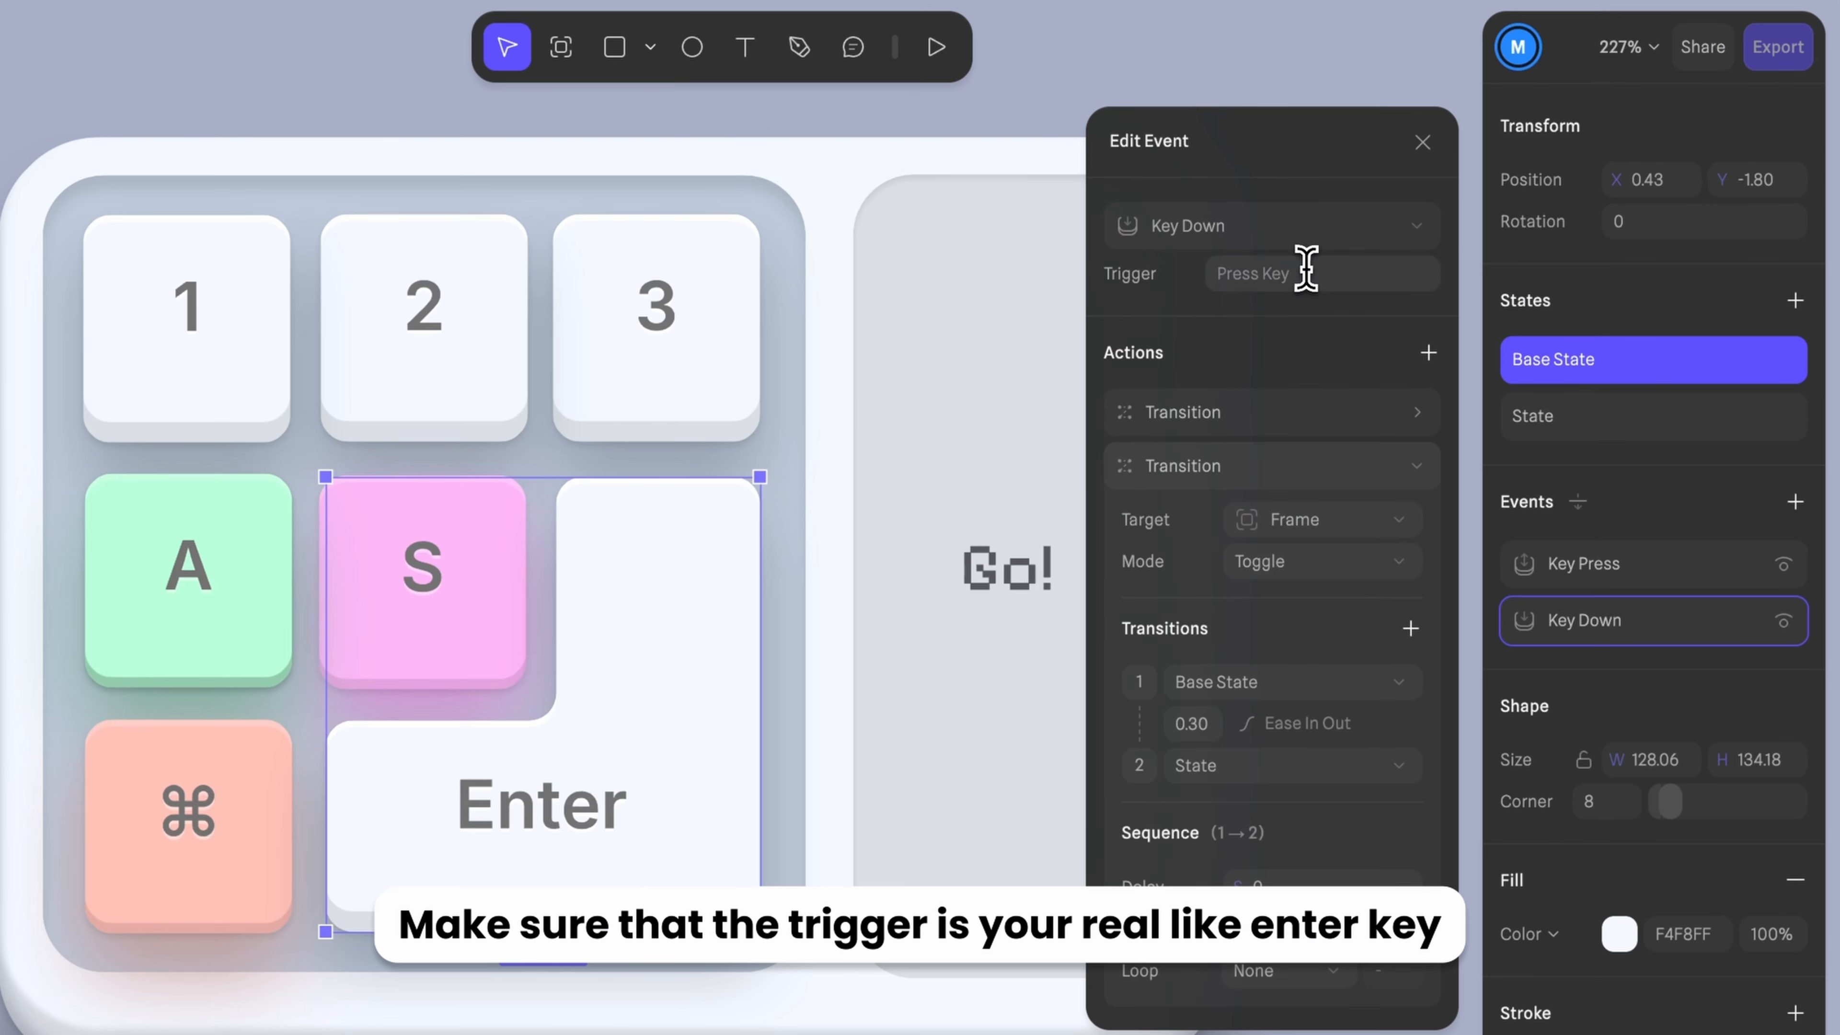
left_click(1360, 250)
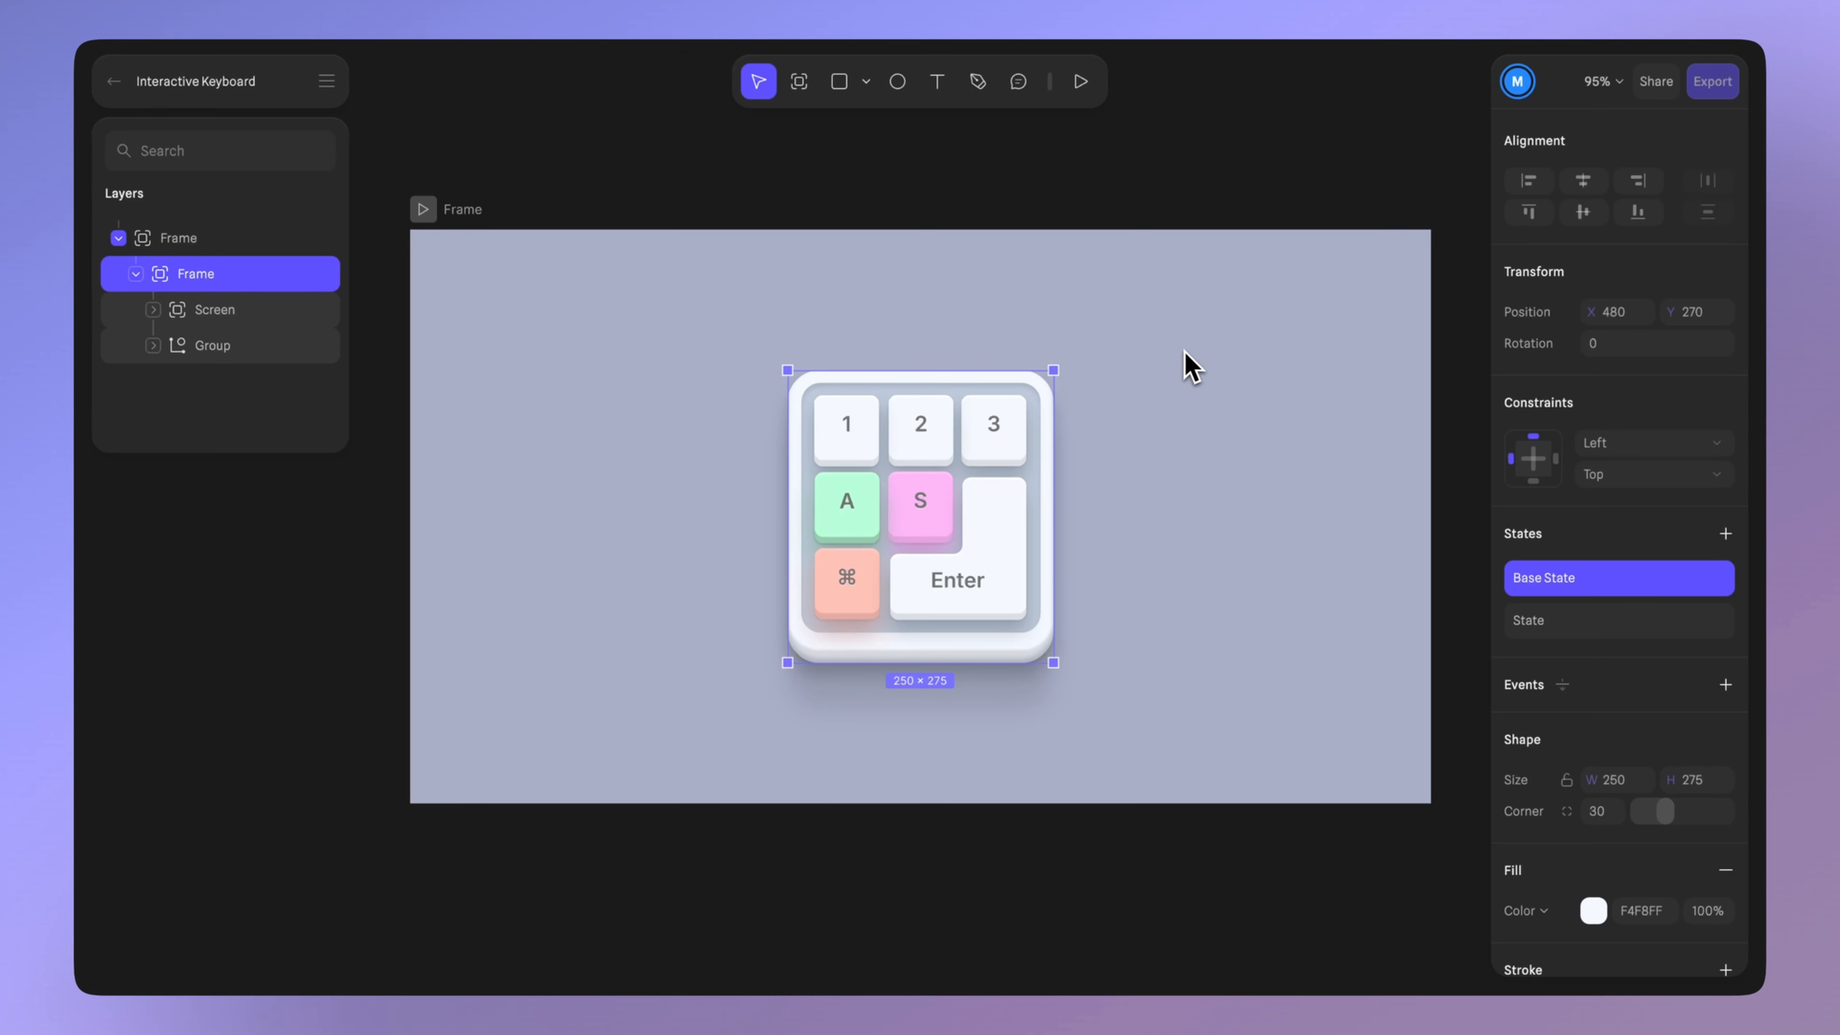
- Play the preview of the finished Interactive Keyboard file
left_click(1083, 83)
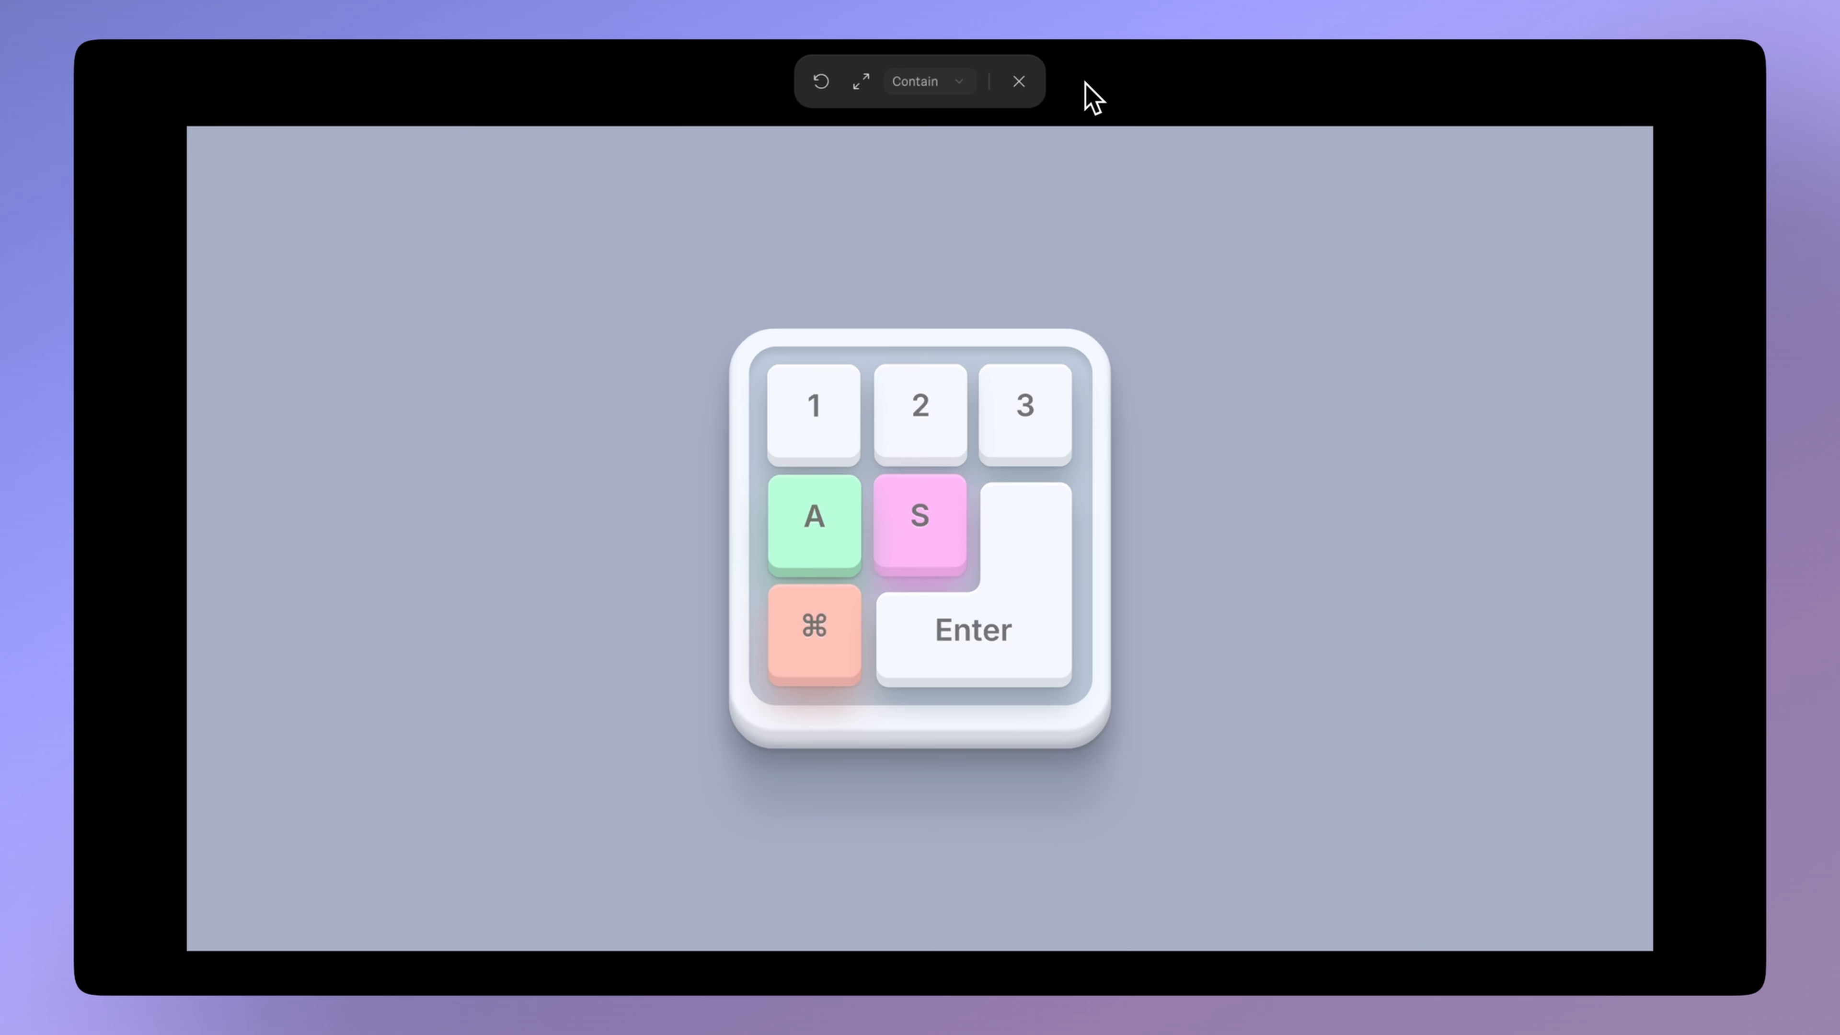
- Test the Enter key interaction by repeatedly toggling the keypad base between its narrow and widened "Go!" screen states
key("Return")
key("Return")
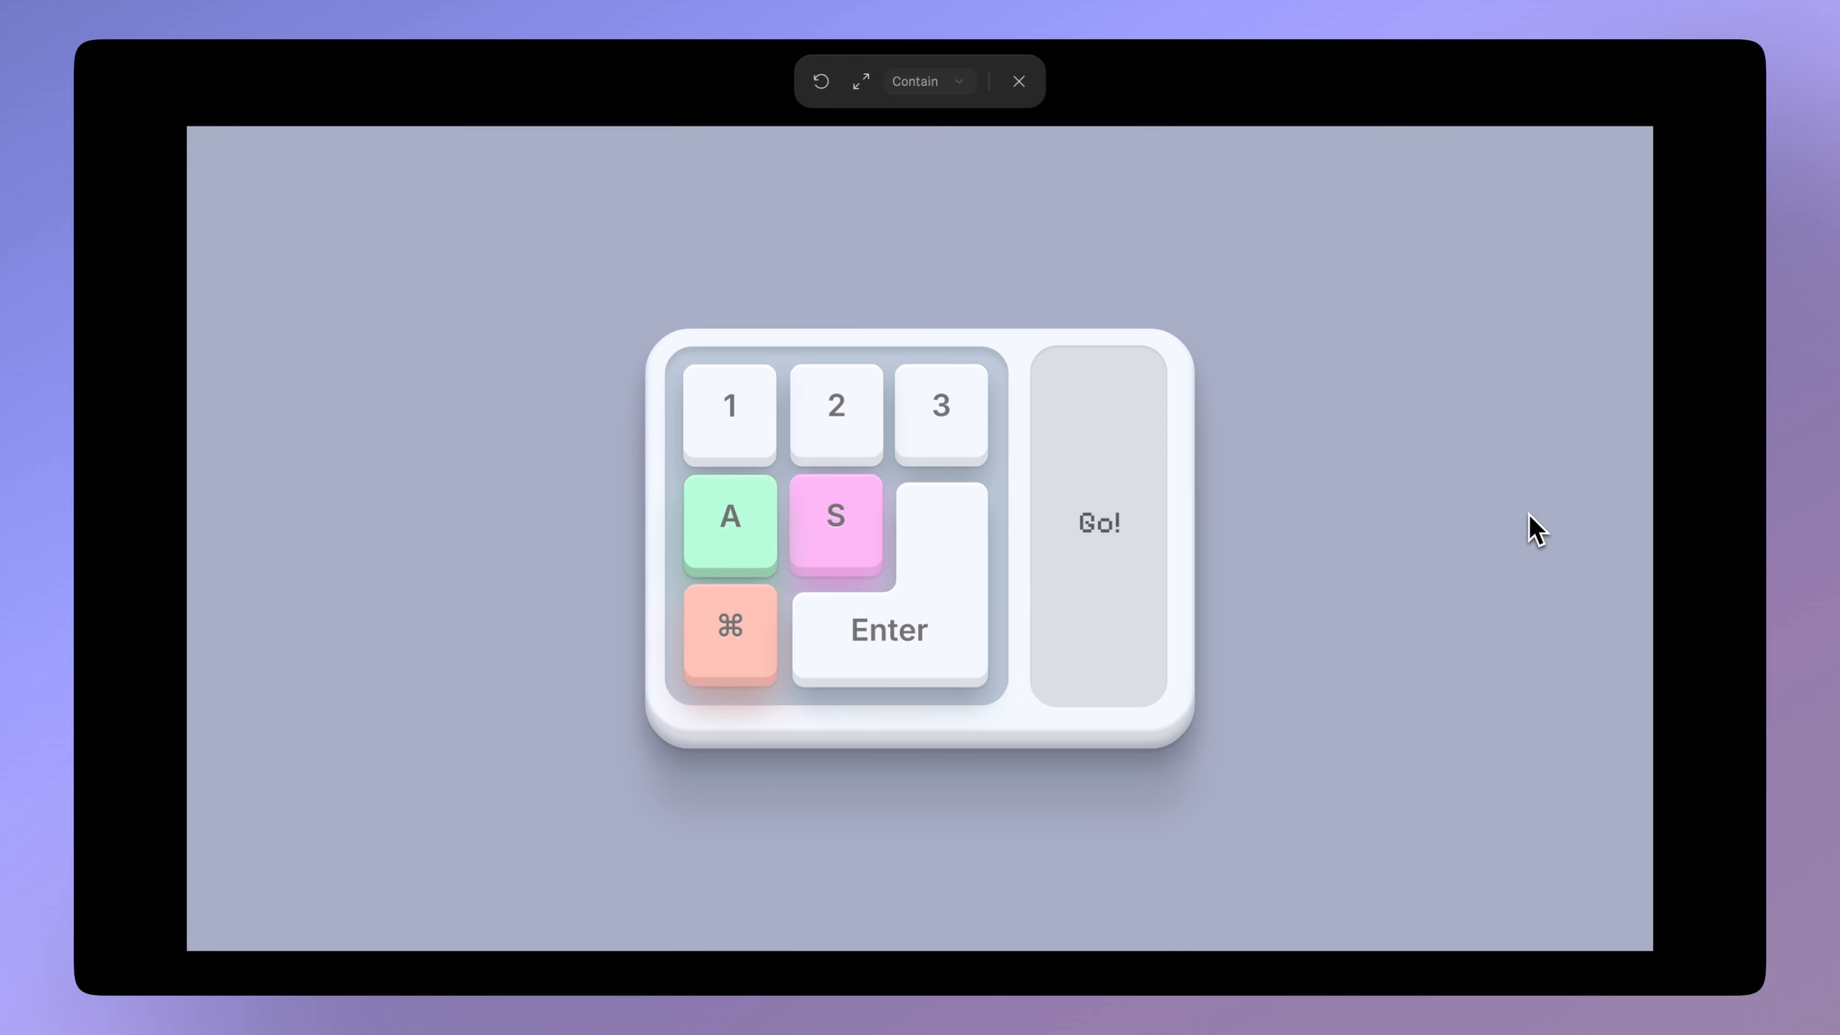
key("Return")
key("Escape")
key("Return")
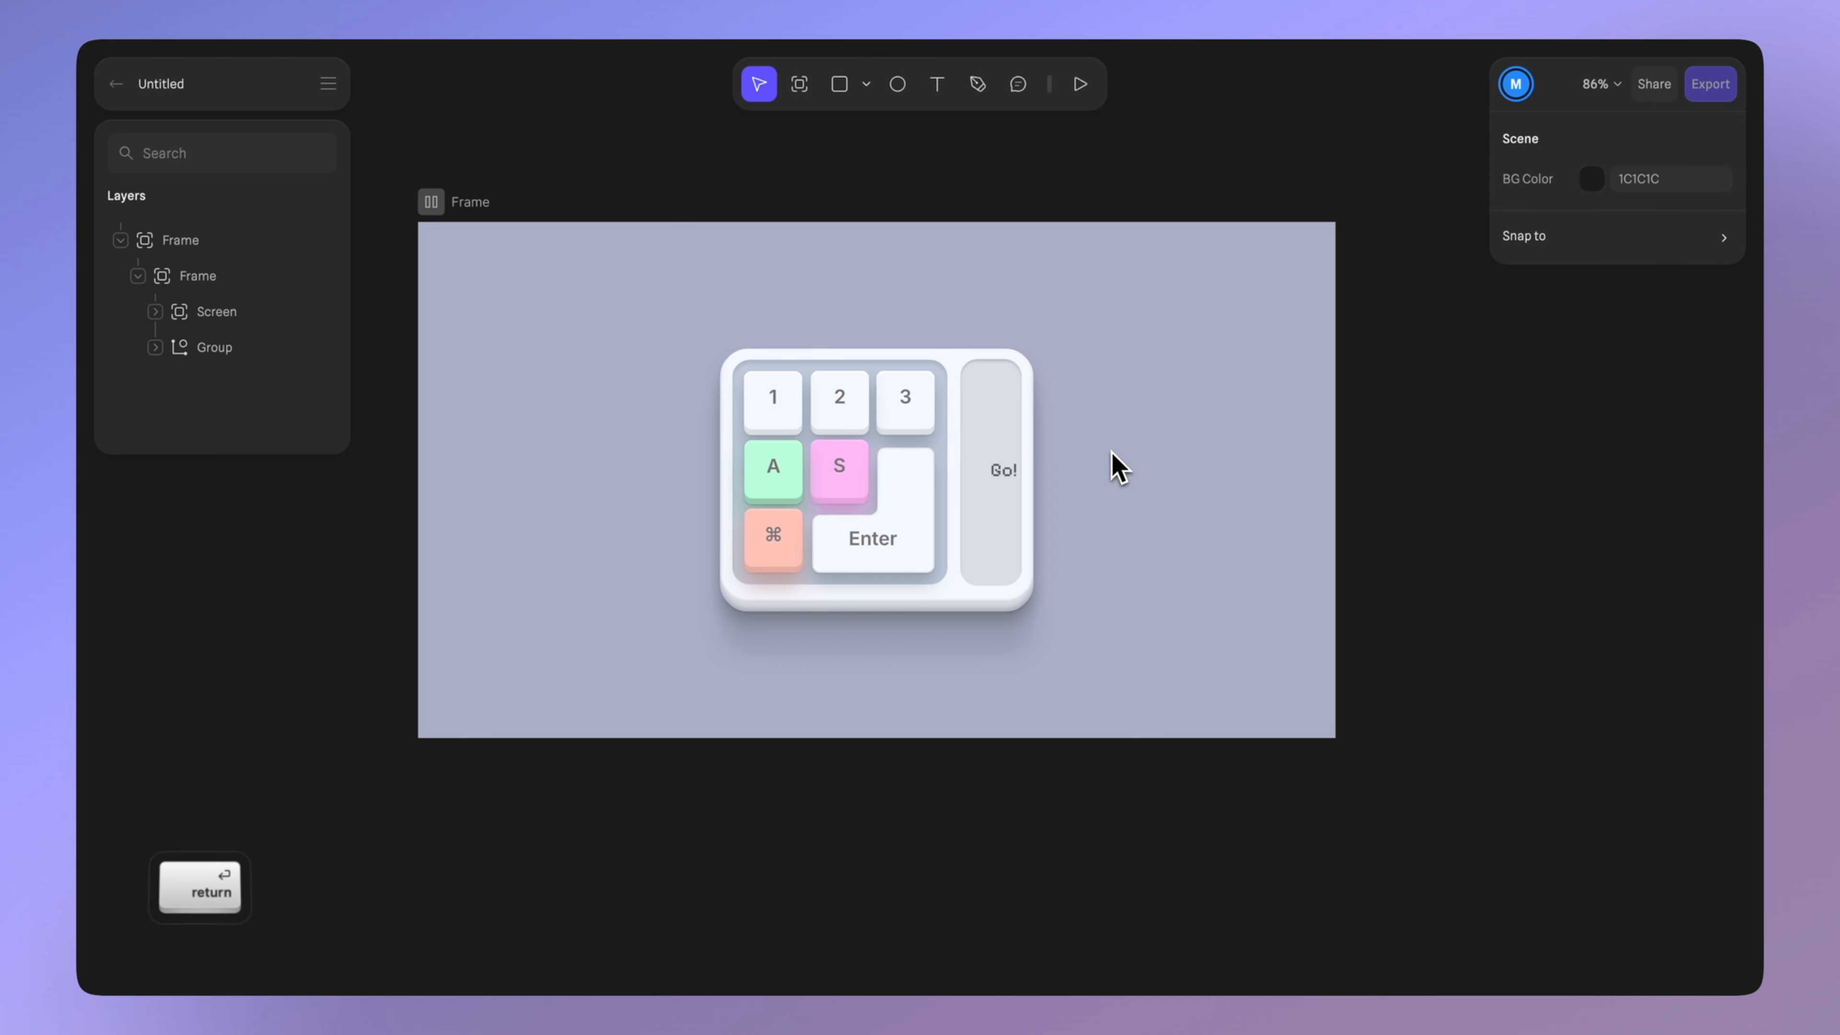
key("Return")
key("Return")
- Test the key-press interactions of the Command, letter and number 2 keys on the keypad
key("super")
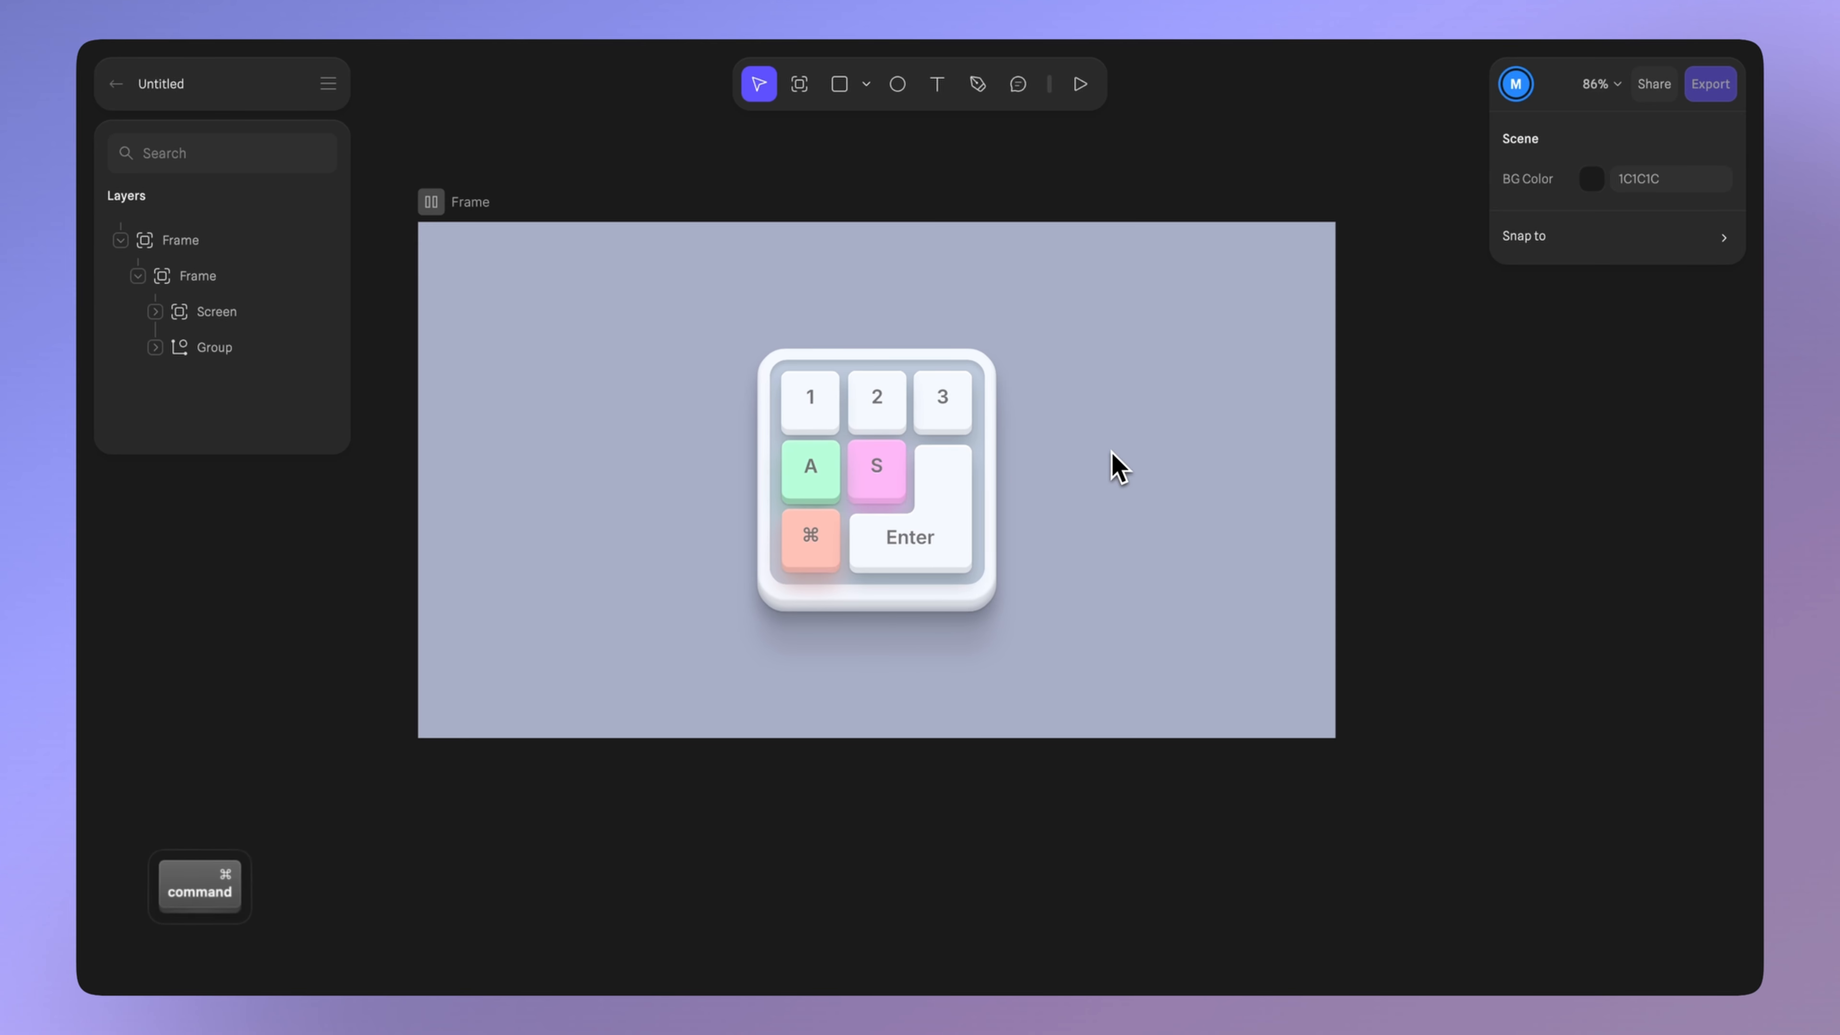
key("d")
key("2")
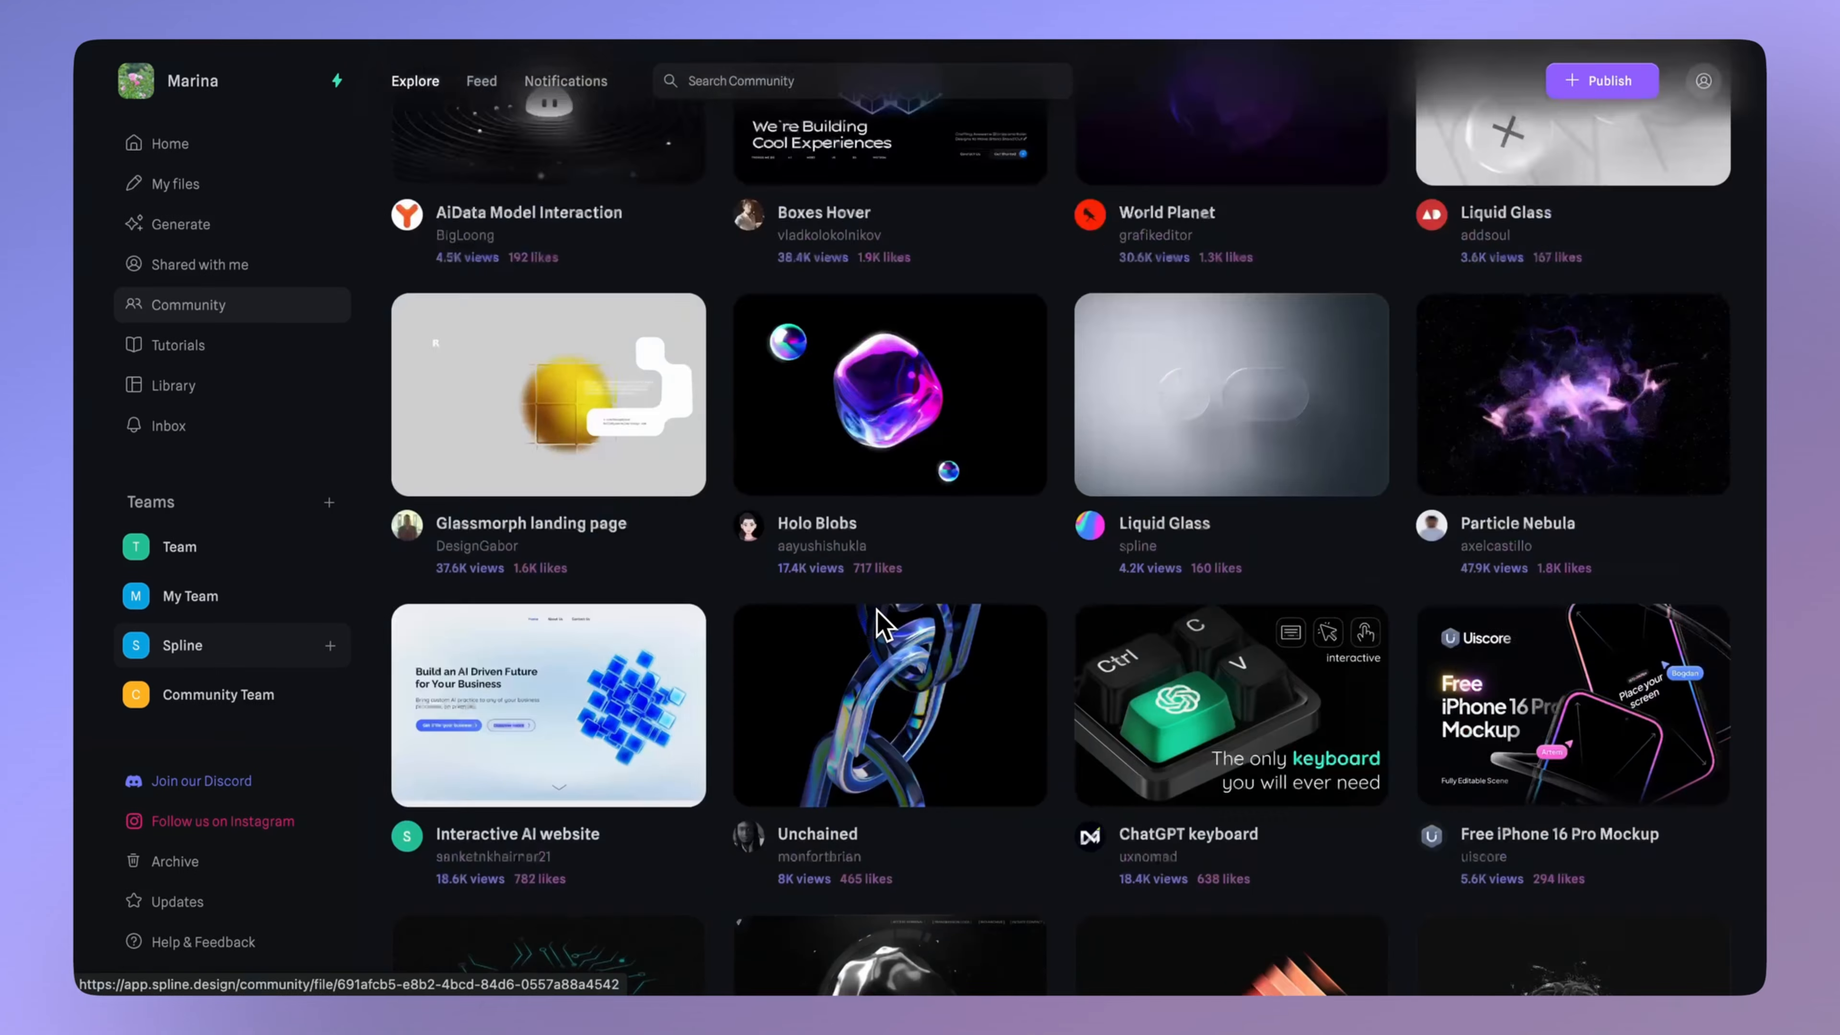
scroll(877, 620, "up", 15)
scroll(882, 622, "up", 15)
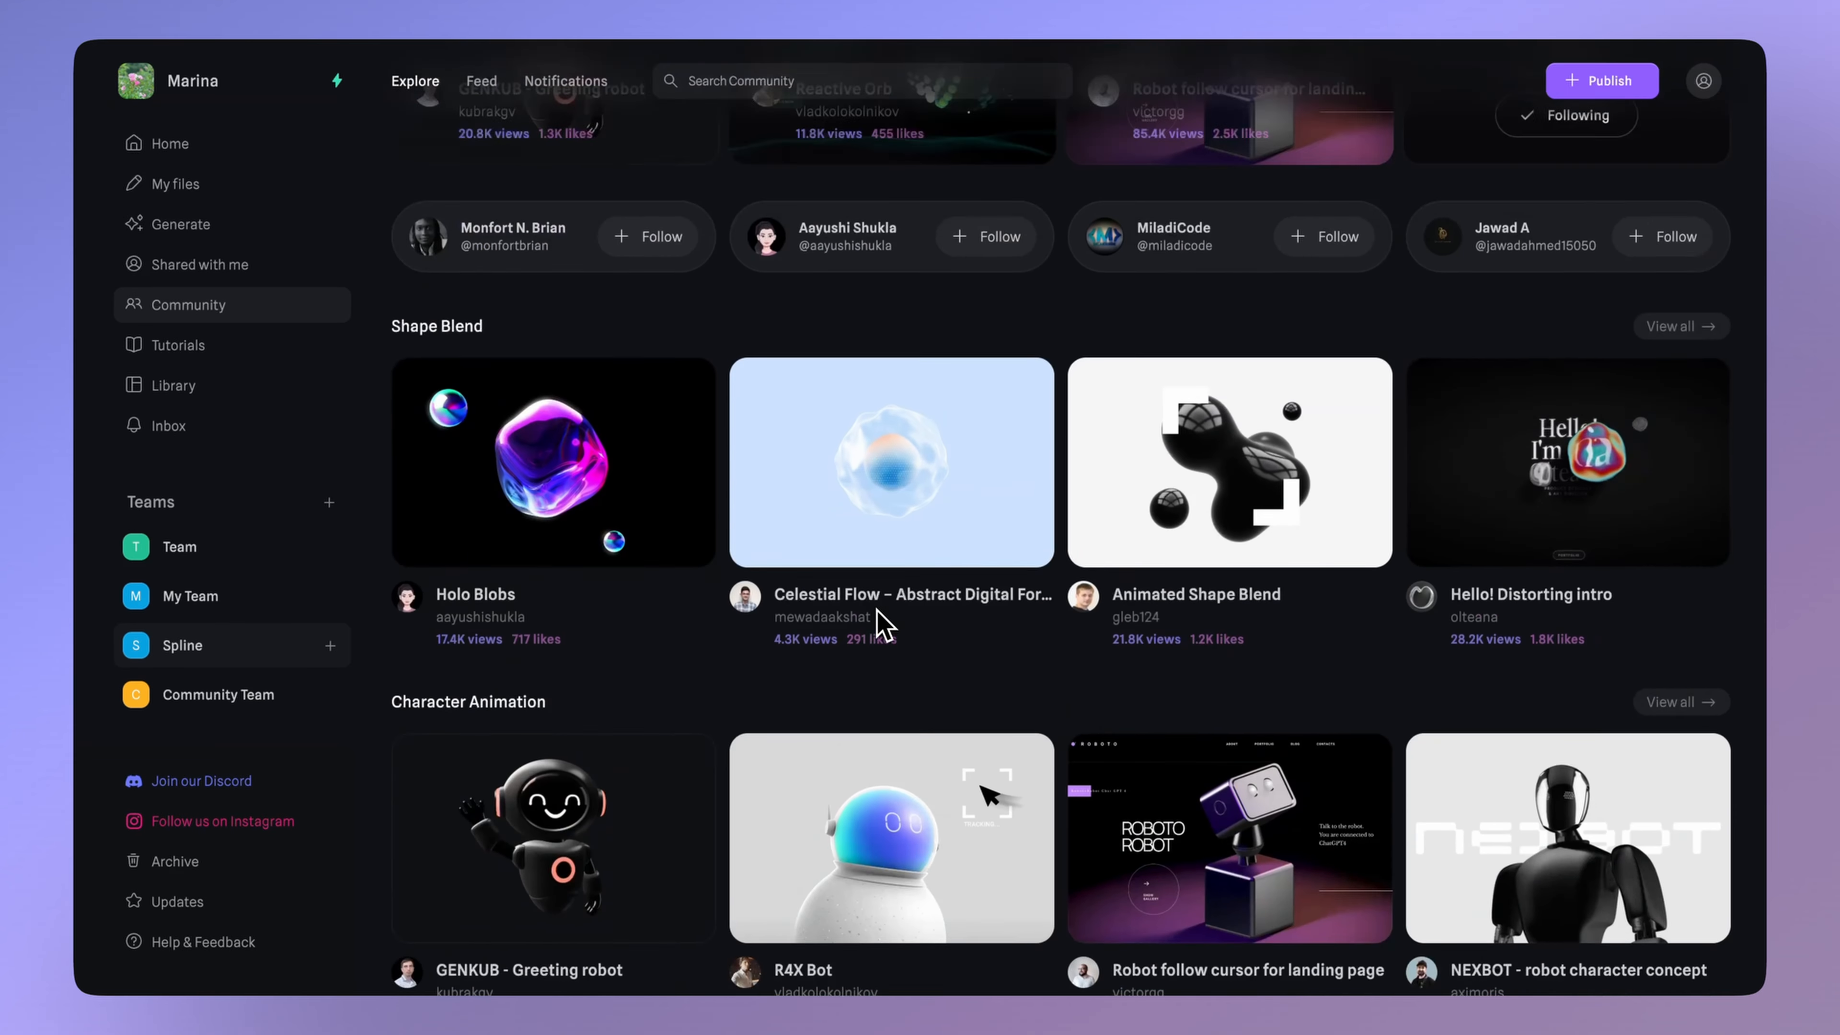
scroll(882, 622, "up", 5)
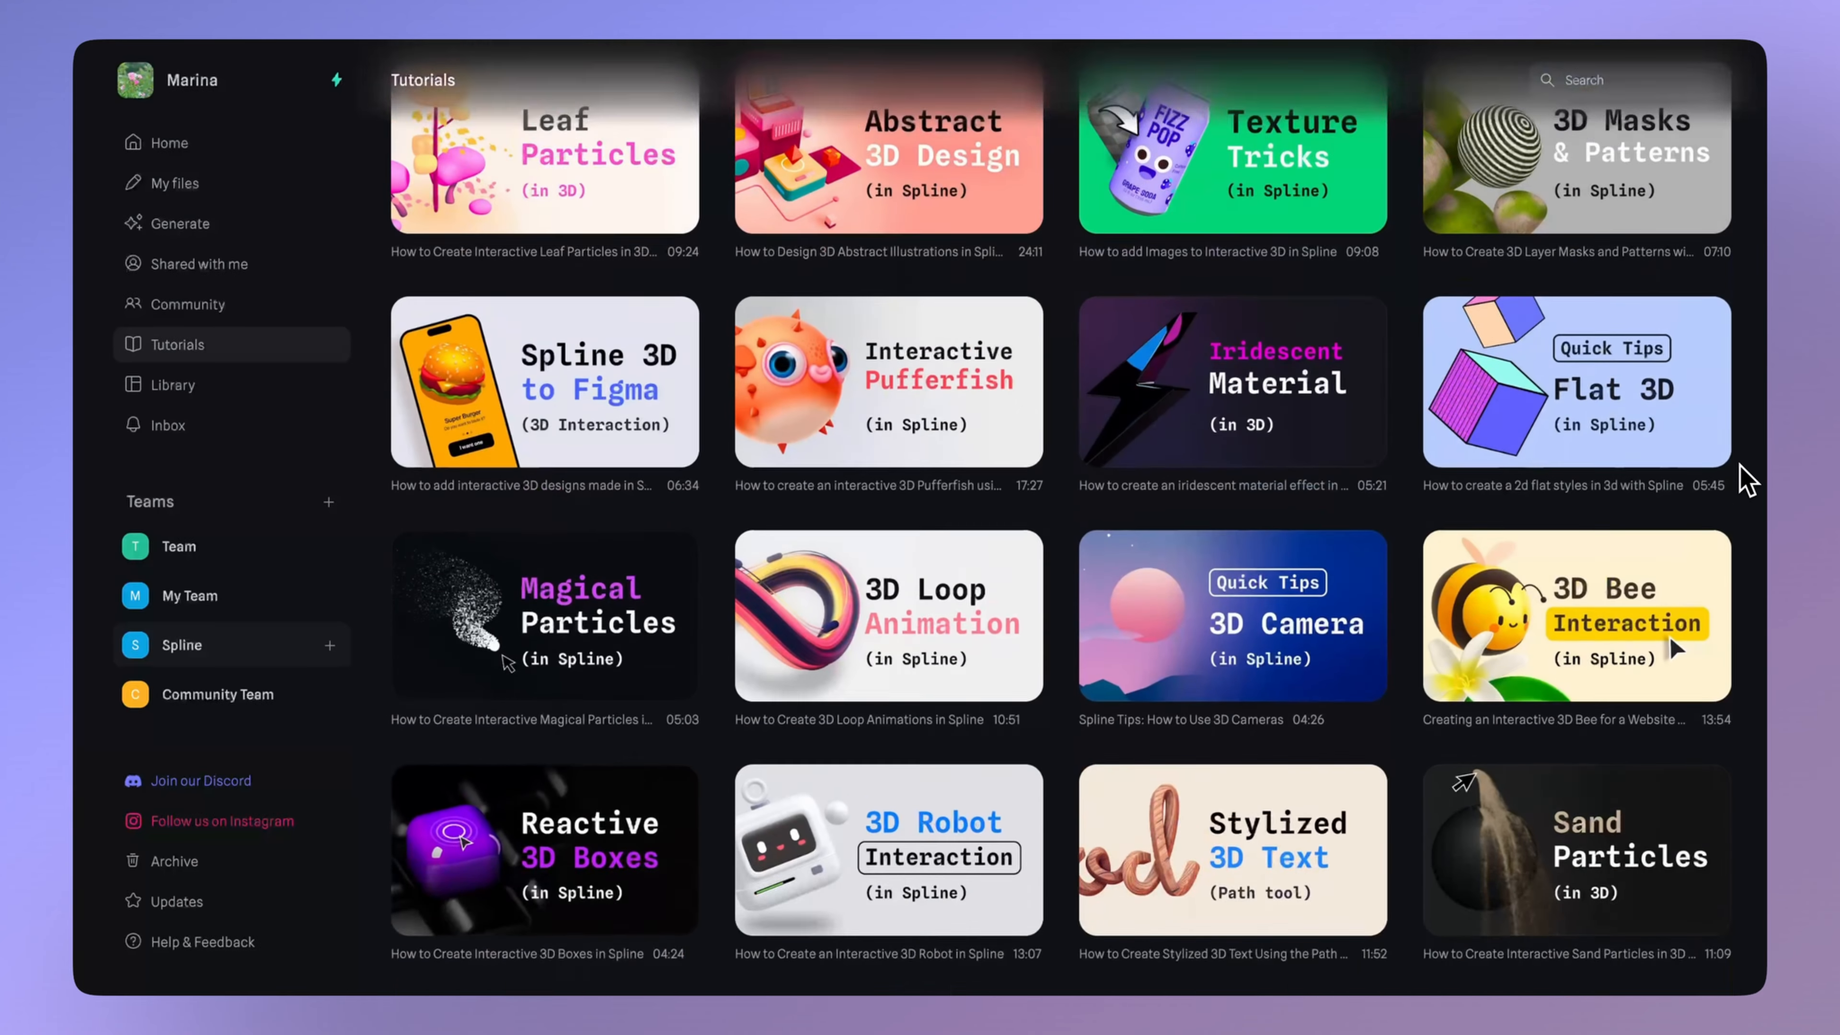
scroll(1746, 475, "up", 10)
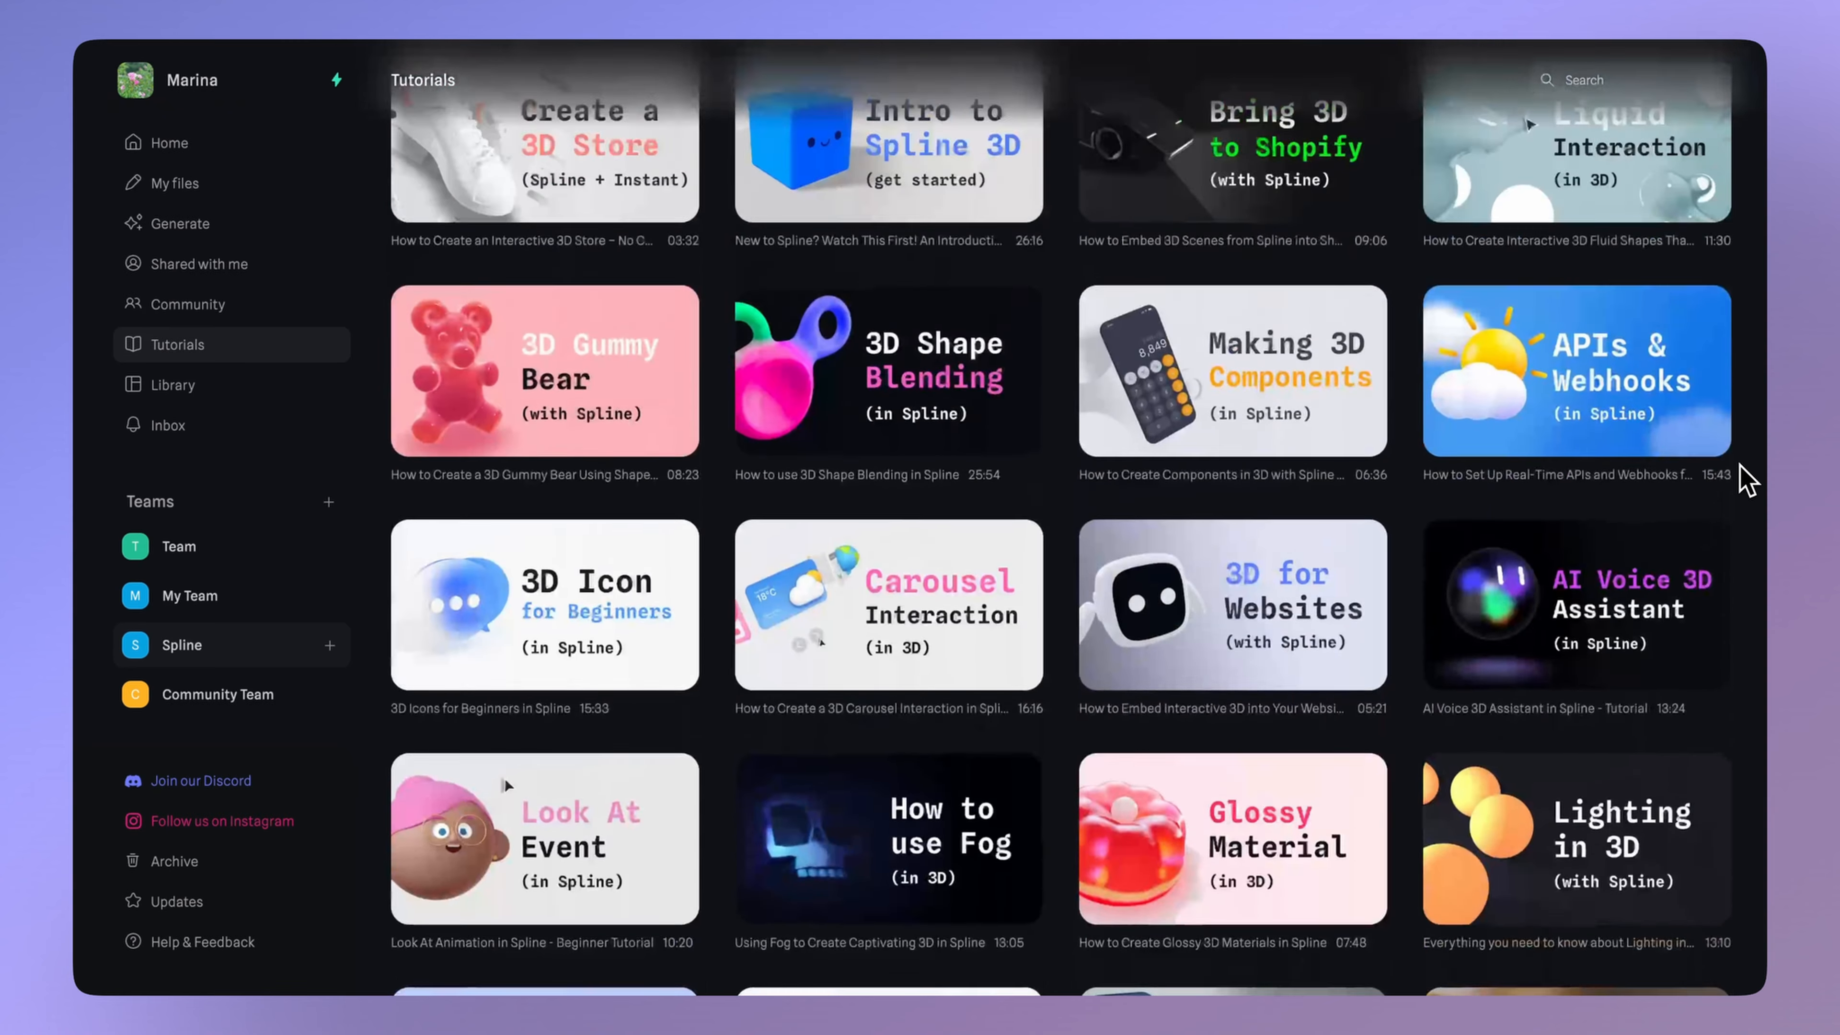